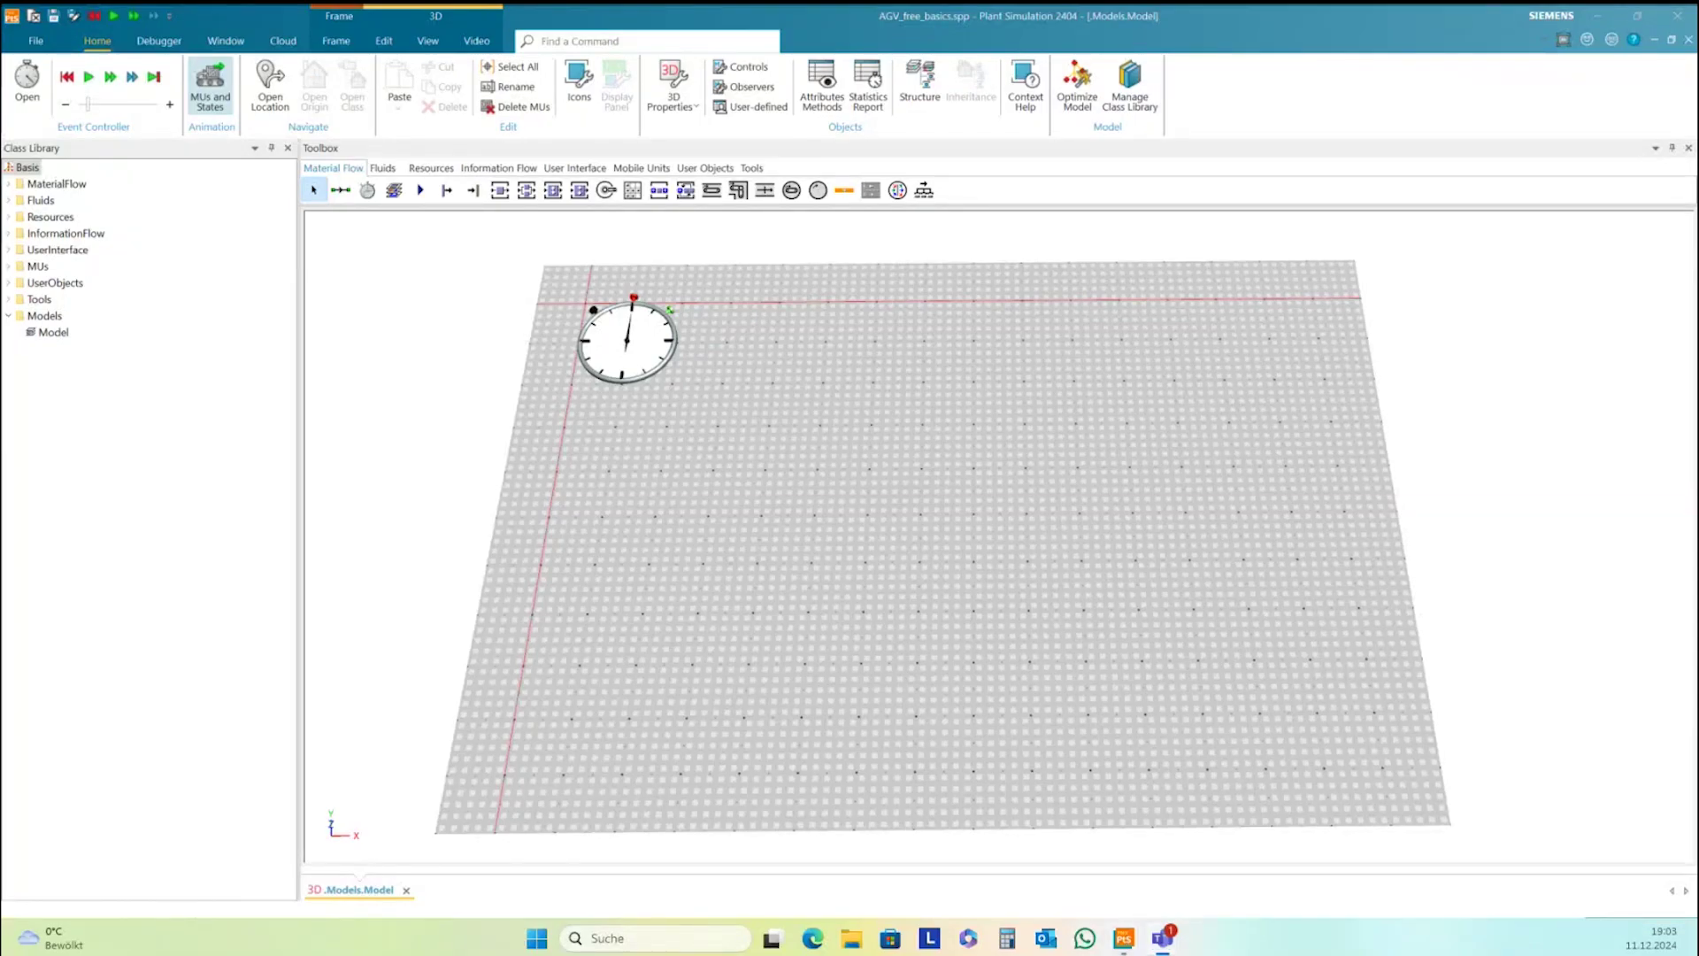
Insert a Source on the floor grid, below and slightly to the right of the EventController clock
left_click_drag(853, 517, 846, 493)
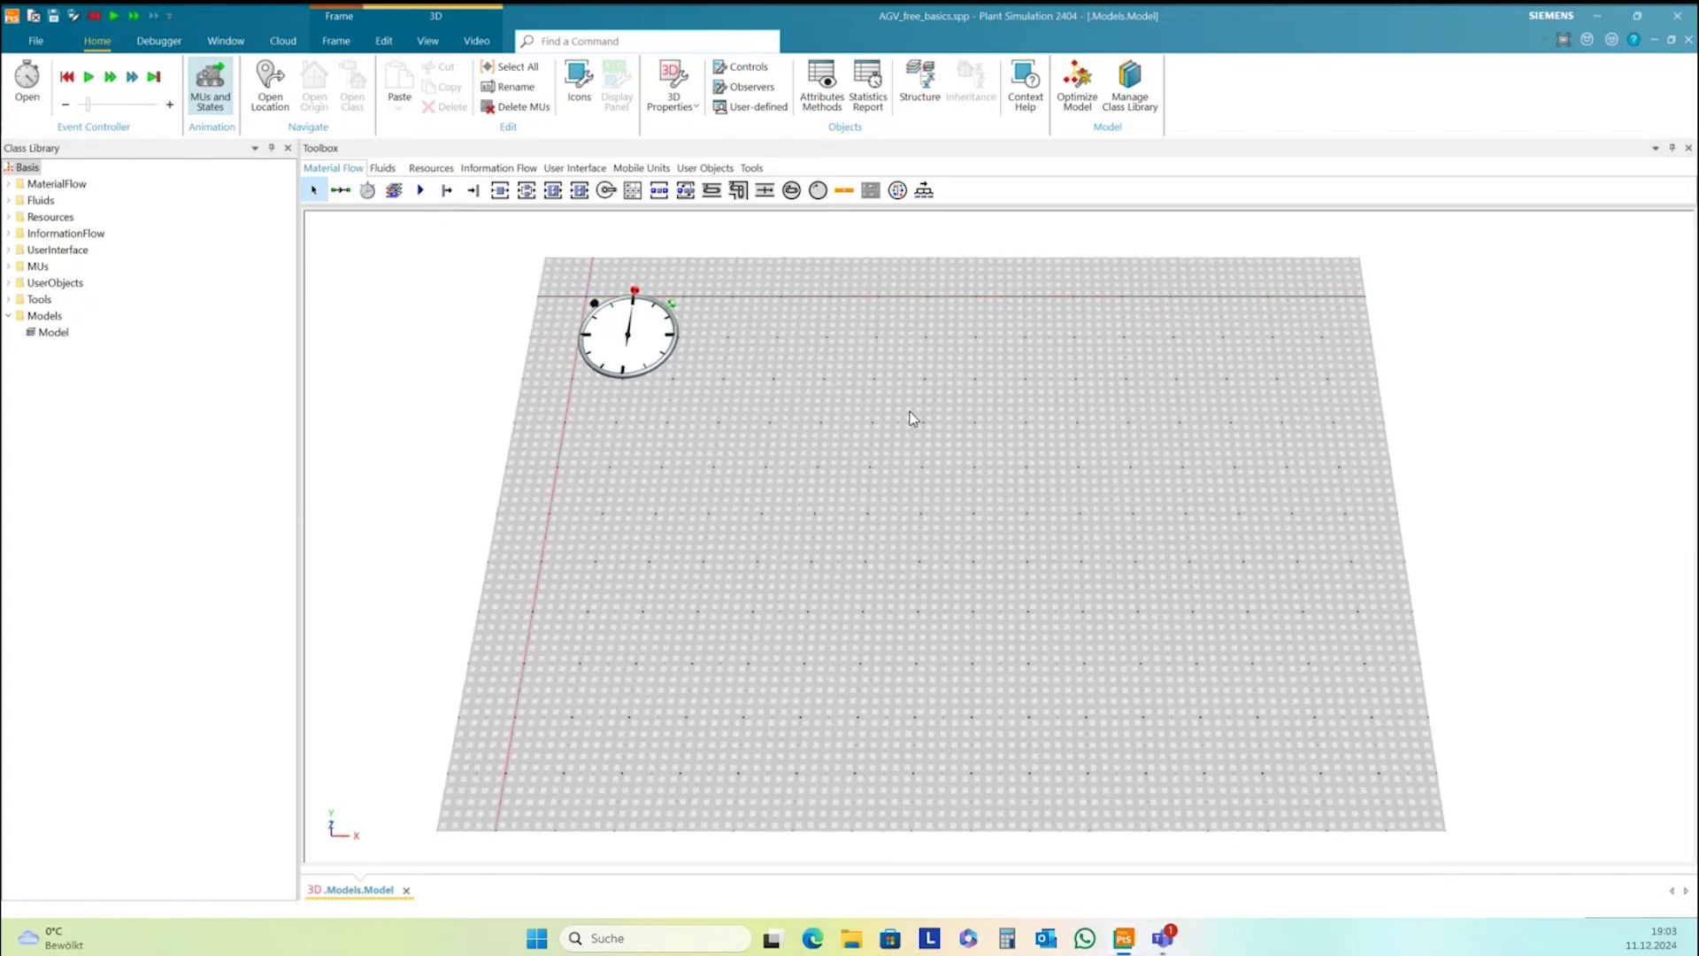
left_click(449, 191)
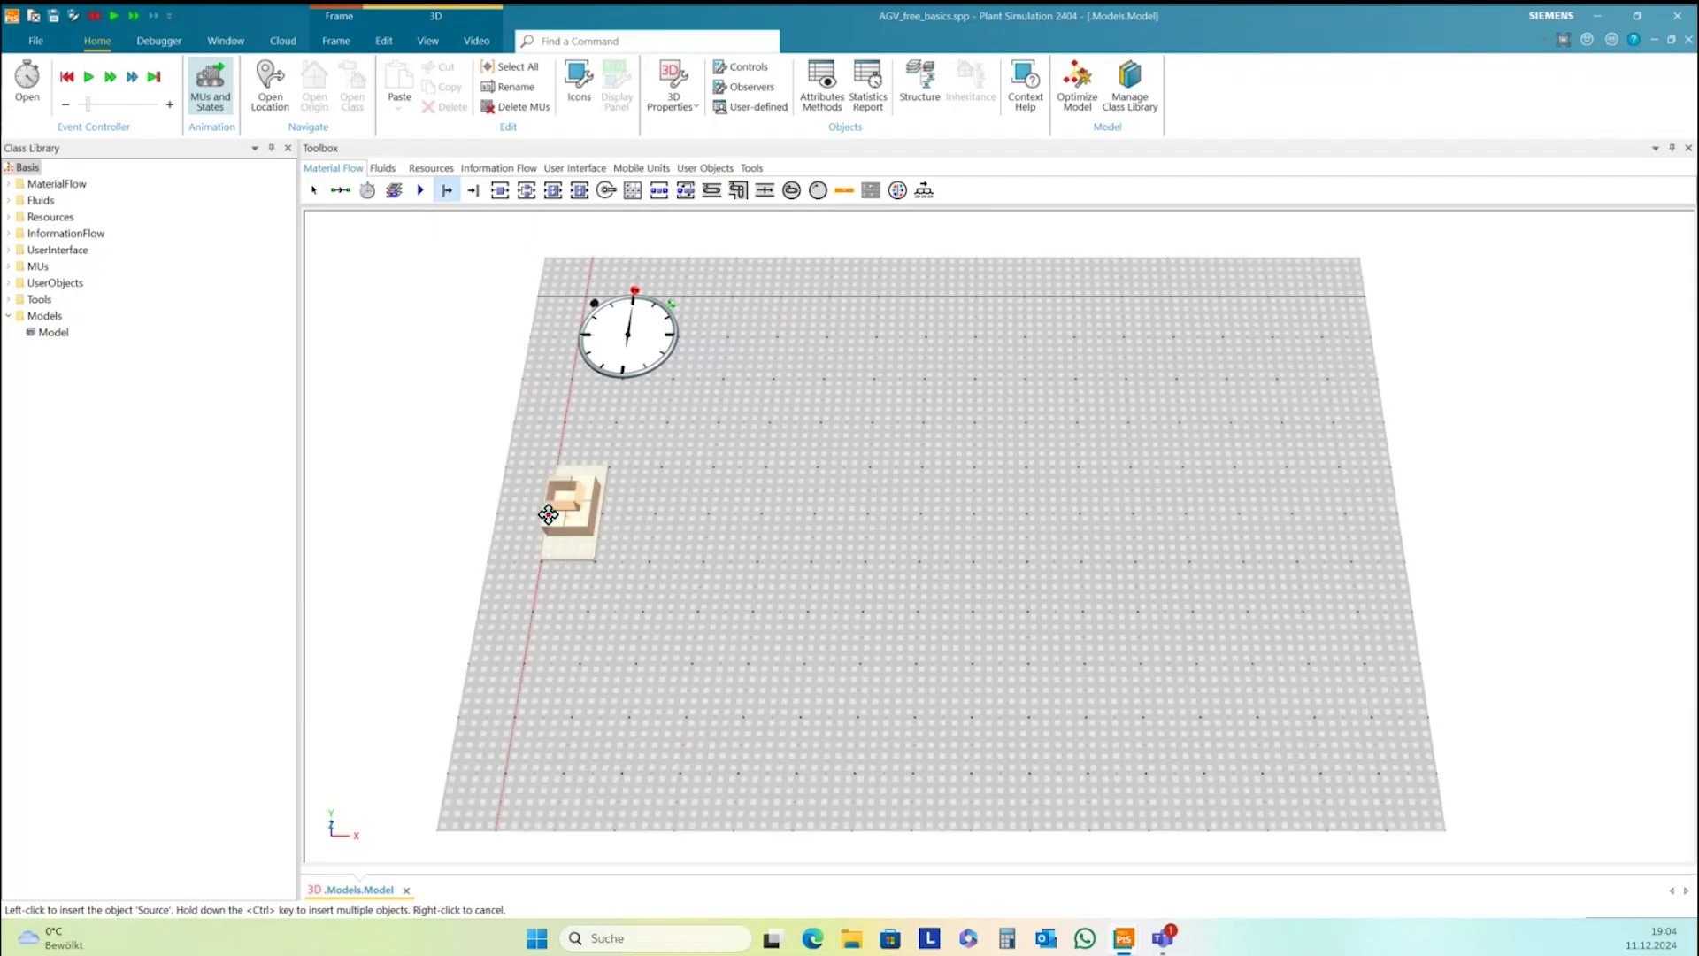
left_click(718, 532)
left_click(778, 614)
left_click_drag(778, 614, 779, 621)
left_click_drag(687, 334, 964, 459)
Insert a Station near the upper right of the floor grid and a Drain just to its right
left_click(496, 191)
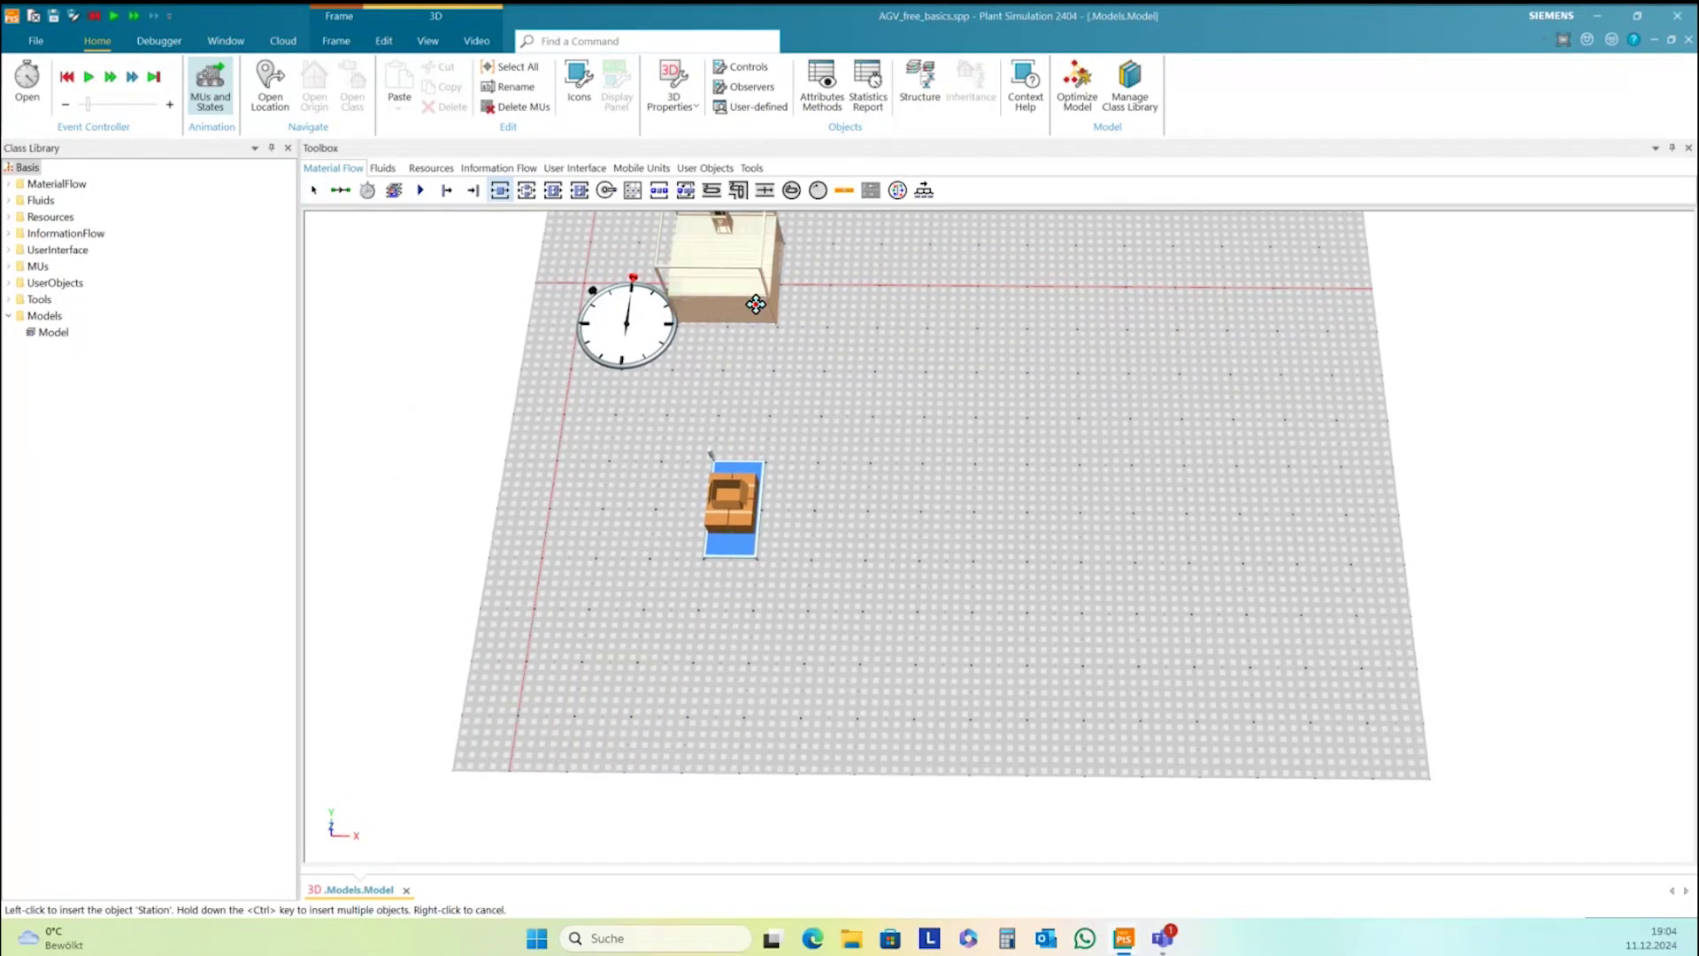
left_click(1060, 361)
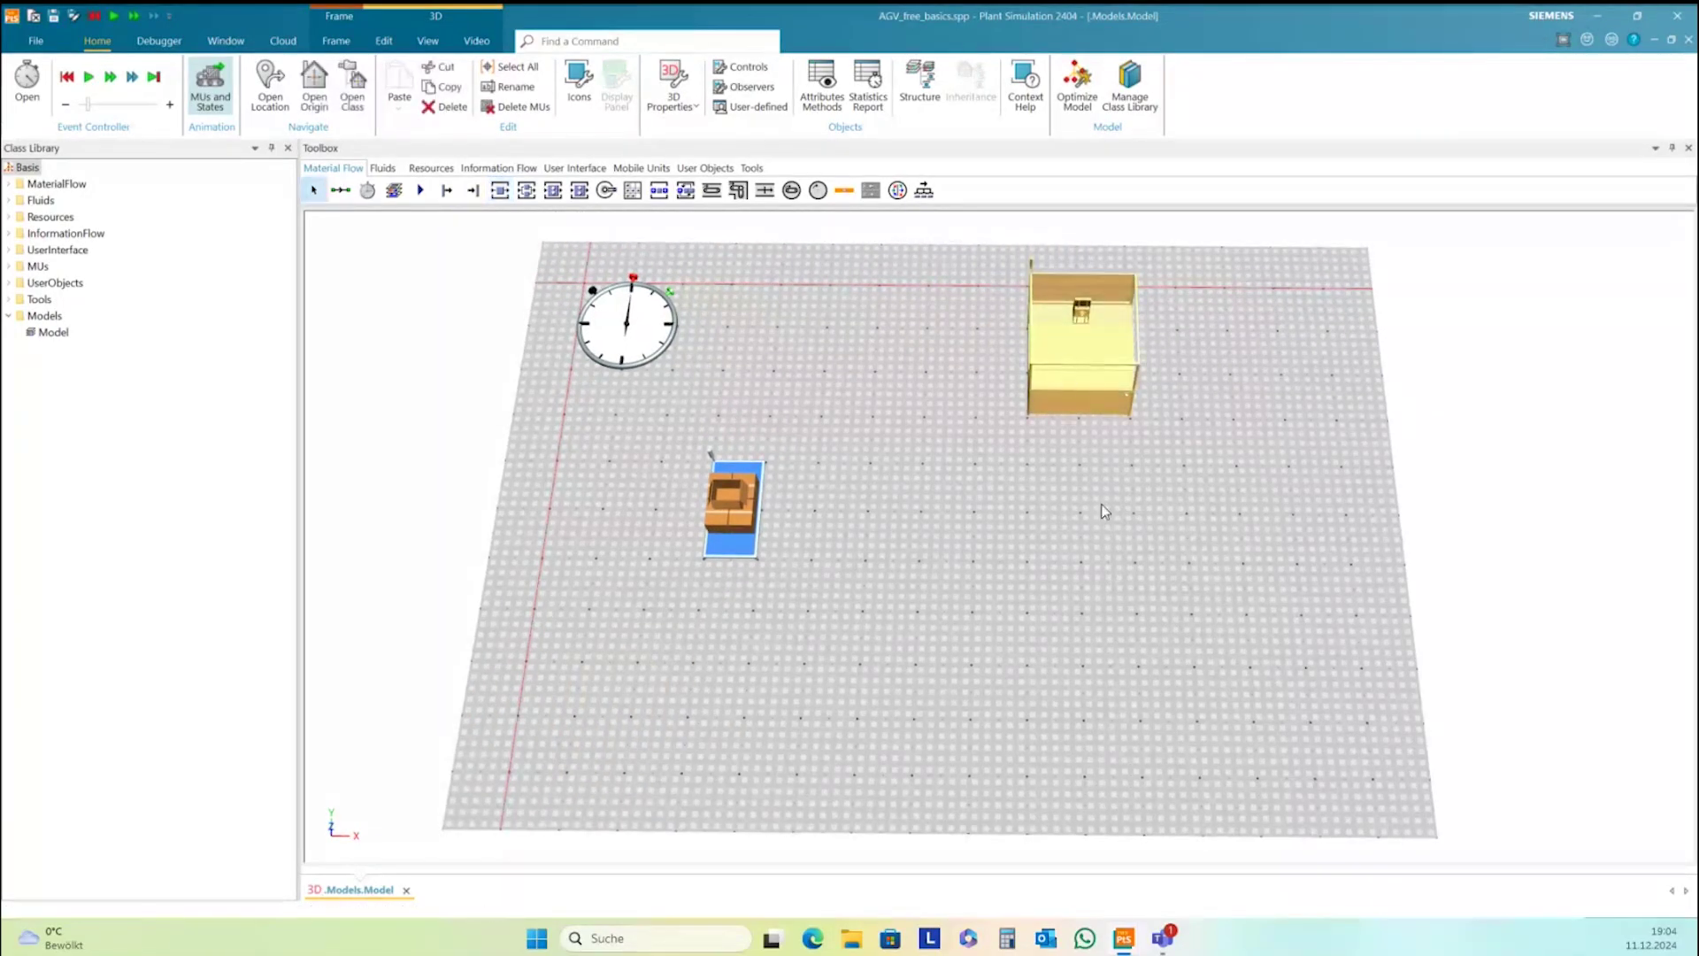
left_click(474, 191)
left_click(1248, 354)
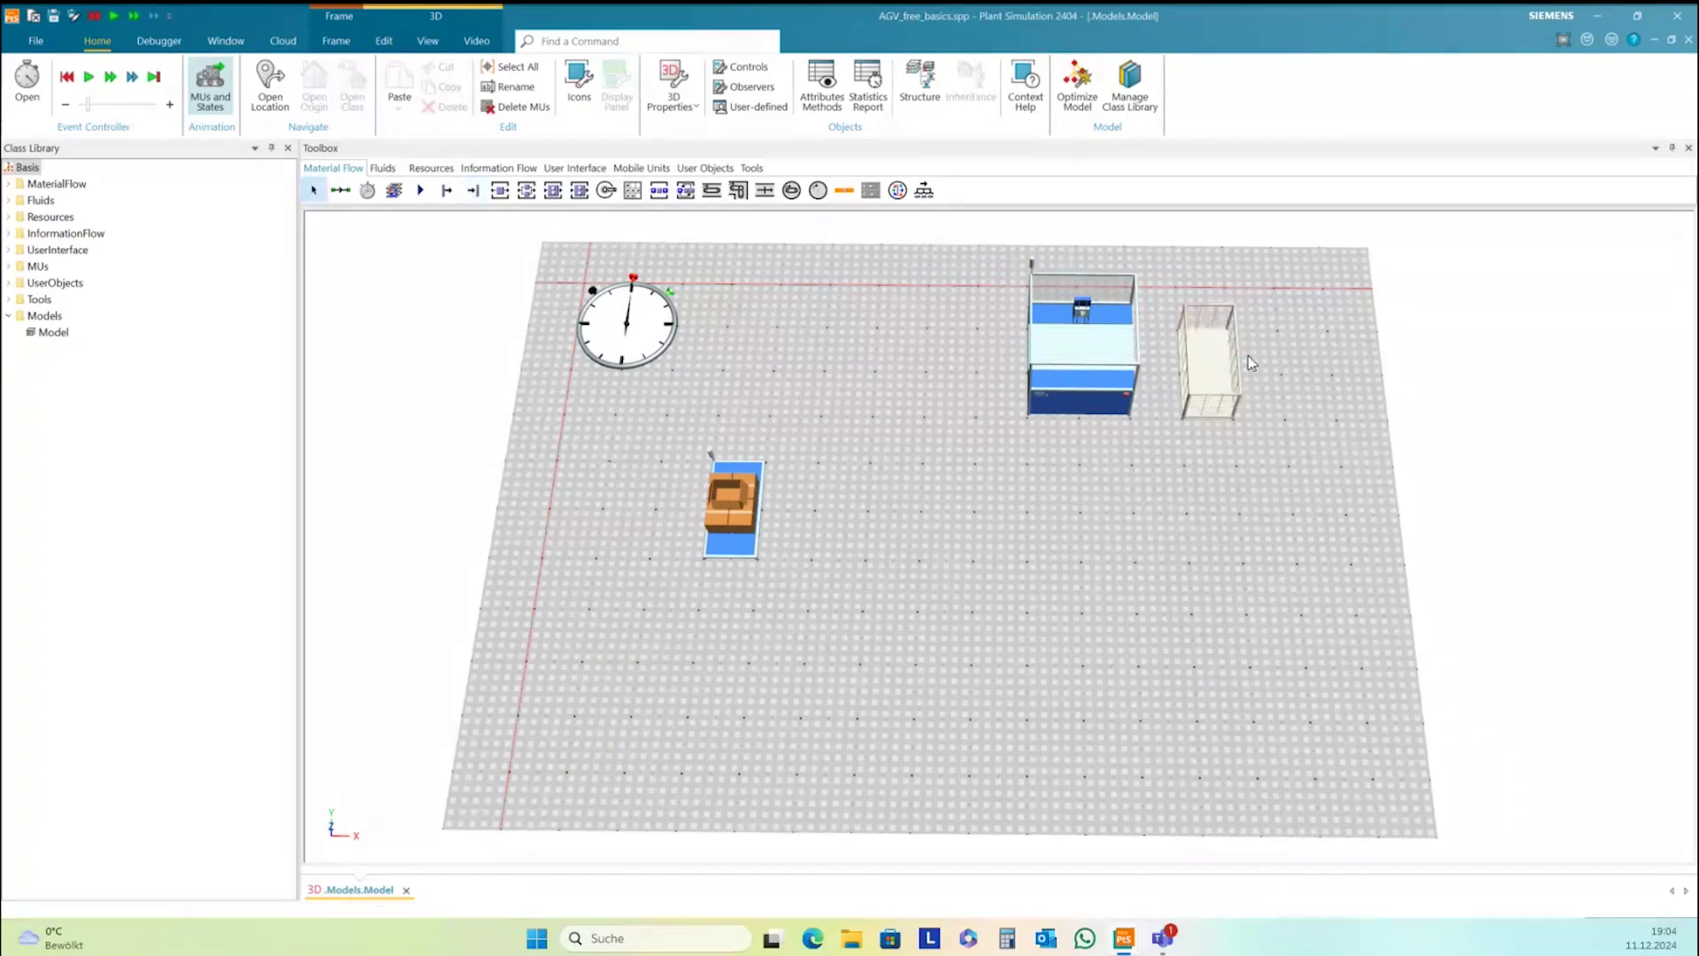
Link the Station to the Drain with a Connector
left_click(341, 190)
left_click(1076, 342)
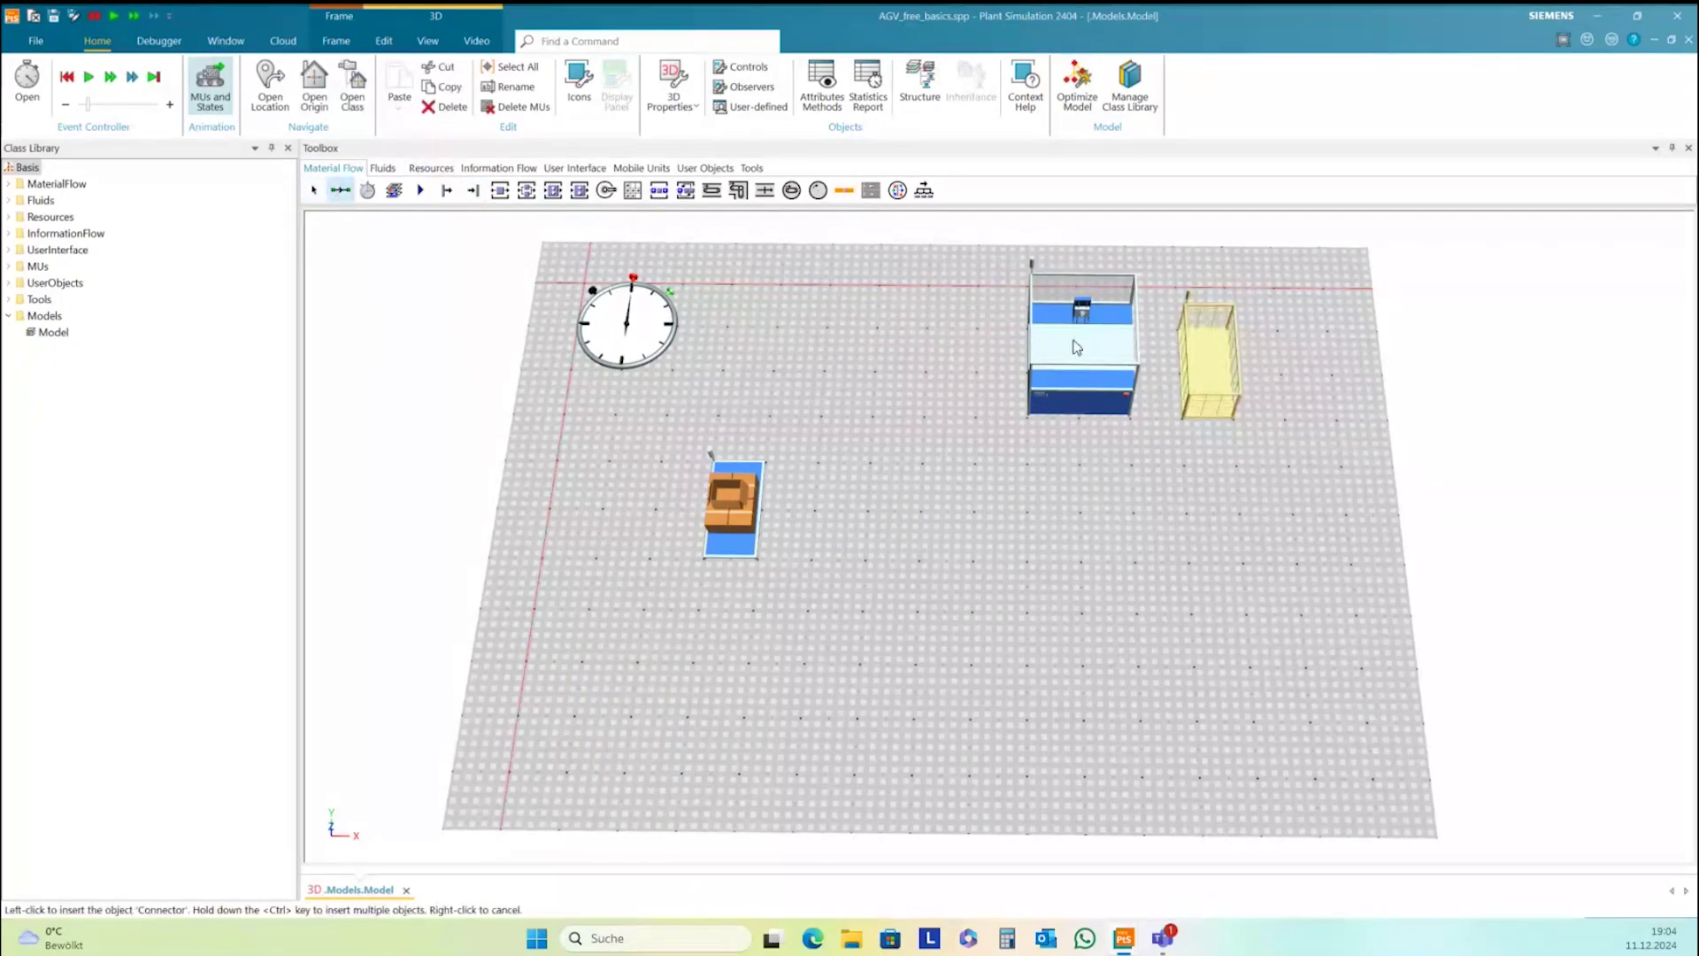
left_click(1209, 361)
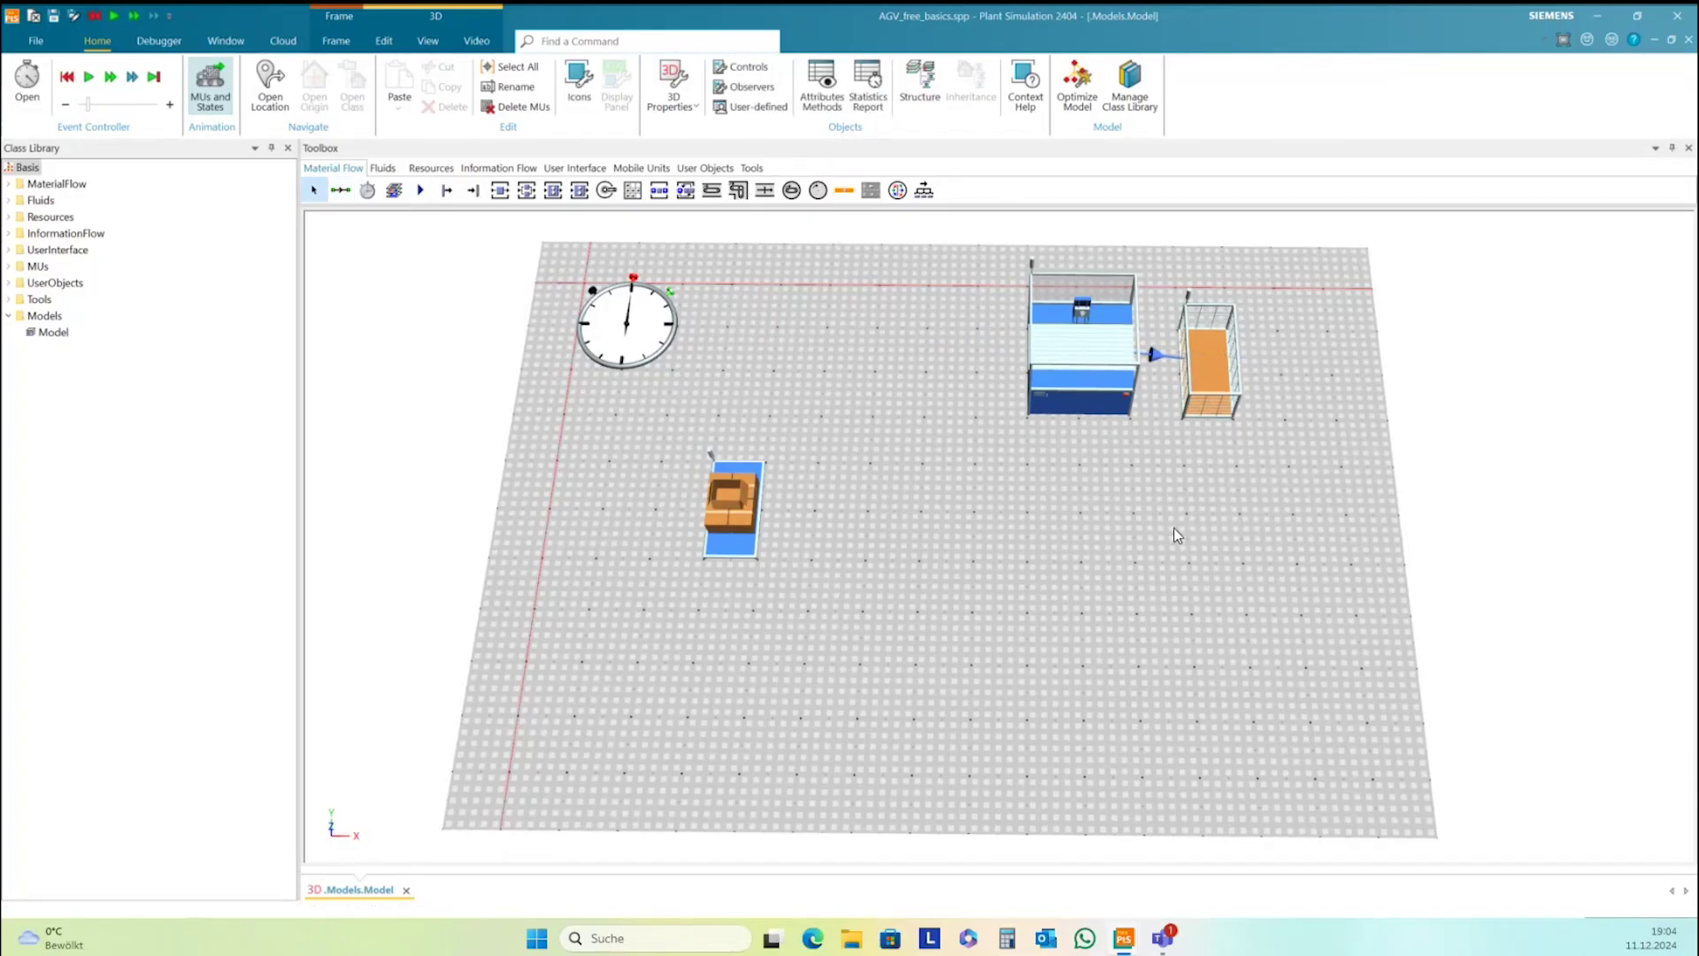
Insert an AGVPool in the lower middle of the floor grid and a Marker just to the right of the Source
left_click_drag(926, 486, 861, 480)
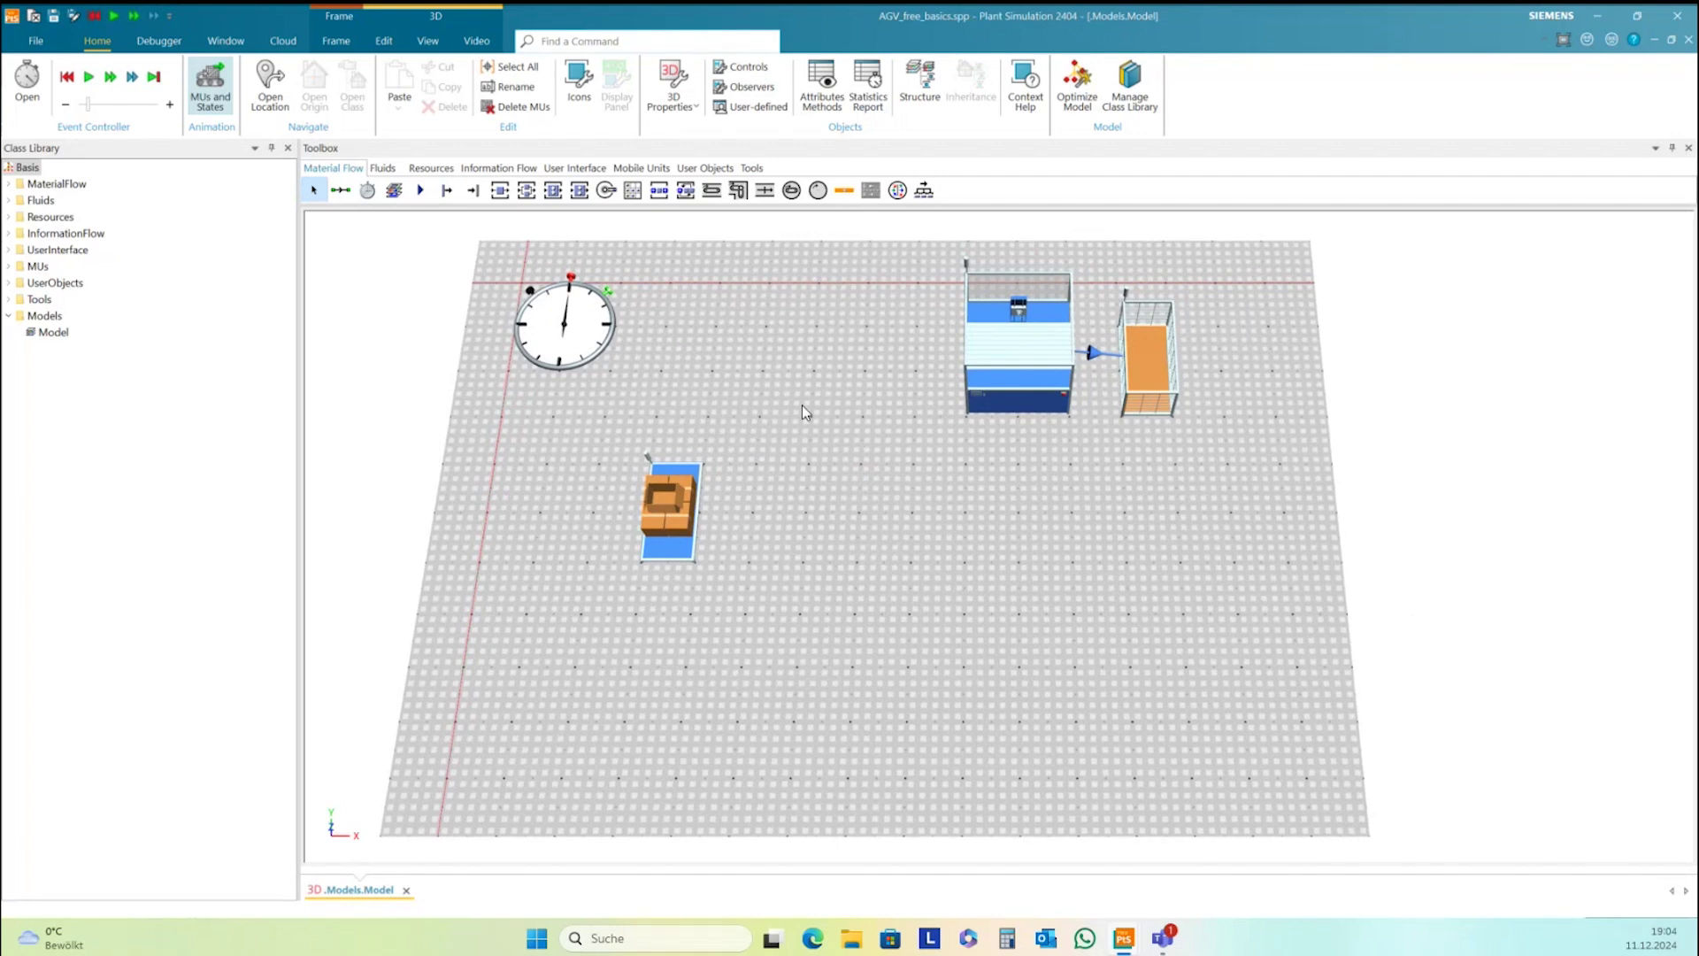
left_click(433, 169)
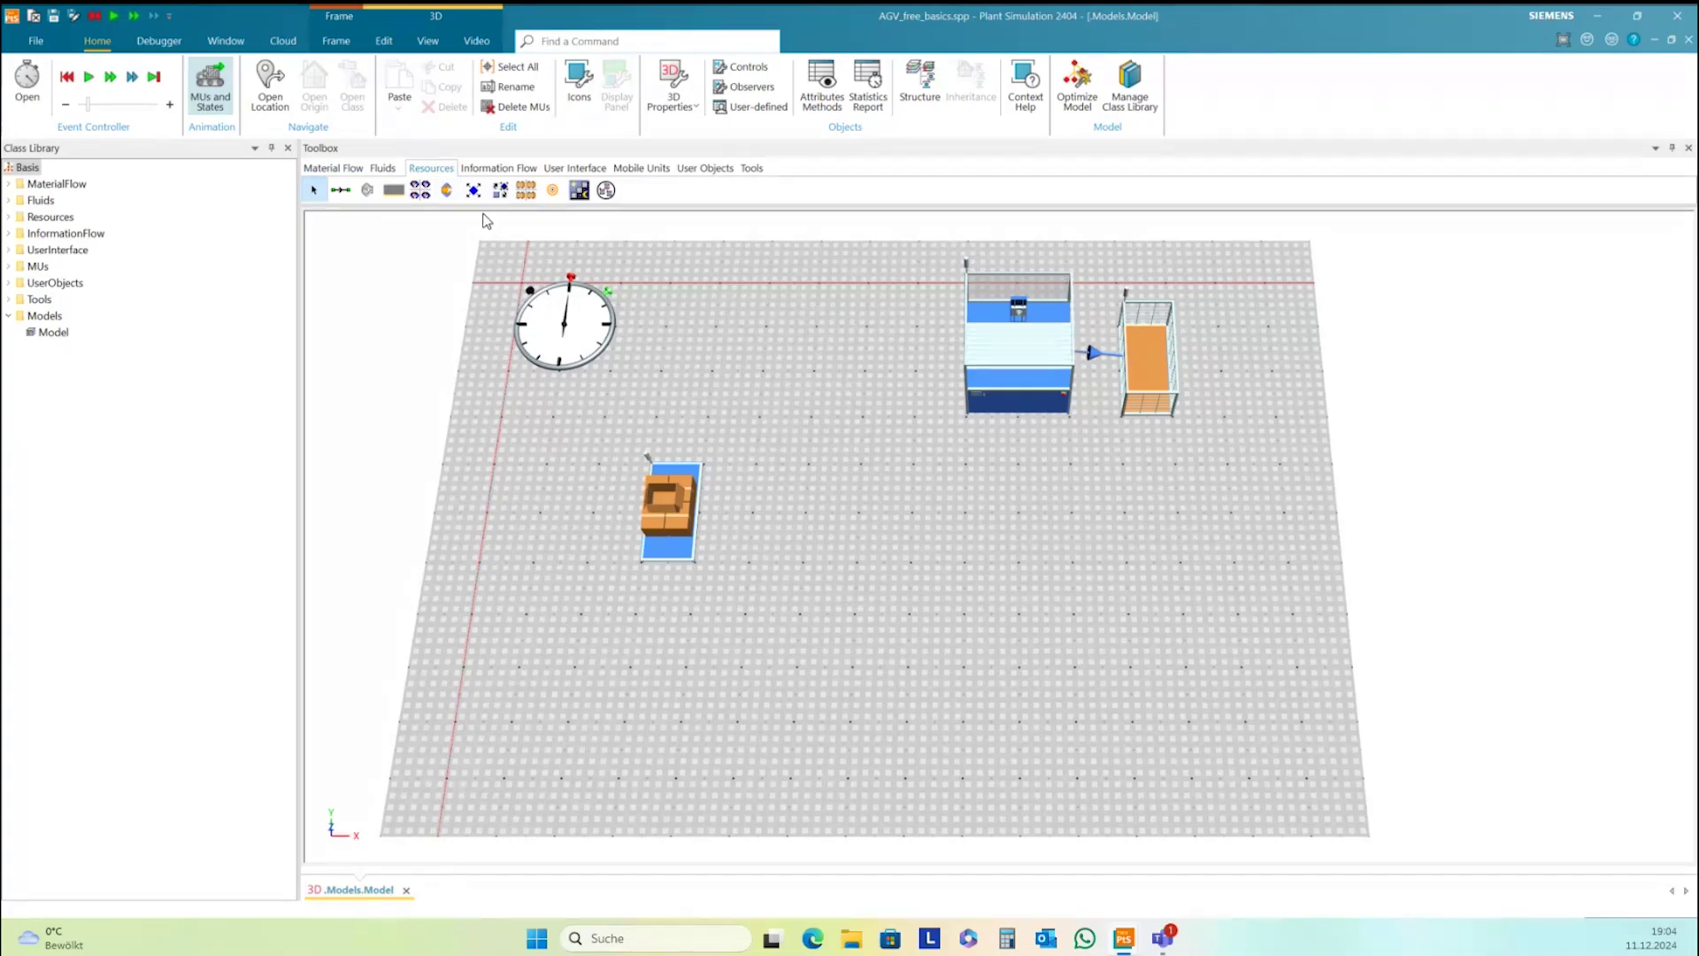
left_click(526, 193)
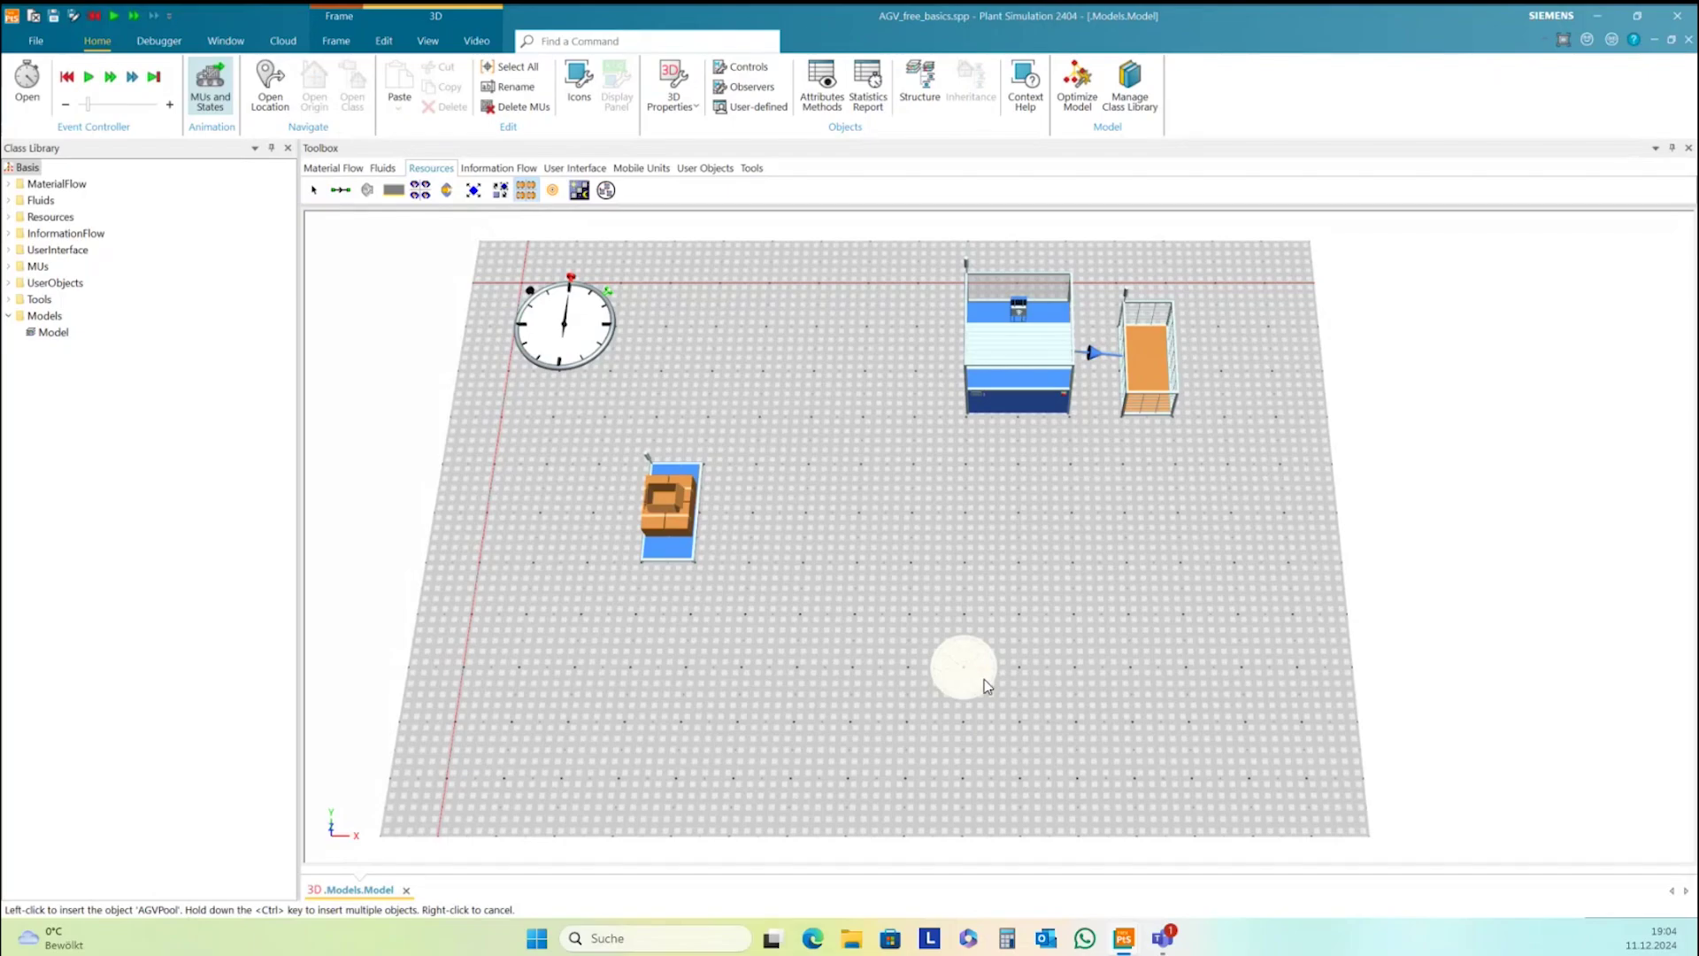
left_click(973, 682)
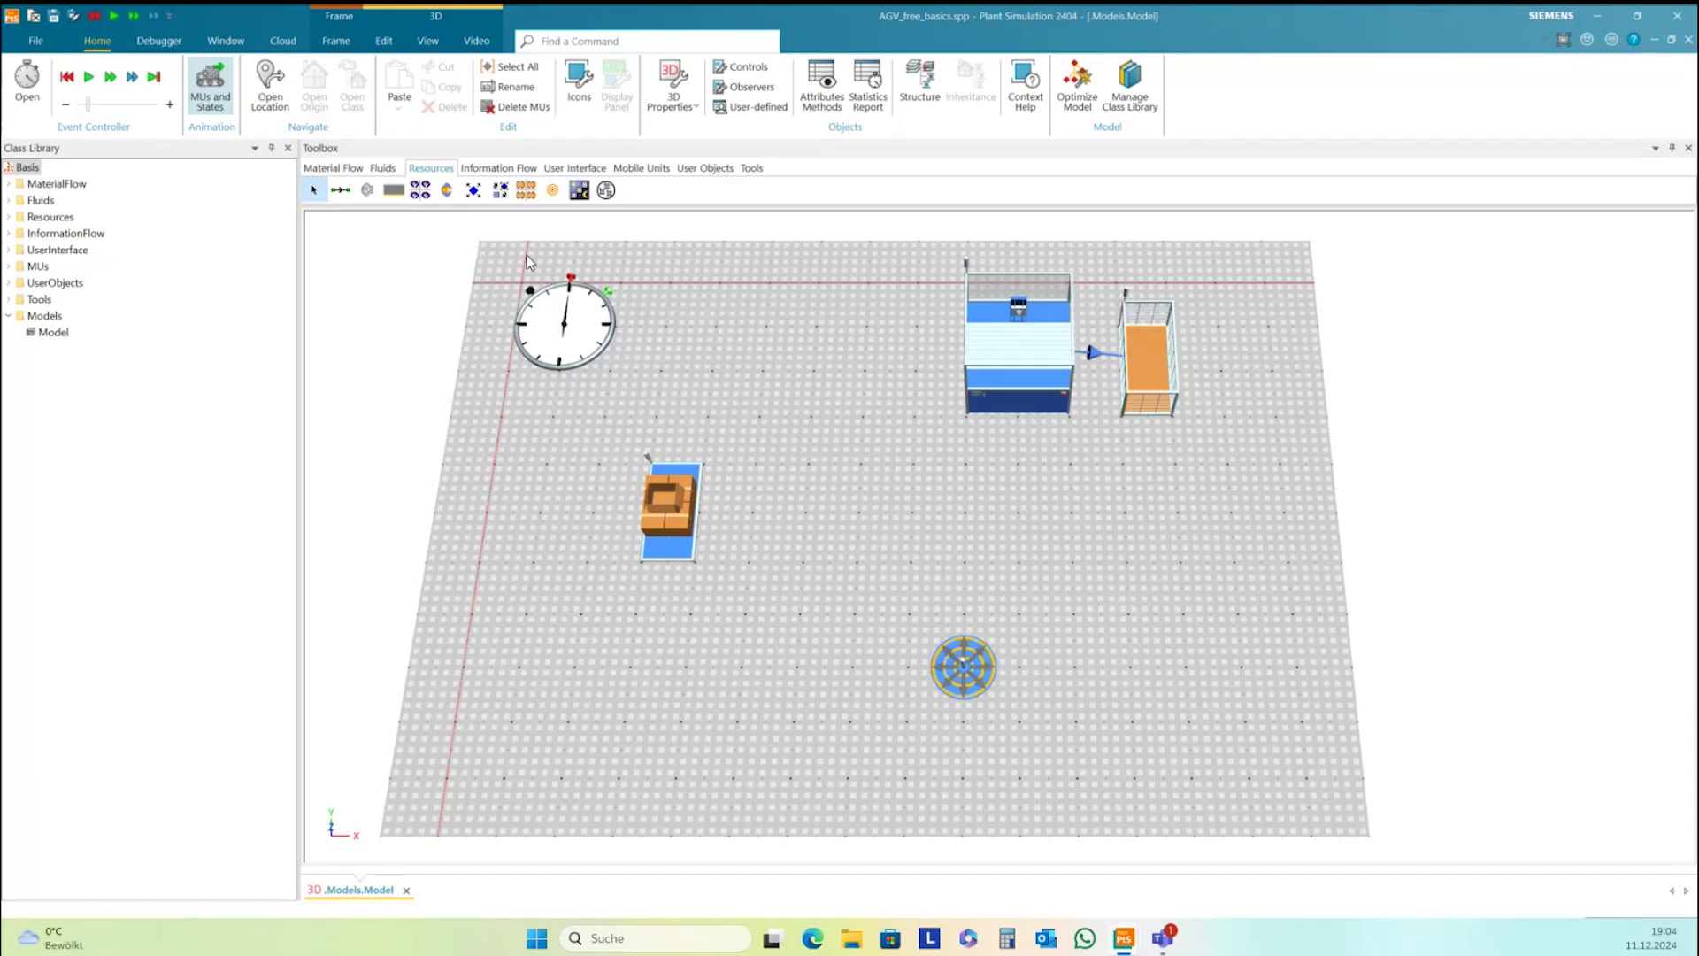
left_click(554, 191)
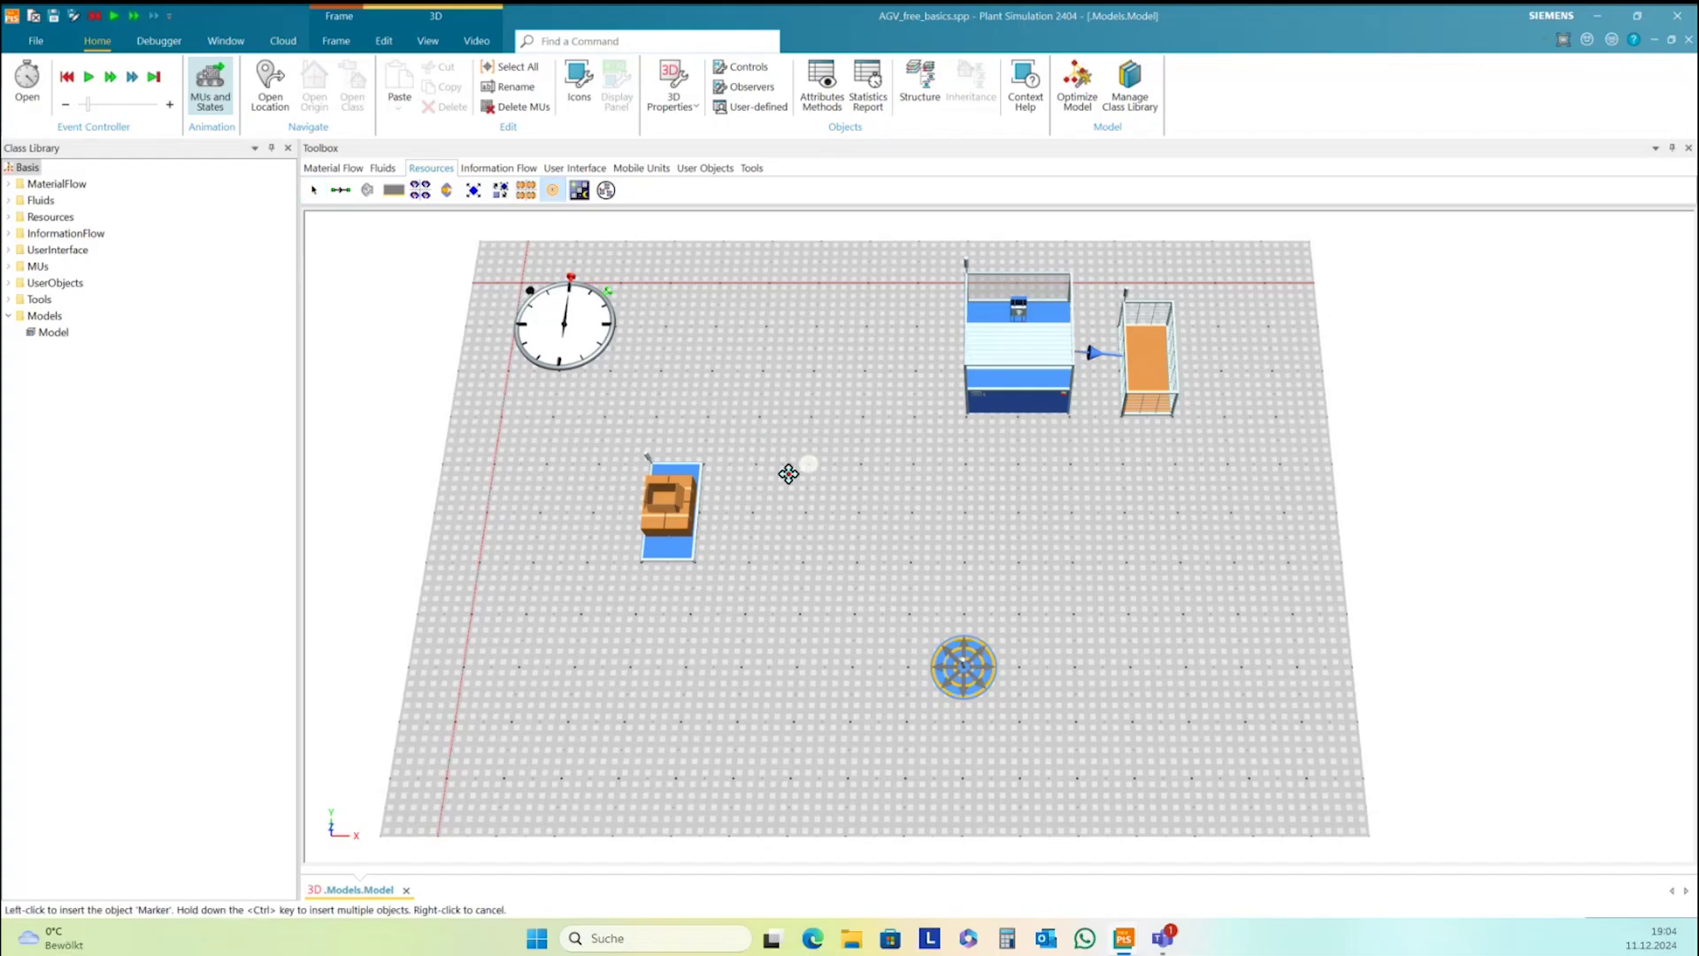
left_click(764, 523)
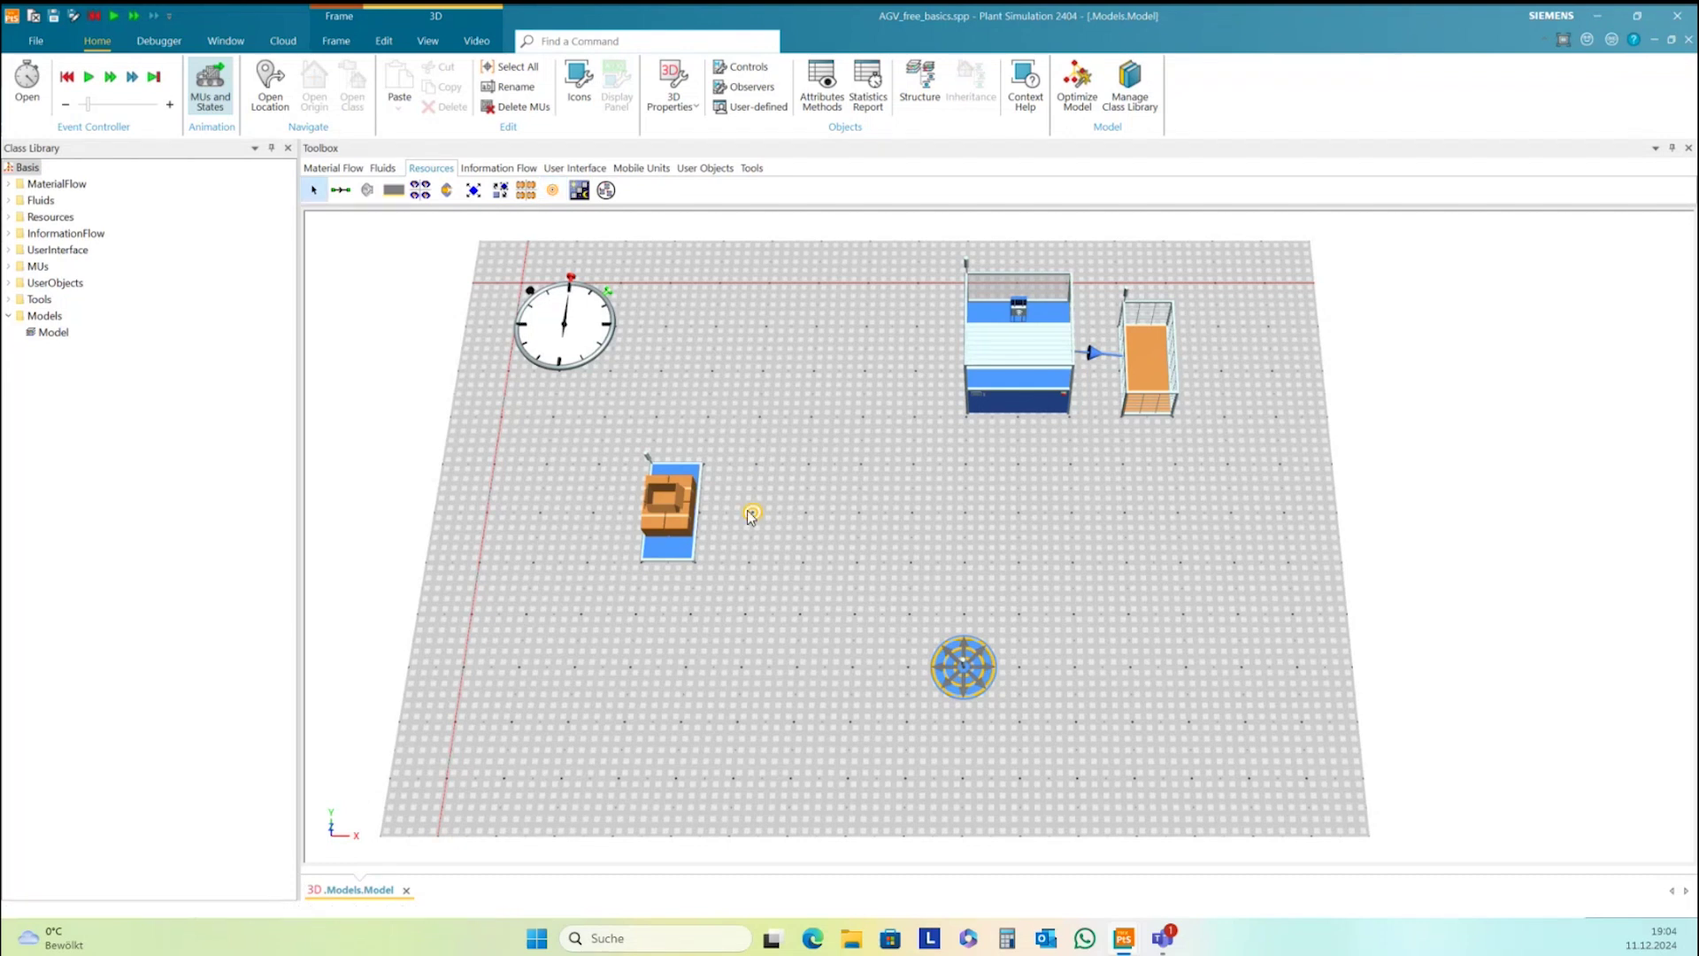
Activate the name/label caption in the 3D properties of the Marker's origin class and accept the open dialogs
double_click(752, 512)
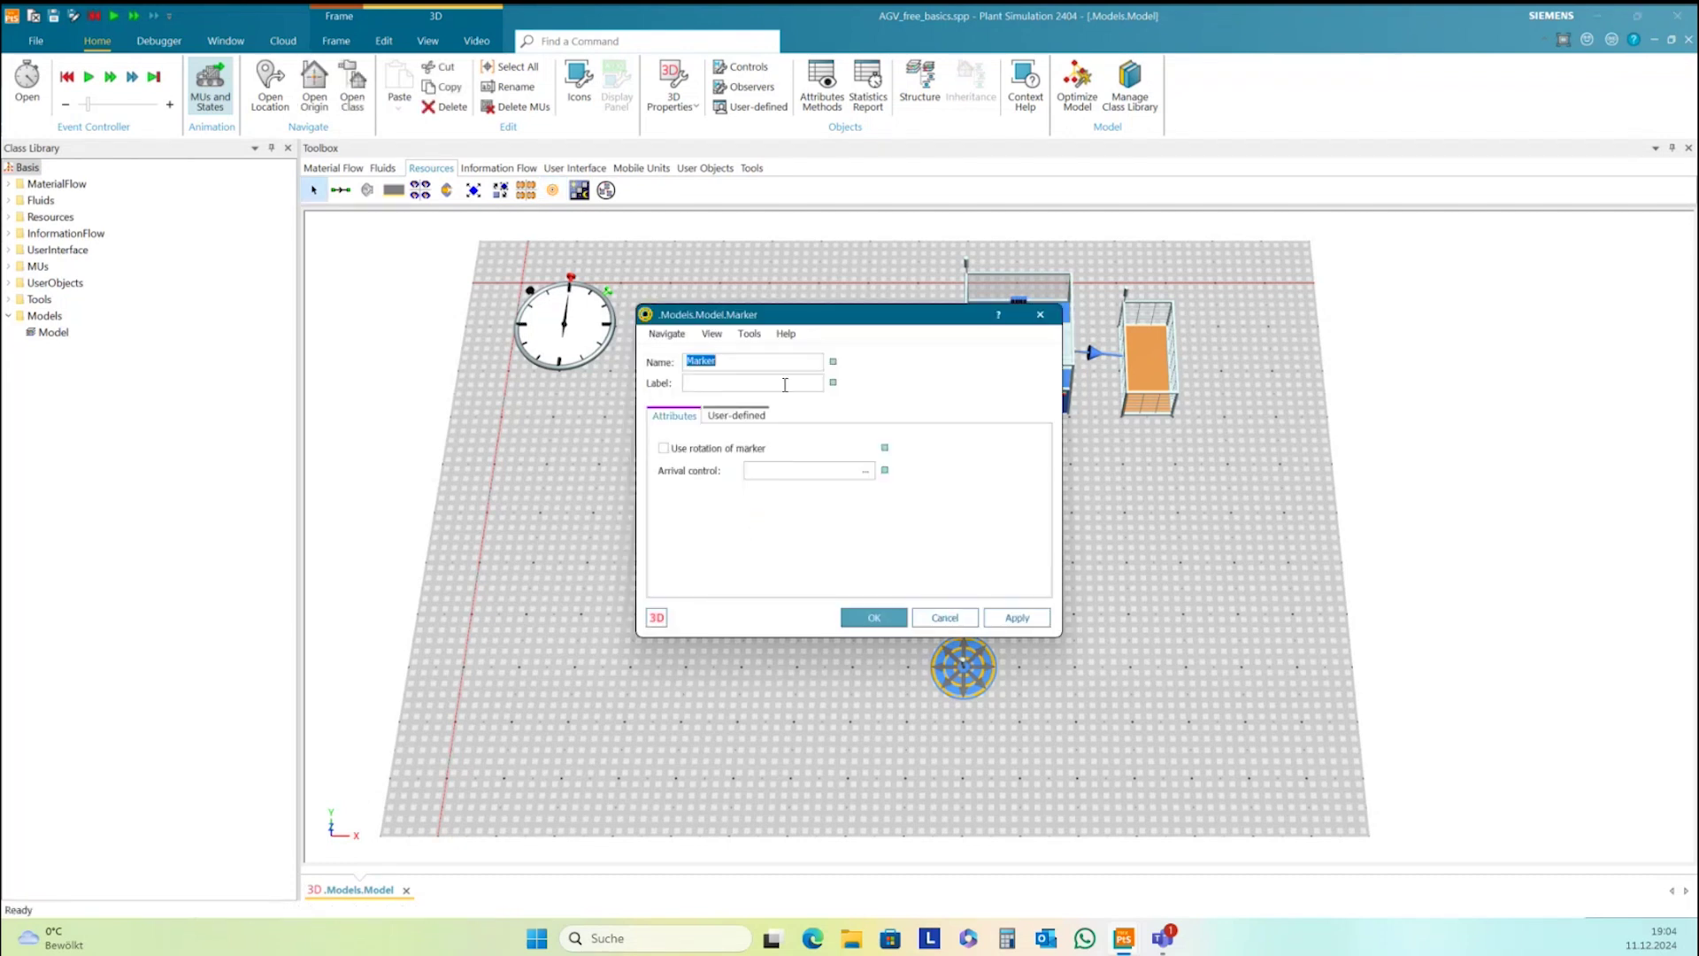
left_click_drag(831, 324, 1148, 343)
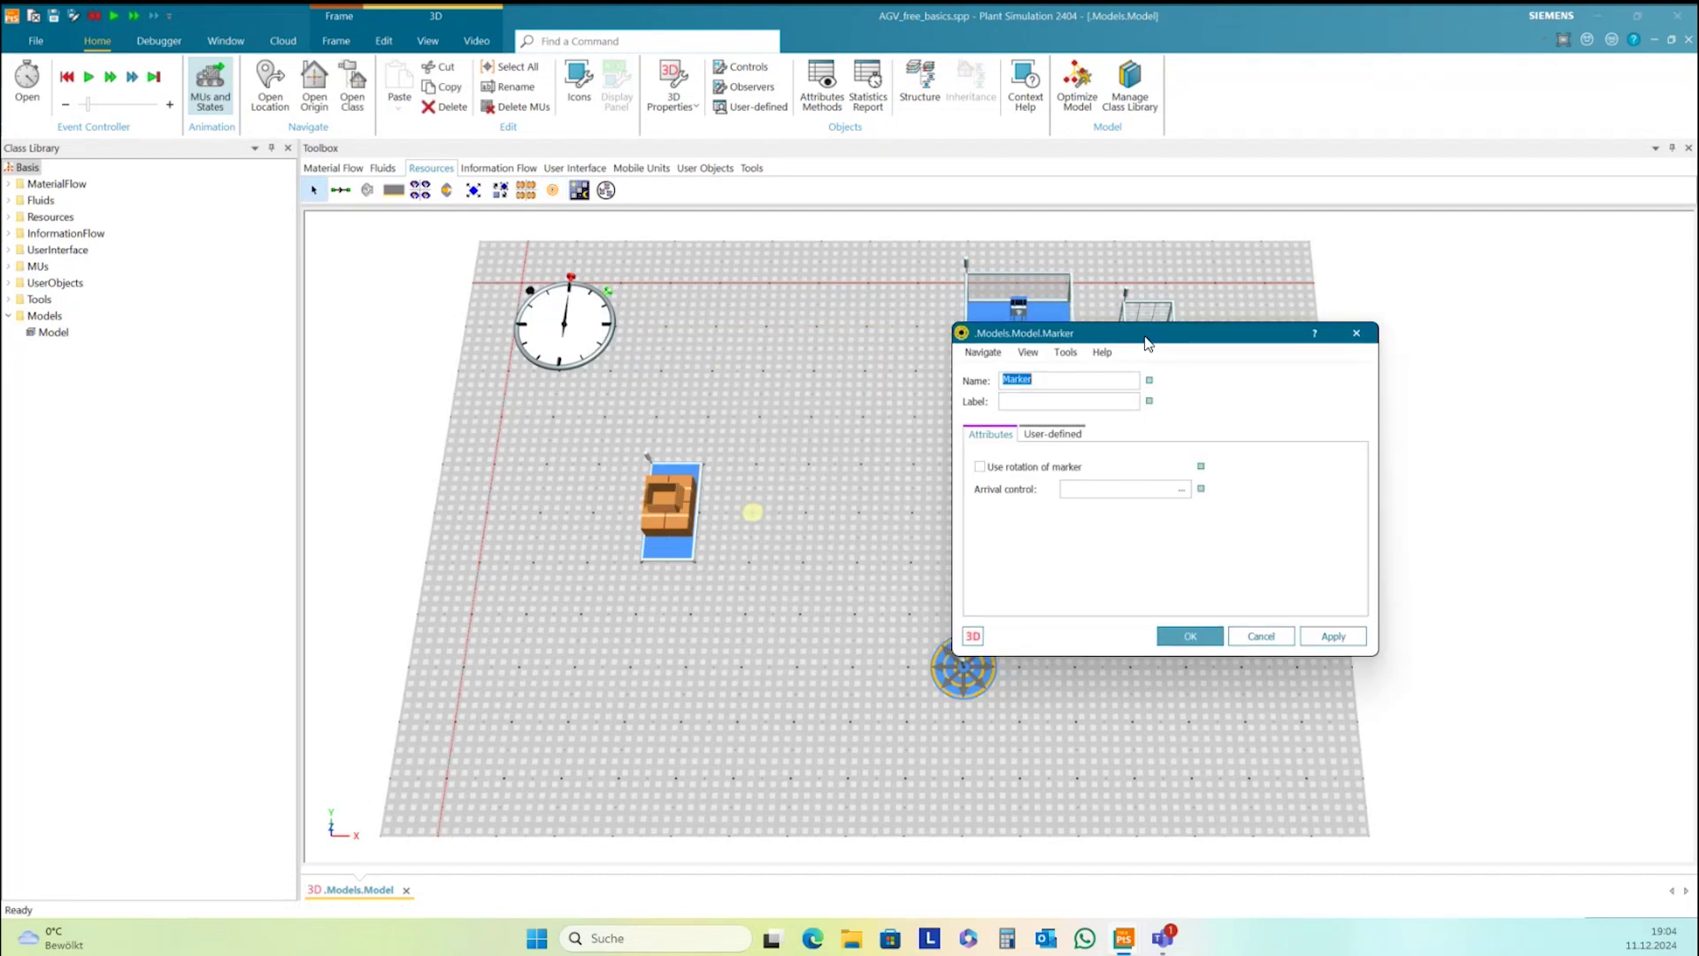
left_click(983, 352)
left_click(1020, 392)
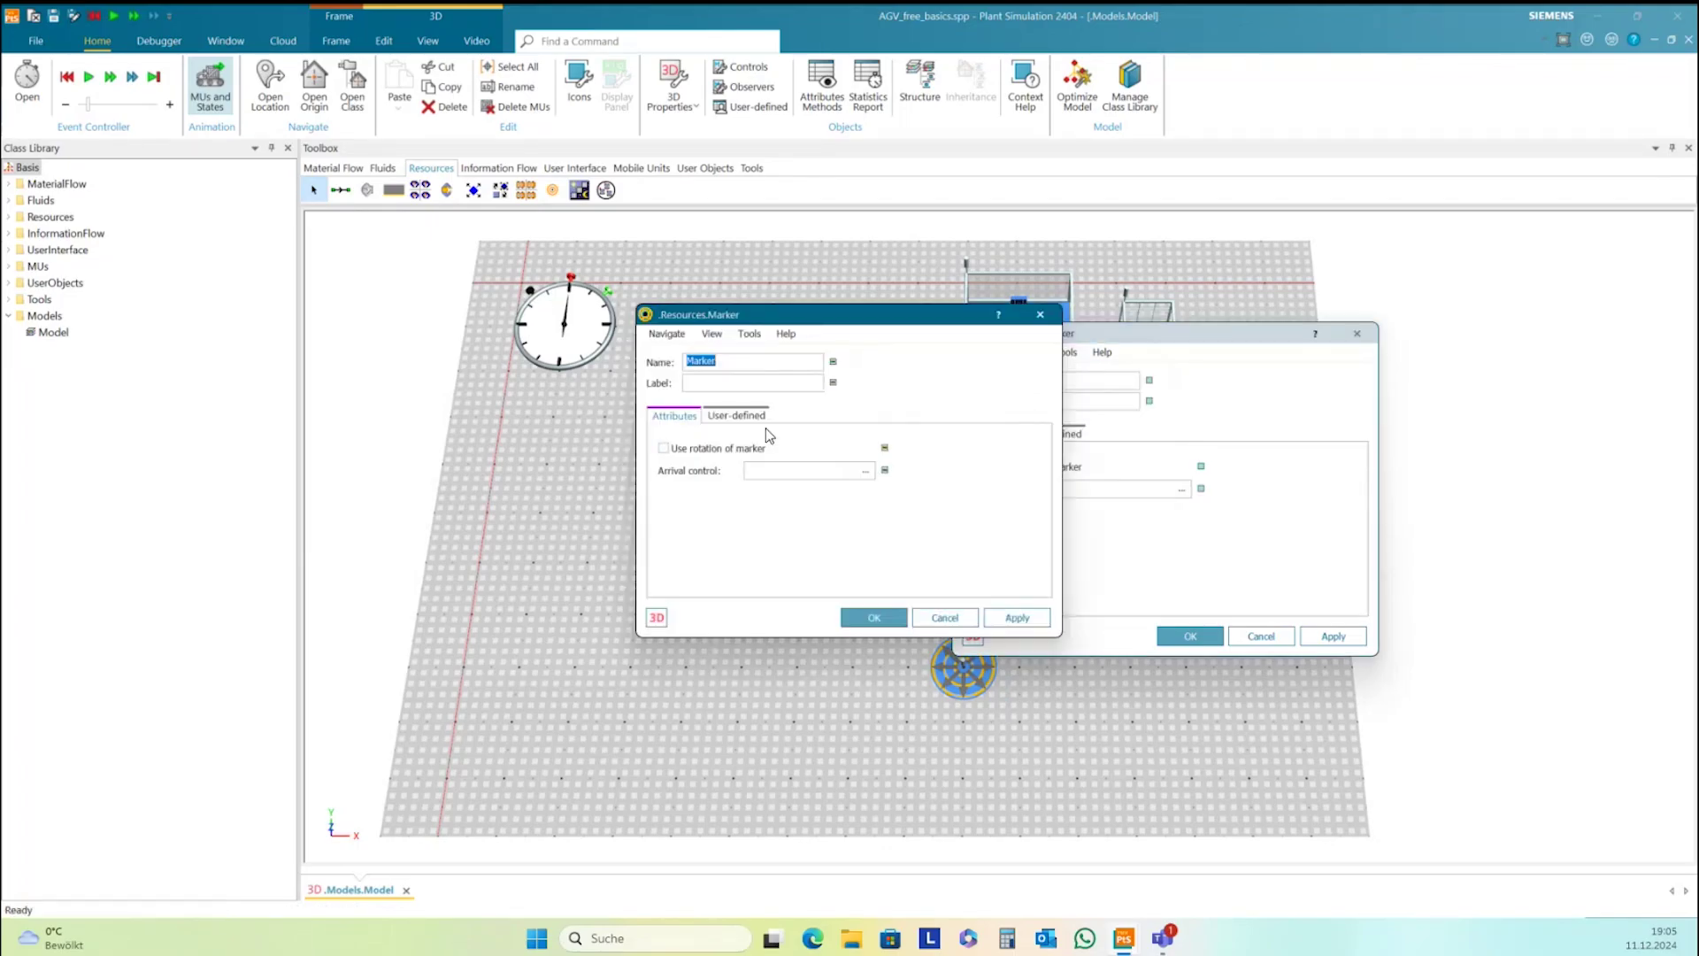
left_click(656, 617)
left_click_drag(1540, 323, 1420, 259)
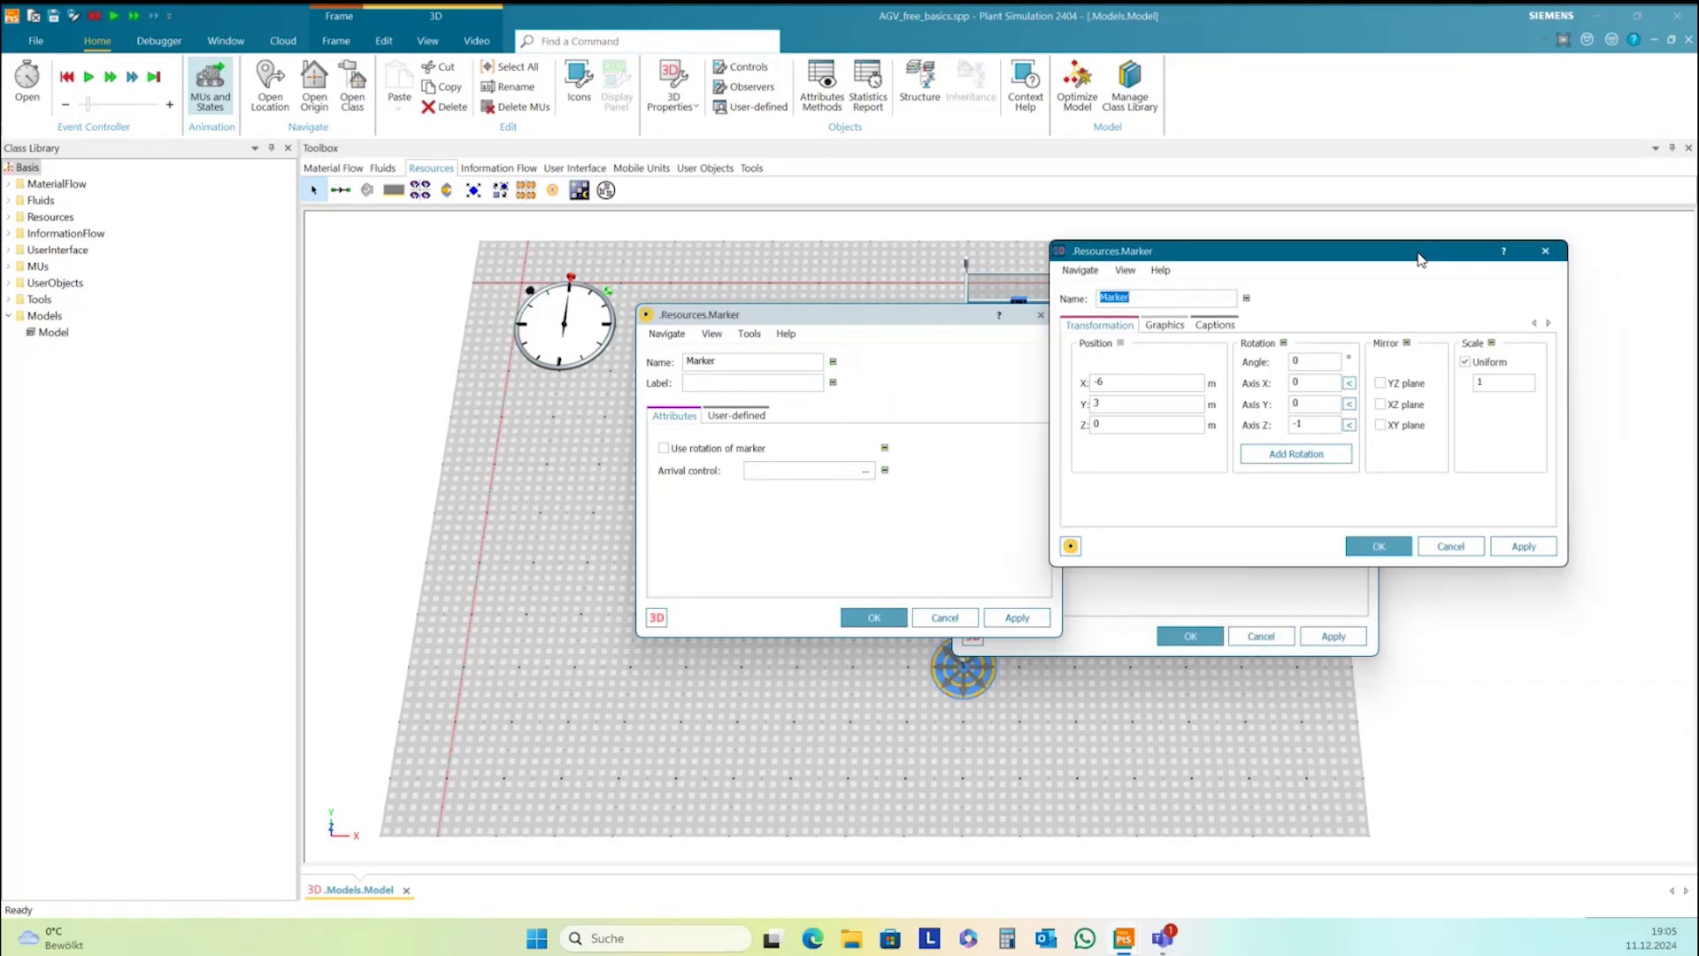
left_click(1218, 325)
left_click(1084, 343)
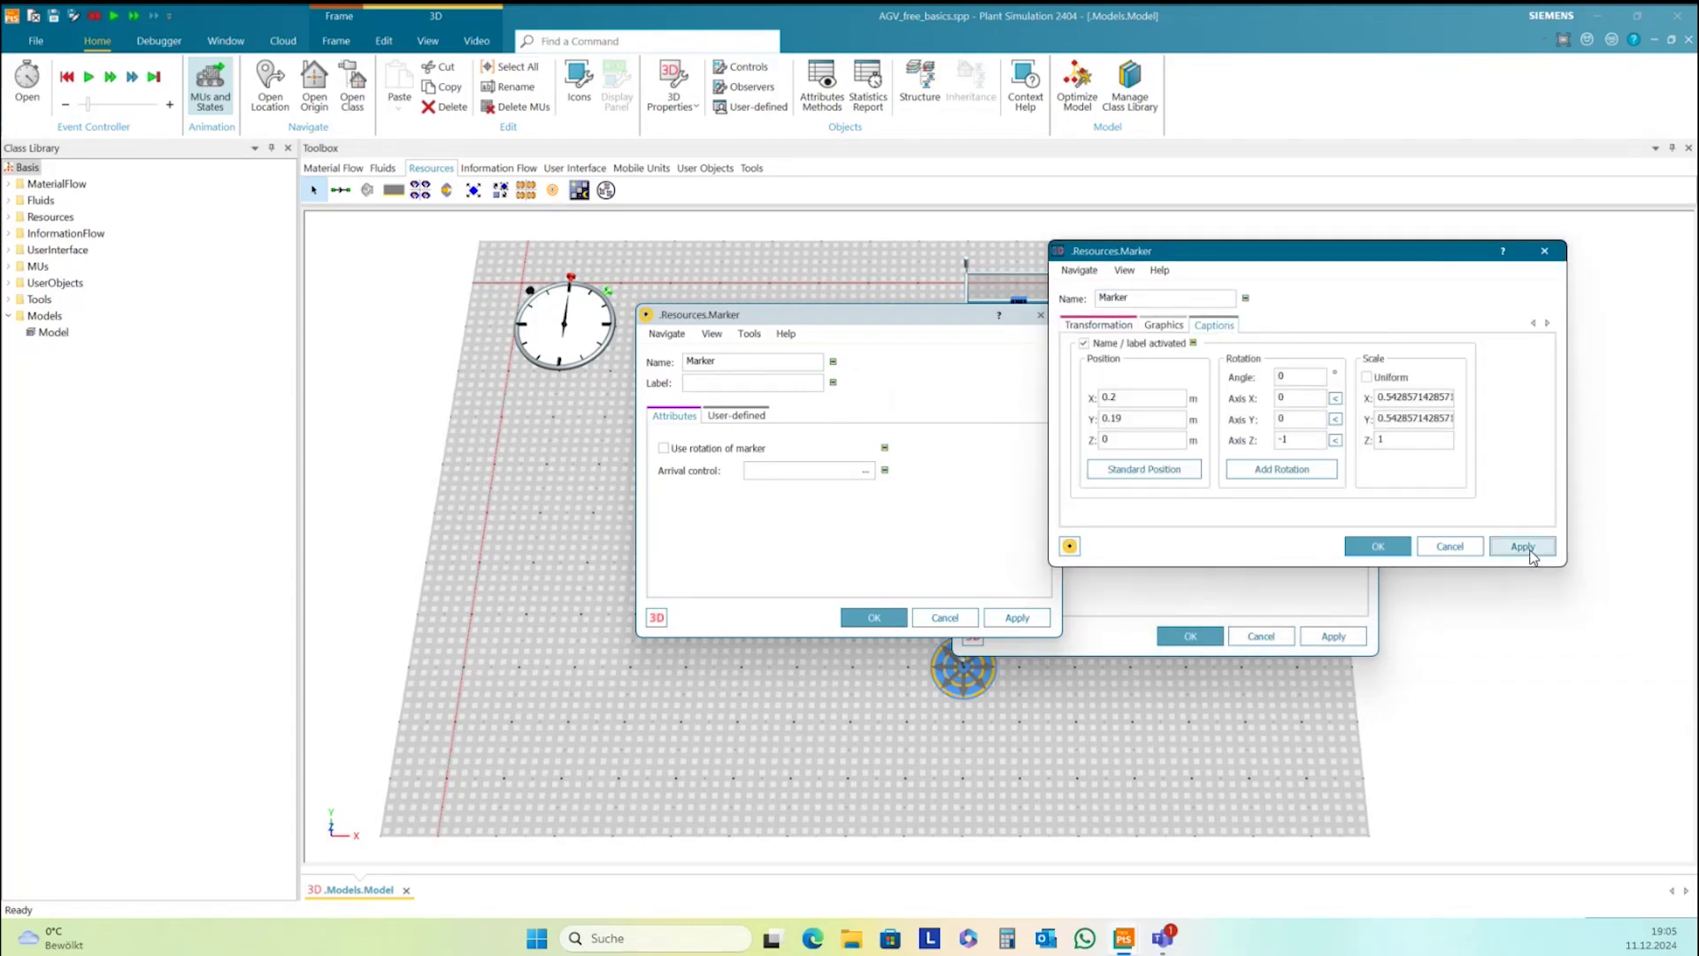
left_click(1379, 546)
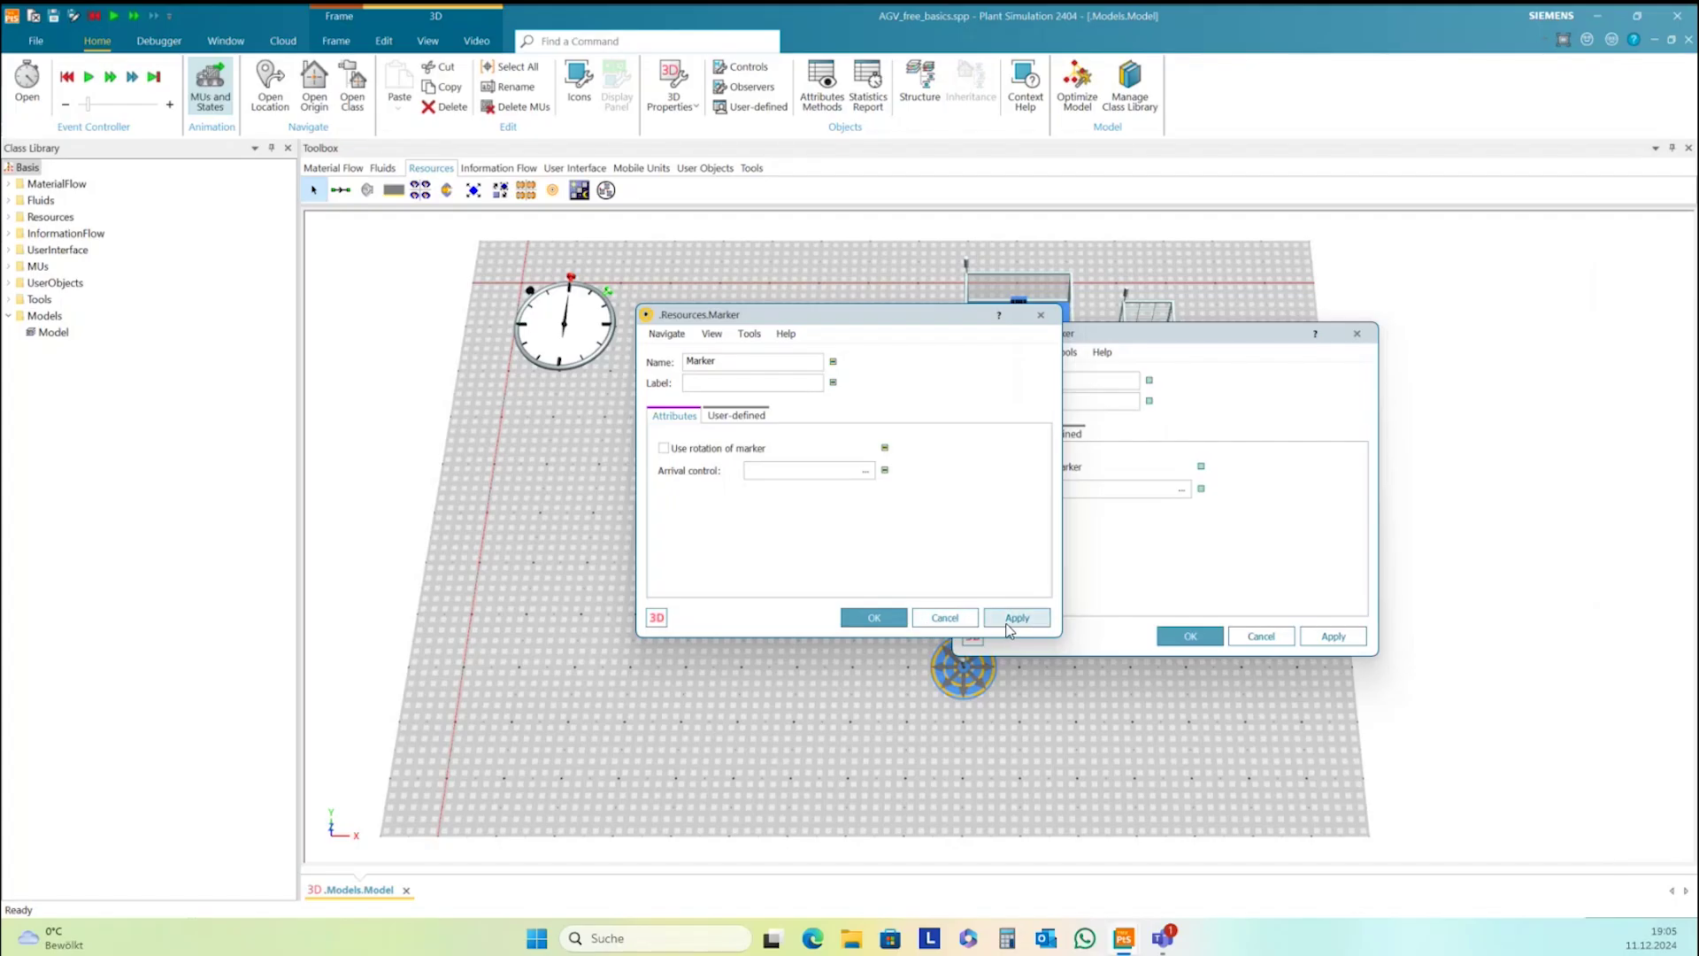
left_click(873, 617)
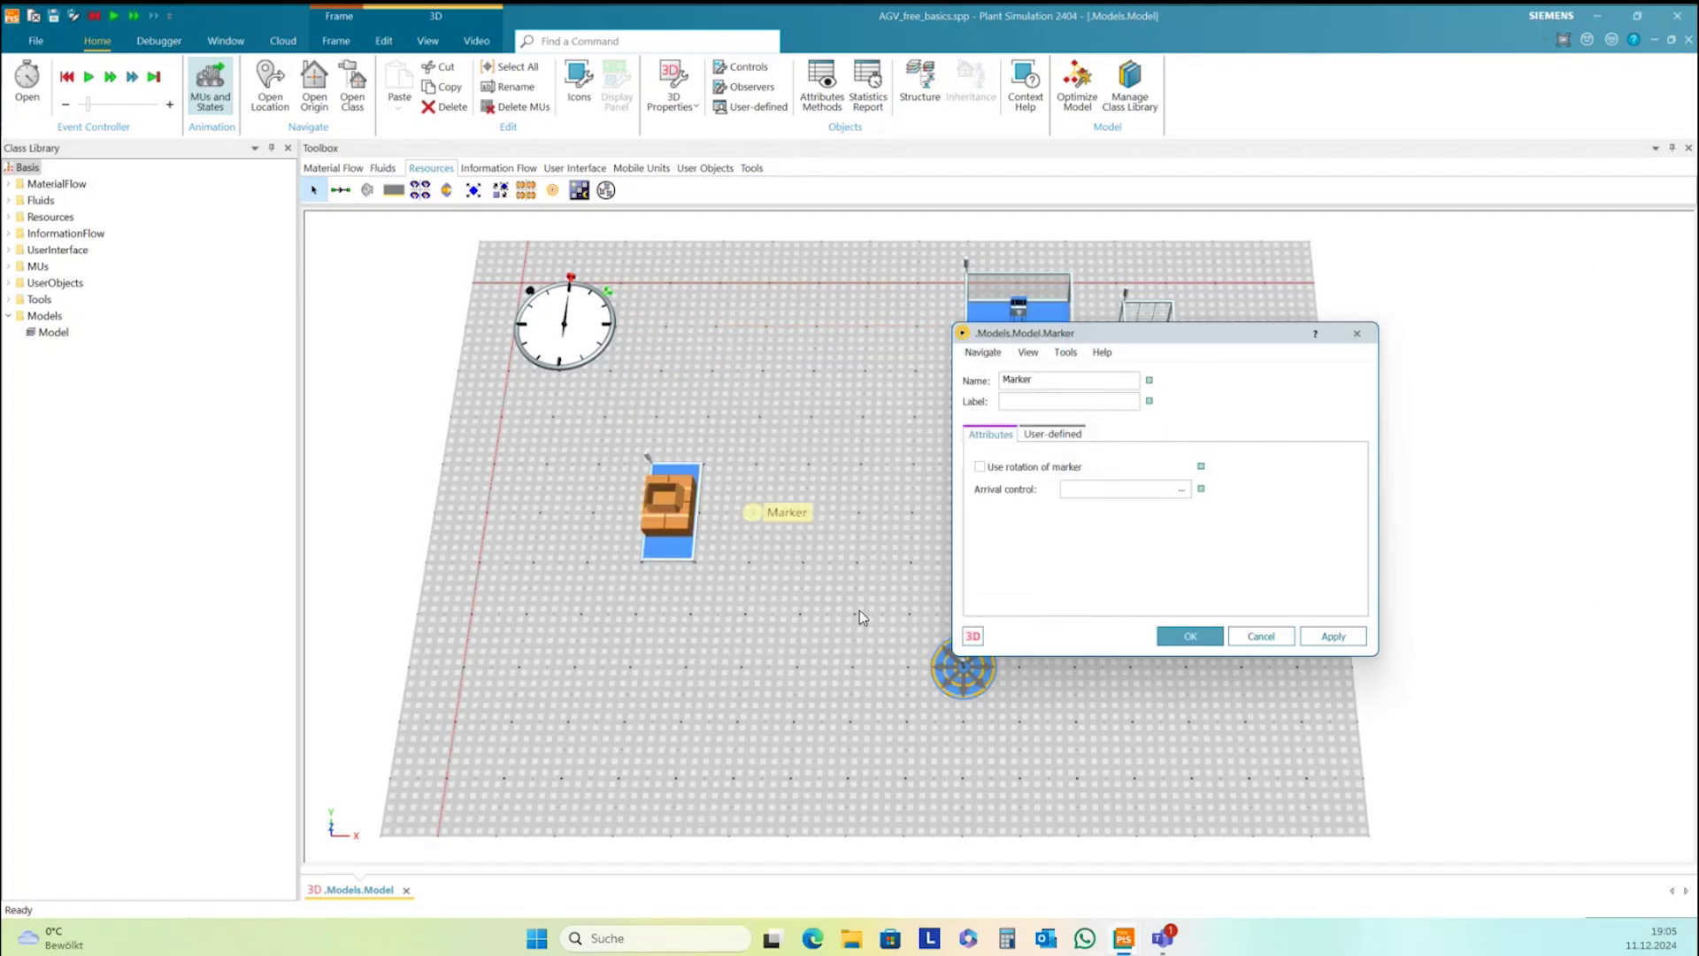
left_click(1166, 639)
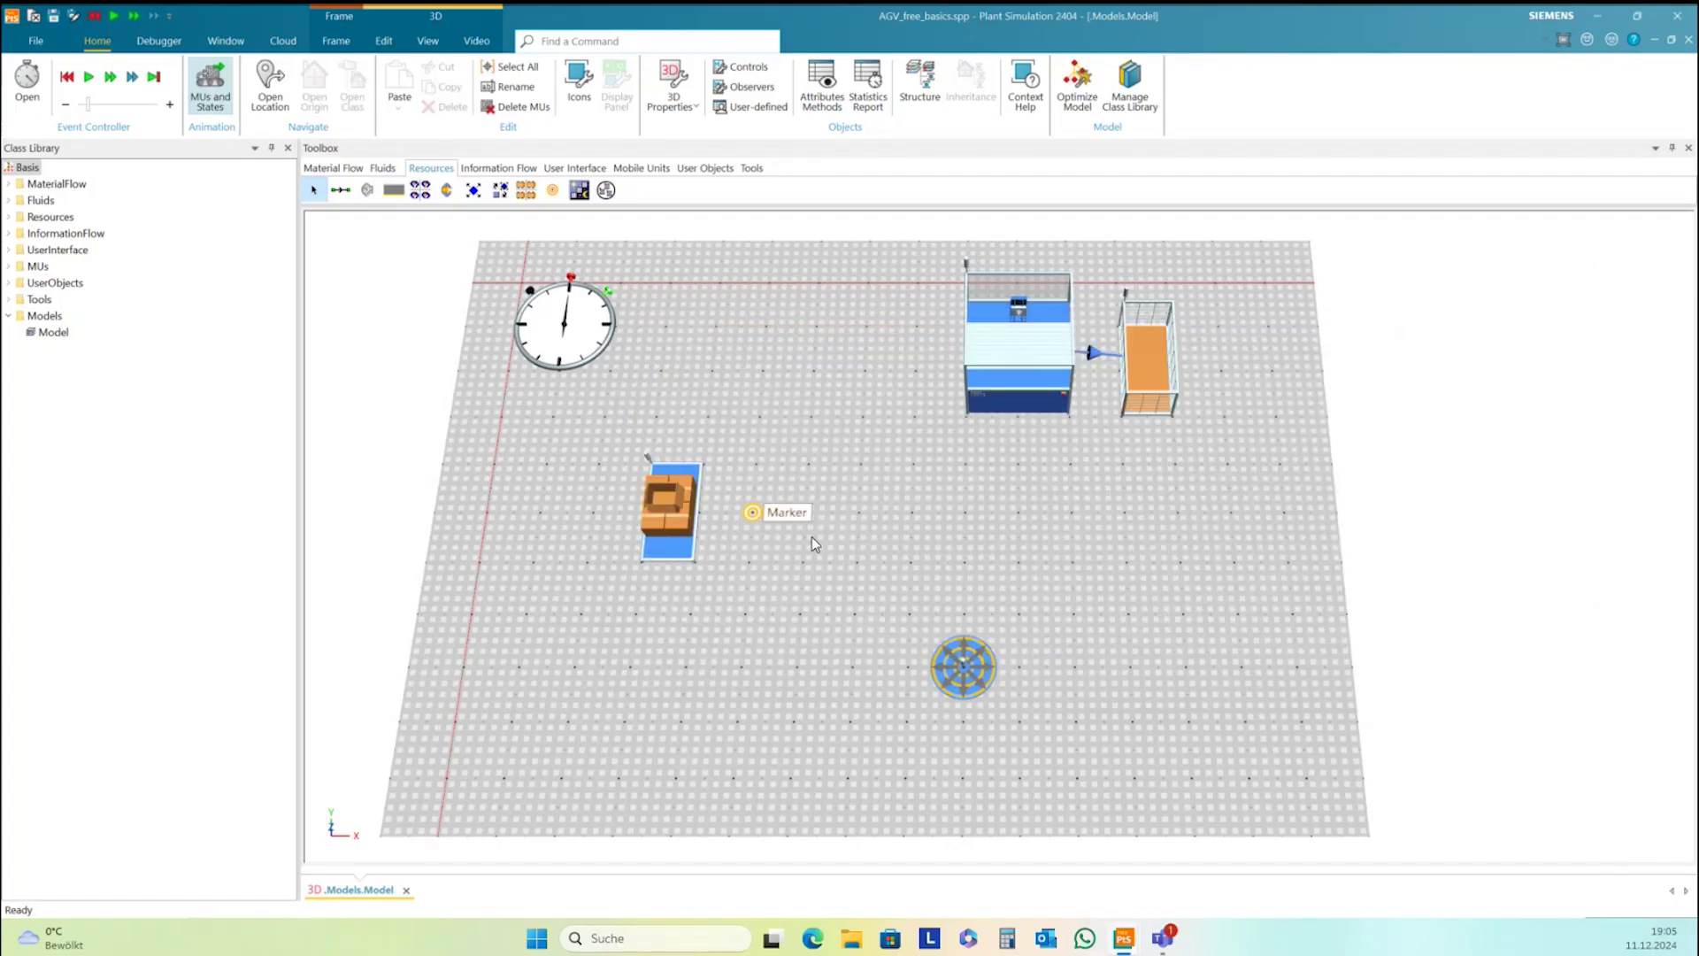
Rename the marker beside the Source as Marker1
right_click(773, 517)
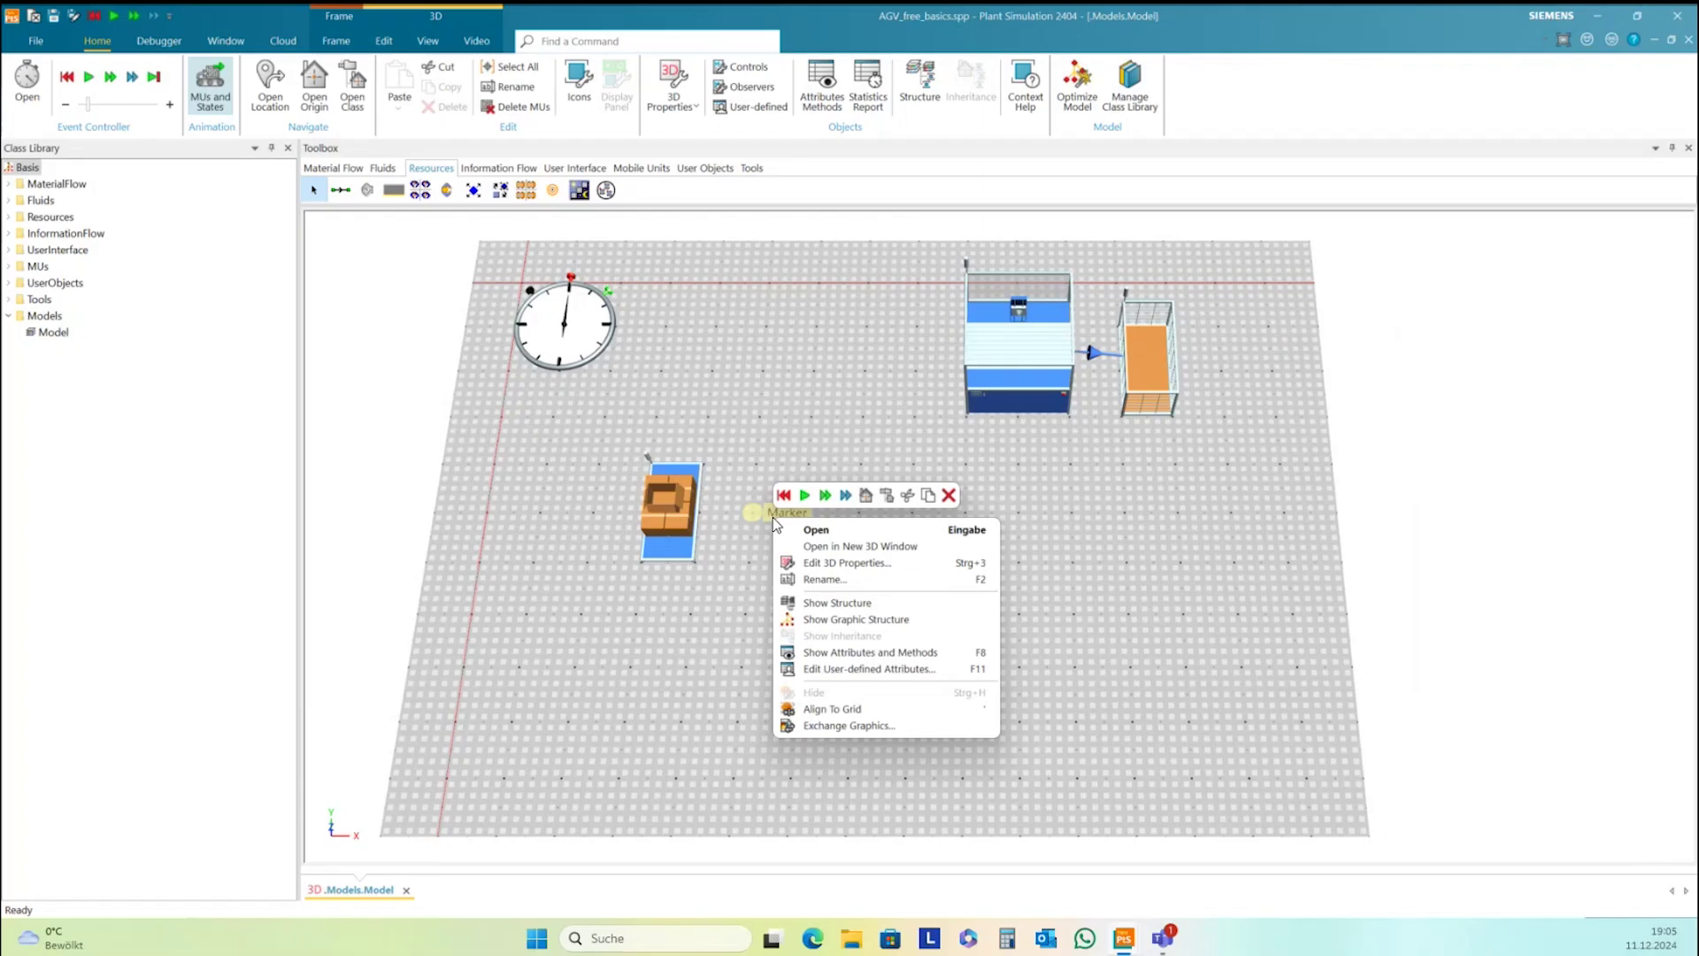
left_click(840, 583)
left_click(839, 448)
type("1")
left_click(838, 497)
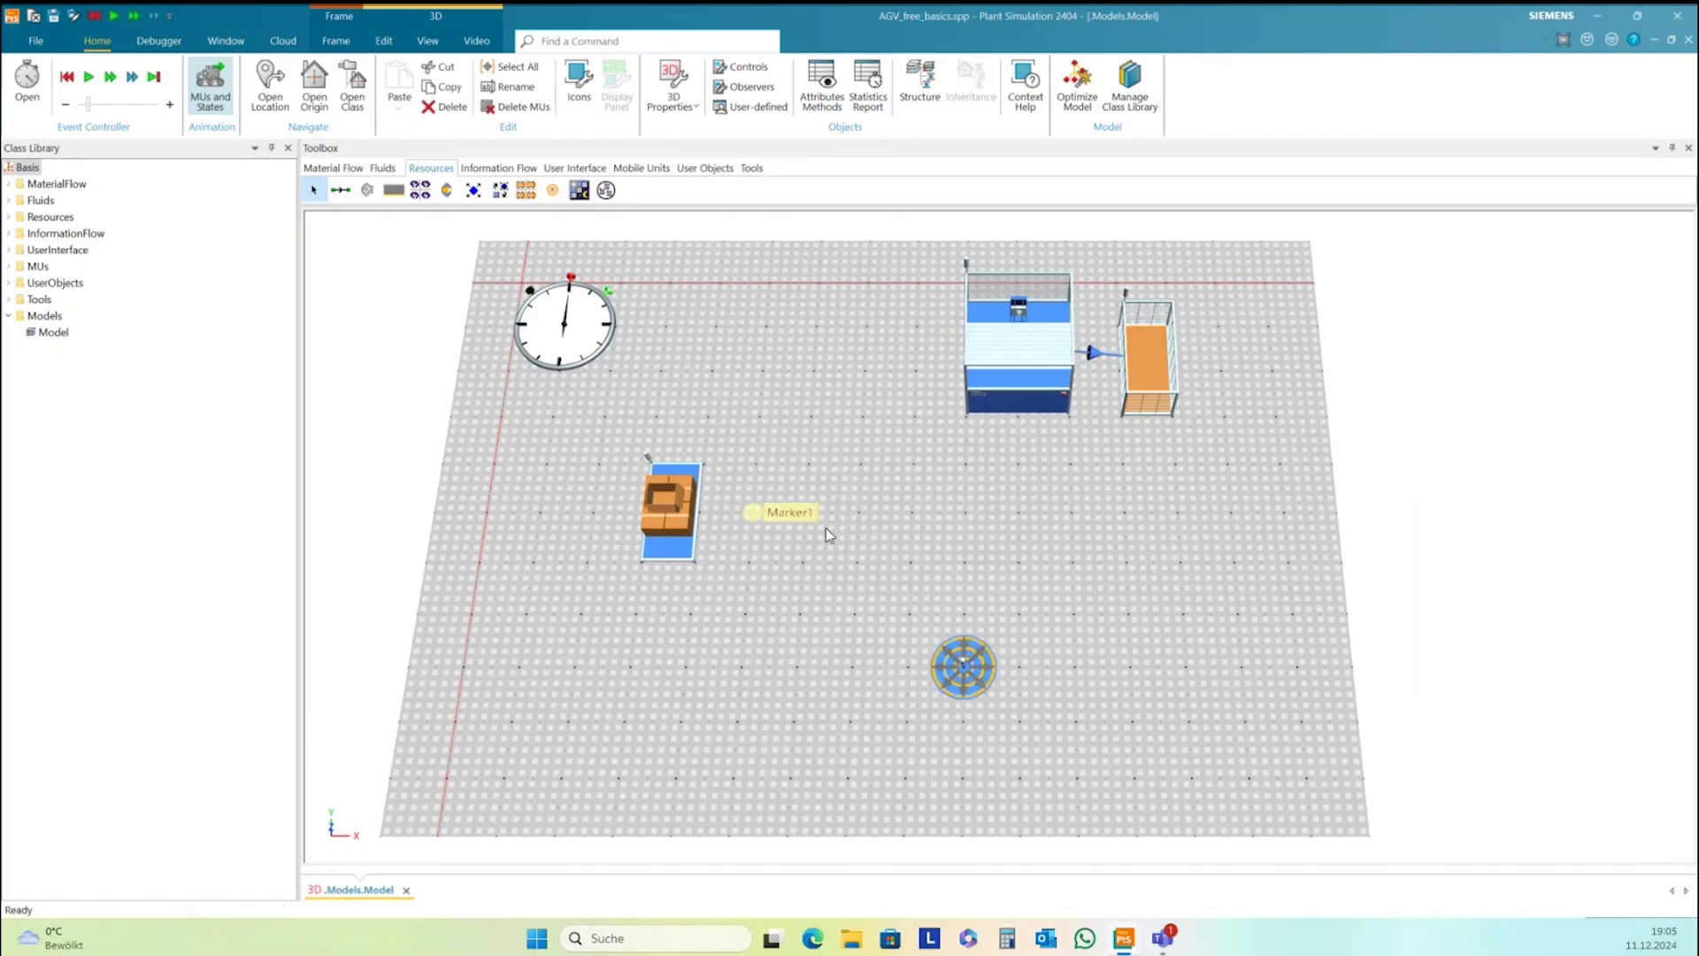
left_click(753, 513)
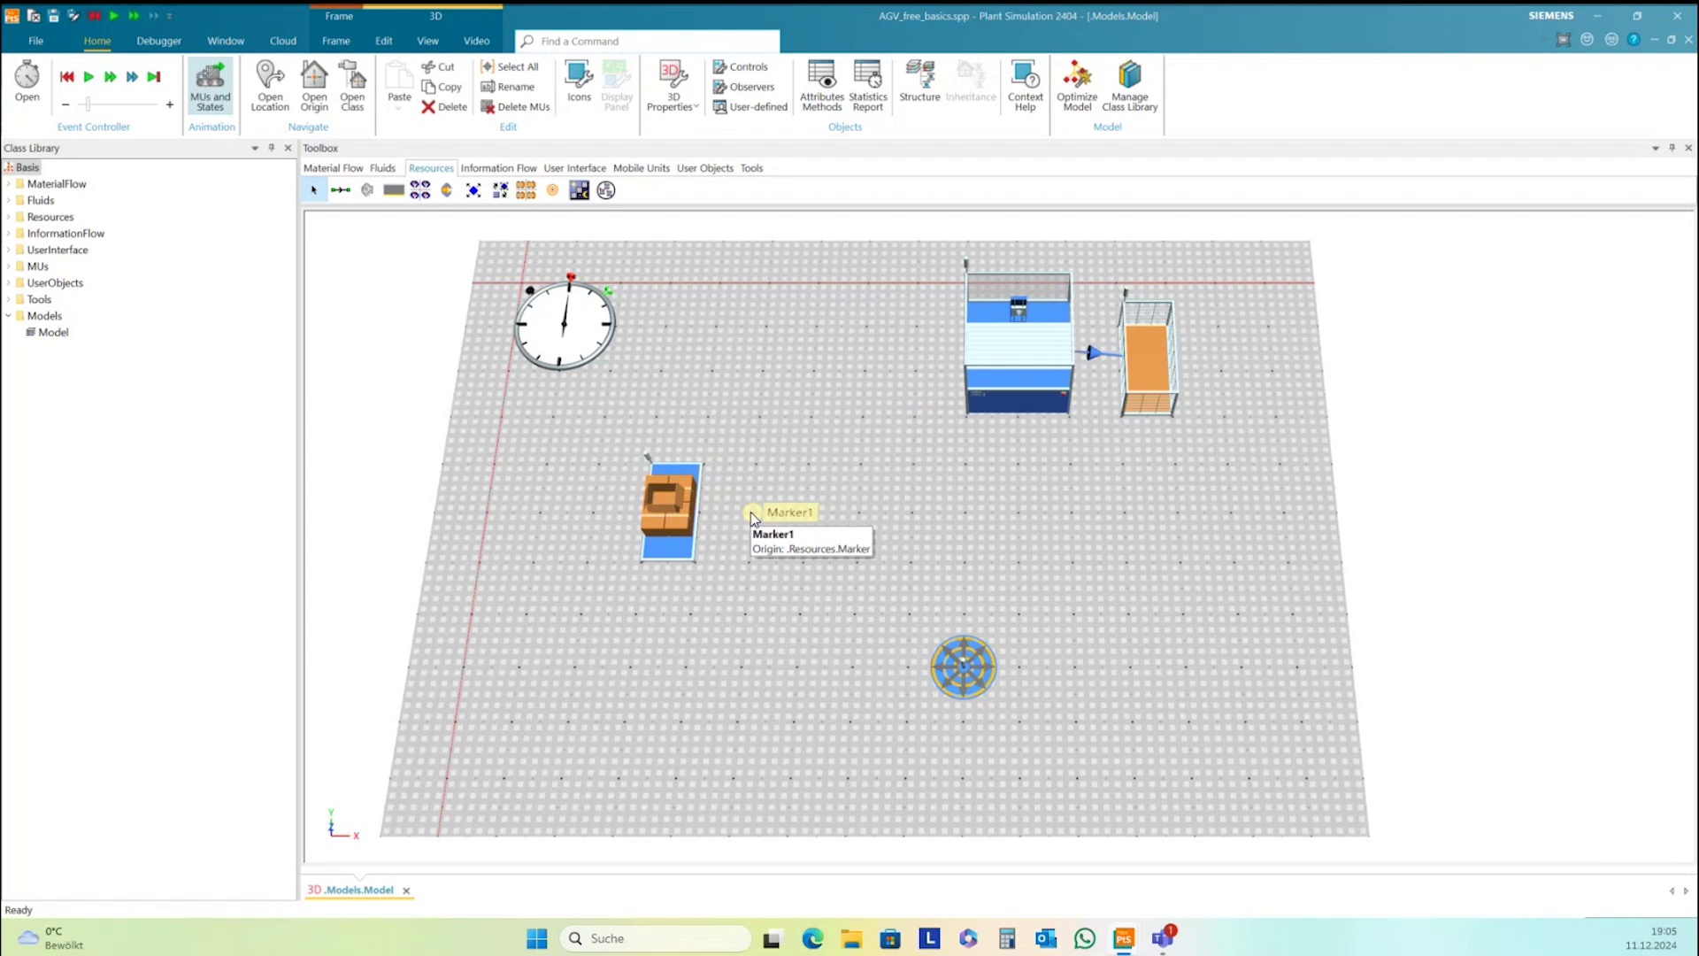
Insert a second Marker just below the Station and rename it as Marker2
left_click(552, 190)
left_click(1015, 444)
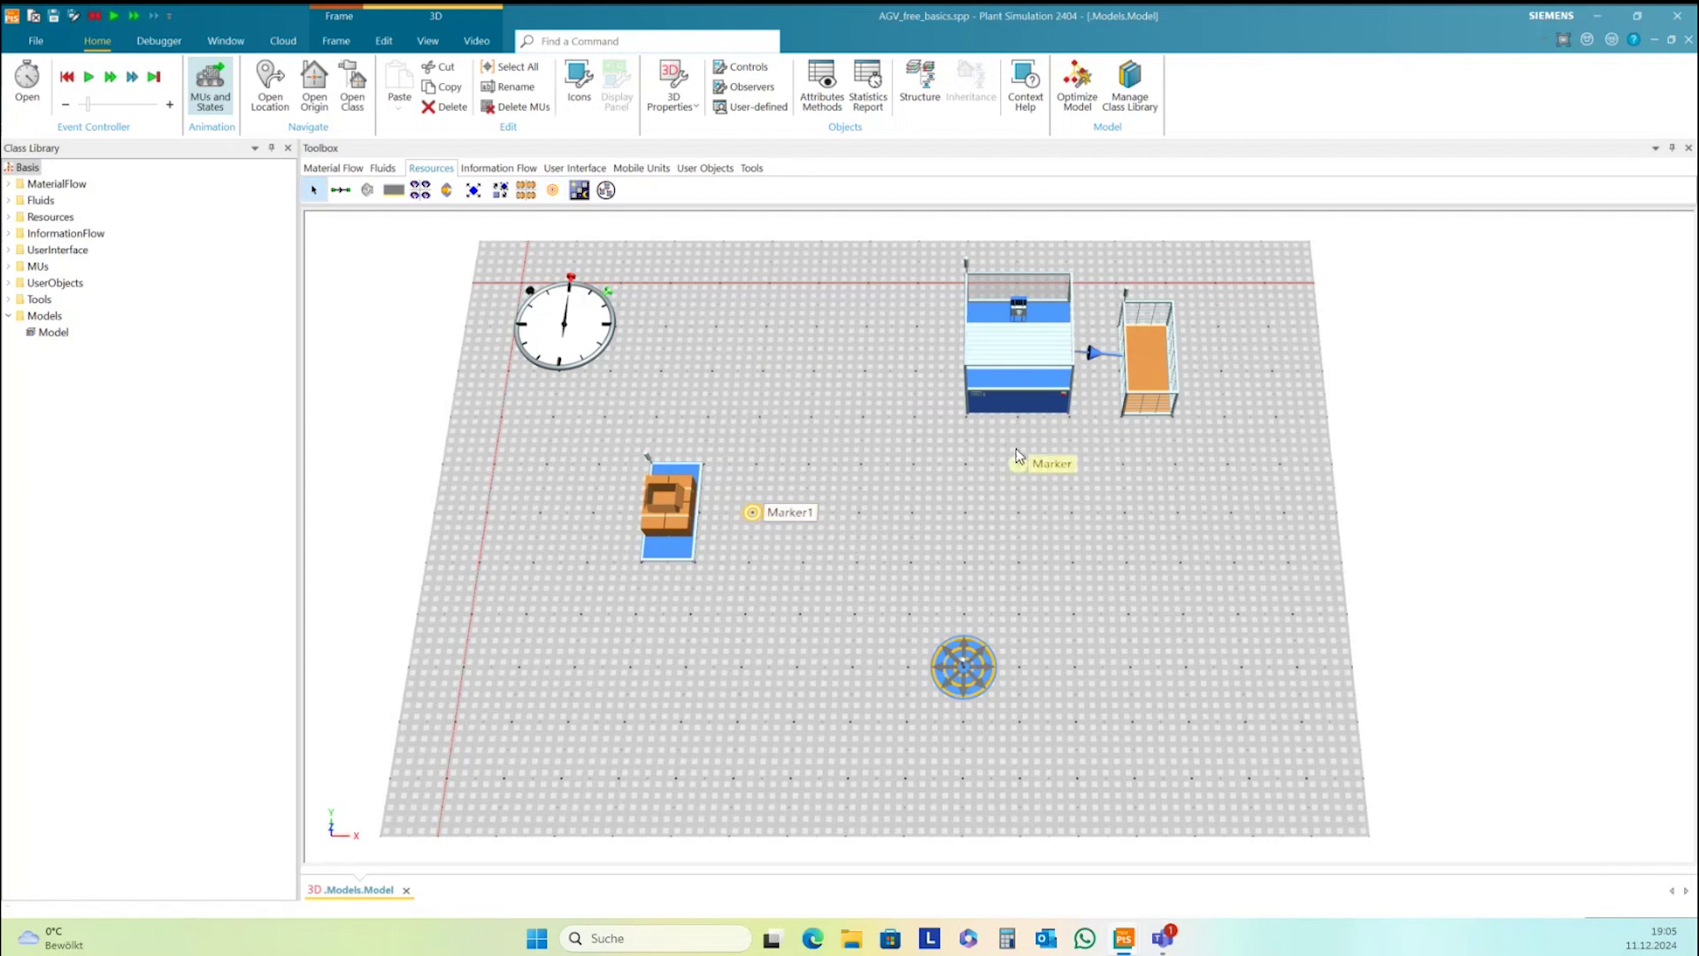
right_click(1022, 461)
left_click(1104, 524)
left_click(841, 447)
type("2")
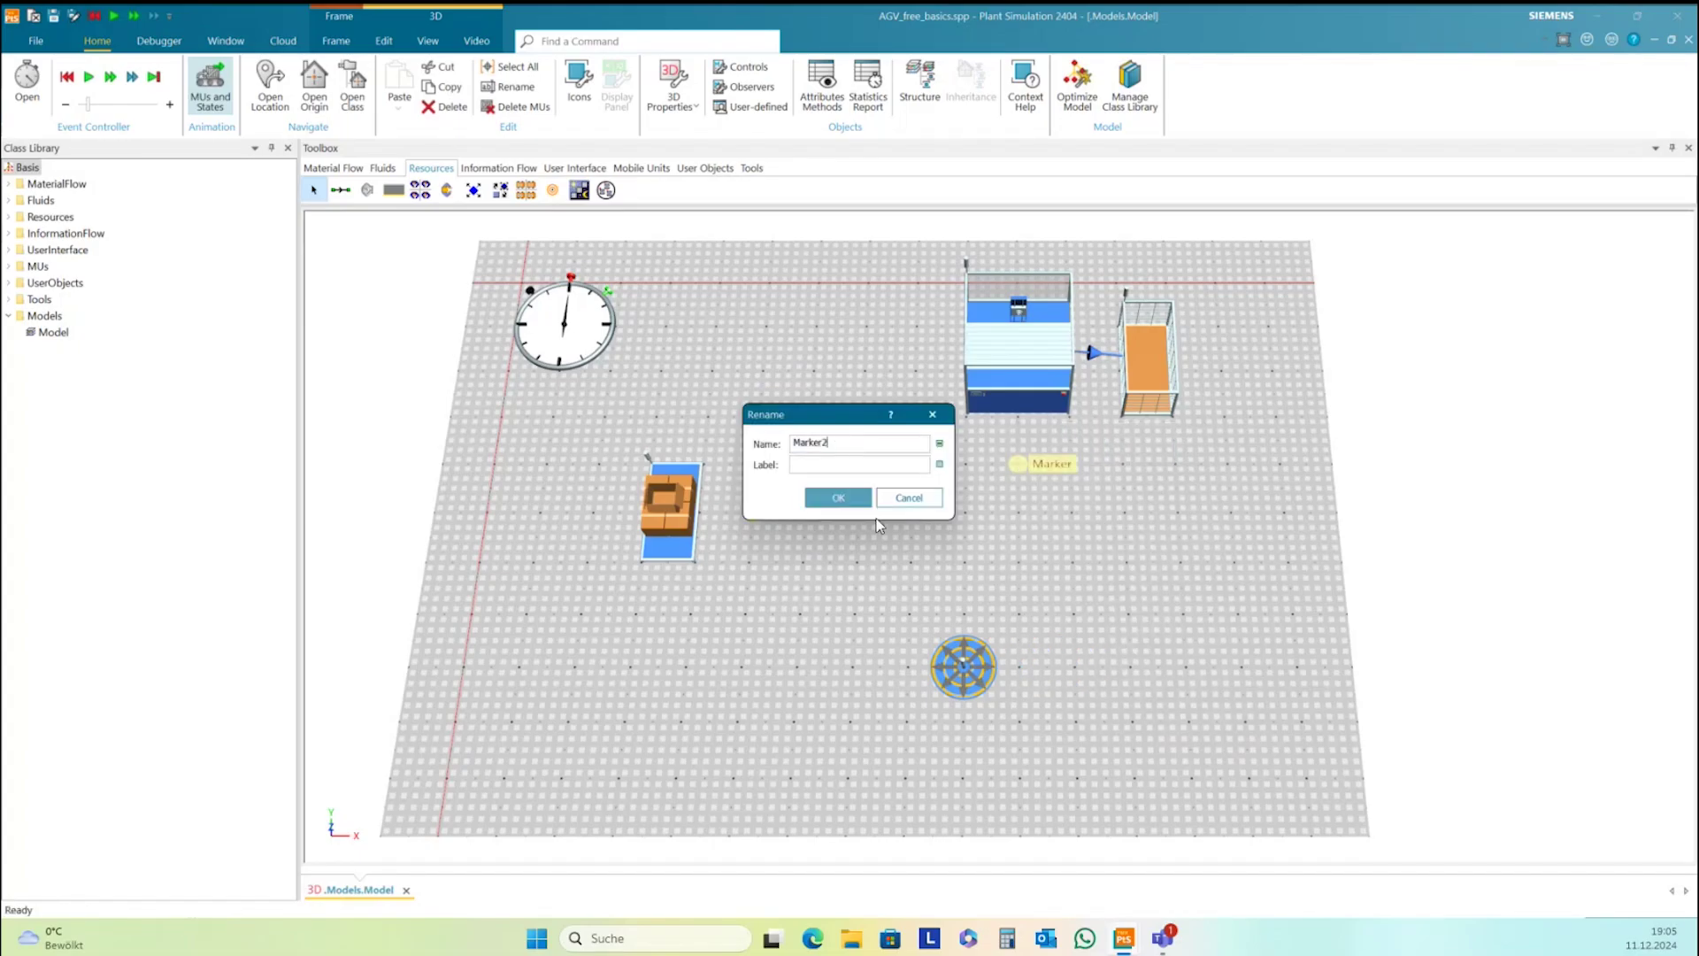
left_click(838, 497)
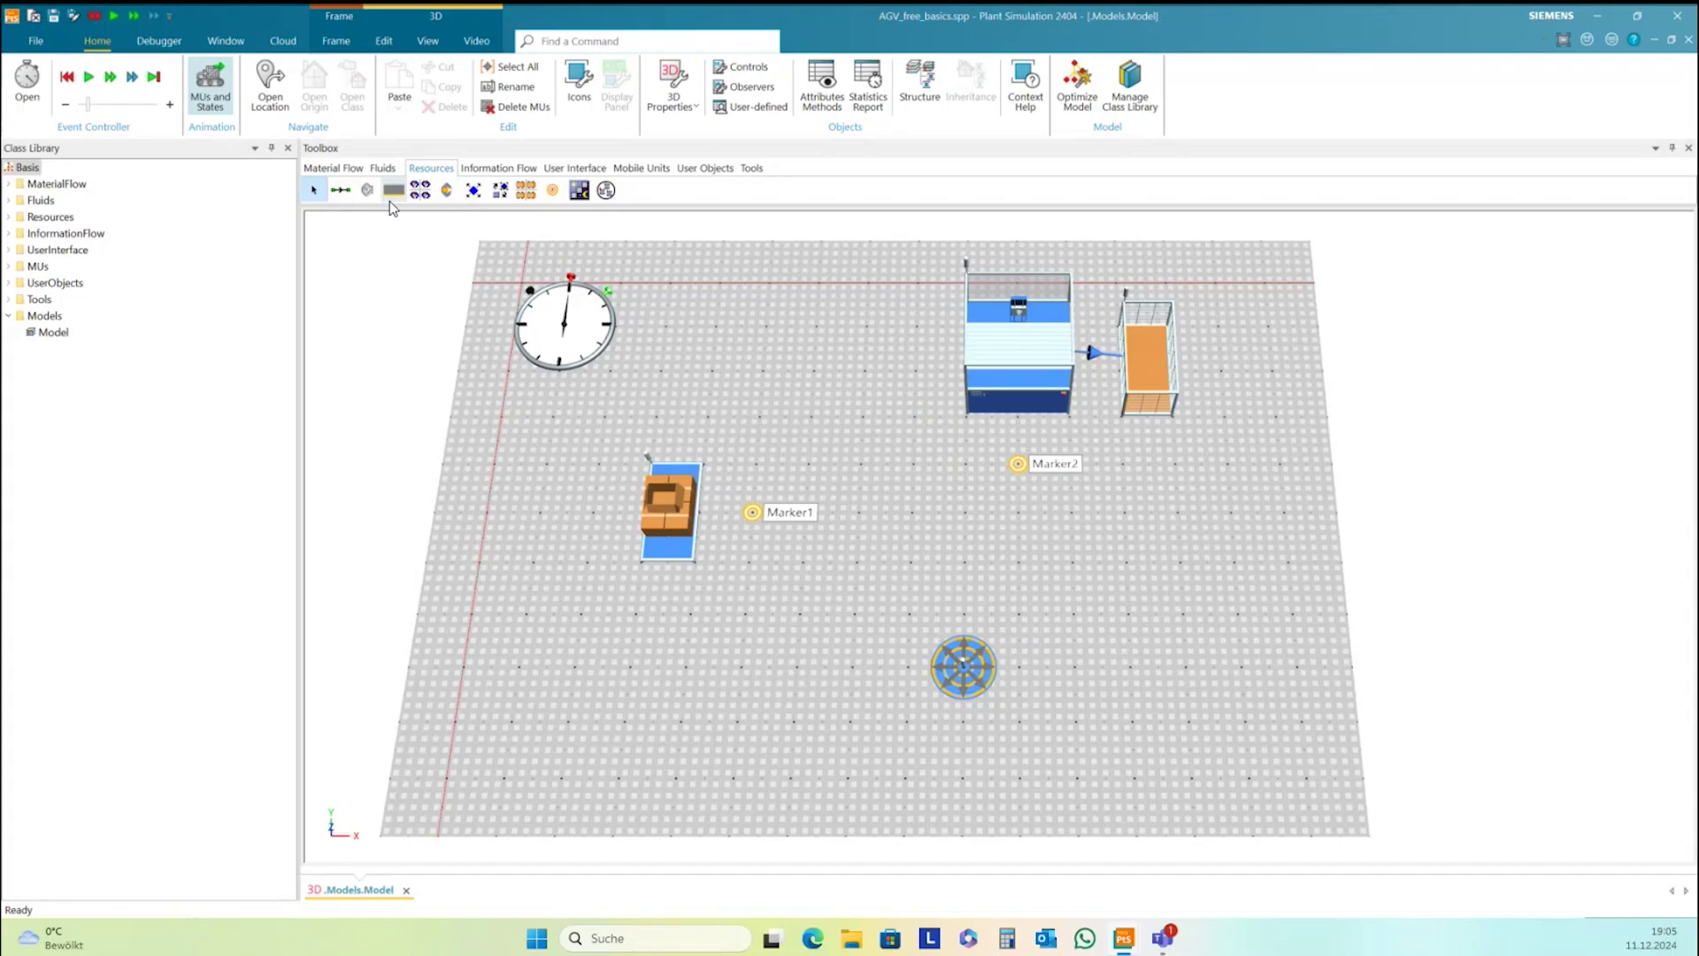
Insert a third Marker below the Drain, to the lower right of Marker2, and rename it as Marker3
left_click(552, 189)
left_click(1151, 571)
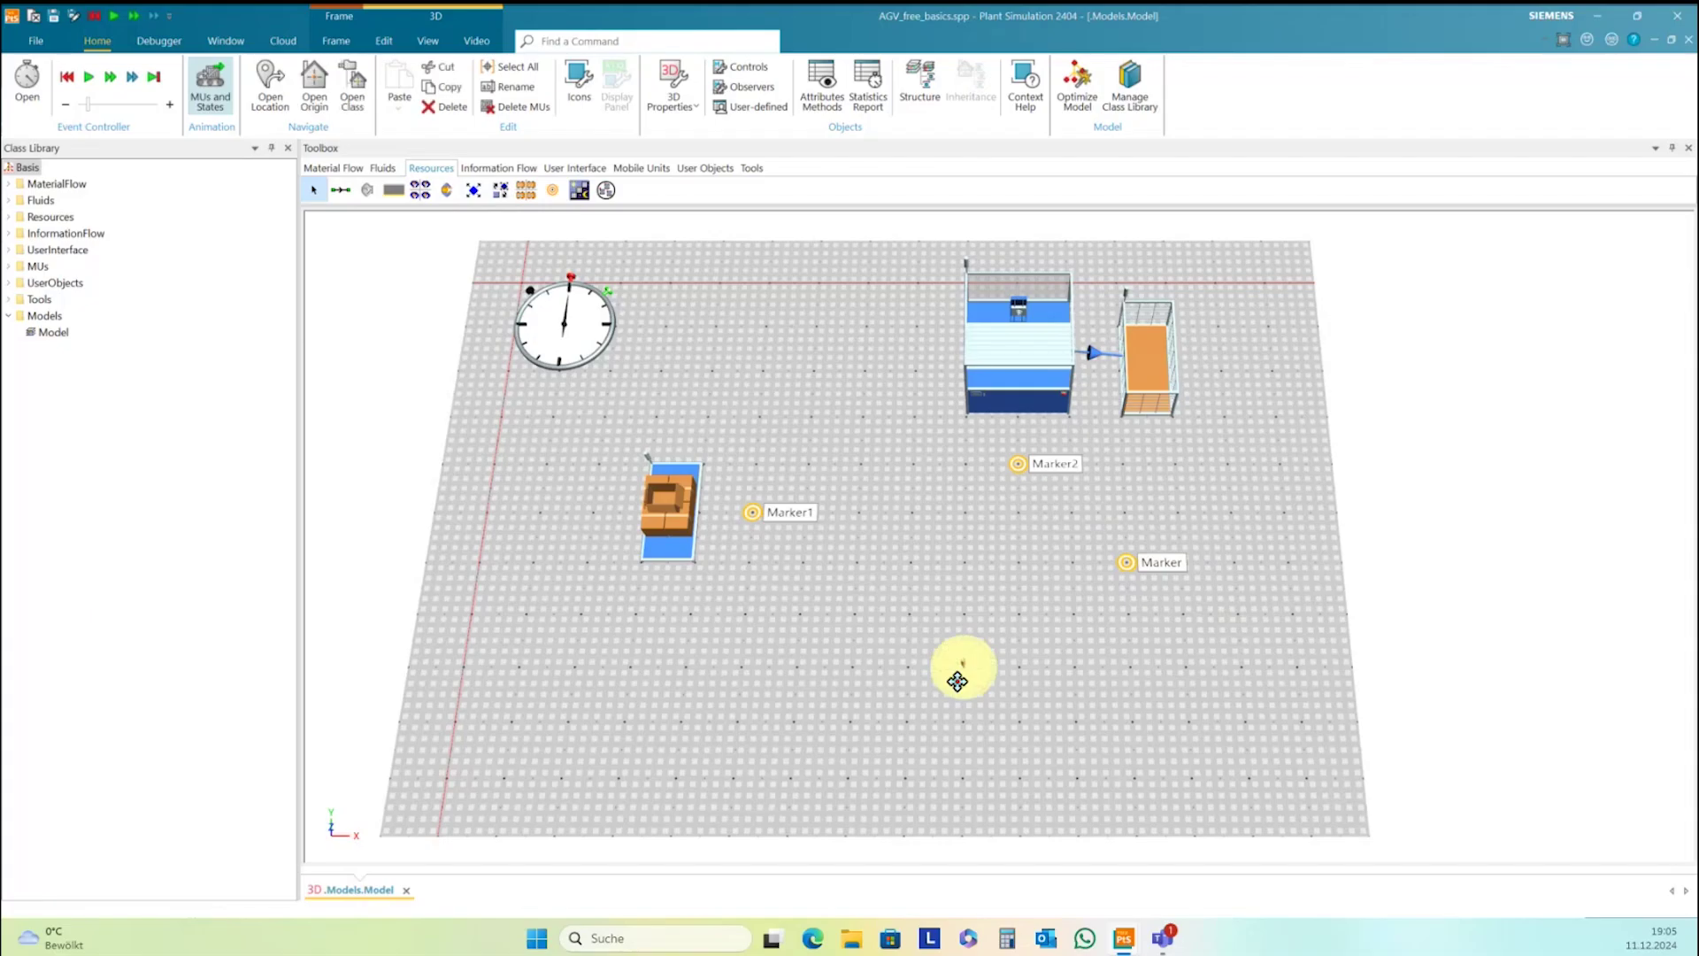
right_click(1127, 567)
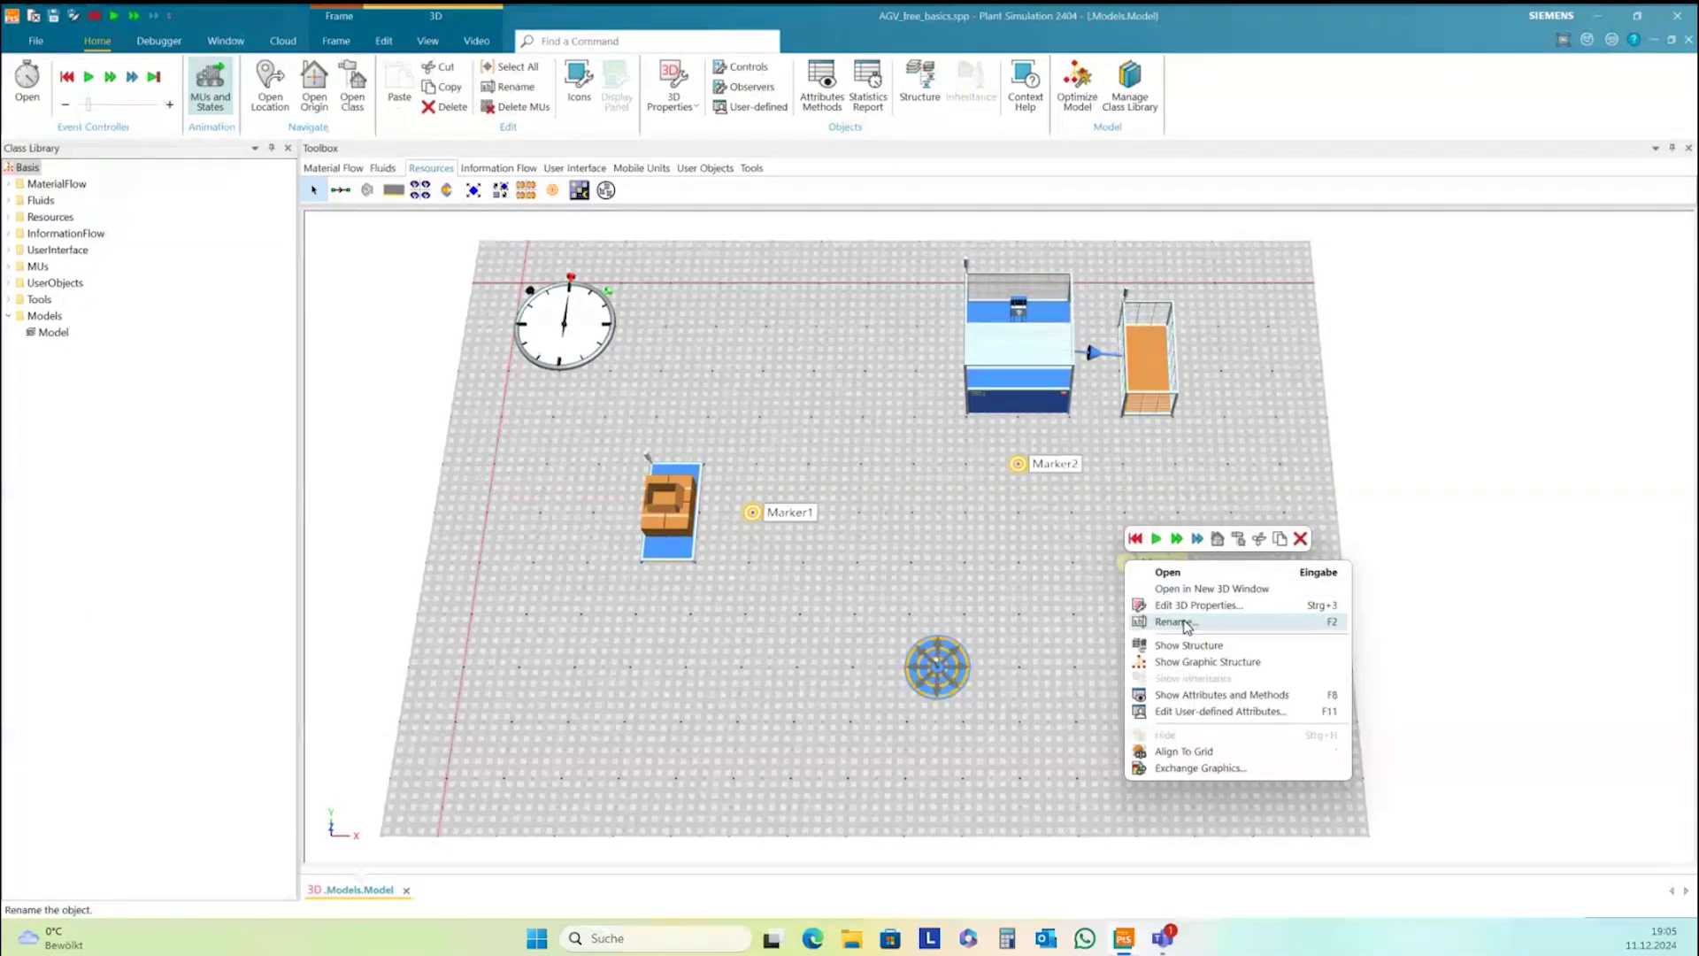
left_click(1186, 622)
left_click(850, 501)
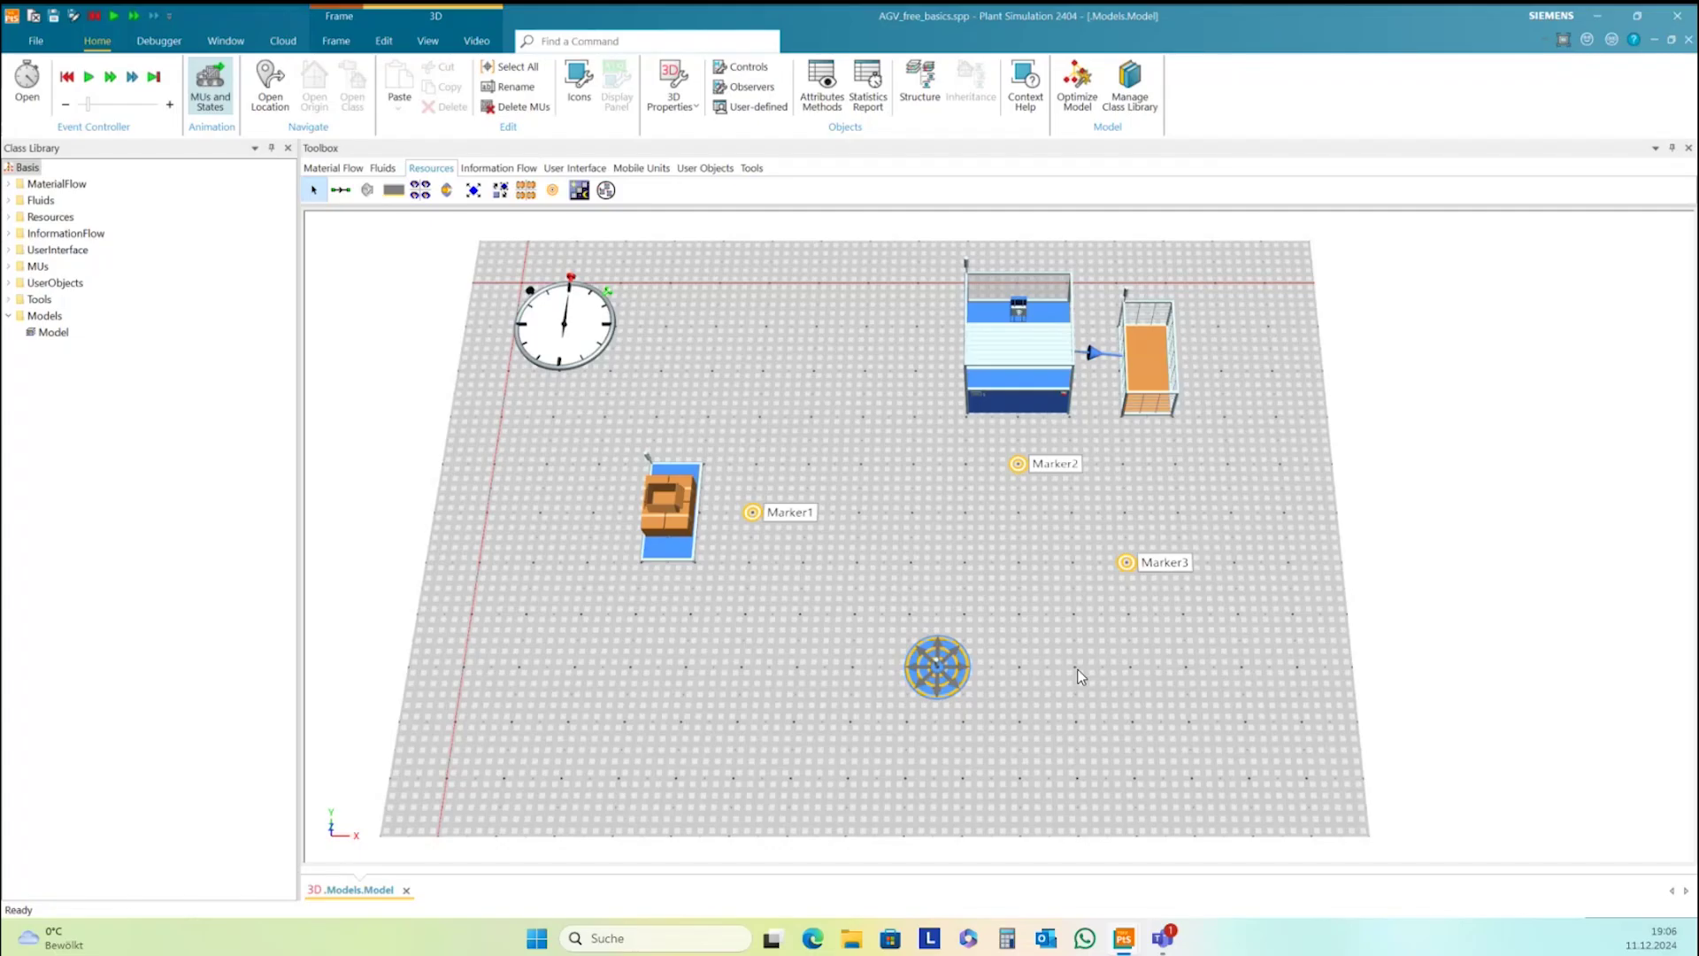
Move the EventController clock slightly left so that it straddles the grid's vertical origin line
left_click_drag(1062, 620, 1094, 636)
left_click_drag(877, 626, 890, 611)
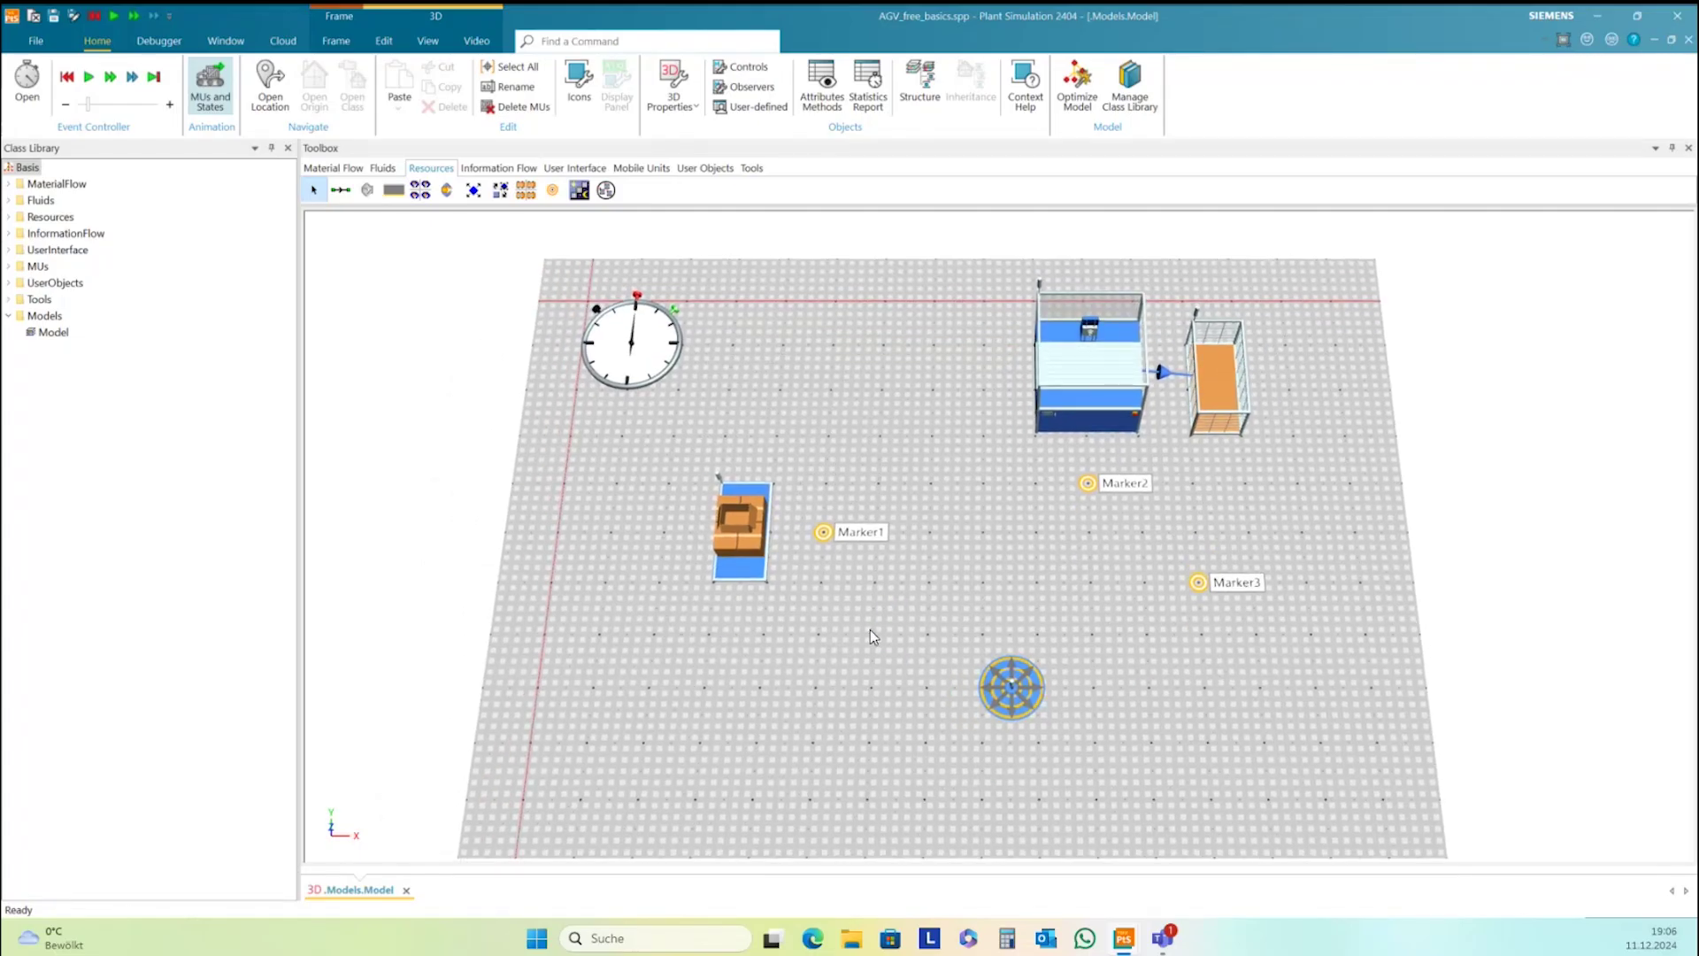
left_click_drag(602, 343, 531, 330)
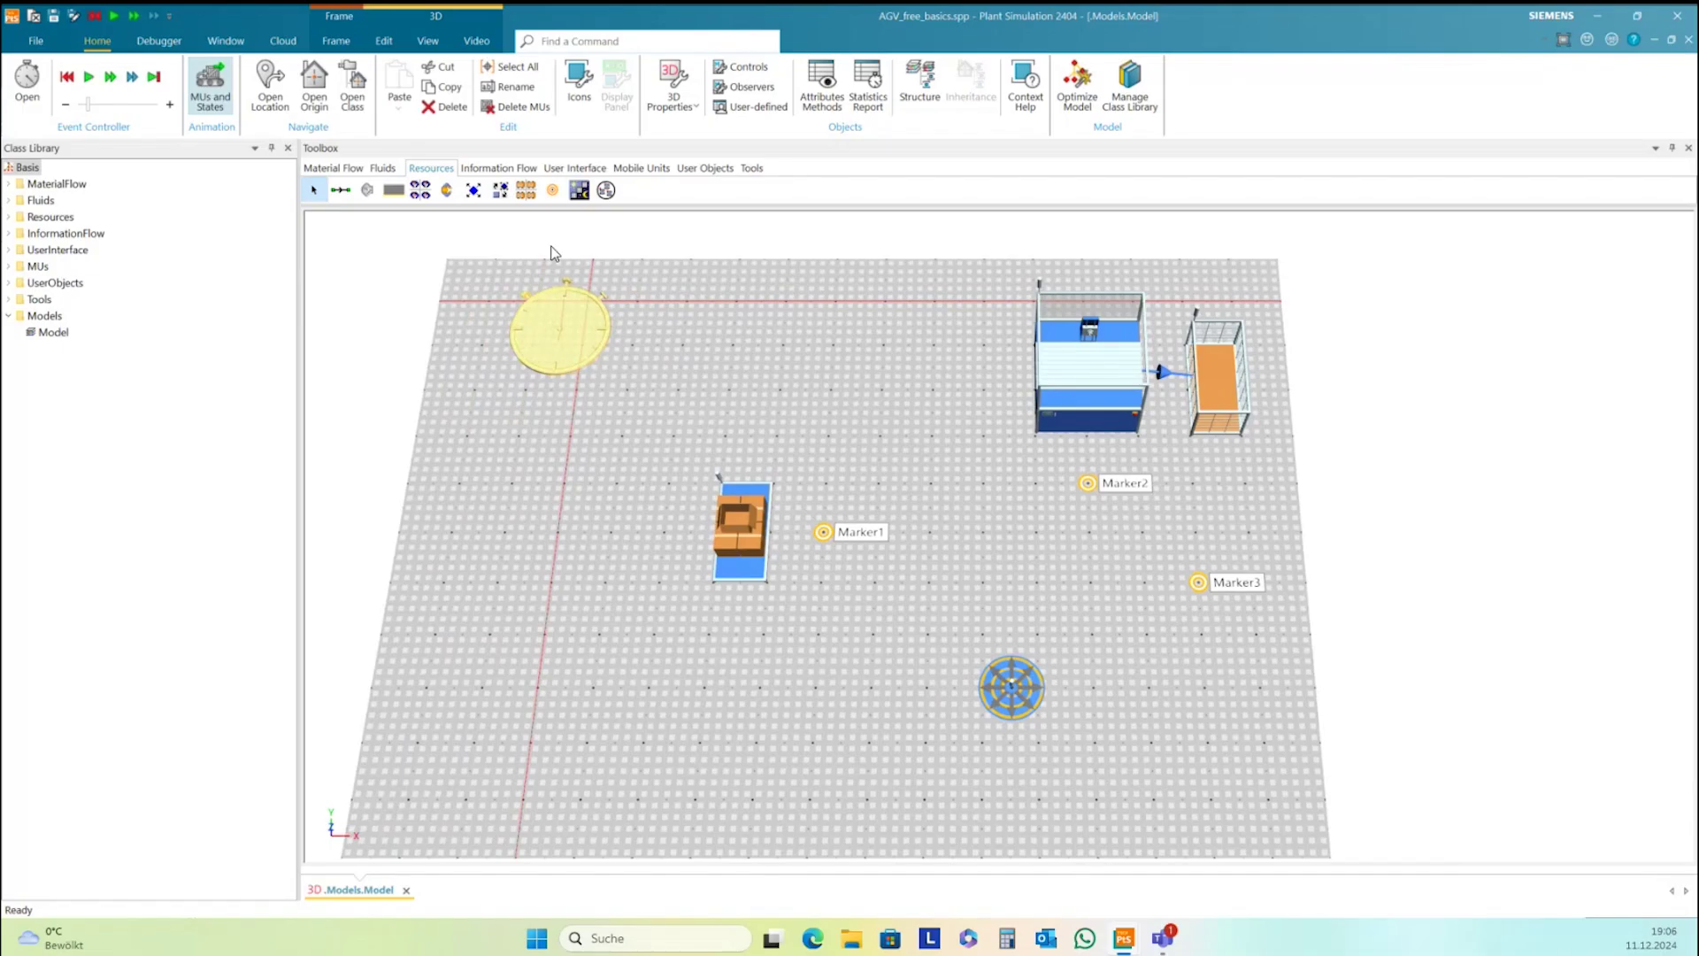
Insert a Method in the open area above the Source and rename it as AGV_control
left_click(504, 168)
left_click(341, 190)
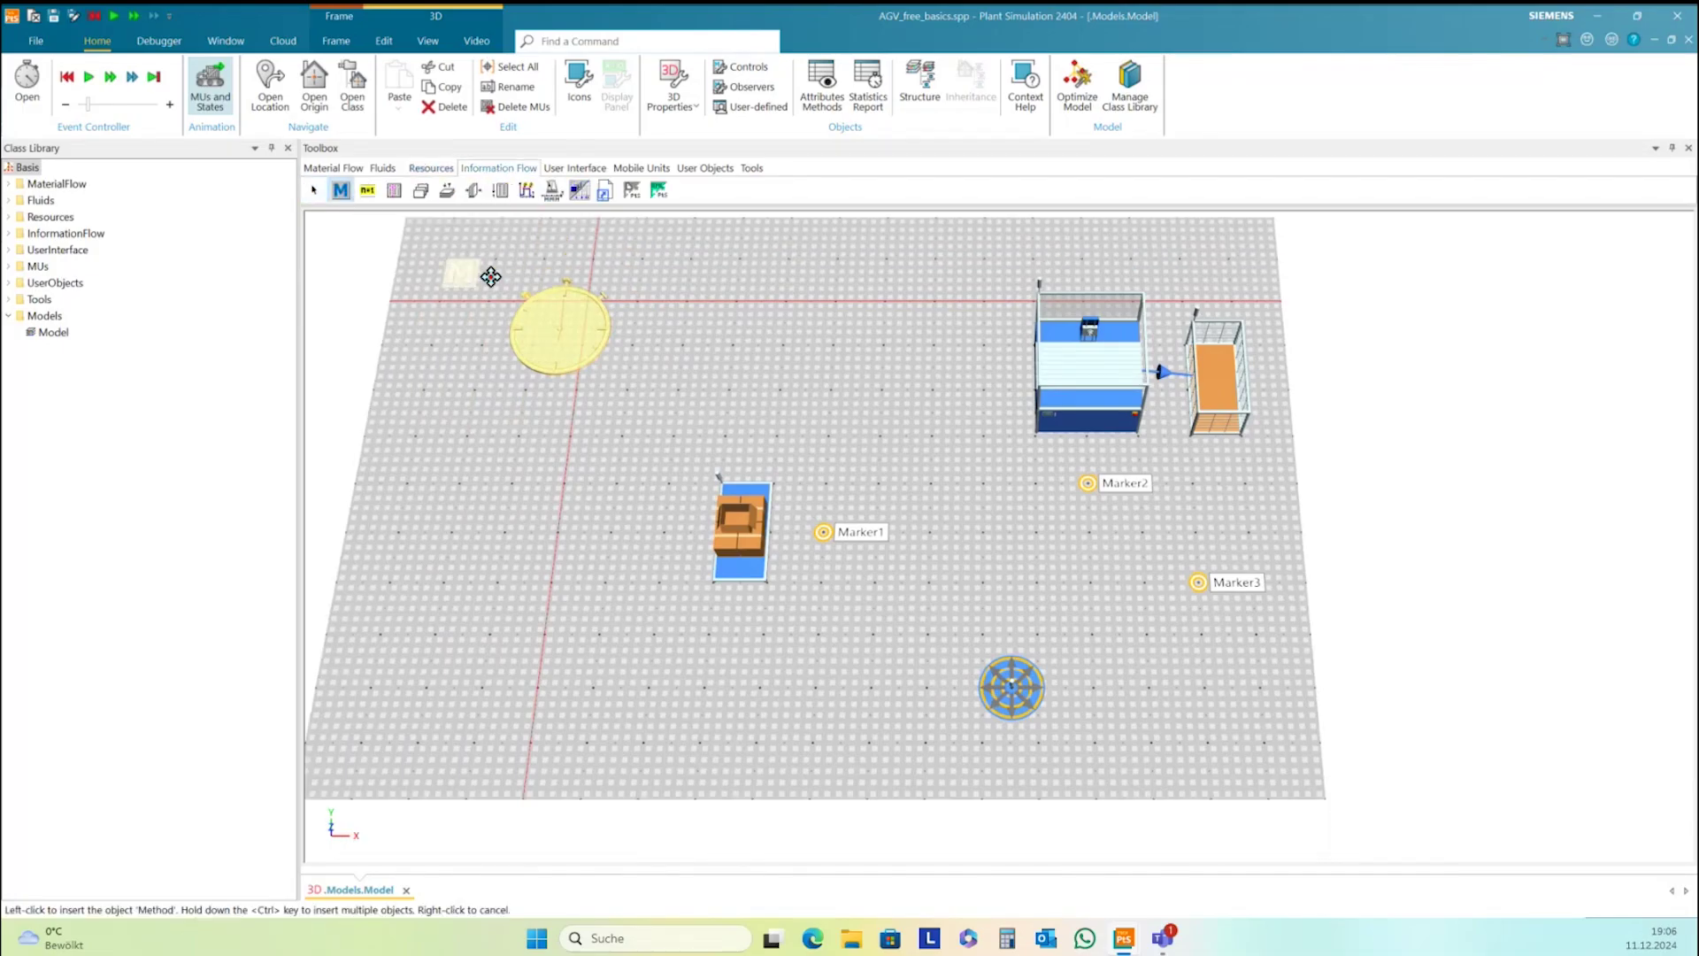
left_click(783, 395)
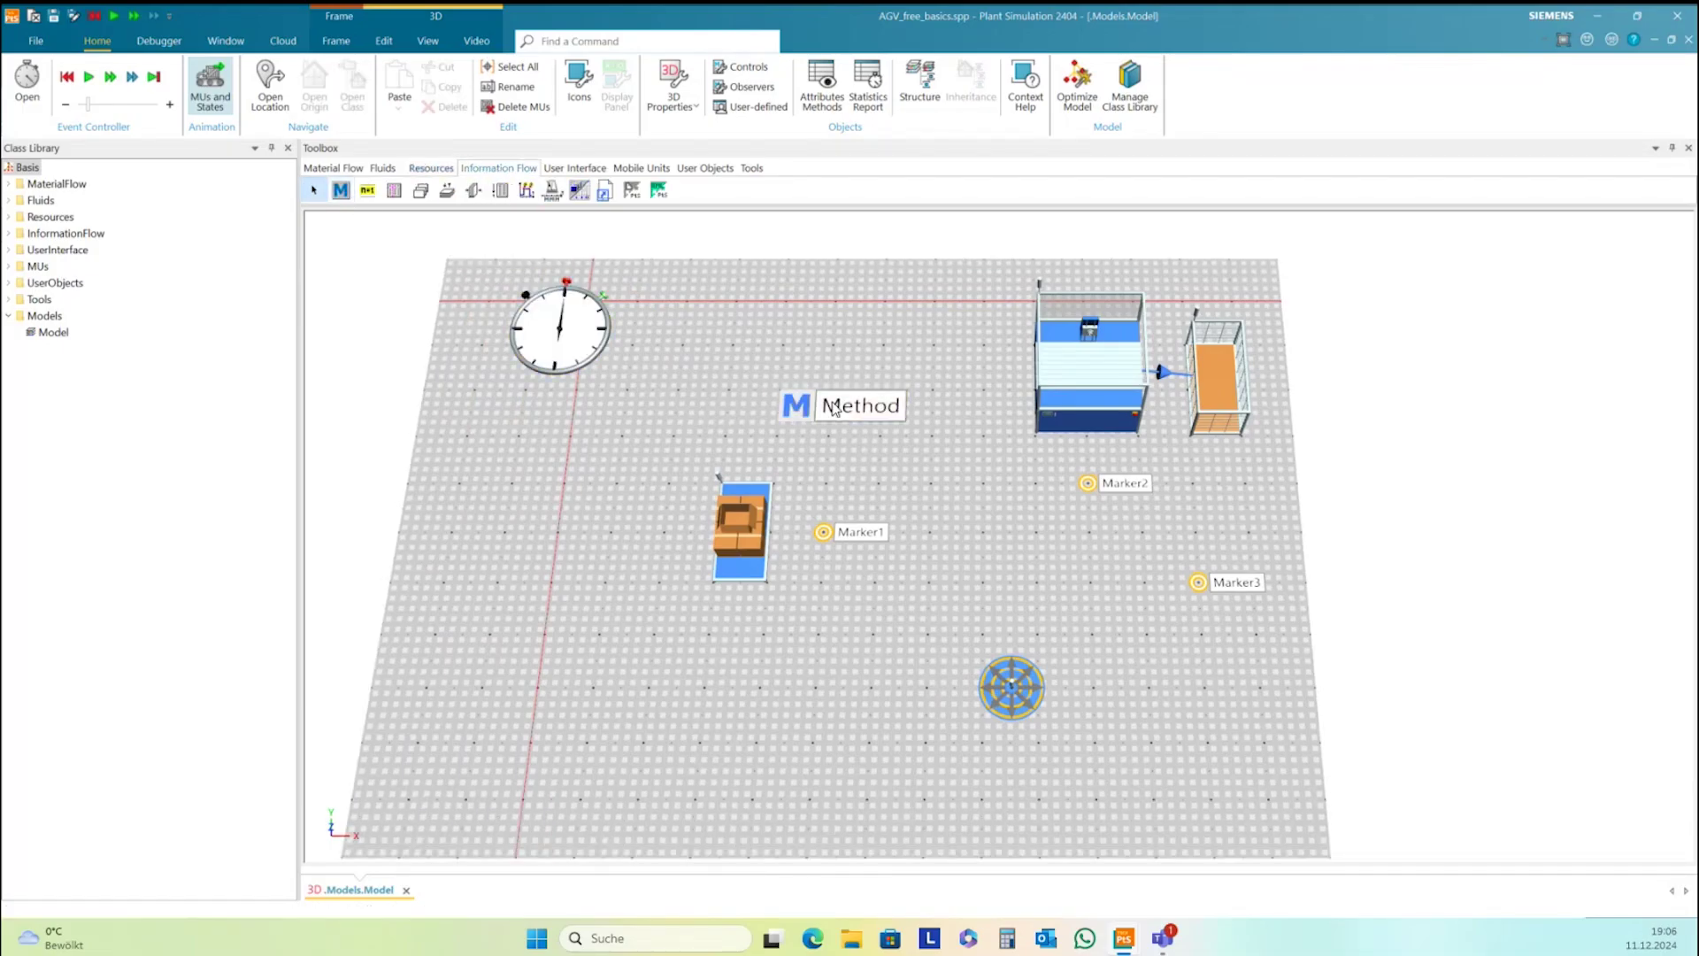
right_click(806, 403)
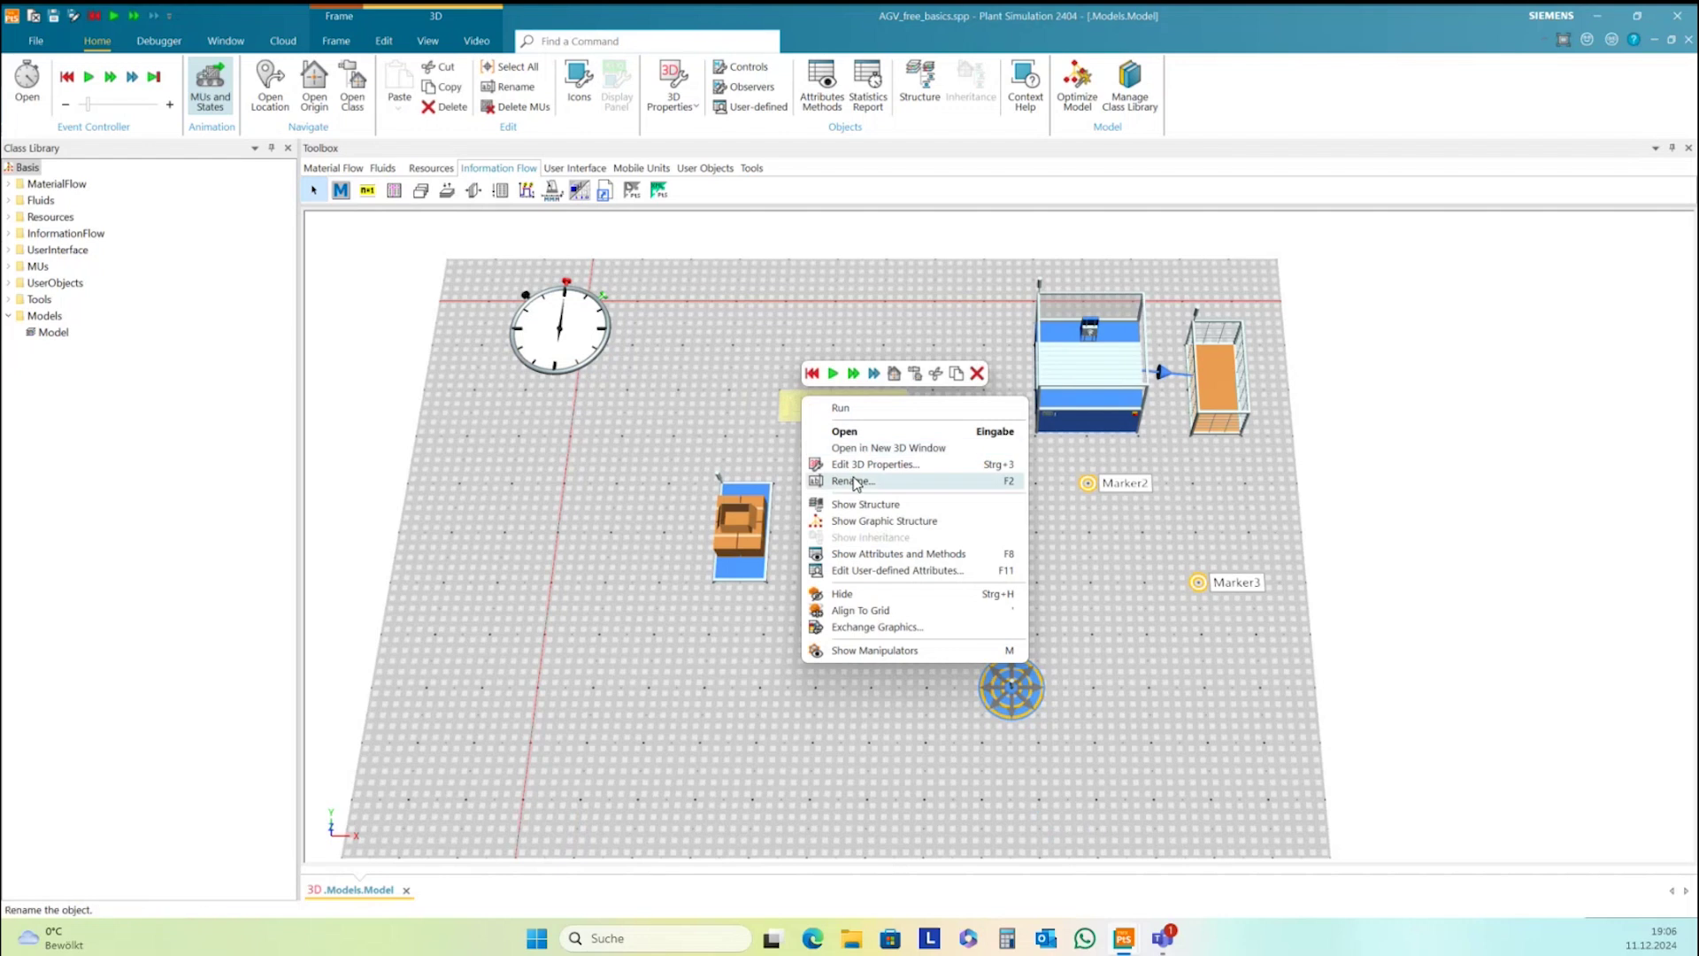
left_click(871, 482)
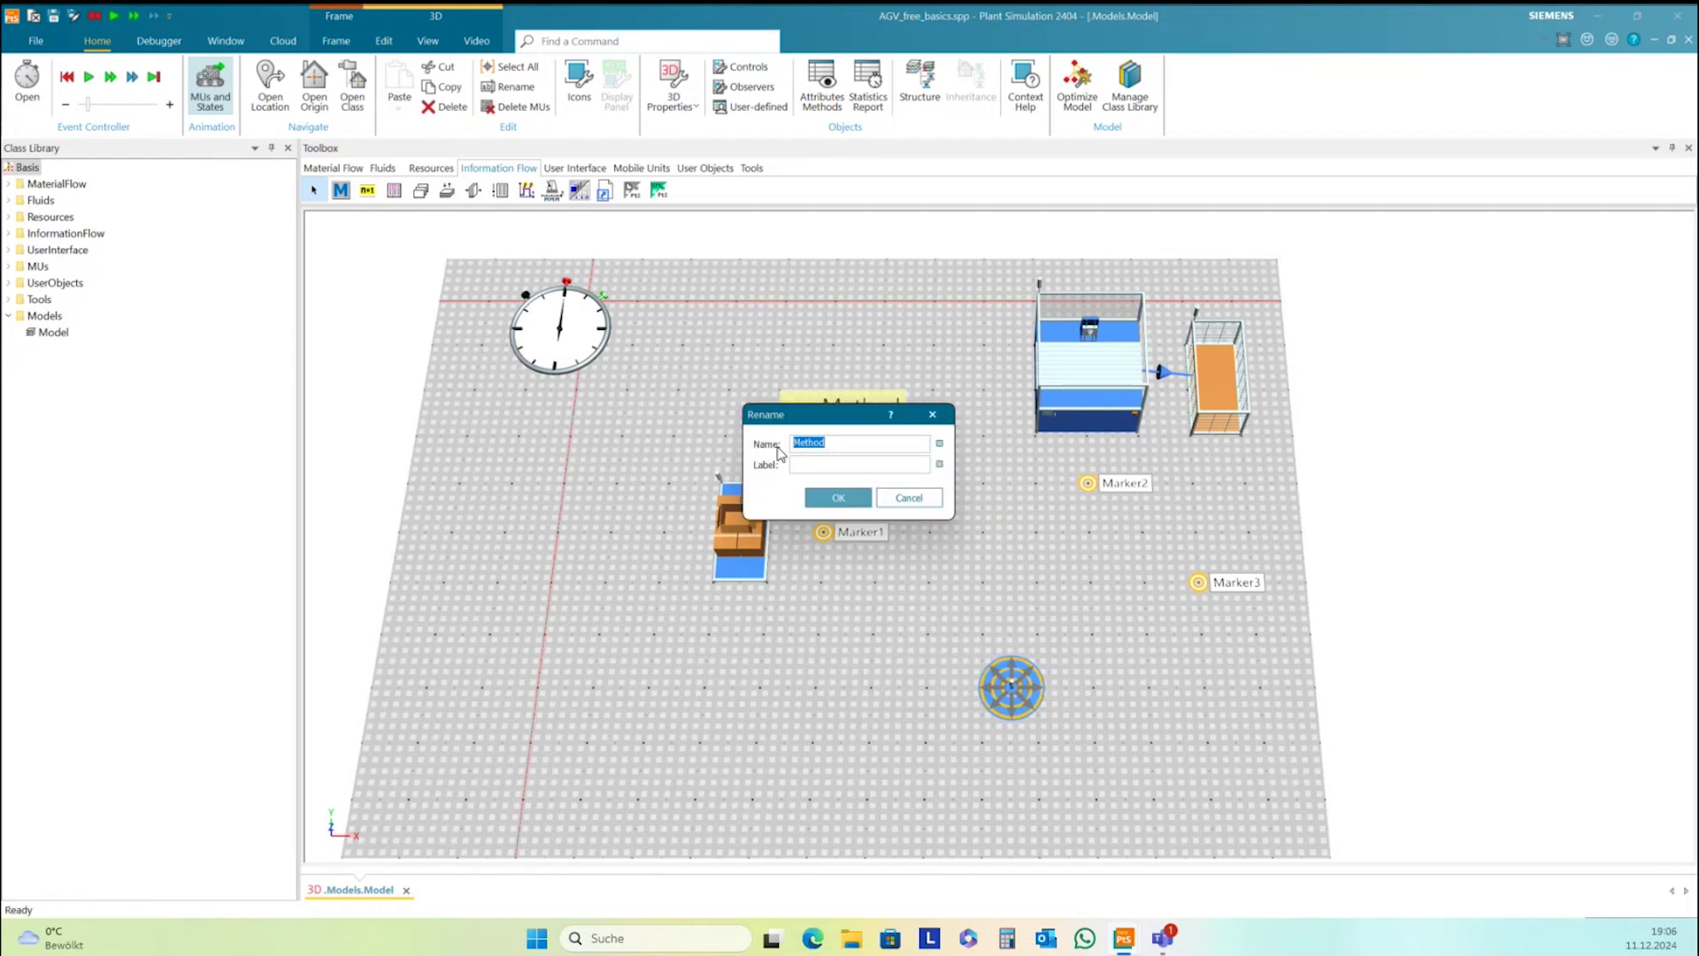
type("AGV_control")
left_click(832, 498)
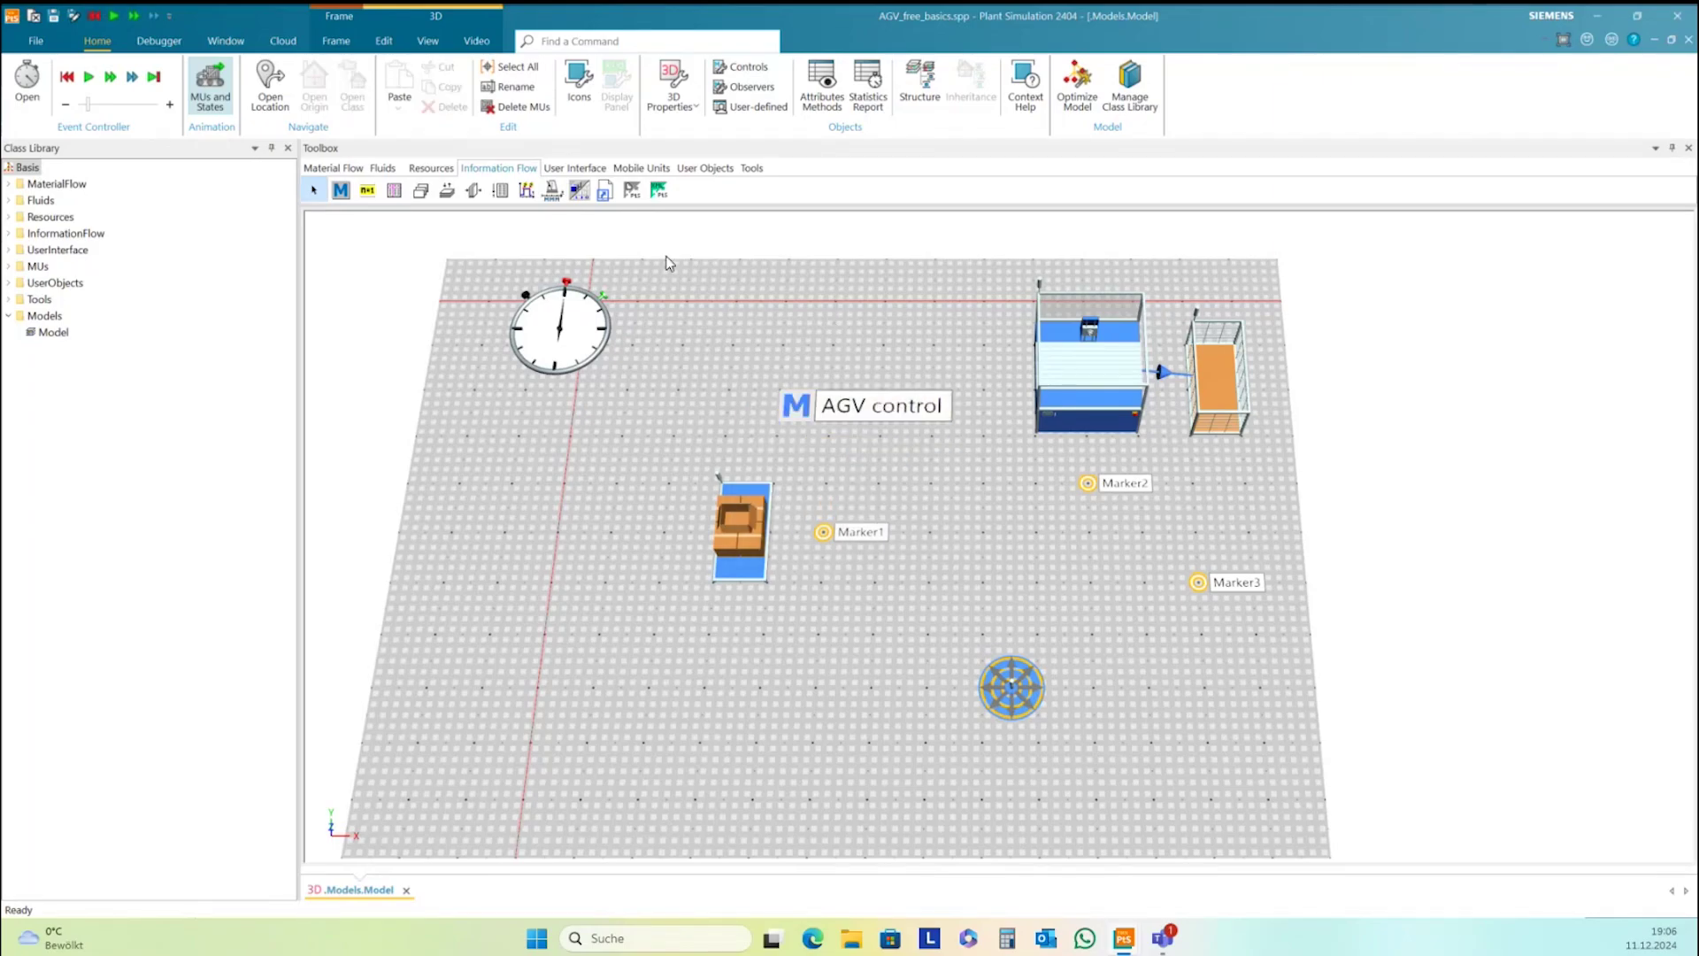
Insert a second Method above AGV_control, rename it as init, and shift it slightly upward to widen the gap
left_click(339, 191)
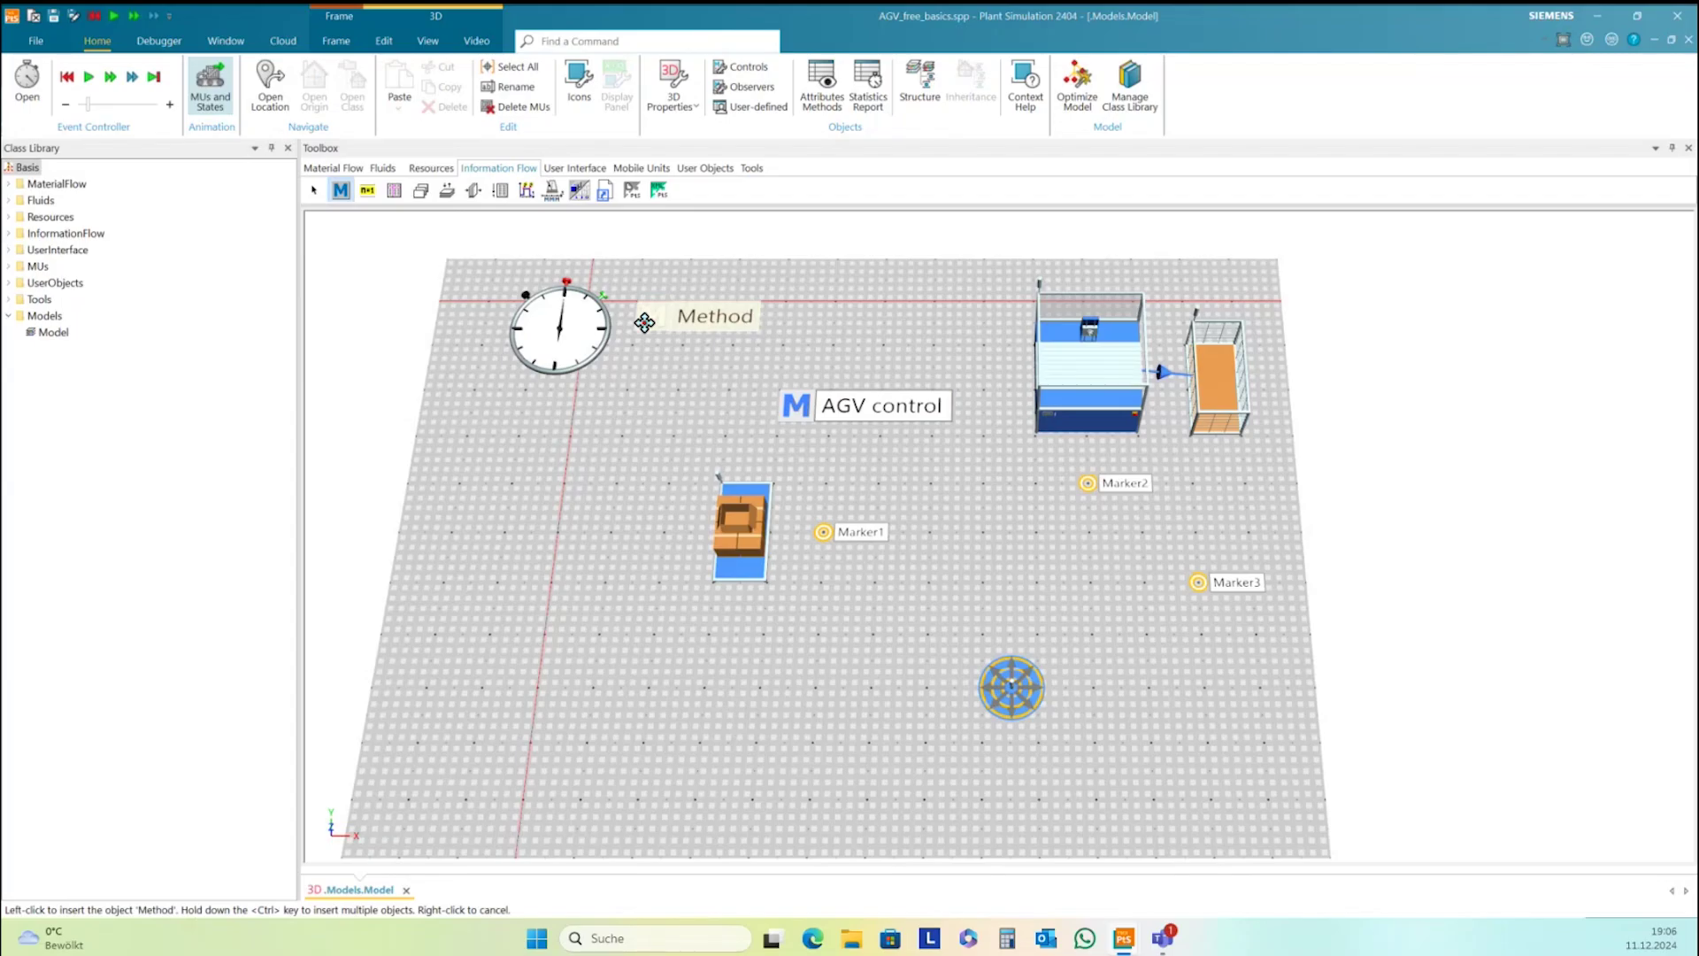
left_click(800, 359)
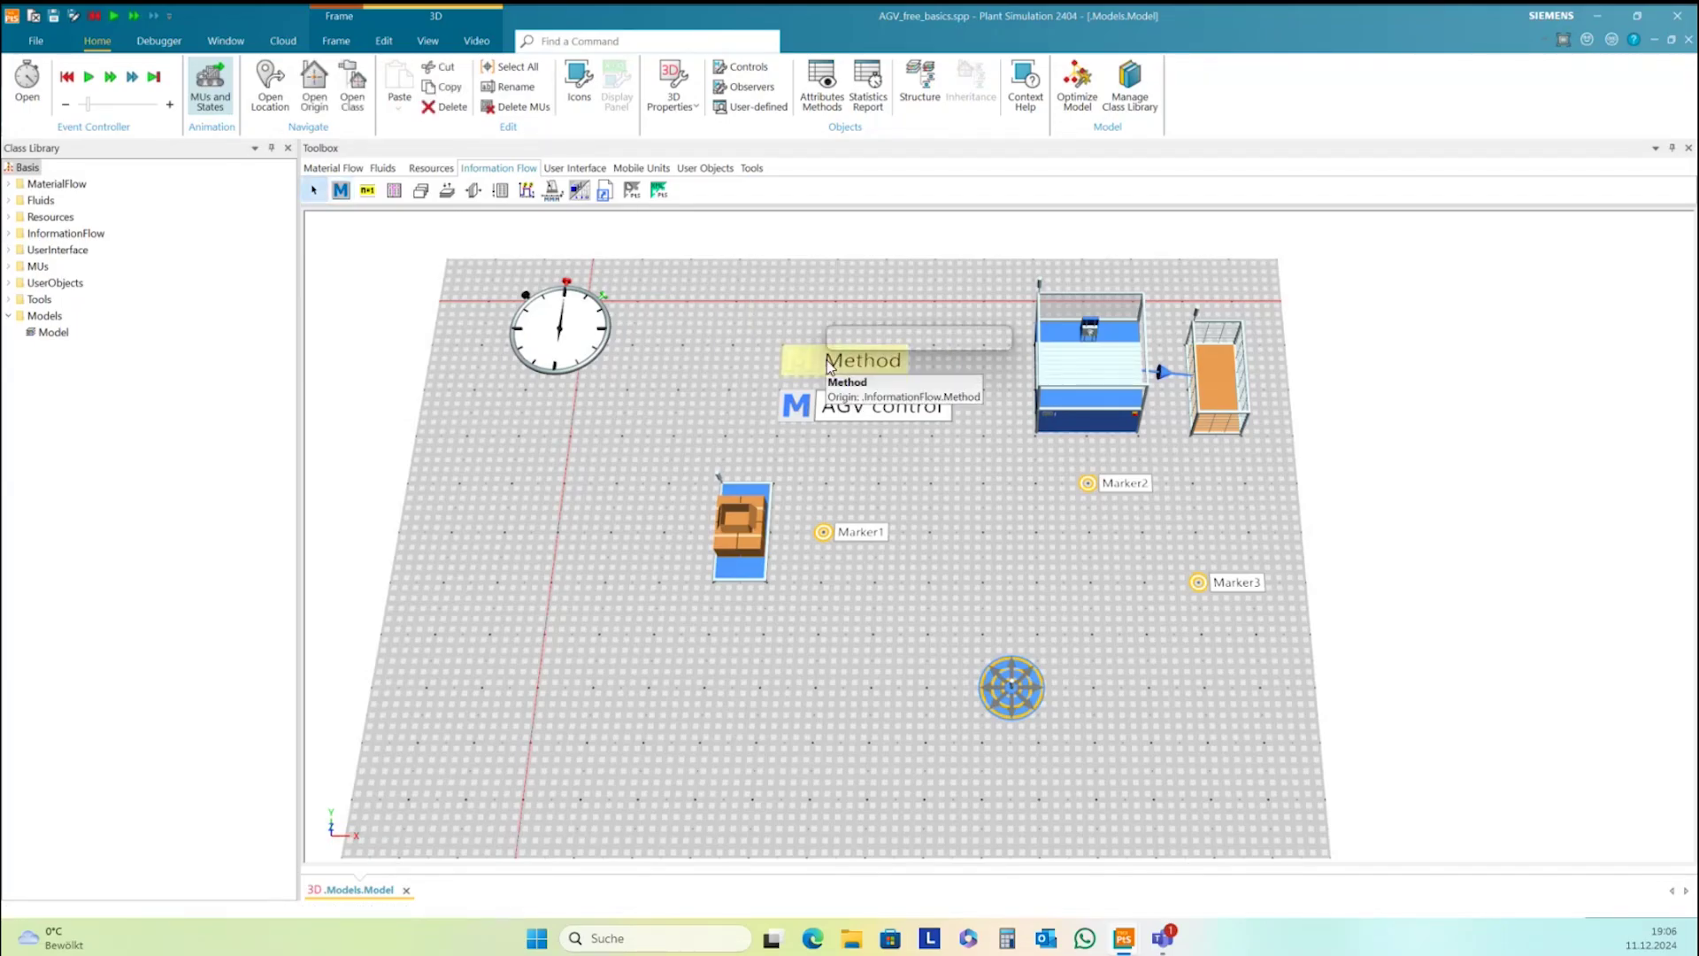
right_click(829, 367)
left_click(832, 445)
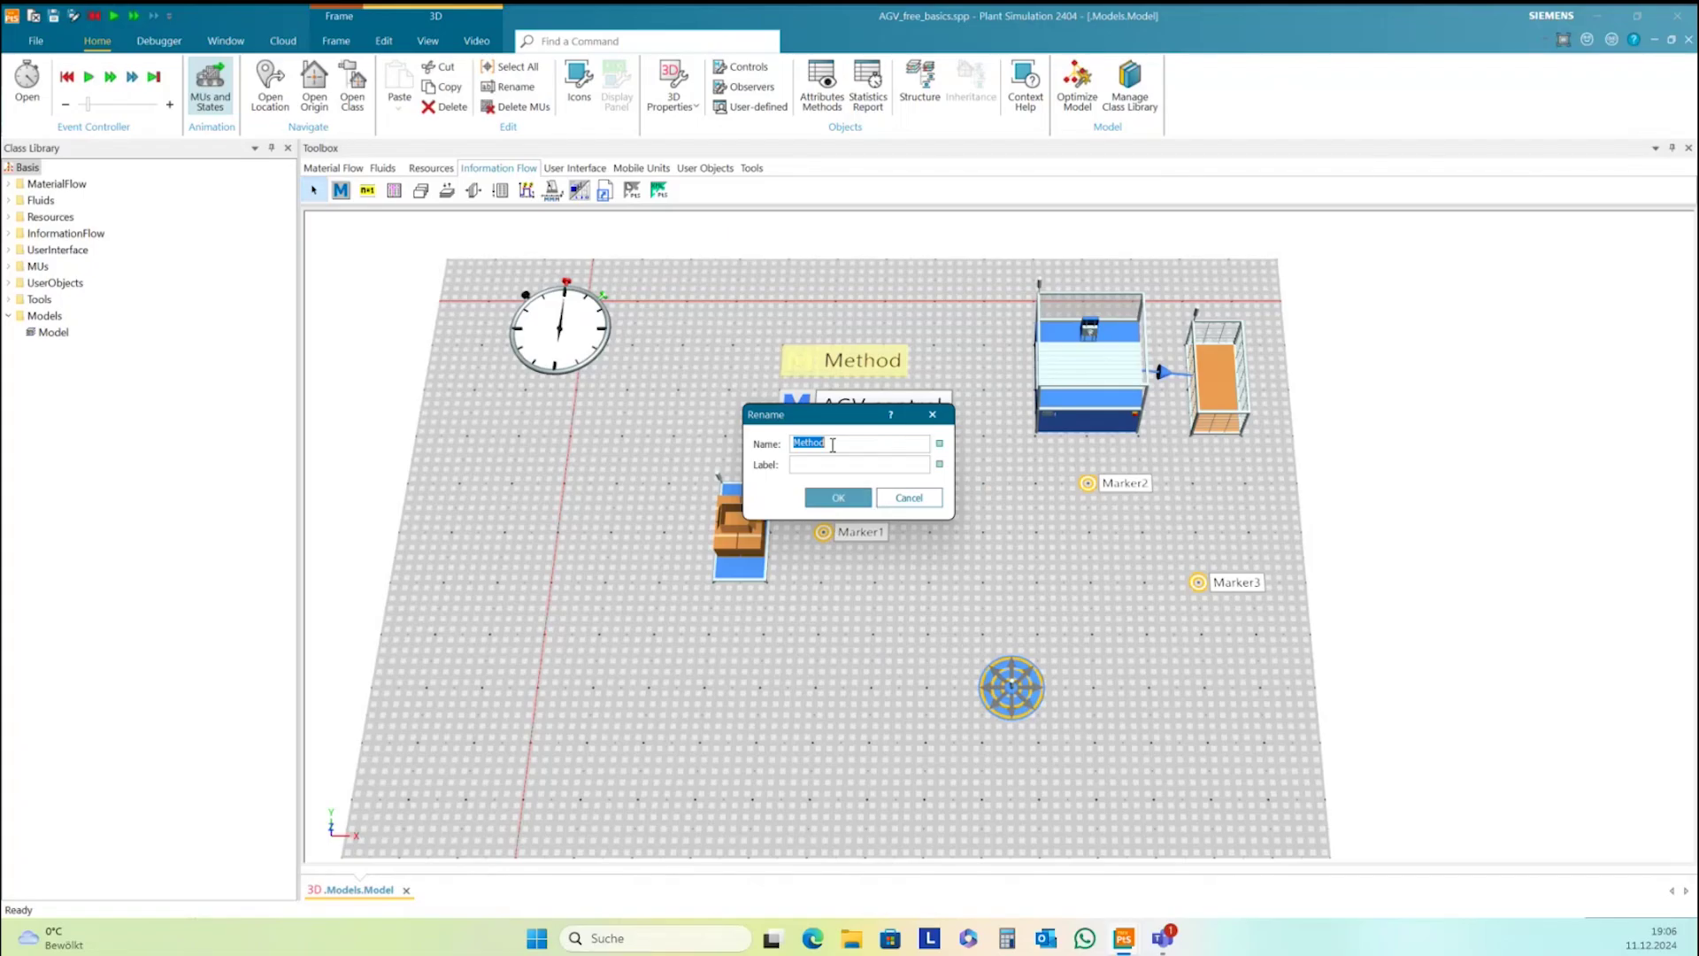
type("init")
left_click(827, 497)
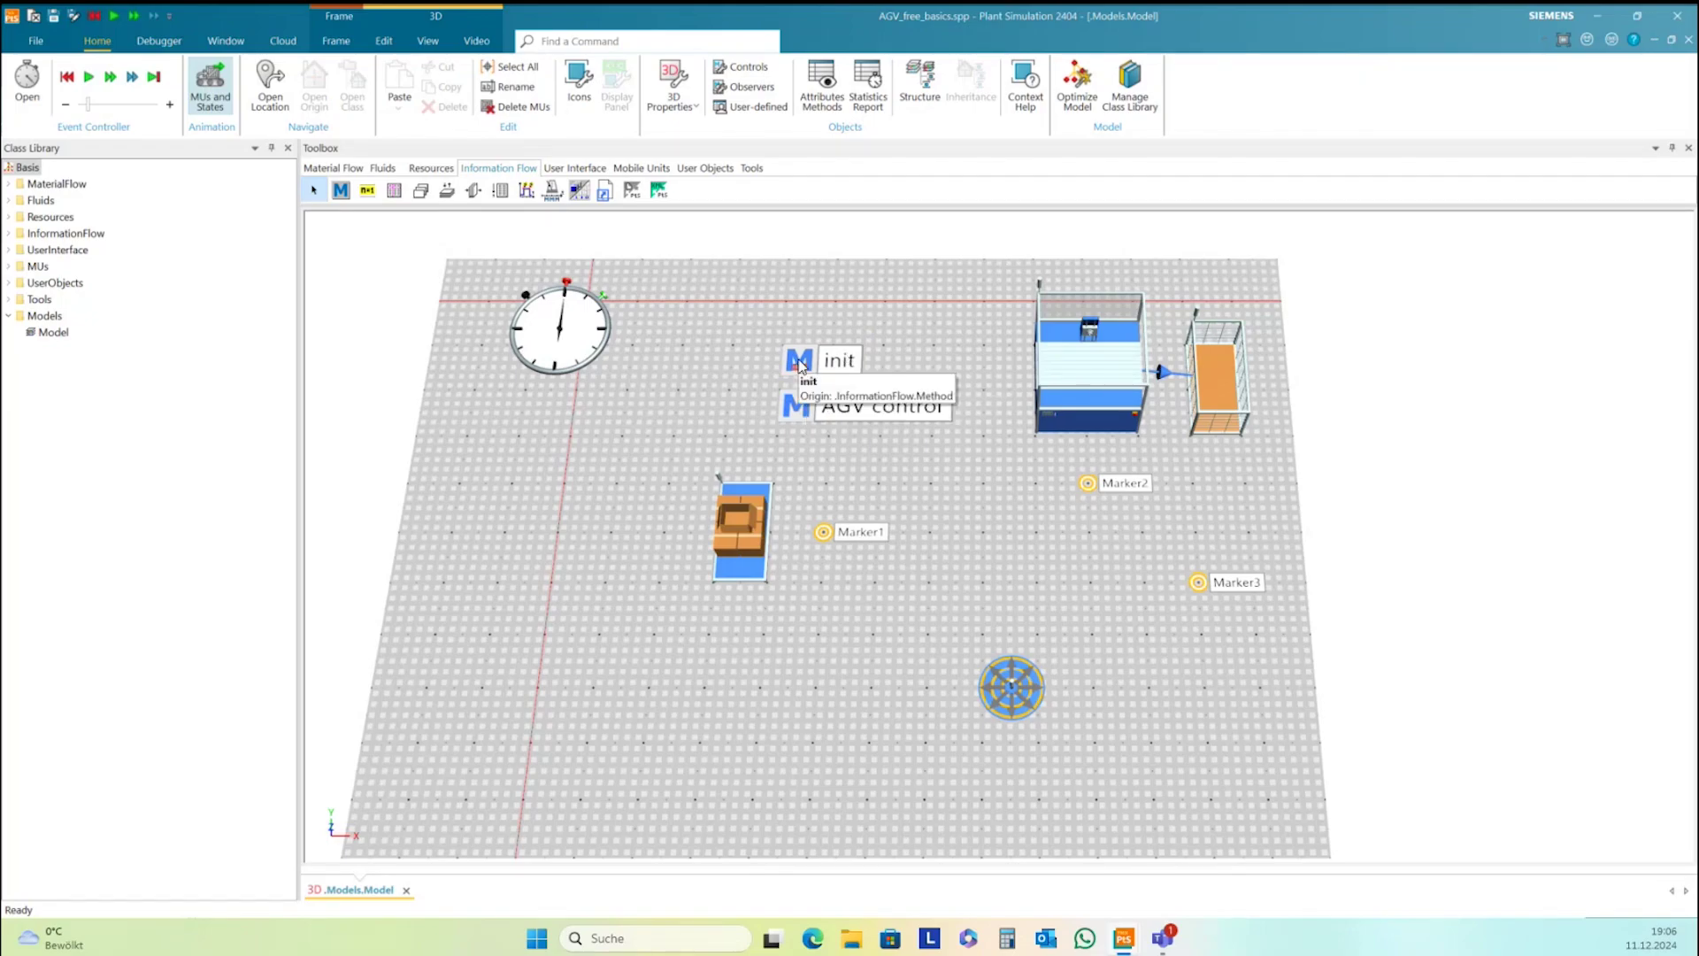
left_click_drag(799, 364, 806, 351)
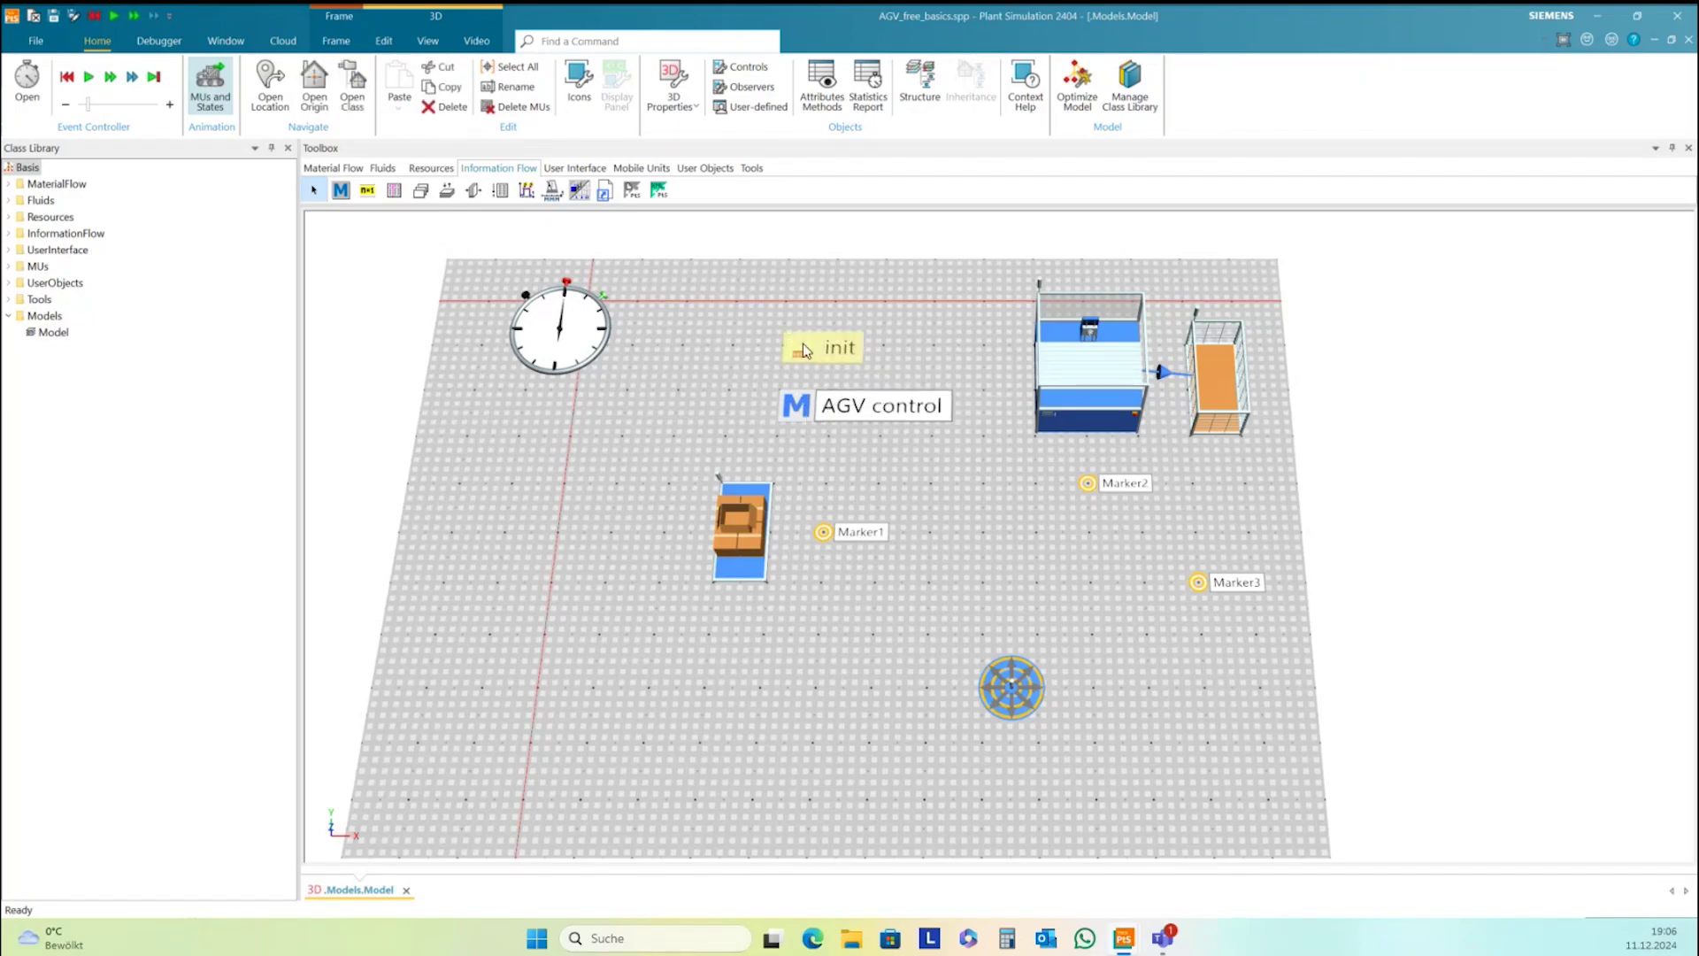
left_click(823, 369)
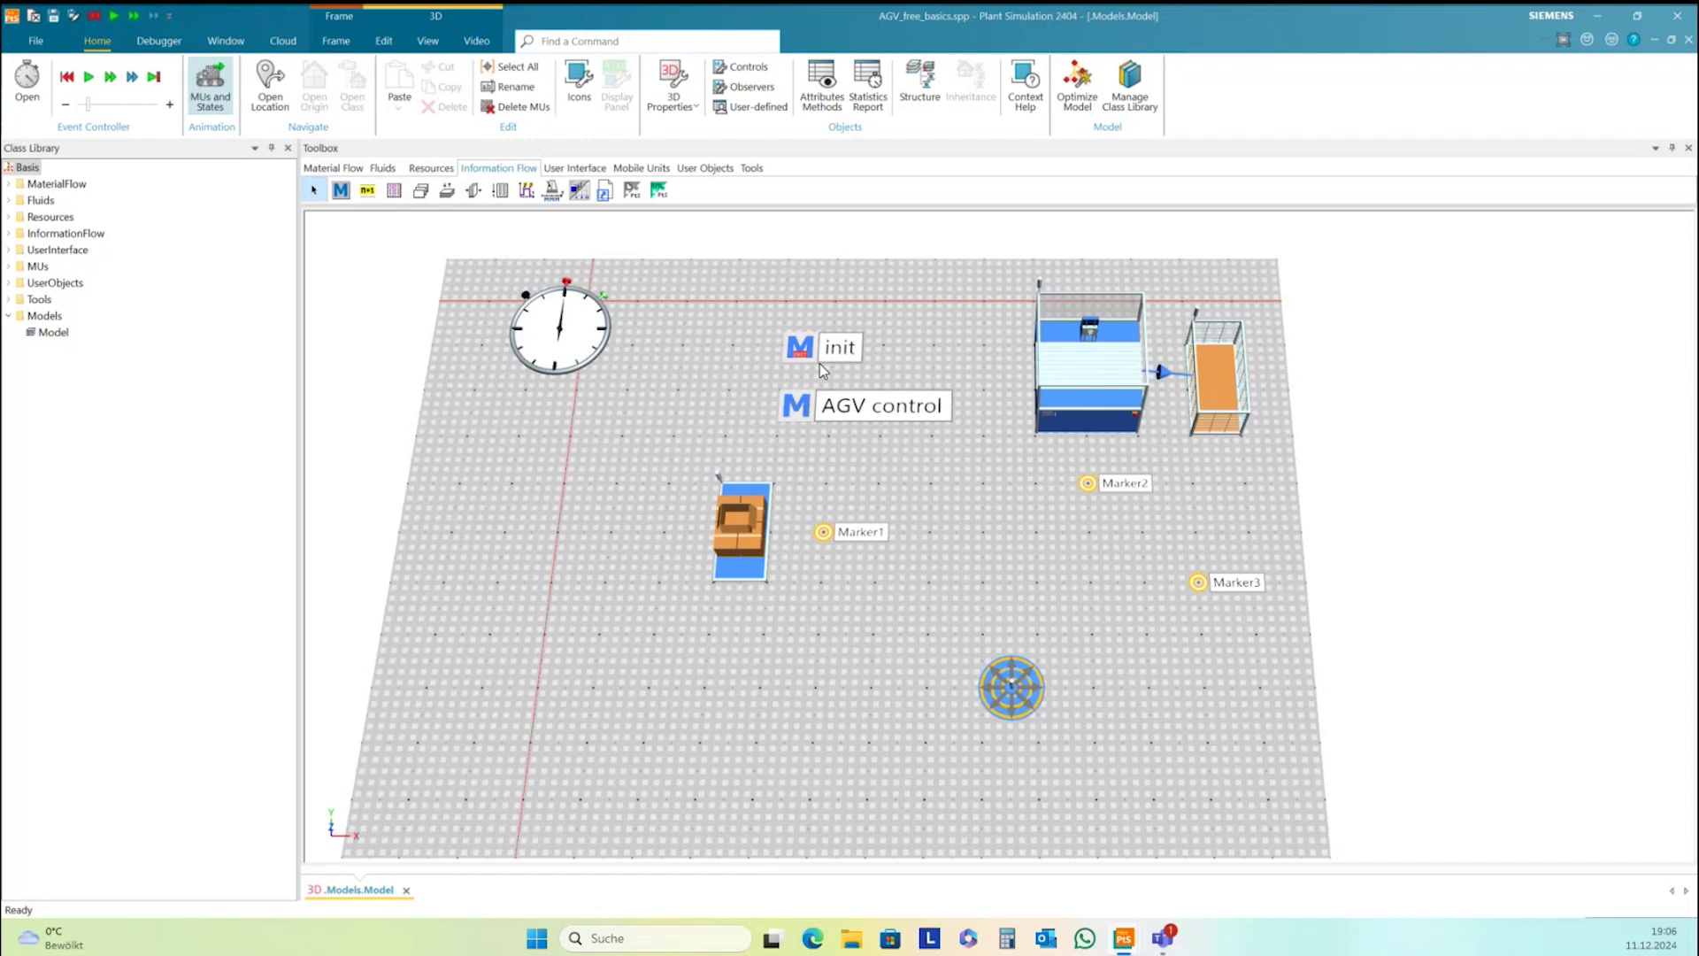
Program the init method with &AGV_control.executeNewCallChain, apply the change and close the method
double_click(798, 352)
left_click(556, 282)
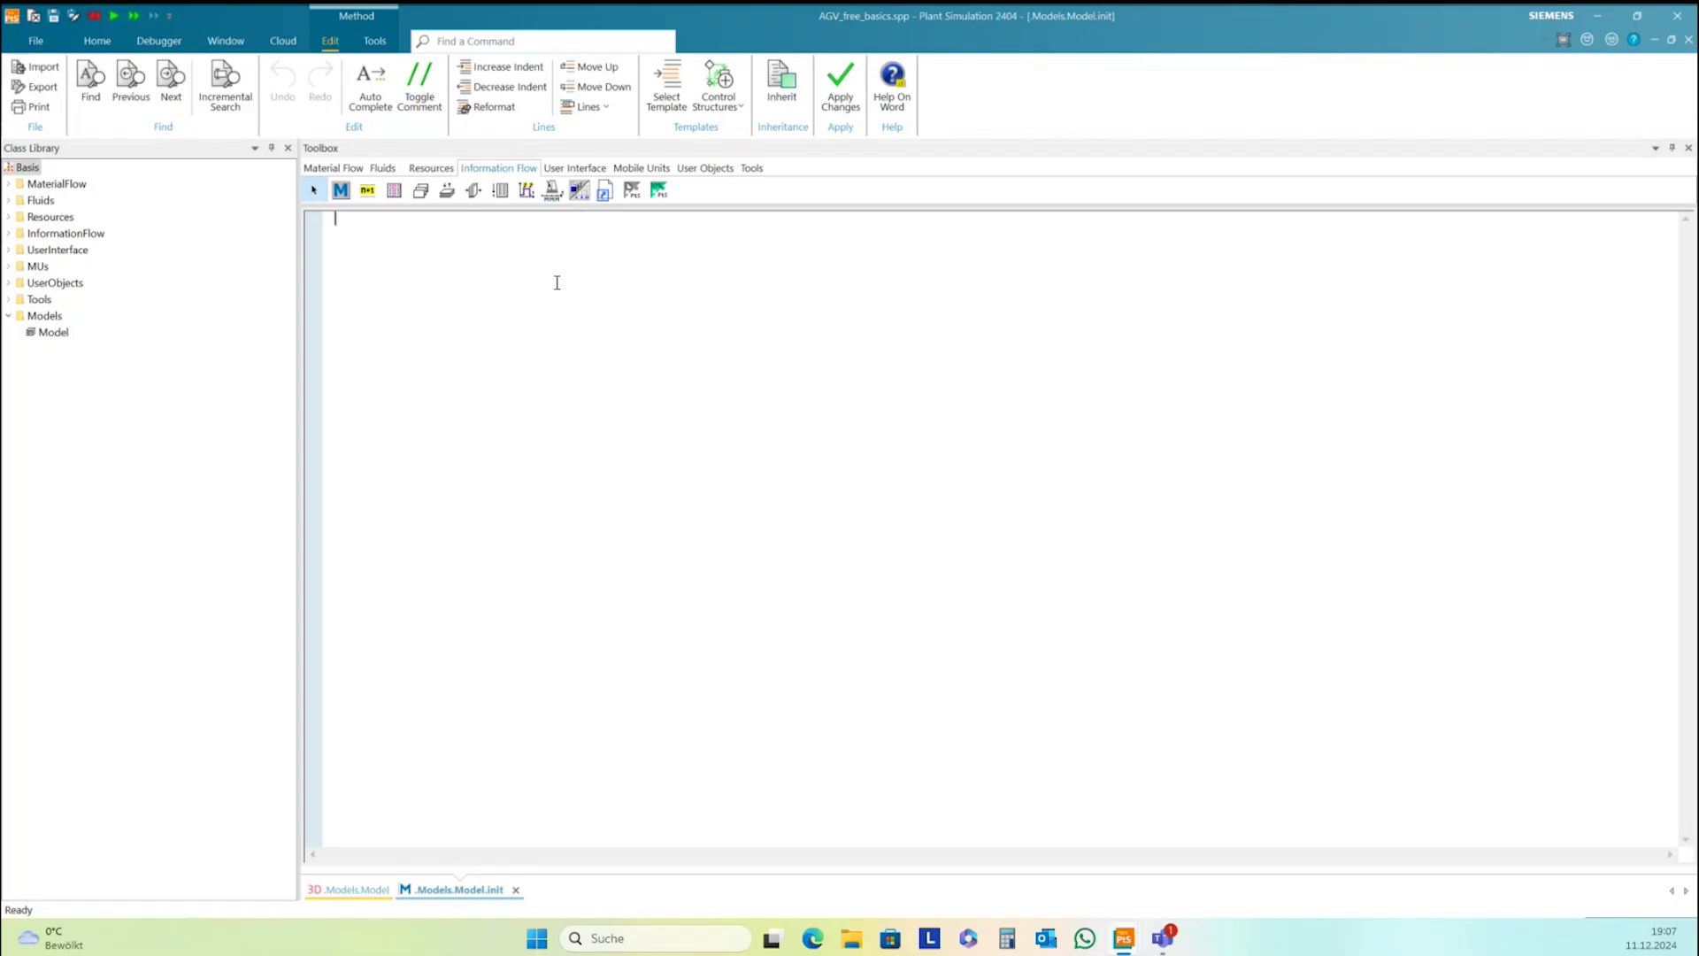
type("&")
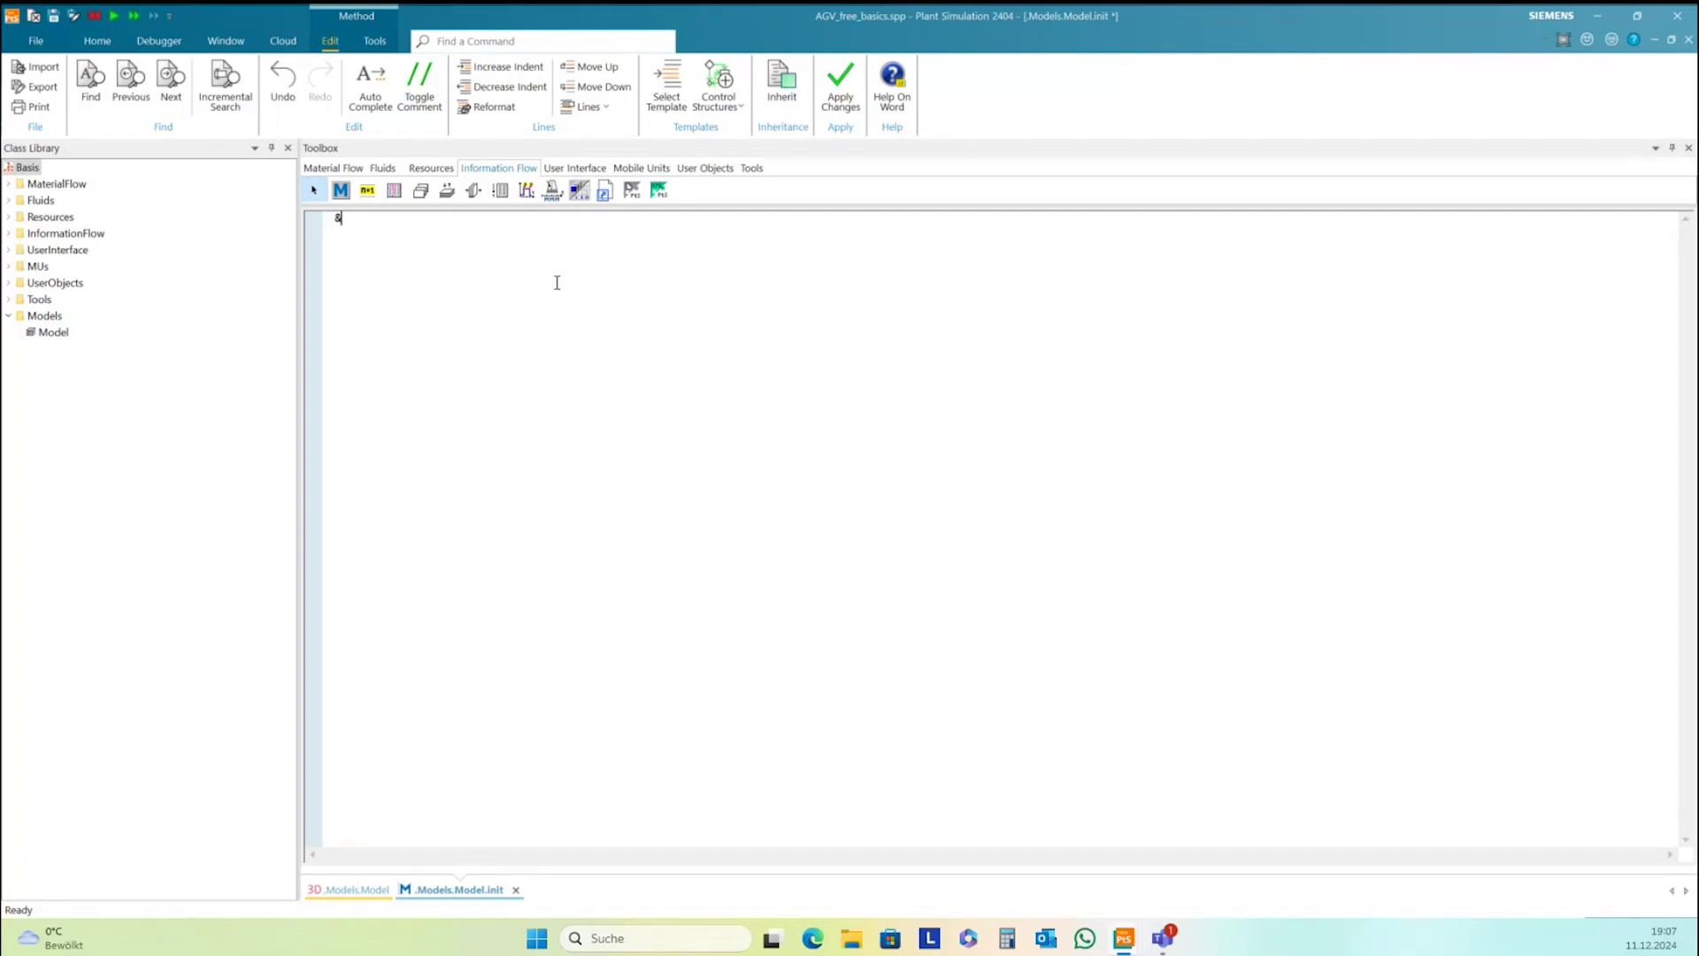
type("AGV")
key("ctrl+space")
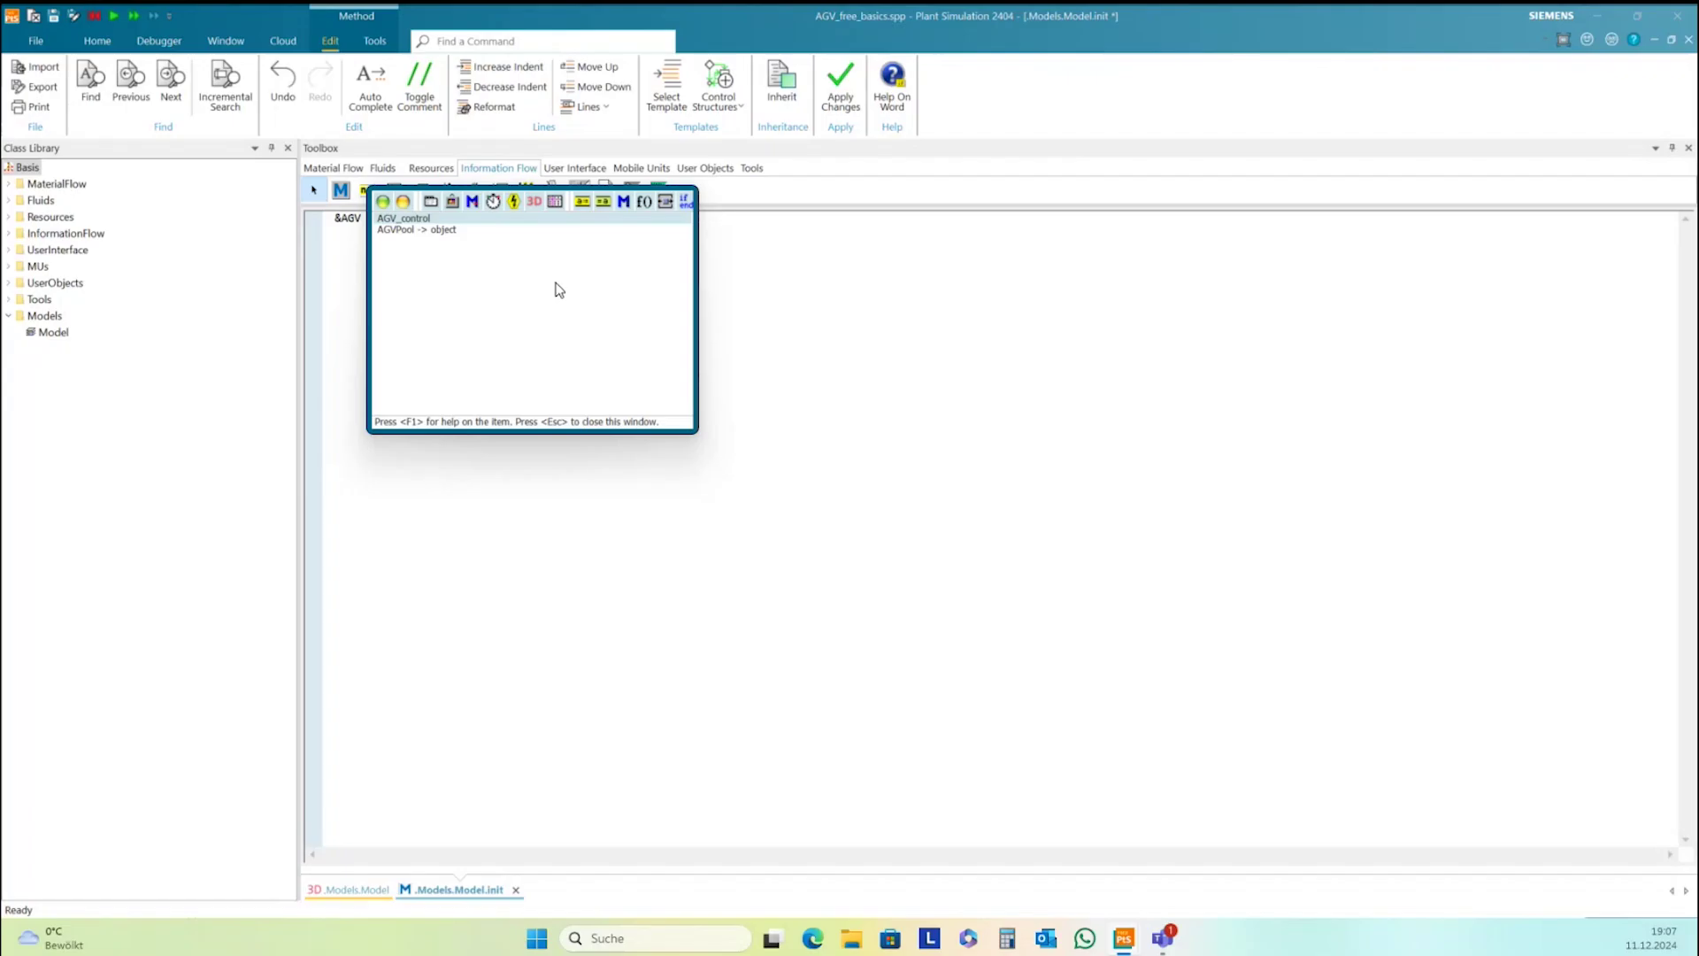
double_click(412, 220)
type(".executeNewCallChai")
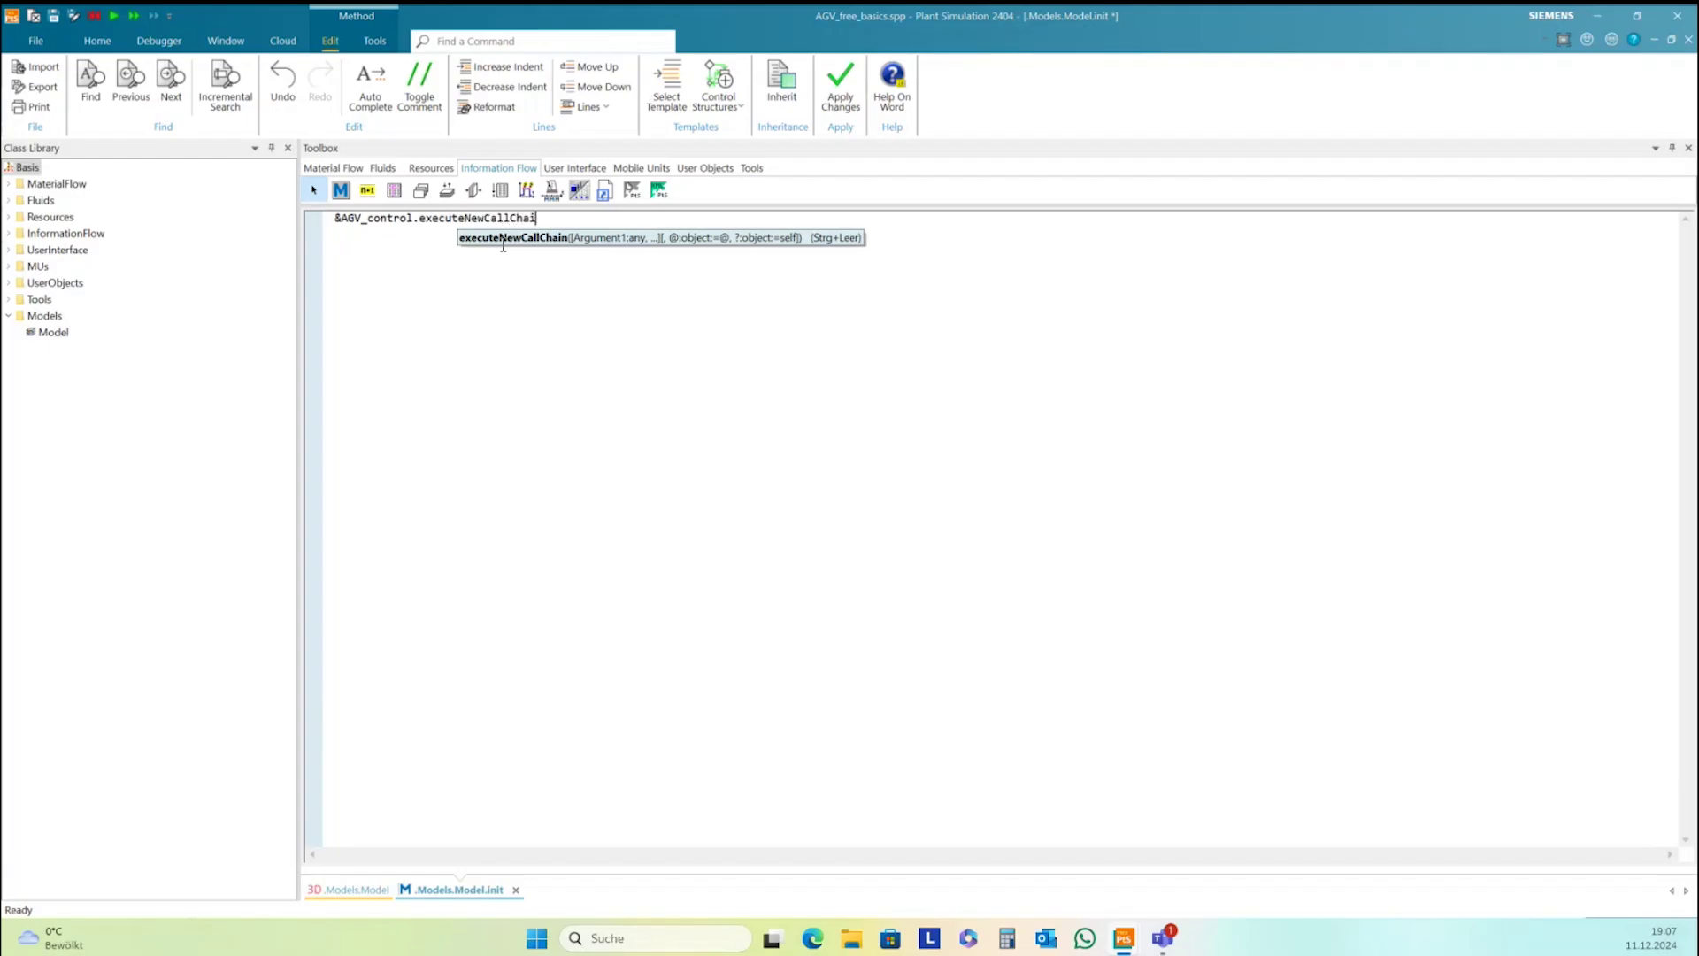
type("n")
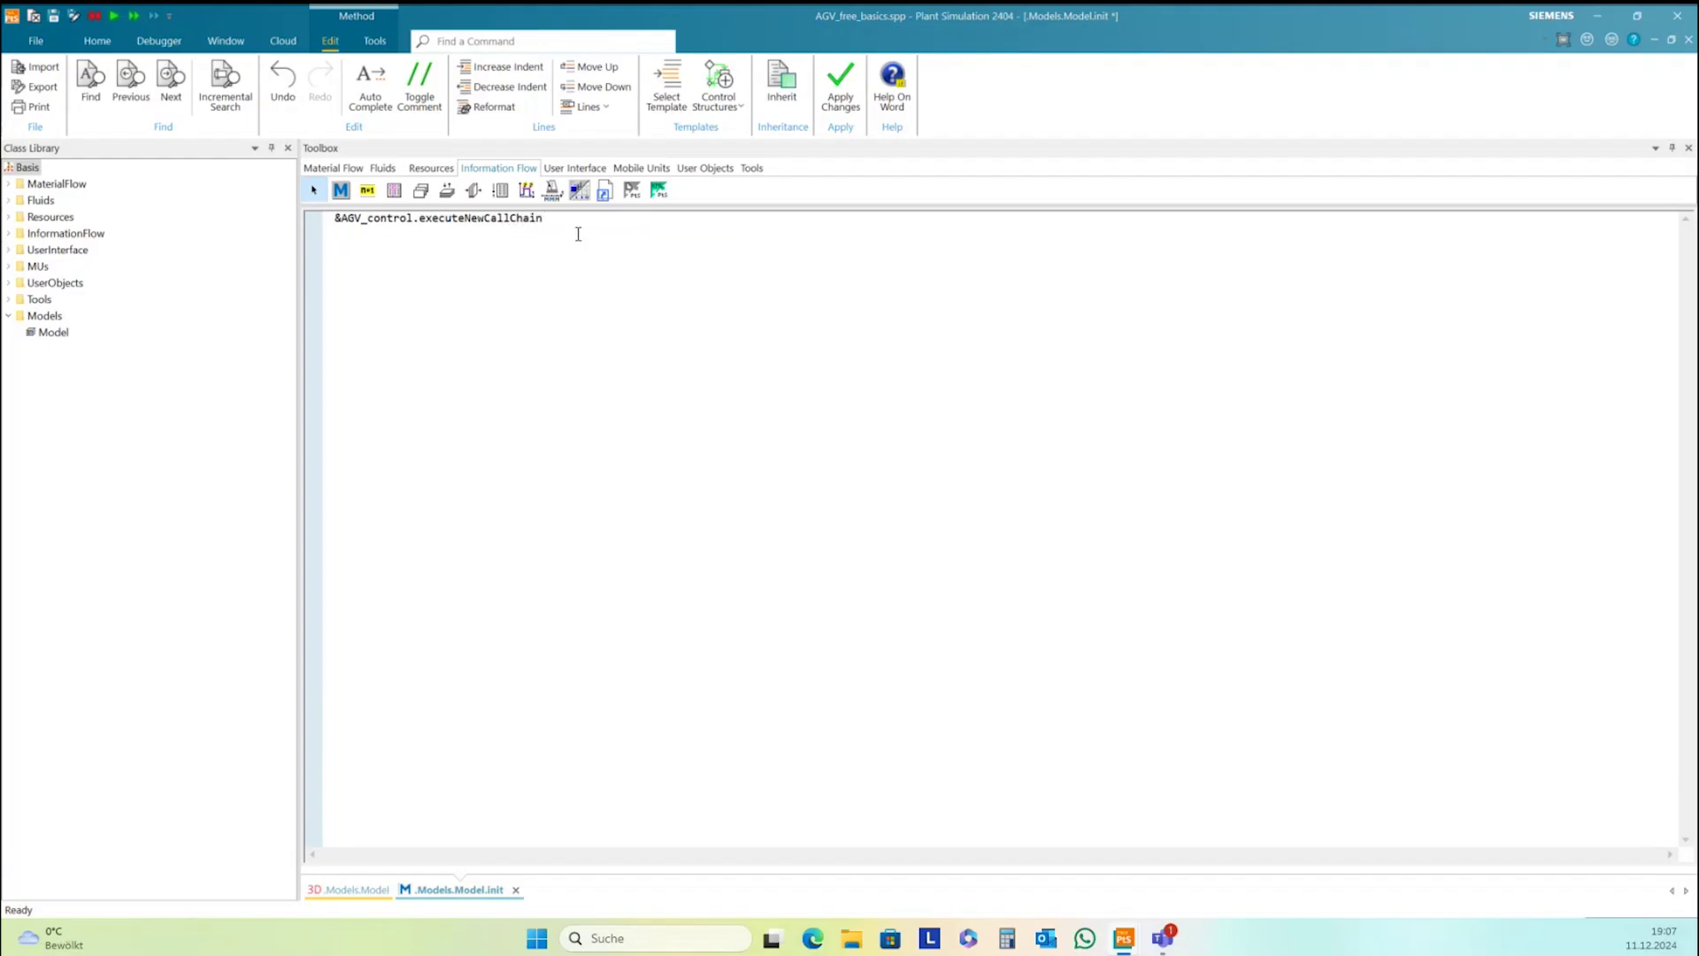
scroll(522, 288, "up", 3, "ctrl")
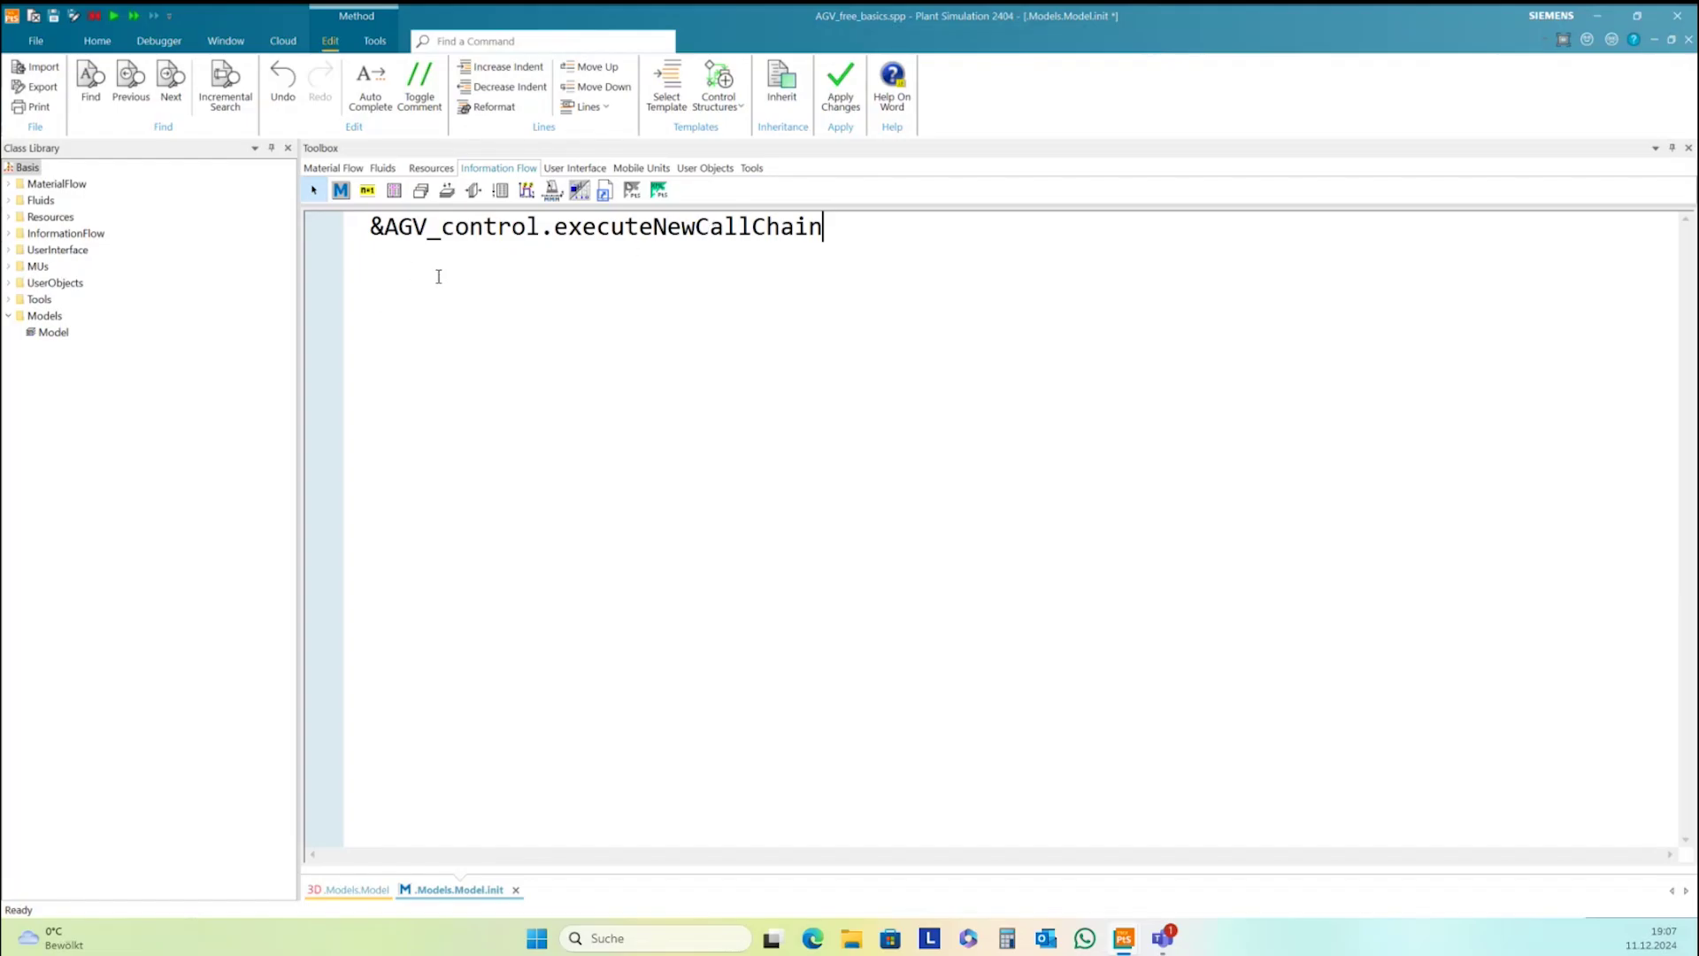
key("F7")
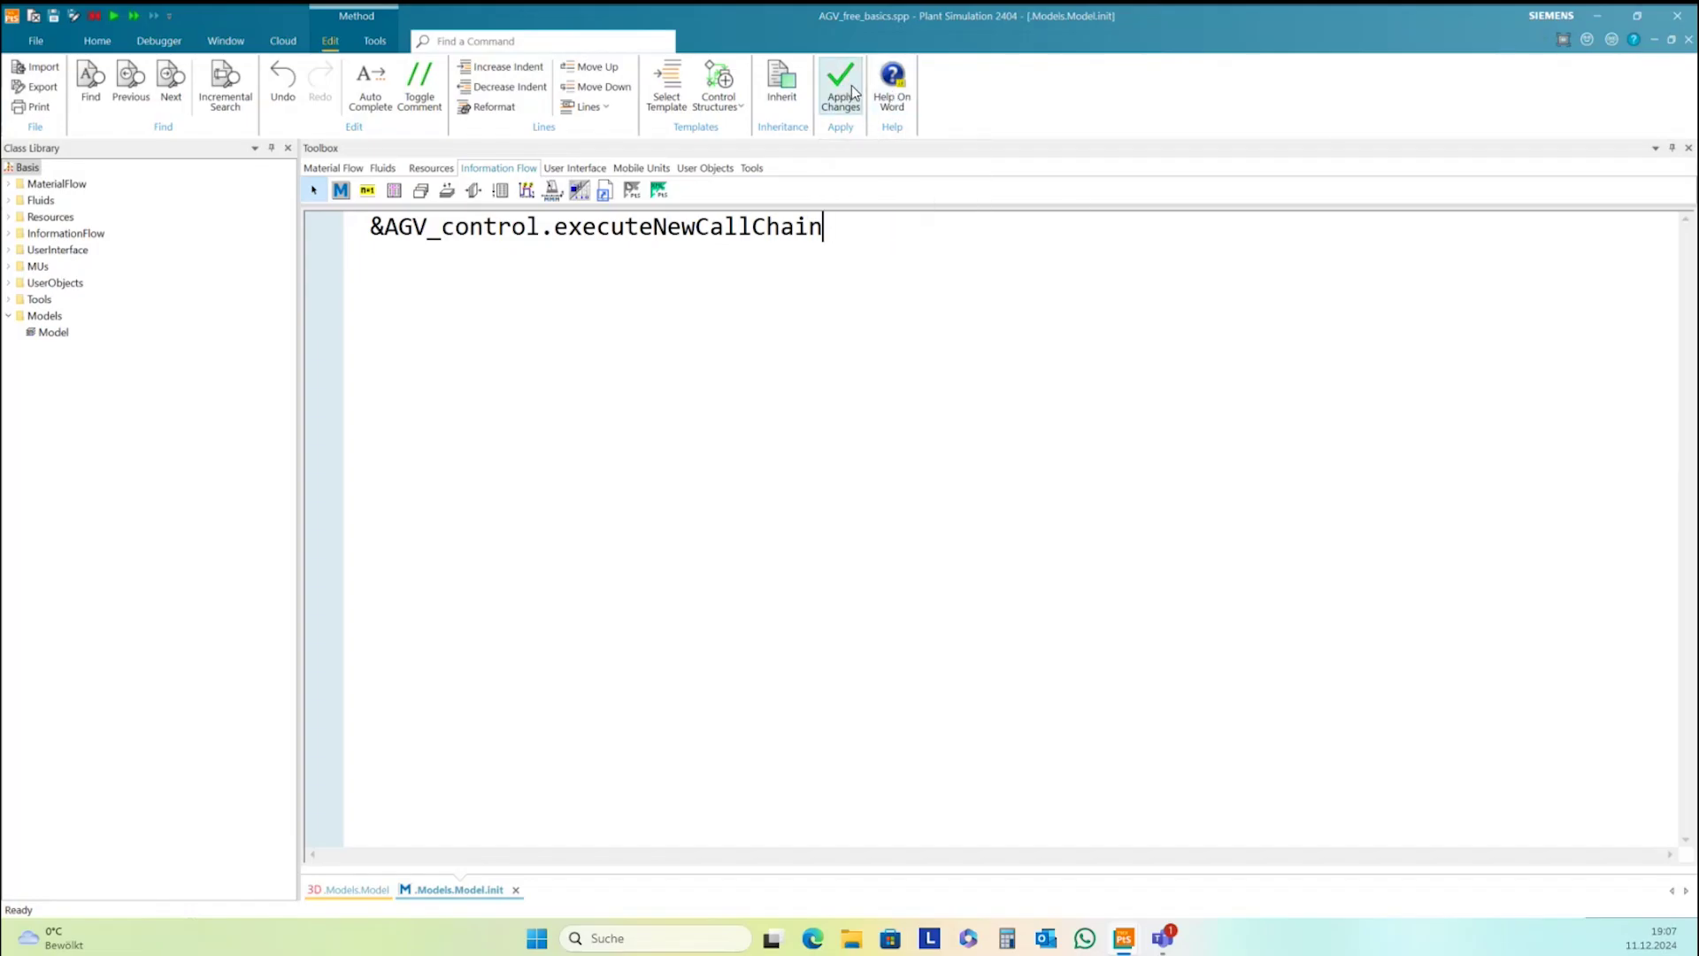
left_click(1687, 40)
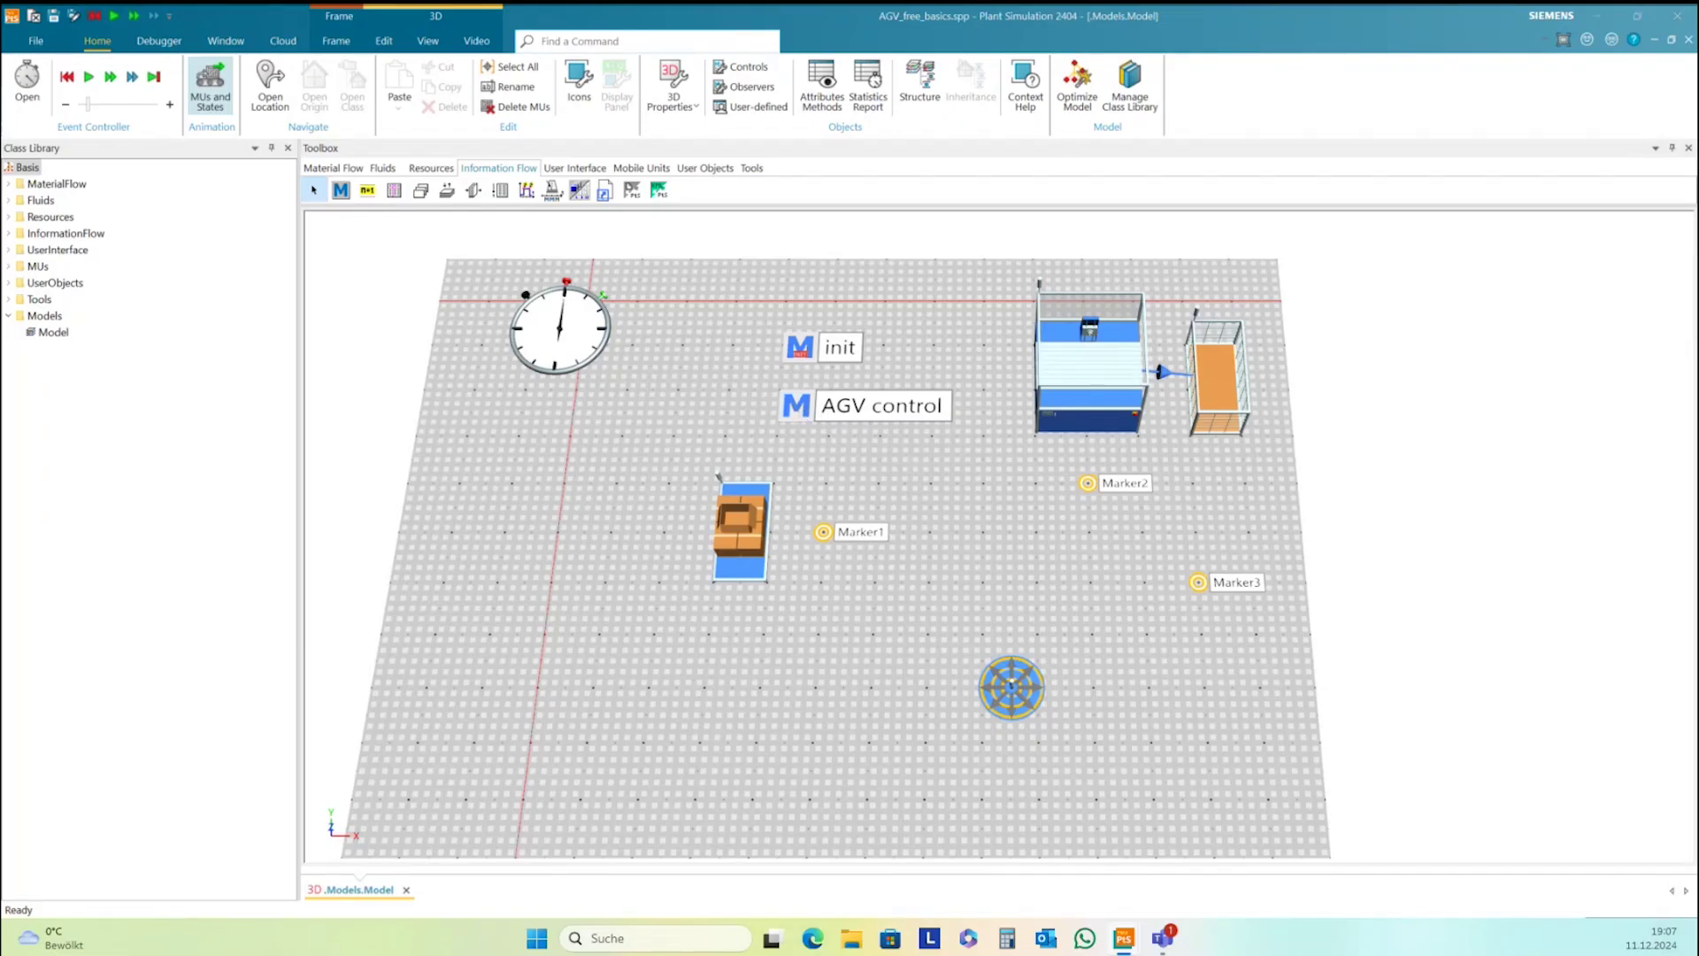
In the AGV_control method, declare var AGV:object and assign it AGV:=.MUs.Transporter:1
double_click(803, 405)
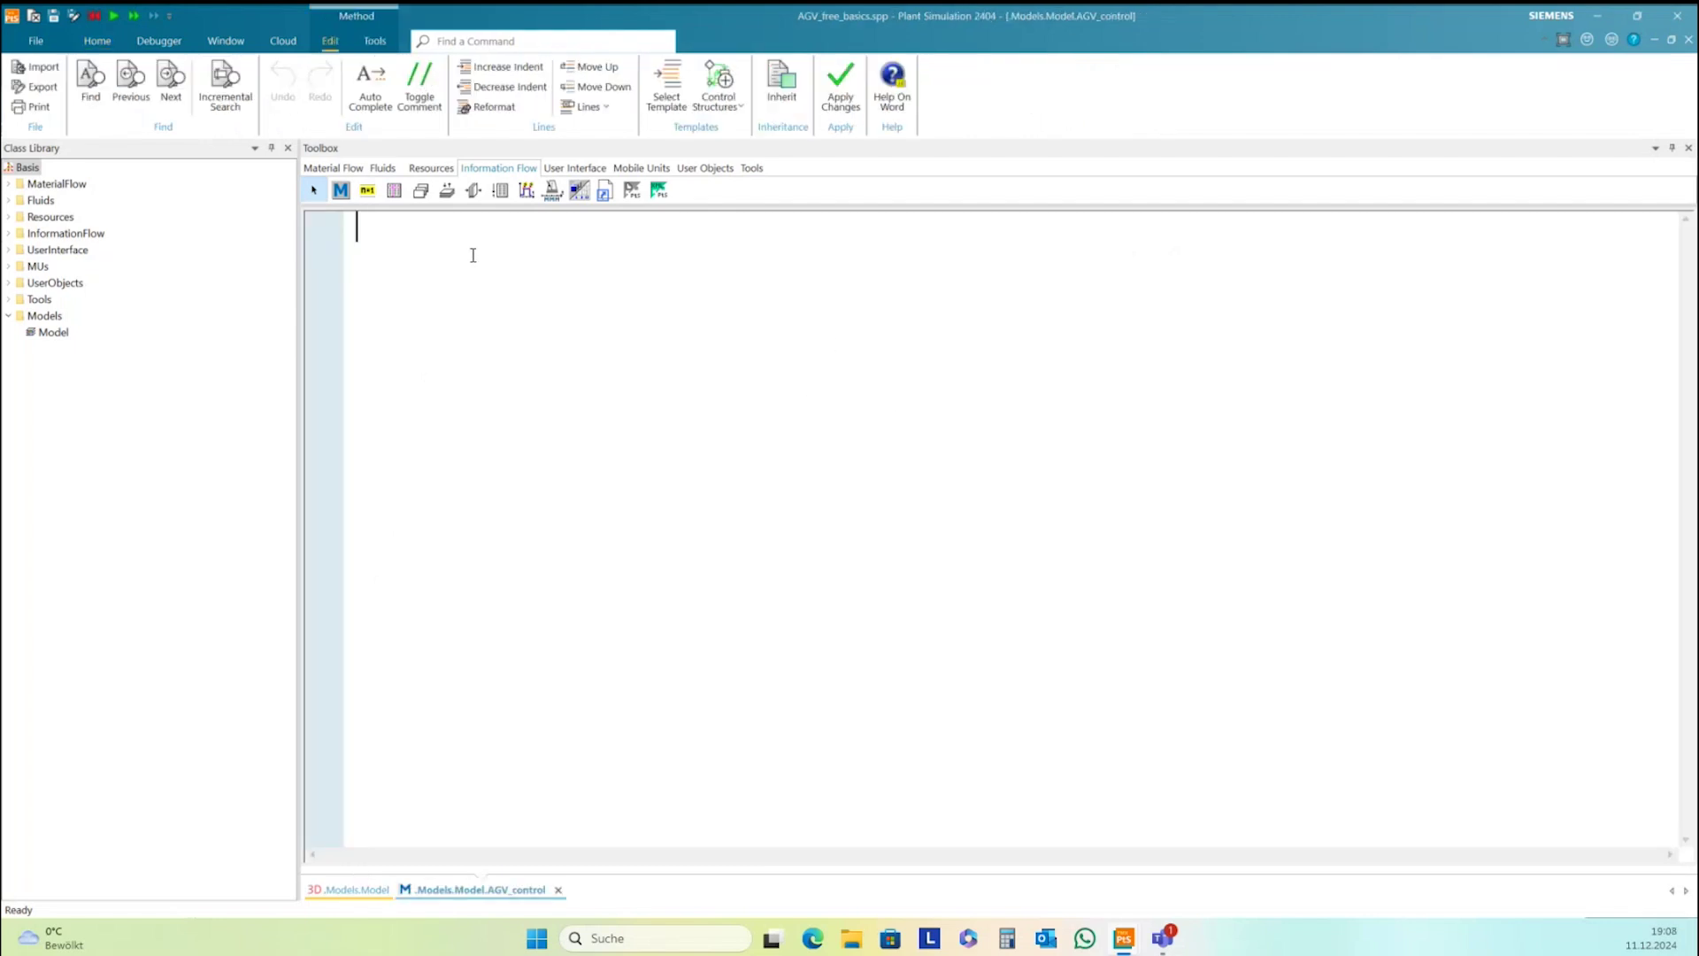
type("var ")
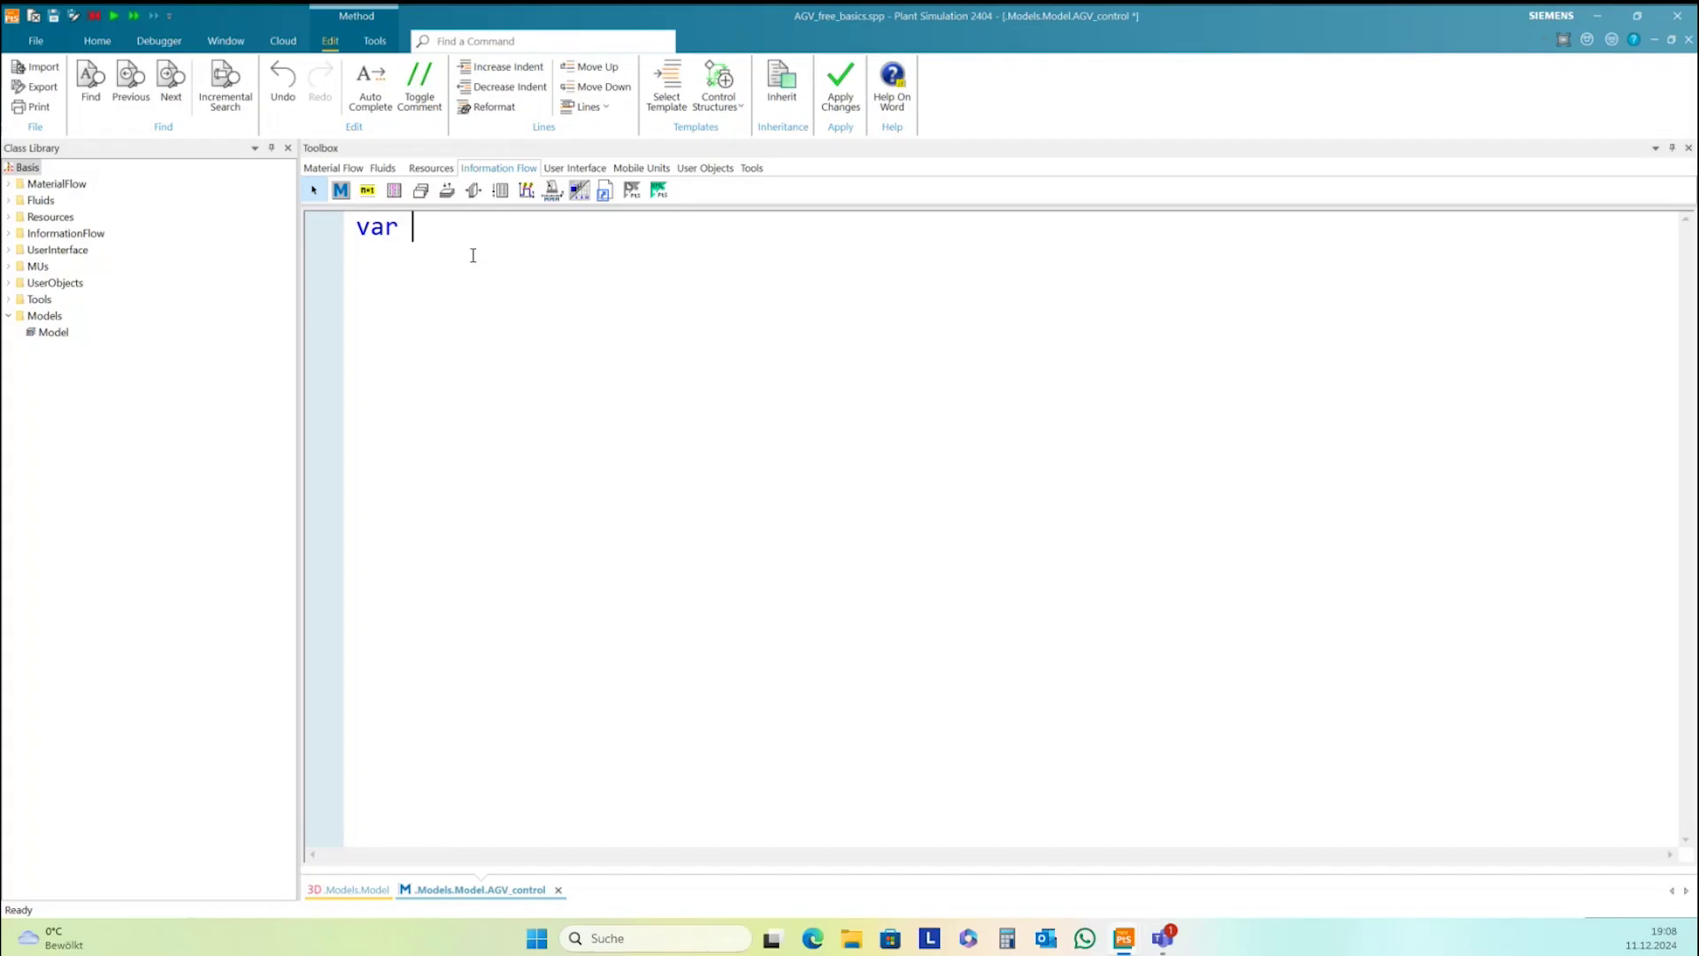
type("AGV:object")
key("Return")
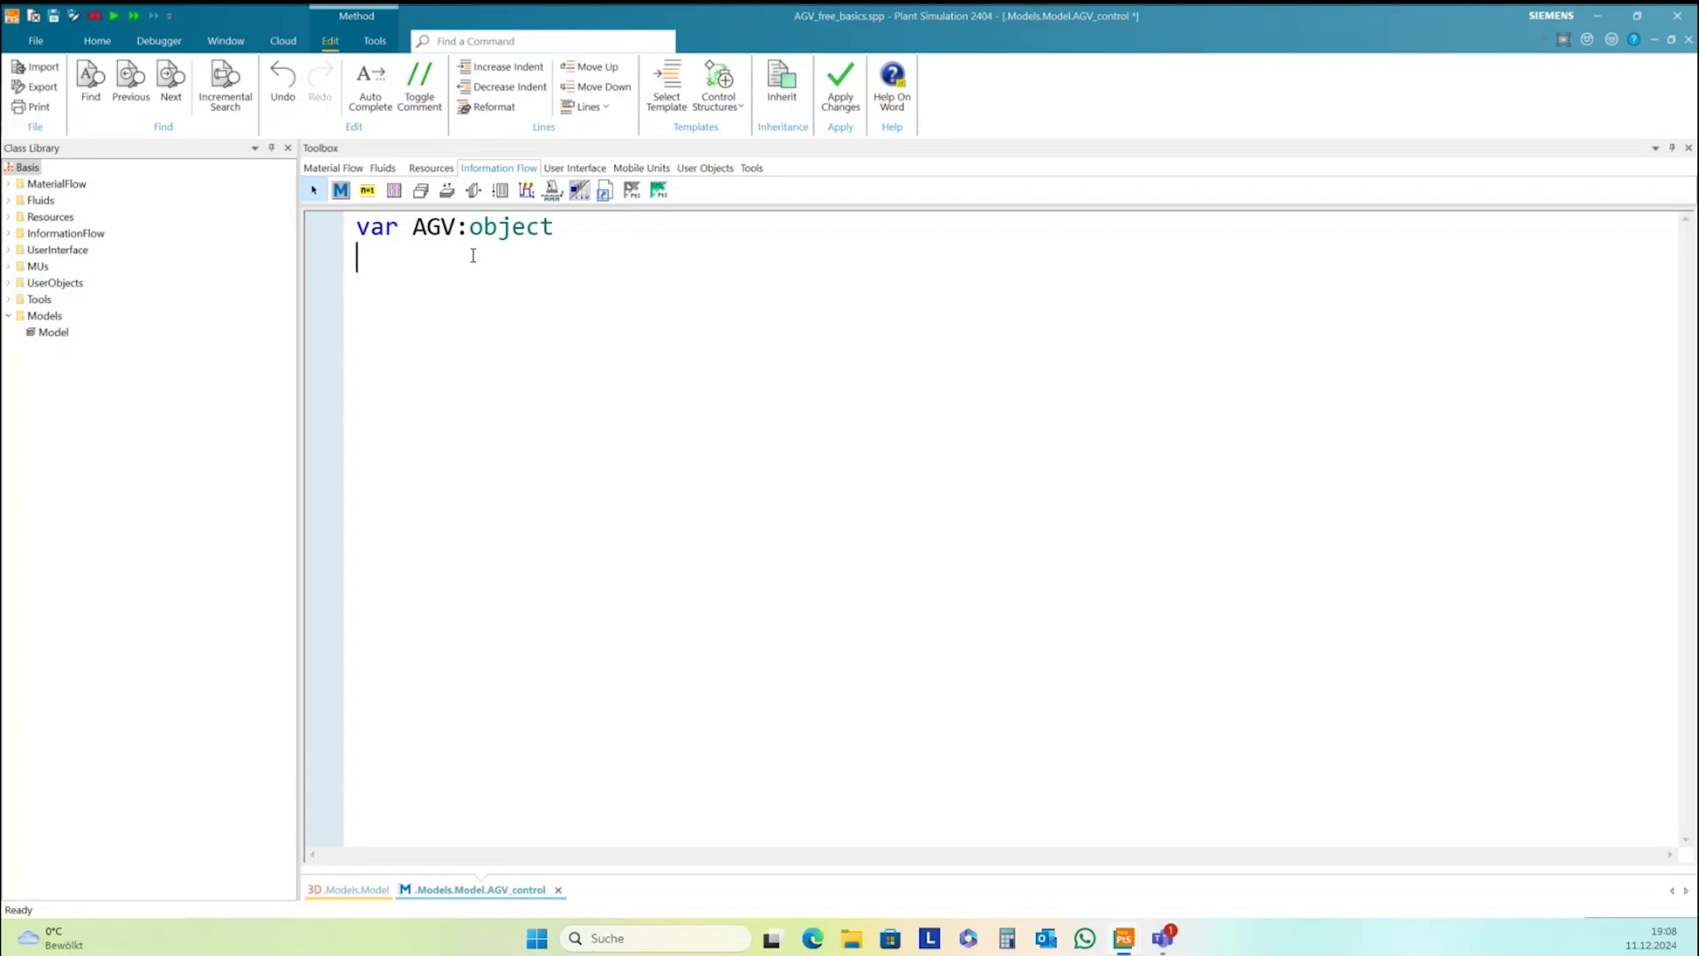
type("AGV:=")
left_click(6, 269)
left_click(7, 268)
left_click(37, 317)
left_click_drag(37, 321, 433, 266)
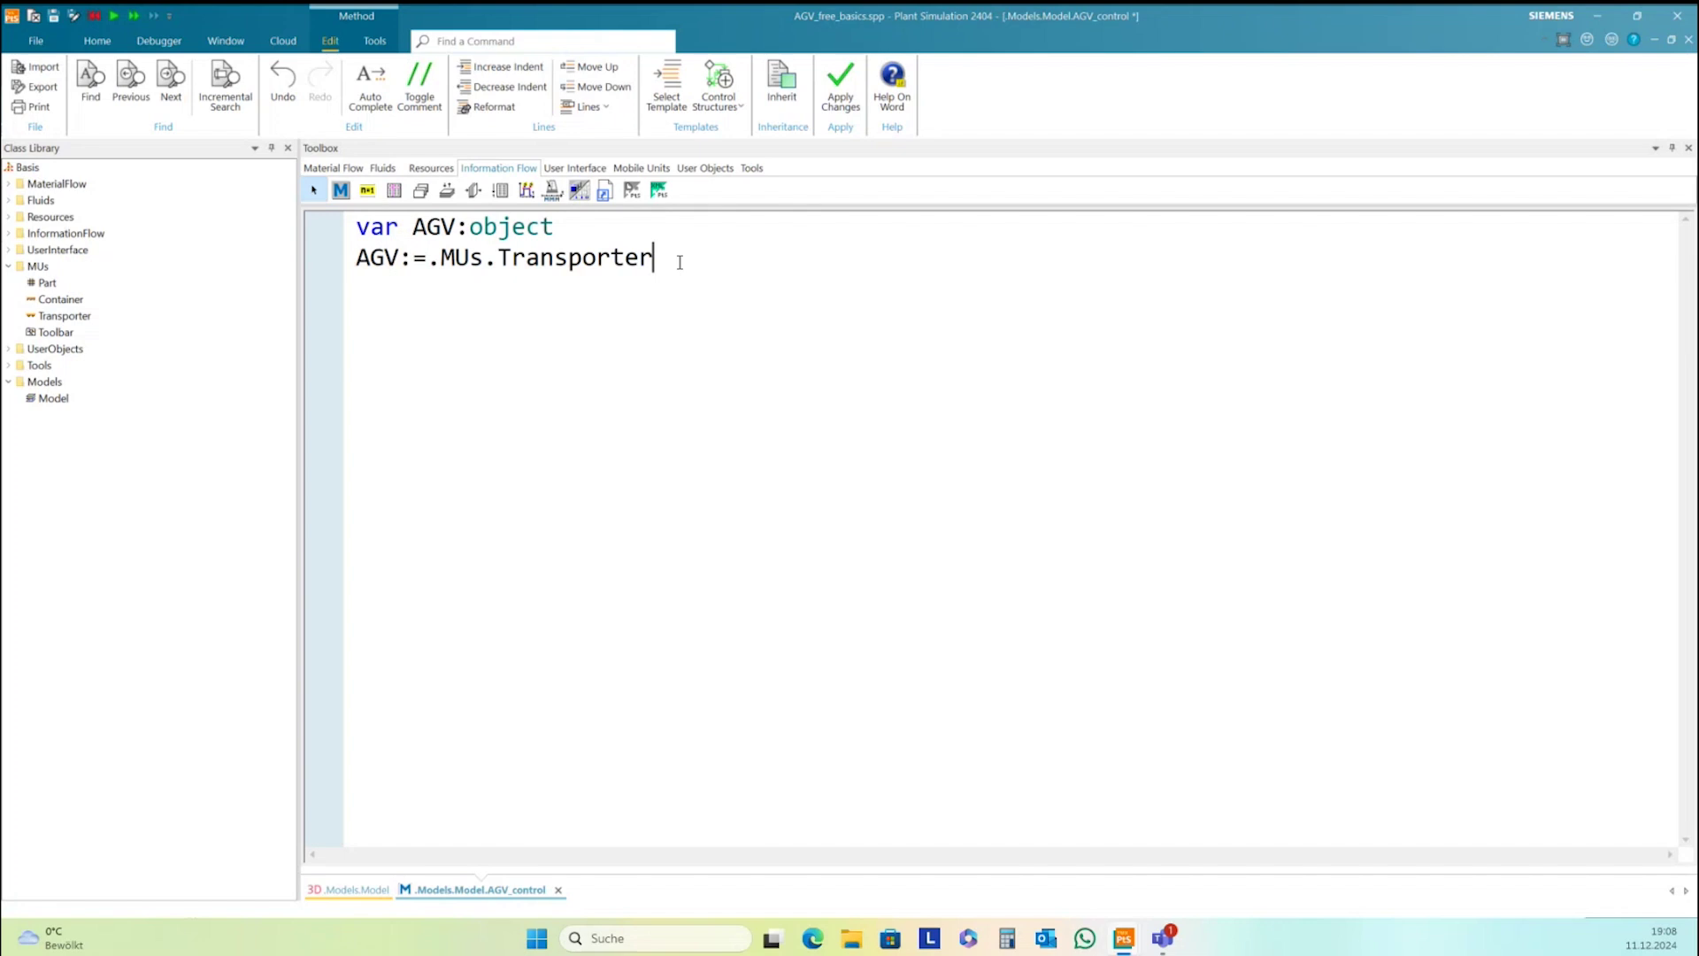
type(":1")
key("Return")
Below a blank line, add the comment //go to source and the statement AGV.setRoute([Marker1])
key("Return")
type("//go to source")
key("Return")
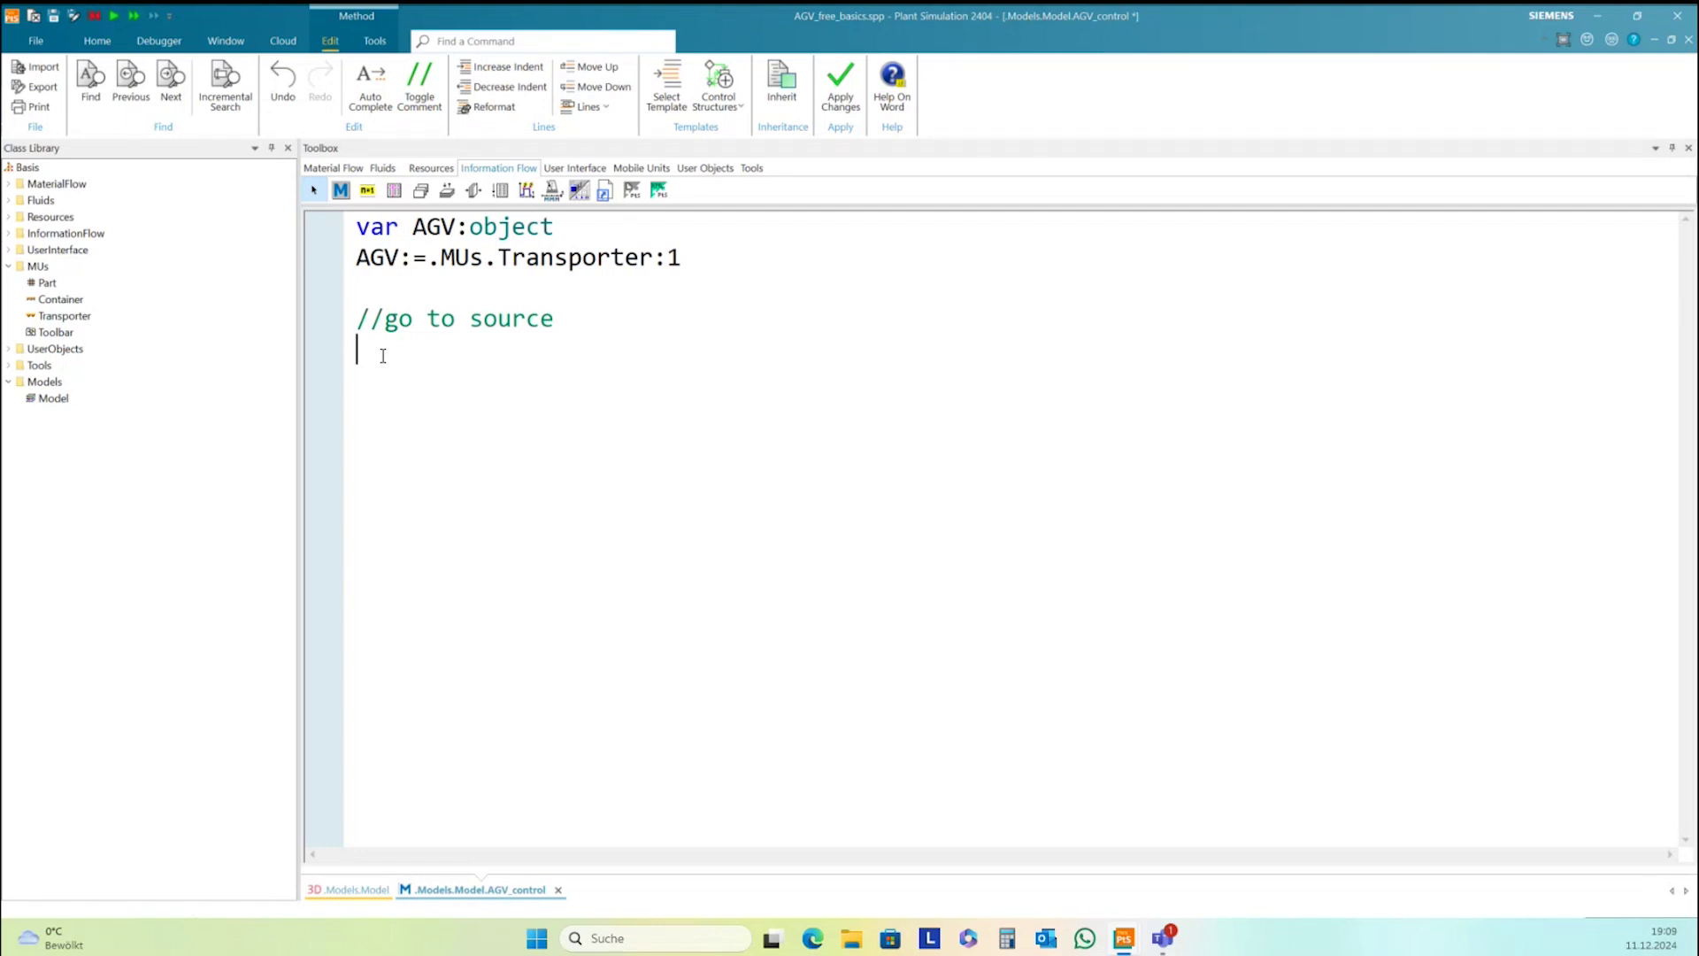
type("AGV.setRoute(")
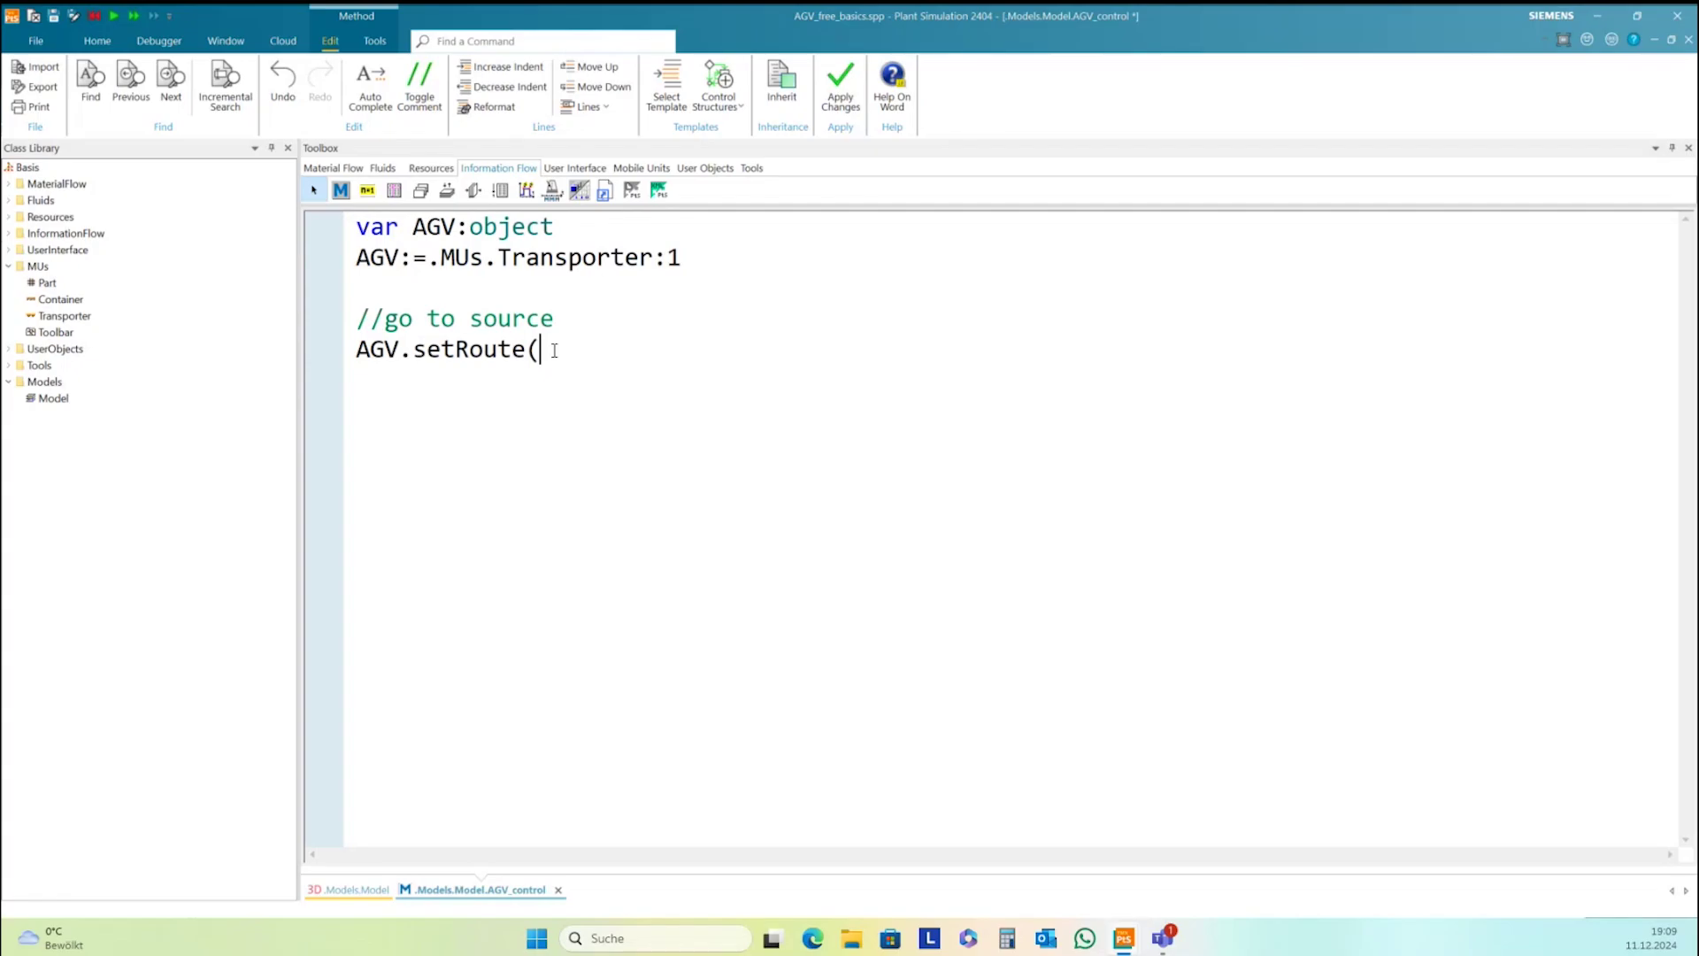
type("[Arker1")
left_click_drag(552, 350, 563, 354)
type("Maa")
key("BackSpace")
left_click(660, 345)
type("])")
key("Return")
Add the lines waituntil AGV.destinationWasReached and wait 5 after the route statement
type("waitunt")
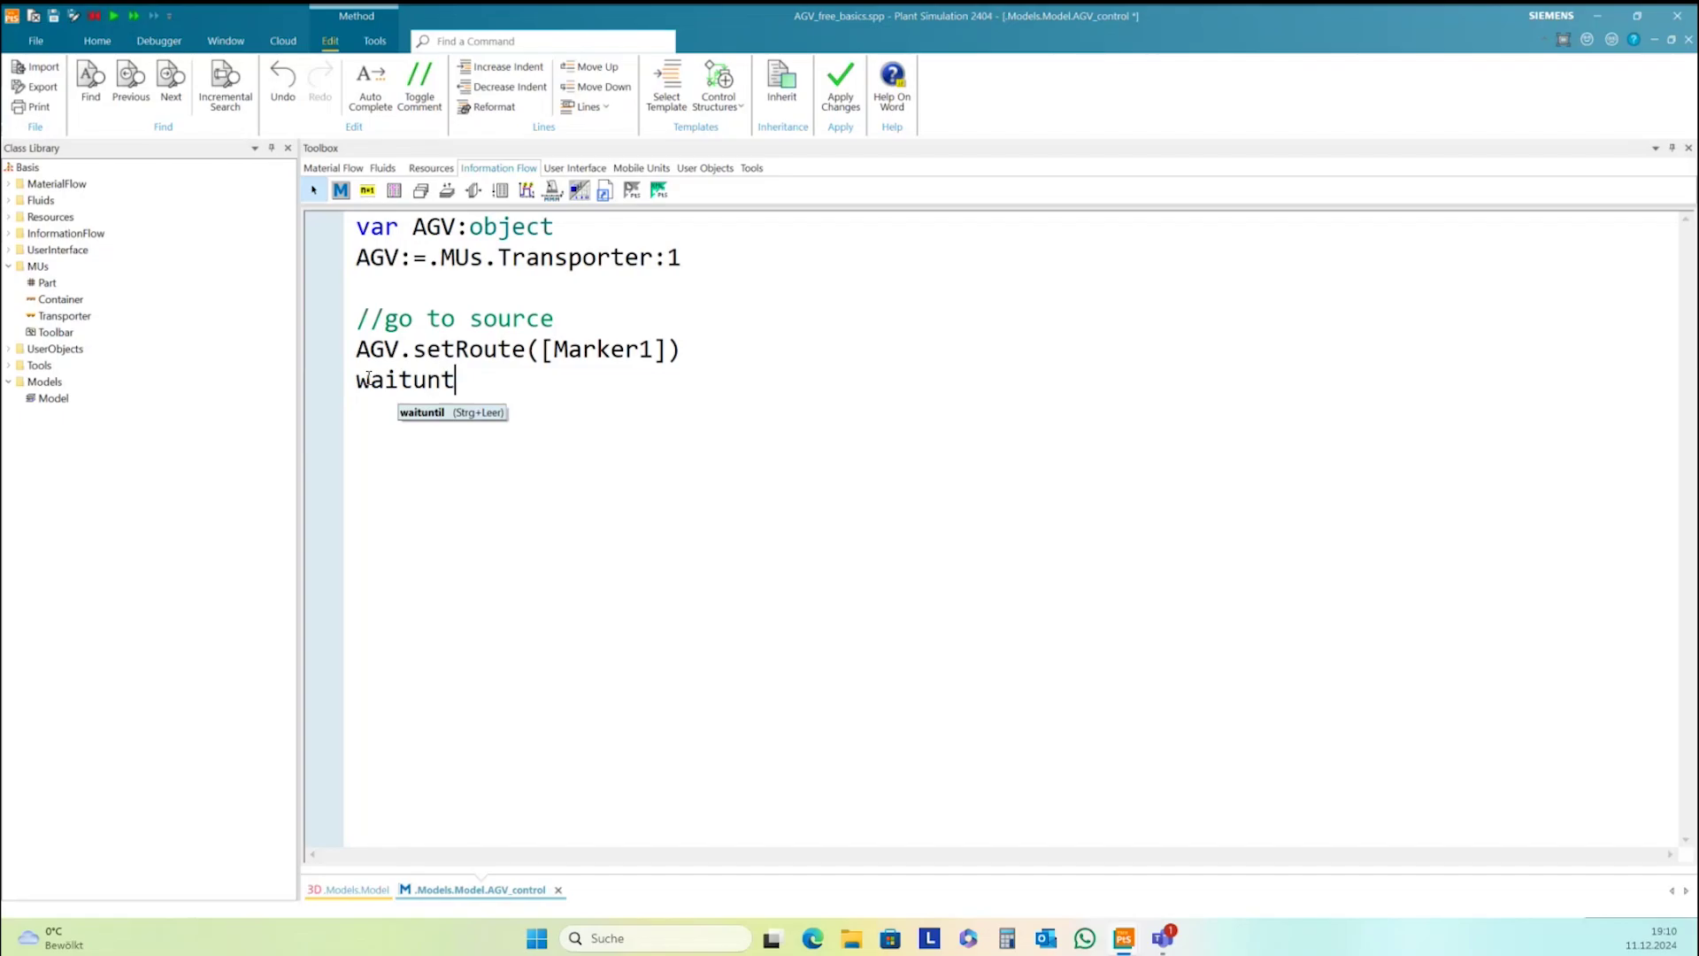
type("il A")
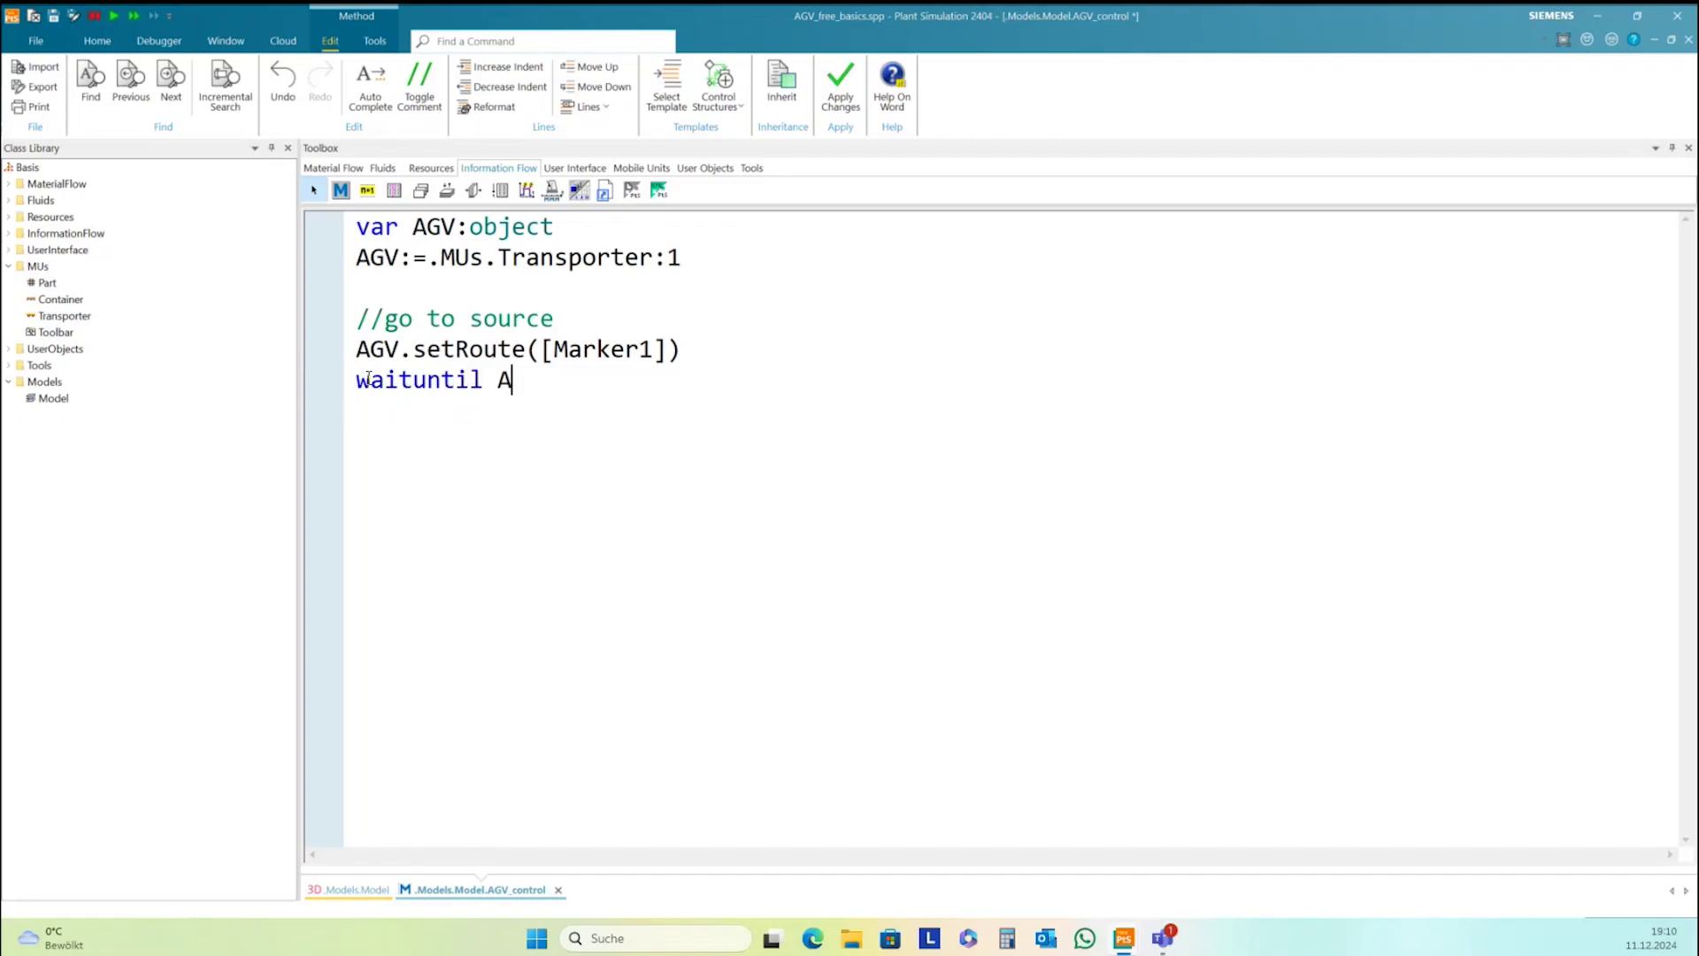
type("GV.destinationWas")
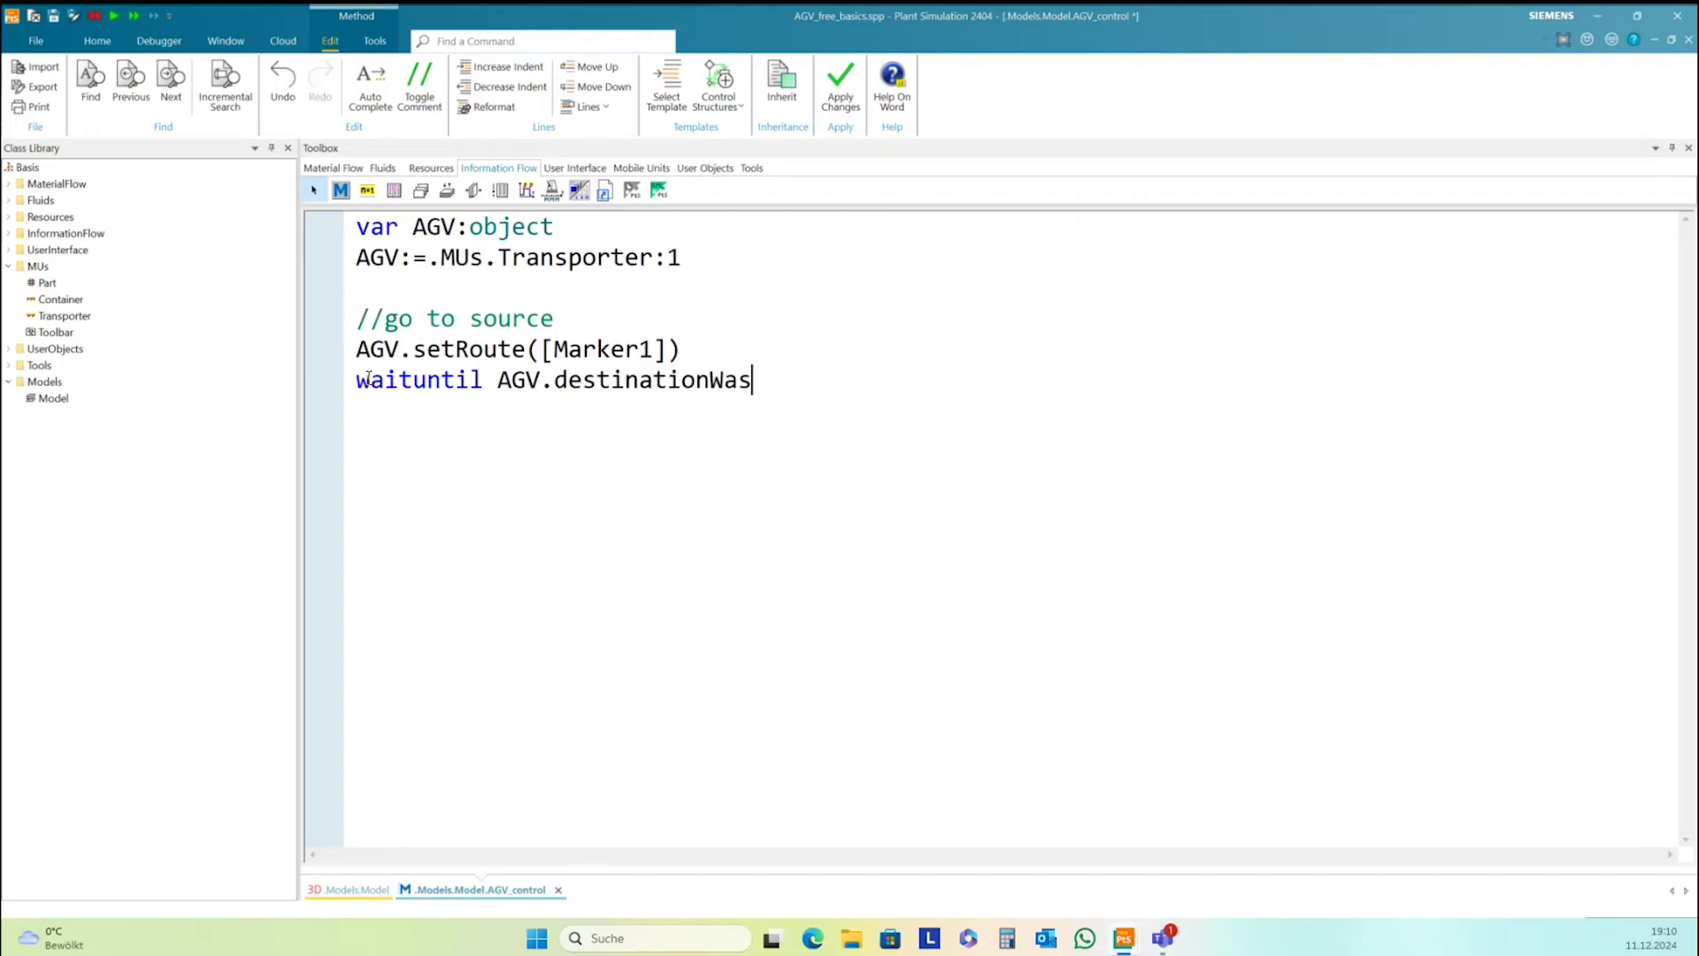
type("Reached")
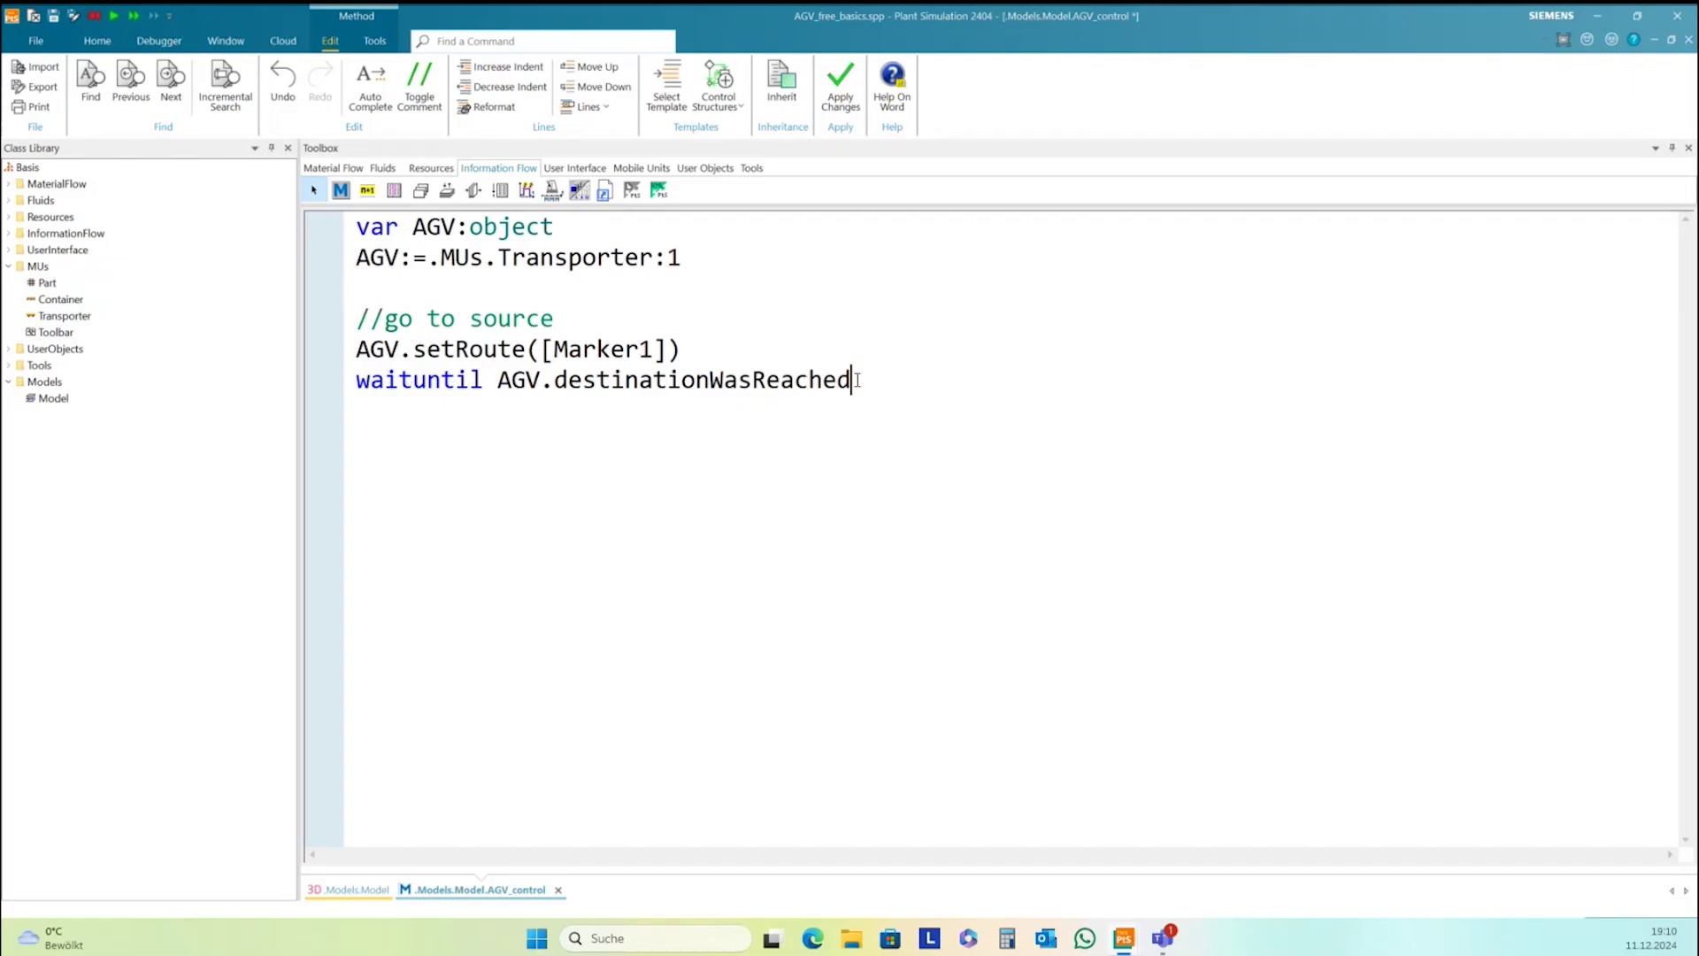
key("Return")
type("wait 5")
key("Return")
Add the comment //load and the statement source.cont.move(AGV), and apply the changes to AGV_control
type("//load")
key("Return")
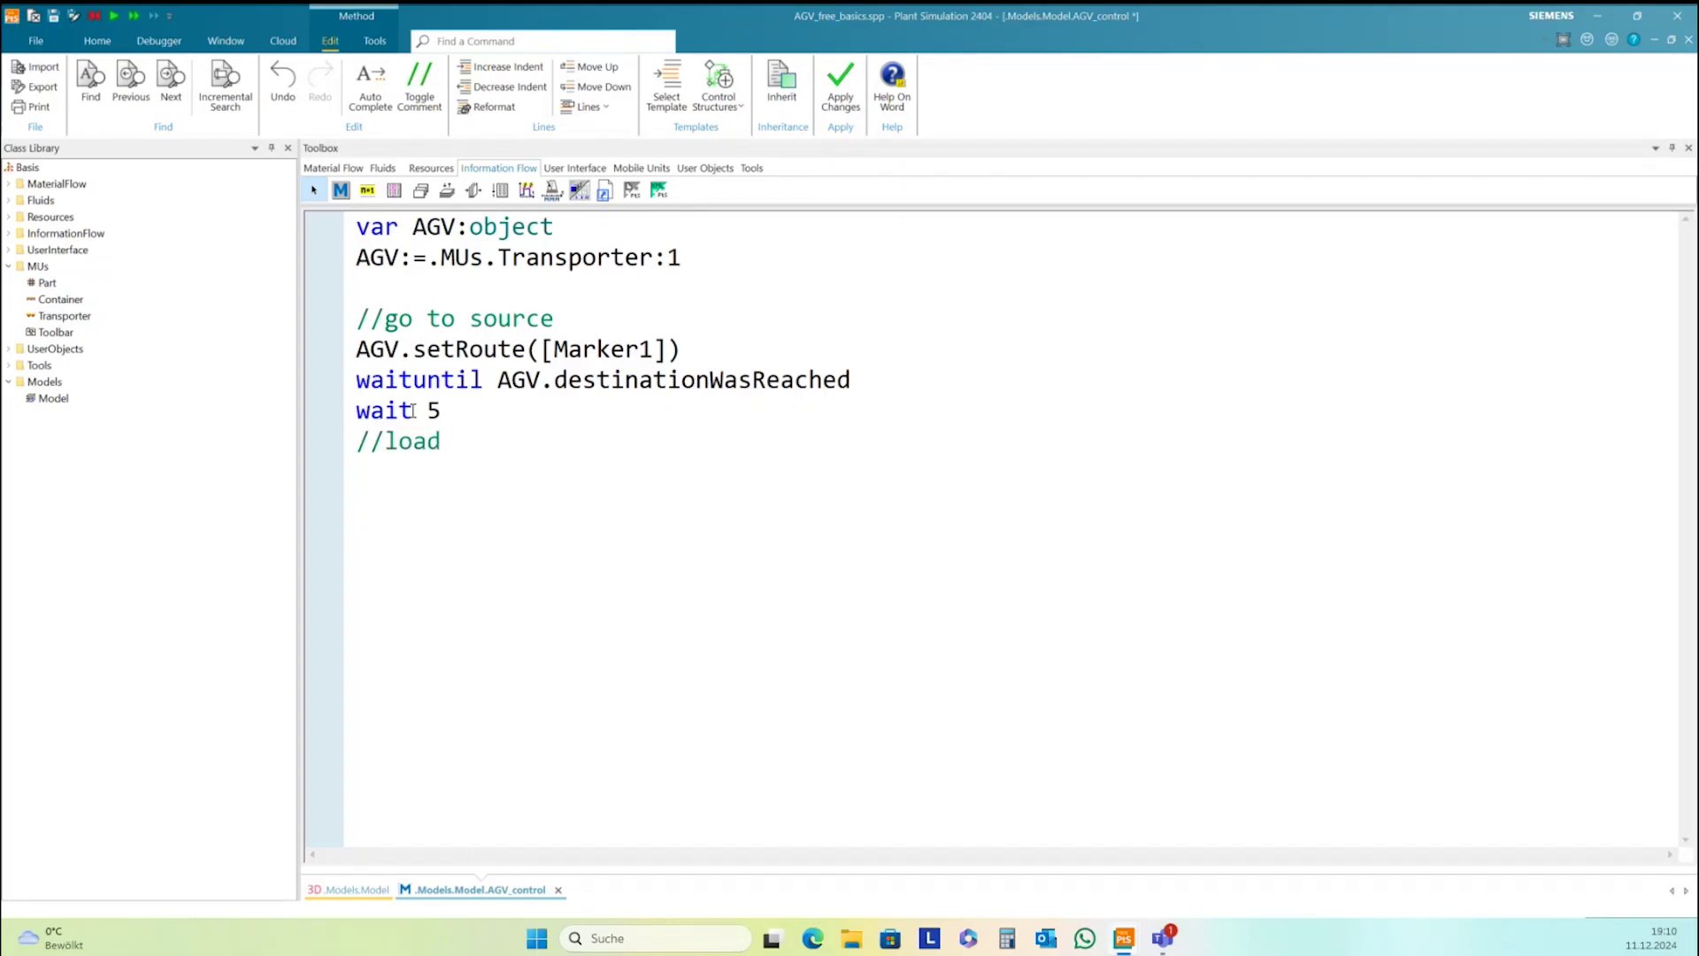
type("source.cont.mo")
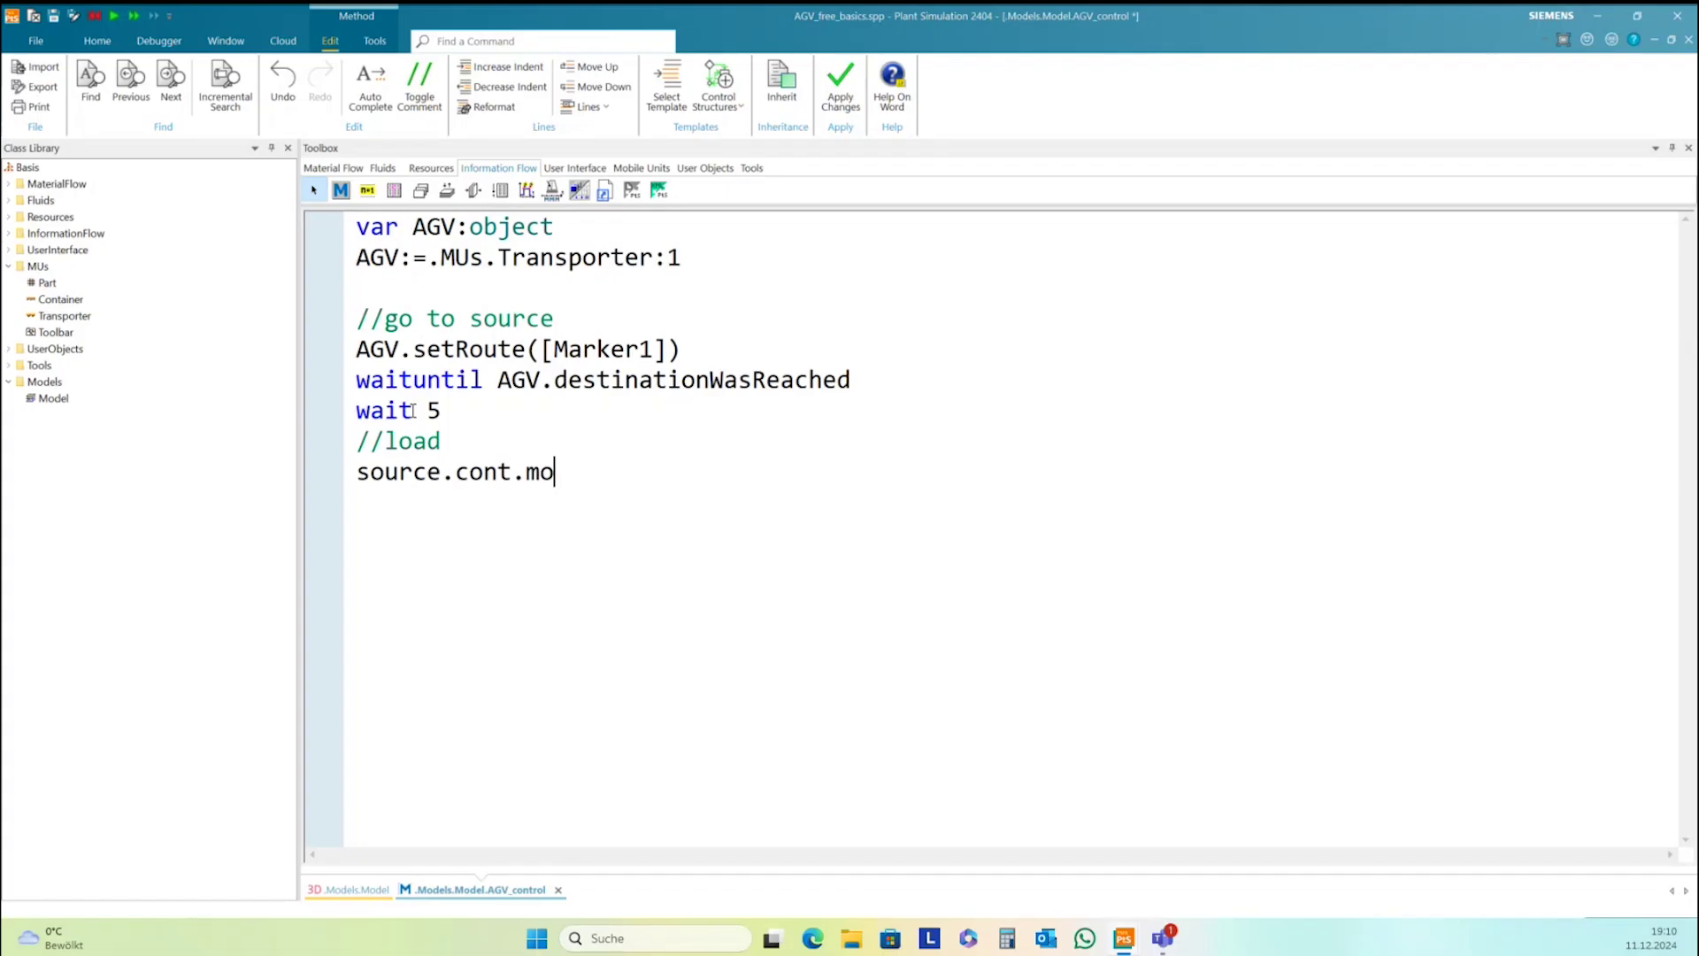
type("ve(AGV)")
key("F7")
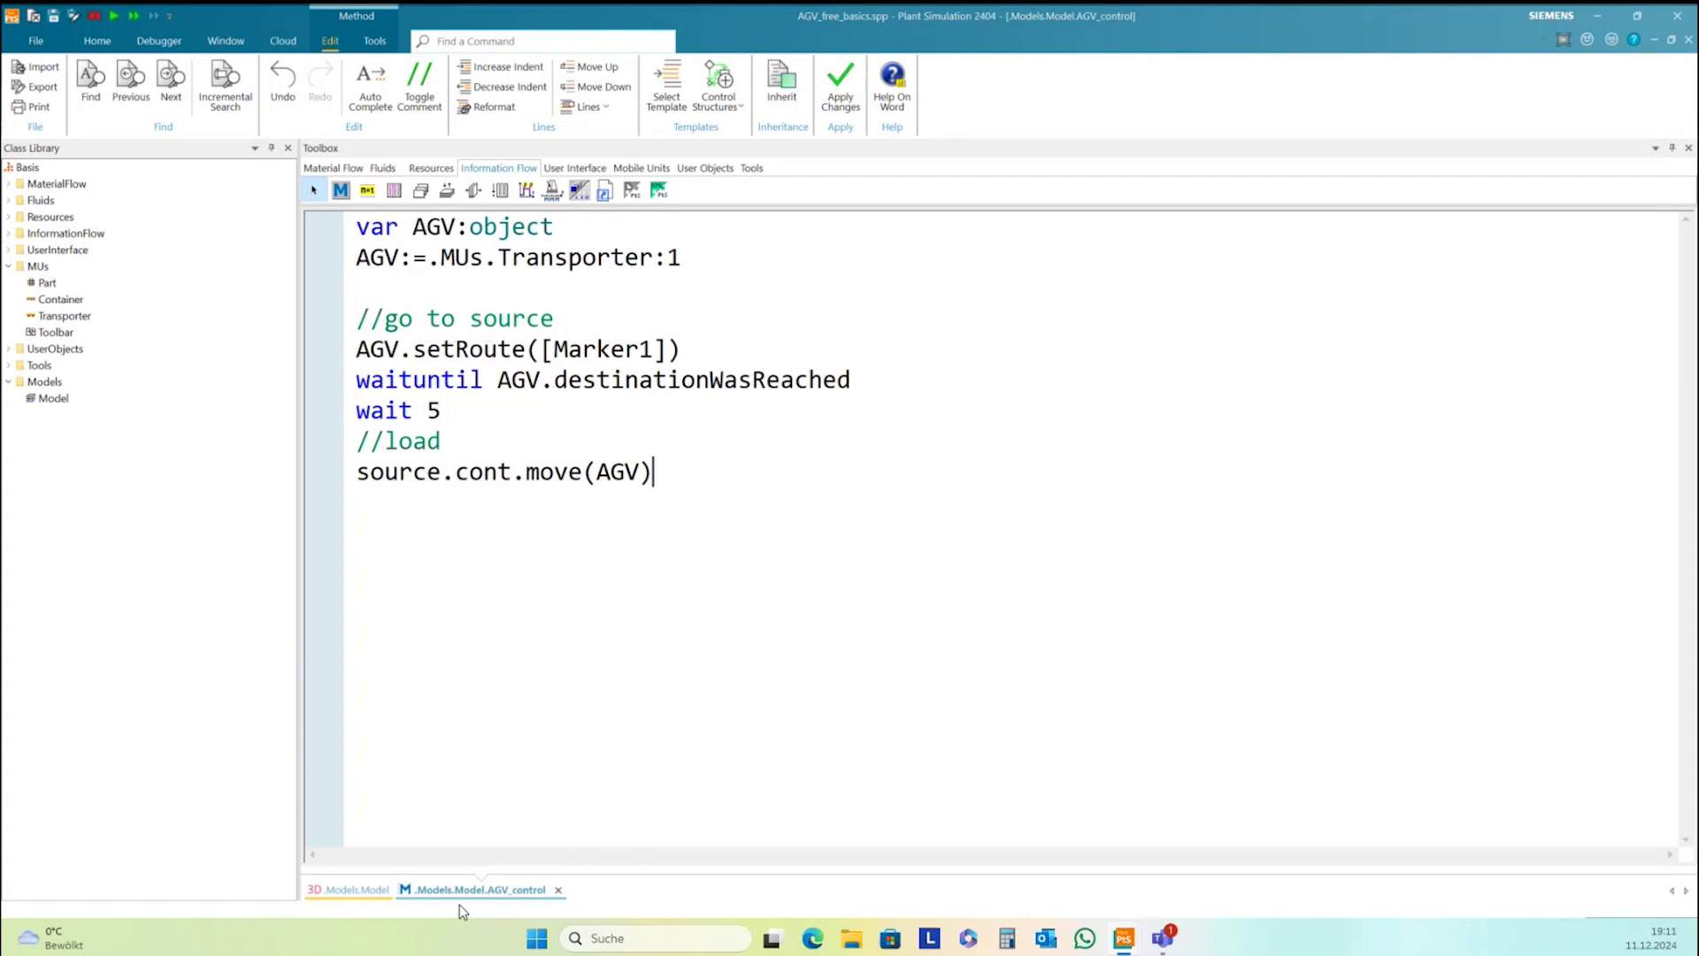
Return to the 3D model, run the simulation to check the AGV's drive to Marker1, and reset it
left_click(358, 889)
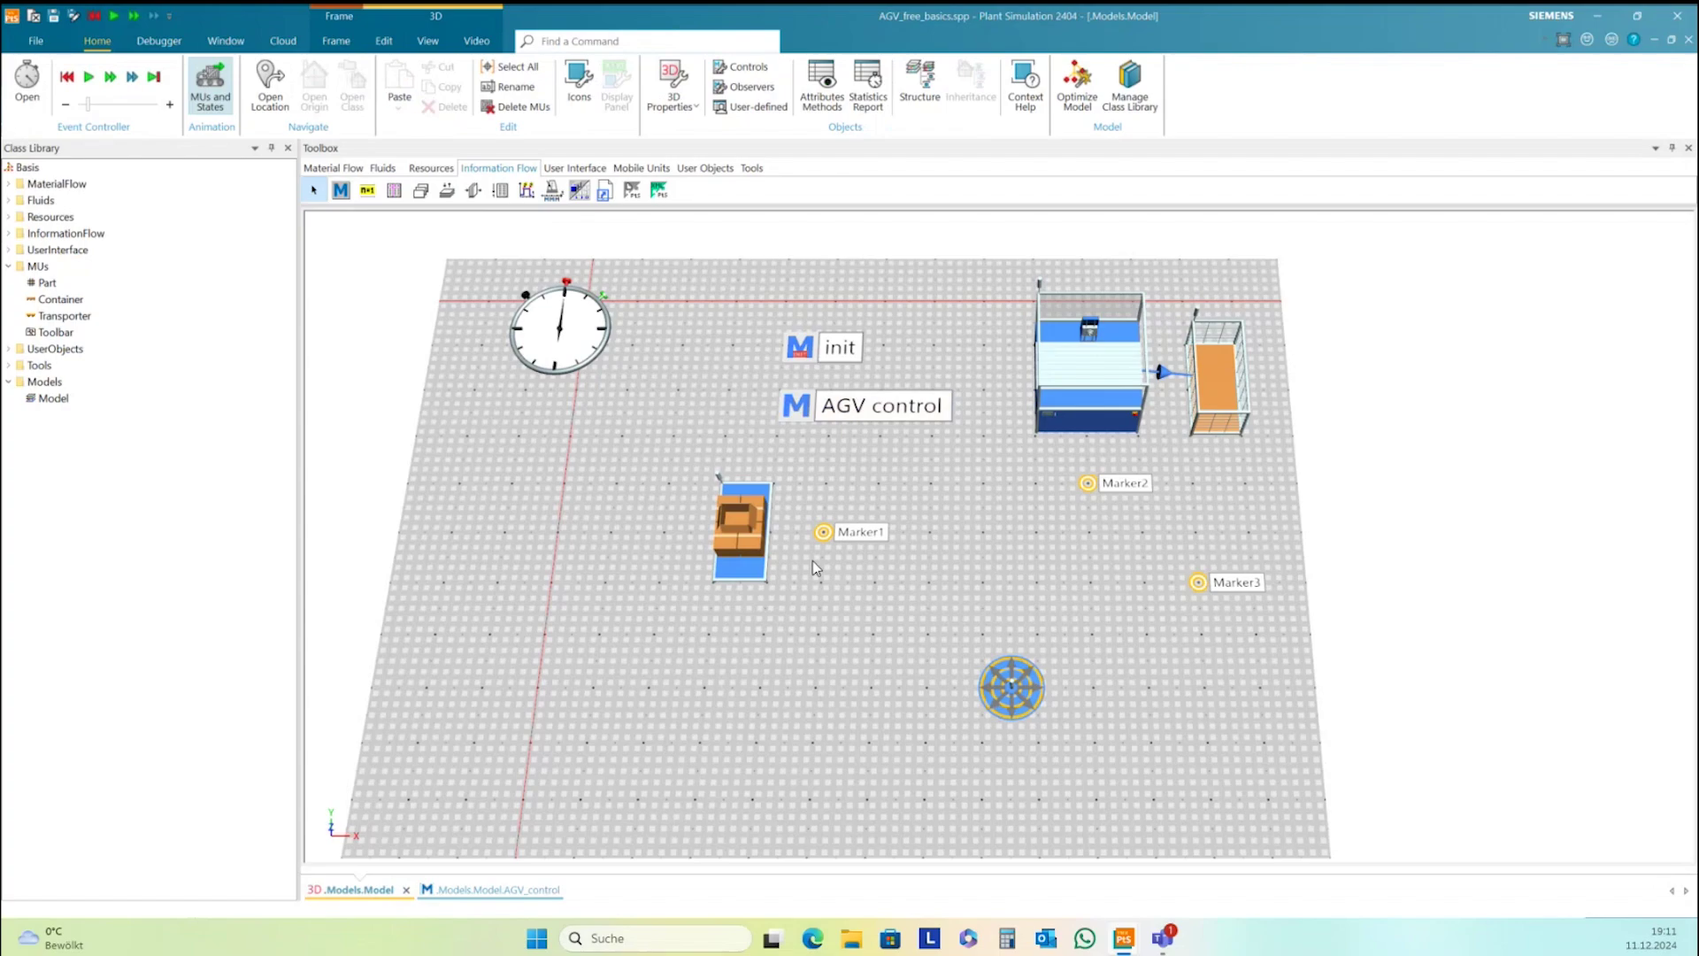
left_click(89, 78)
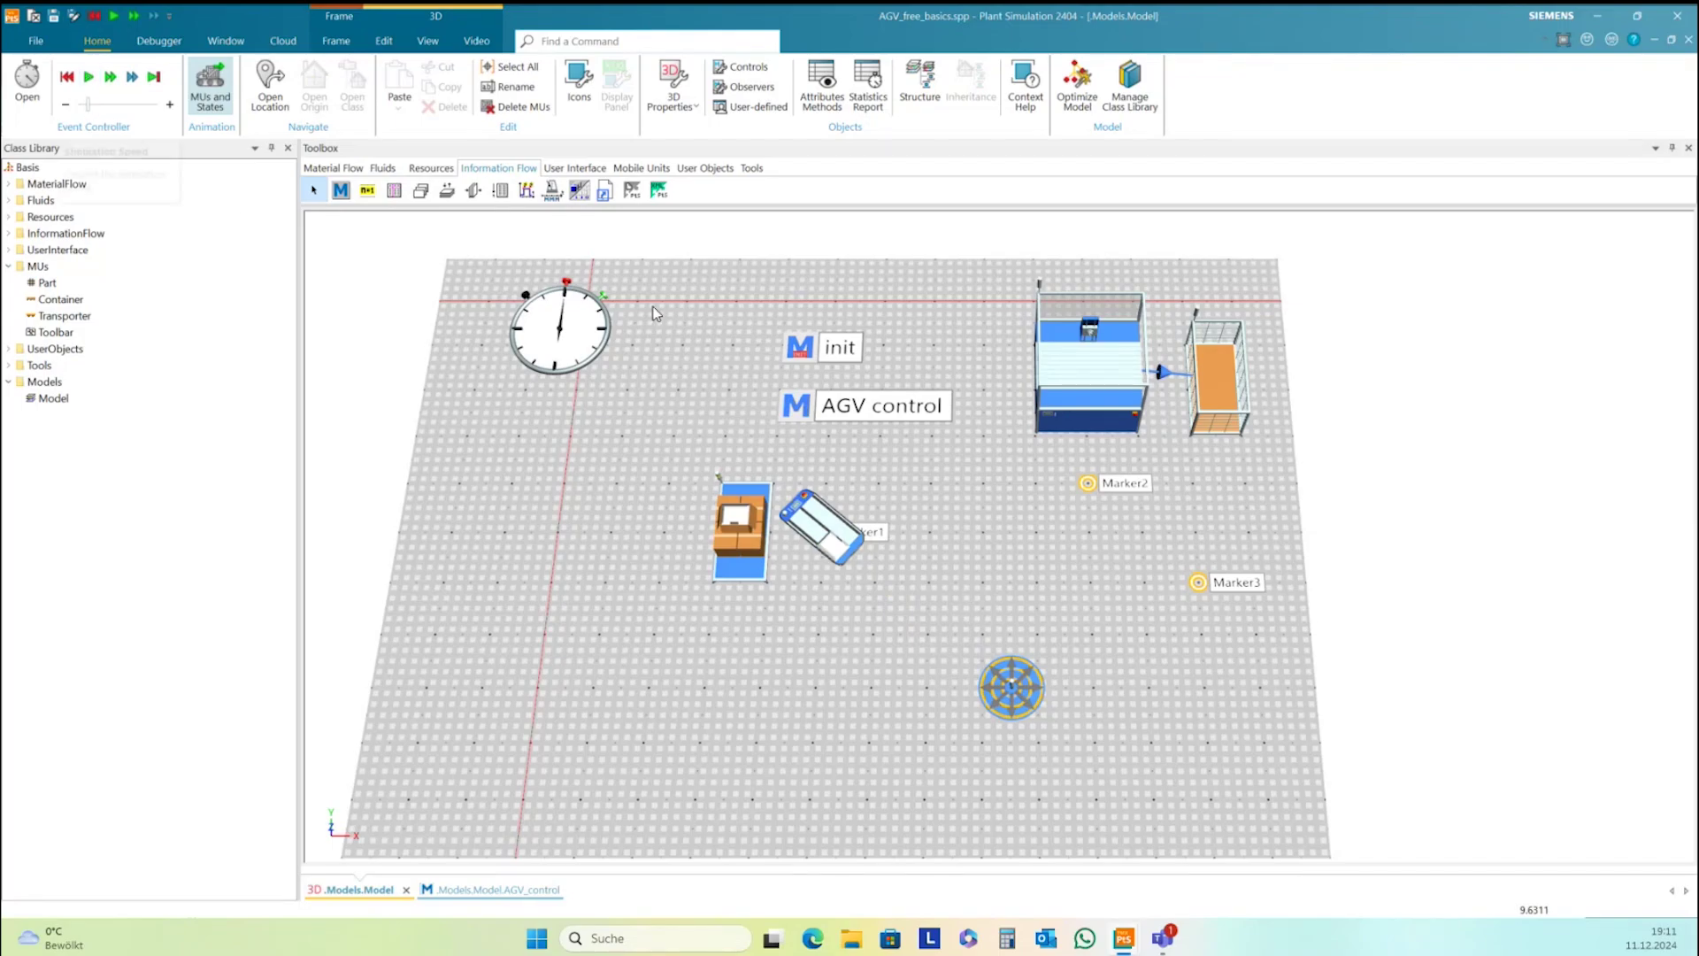
left_click(68, 78)
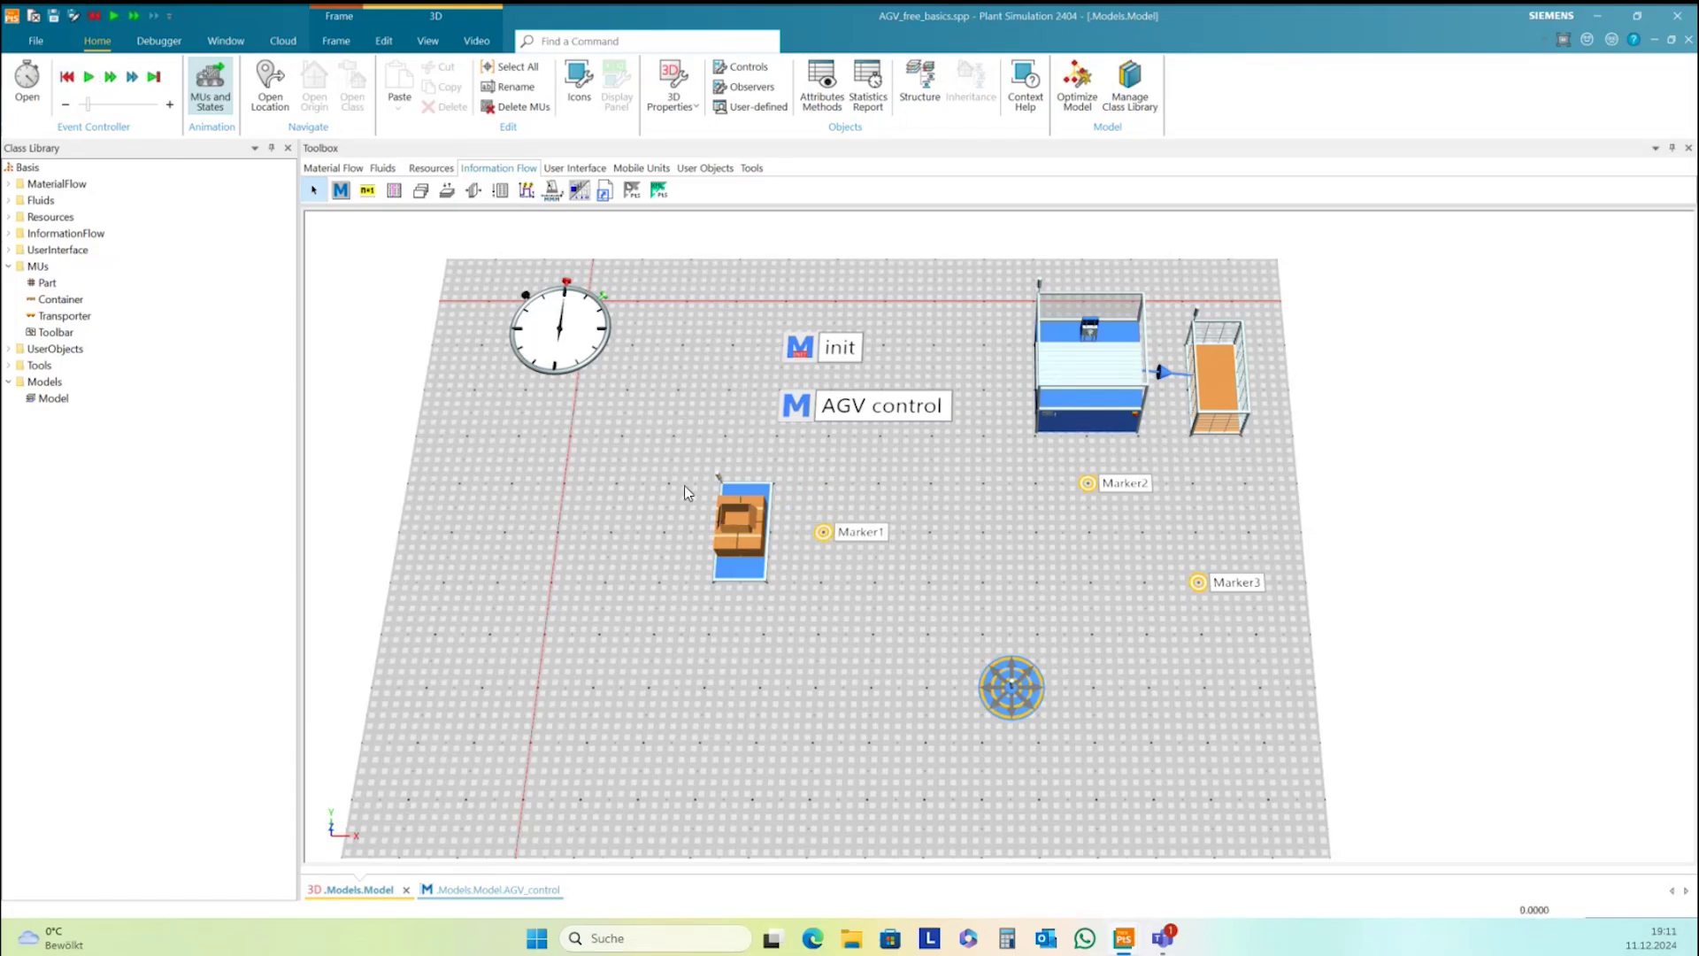
Enable the Use rotation of marker option for Marker1 and apply the setting
double_click(824, 536)
left_click_drag(1178, 348, 1288, 365)
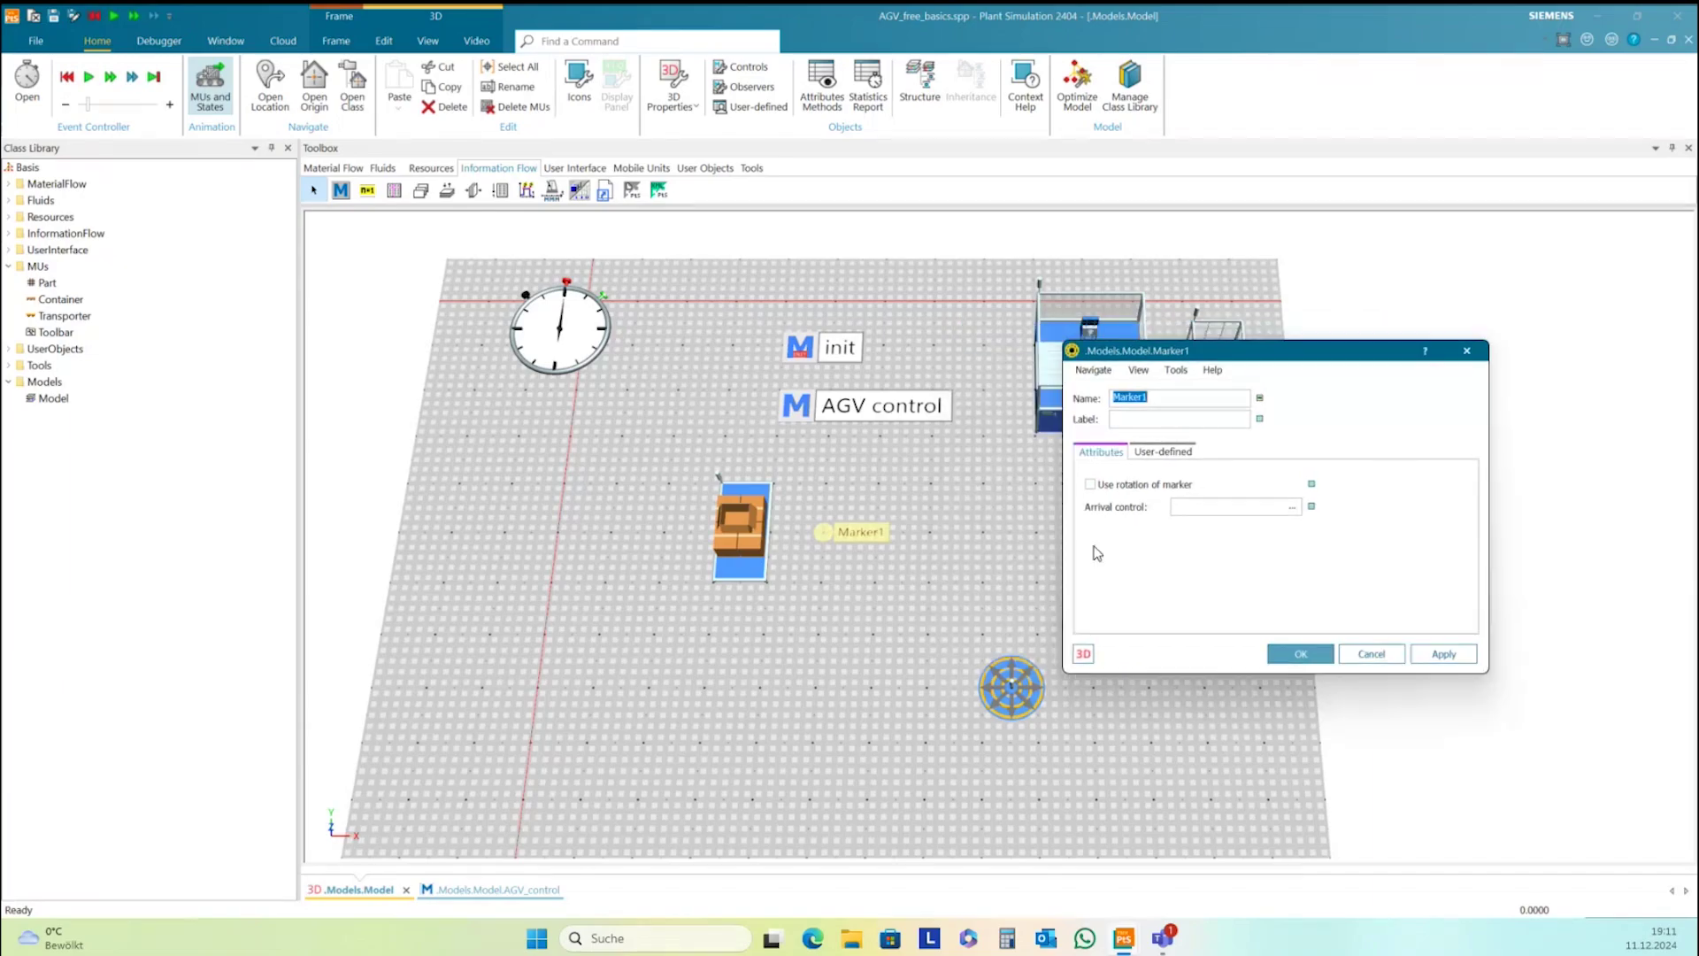
left_click(1092, 487)
left_click(1438, 659)
left_click(1323, 660)
Rotate Marker1 by 90 degrees and run the simulation to check how the AGV aligns there
left_click(825, 535)
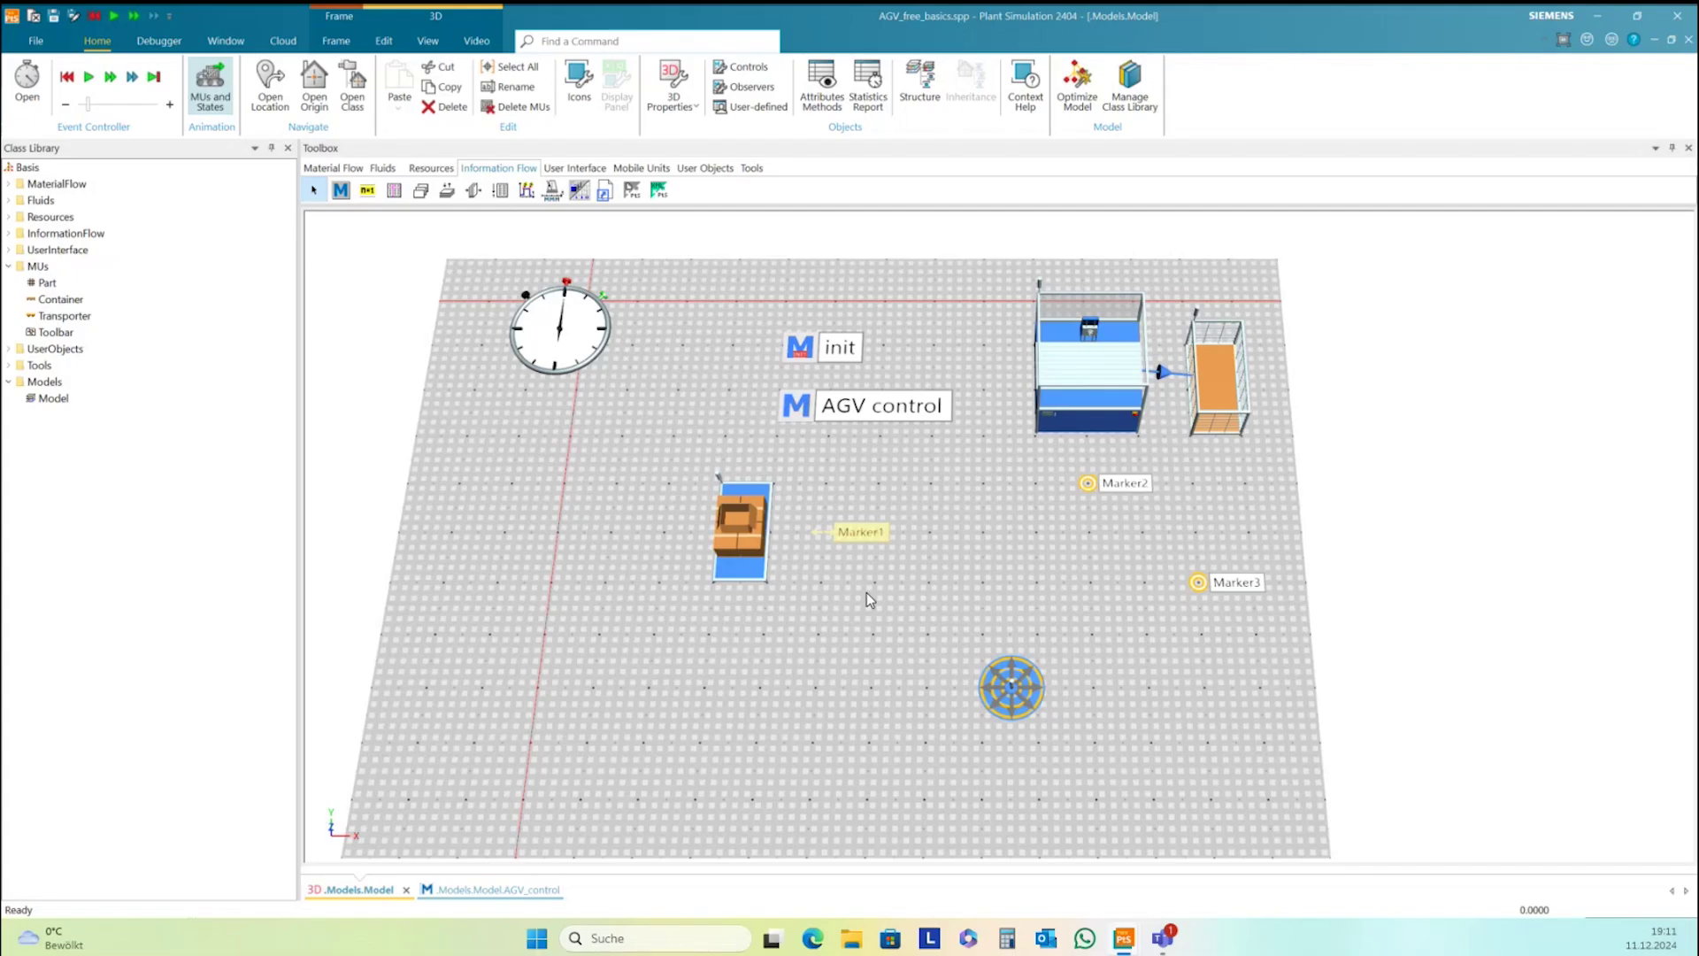
key("ctrl+t")
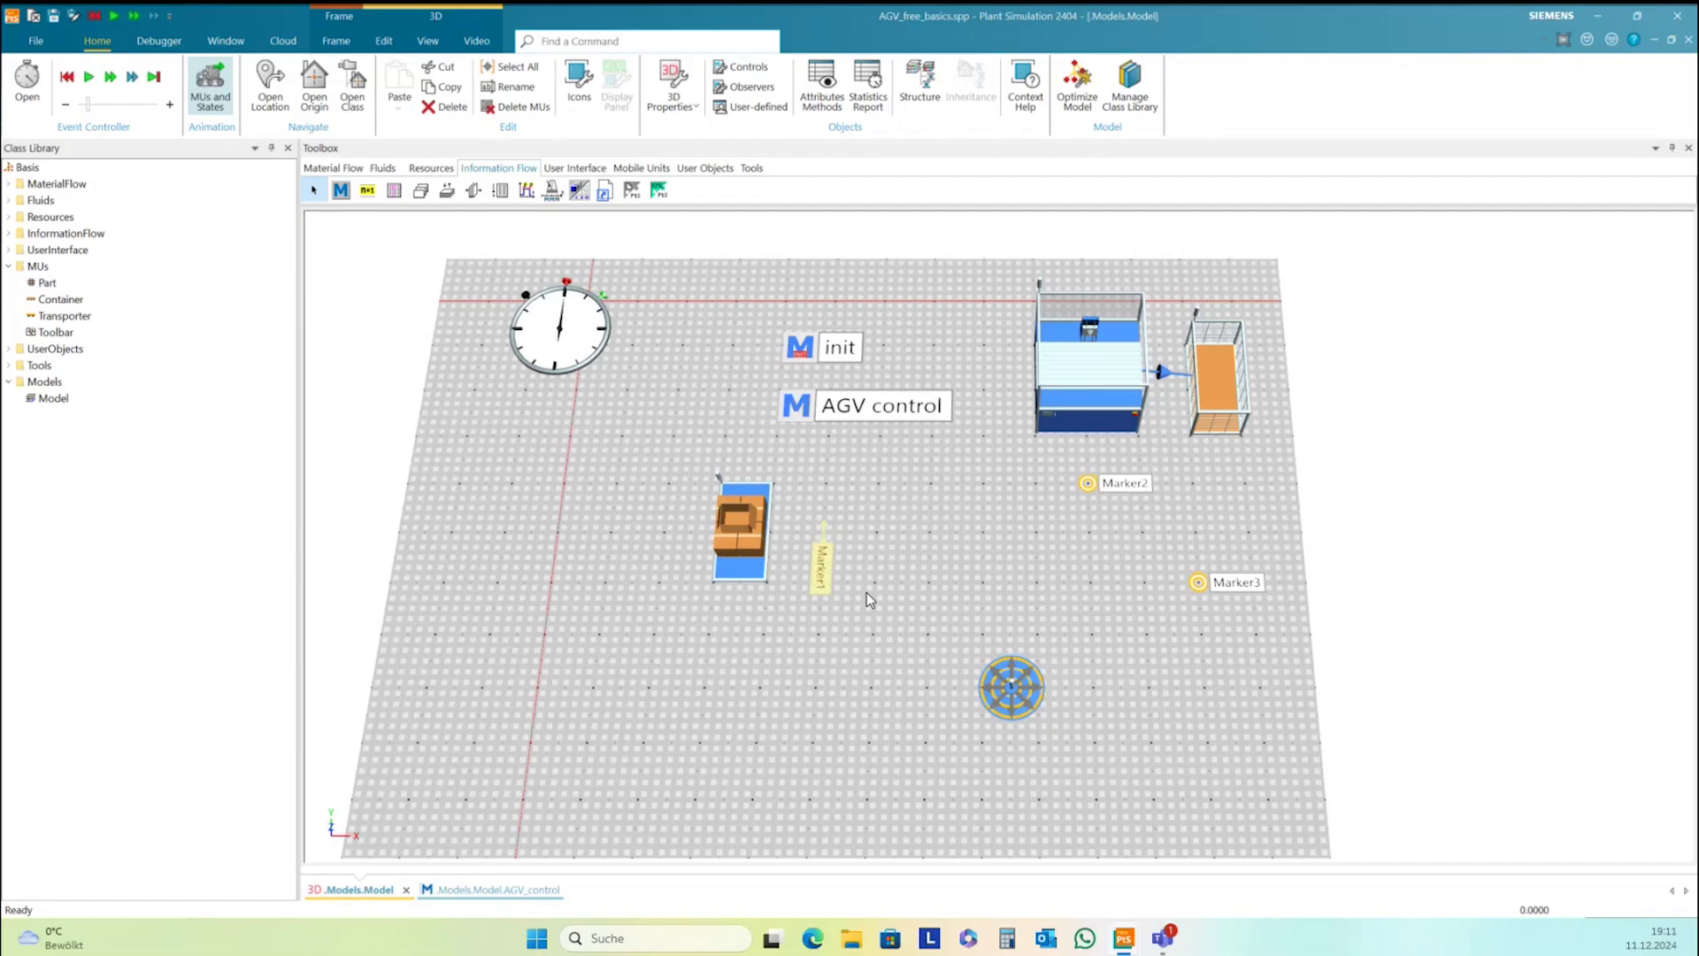
left_click(867, 592)
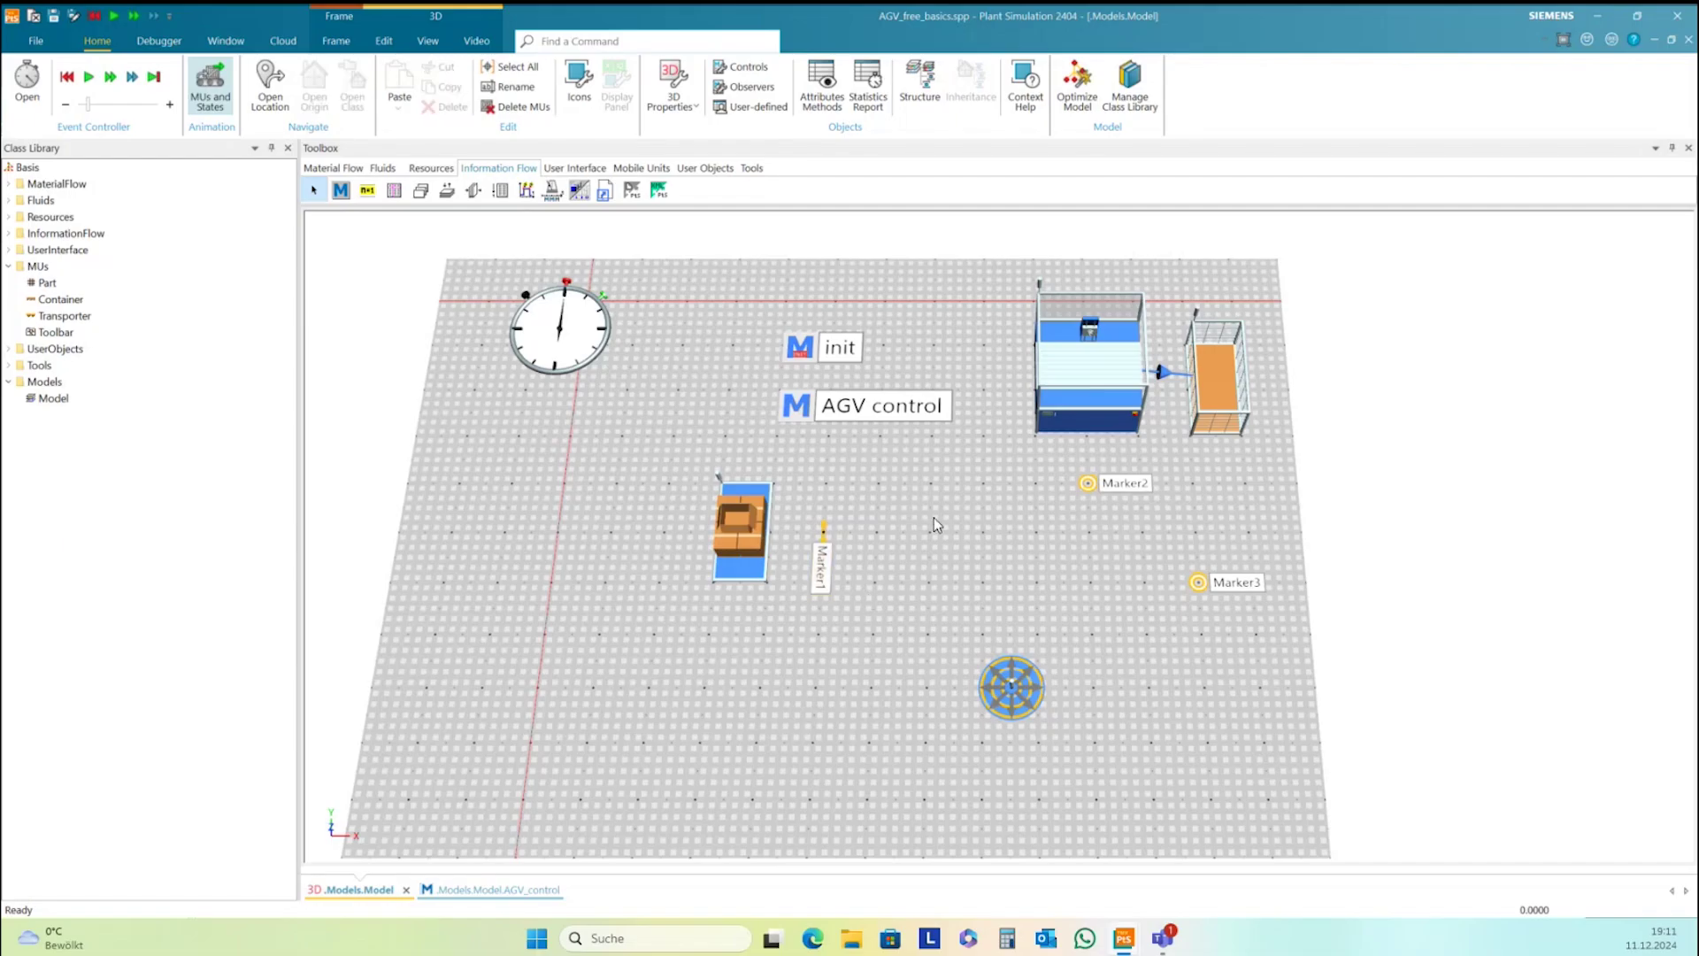
left_click(90, 78)
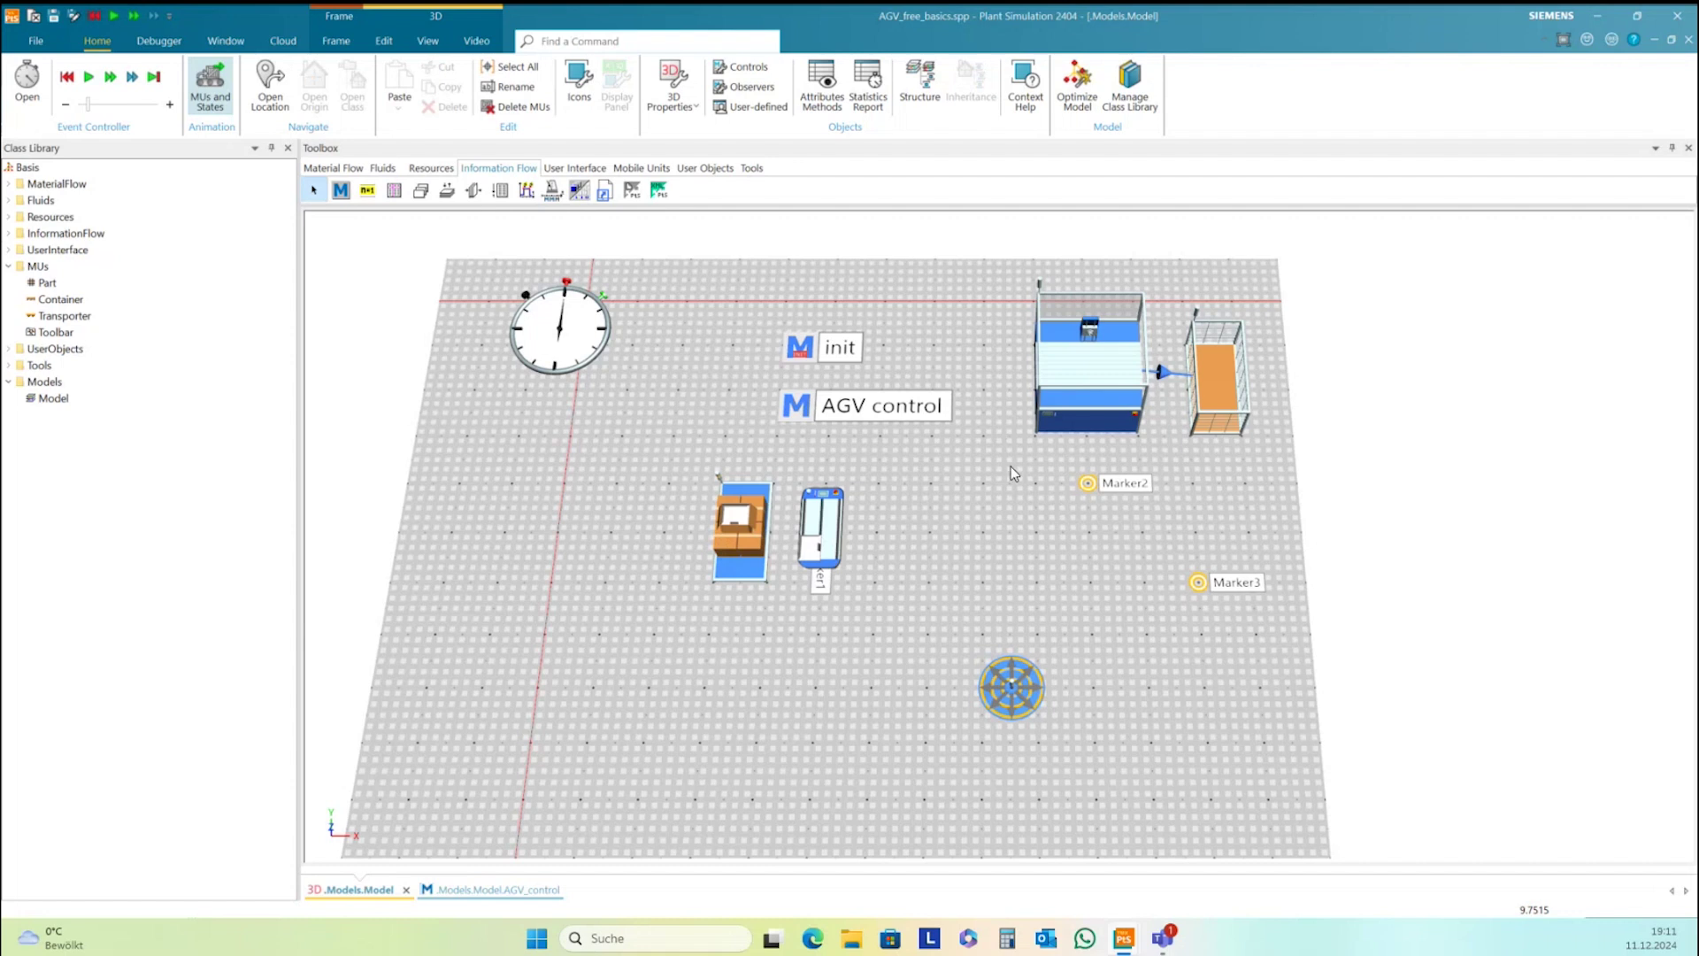
Enable the Use rotation of marker option for Marker2, apply it, and reset the simulation
left_click(1092, 488)
double_click(1092, 487)
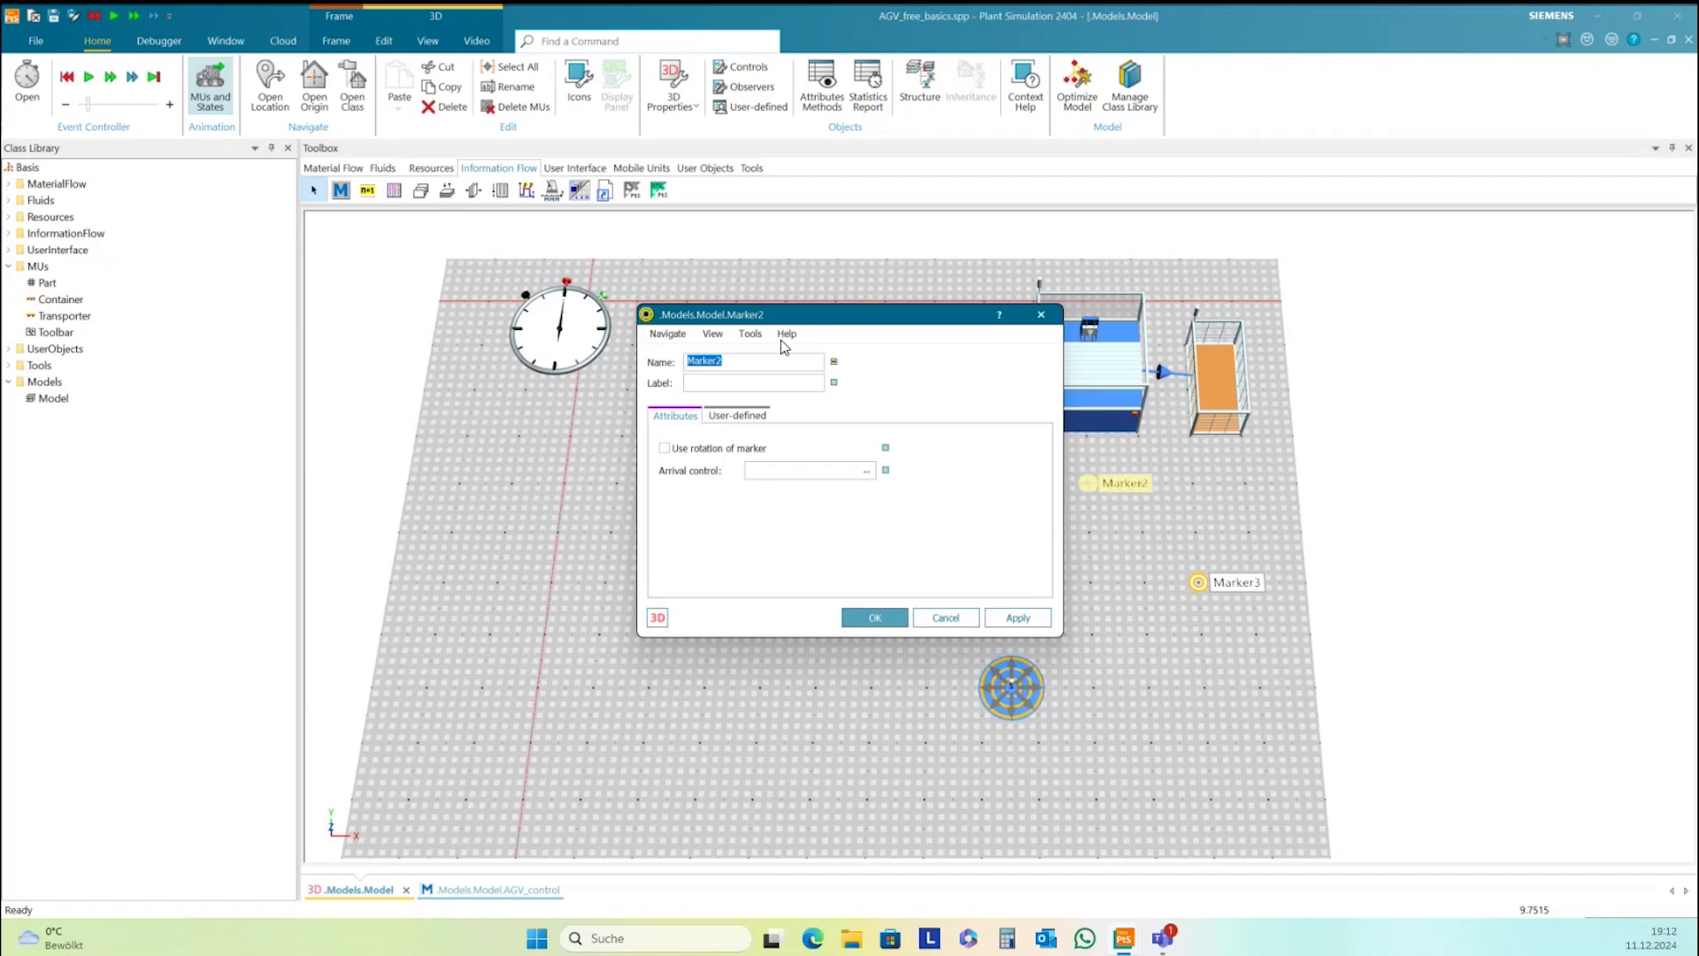
left_click_drag(839, 318, 835, 371)
left_click(661, 500)
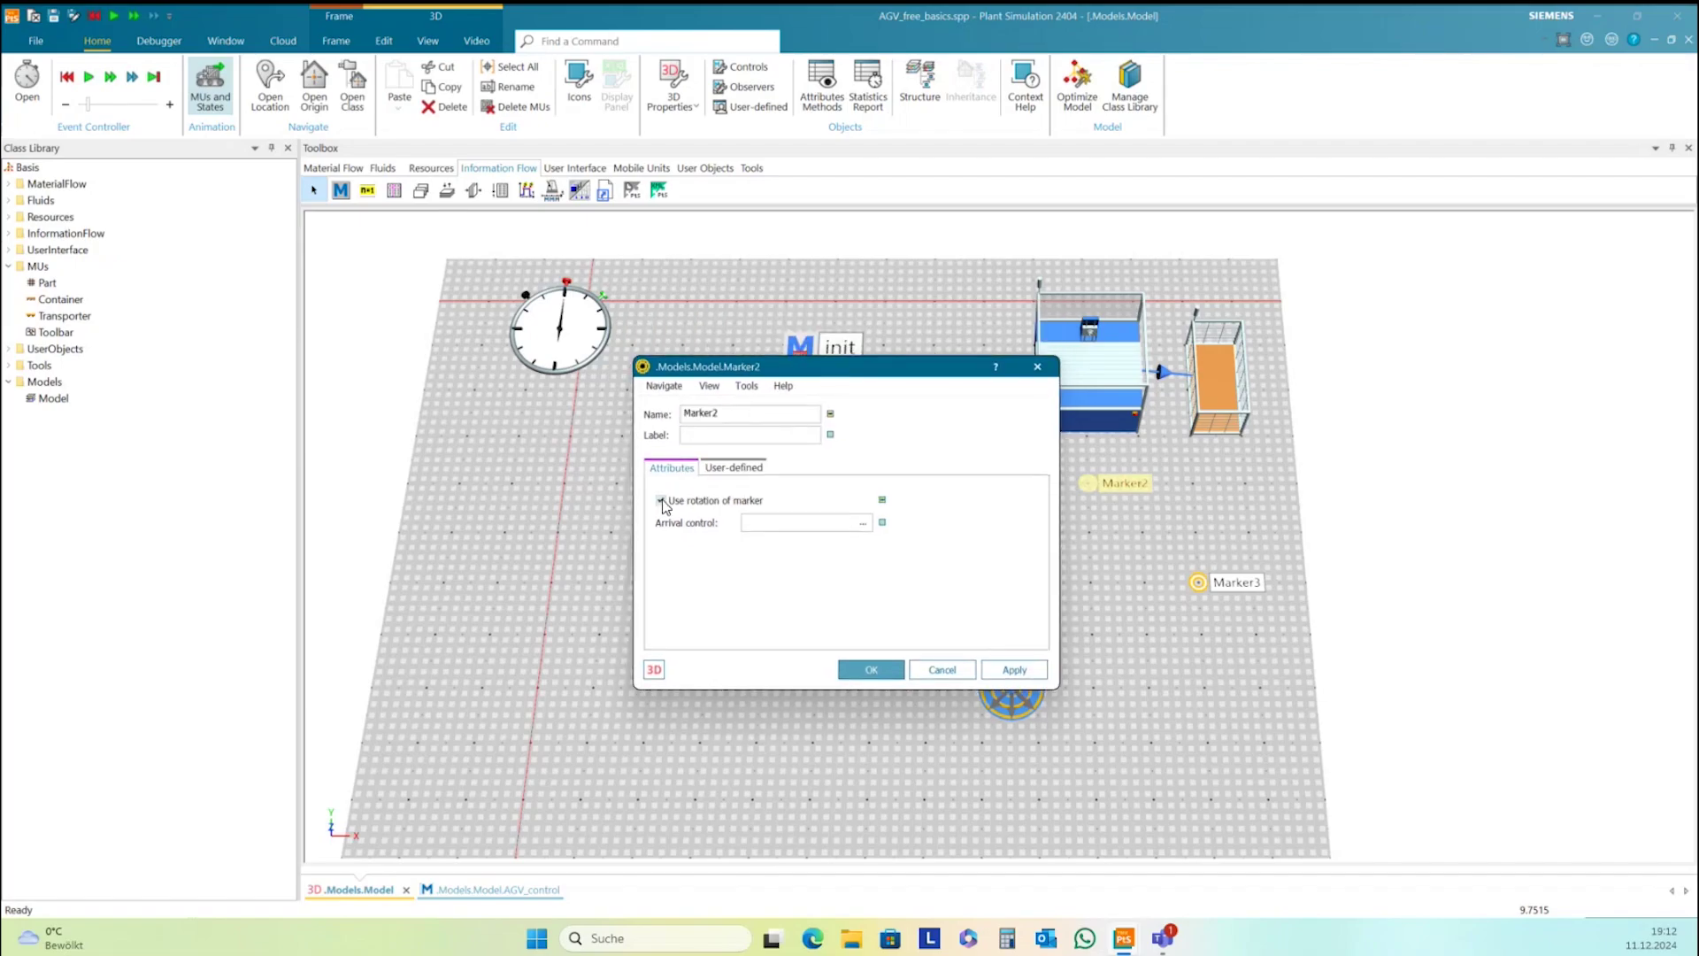
left_click(1037, 677)
left_click(892, 670)
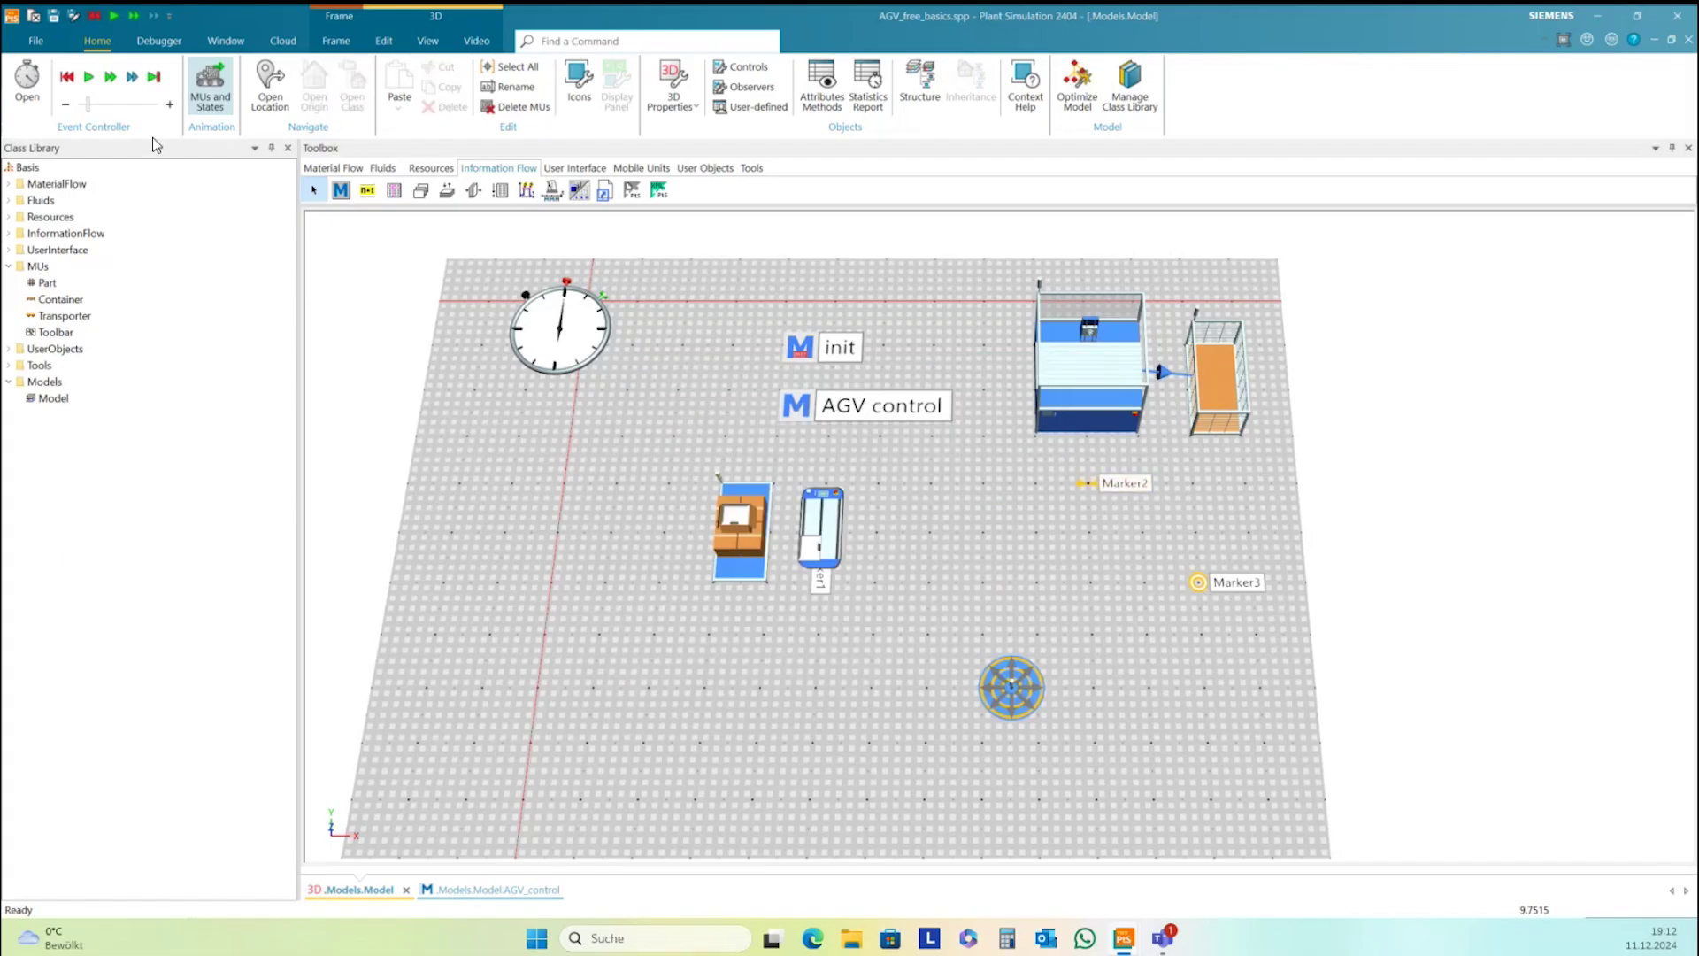
left_click(68, 77)
In AGV_control, copy the setRoute and waituntil lines below the load statement and change the copied destination to Marker2
double_click(793, 413)
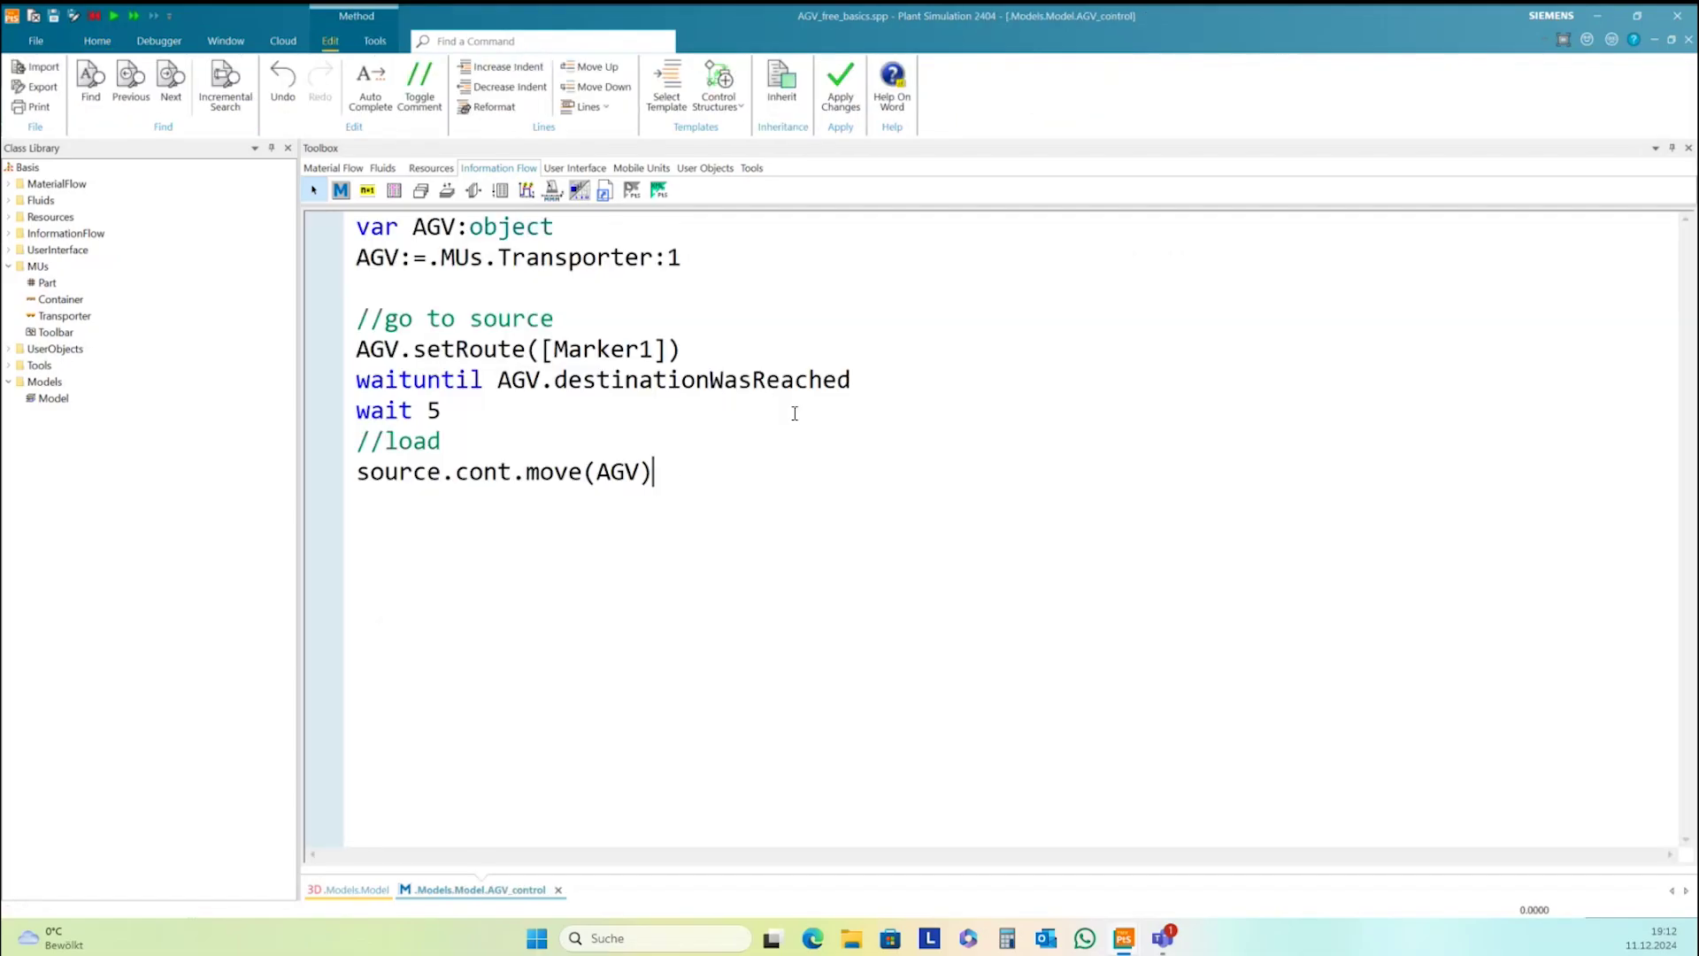
key("Return")
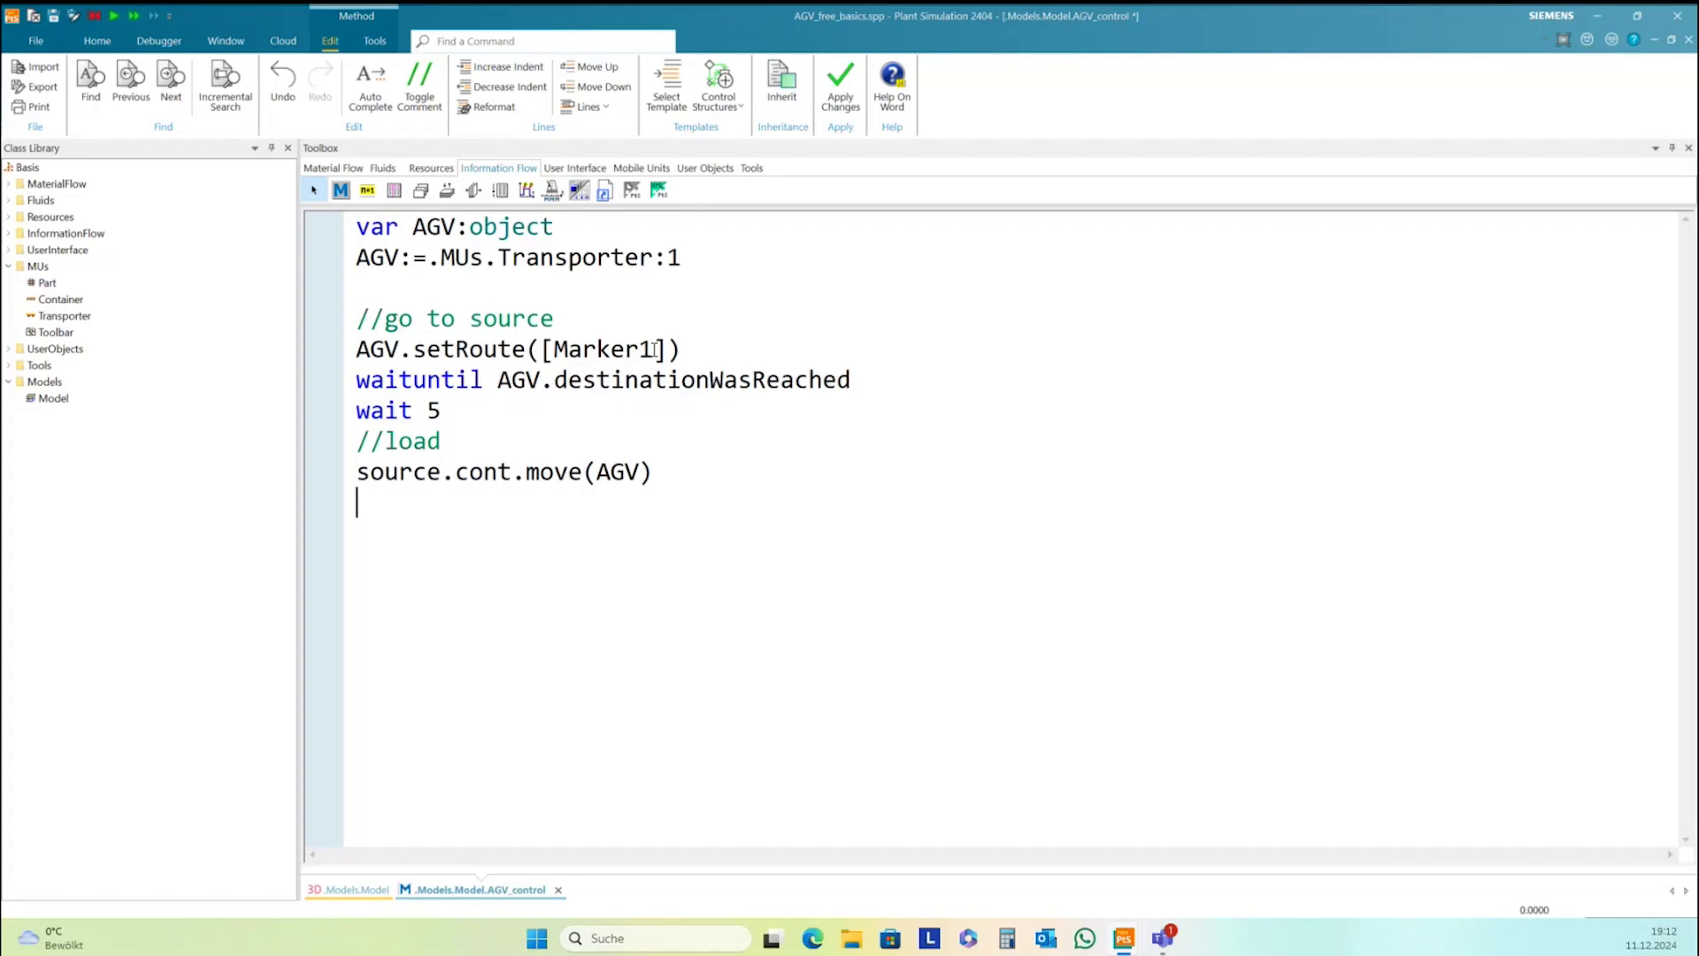
left_click_drag(356, 350, 858, 384)
key("ctrl+c")
left_click(446, 512)
key("ctrl+v")
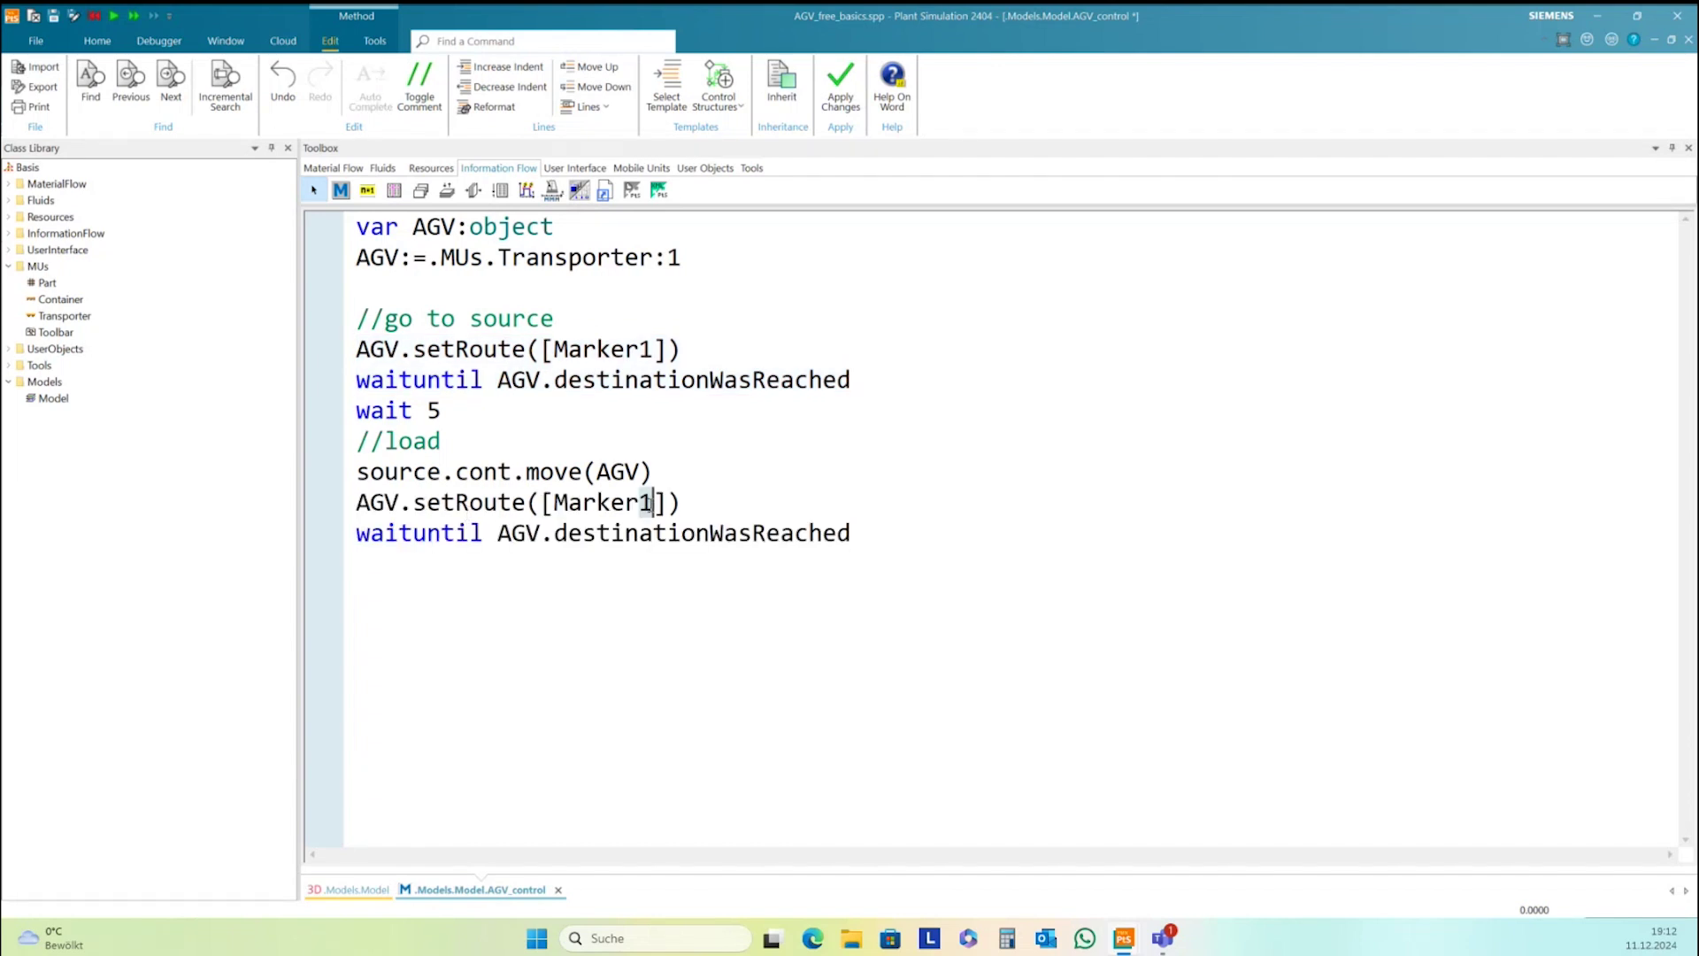
type("2")
left_click(899, 529)
key("Return")
type("//wait")
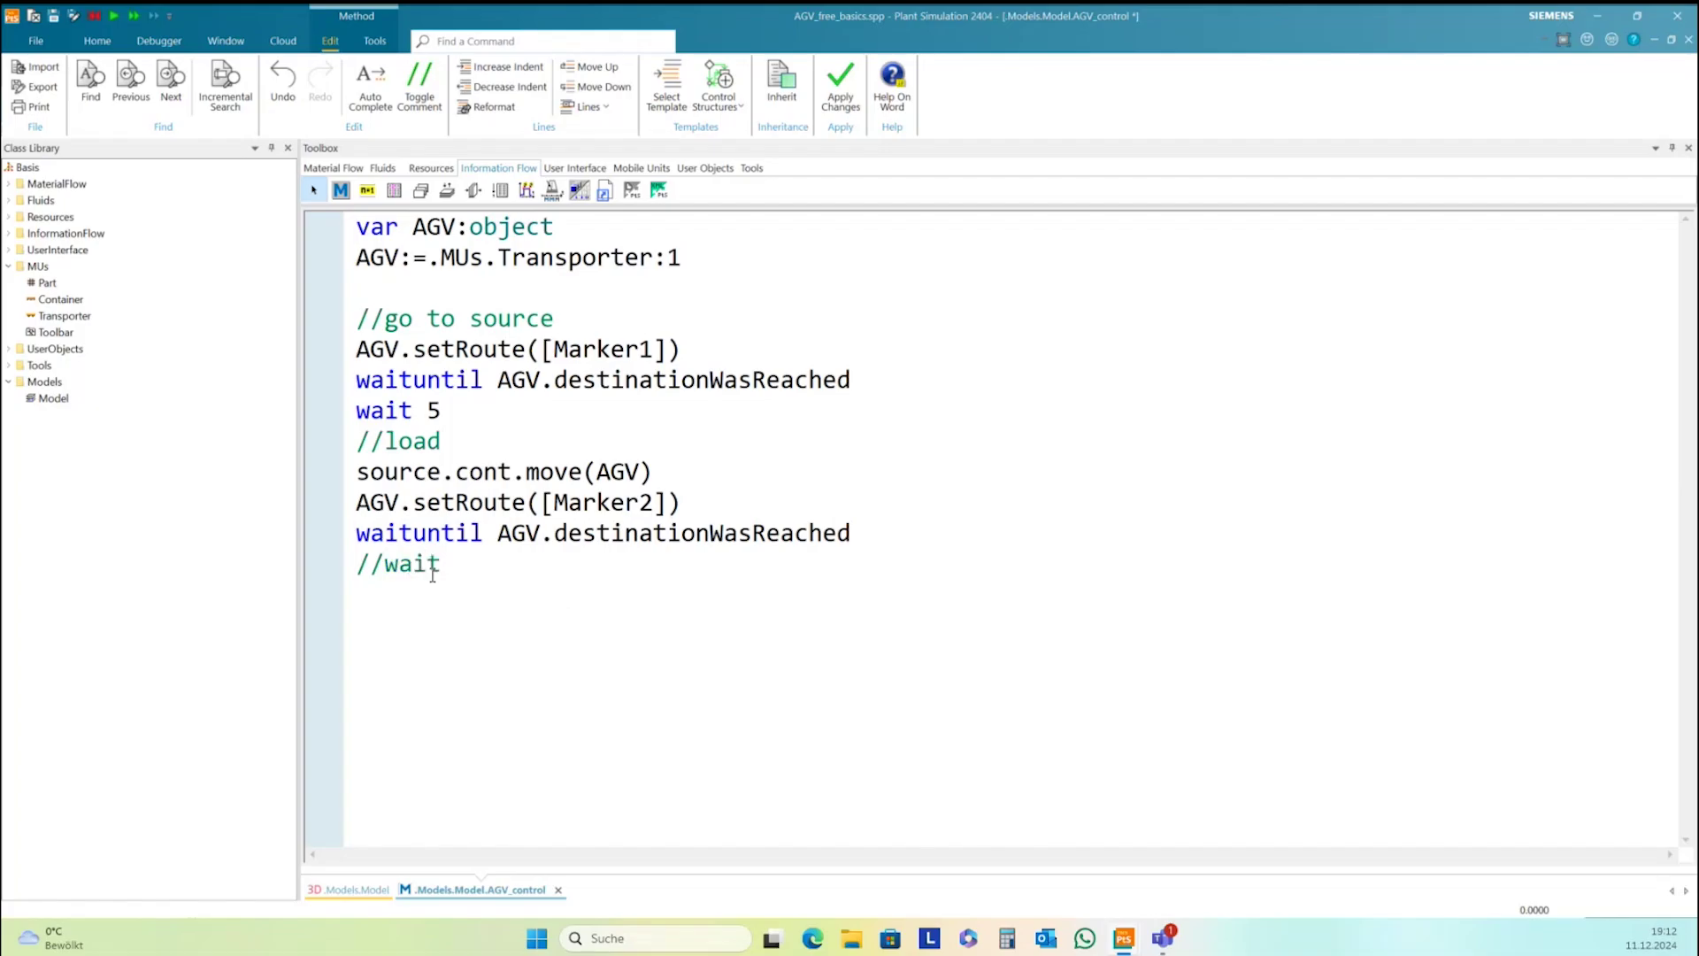
key("BackSpace")
key("BackSpace")
key("BackSpace")
key("BackSpace")
key("BackSpace")
key("BackSpace")
key("BackSpace")
Below a blank line, add wait 5 and the unloading statement AGV.cont.move(station)
key("Return")
type("wait 5")
key("Return")
type("AGV")
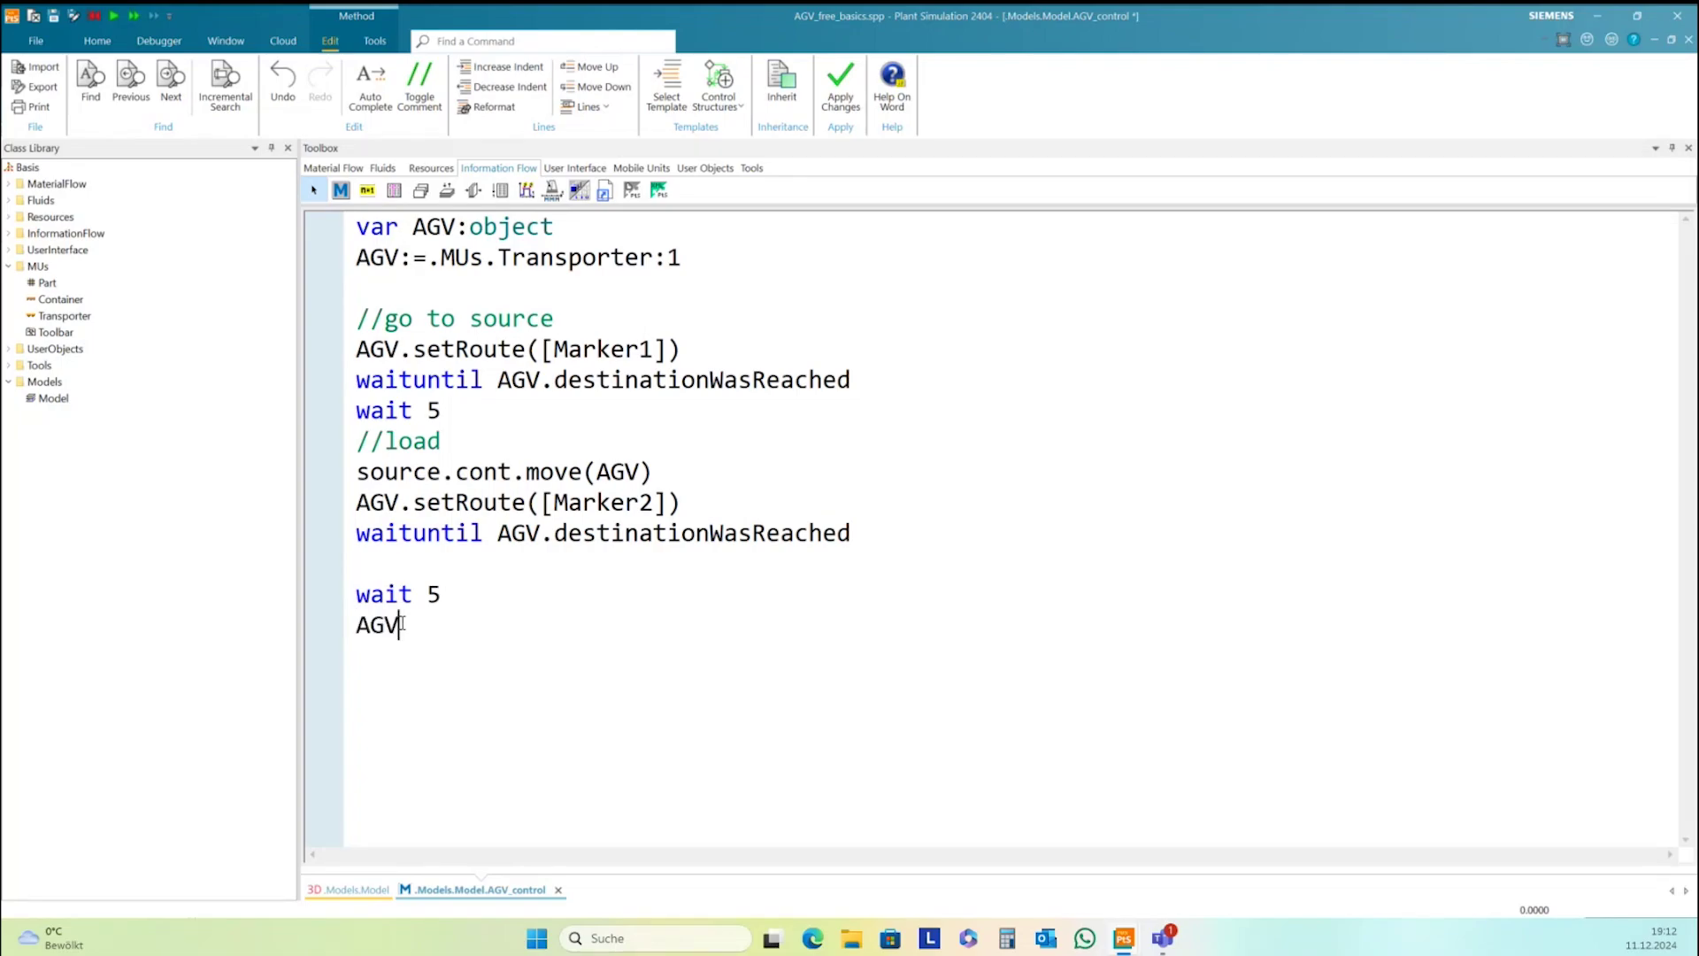
type(".cont.move(")
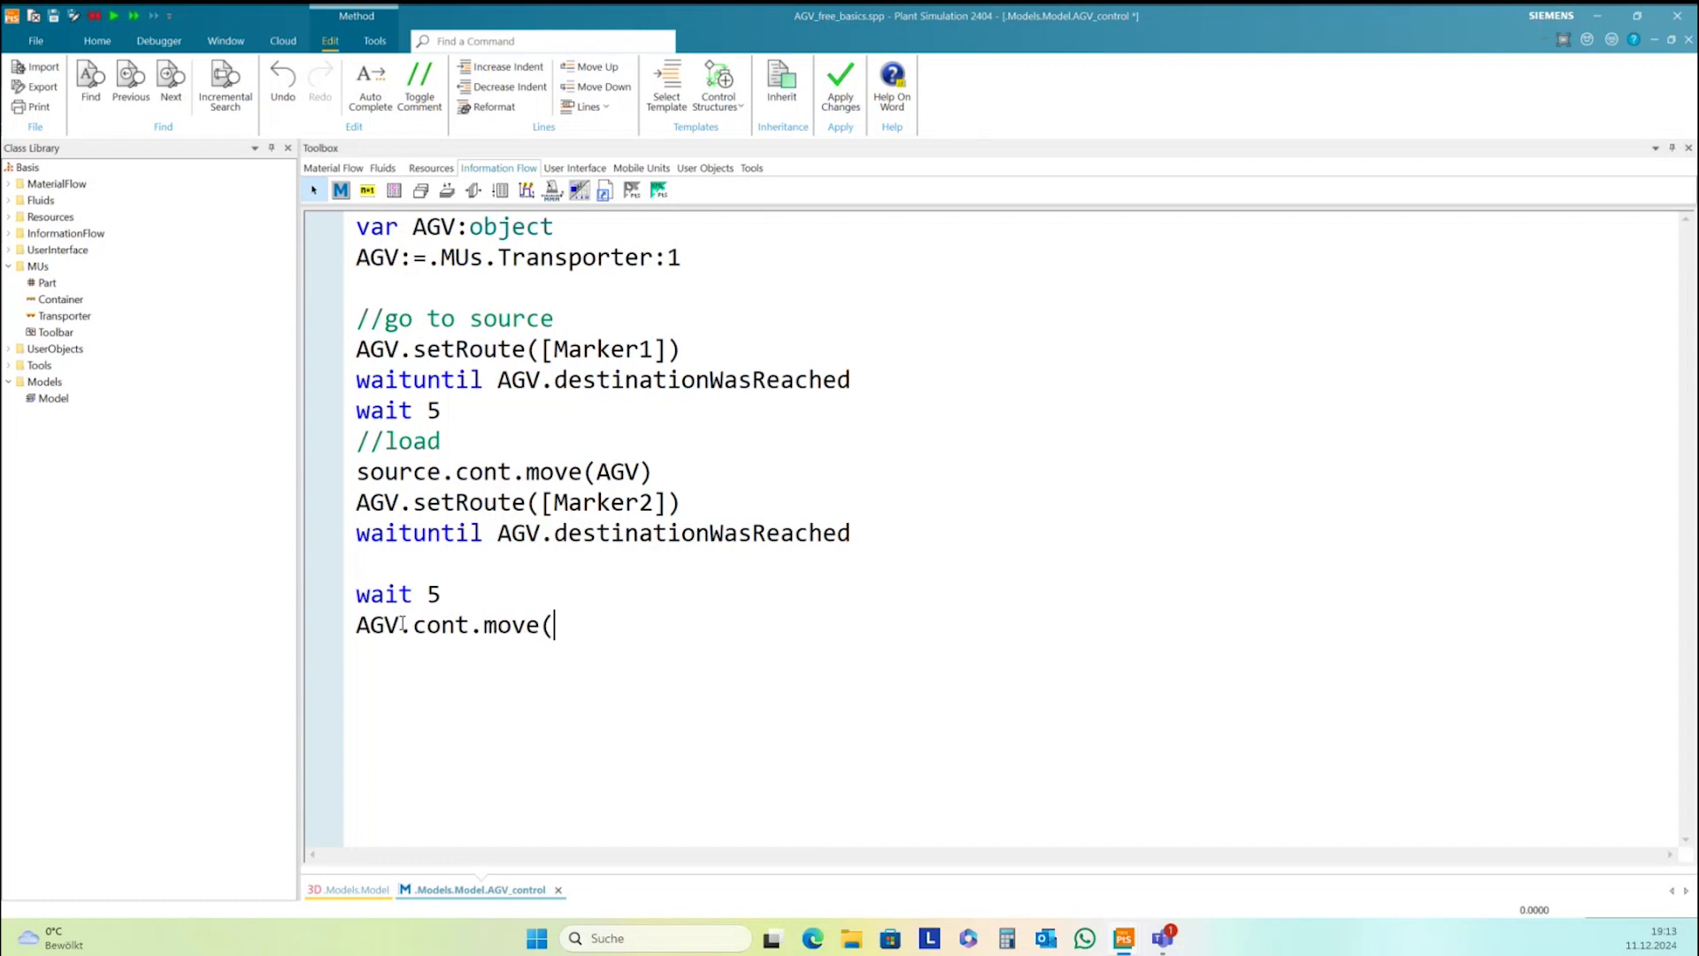
type("station)")
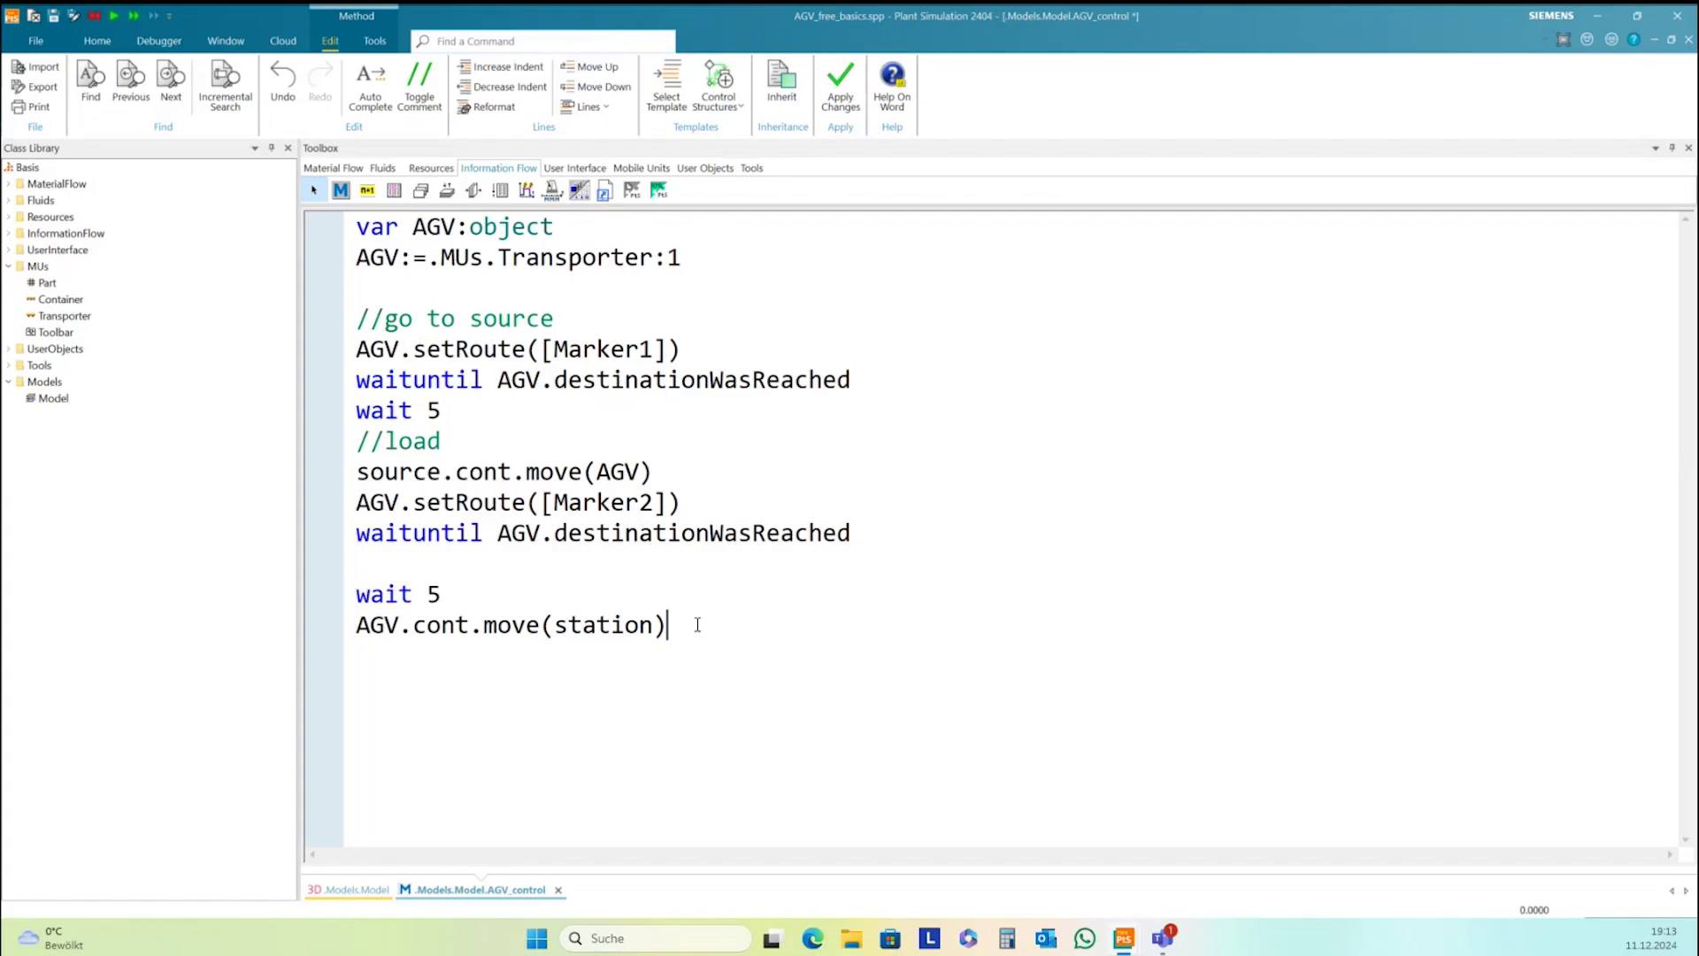
Add the comment //drive back to the AGV pool below the unloading statement
key("Return")
type("//drive bac")
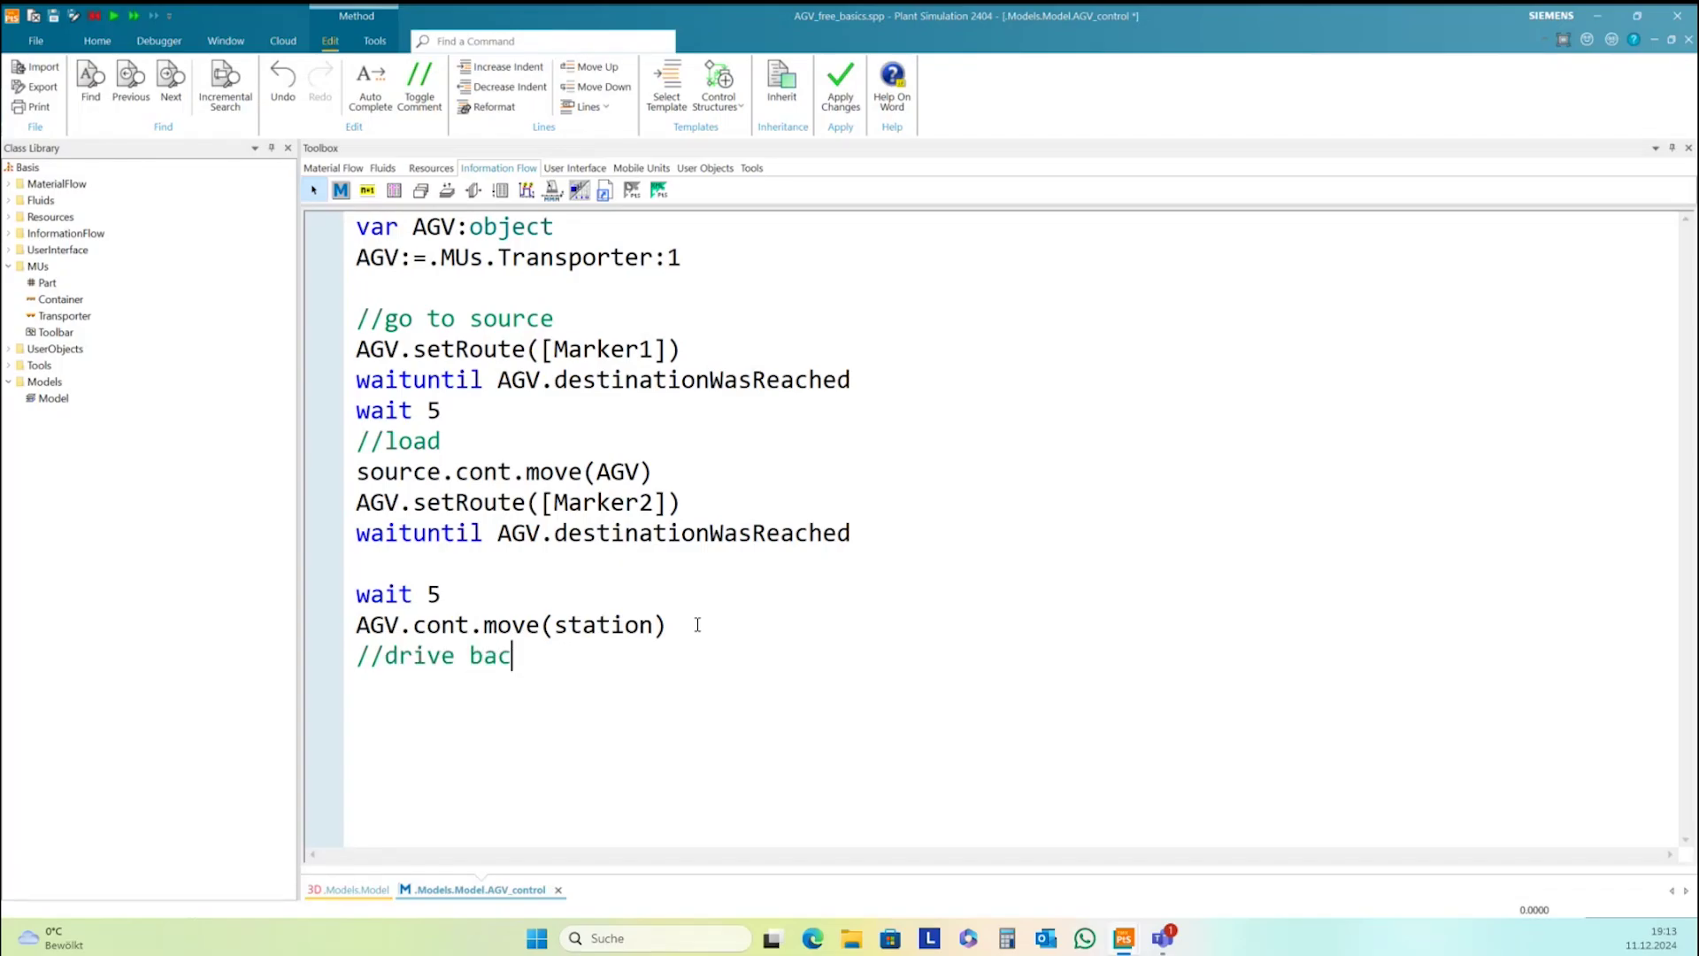
type("k to the AGV pool")
key("Return")
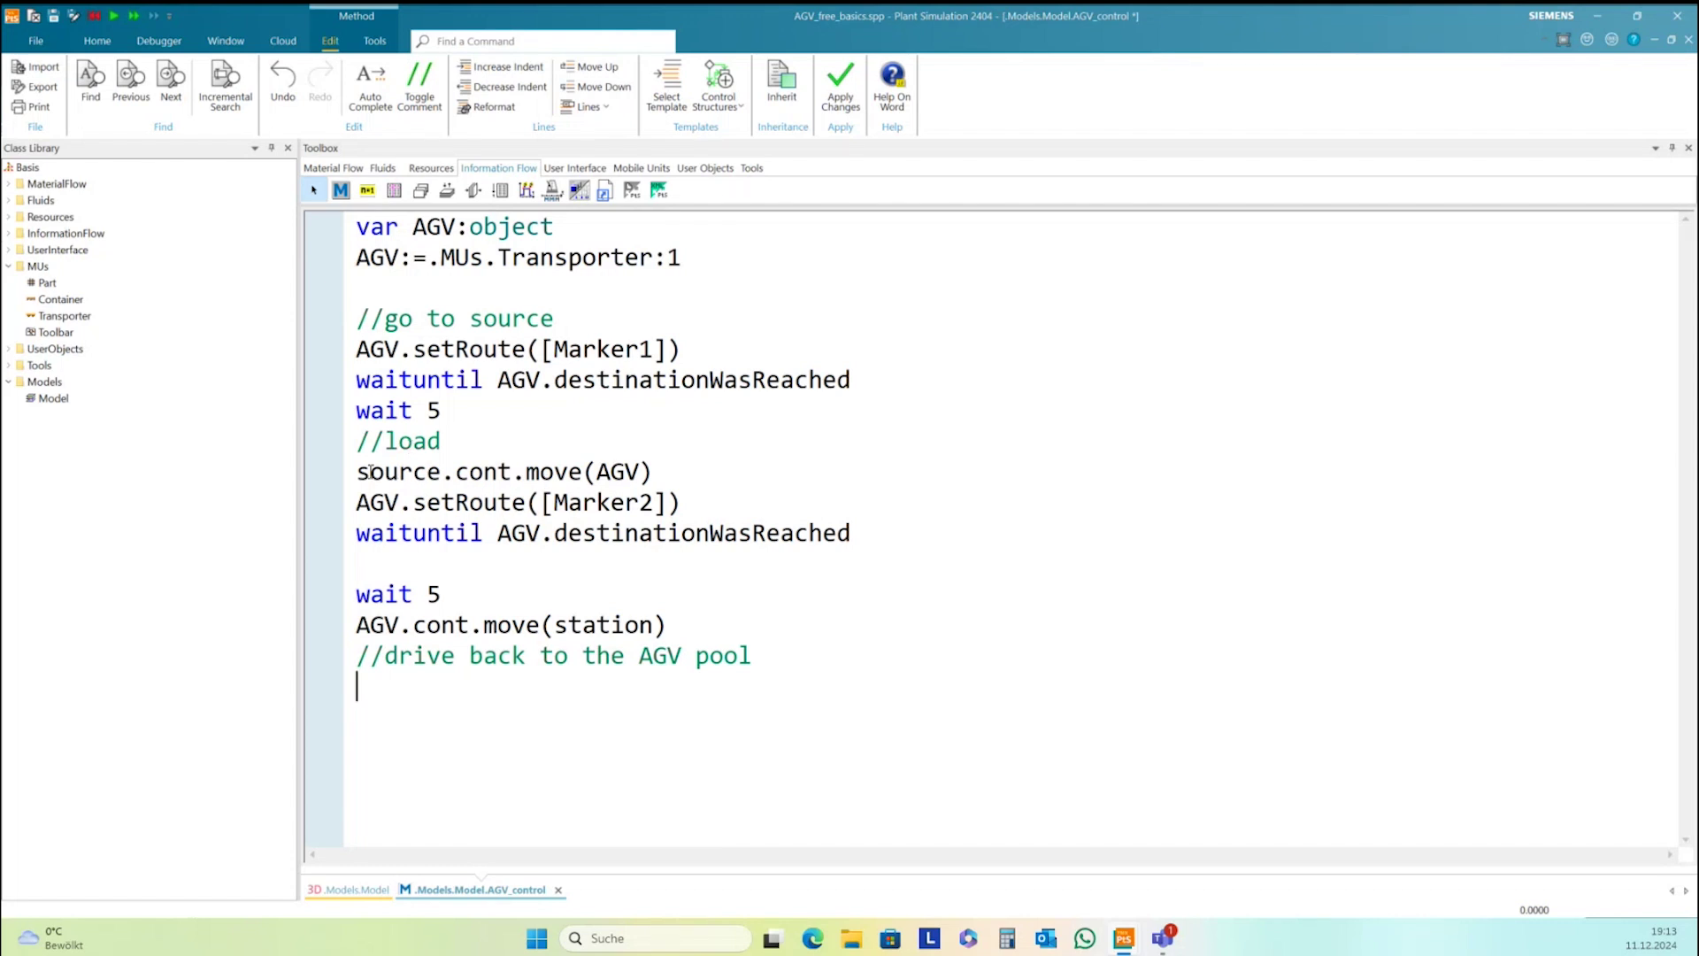
Copy the Marker2 setRoute and waituntil lines below the comment and change the copied route to [Marker3,AGVPool]
left_click_drag(355, 505, 884, 540)
key("ctrl+c")
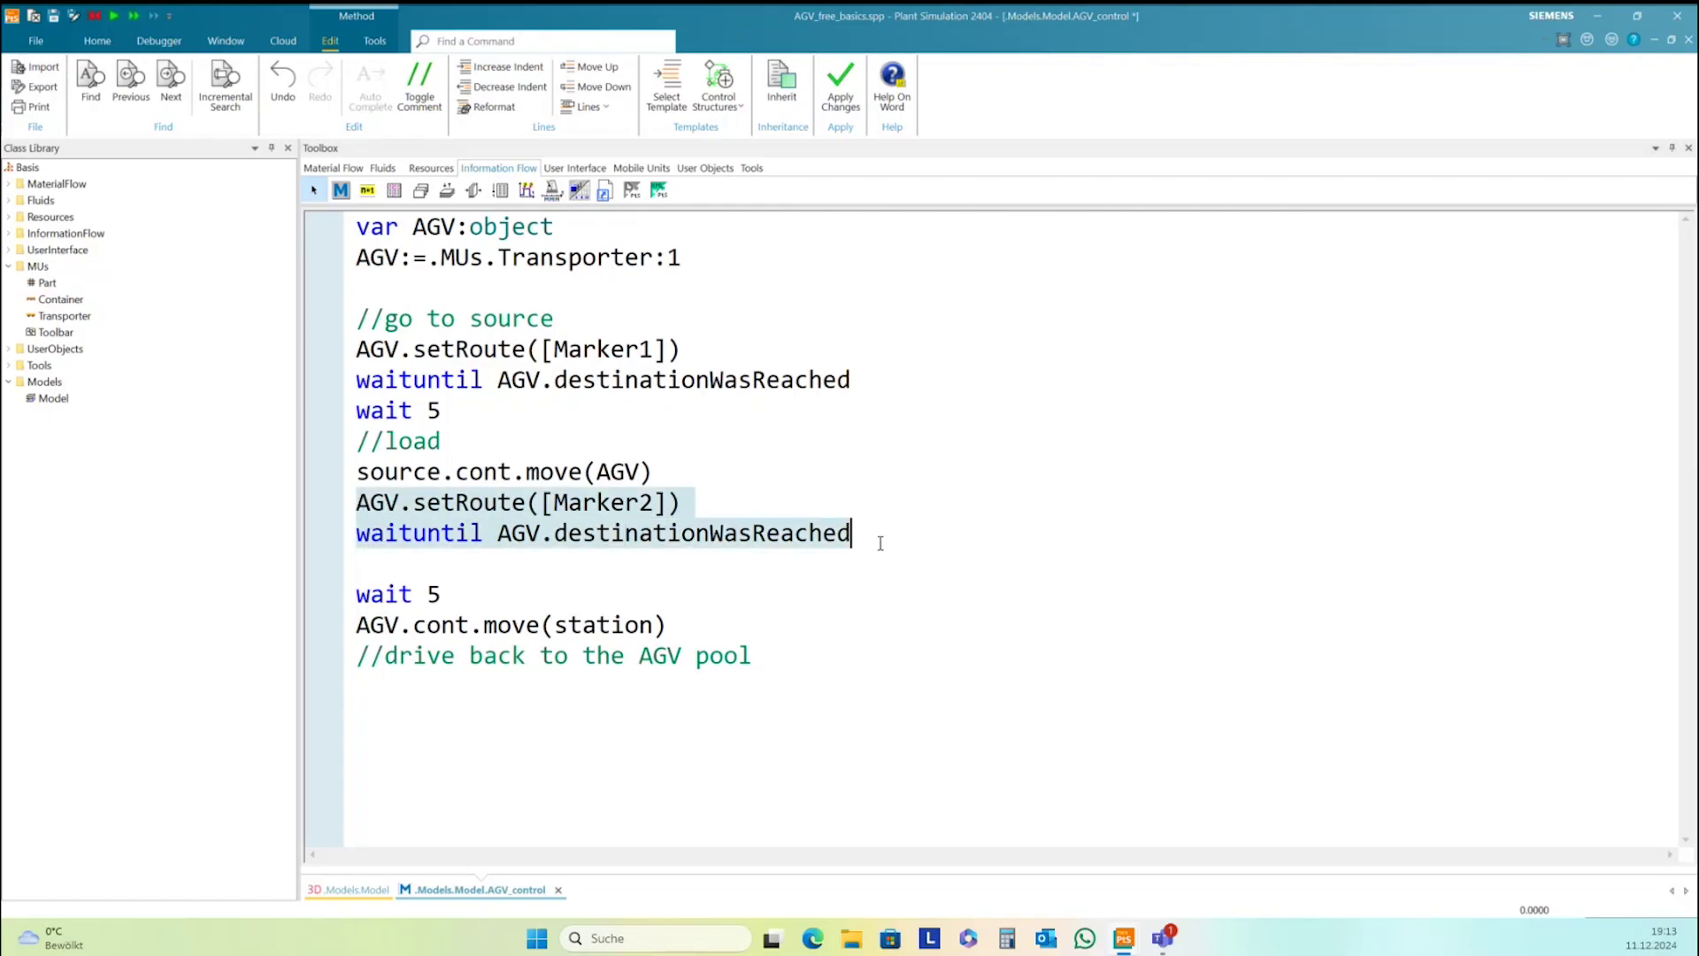
left_click(425, 688)
key("ctrl+v")
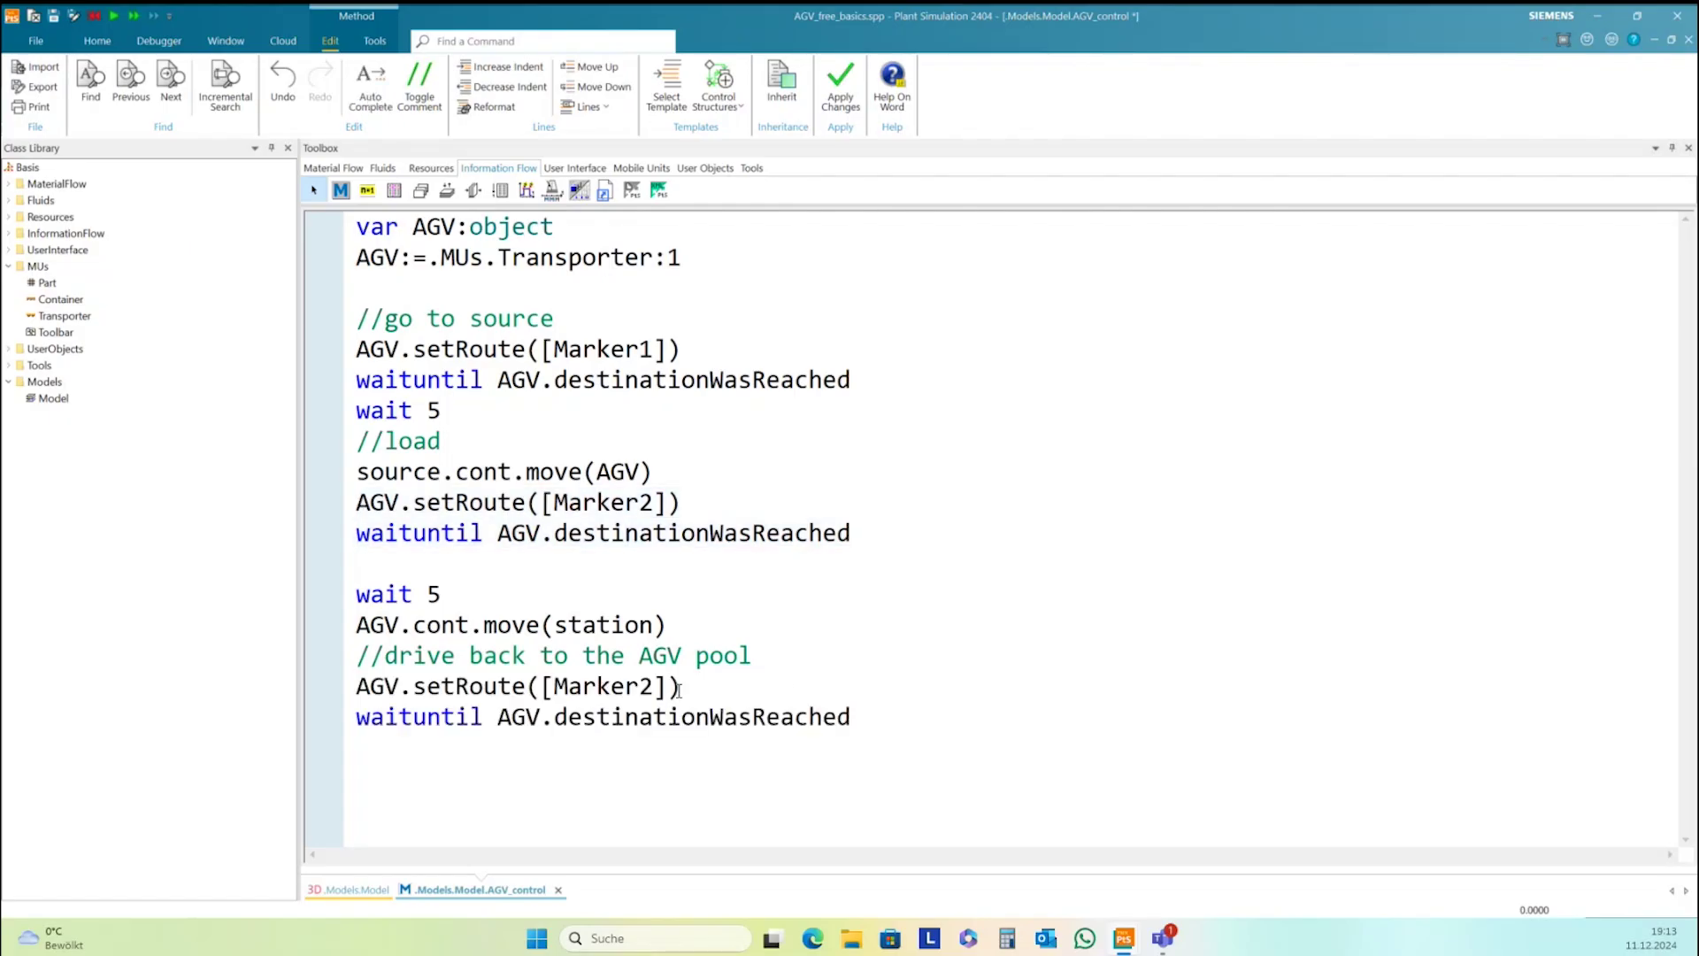
left_click_drag(641, 687, 655, 687)
type("3,AGV")
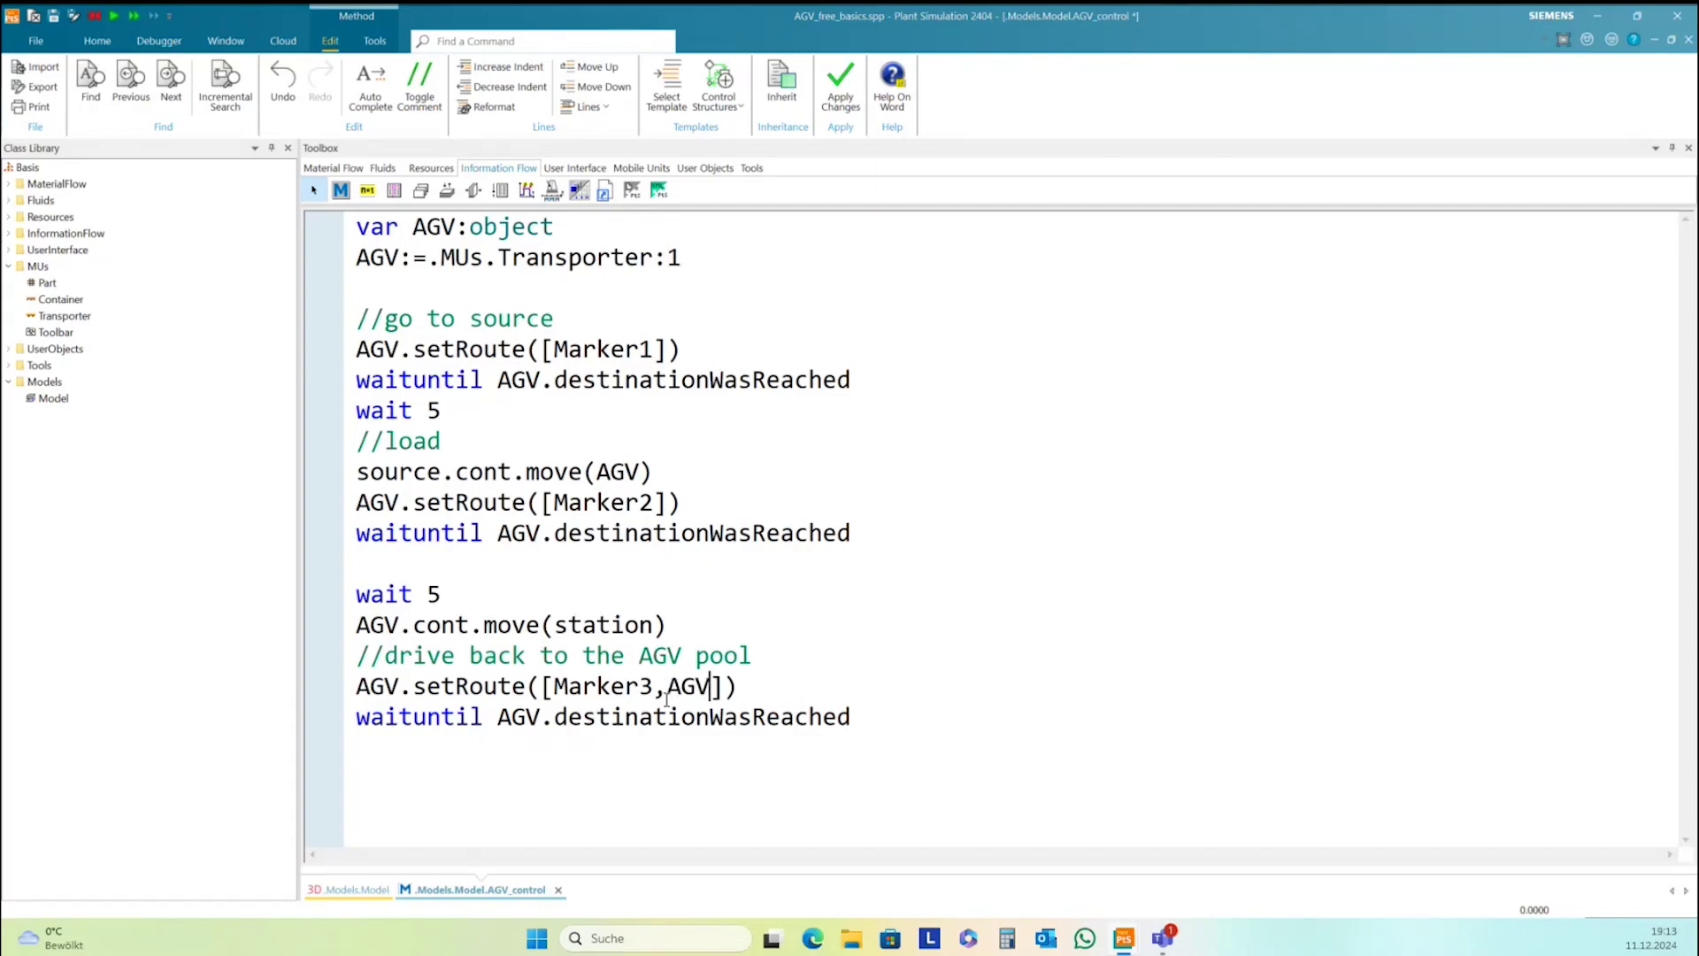
type("Pool")
At the end, add the comment //start again and the statement self.executeNewCallChain, and apply the changes to AGV_control
left_click(811, 708)
key("End")
key("Return")
type("//start ")
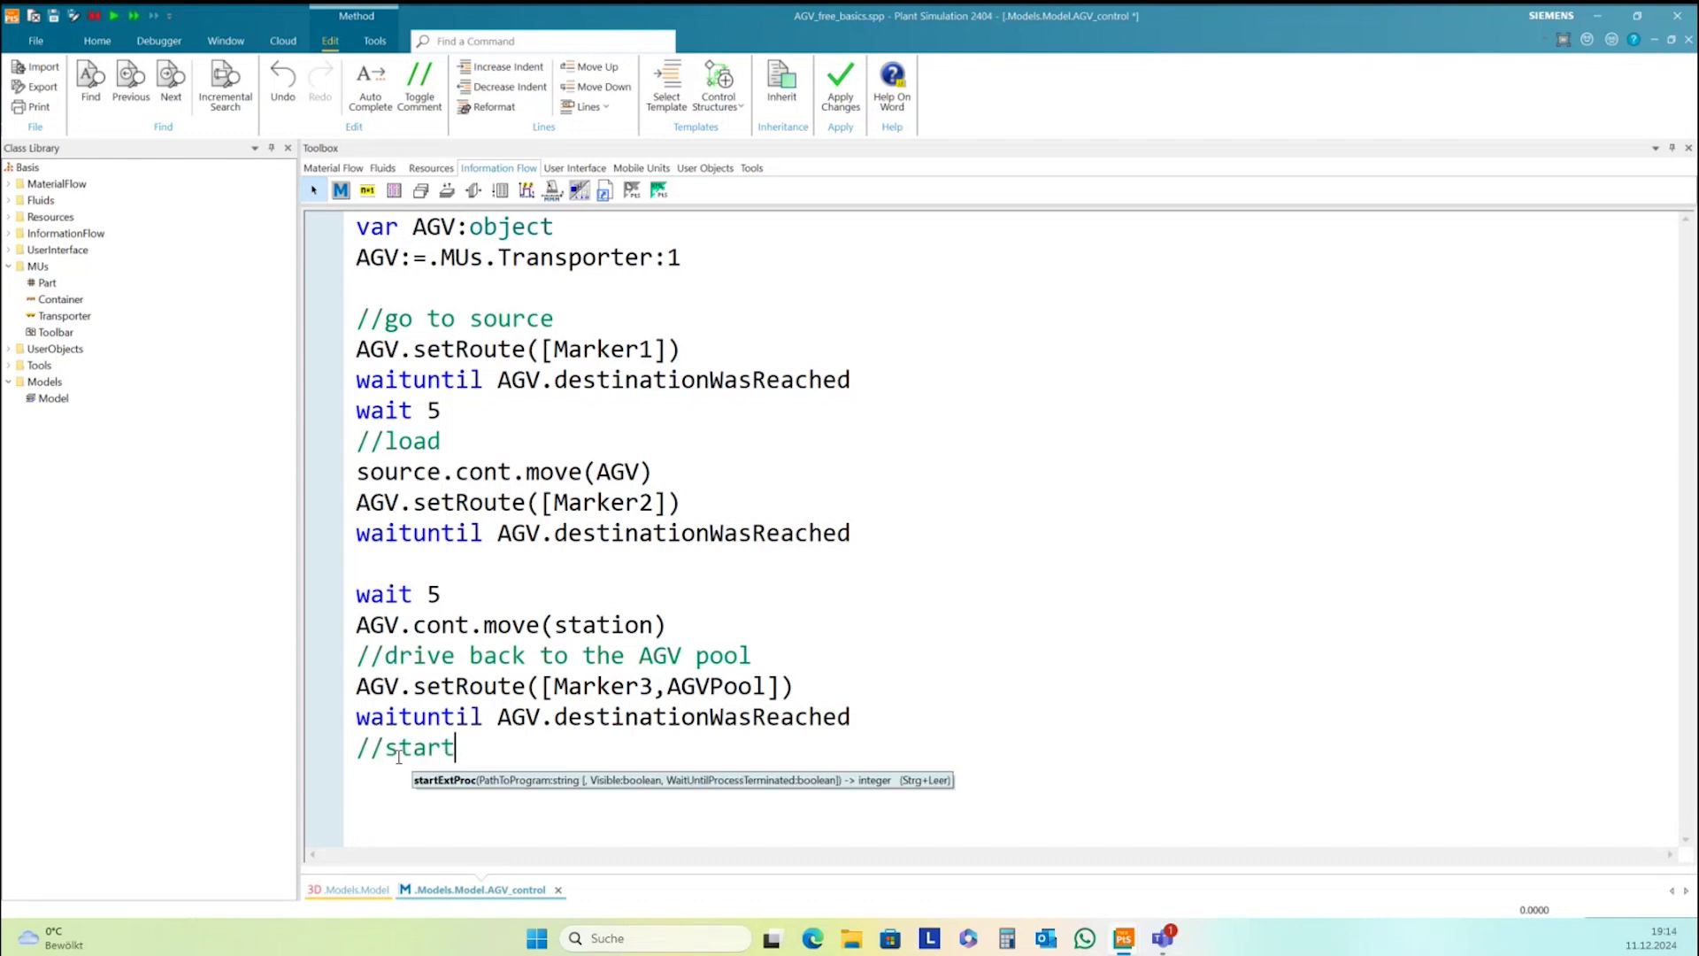
type("a")
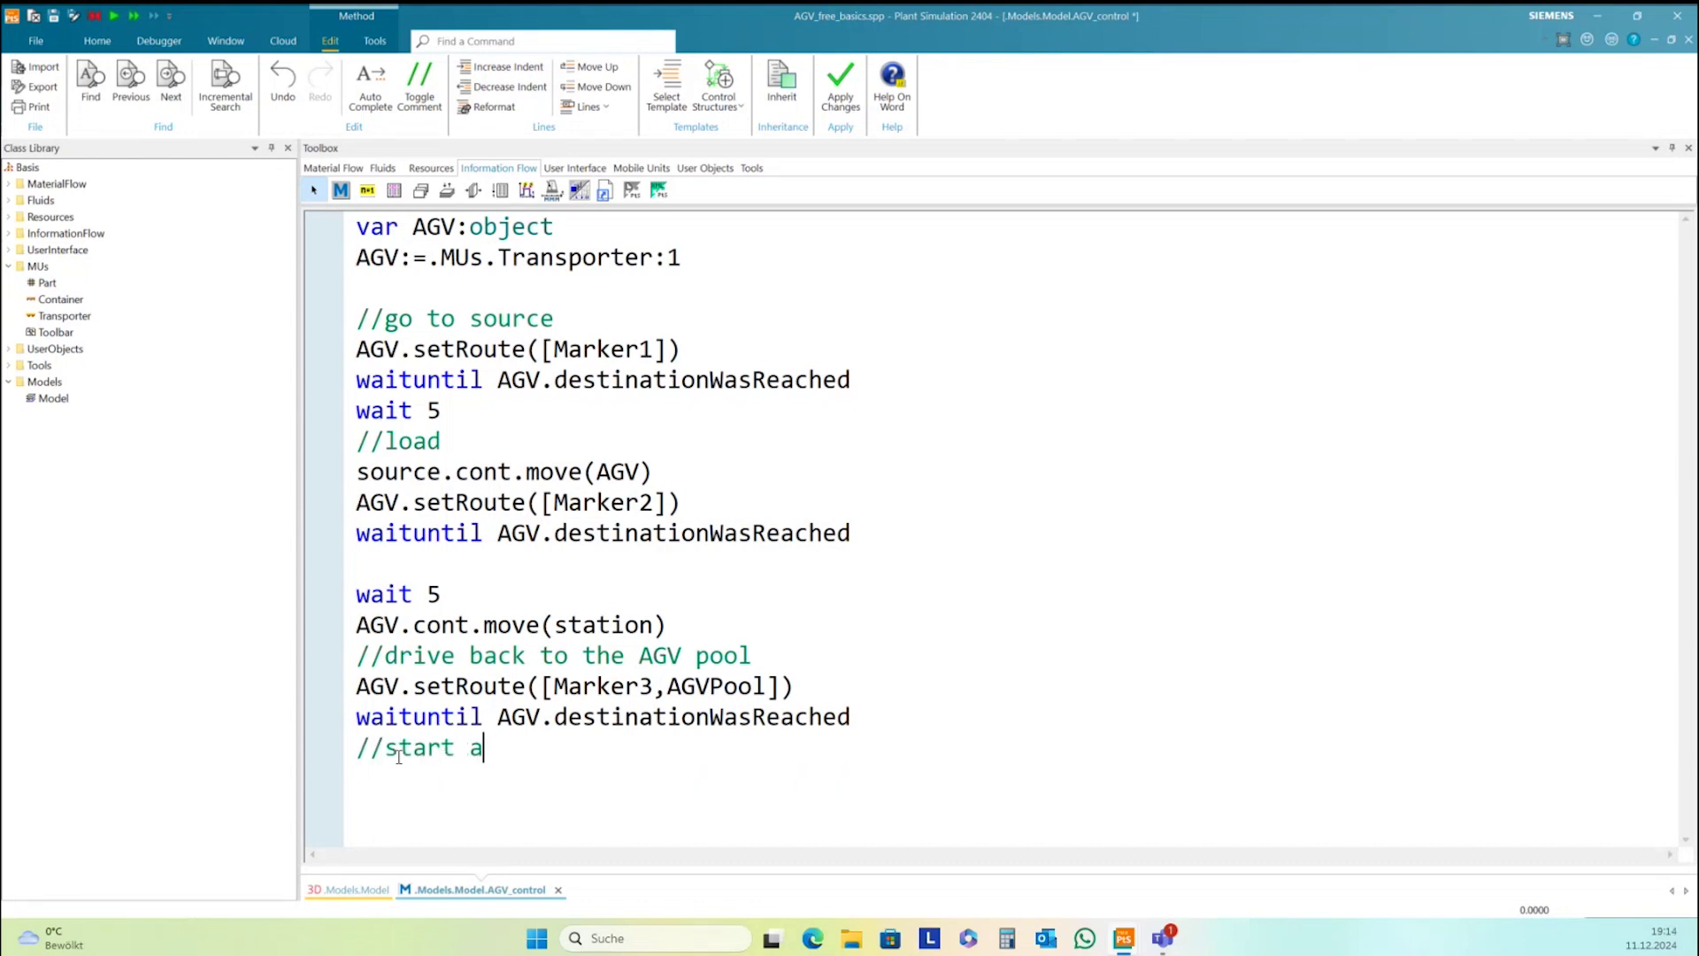
type("gain")
key("Return")
type("self.")
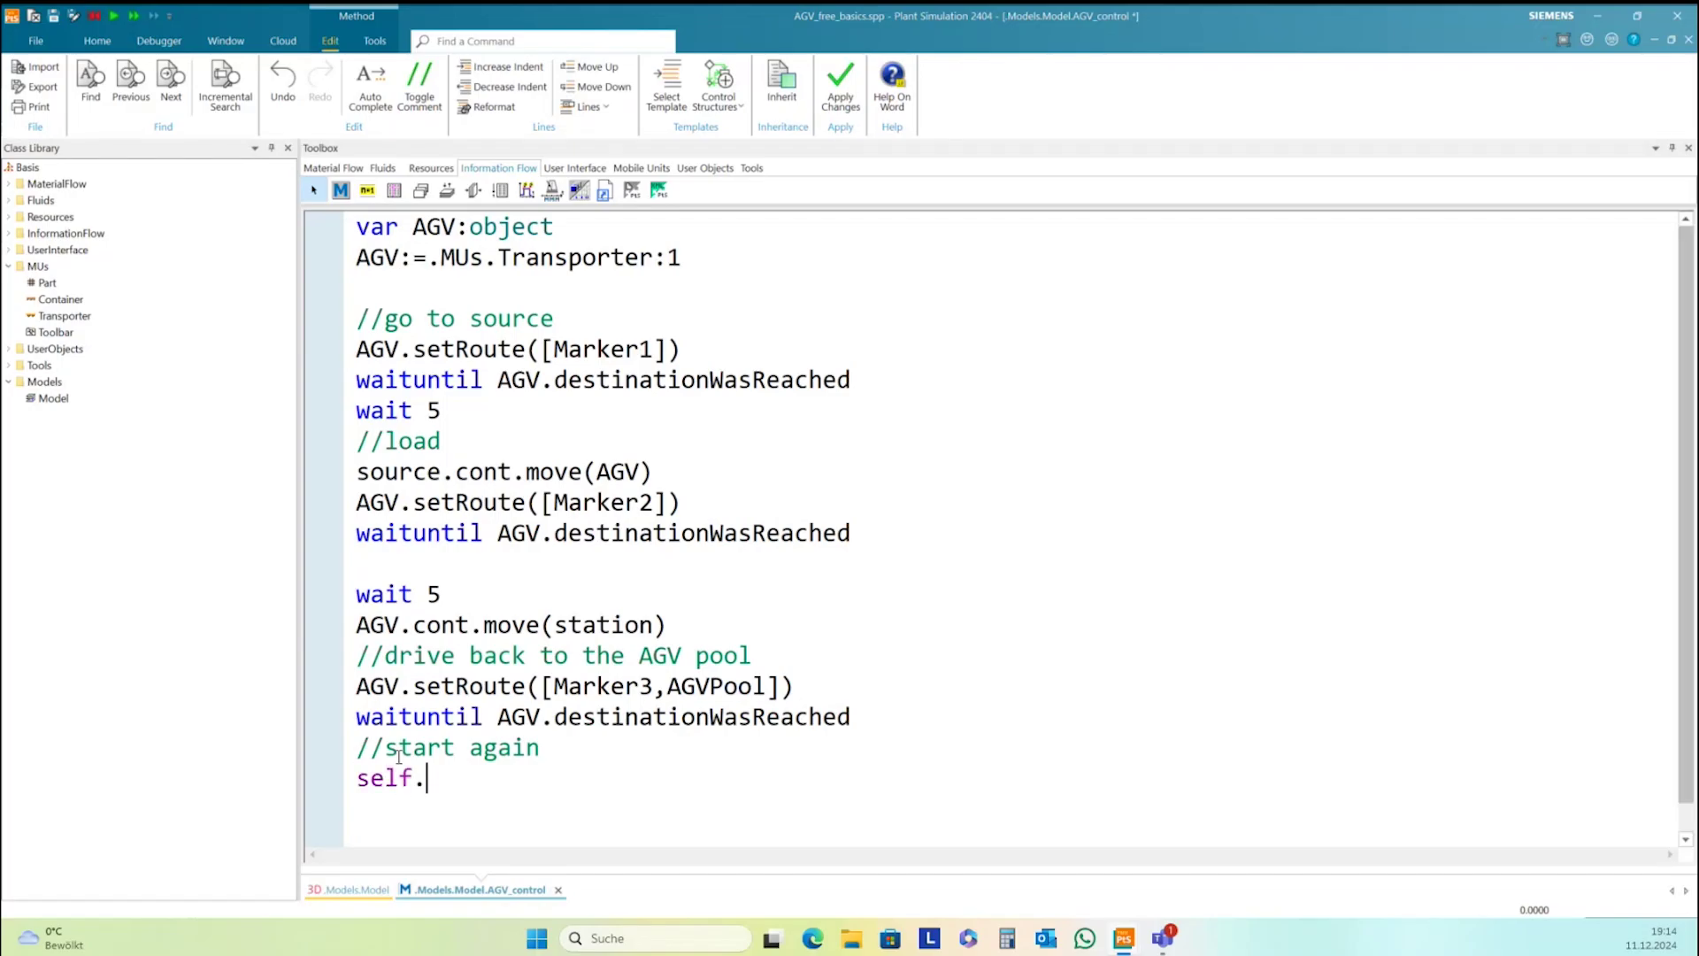
type("executeNew")
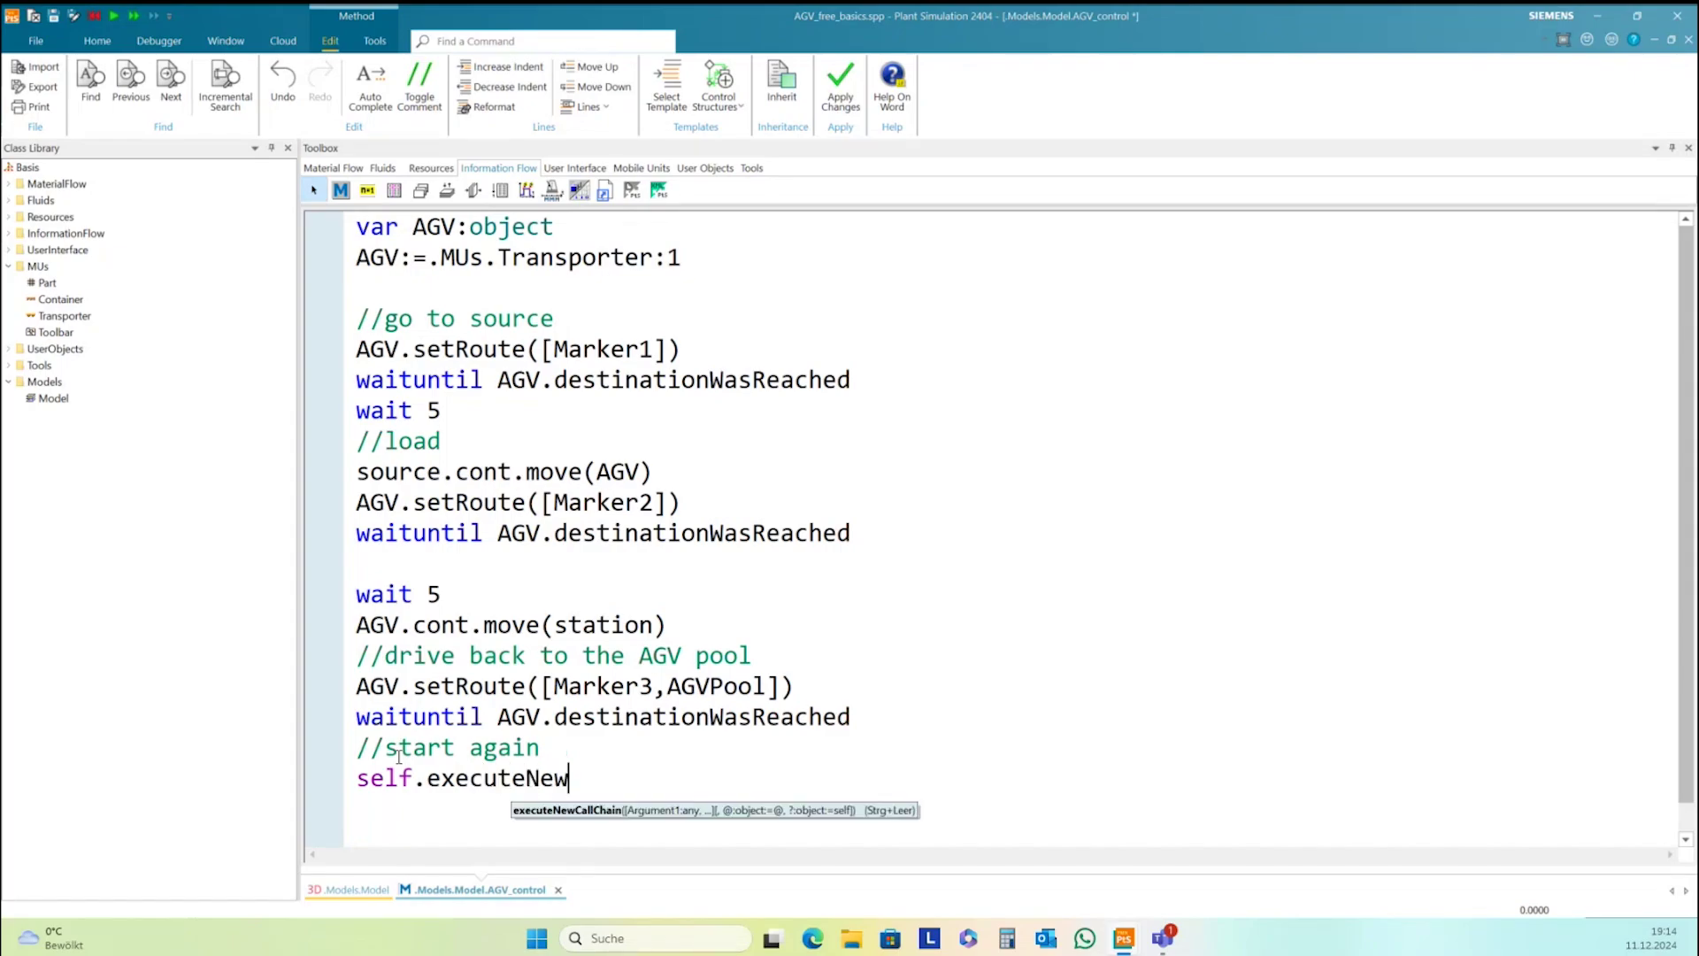
type("CallChain")
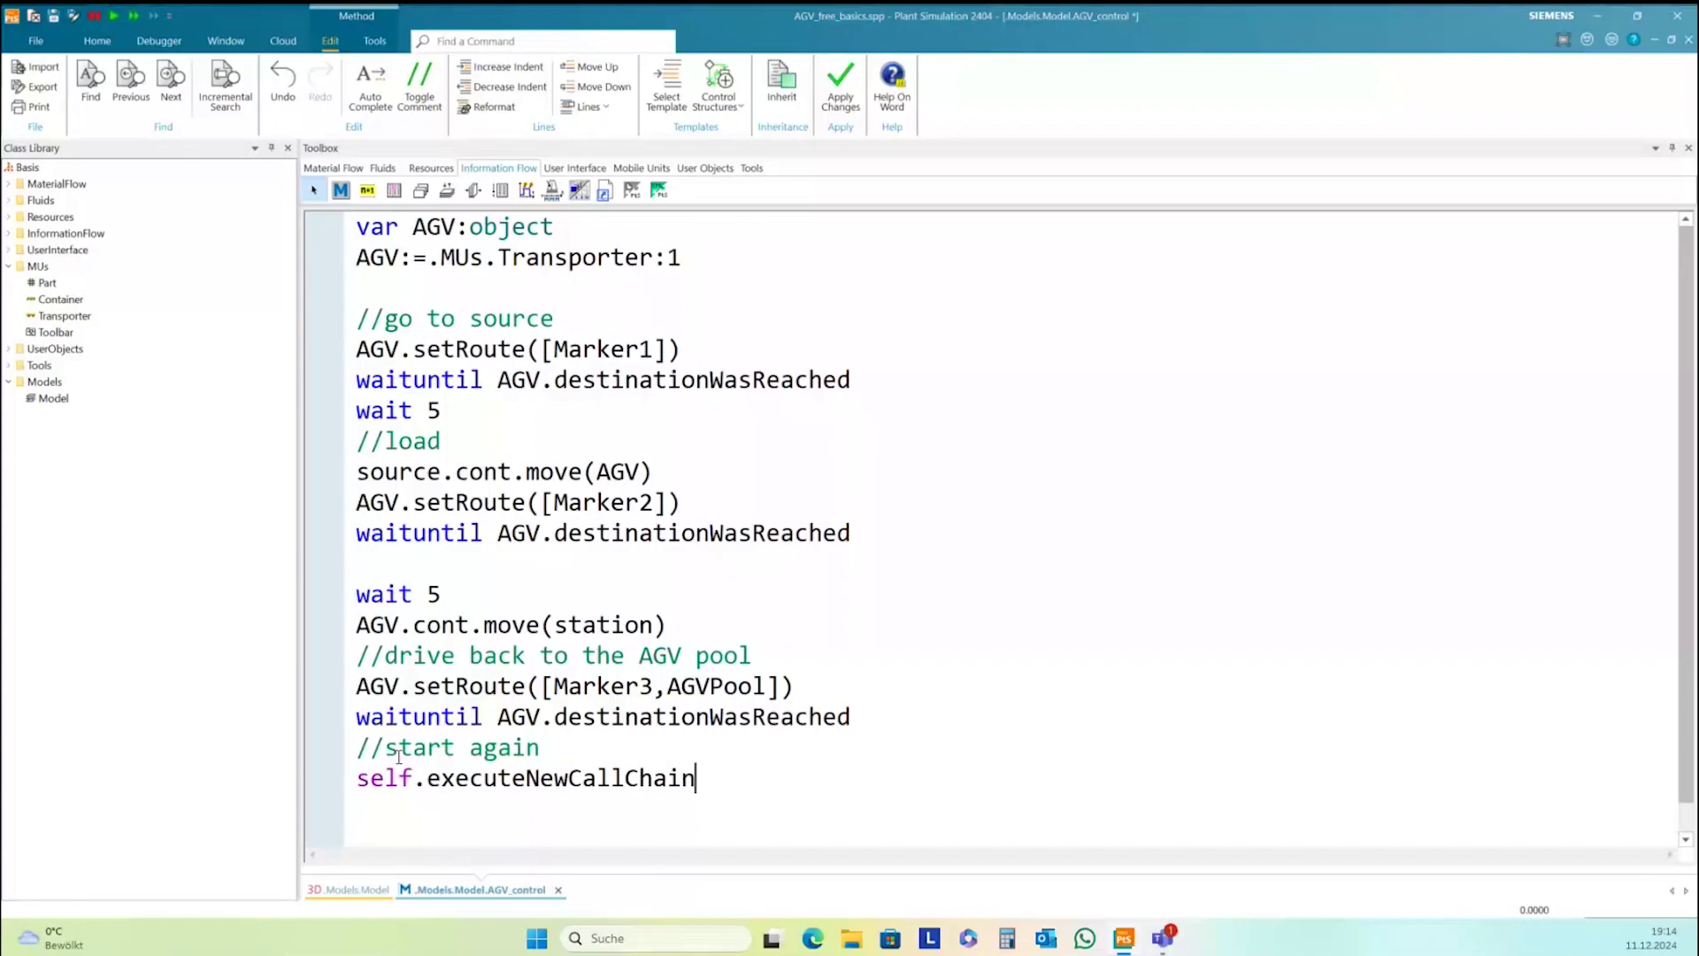
key("F7")
left_click(936, 532)
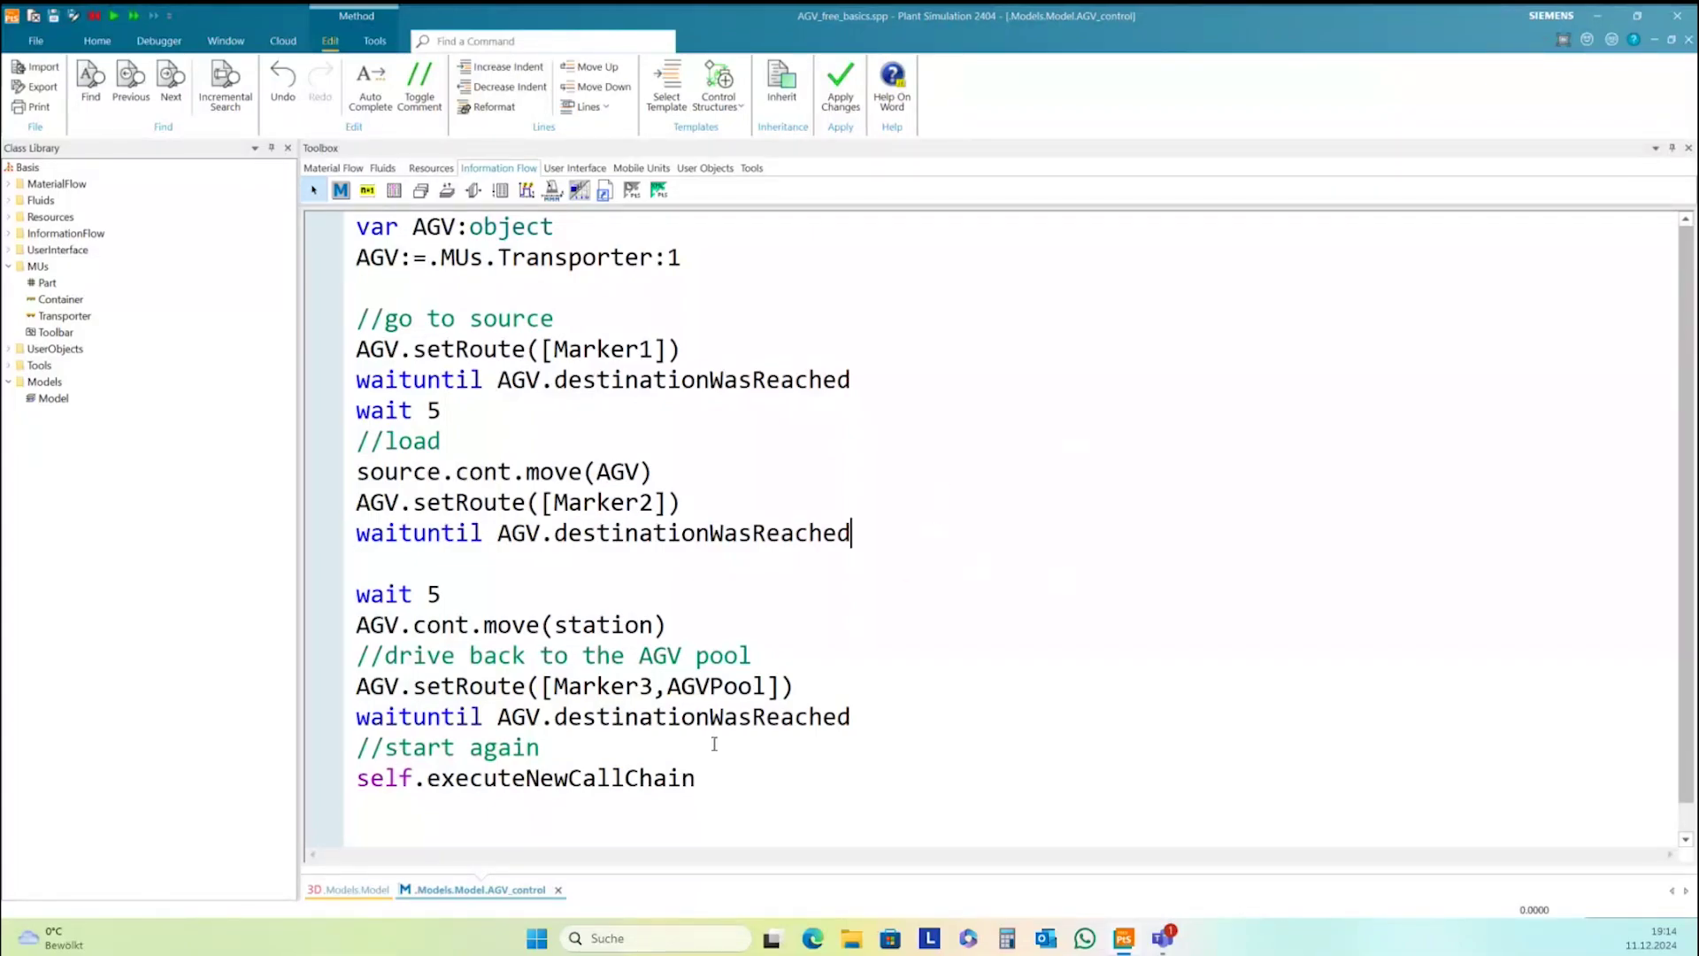
Return to the 3D model and run the simulation to check the AGV's full transport cycle and its restart
left_click(386, 893)
left_click(699, 804)
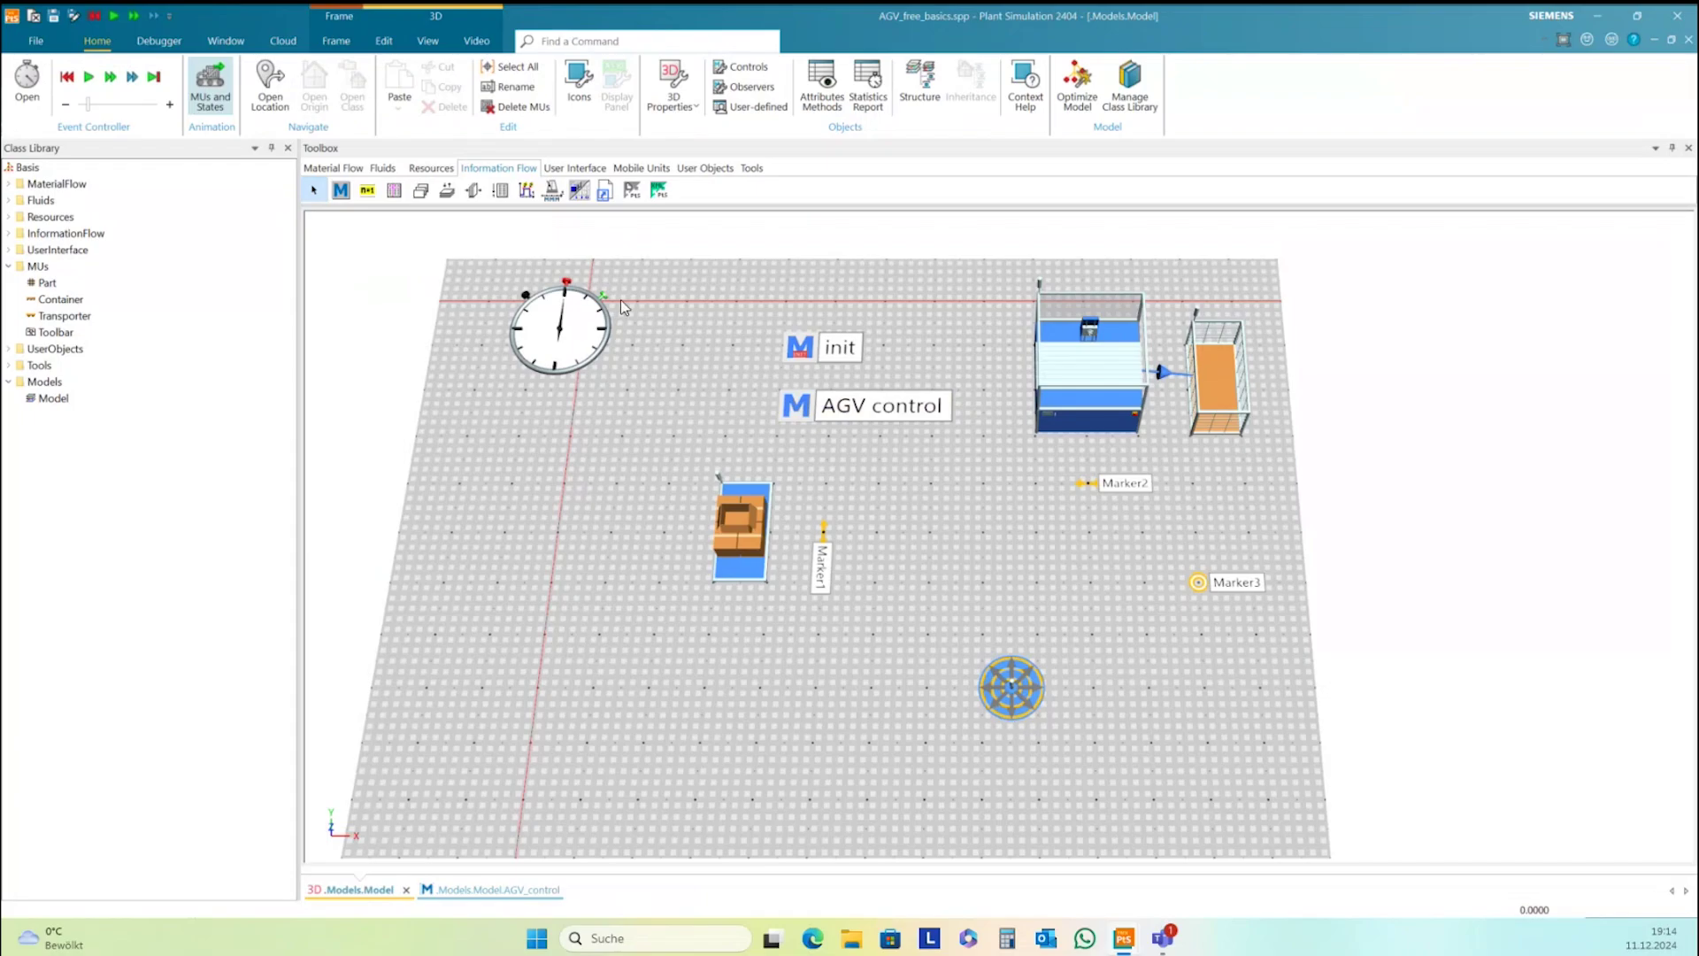
left_click(89, 77)
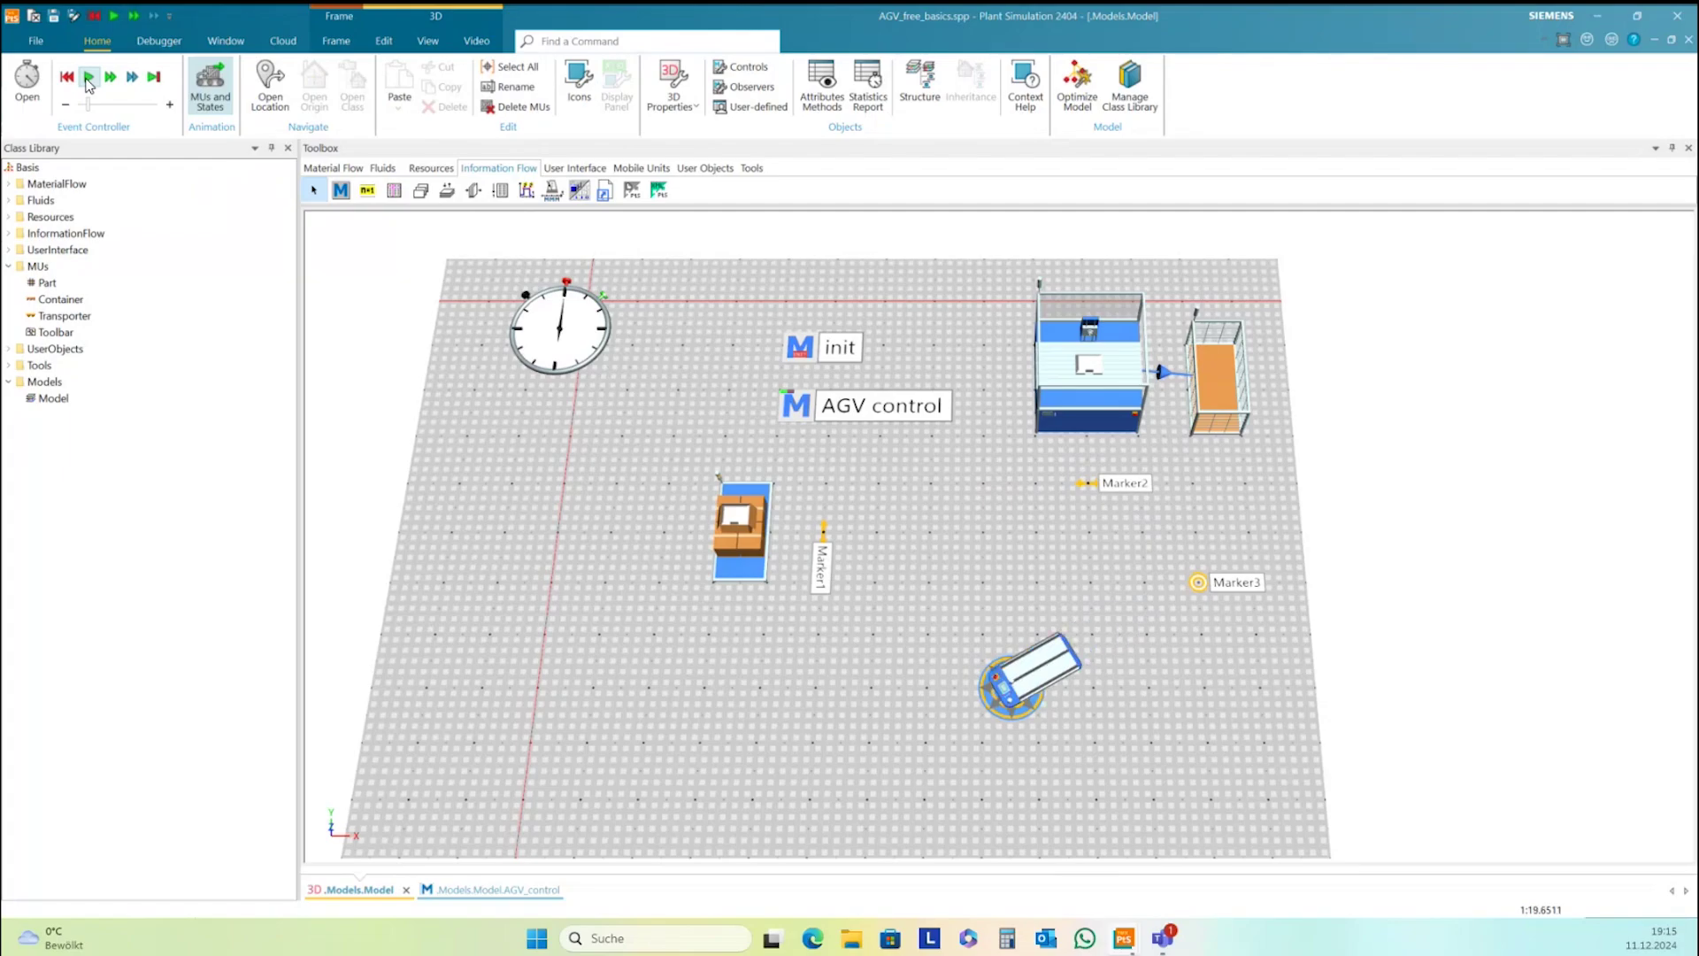
left_click(88, 80)
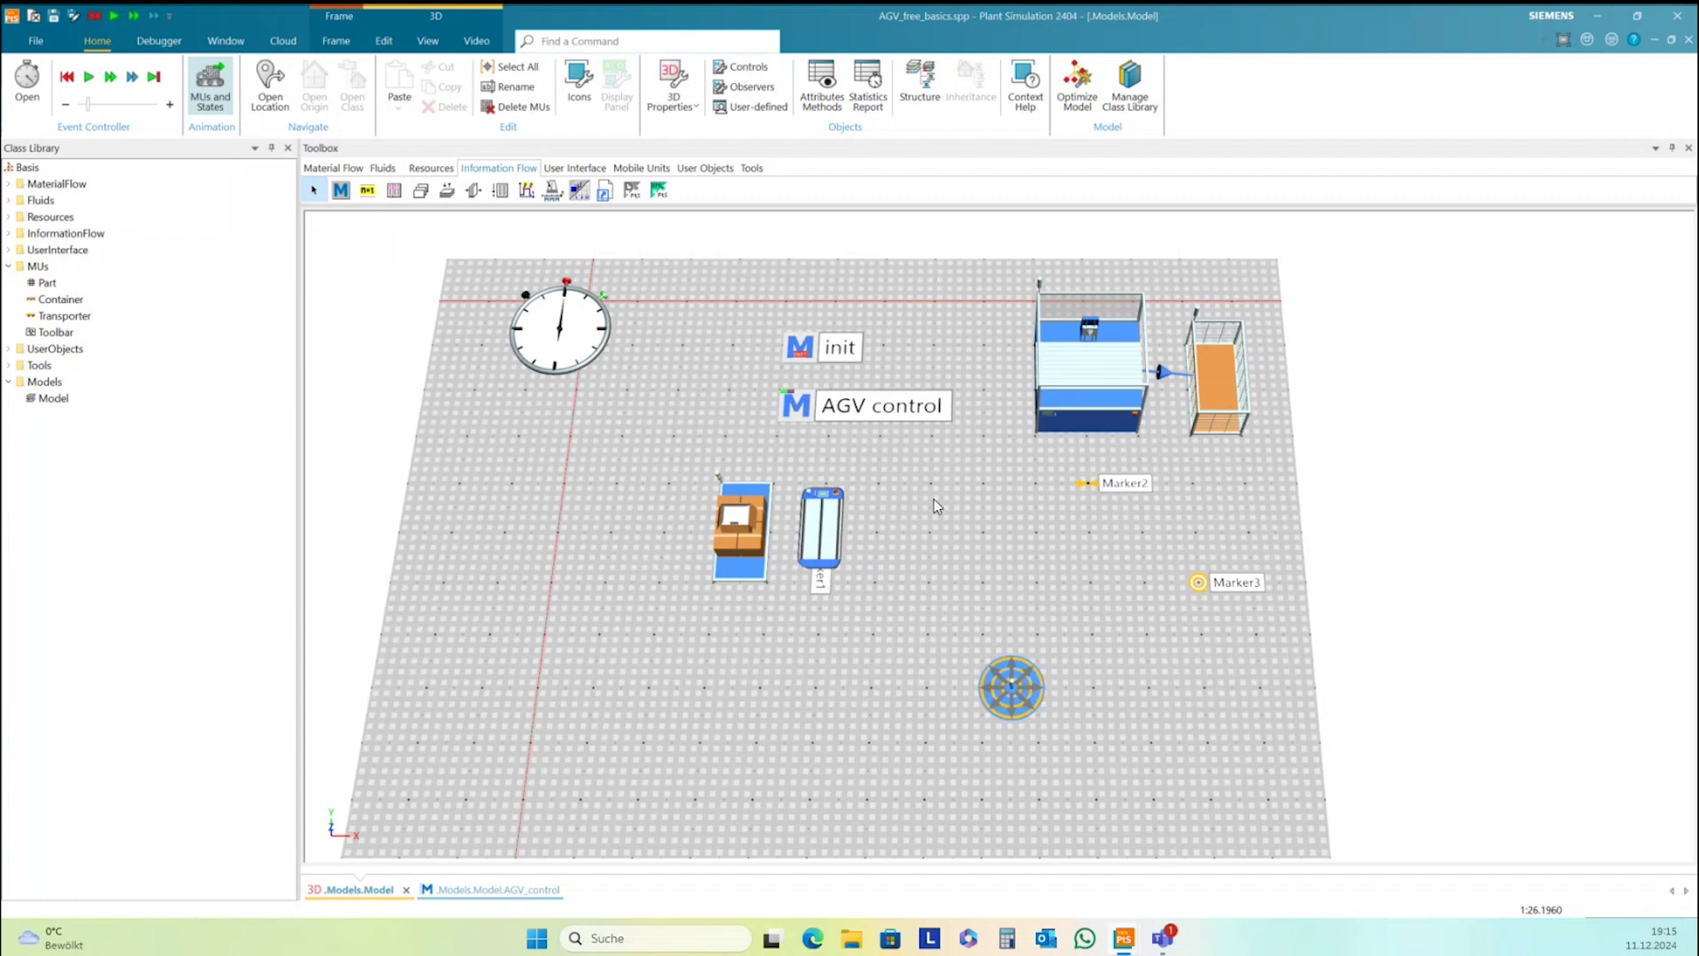
Insert an additional Station between Marker1 and Marker2 as a test obstacle in the AGV's path
left_click(343, 169)
left_click(501, 191)
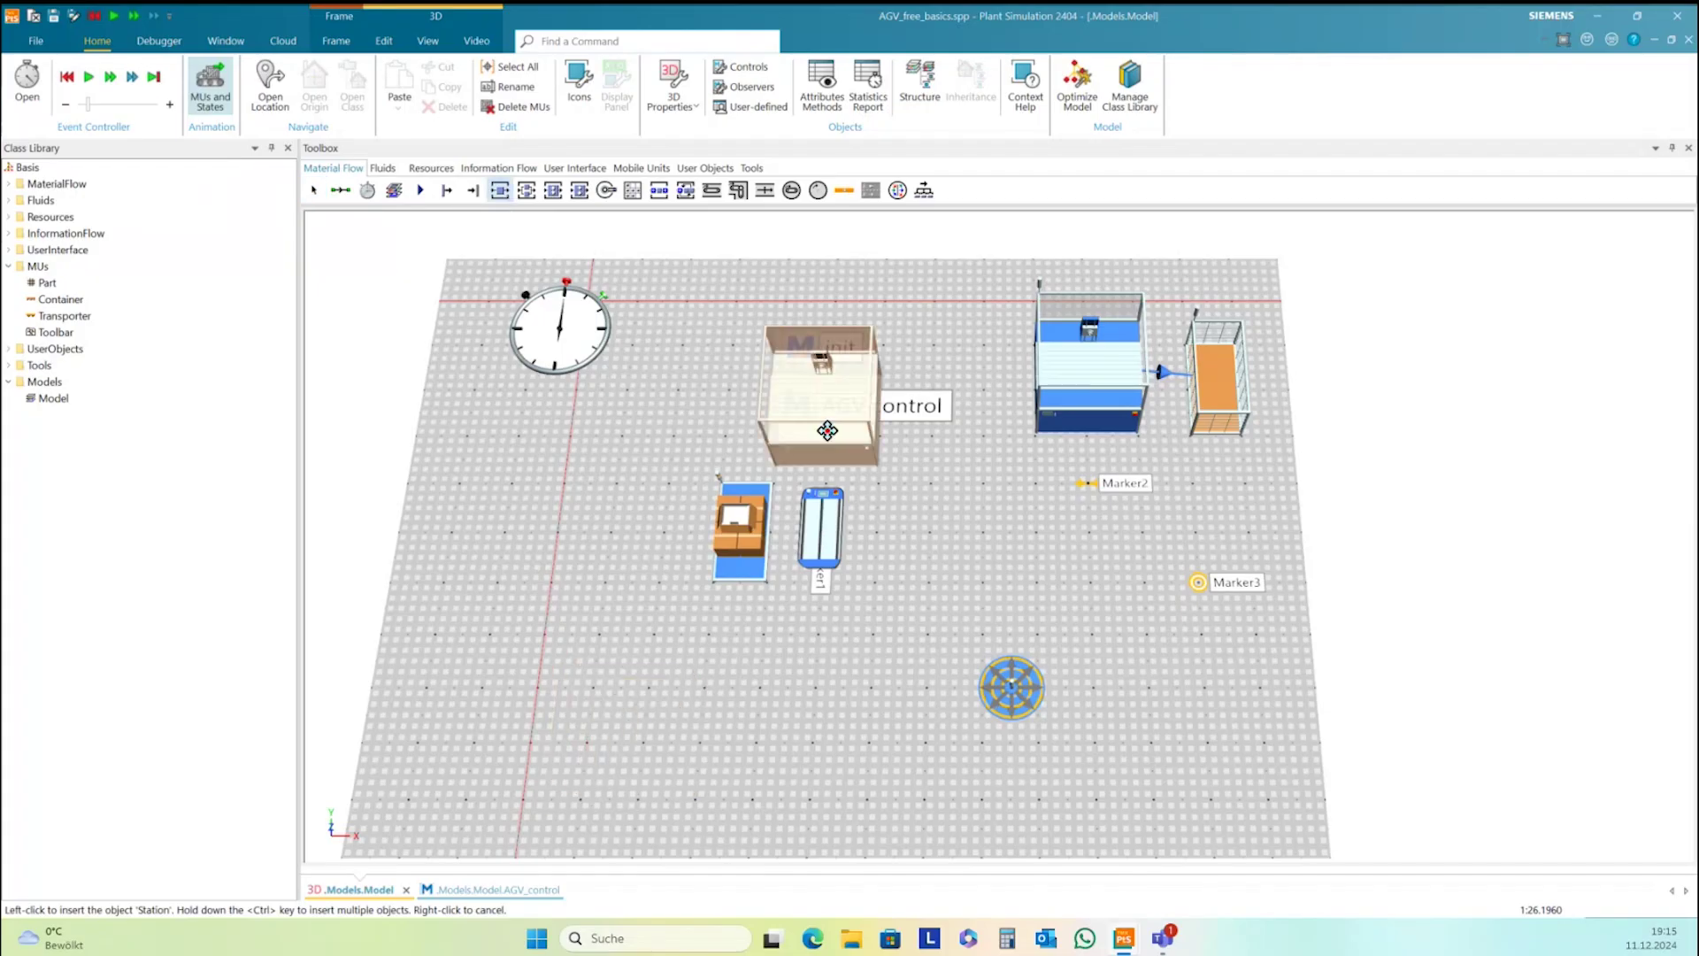
left_click(948, 509)
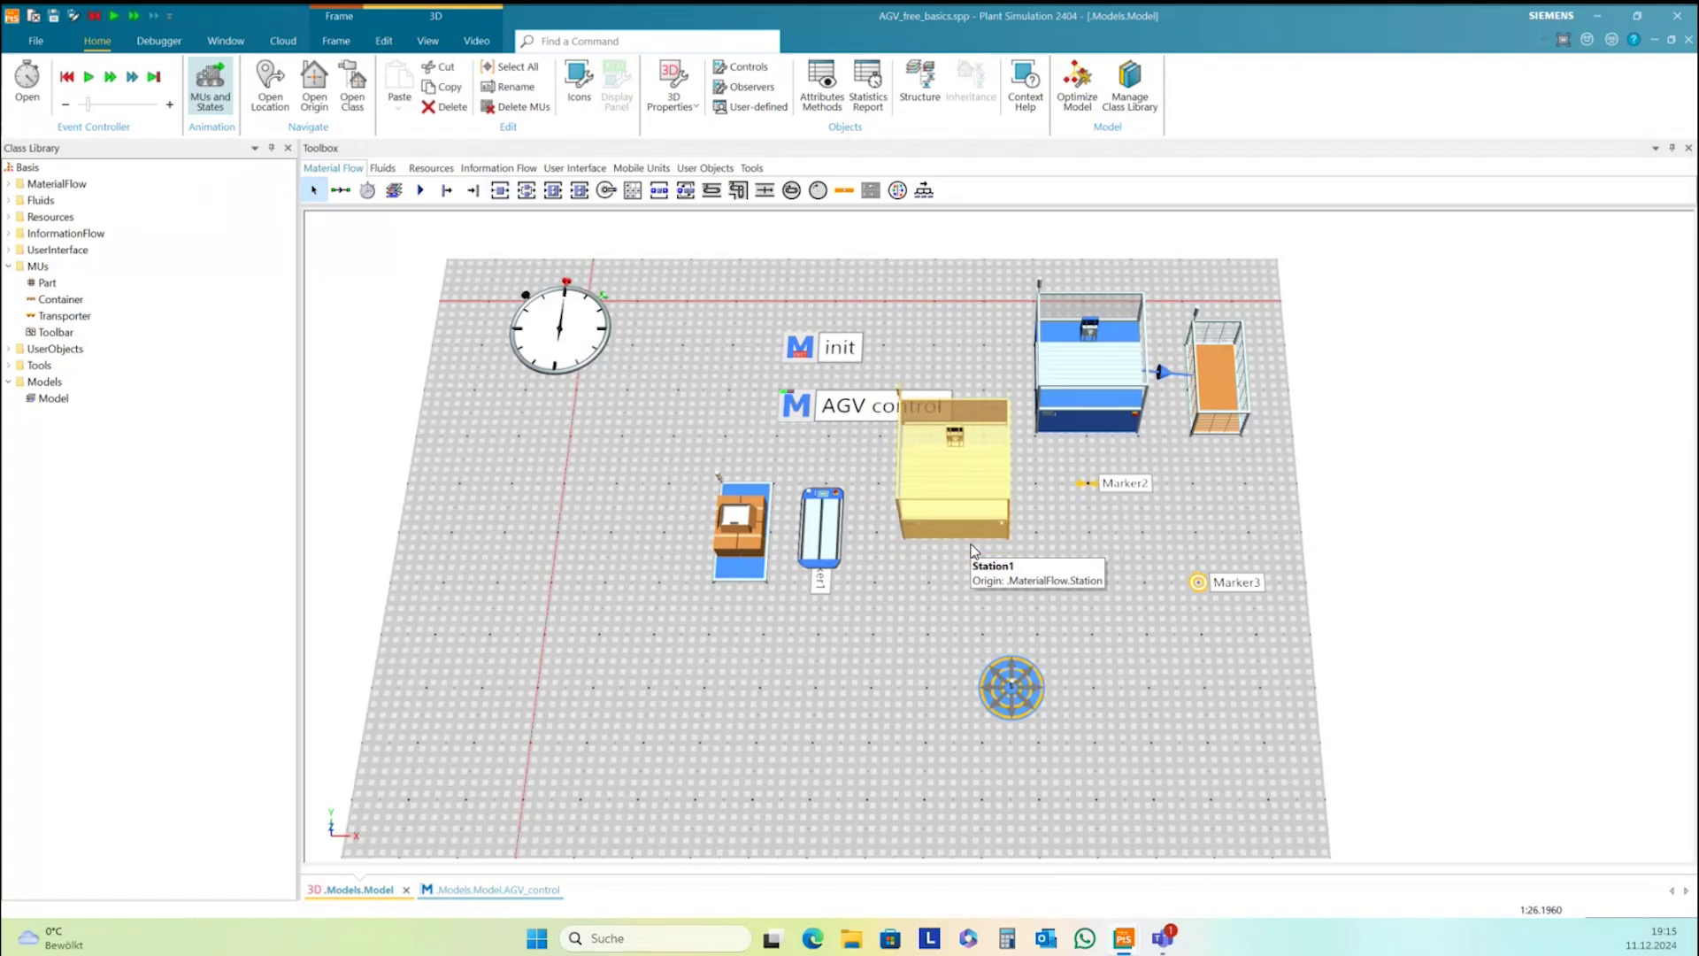
left_click(952, 592)
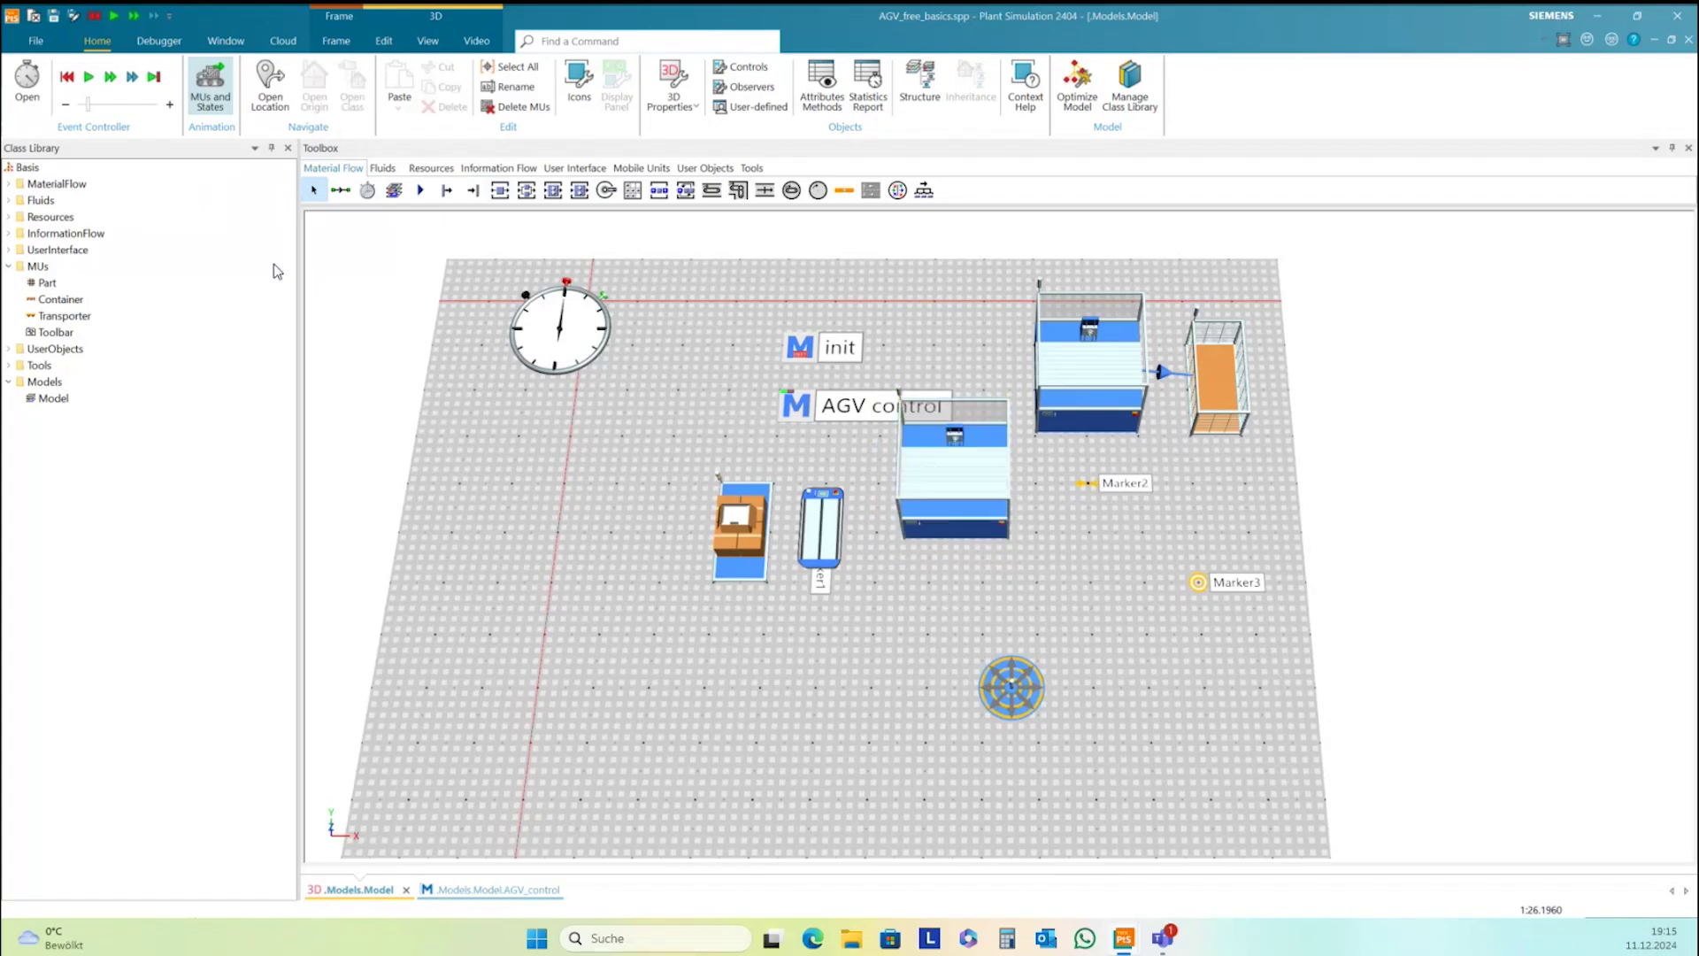
Reset and rerun the simulation to check the AGV's route around the added station, and delete that station
left_click(68, 78)
left_click(88, 79)
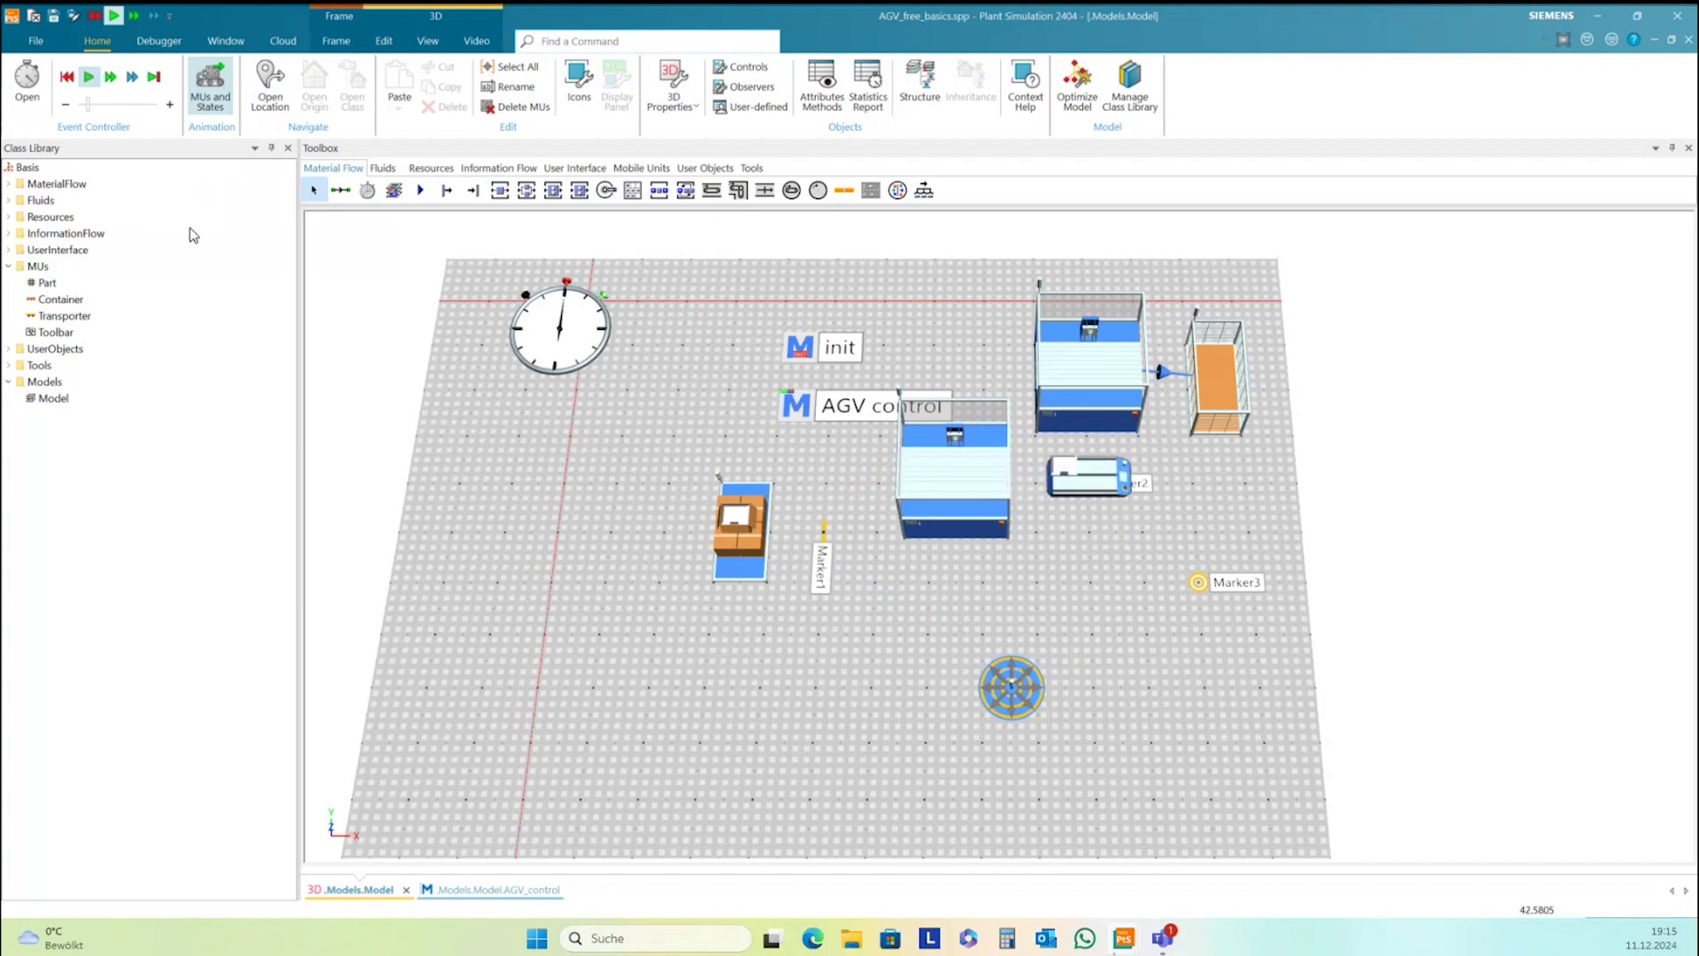
left_click(89, 77)
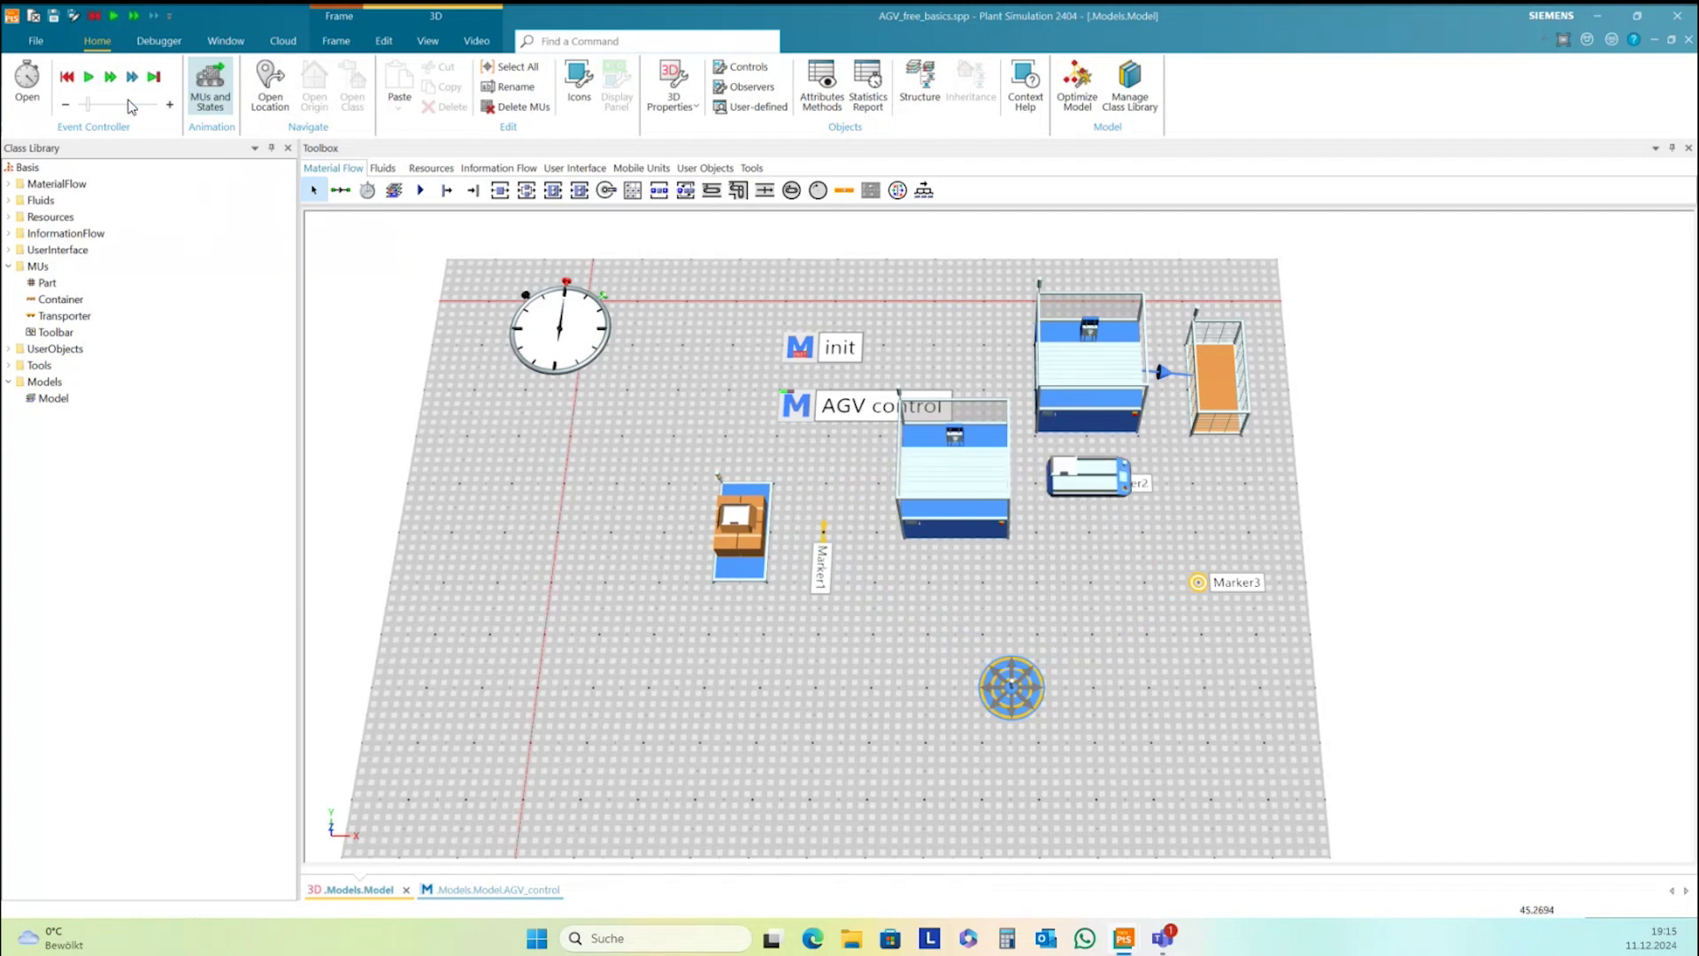
left_click(992, 475)
key("Delete")
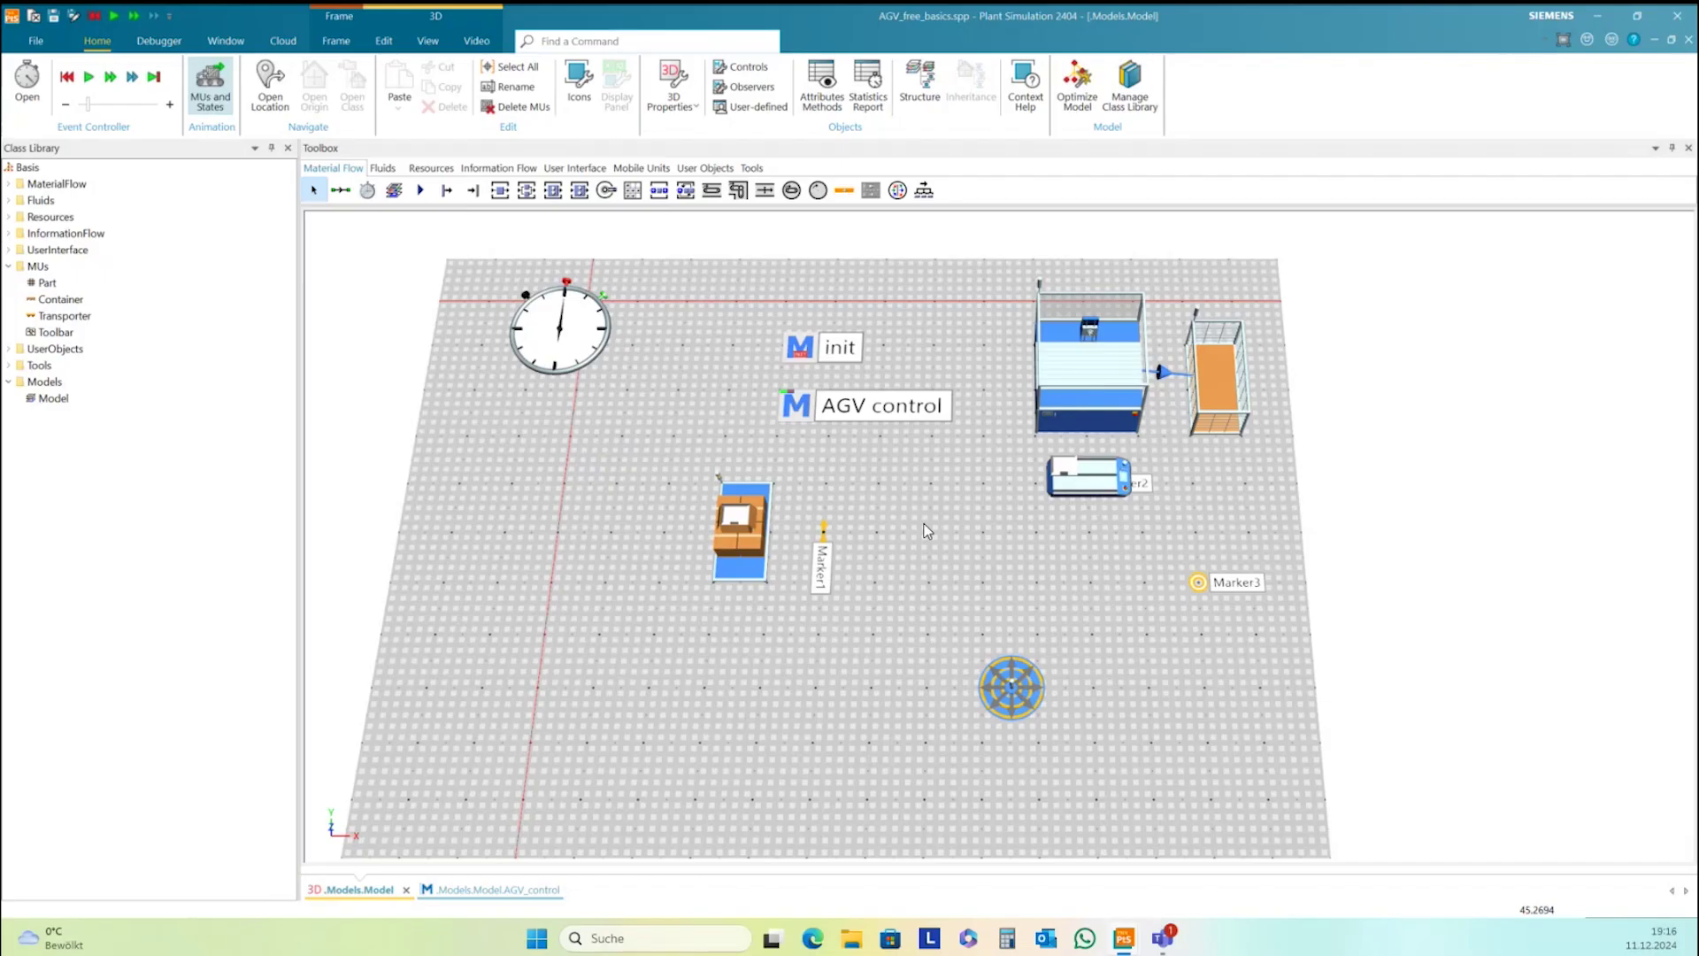
Review the routing, waiting and restart statements in the AGV_control method and close the method
mouse_move(1081, 489)
double_click(804, 404)
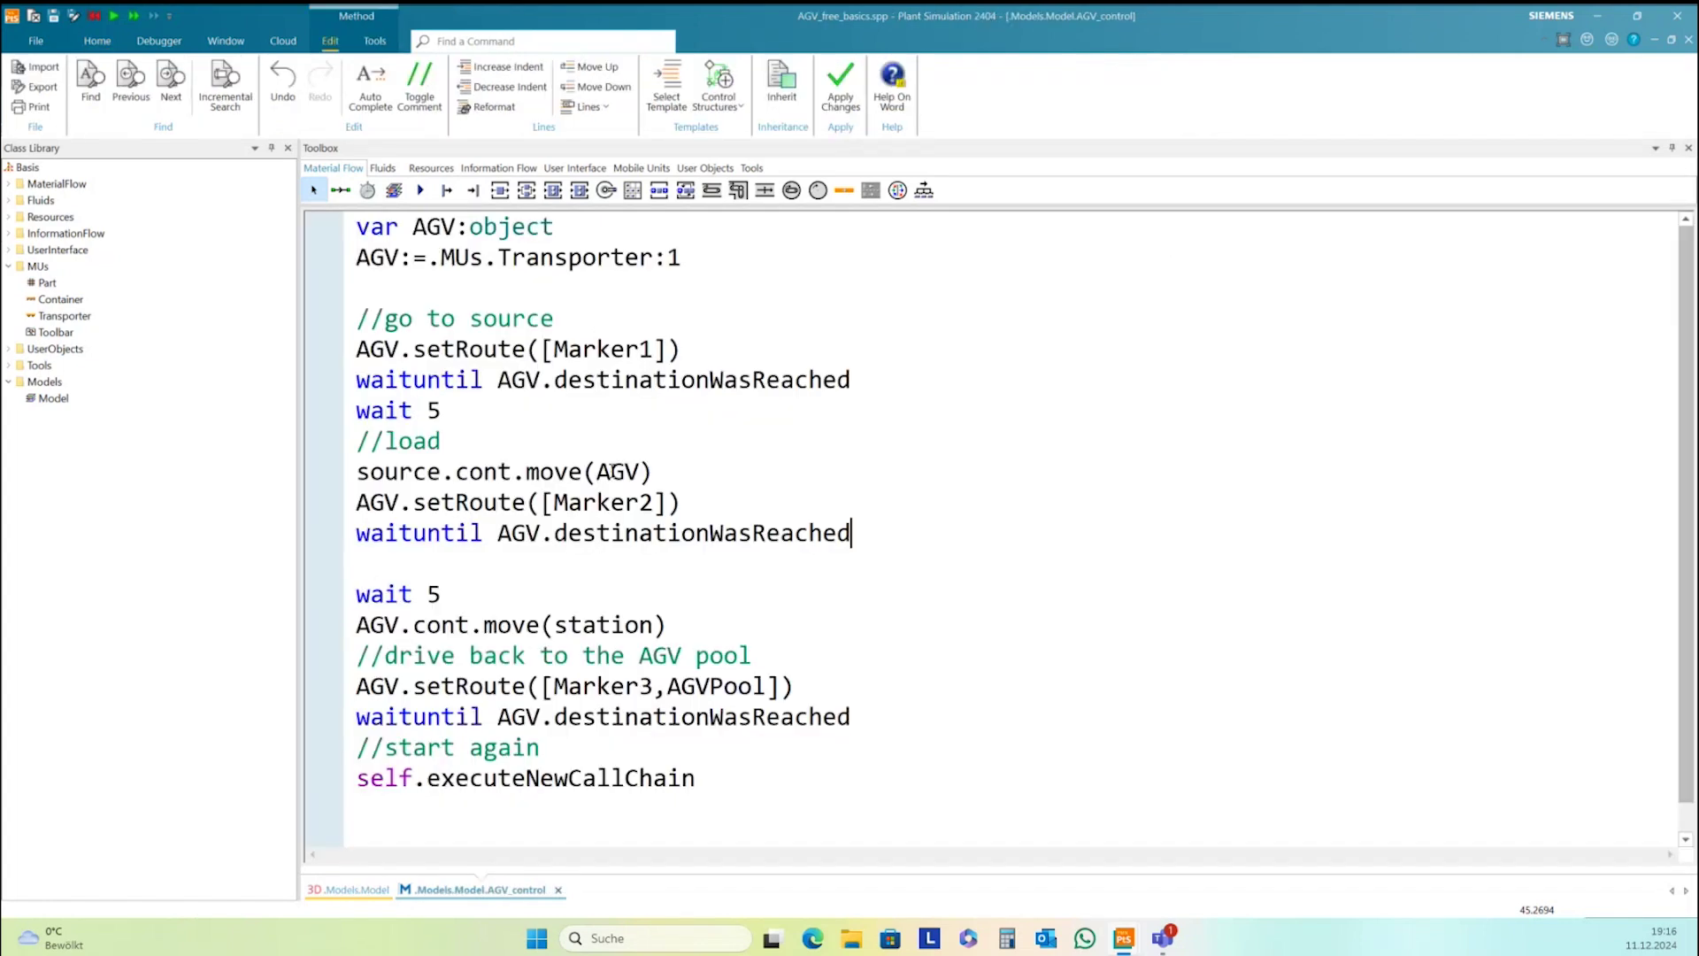
left_click_drag(554, 502, 654, 502)
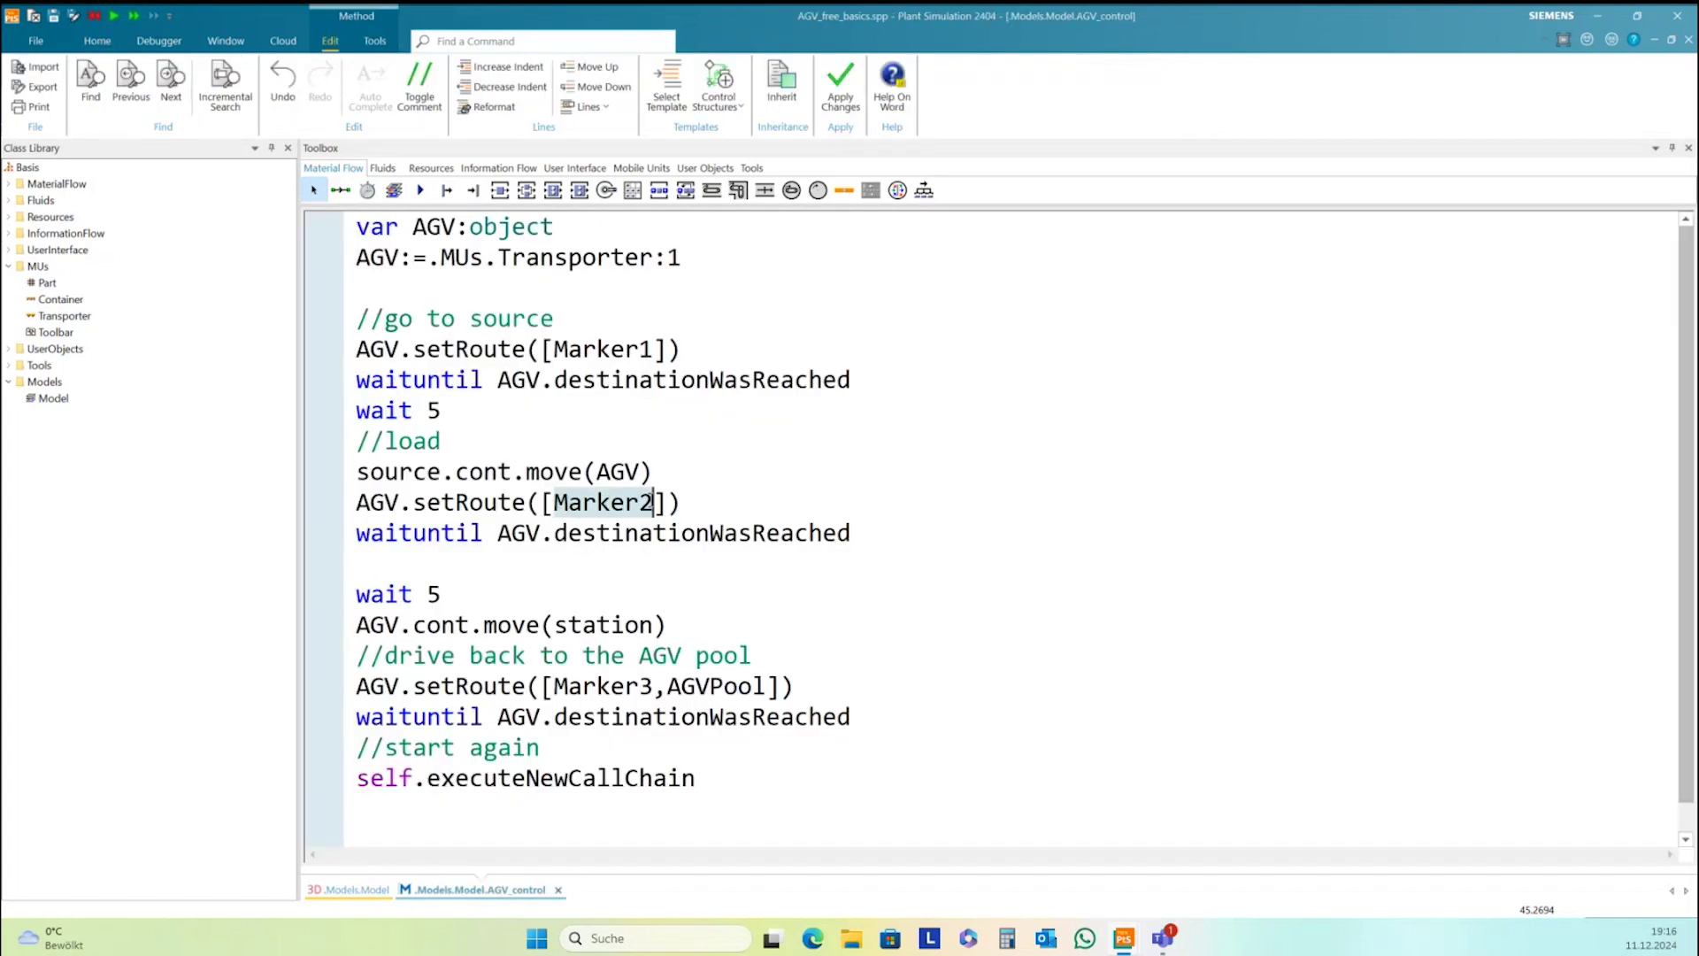
left_click(655, 502)
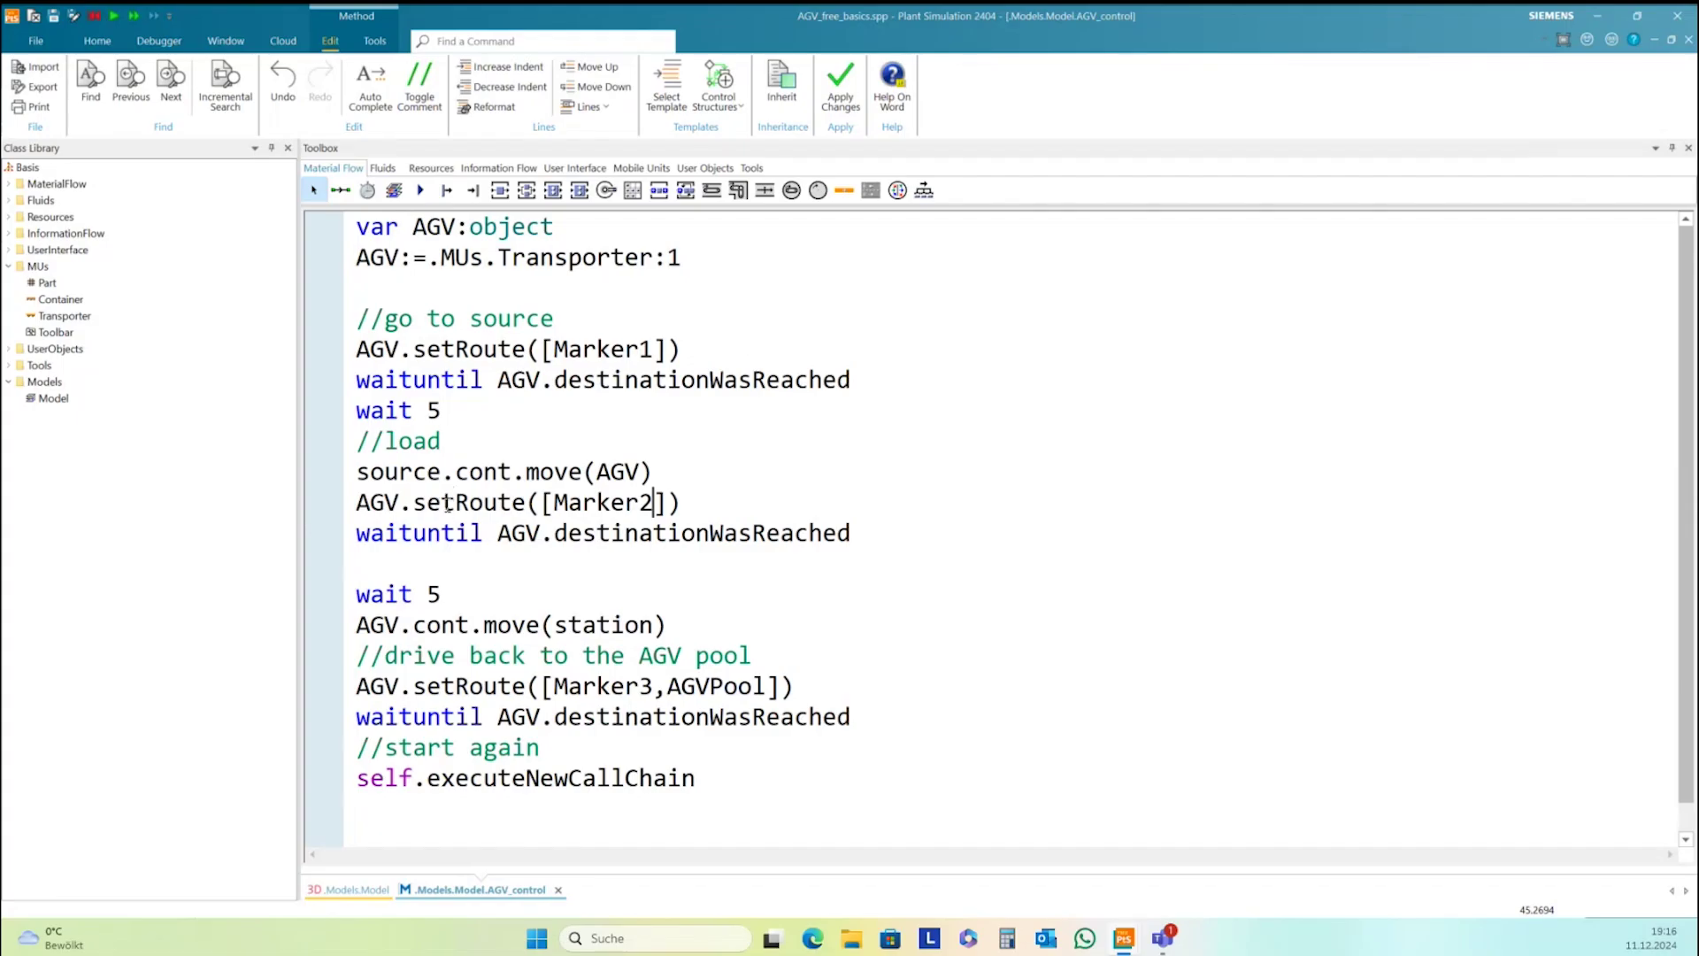
left_click(695, 593)
left_click(707, 776)
left_click(1687, 40)
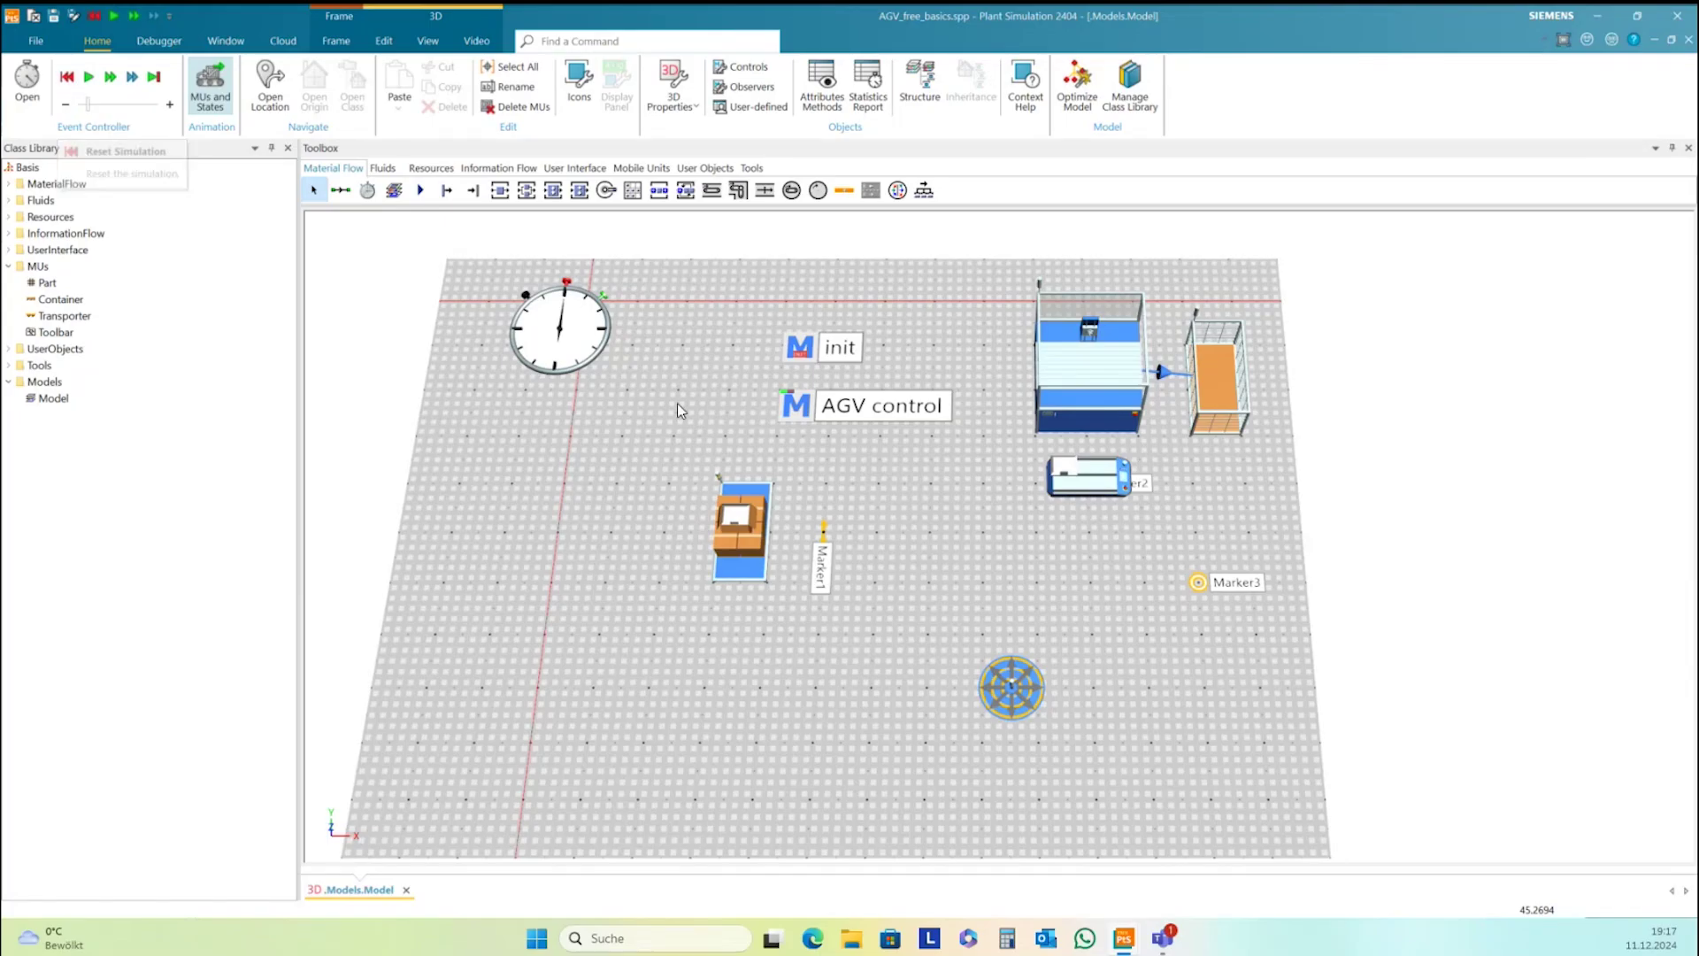
Reset the simulation and create a new model frame in the Models folder of the class library
left_click(68, 78)
left_click(44, 381)
right_click(51, 383)
mouse_move(104, 403)
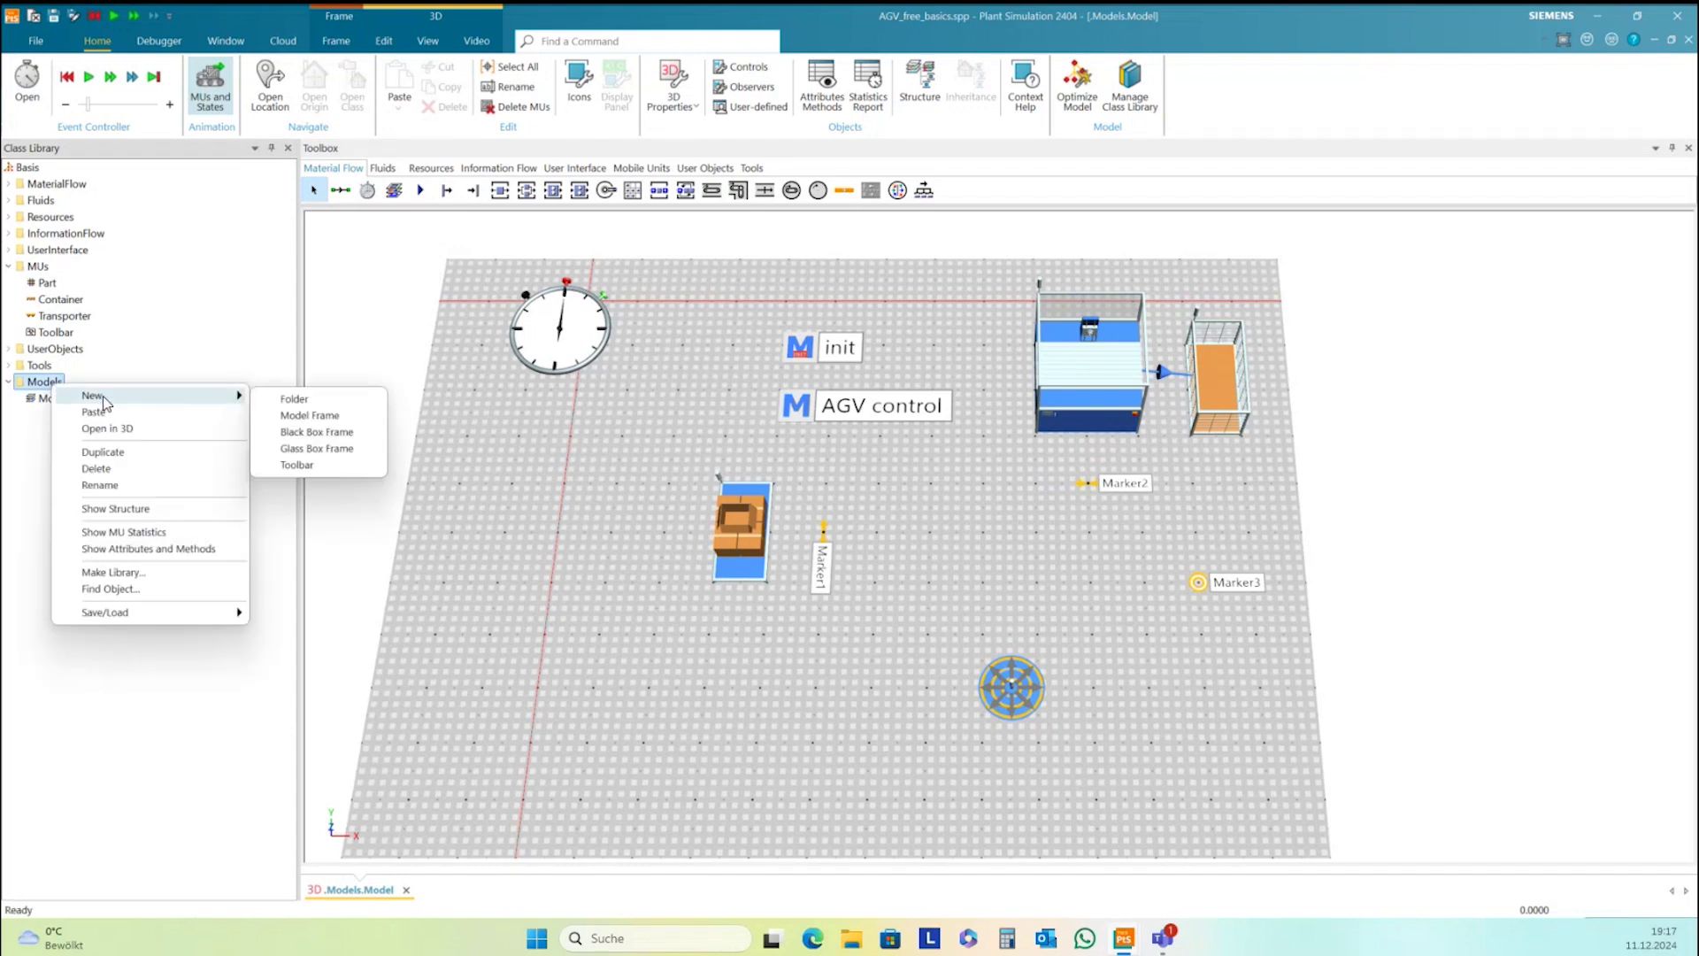
left_click(319, 416)
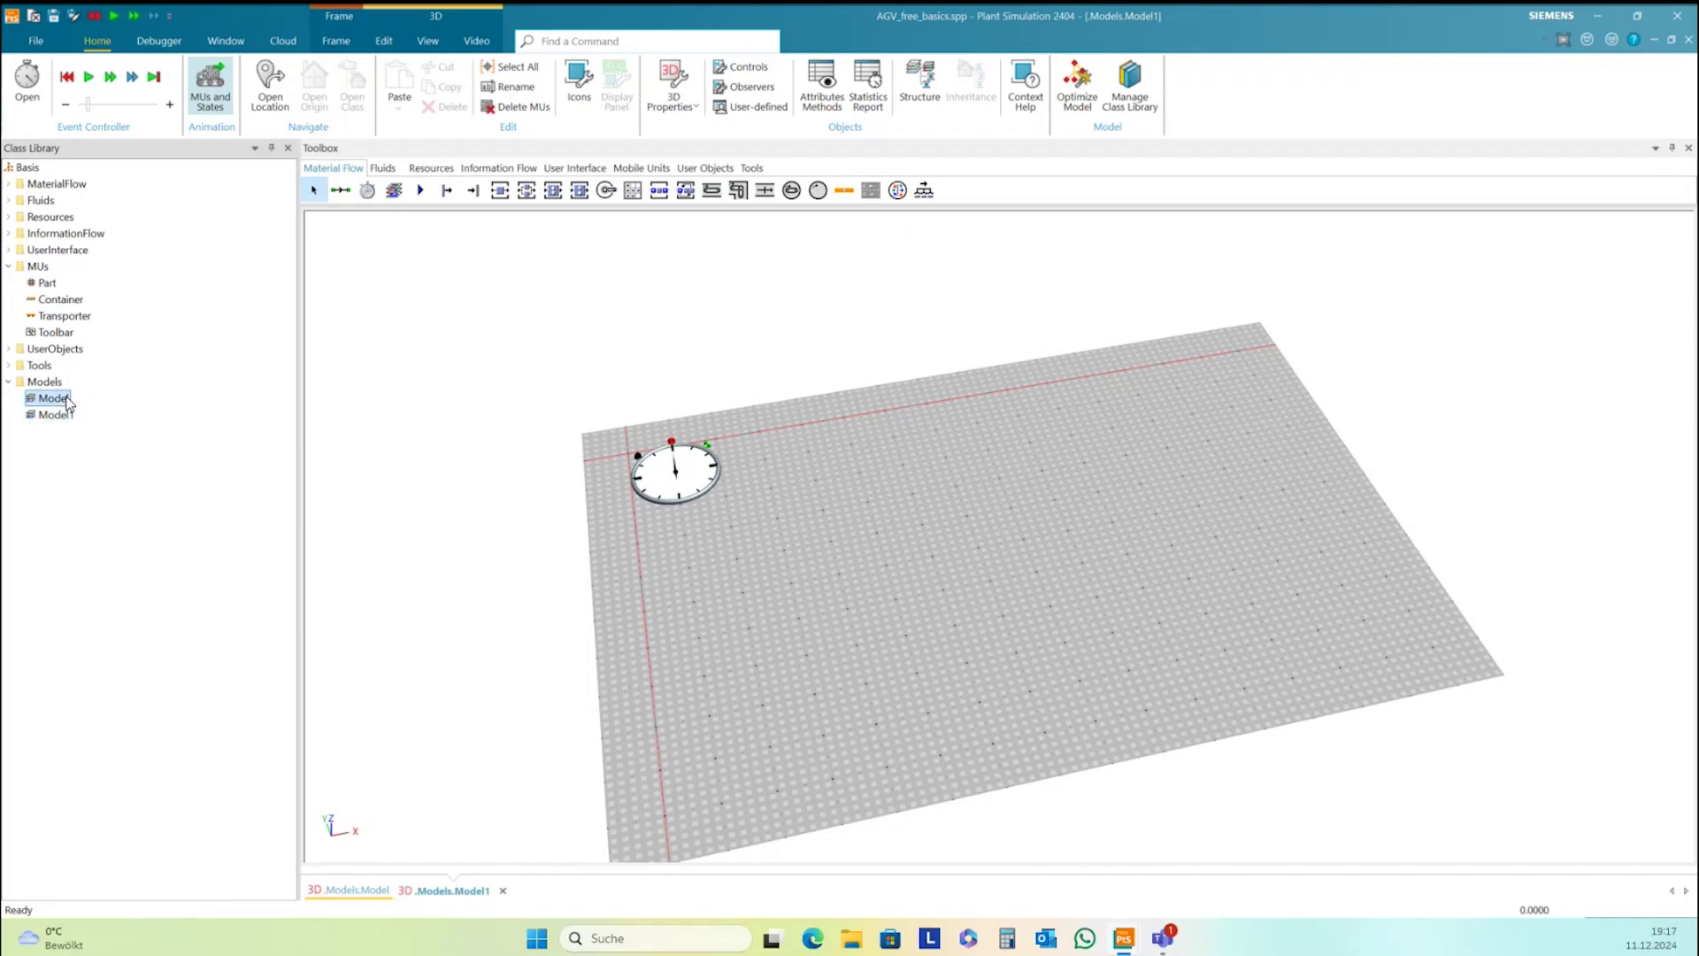
Close the original Model frame so that only the new Model1 stays open, seen from above
double_click(53, 399)
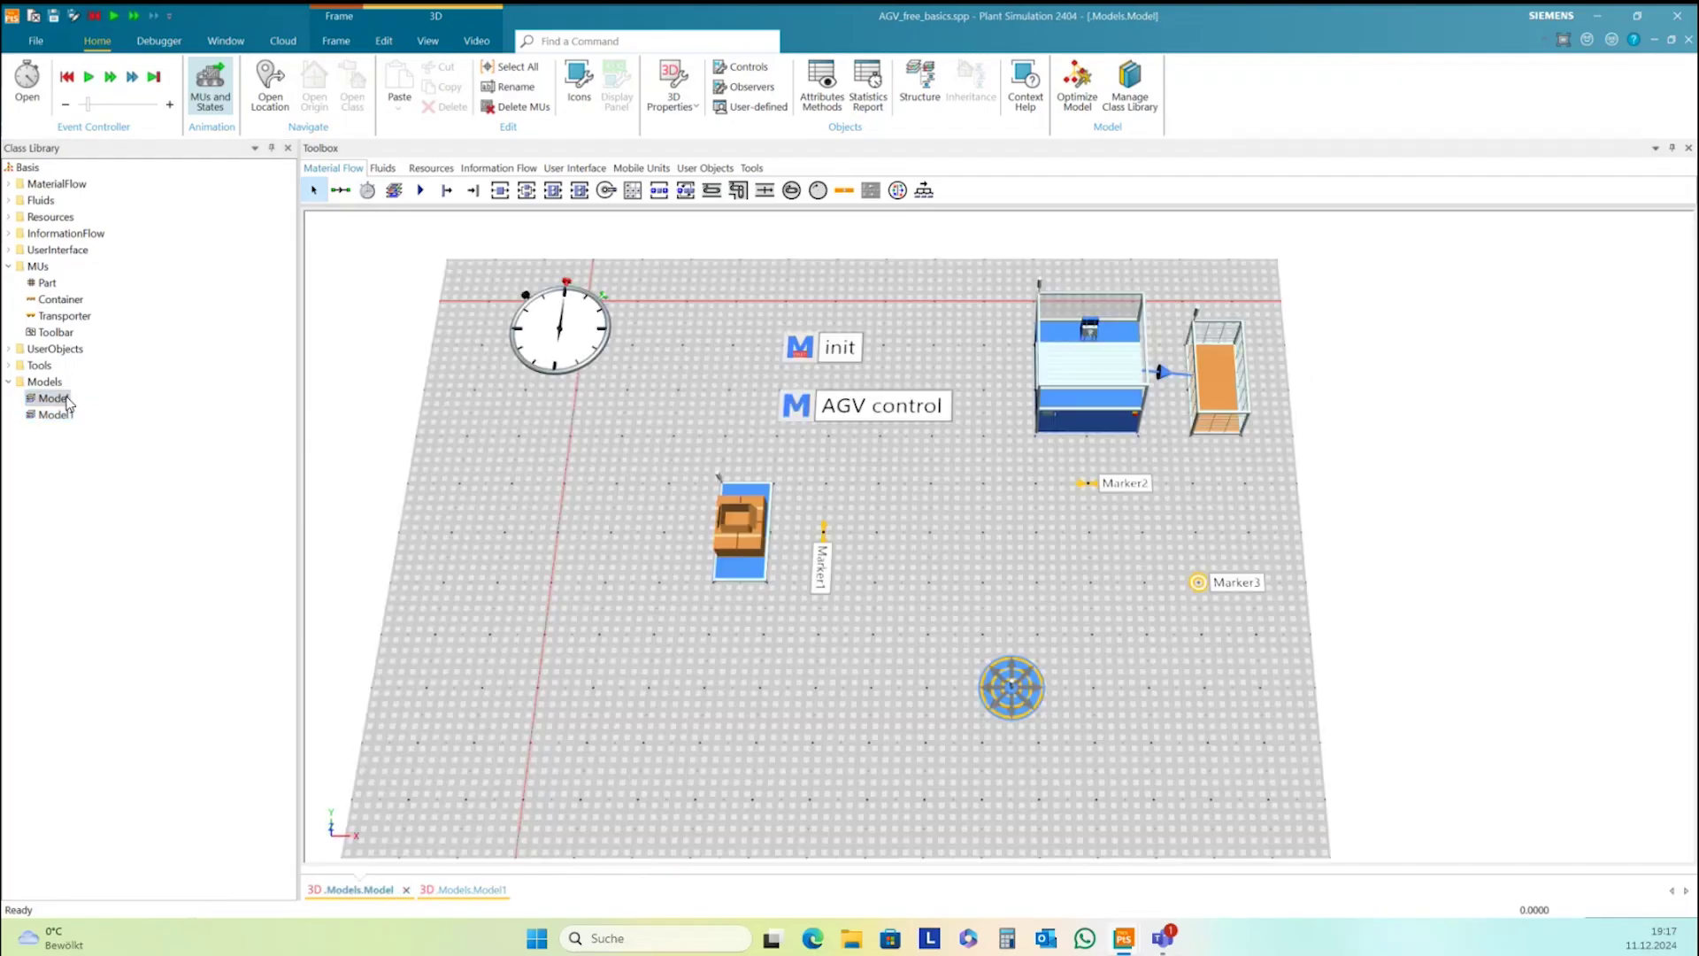
left_click(1688, 41)
left_click_drag(946, 507, 929, 538)
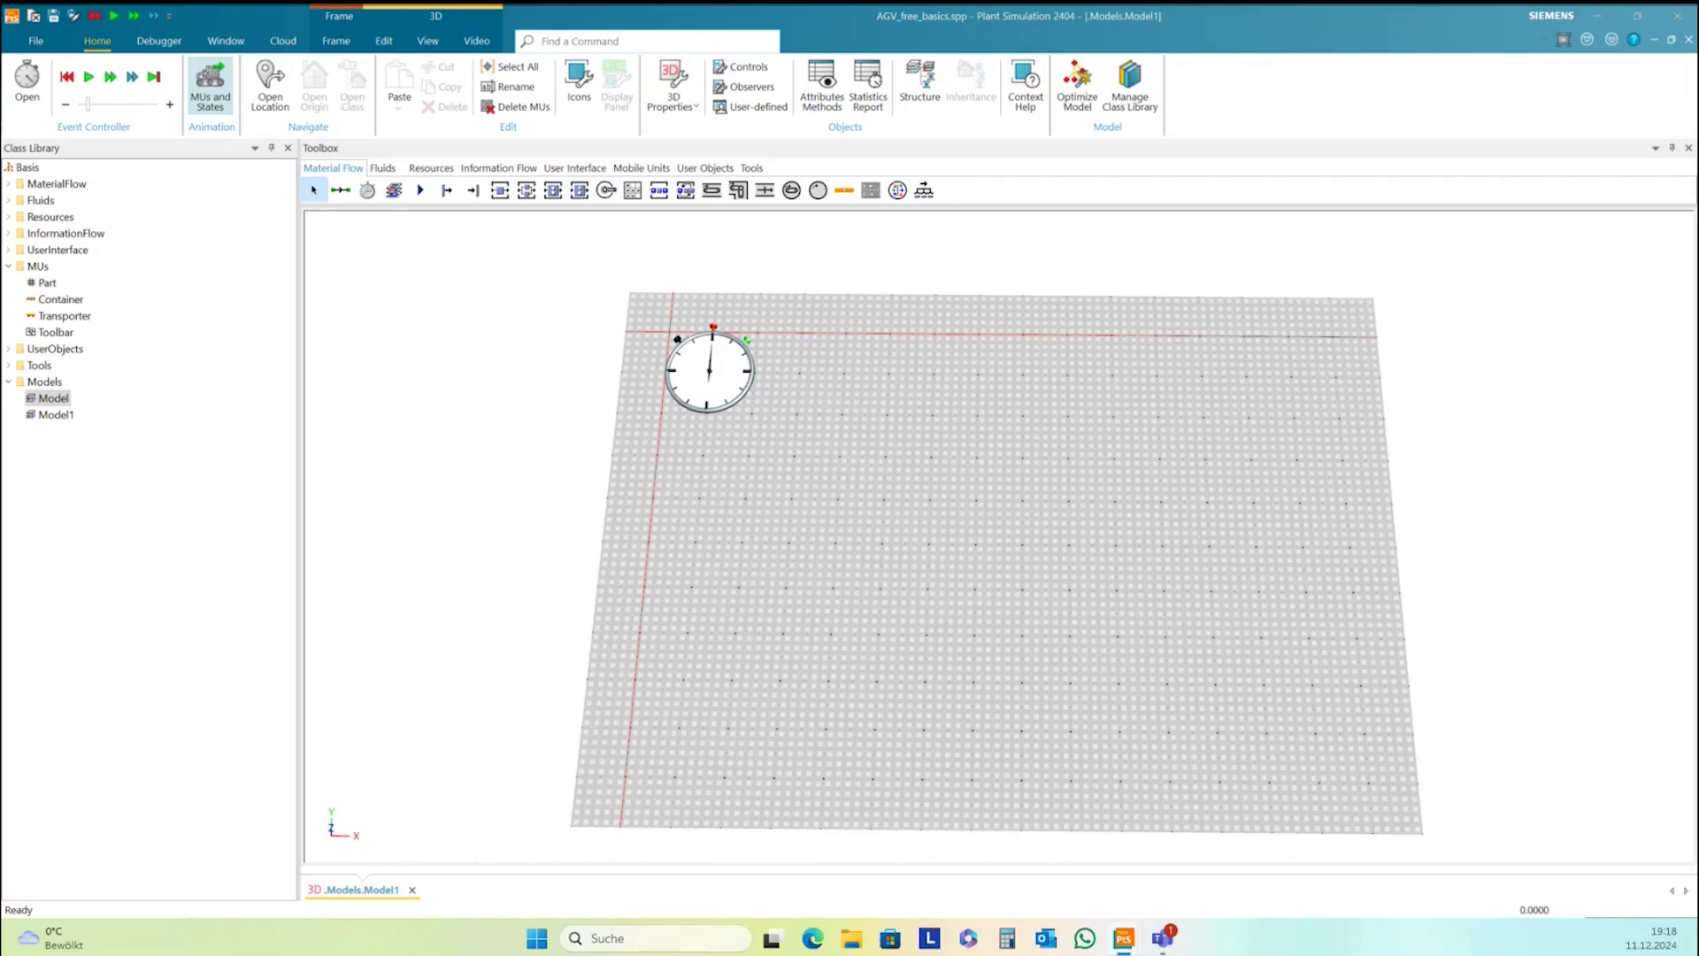
left_click_drag(1271, 587, 1271, 585)
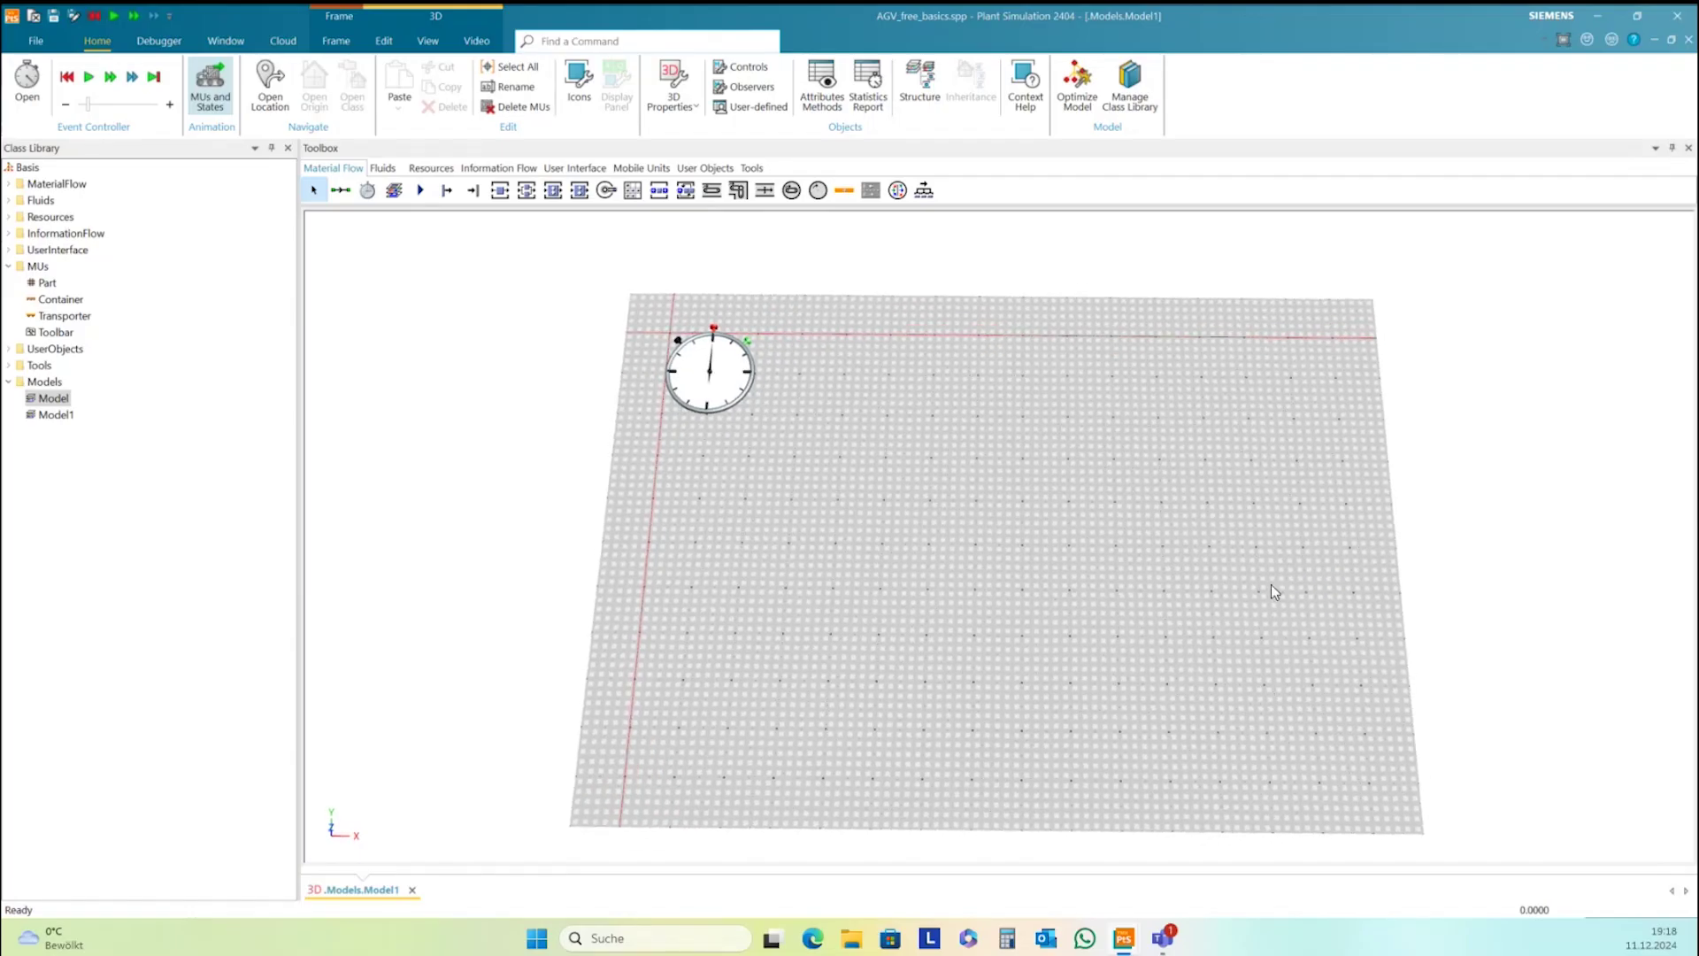
left_click_drag(959, 481, 971, 489)
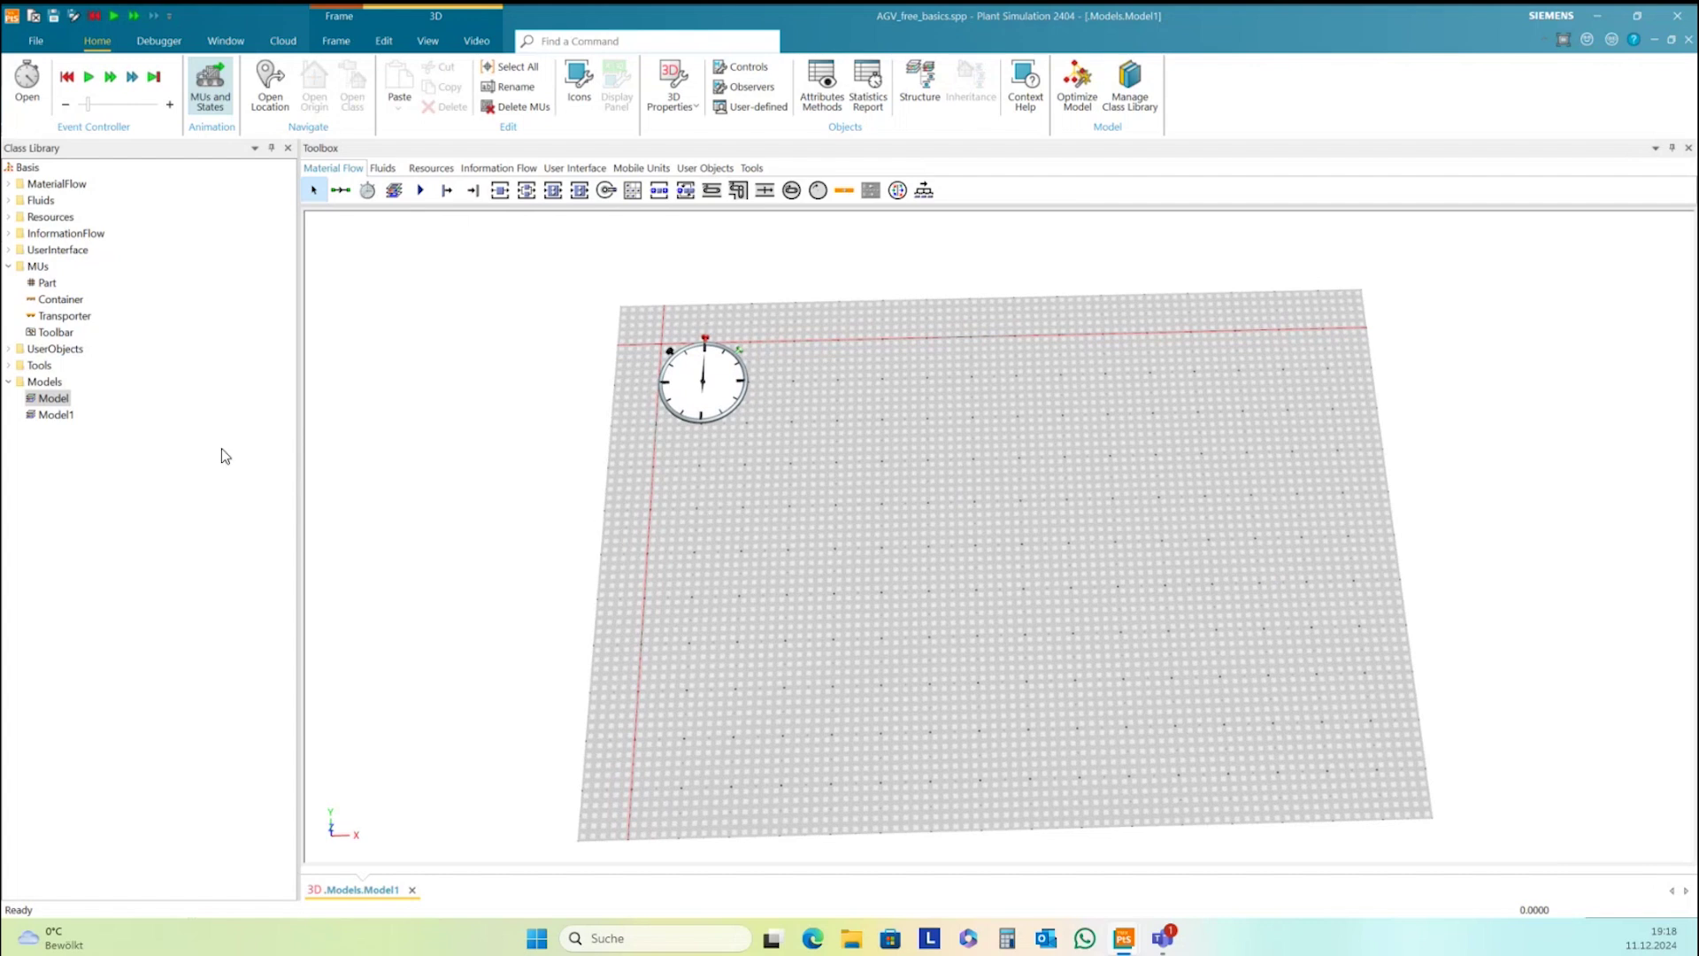
Duplicate the Part class from the MUs folder and rename the copy in UserObjects as A
left_click(33, 285)
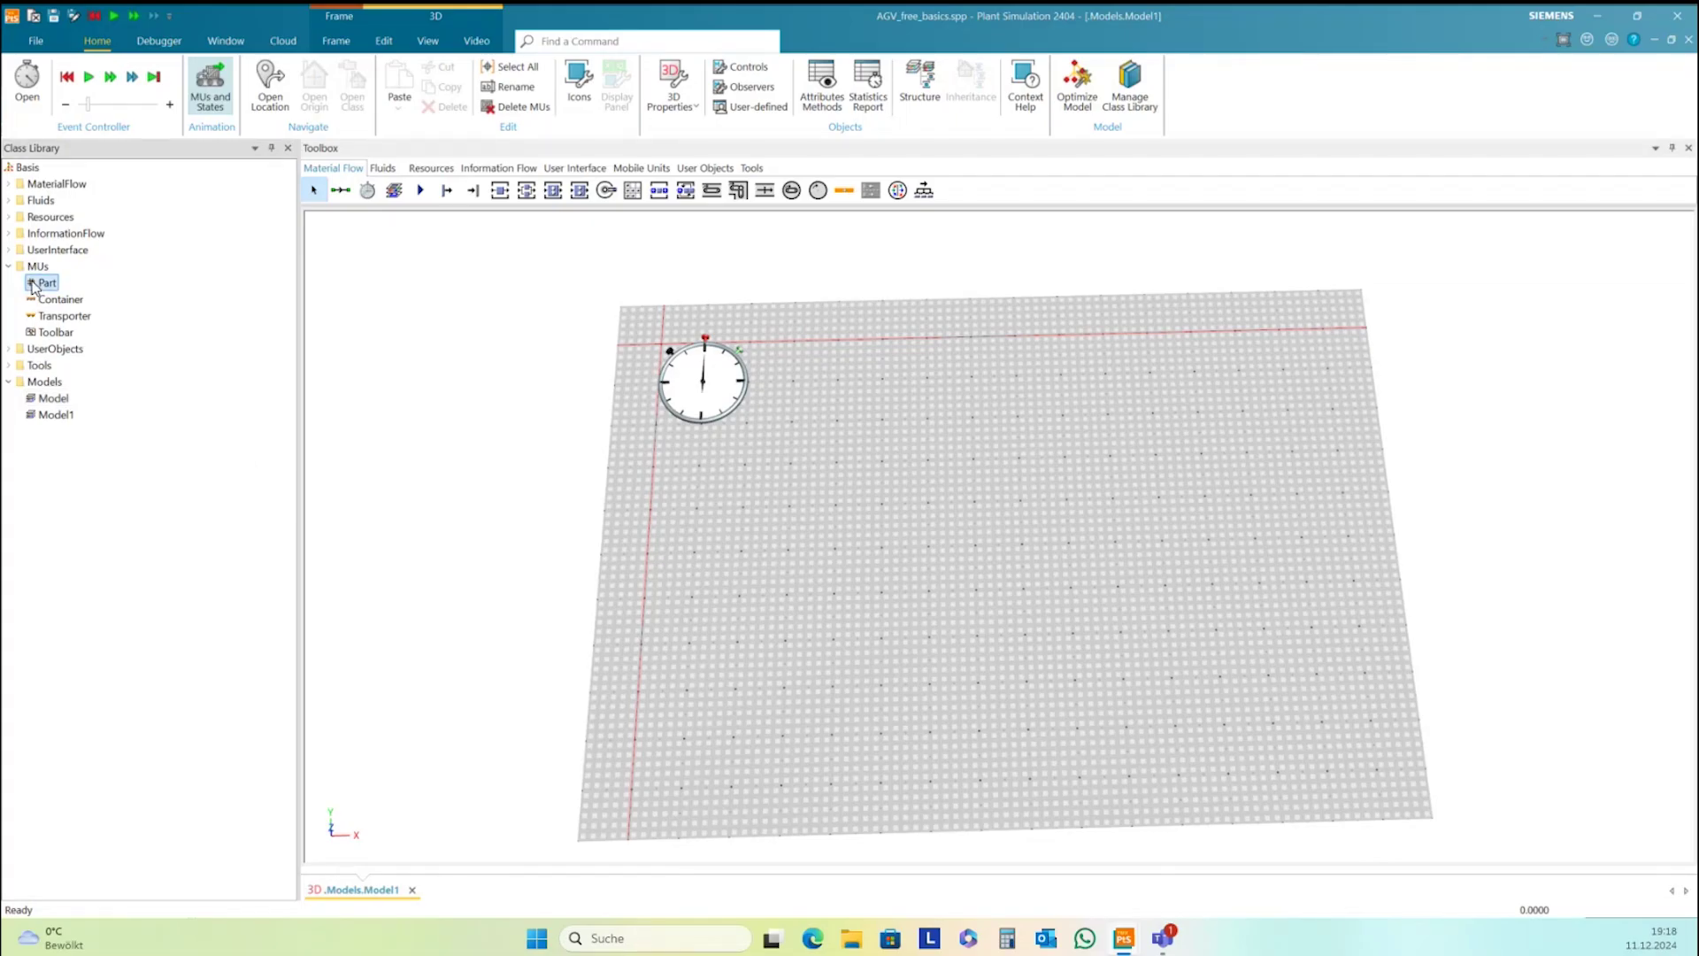
right_click(33, 285)
left_click(81, 353)
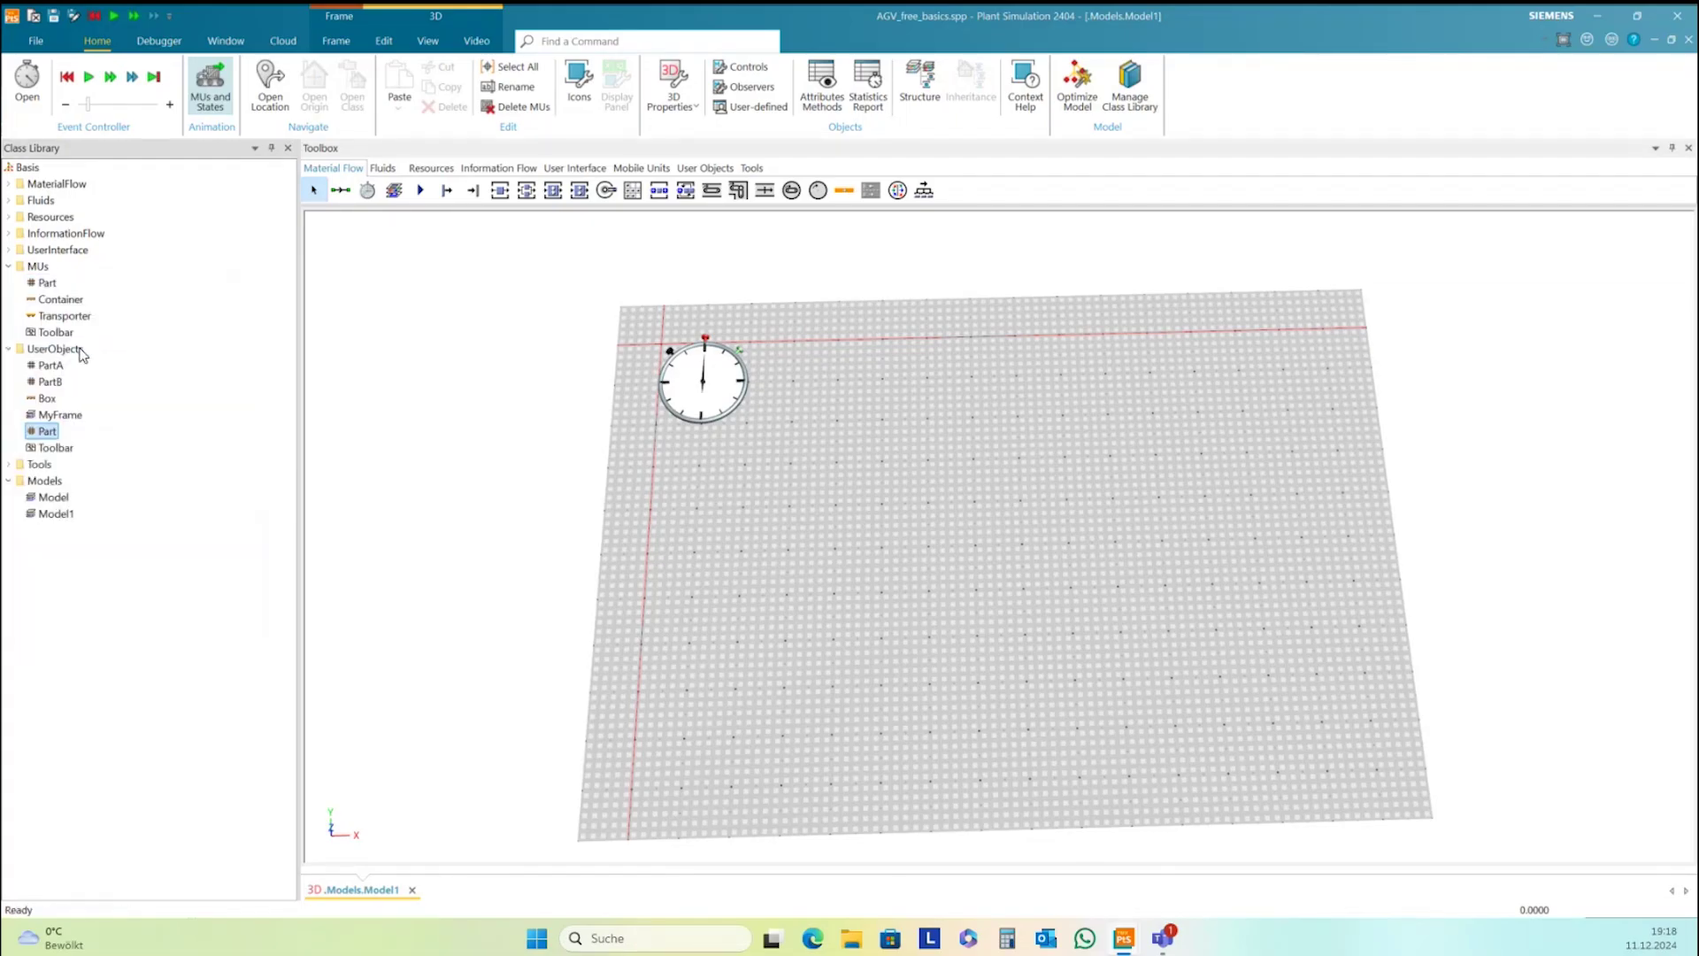
left_click(48, 432)
type("A")
Duplicate the Part class again and rename this second copy as B
right_click(44, 283)
left_click(88, 350)
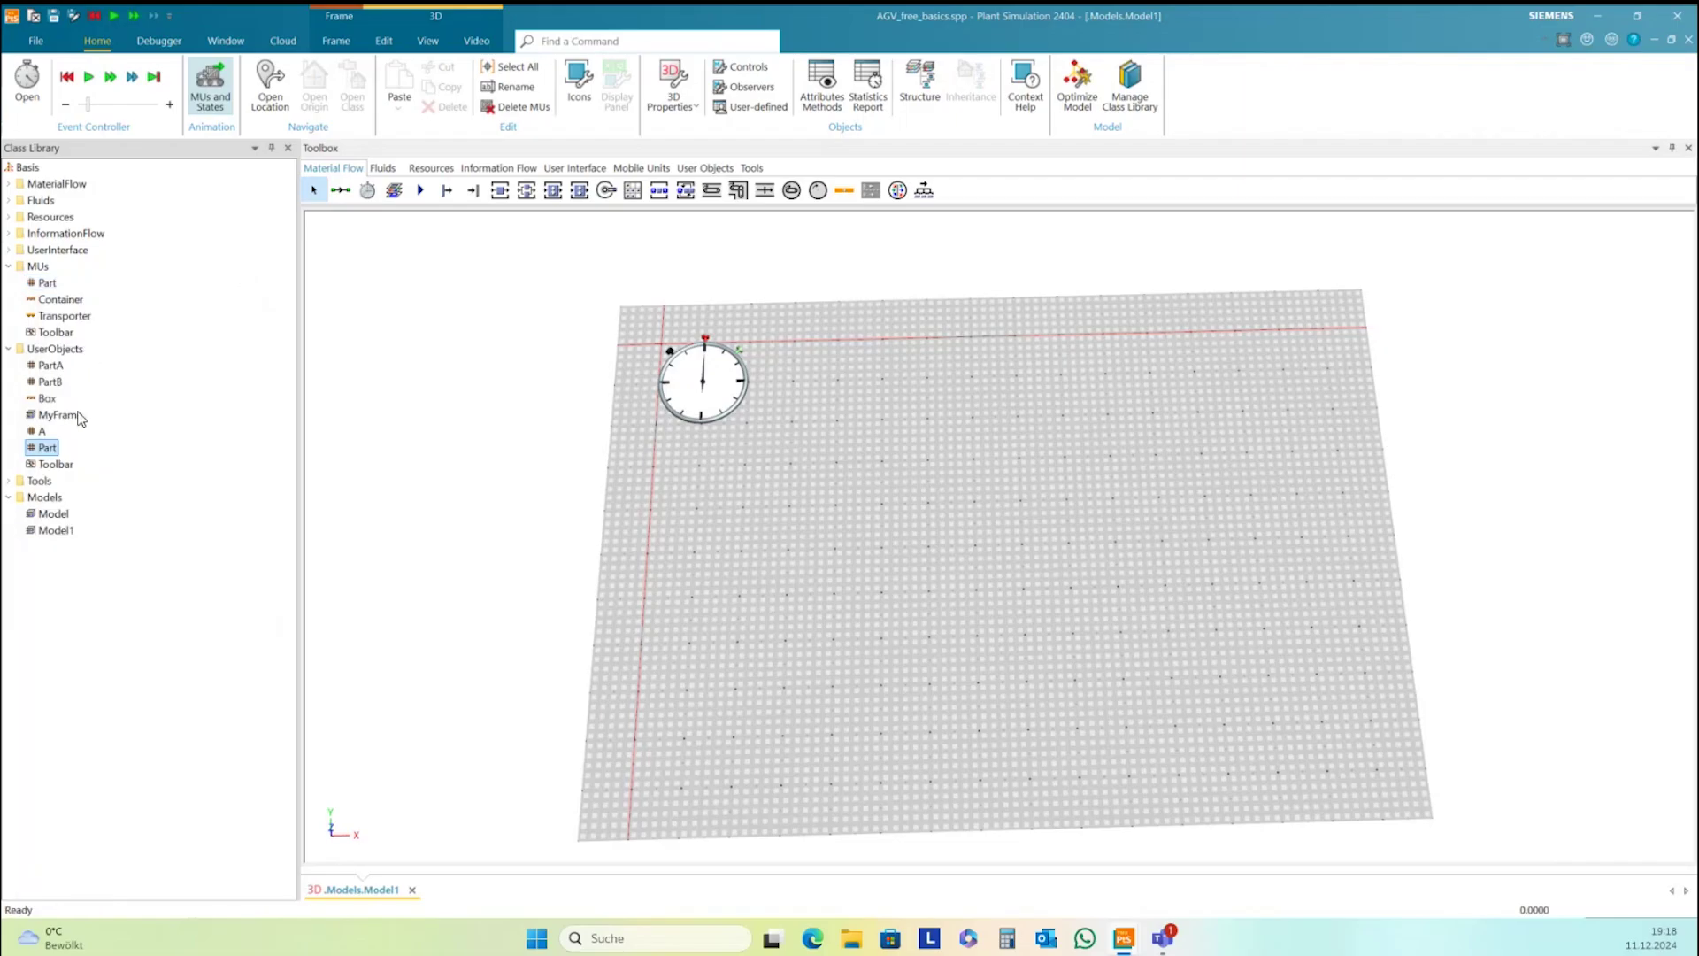
left_click(54, 451)
type("B")
key("Return")
In part B's 3D properties, activate the material and set its diffuse color to bright green
right_click(39, 453)
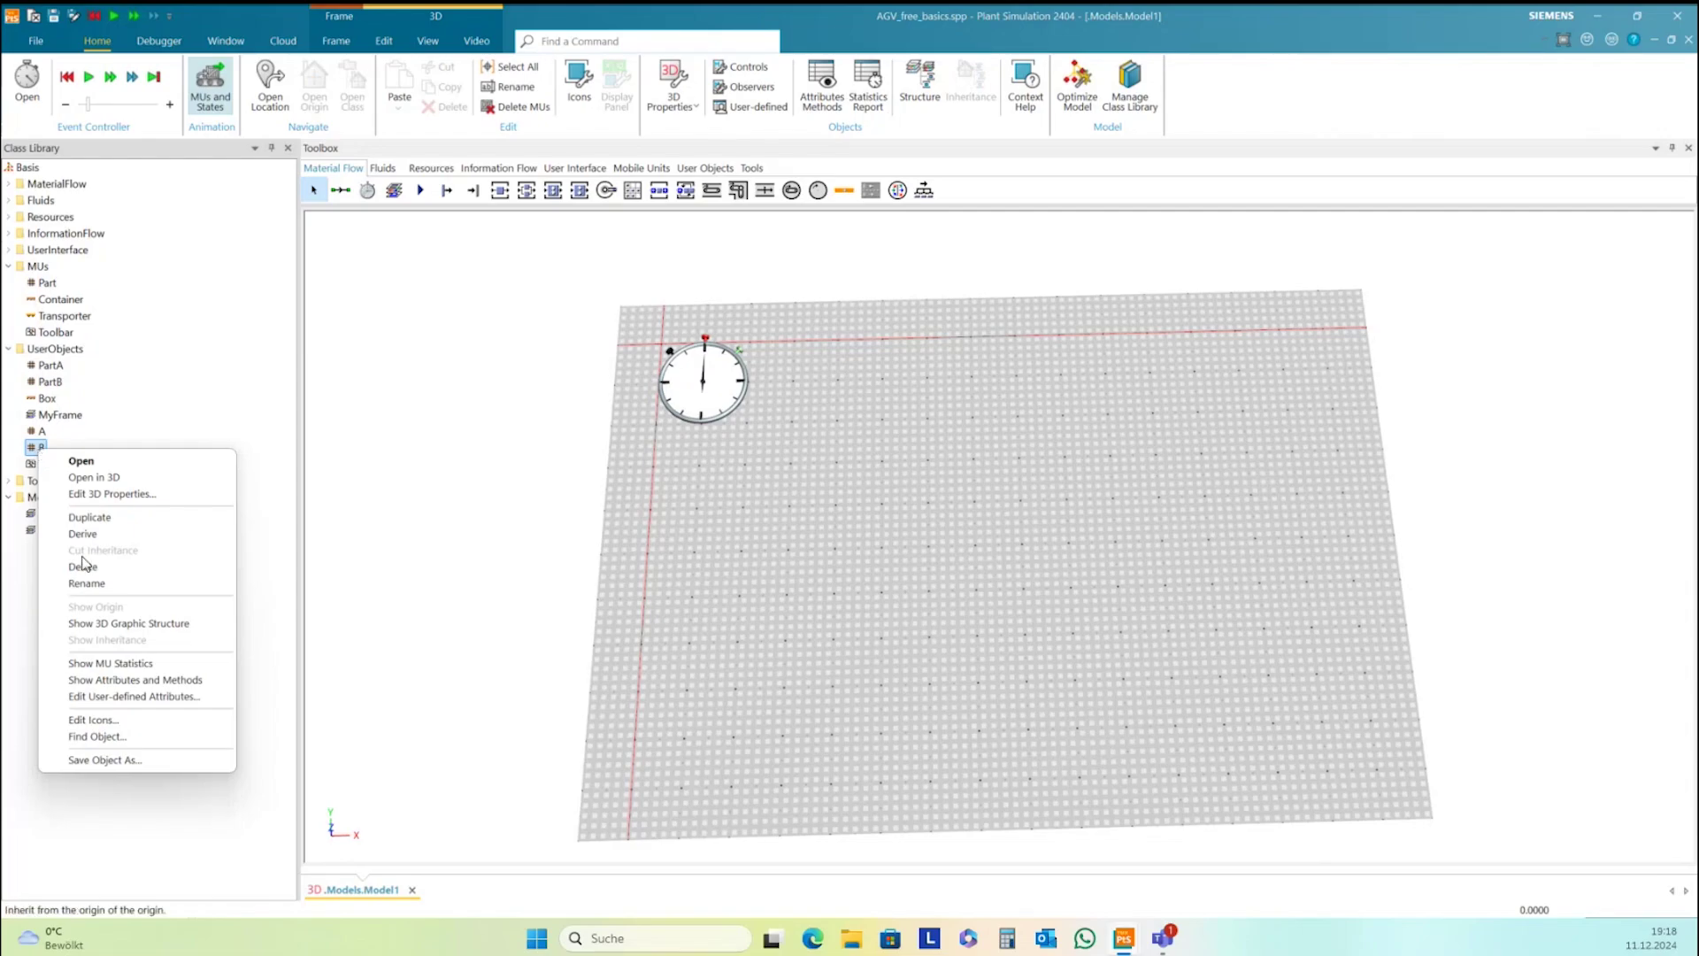
left_click(130, 494)
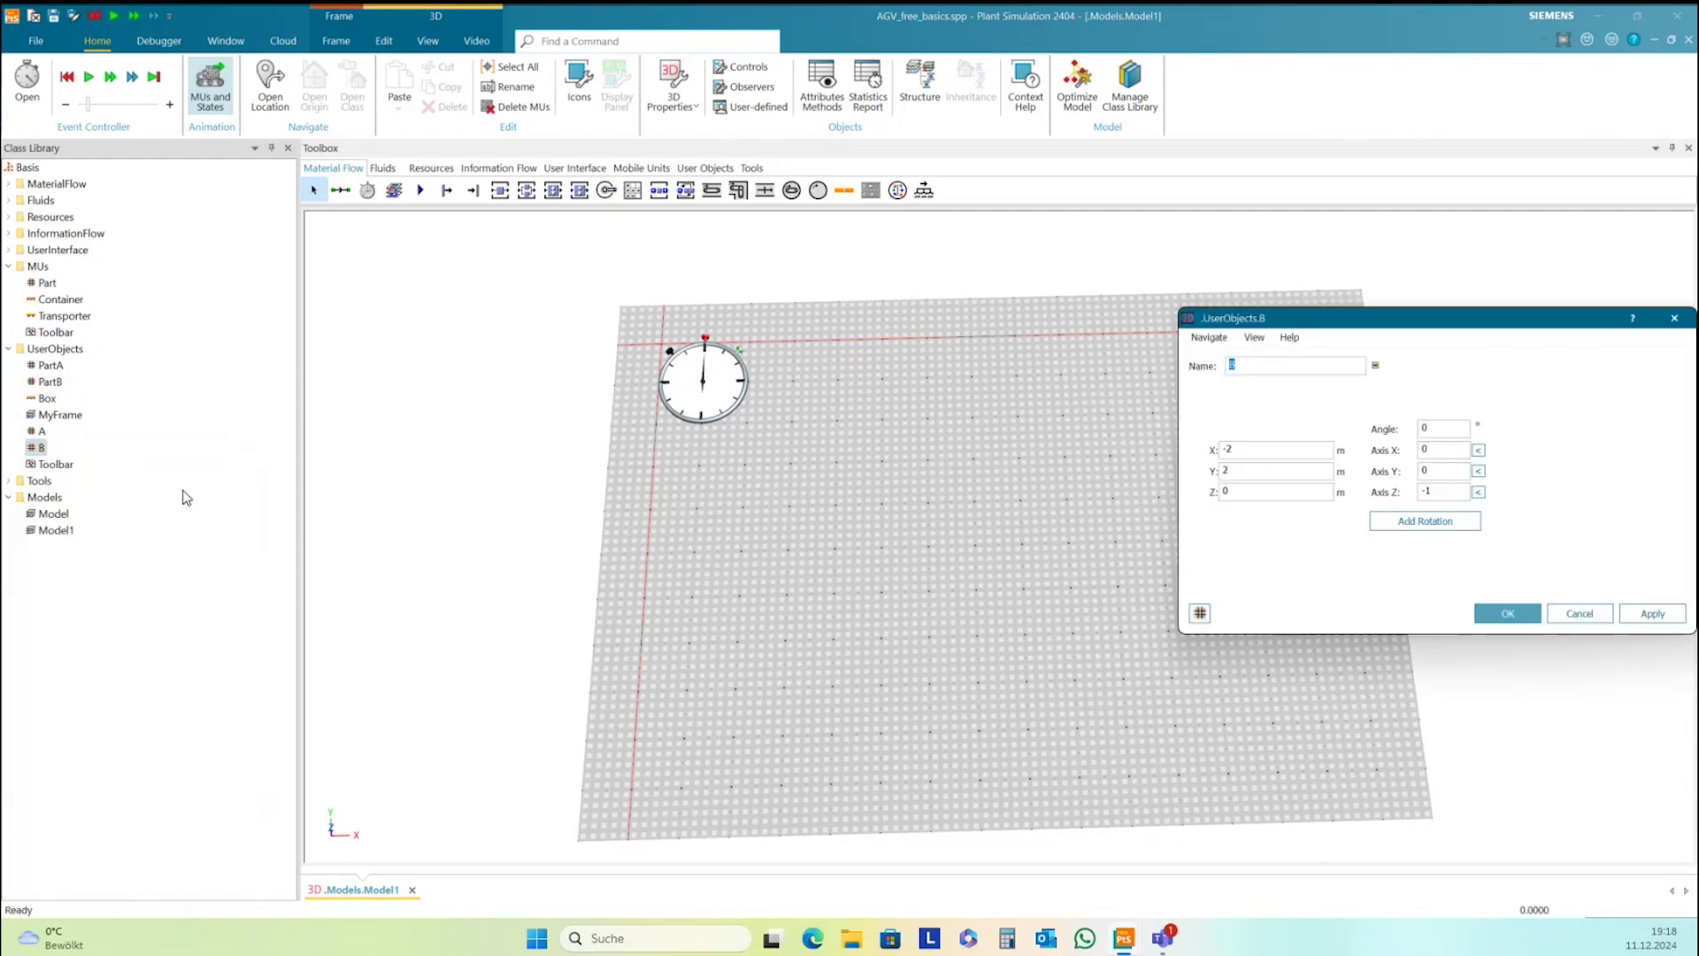
left_click_drag(1337, 321, 869, 211)
left_click(832, 283)
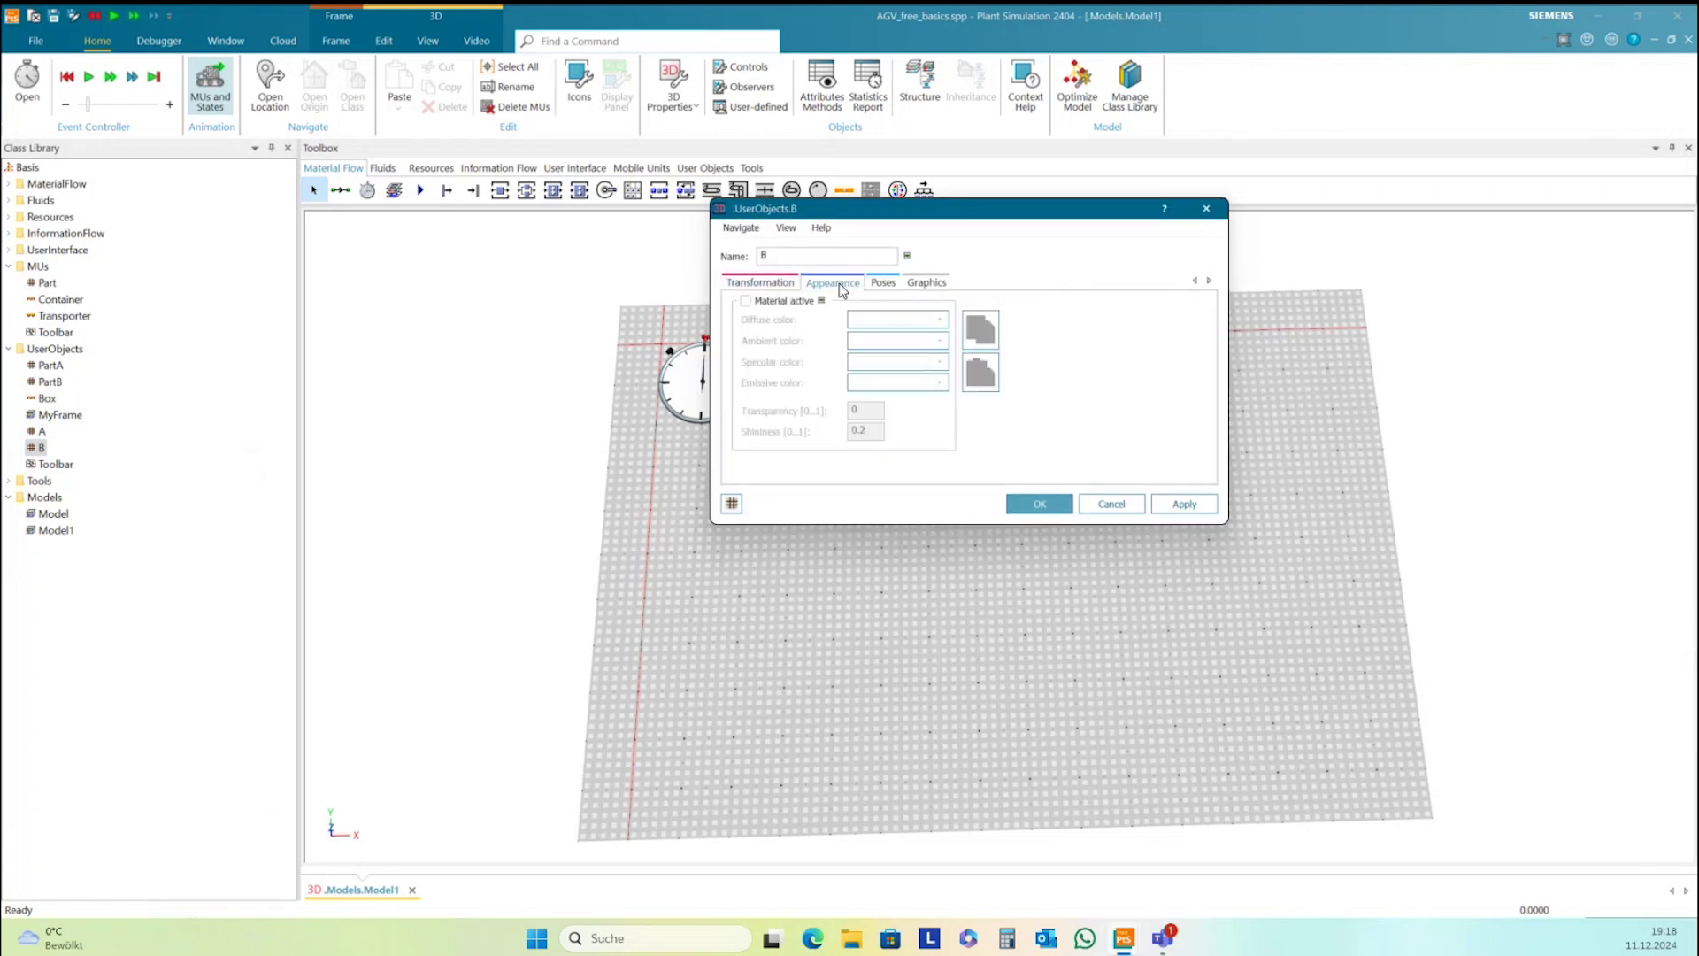
left_click(748, 301)
left_click(940, 320)
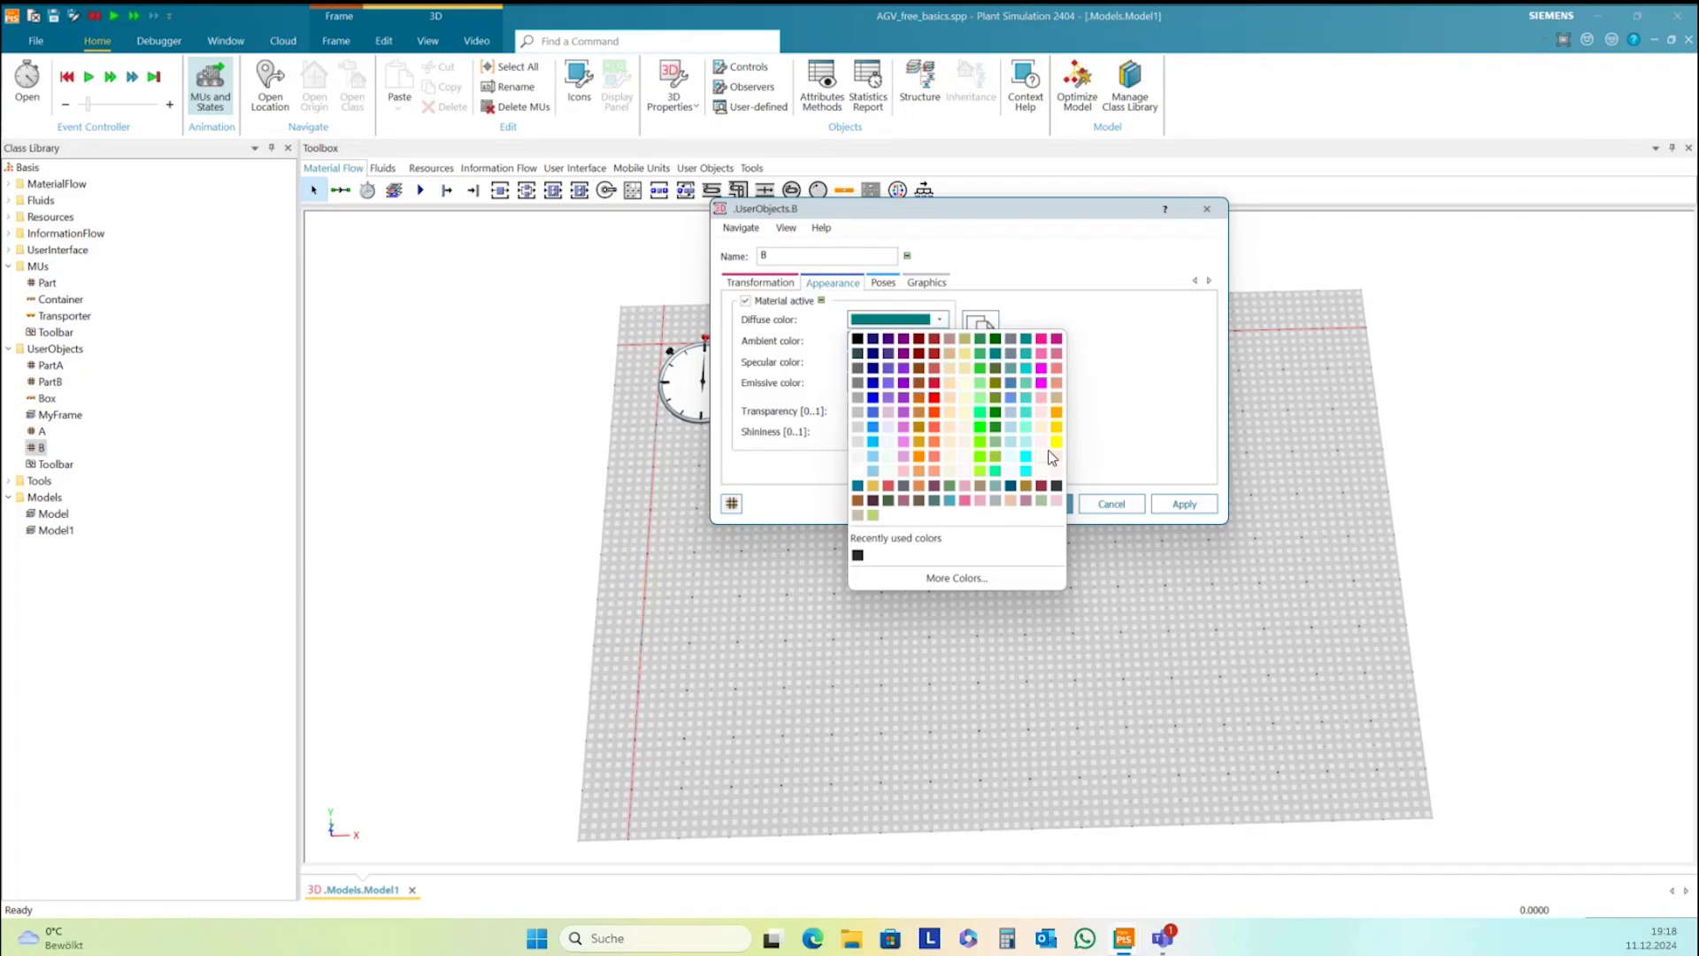
left_click(981, 426)
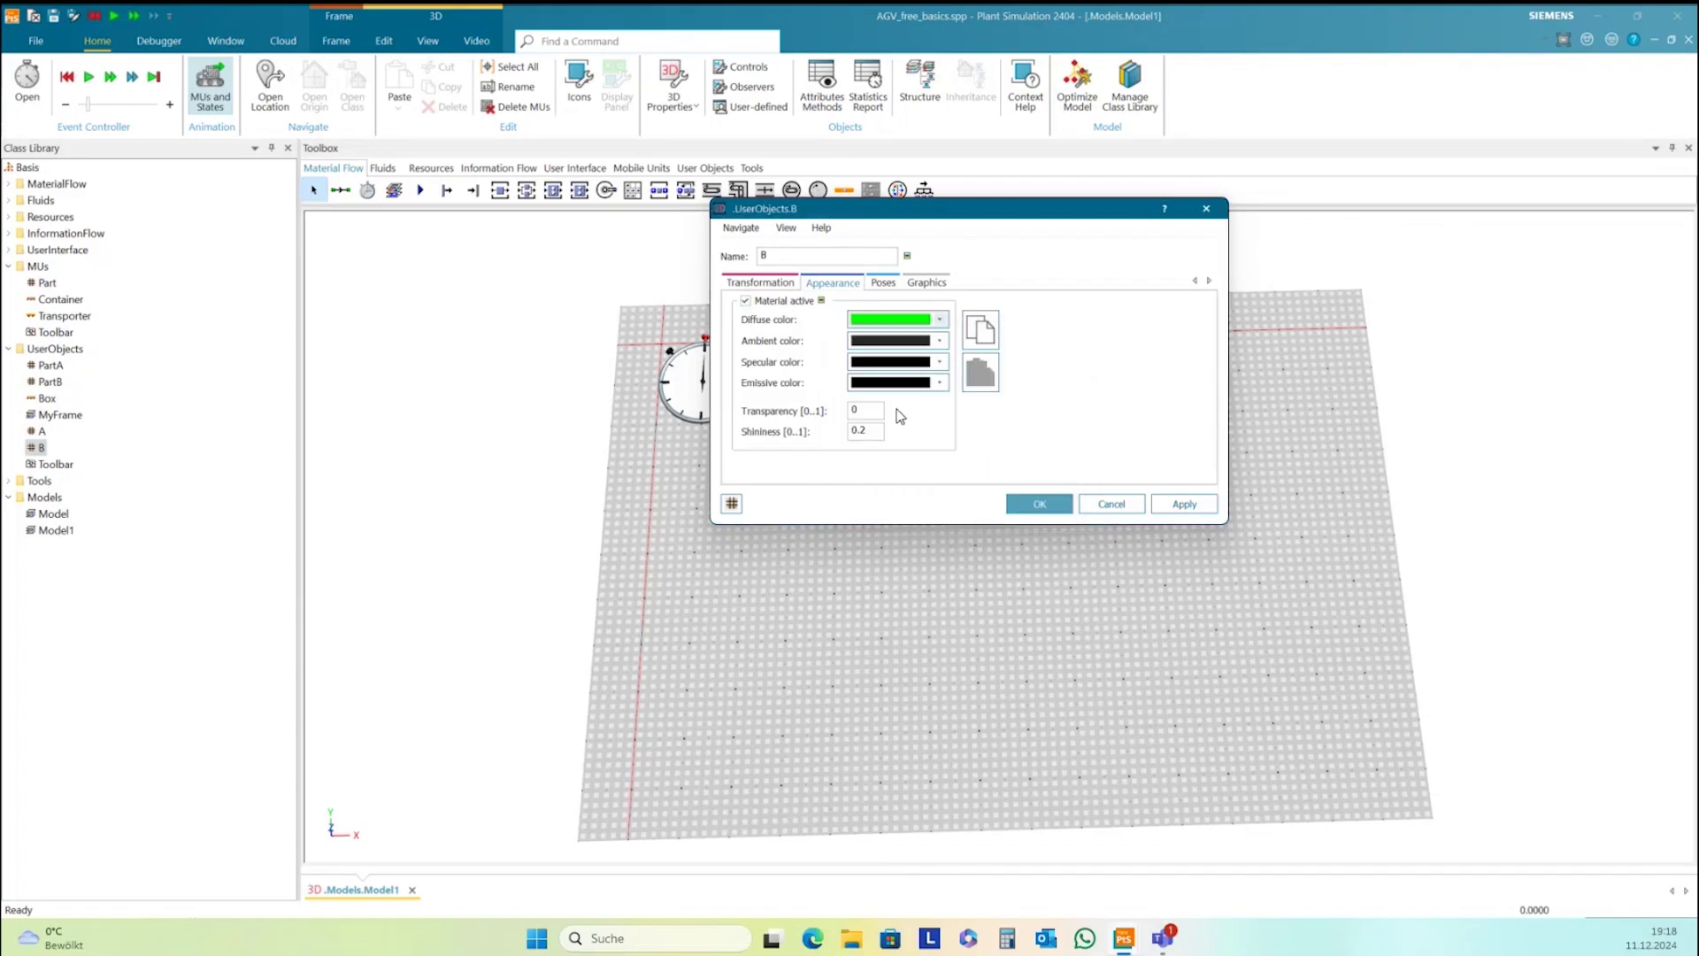
left_click(1179, 504)
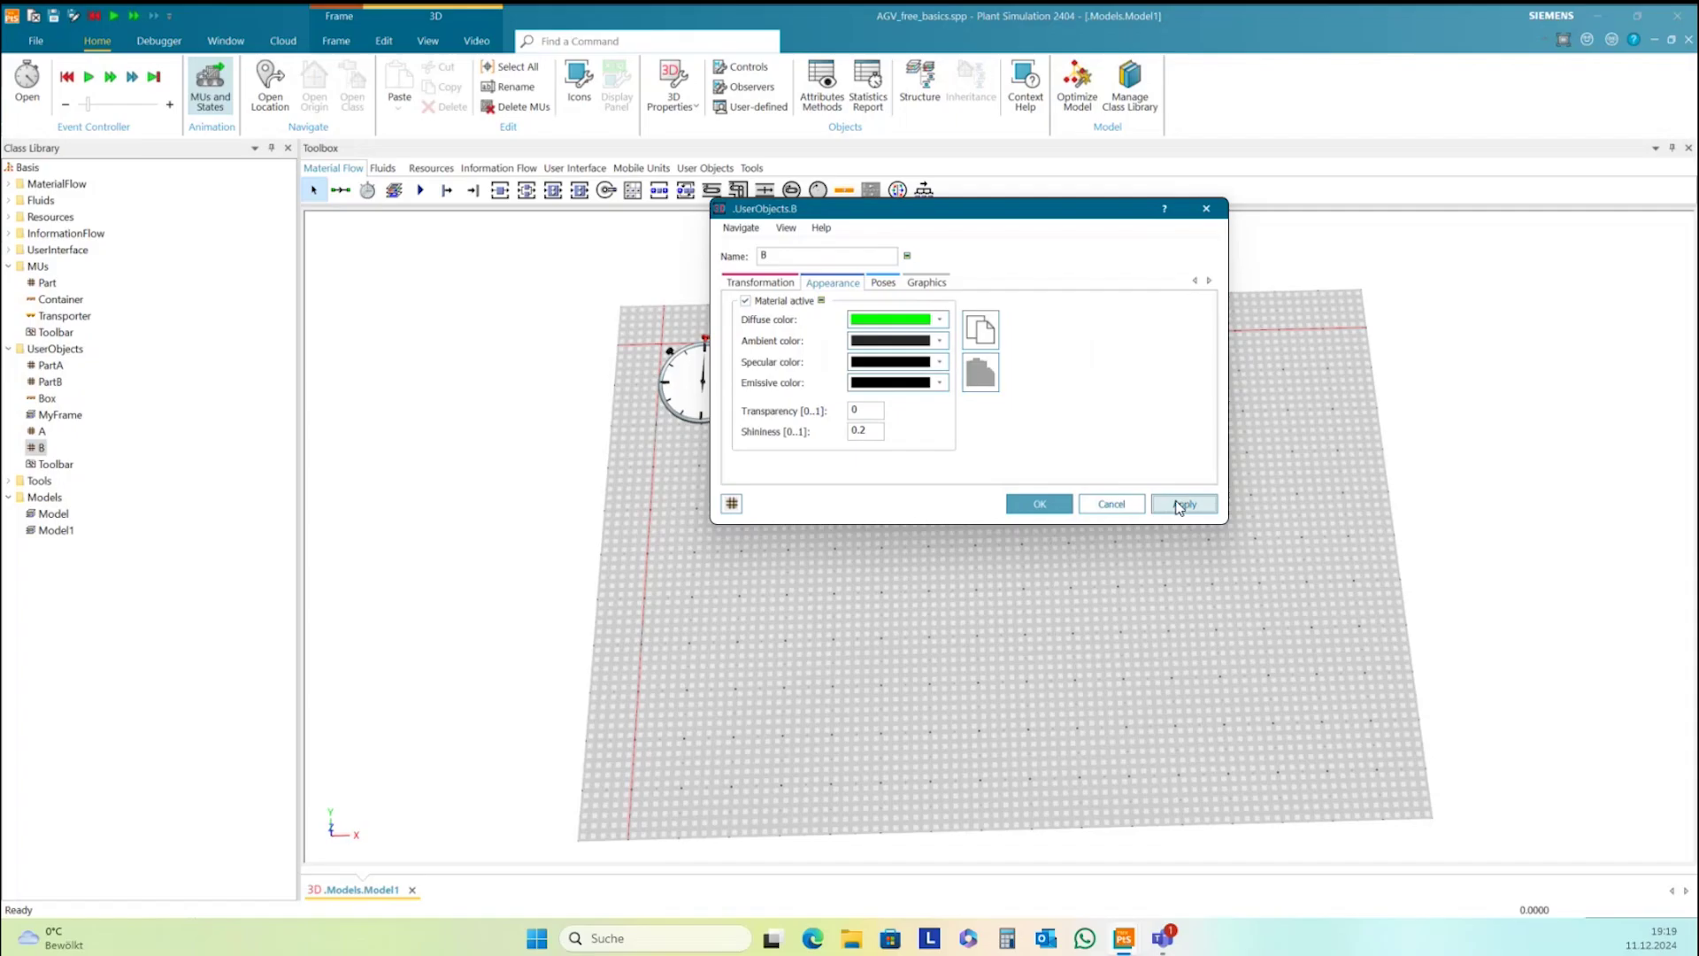
left_click(1035, 502)
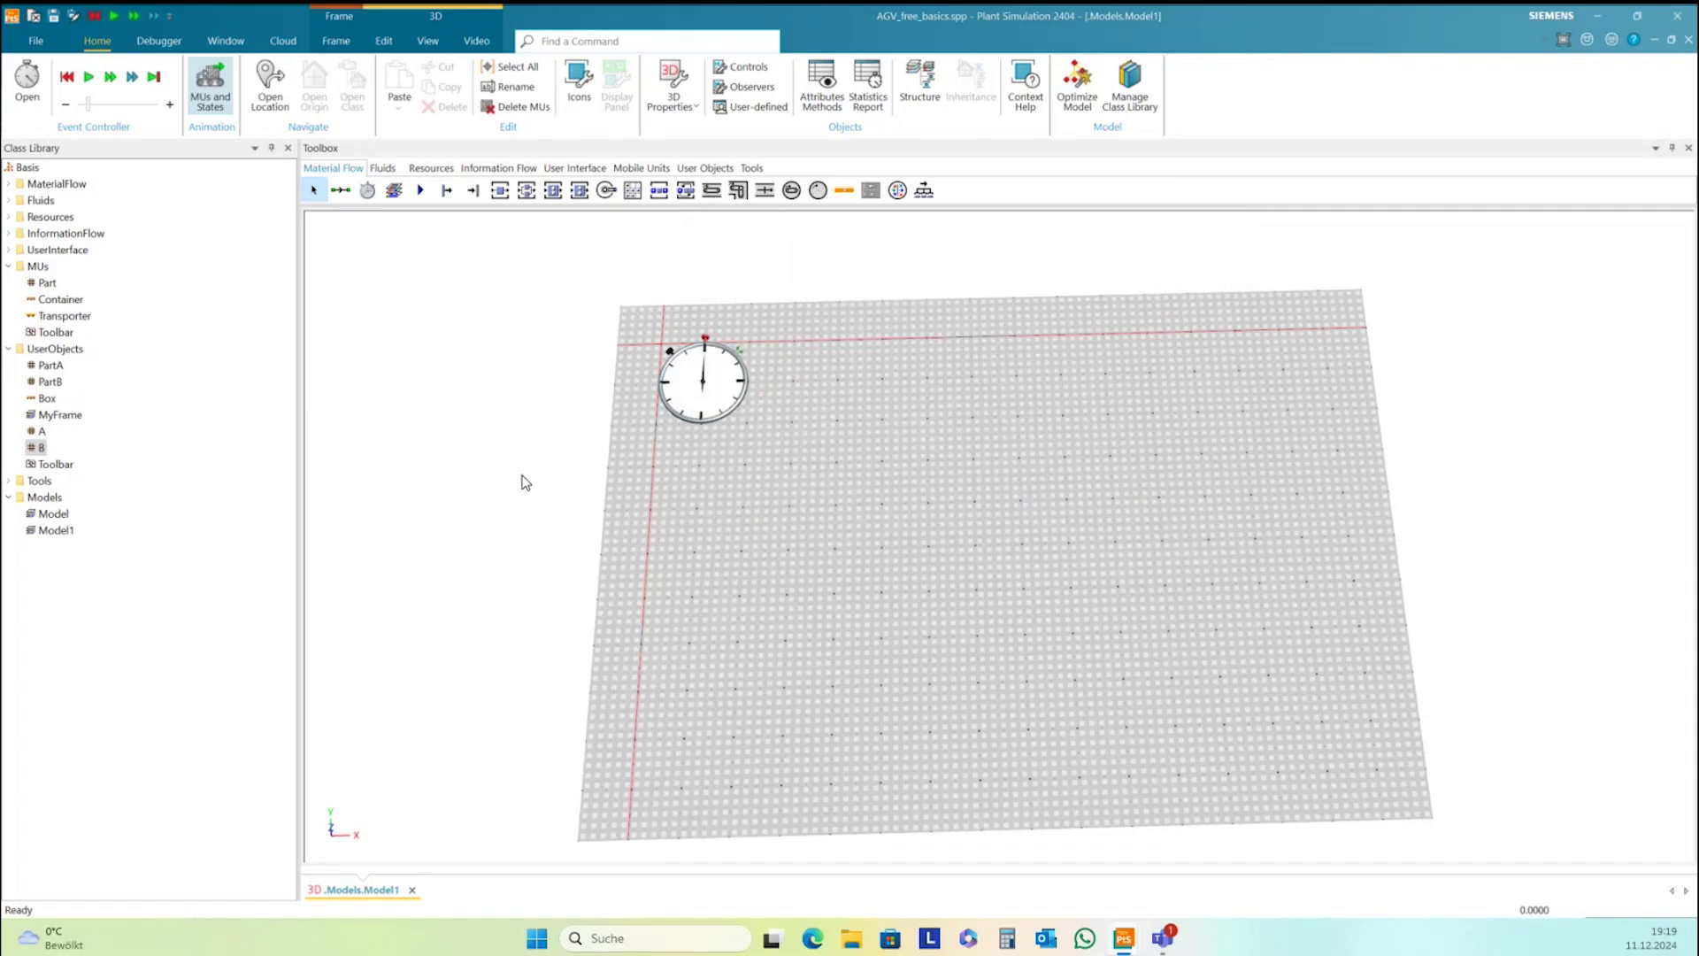
Make a third duplicate of the Part class and rename it as C
right_click(43, 289)
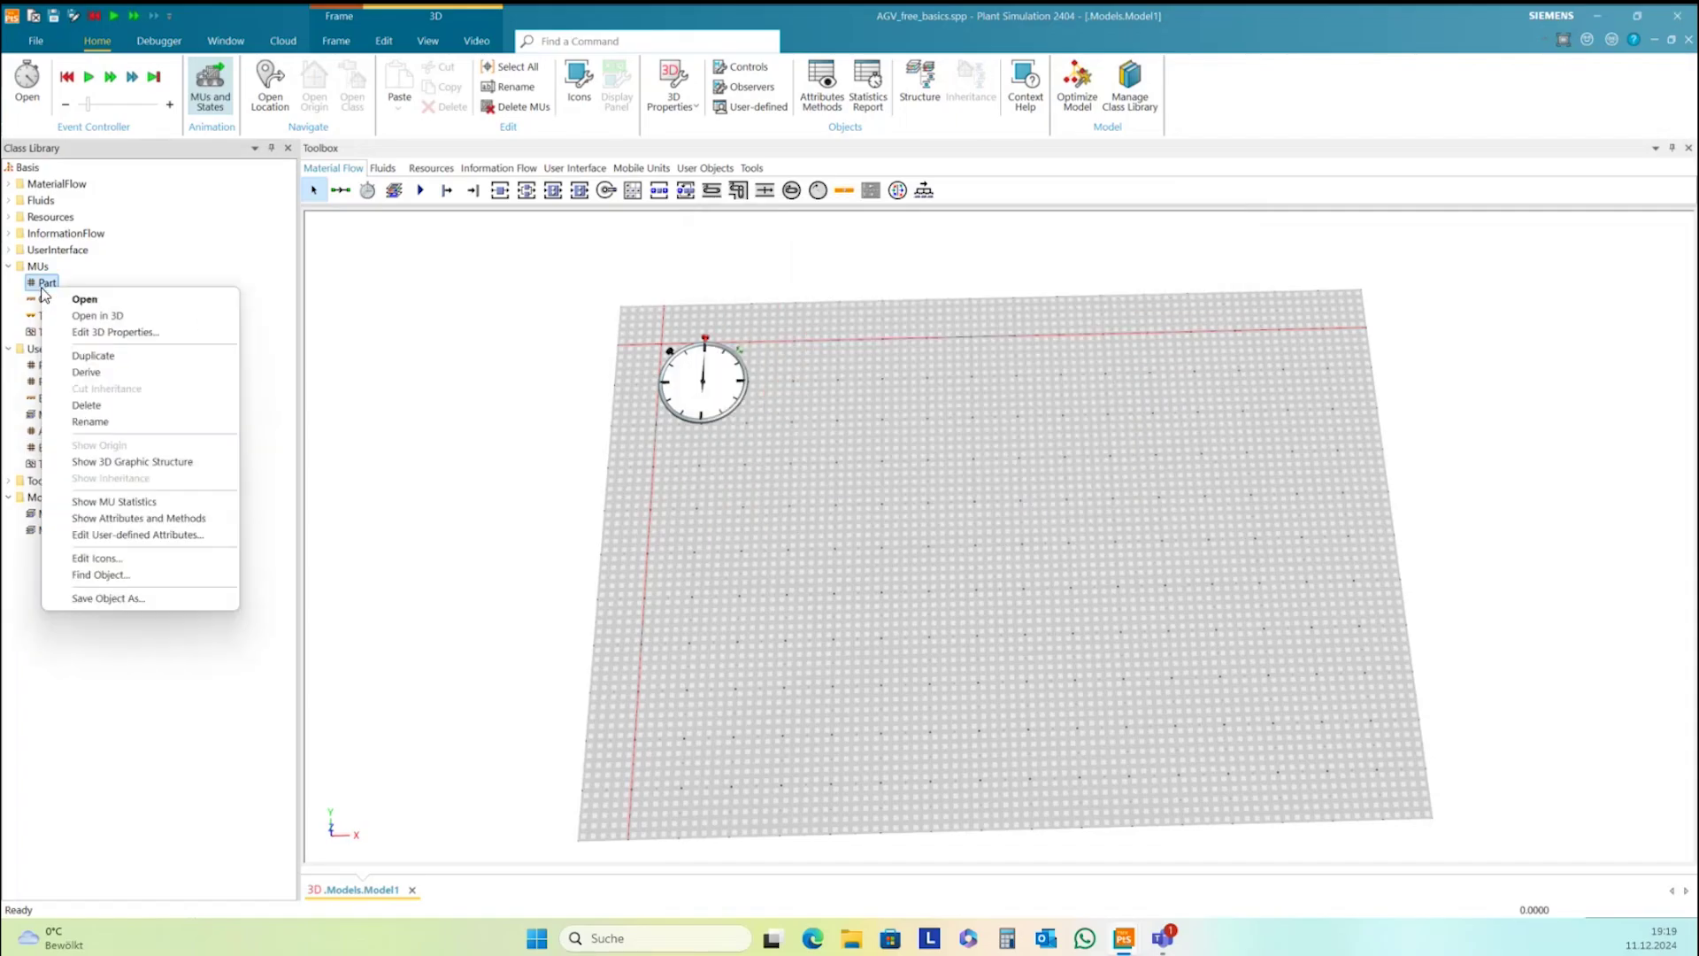
left_click(103, 355)
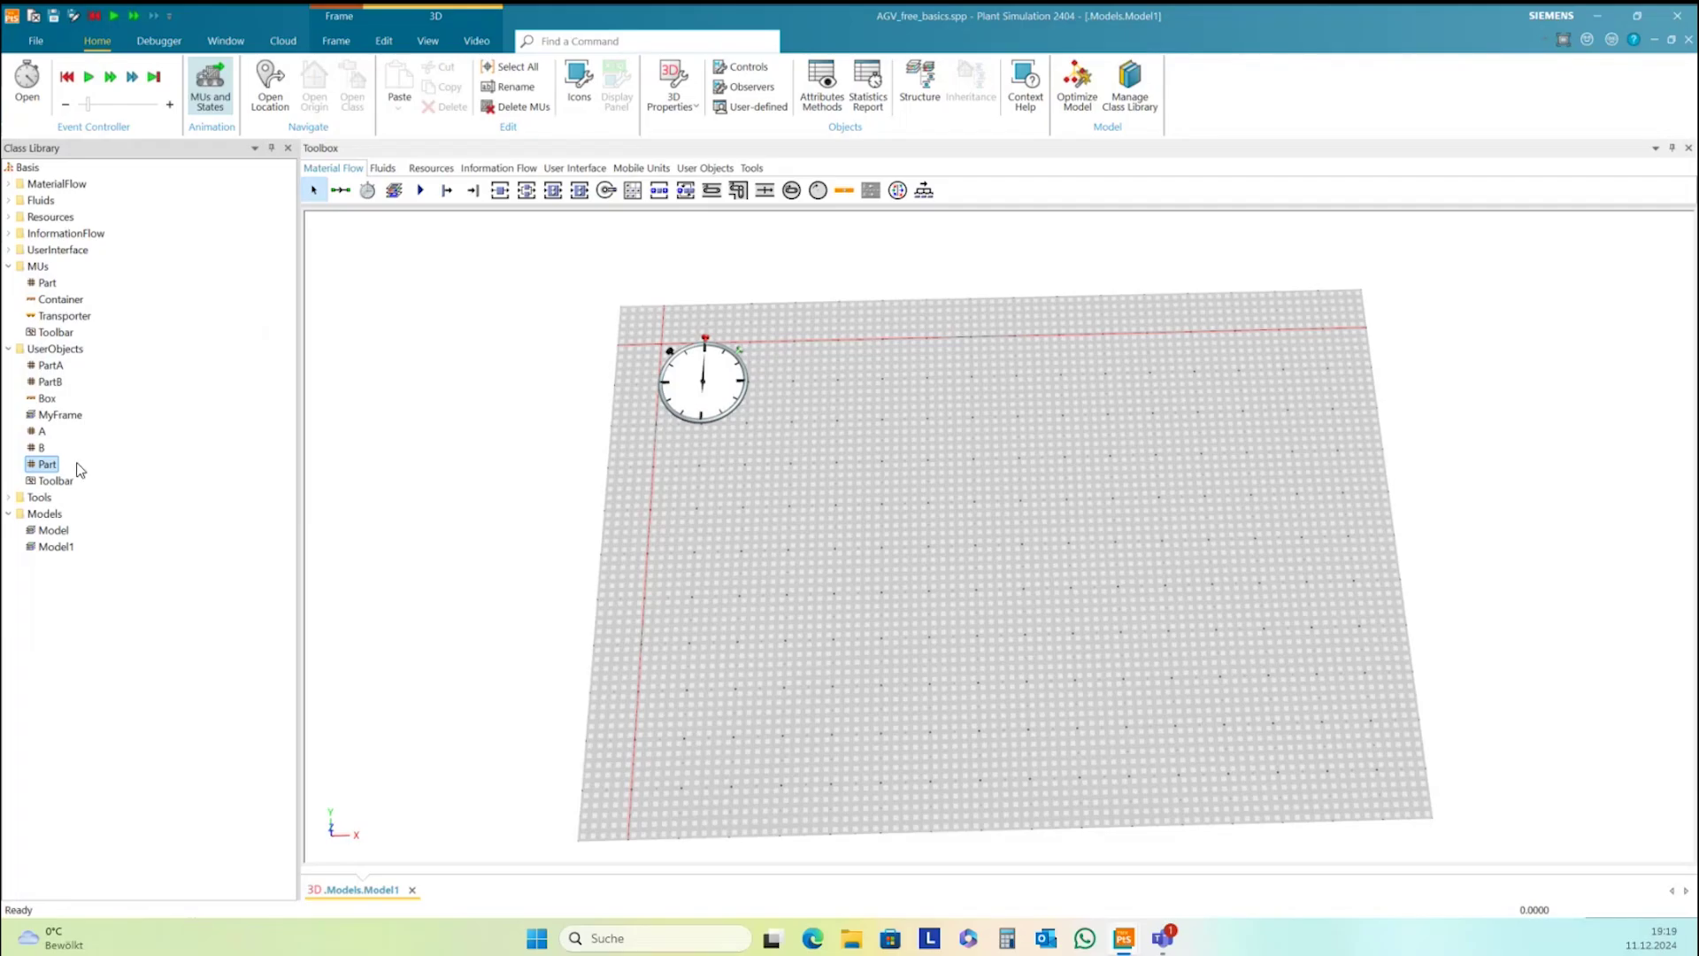
left_click(53, 467)
In part C's 3D properties, activate the material and set its diffuse color to red
right_click(32, 466)
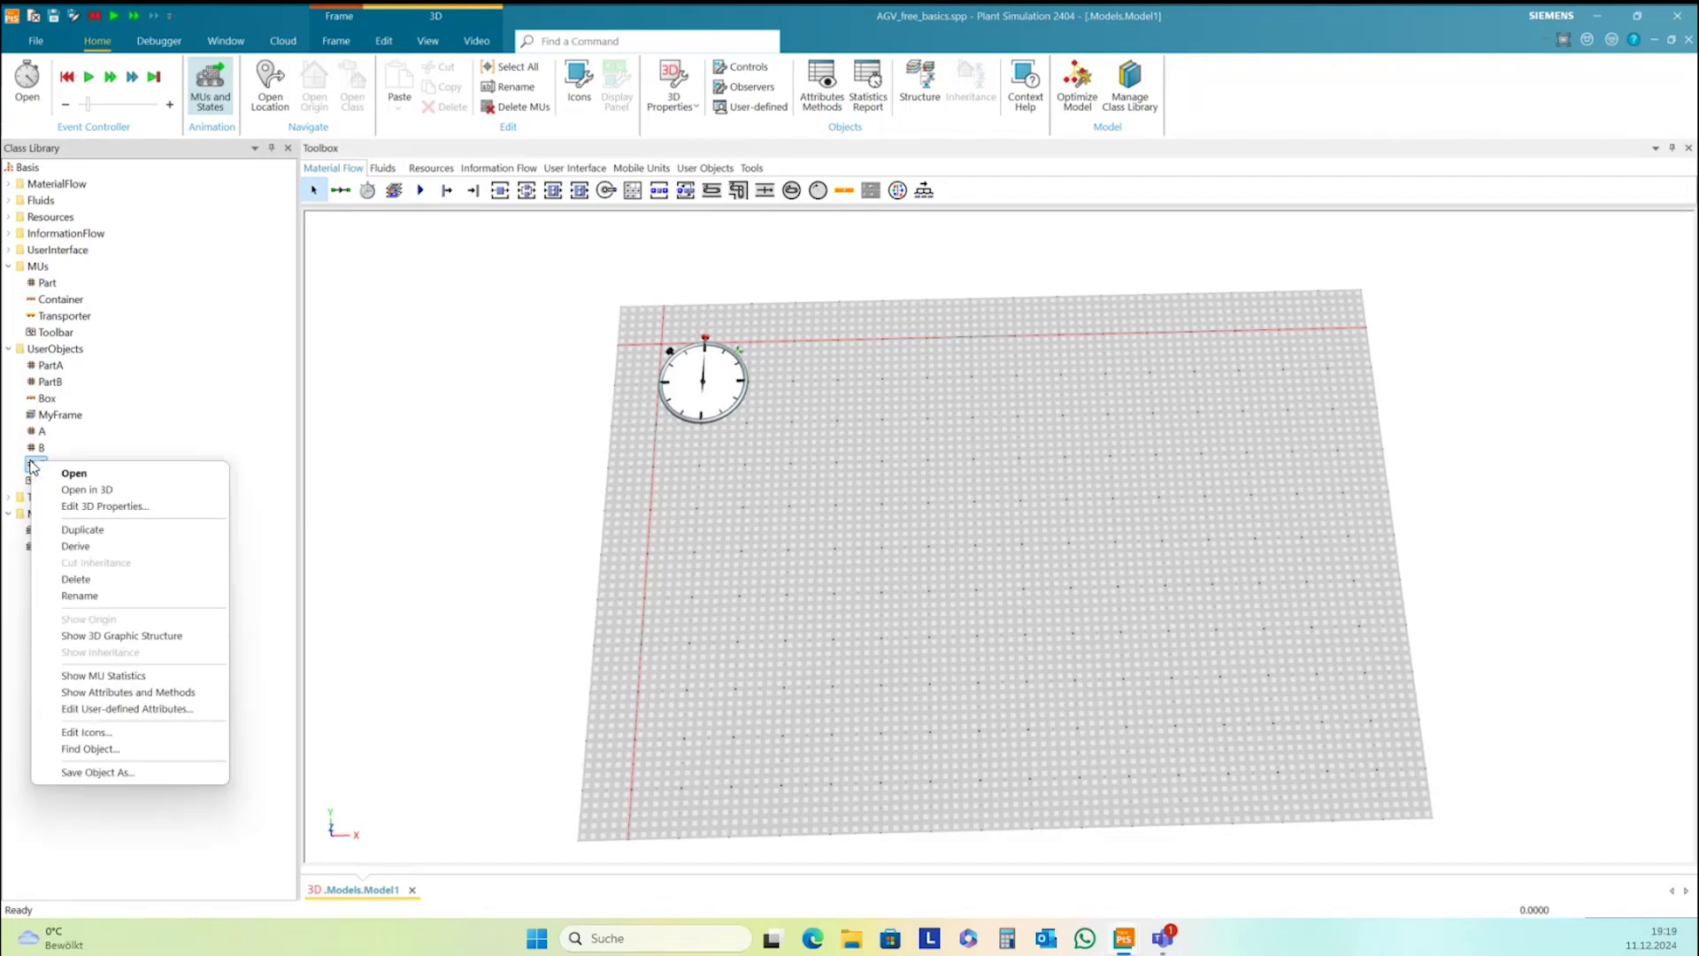
left_click(102, 506)
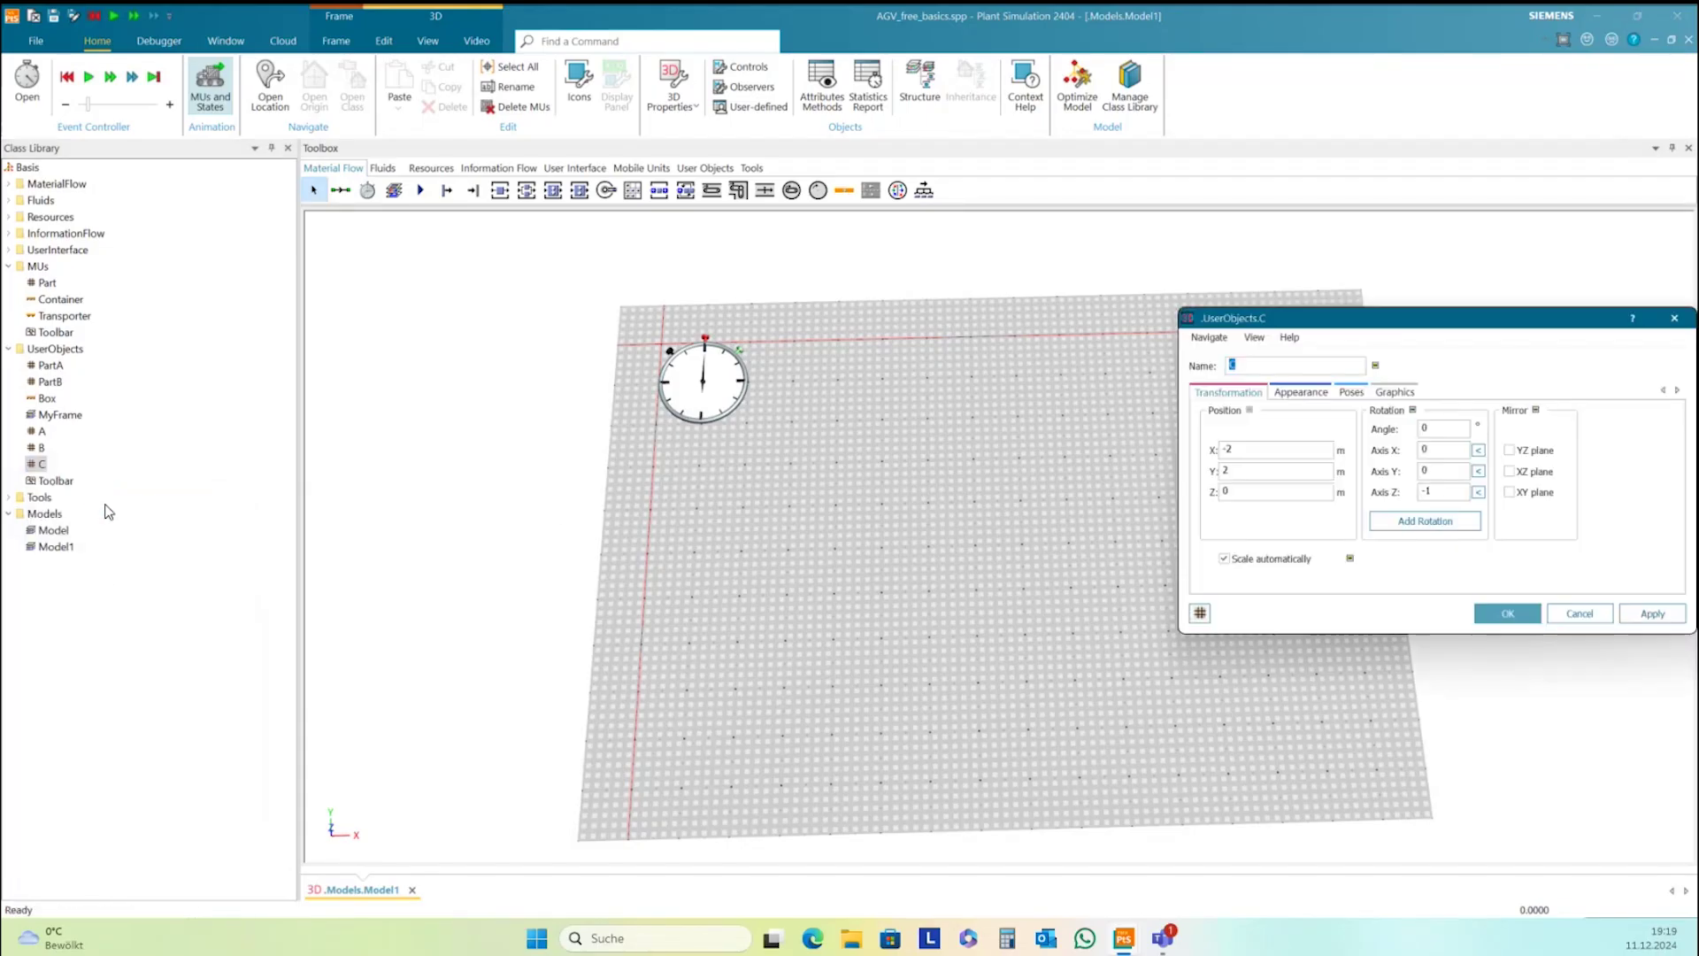
left_click_drag(1392, 317, 1122, 249)
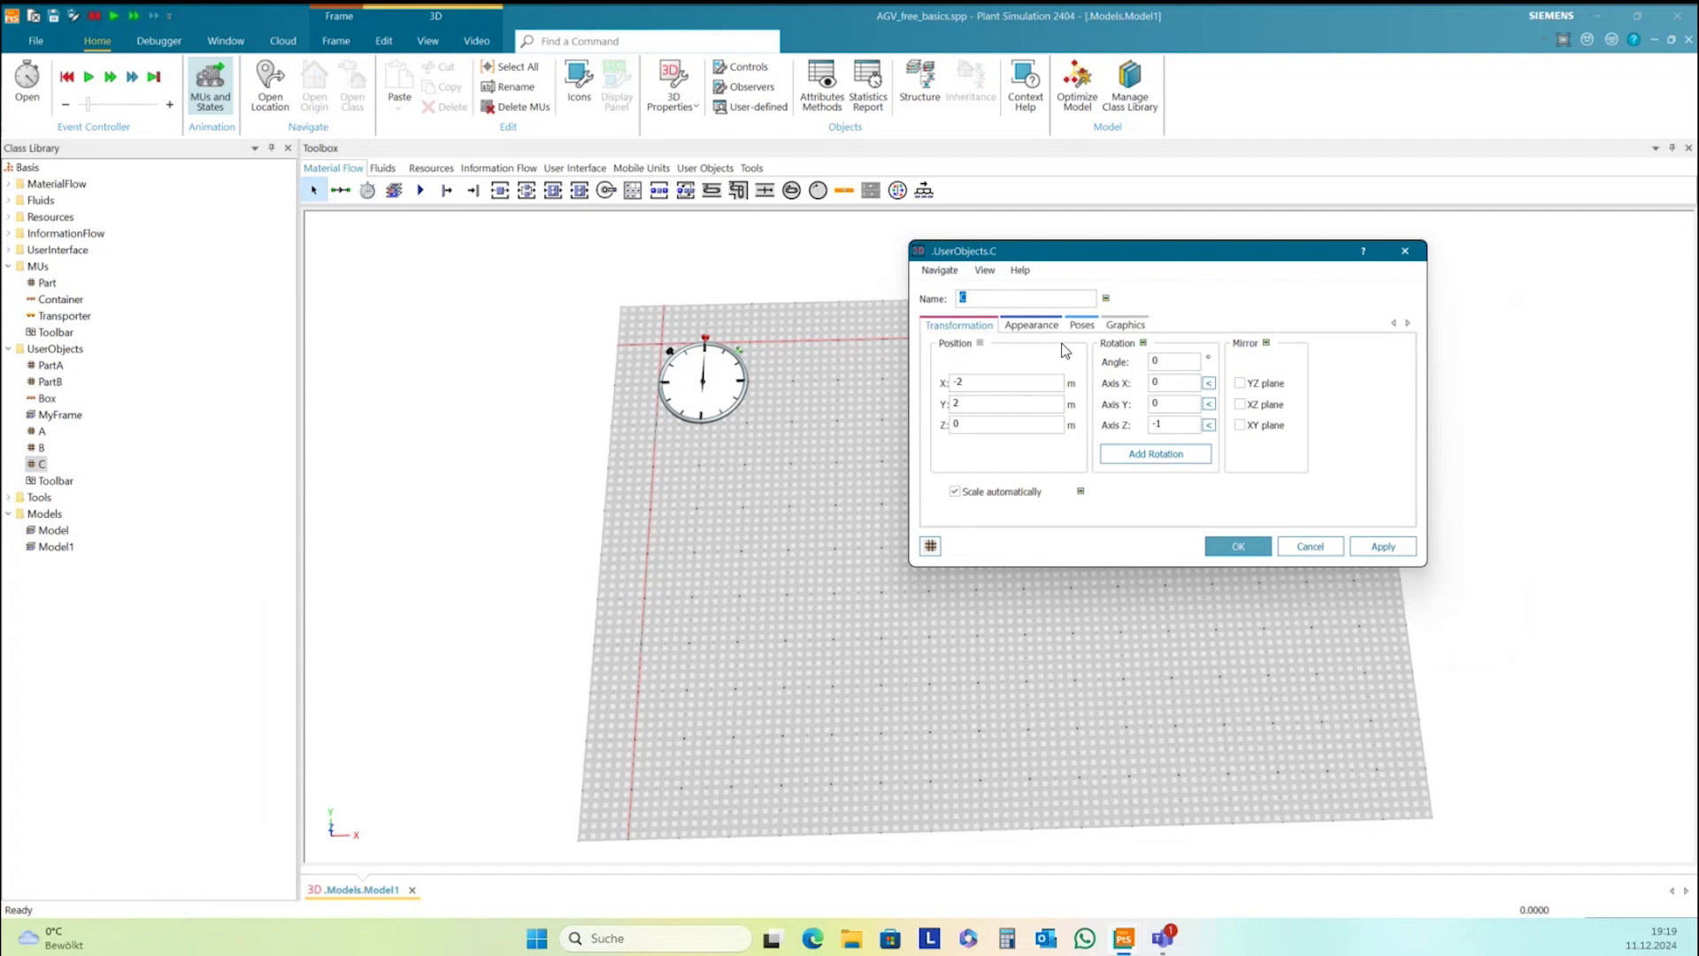
left_click(1033, 325)
left_click(944, 344)
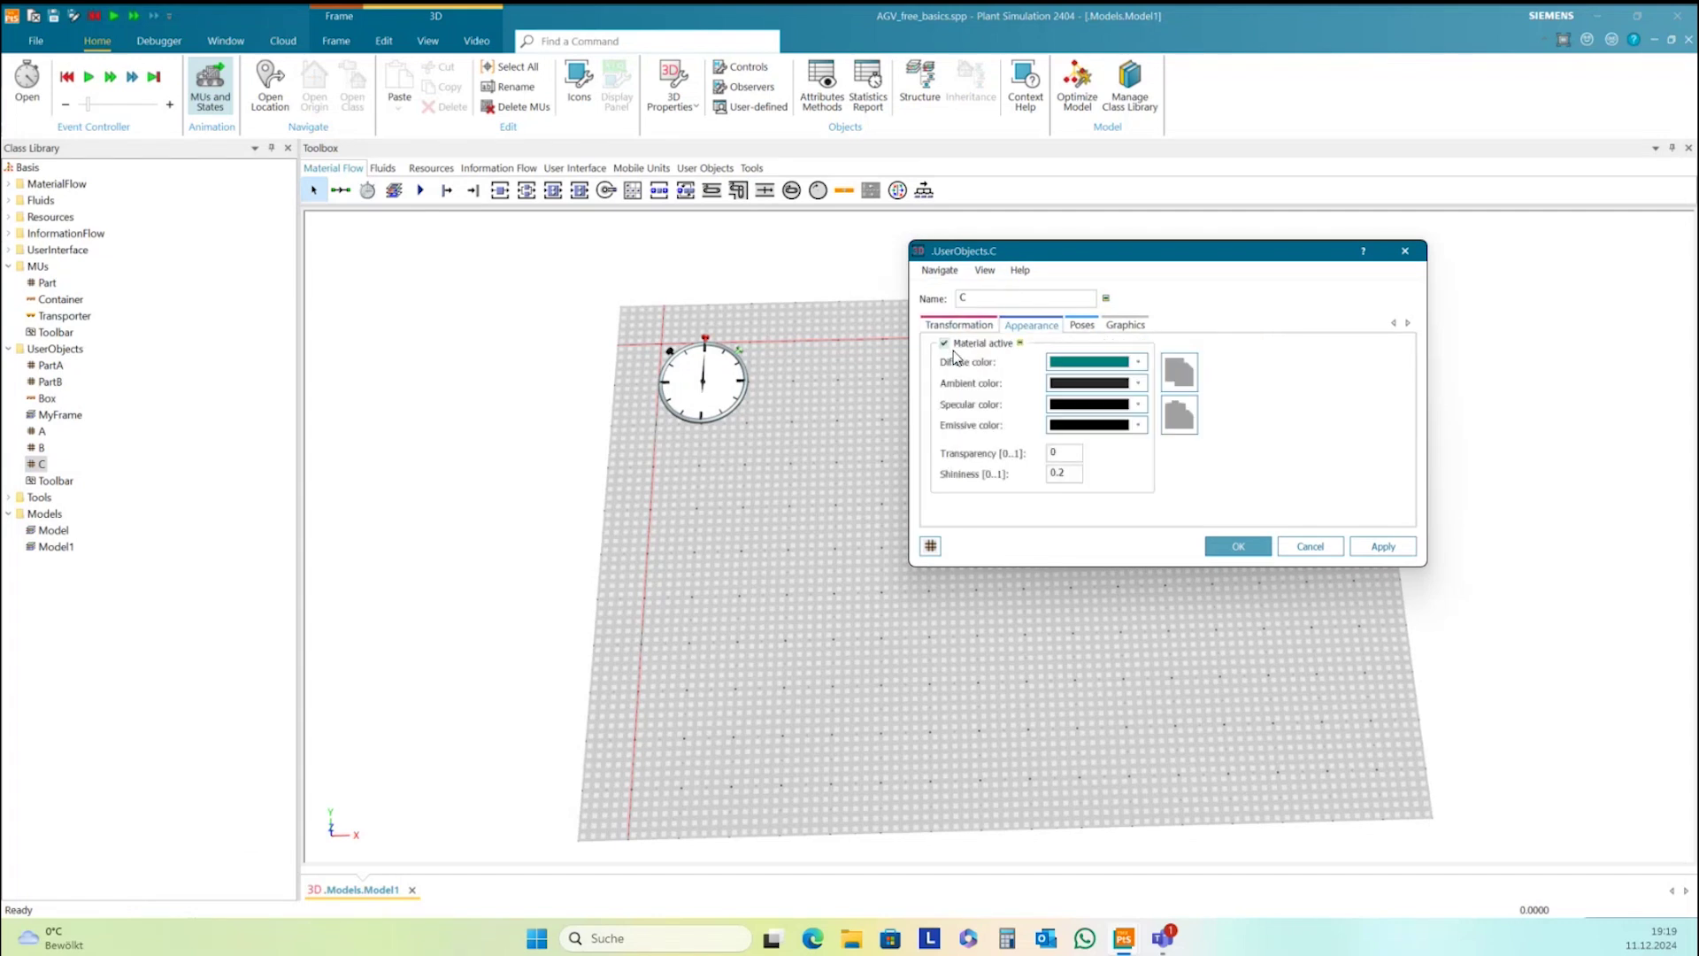
left_click(1139, 364)
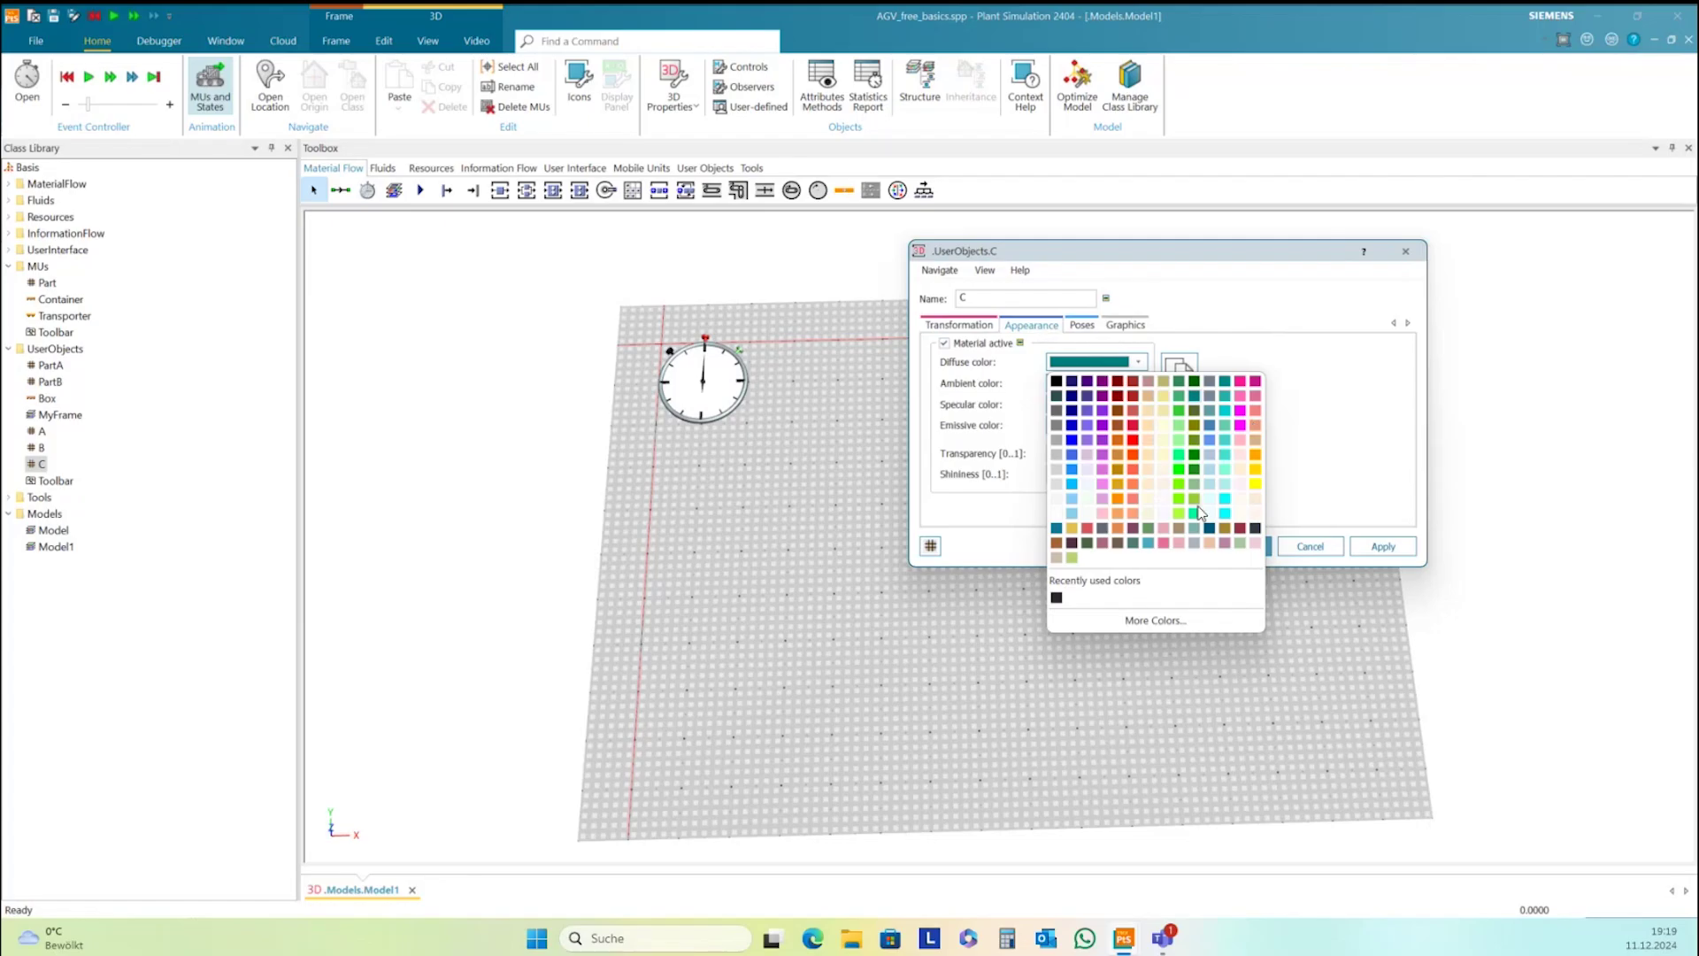
left_click(1133, 439)
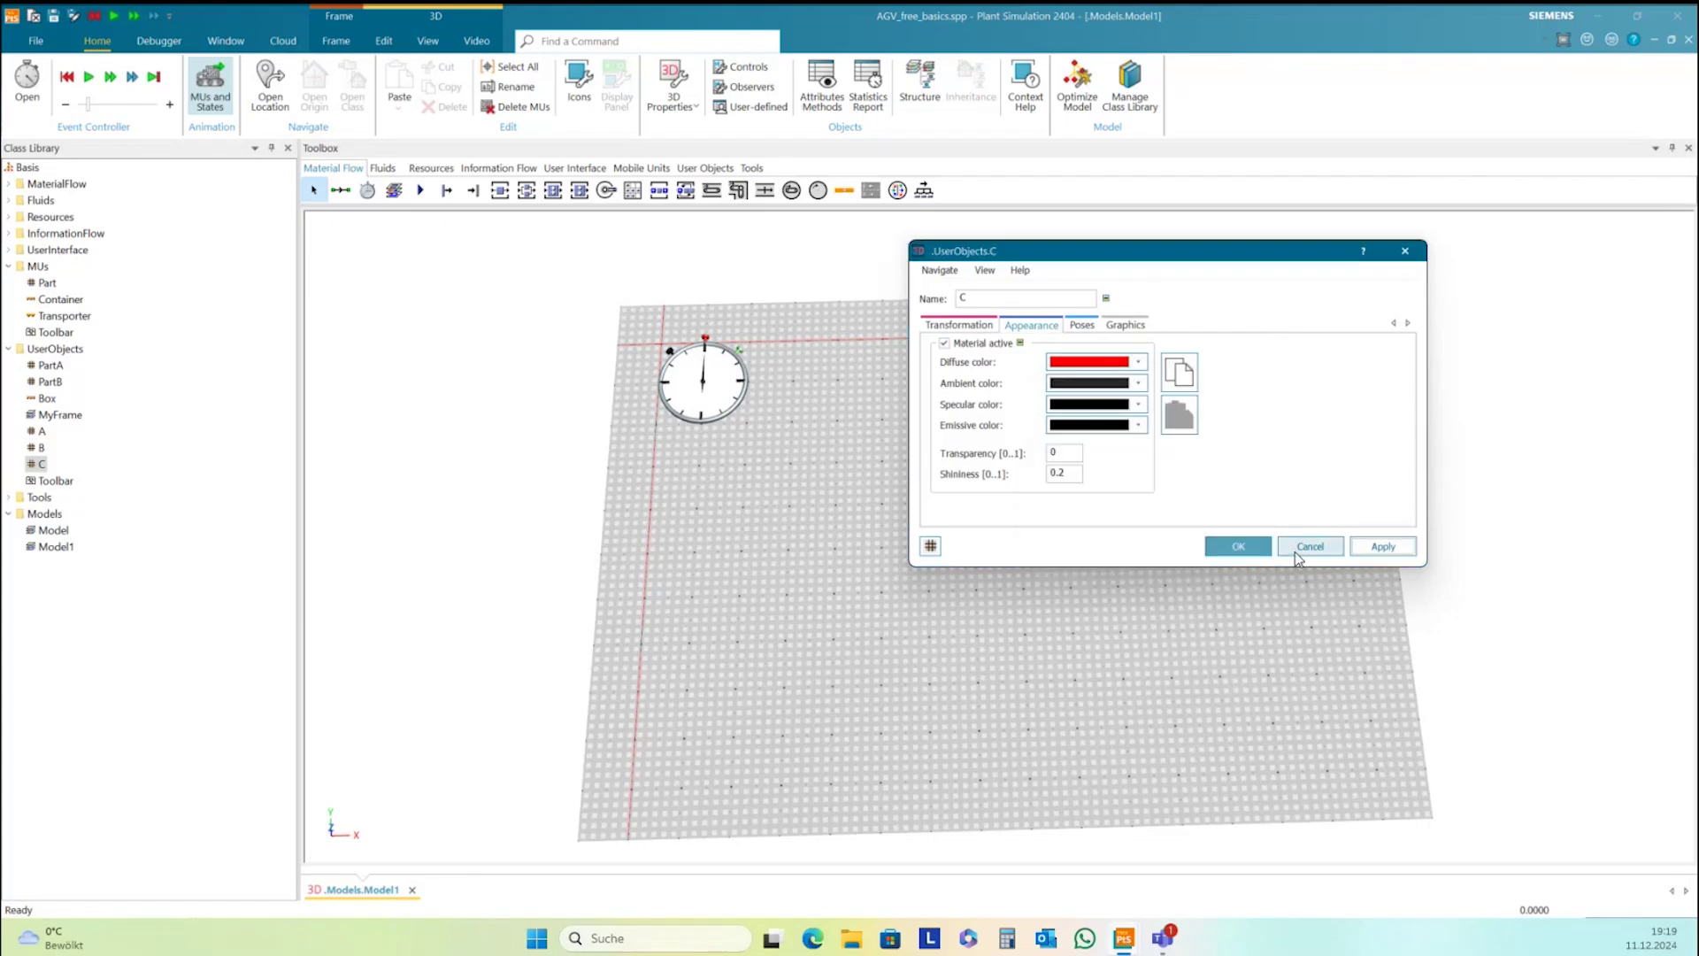
left_click(1266, 545)
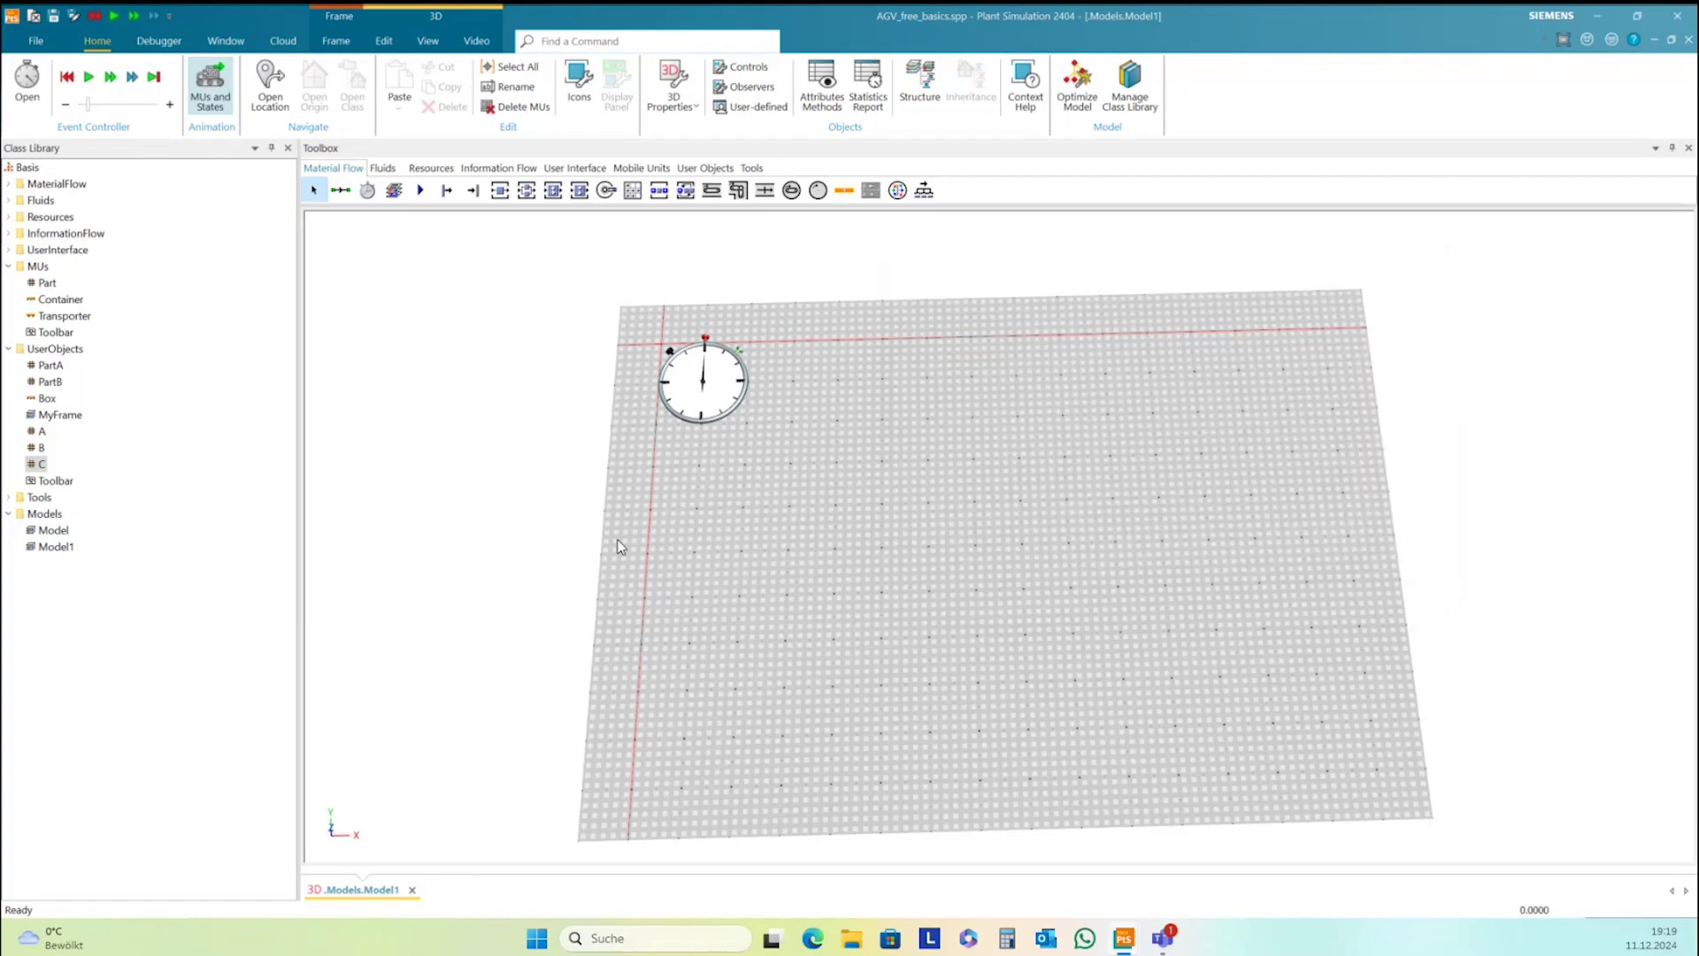
Insert a Source below the event controller in Model1 and a DataTable just below the source
left_click_drag(453, 195, 765, 507)
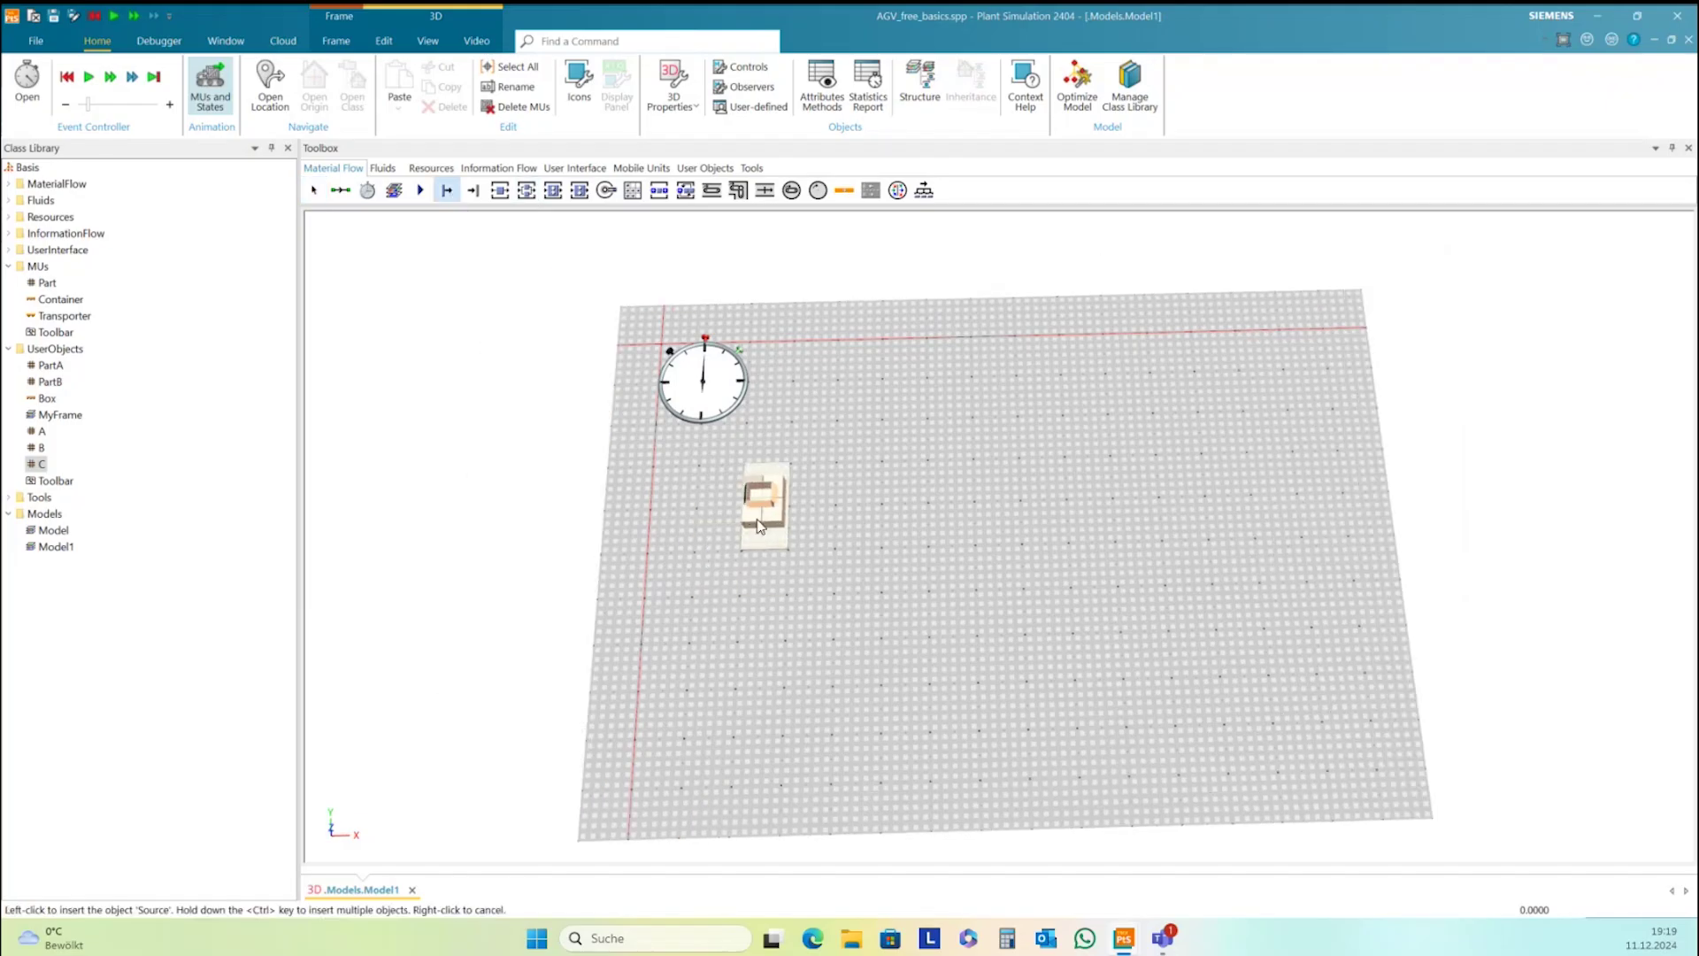
left_click(809, 608)
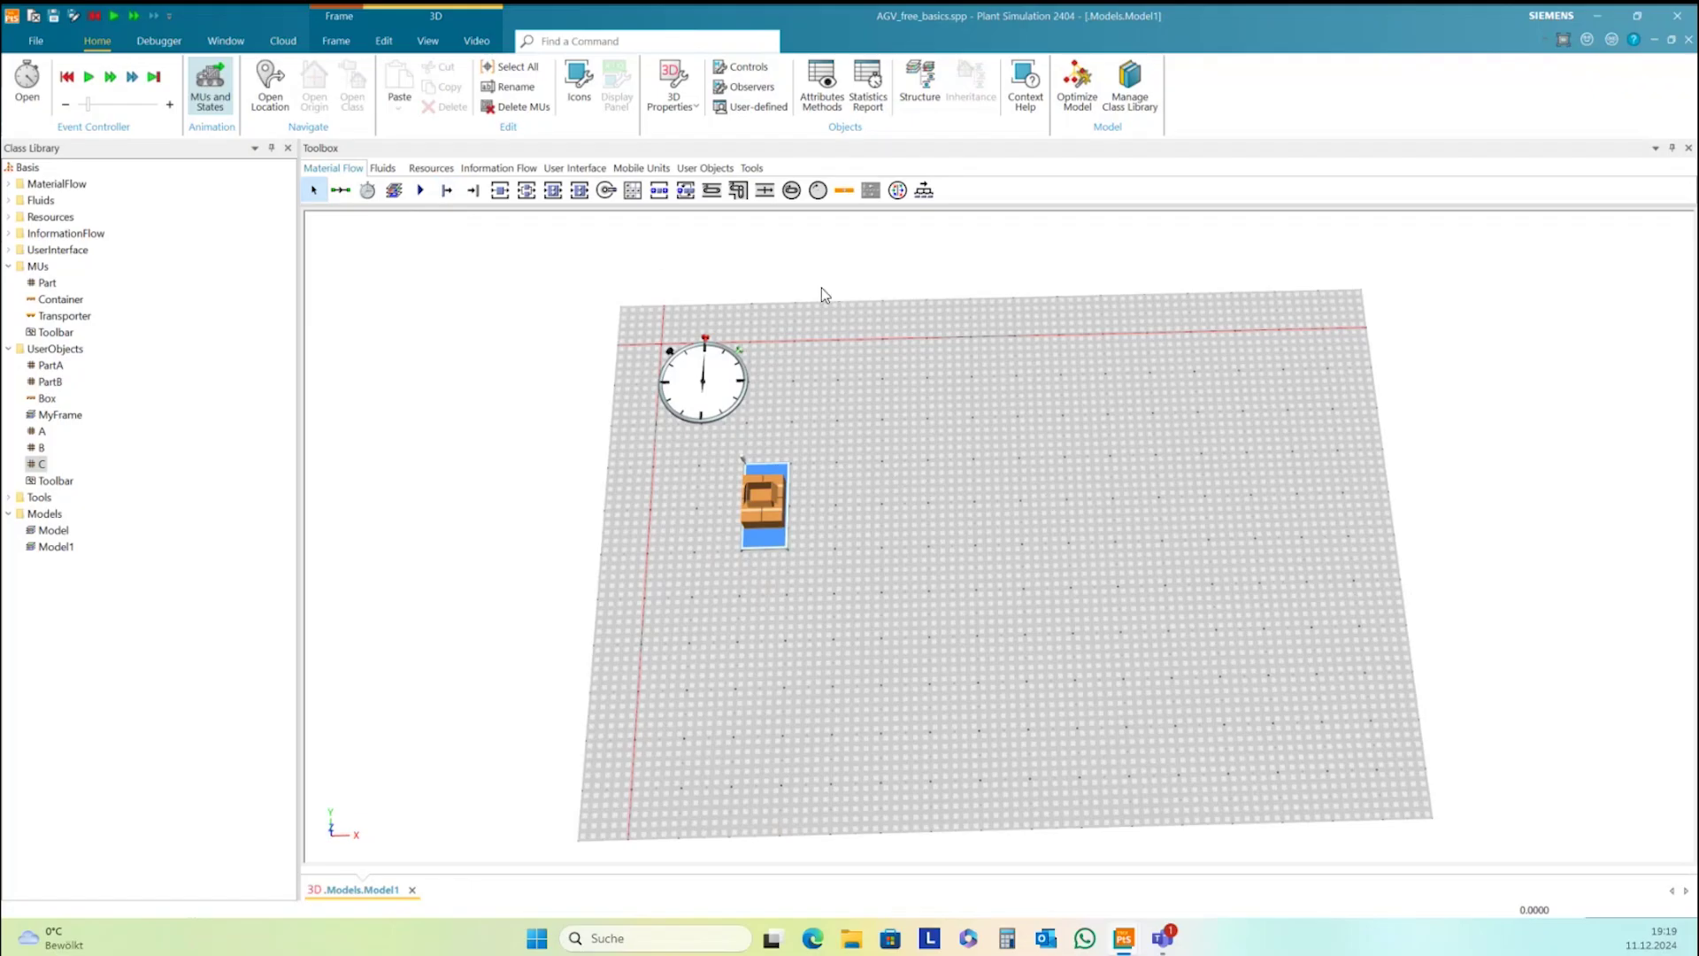
left_click(502, 168)
left_click(394, 191)
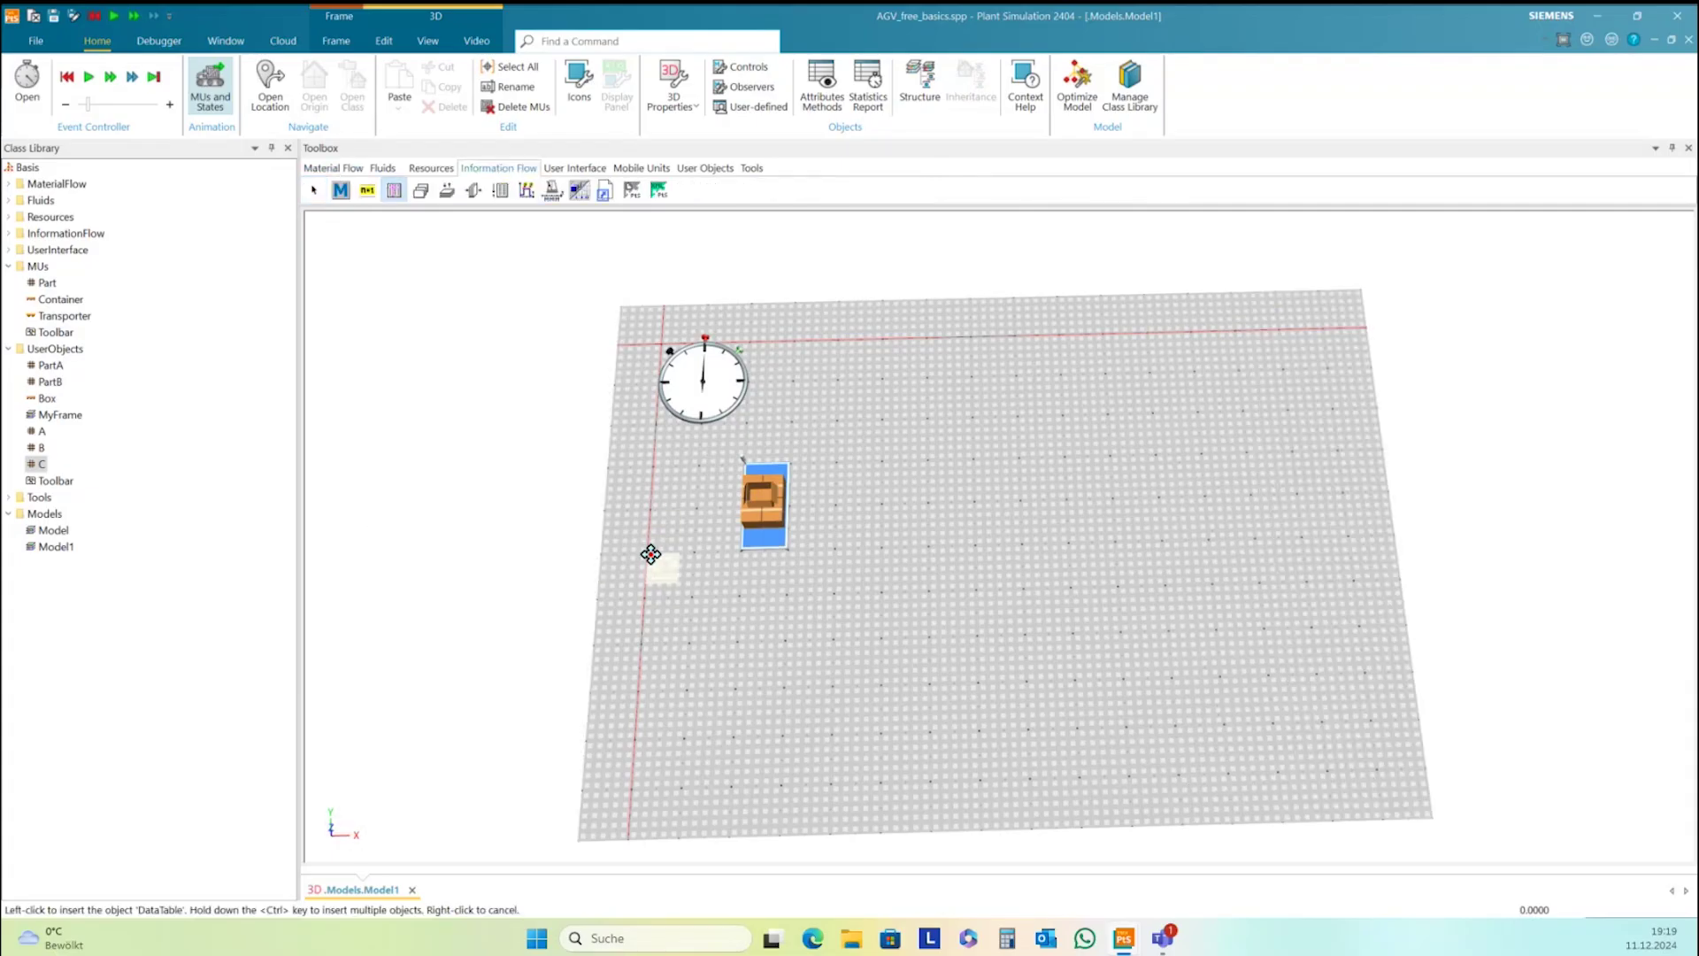
left_click(655, 584)
left_click(778, 633)
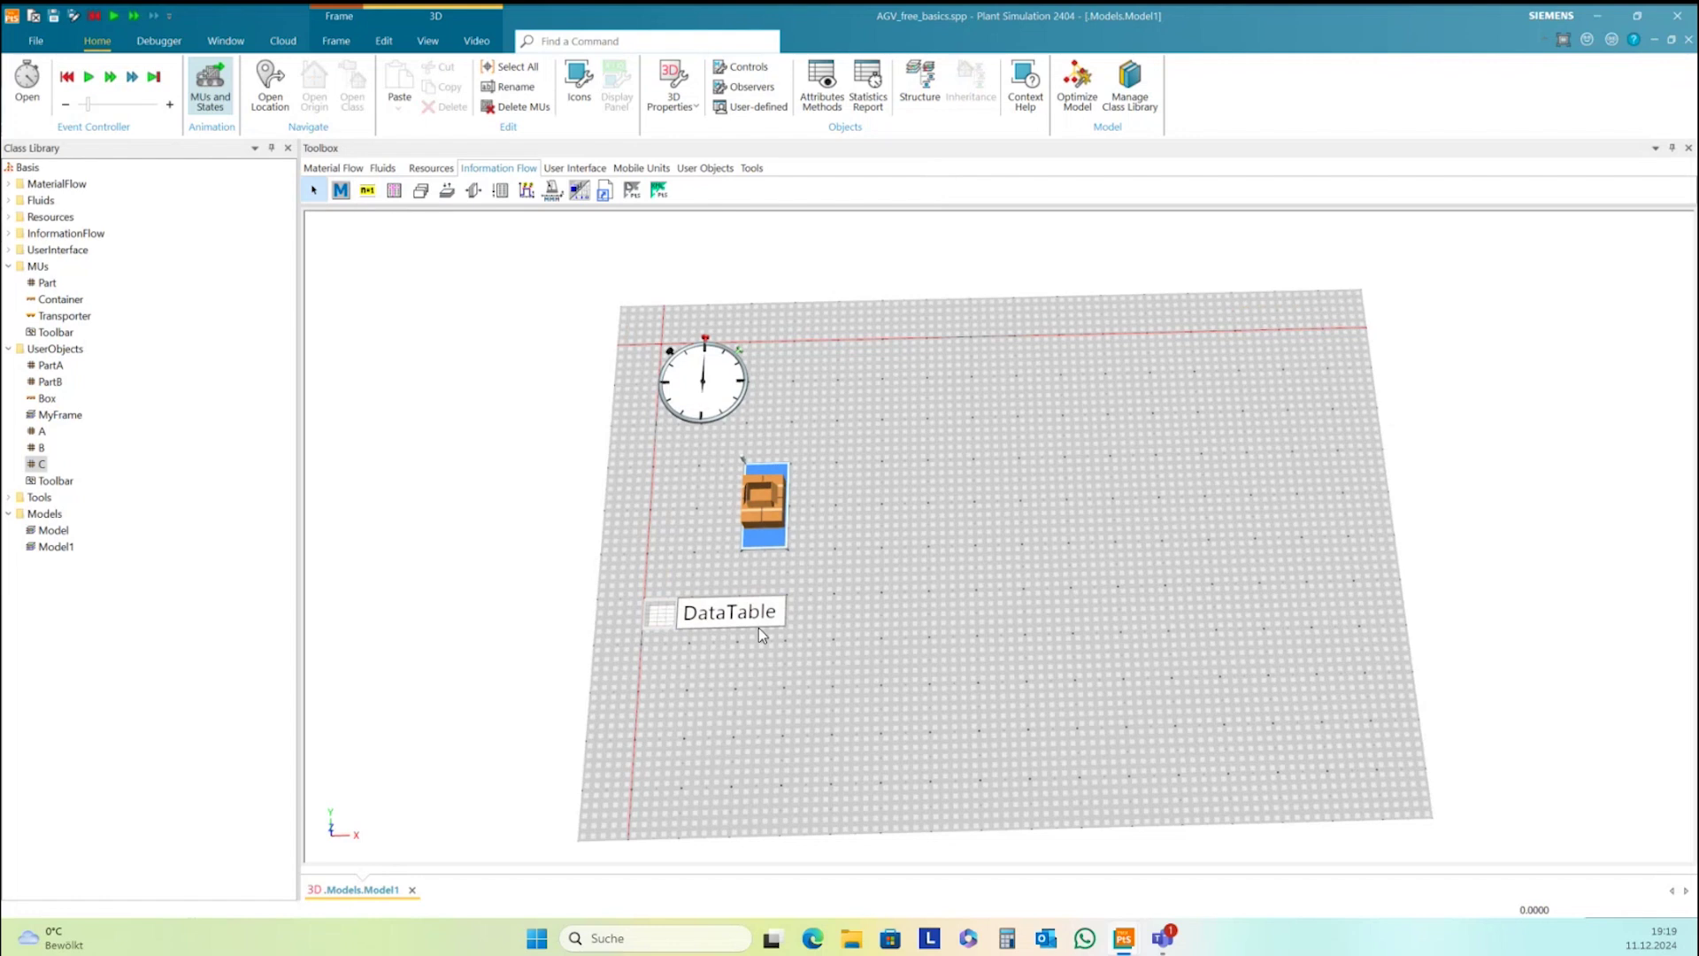
Rename the DataTable in Model1 as PartSequence
right_click(708, 617)
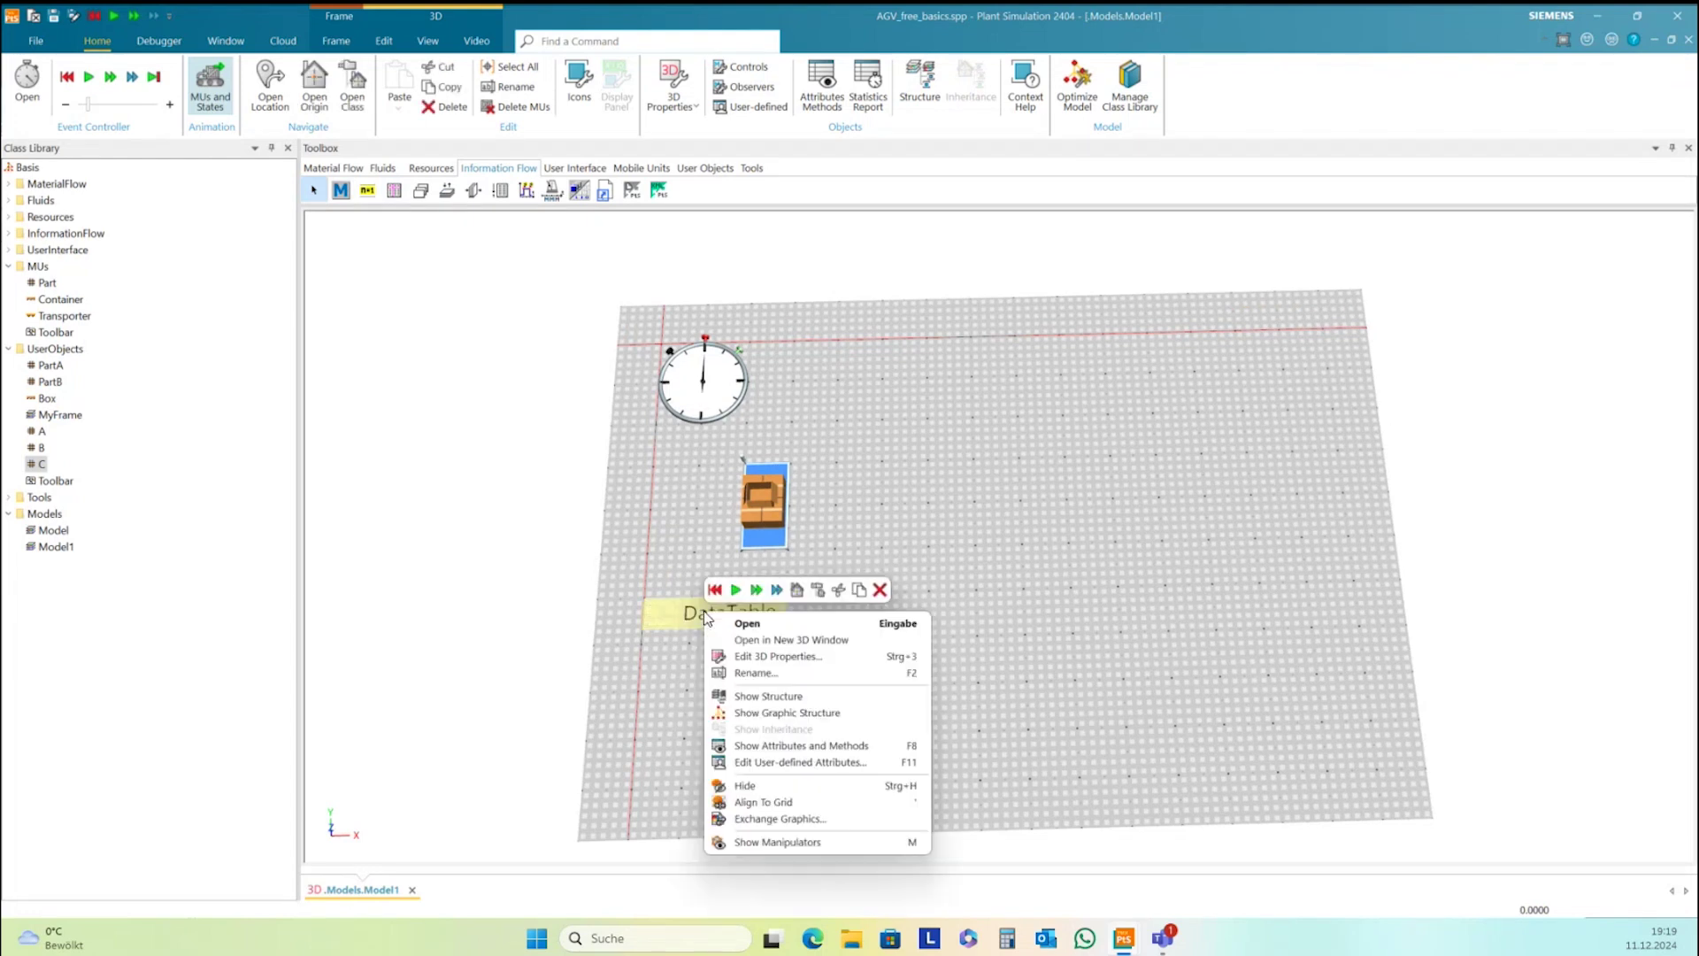
left_click(780, 669)
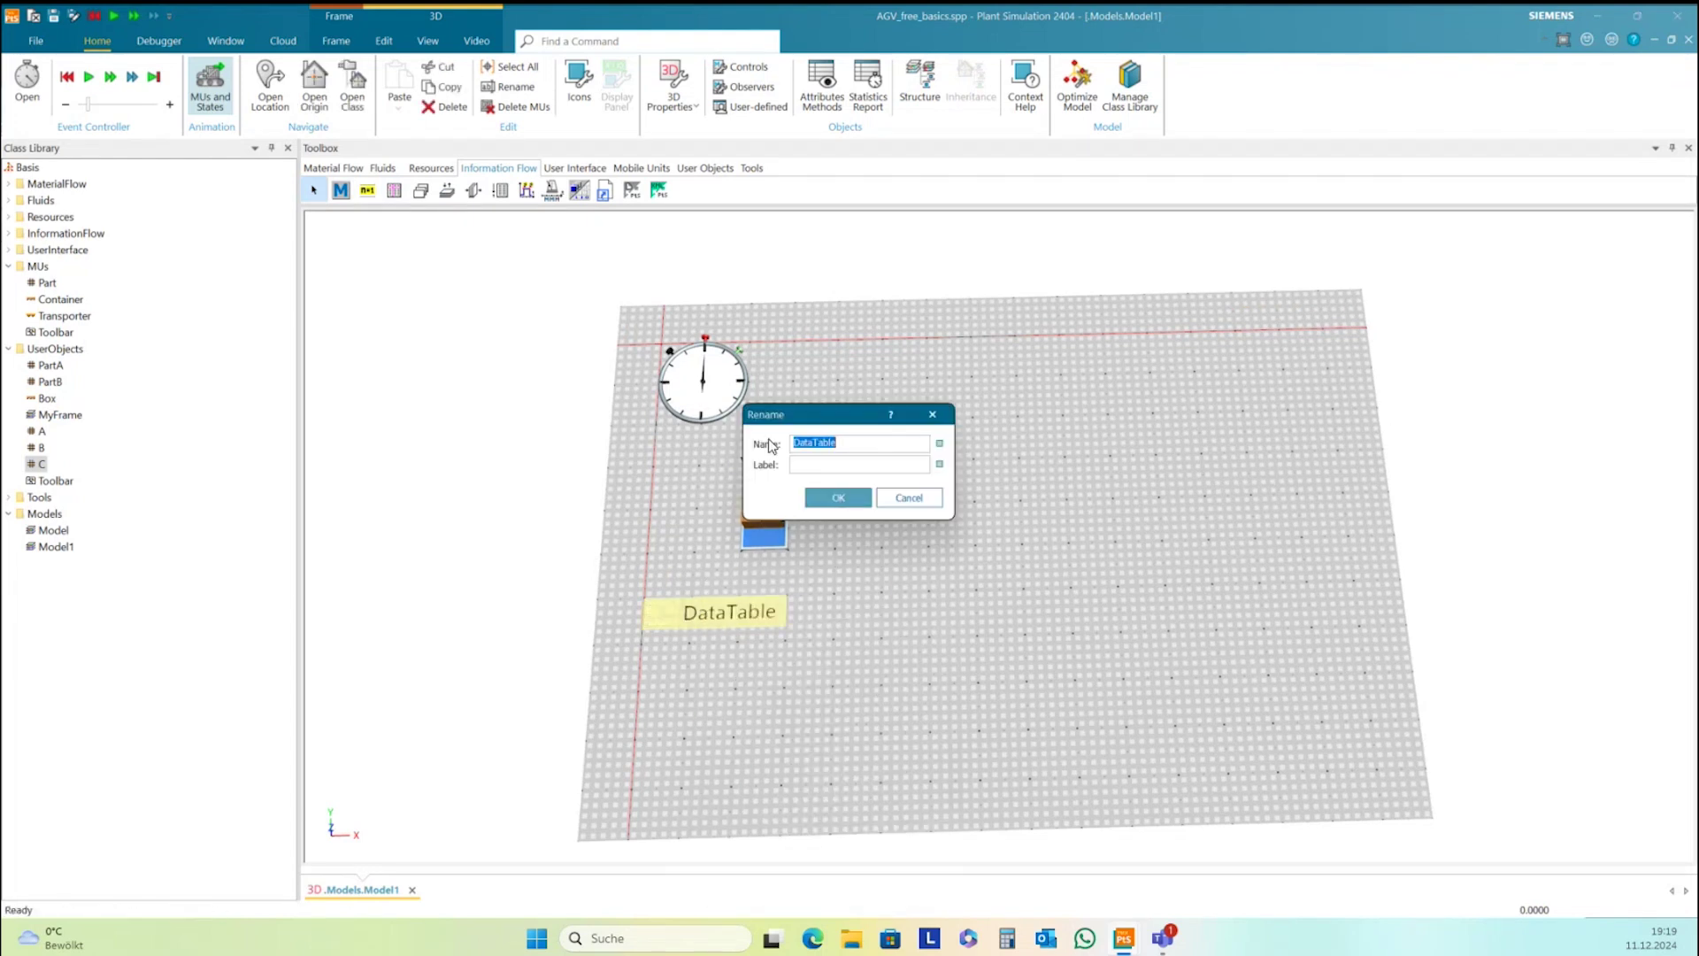
type("PartSequence")
left_click(832, 499)
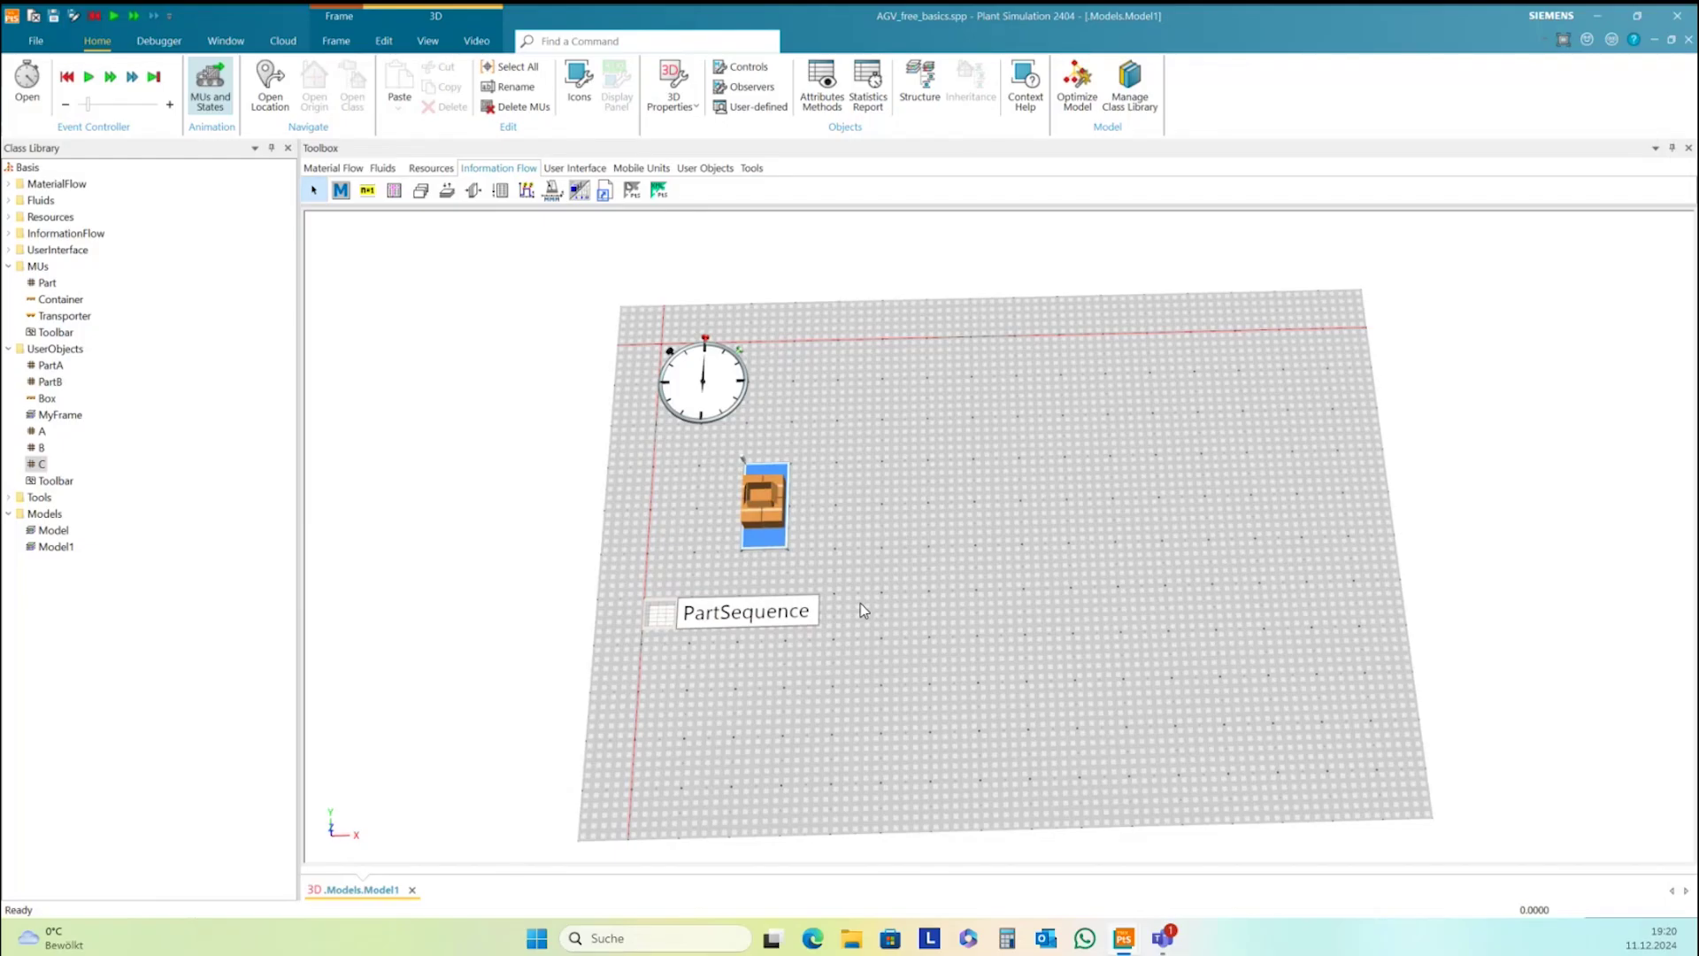
Assign the PartSequence table to the source with cyclical sequence MU selection, and confirm the source's settings
left_click(666, 617)
left_click_drag(665, 617, 762, 517)
double_click(761, 492)
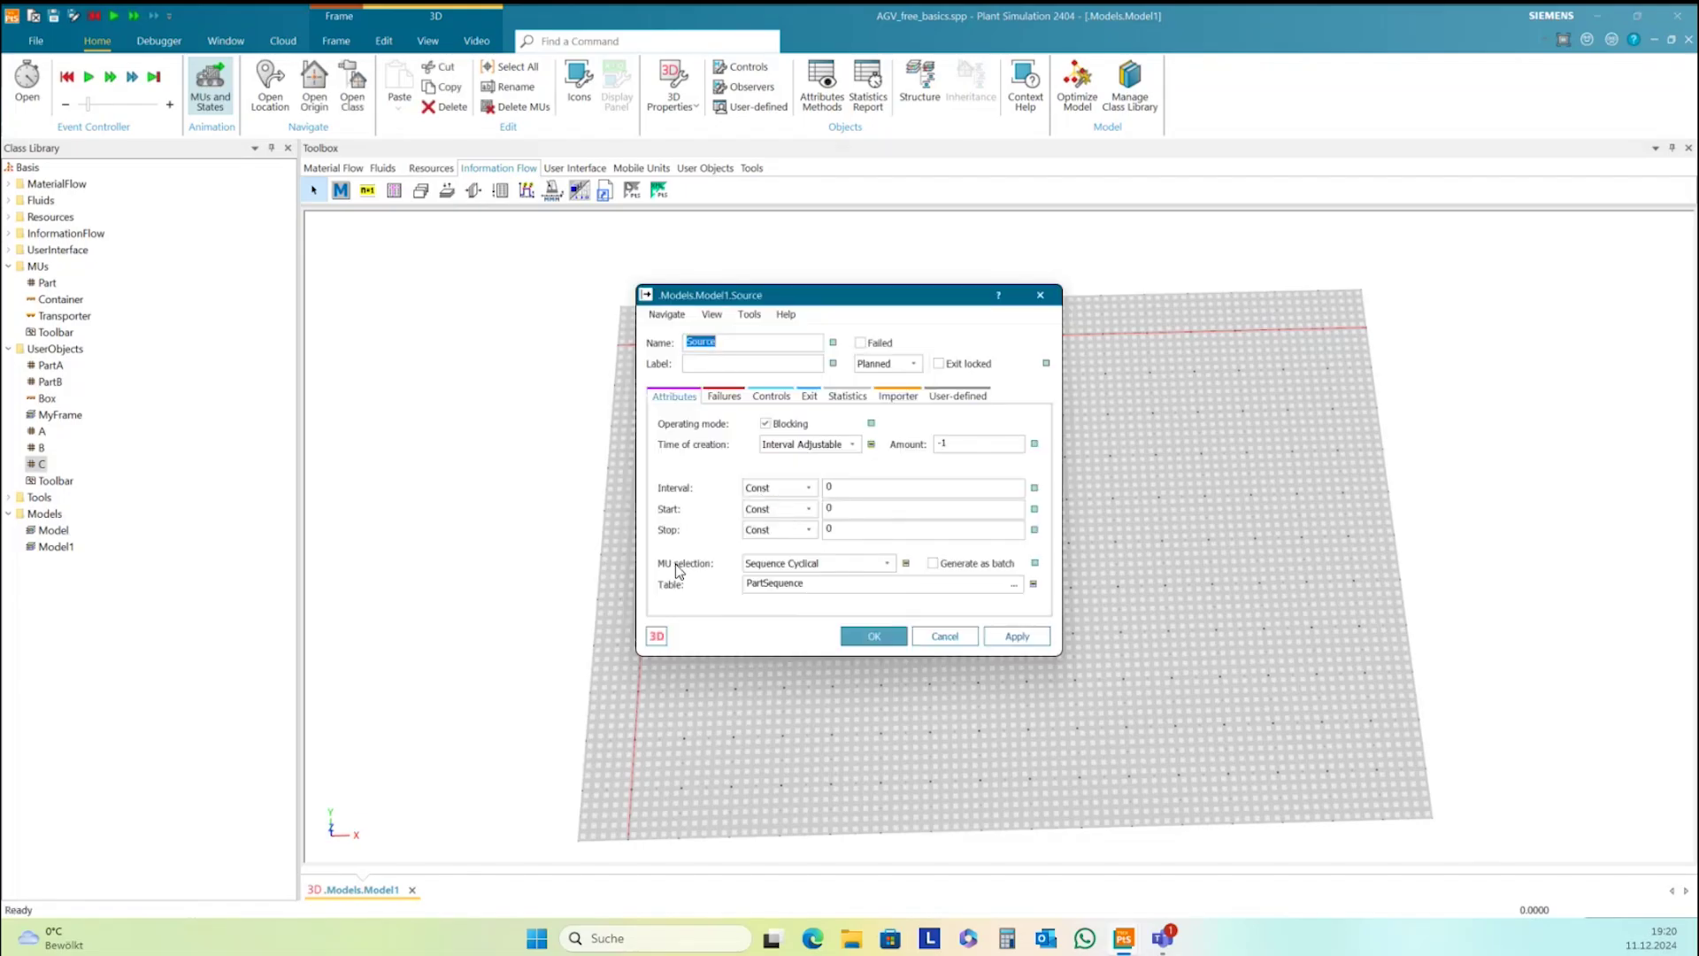
left_click(806, 586)
left_click(871, 636)
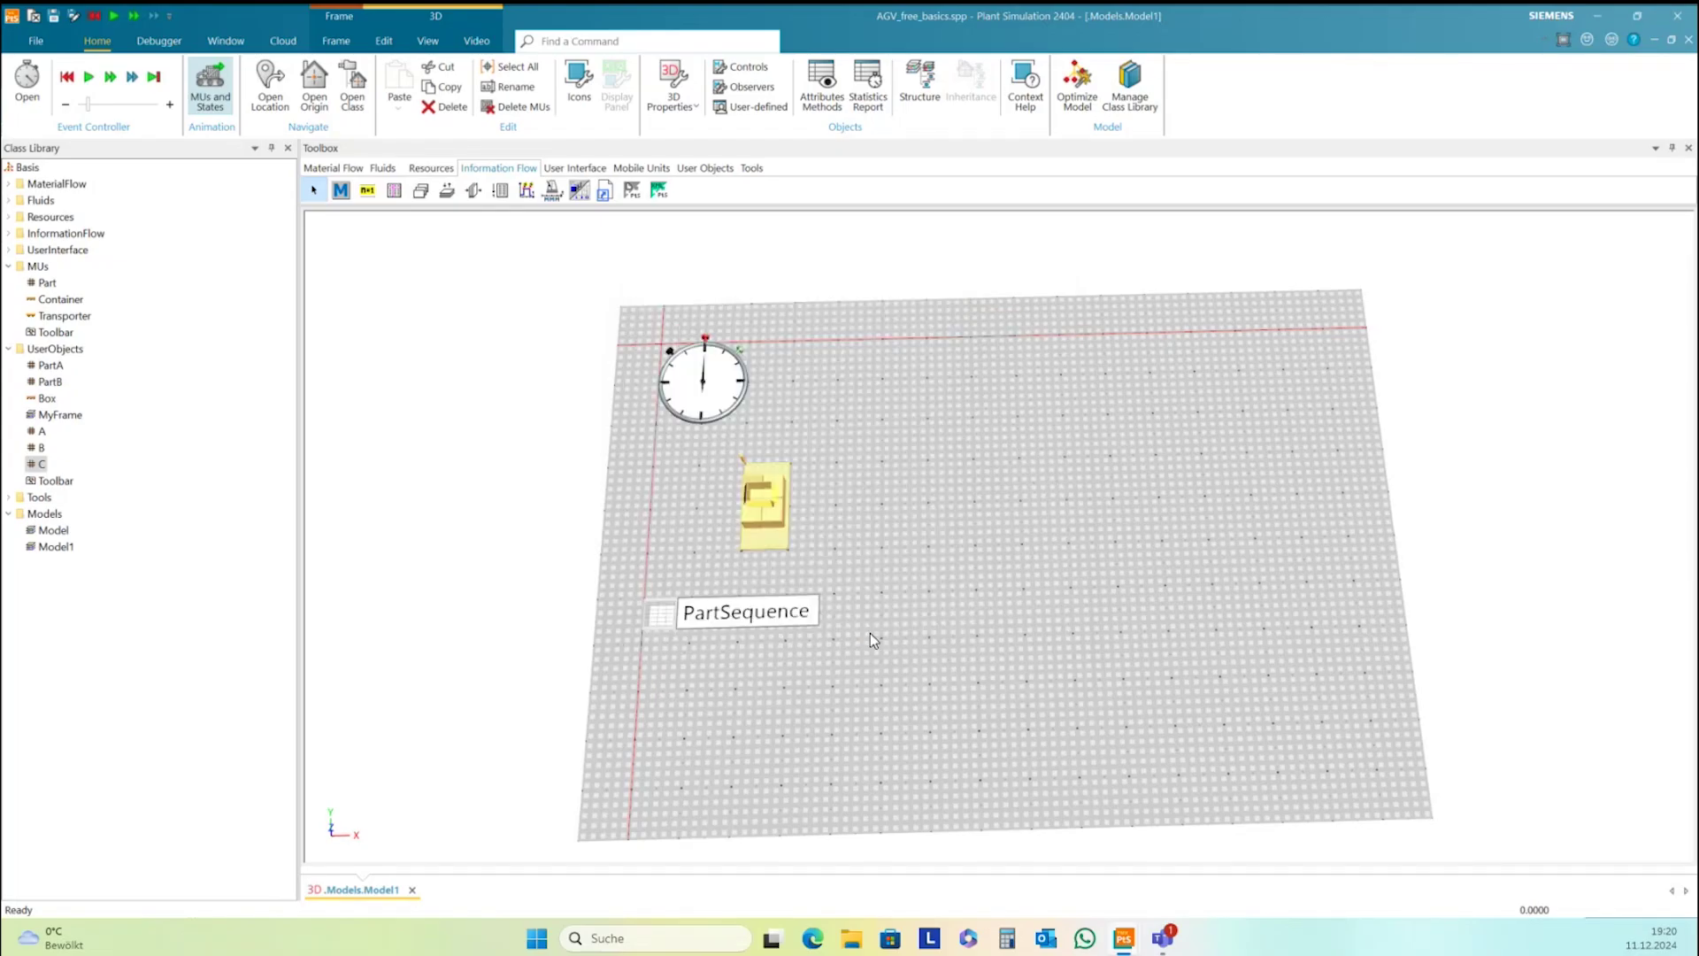
left_click(823, 642)
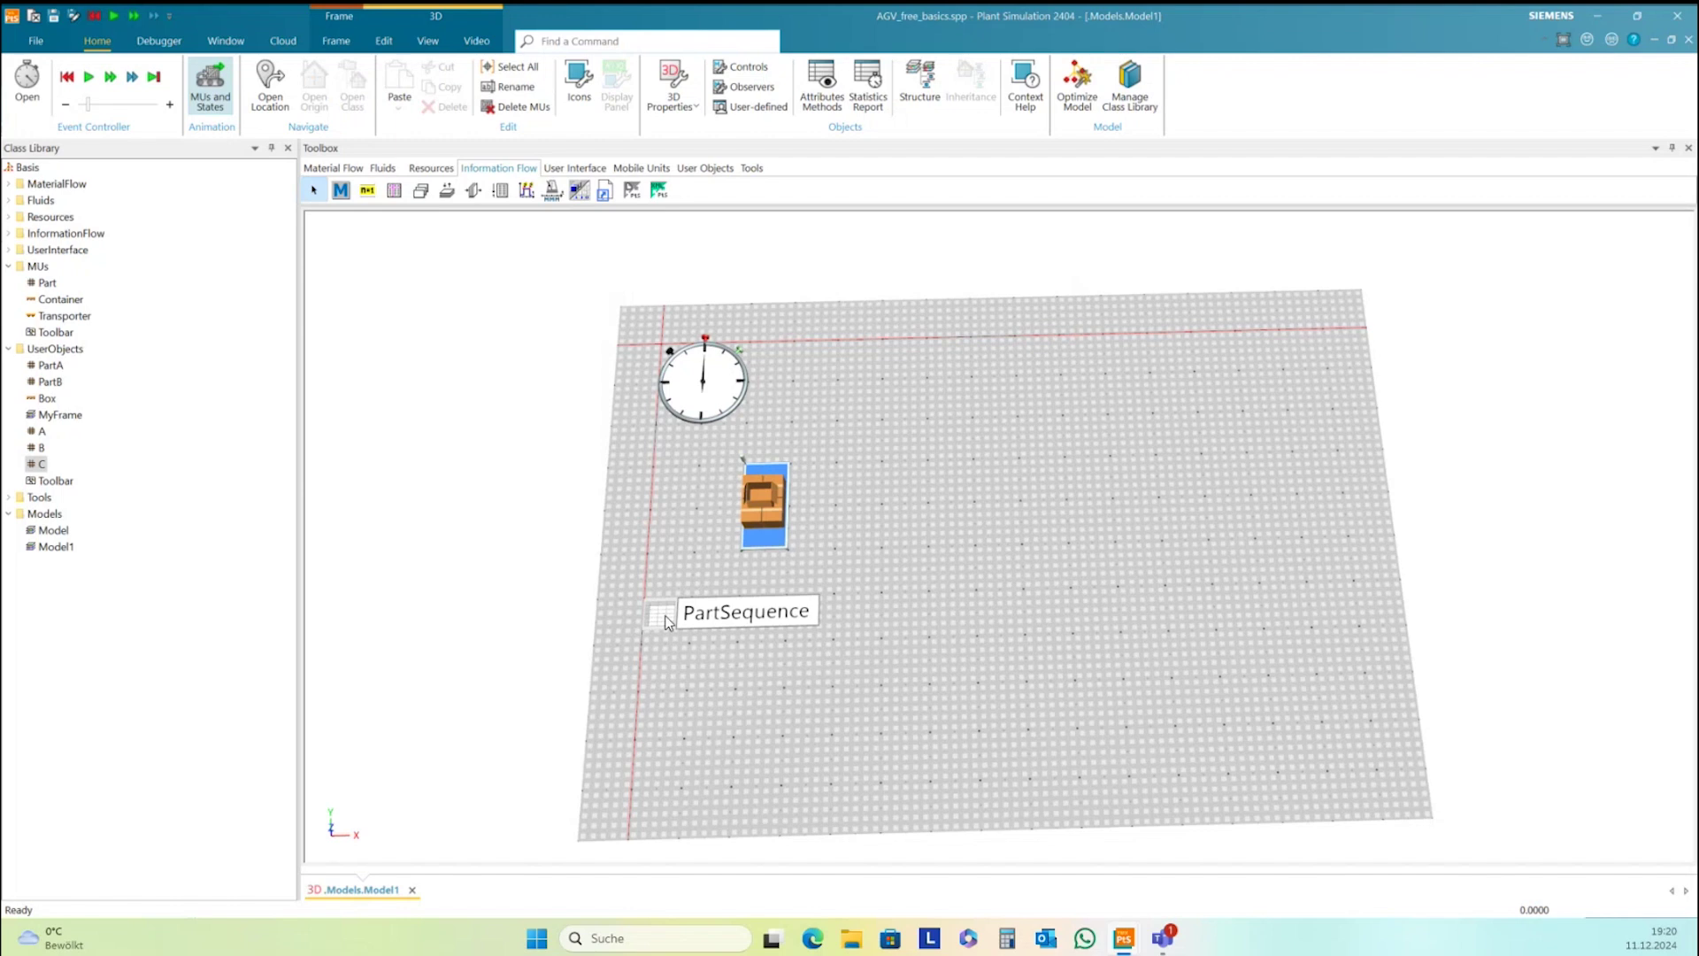
In the PartSequence table, widen the columns and enter the user objects A, B and C in rows 1 to 3 of the MU column
double_click(665, 617)
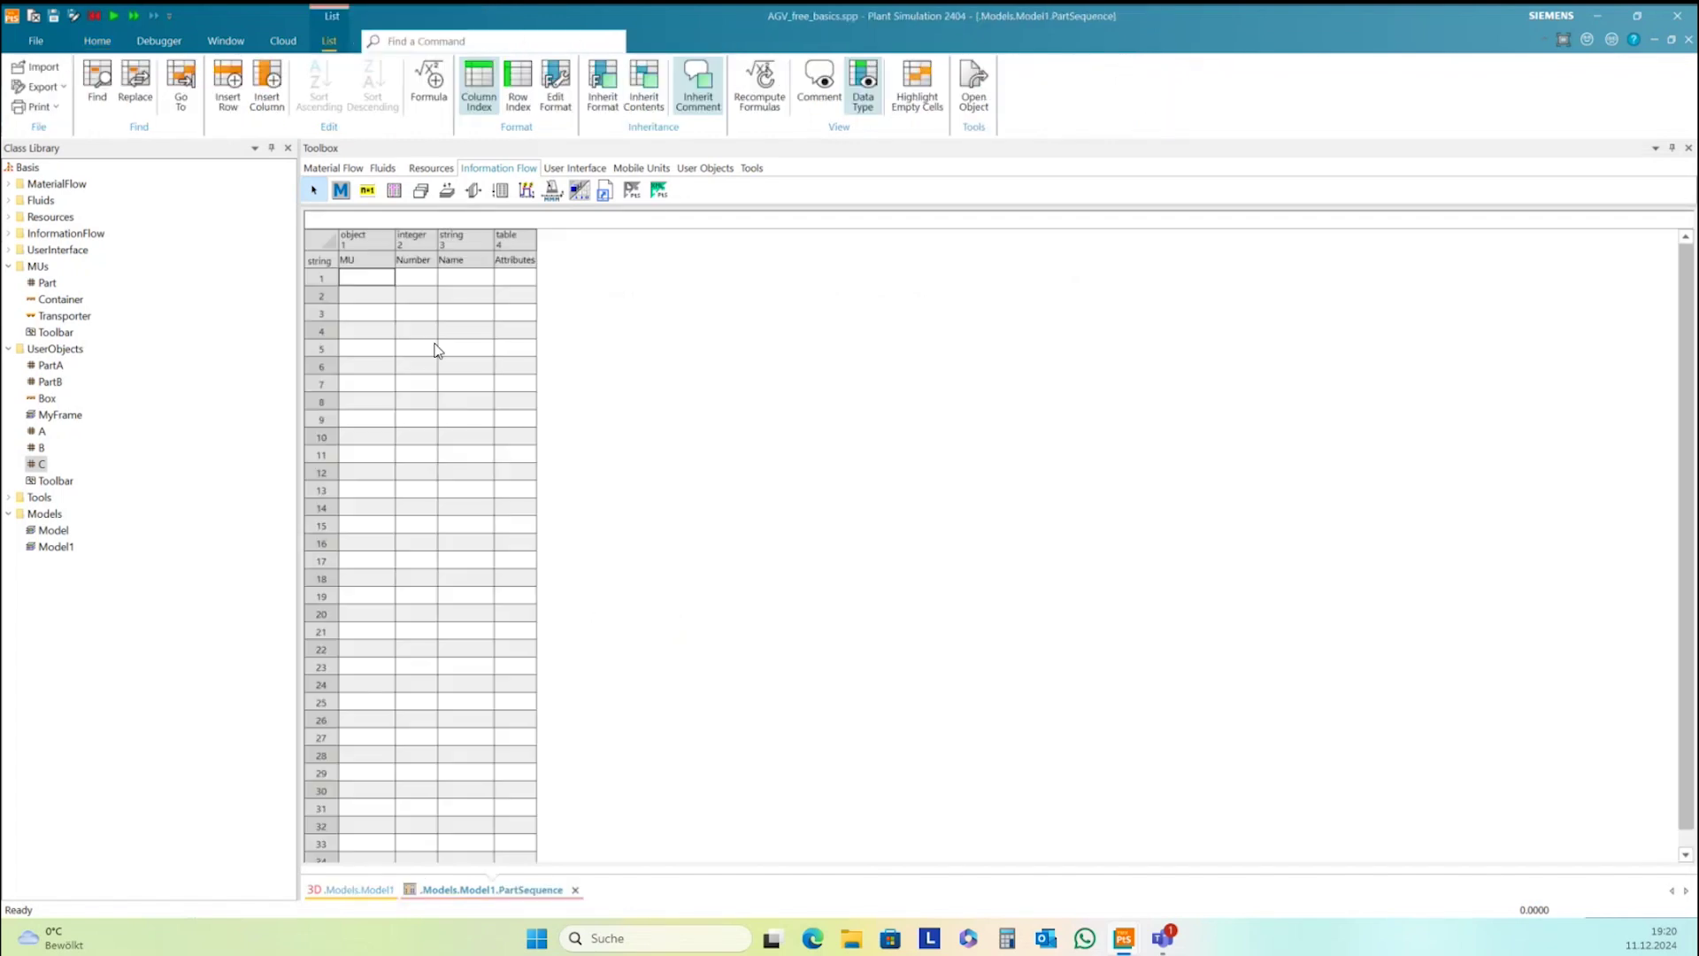
left_click_drag(395, 241, 488, 241)
left_click(417, 384)
left_click_drag(42, 434, 354, 279)
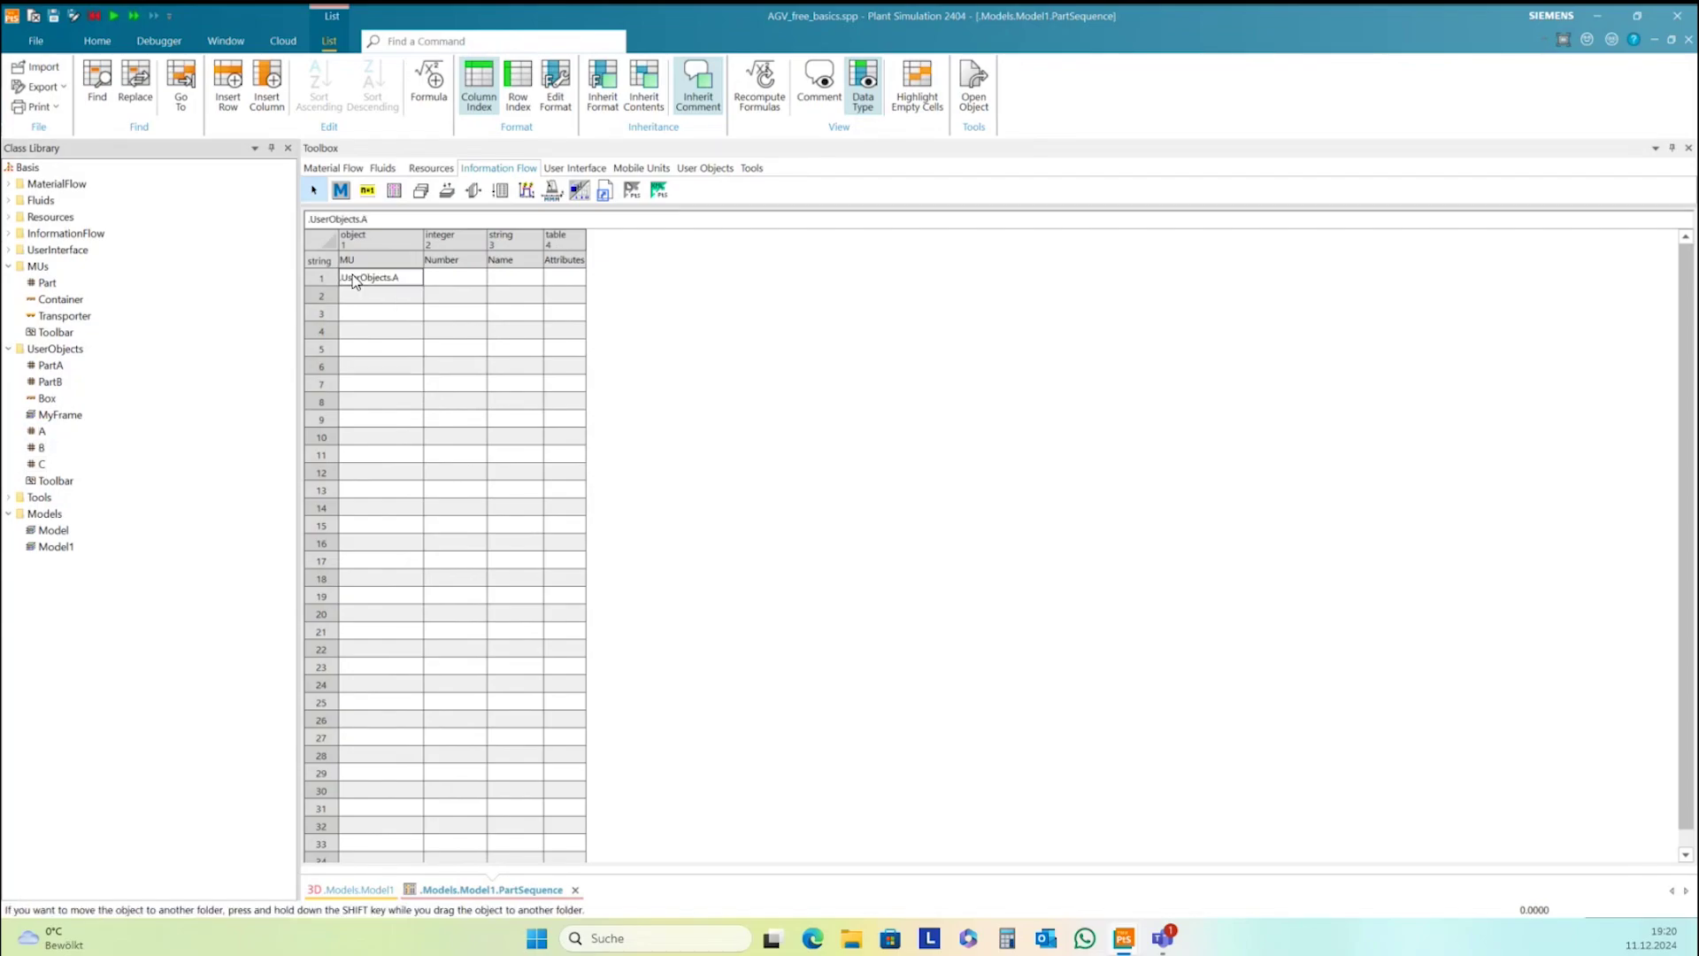
left_click_drag(36, 457, 389, 298)
left_click_drag(40, 464, 347, 343)
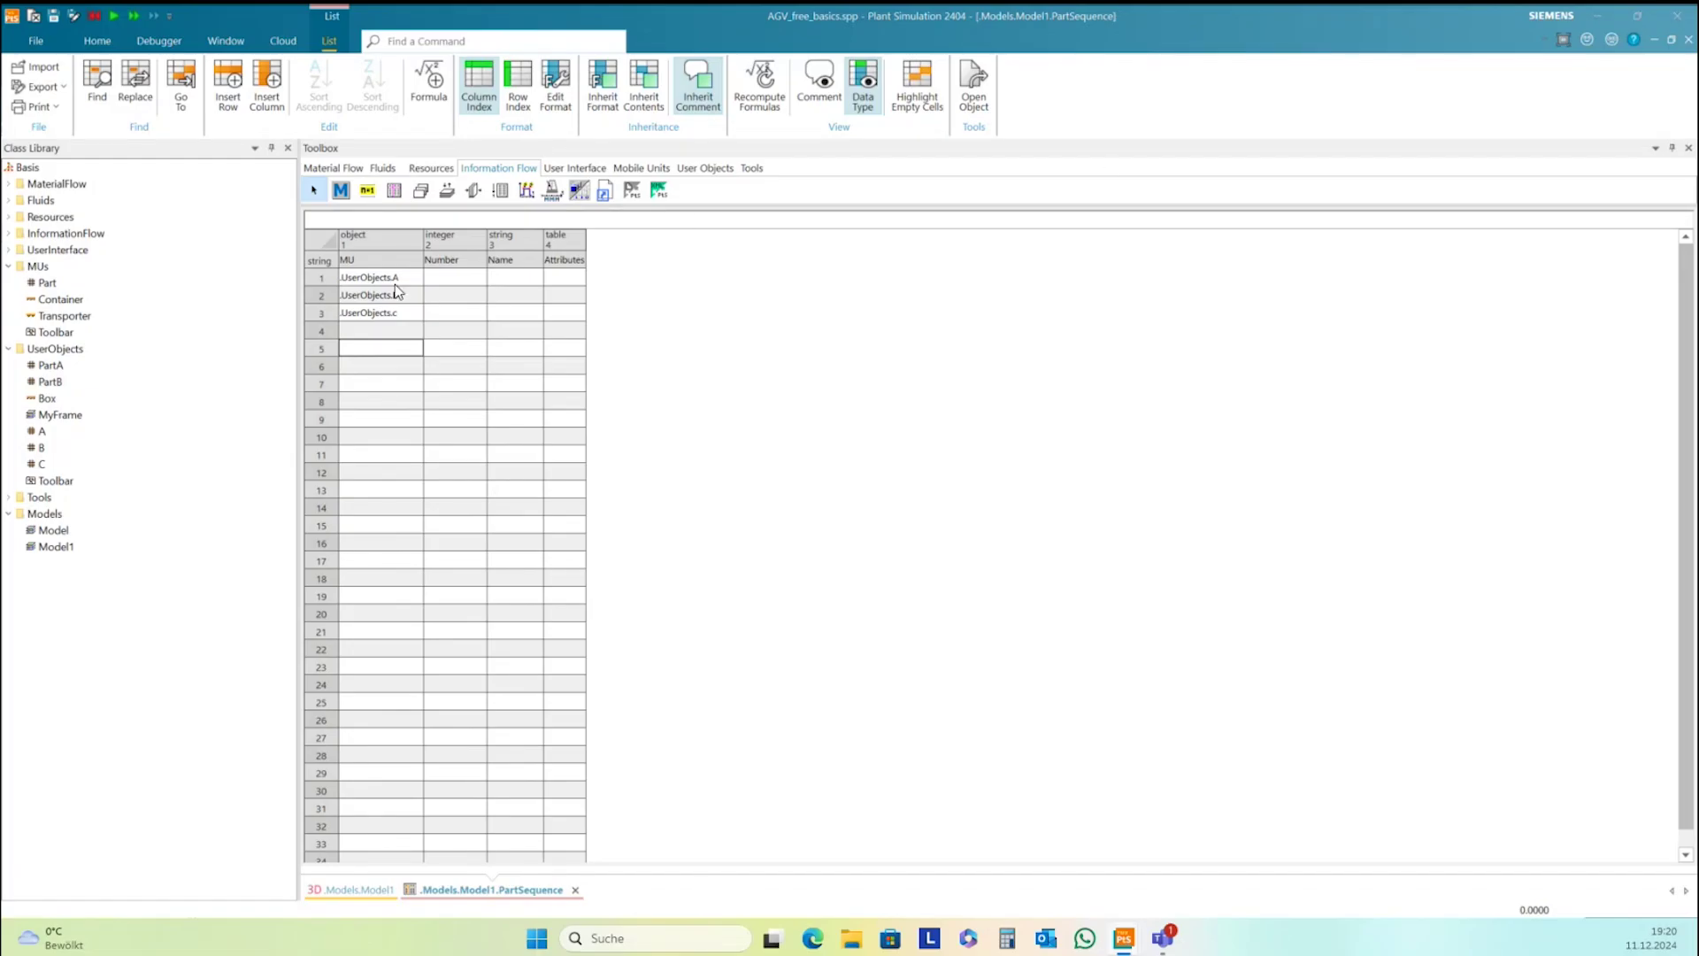
Set the Number values to 1 for A, 1 for B and 2 for C, then close the toolbox and the table
left_click(428, 280)
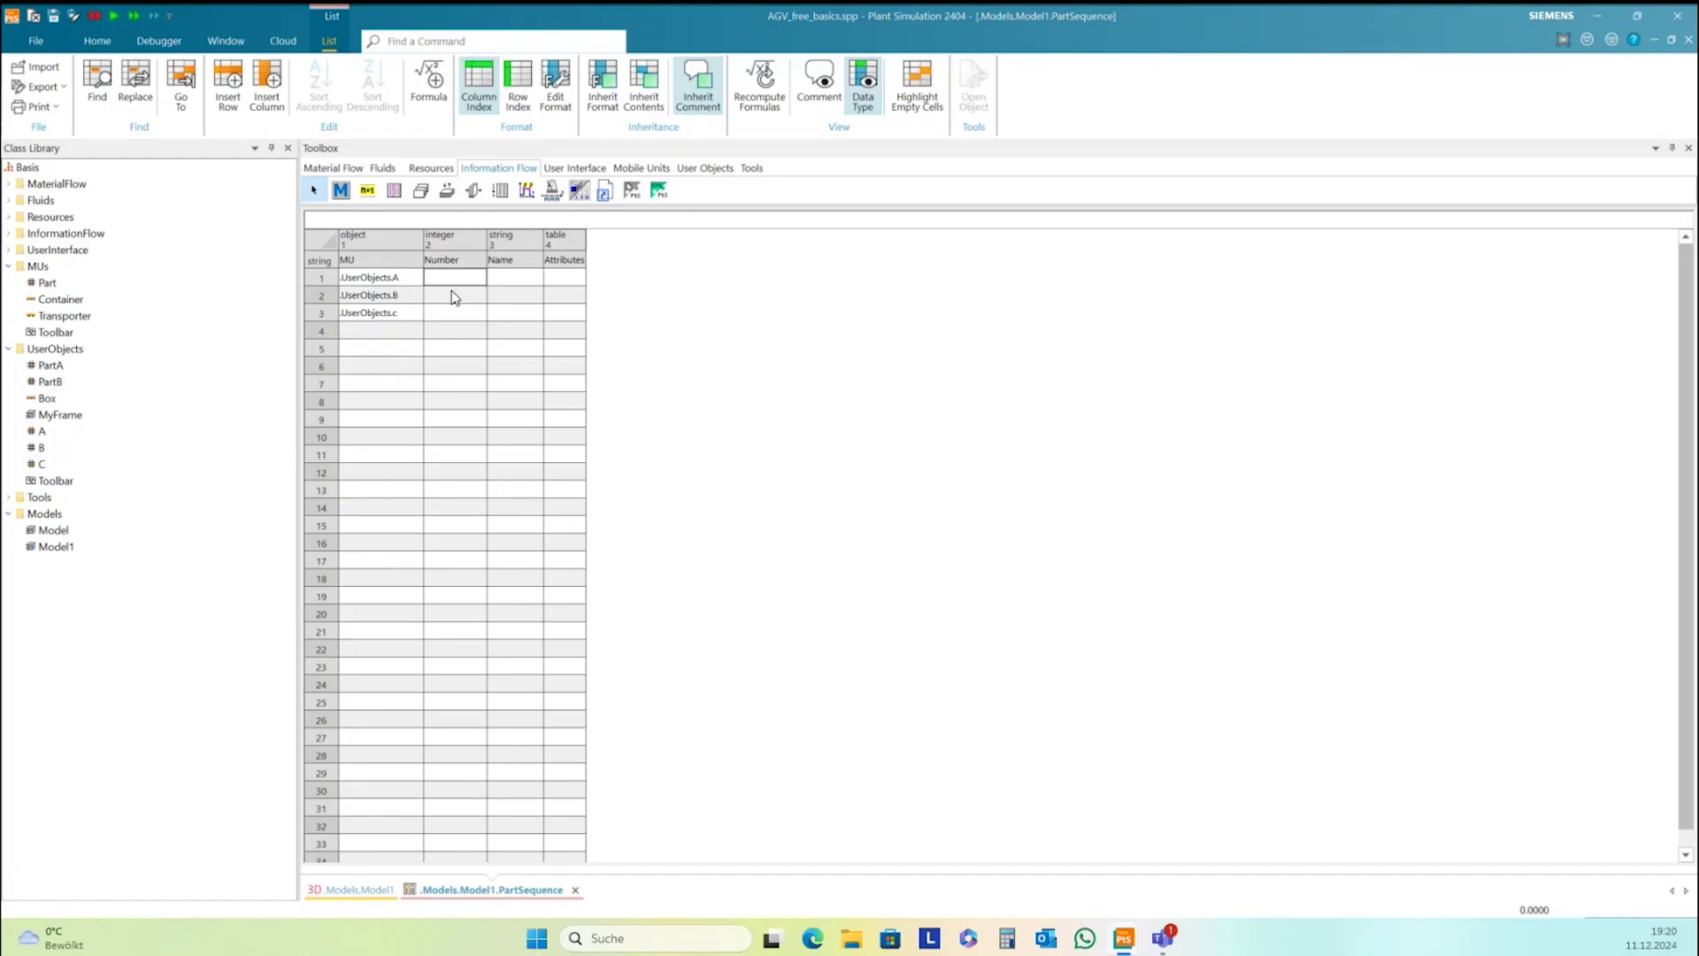
type("1")
key("Return")
type("2")
left_click(459, 366)
left_click(1689, 149)
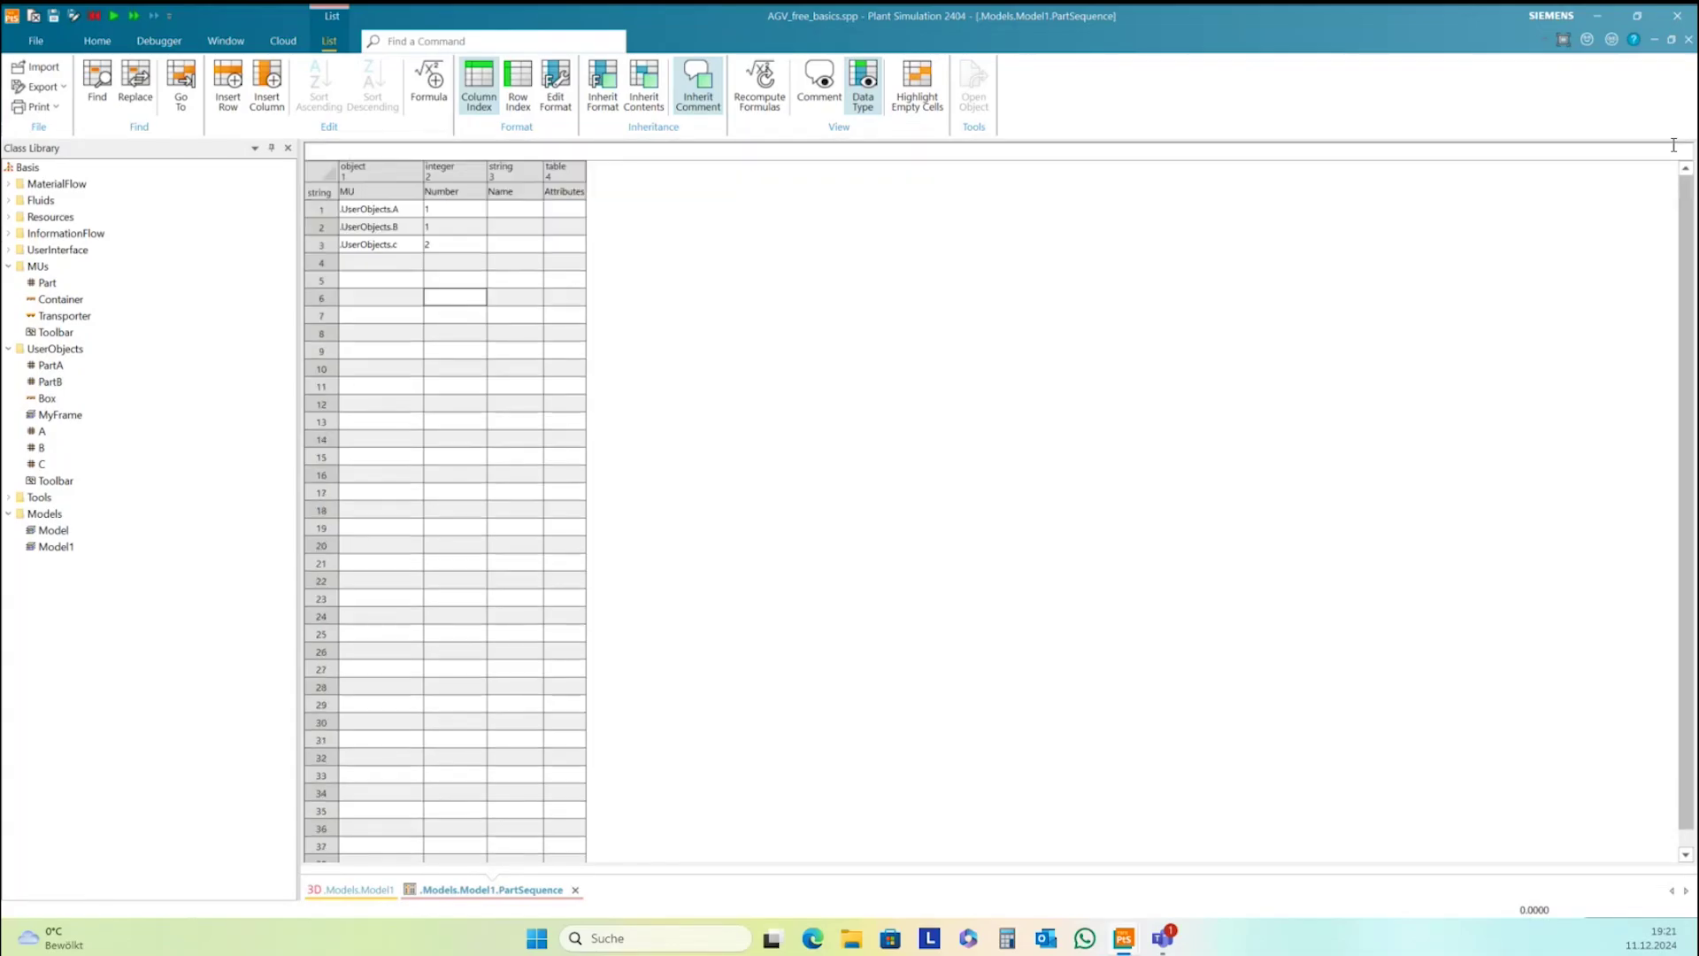
left_click(1689, 40)
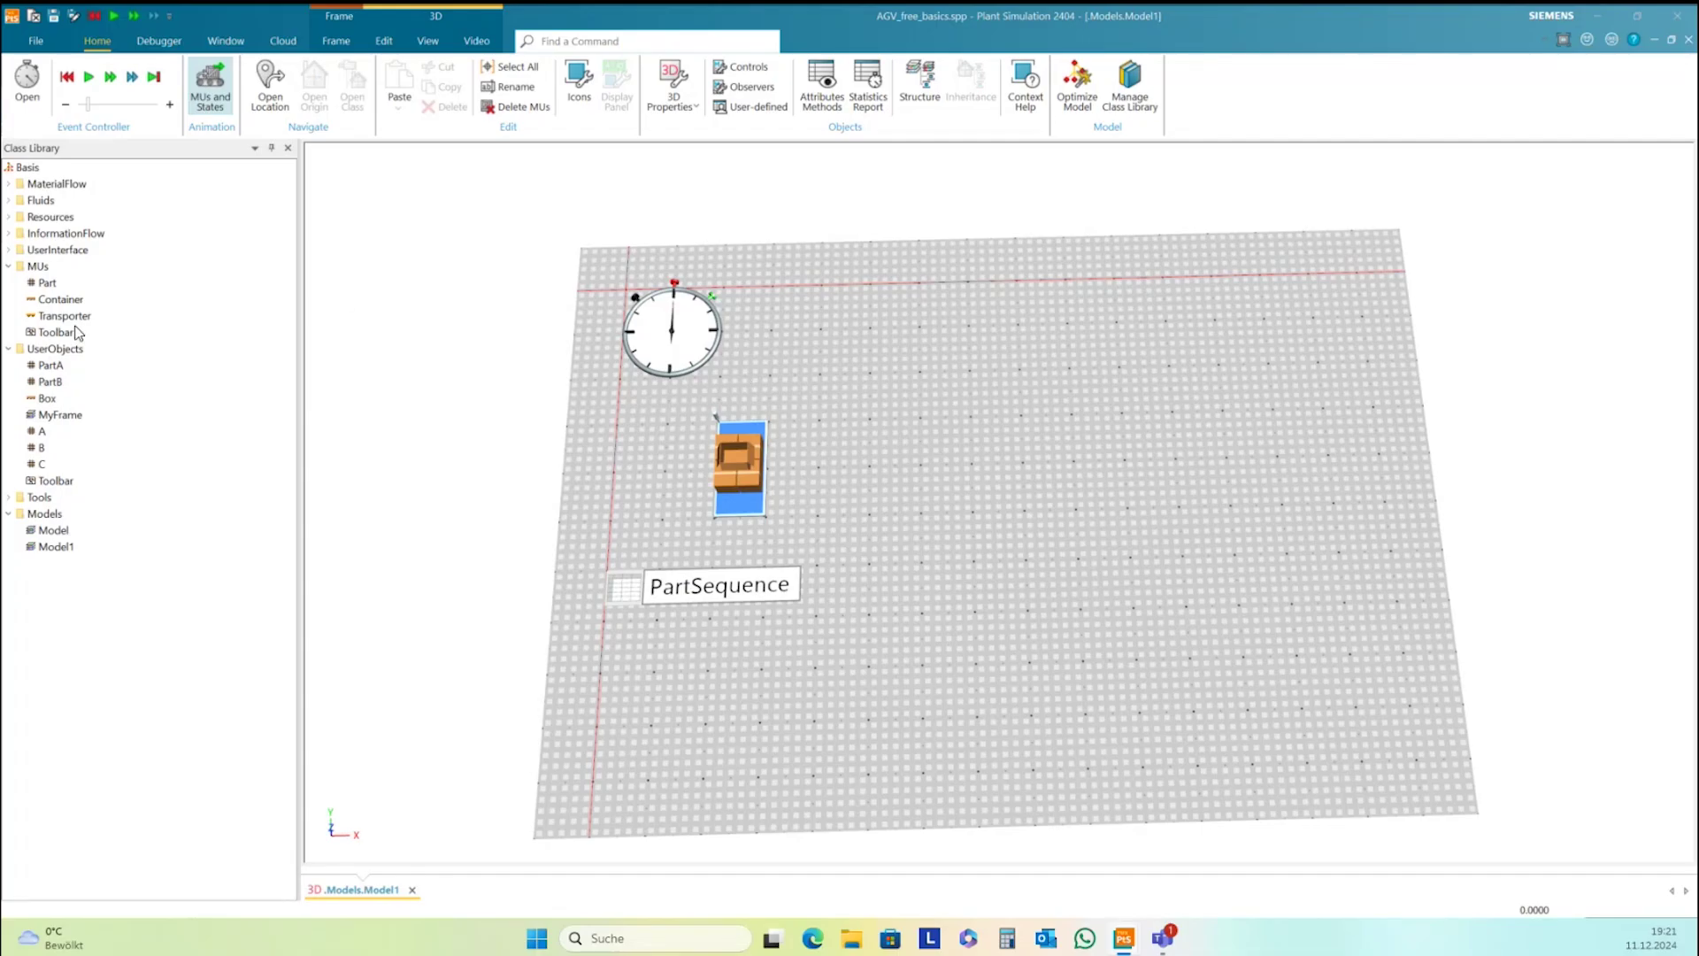
In the Station class's 3D properties, activate the name/label caption
left_click(11, 183)
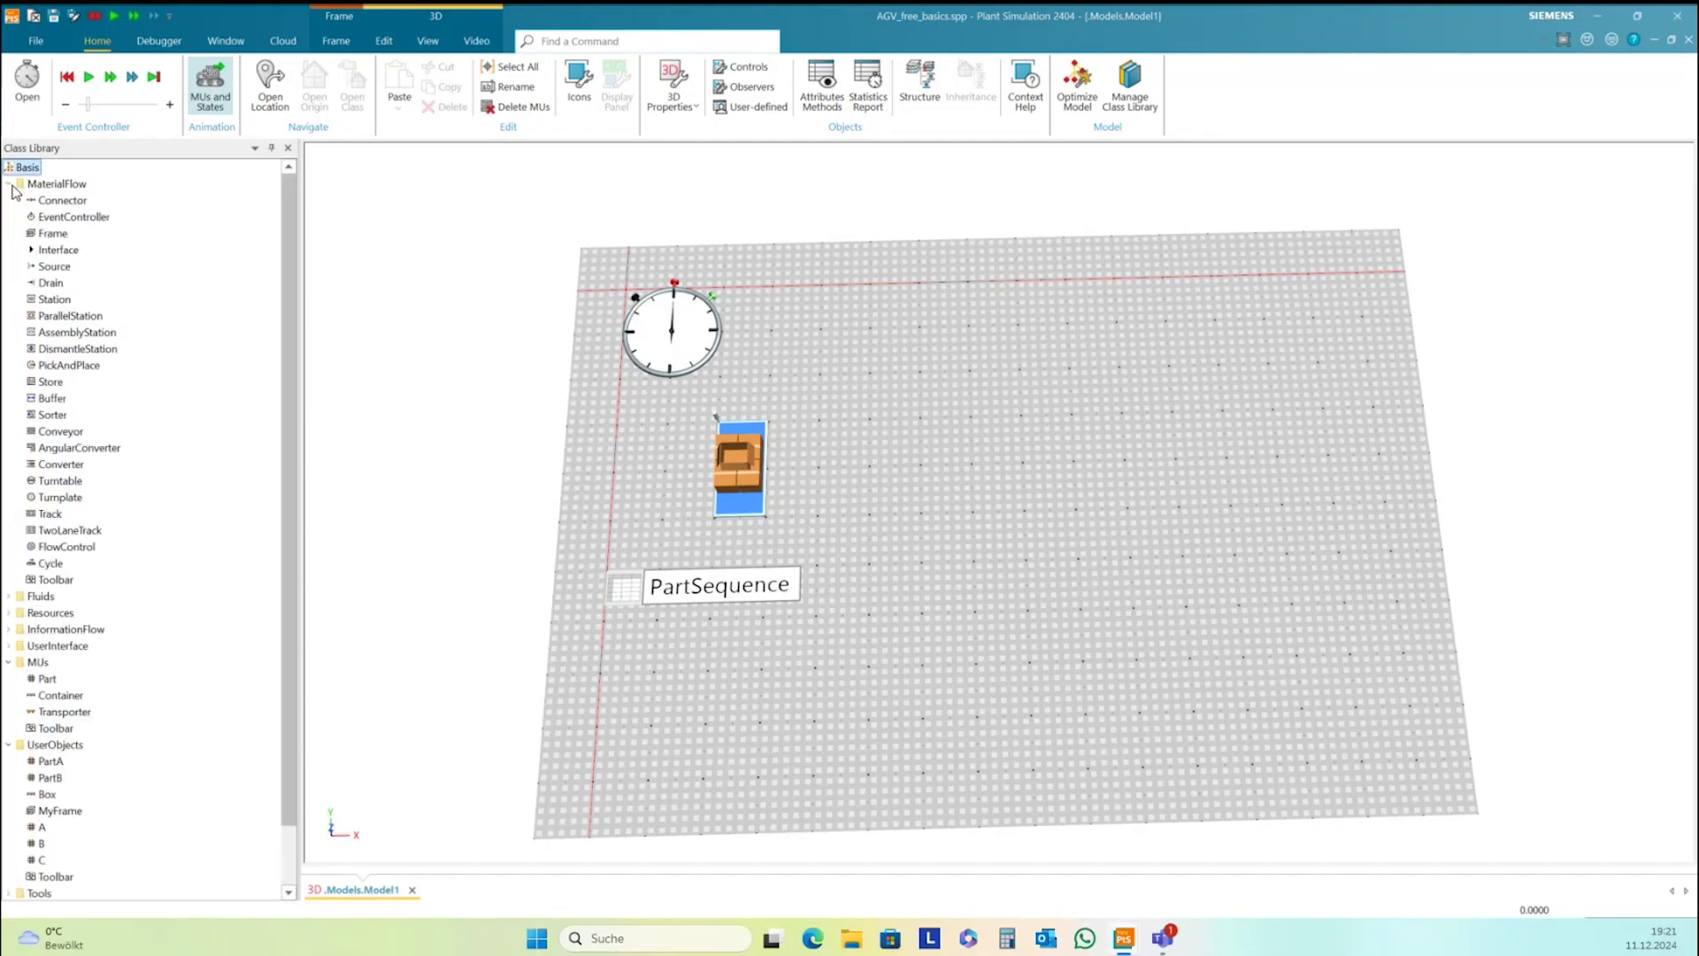
left_click(53, 299)
right_click(55, 300)
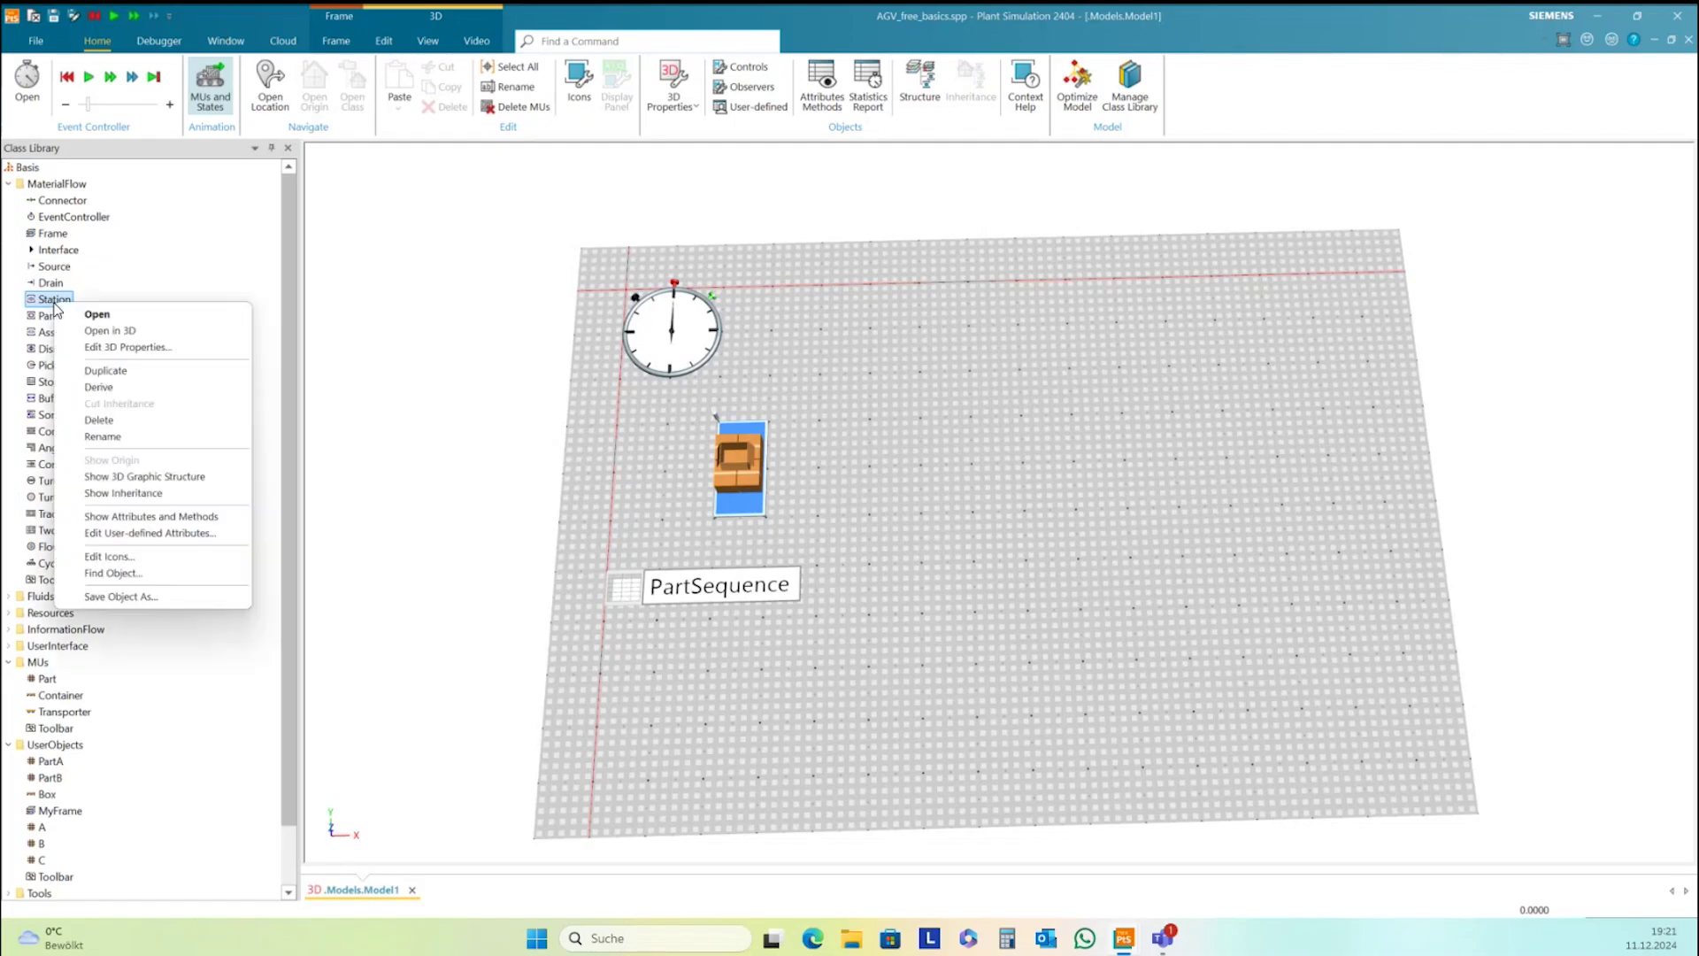
left_click(110, 347)
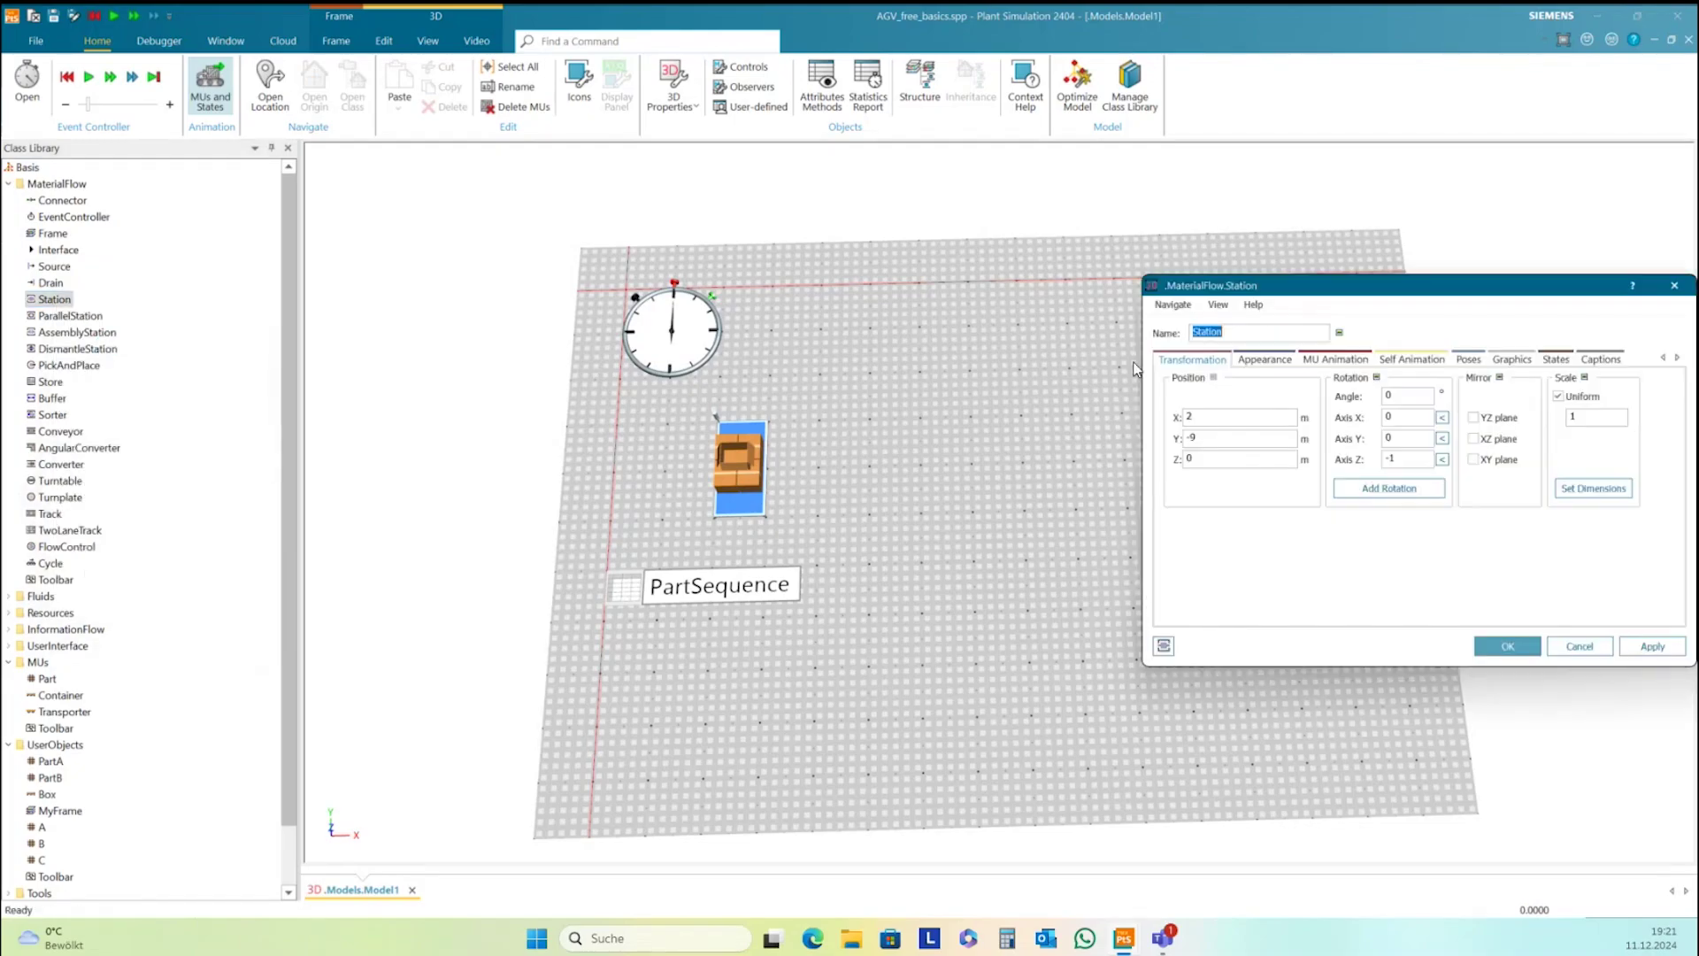
left_click(1604, 360)
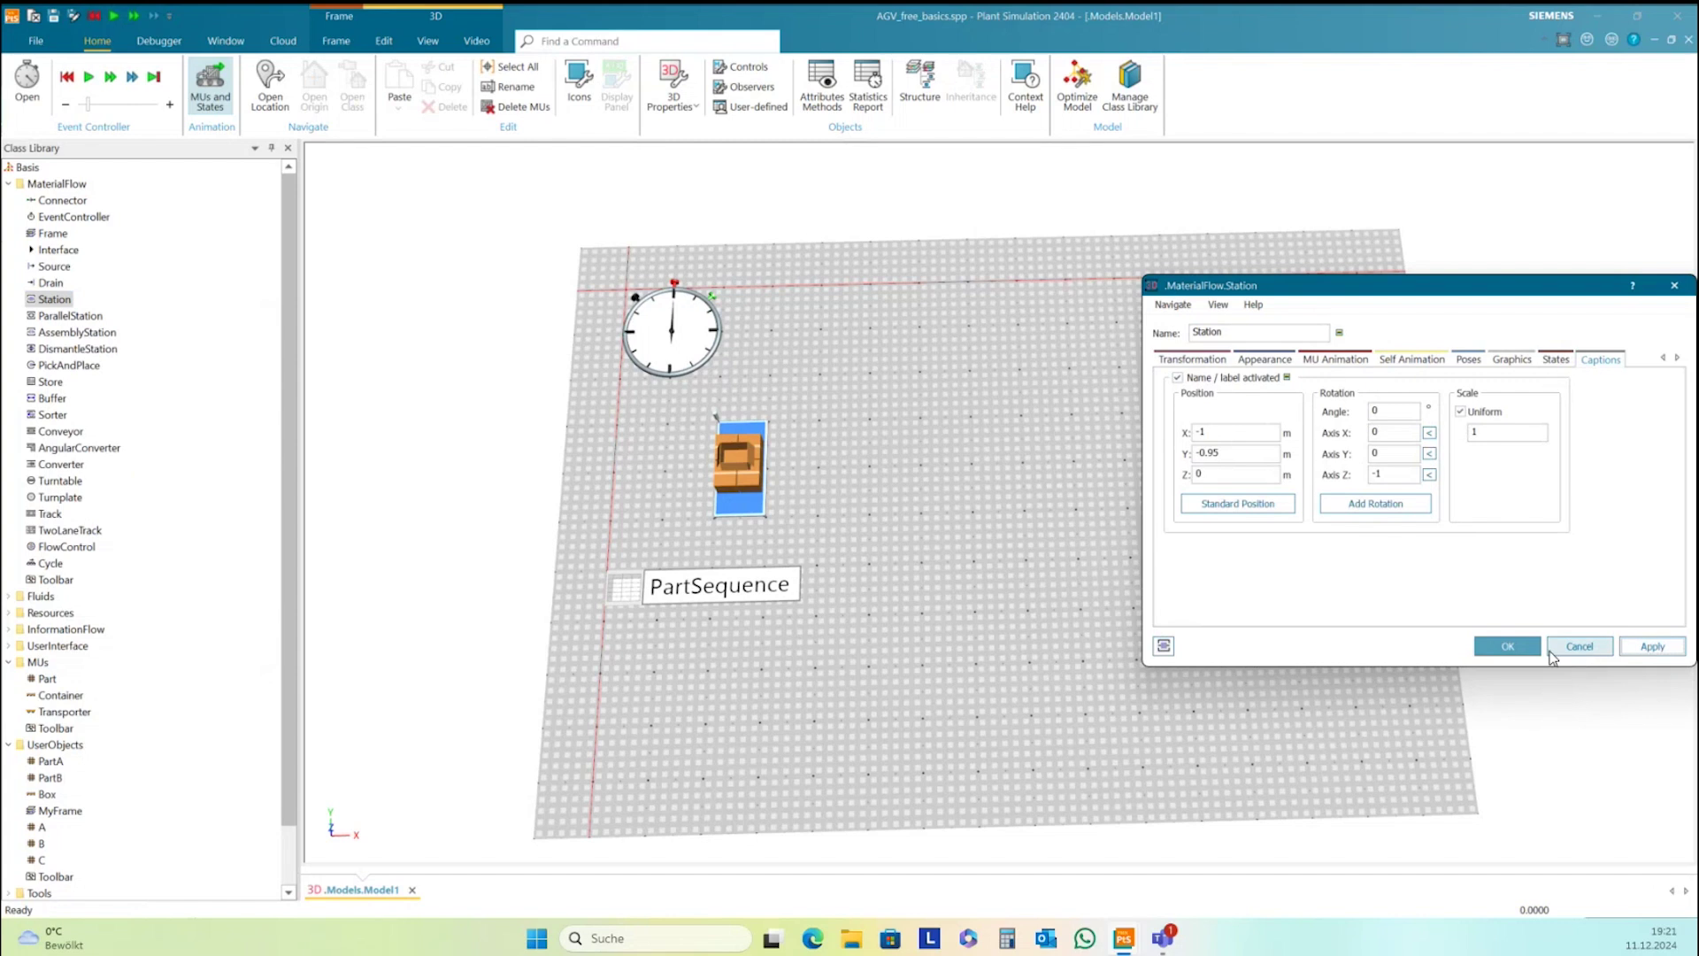
left_click(1507, 646)
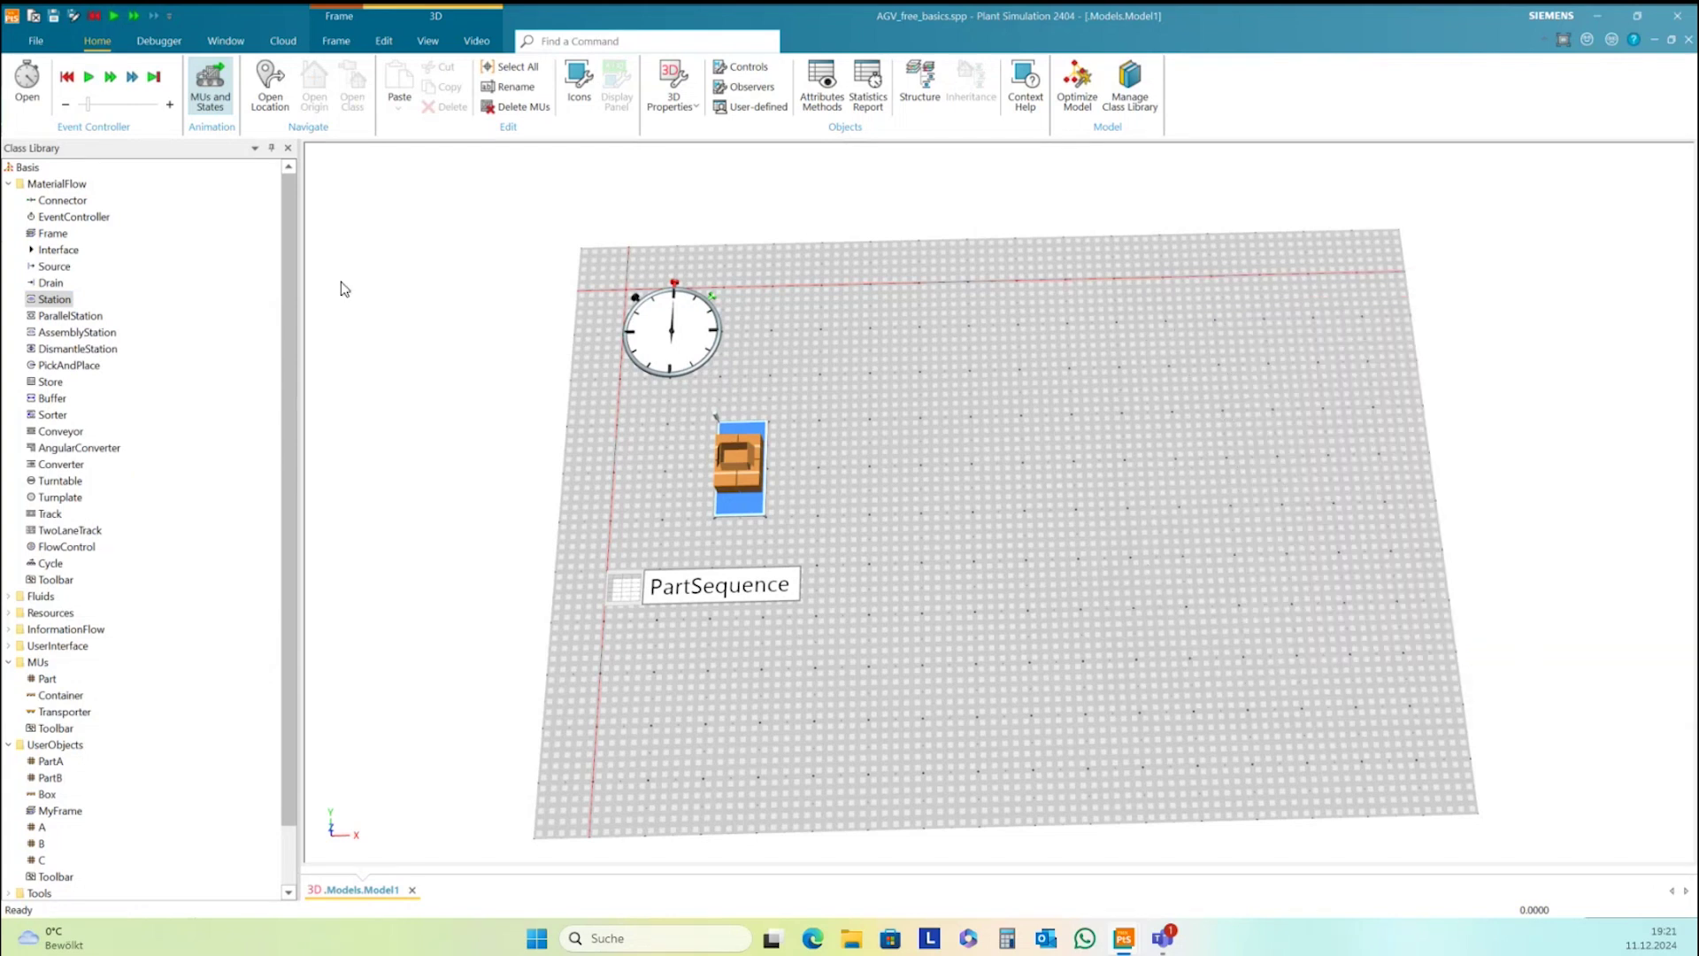
Insert a Station in the upper right of Model1 and rename it Station1, replacing the old name in methods
left_click_drag(31, 299, 1234, 396)
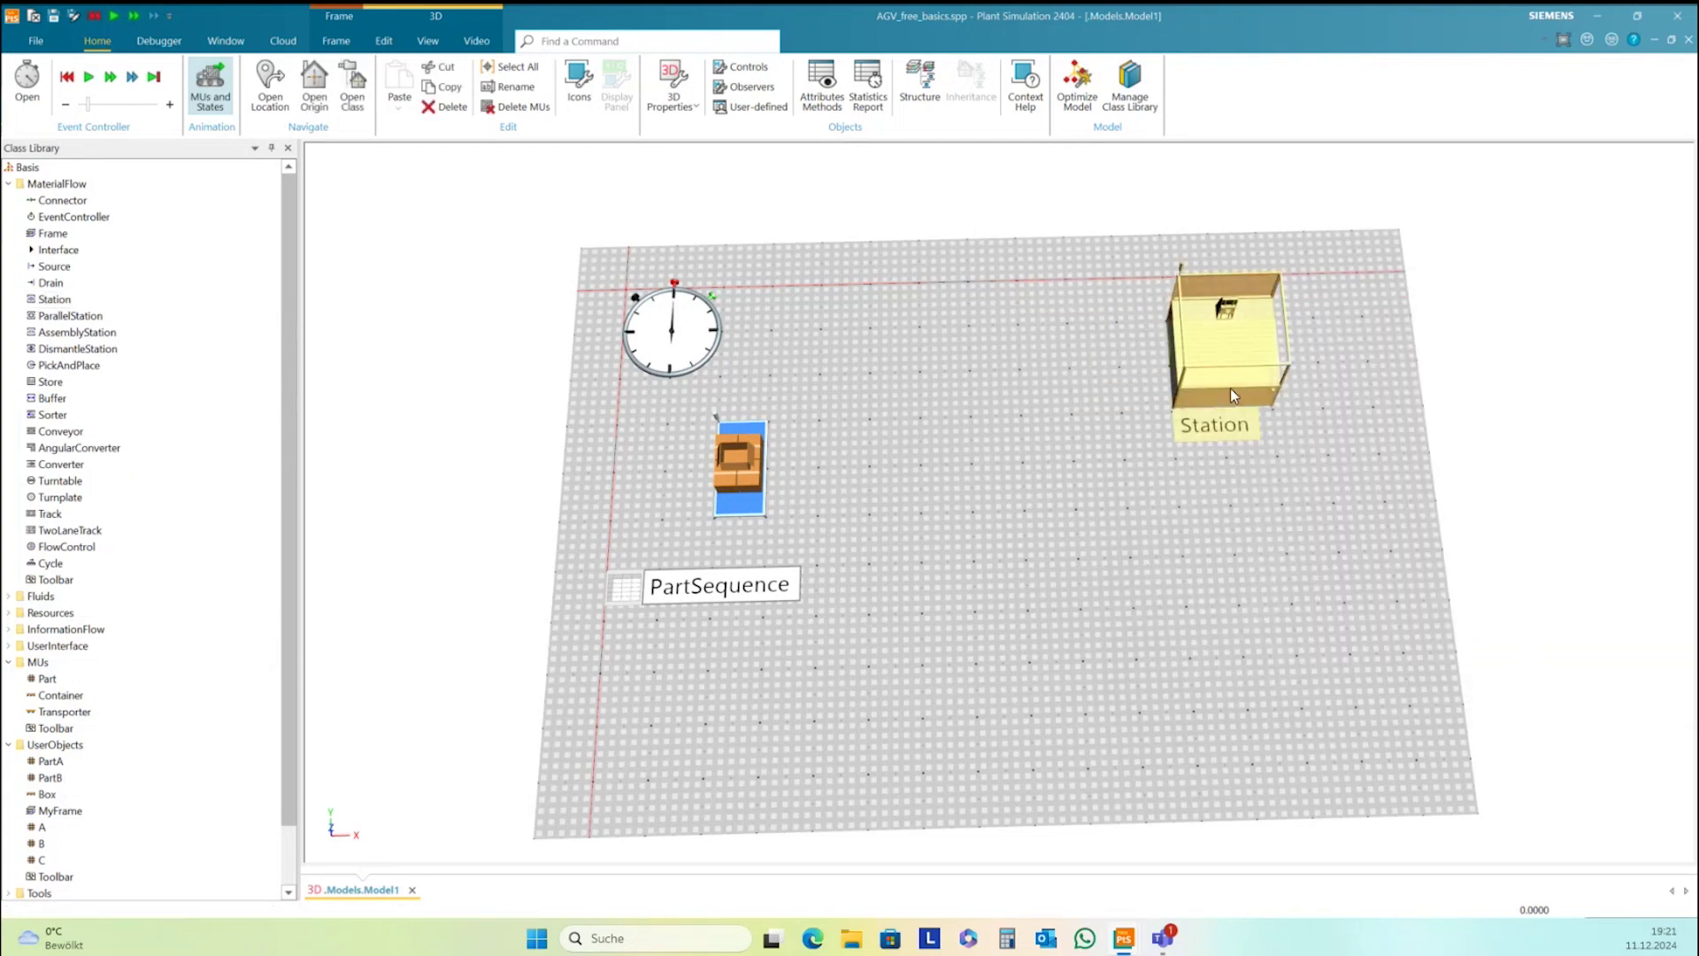
right_click(1249, 364)
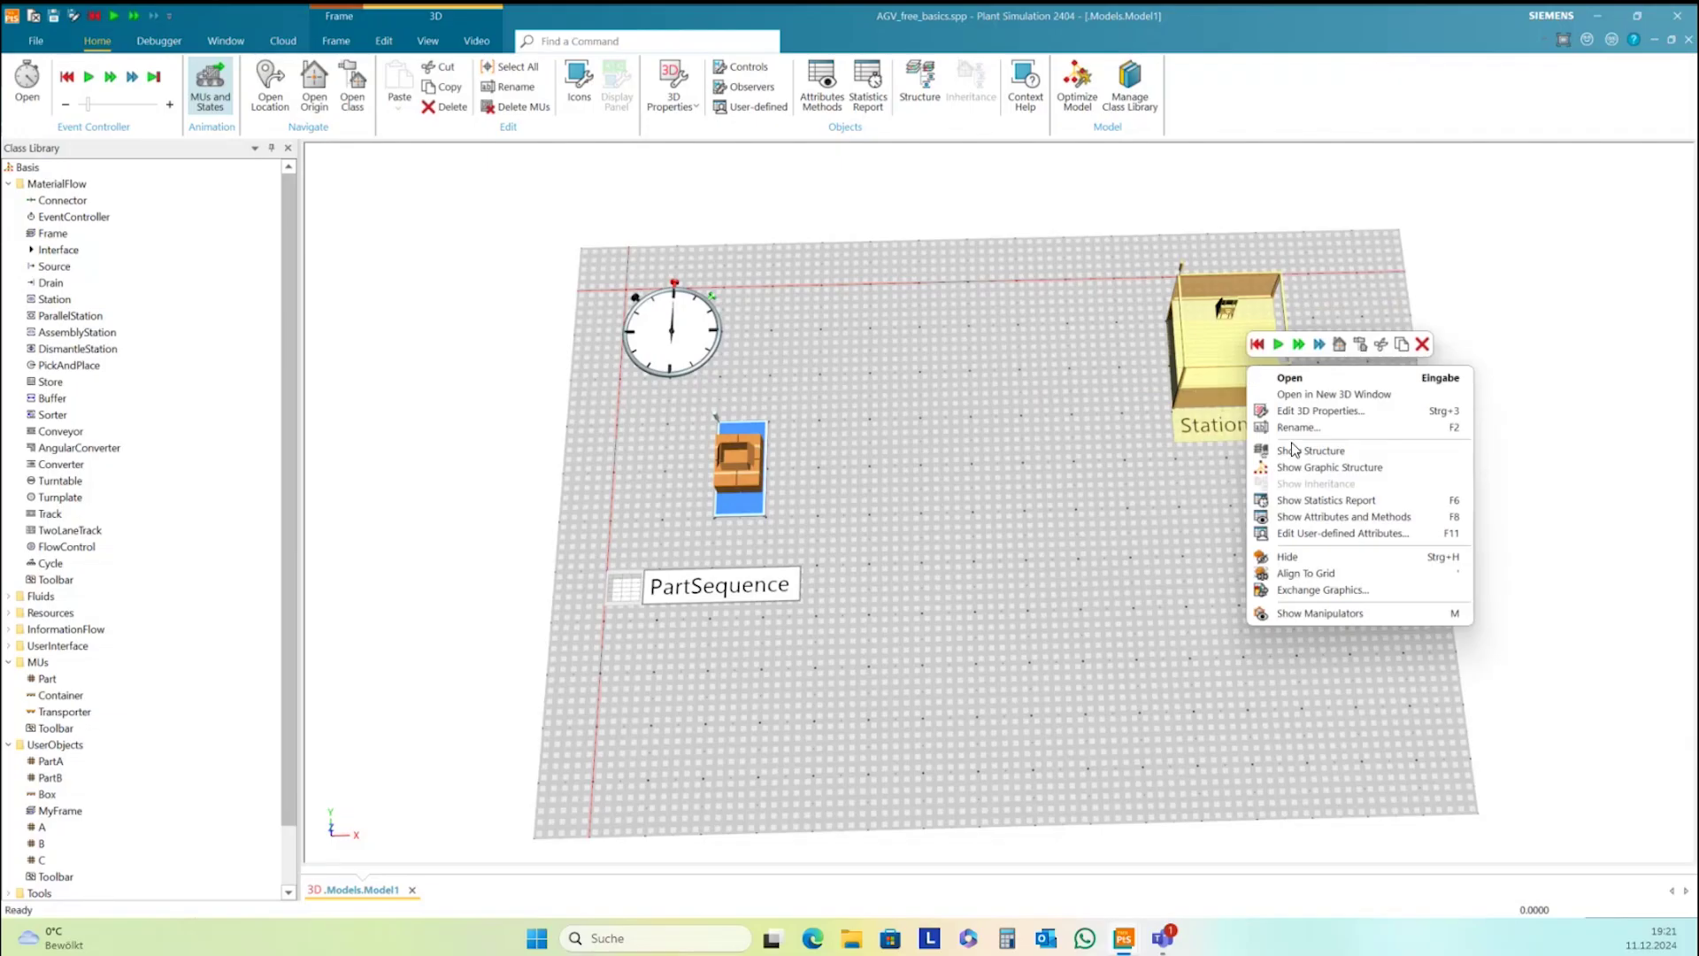
left_click(1300, 430)
left_click(824, 441)
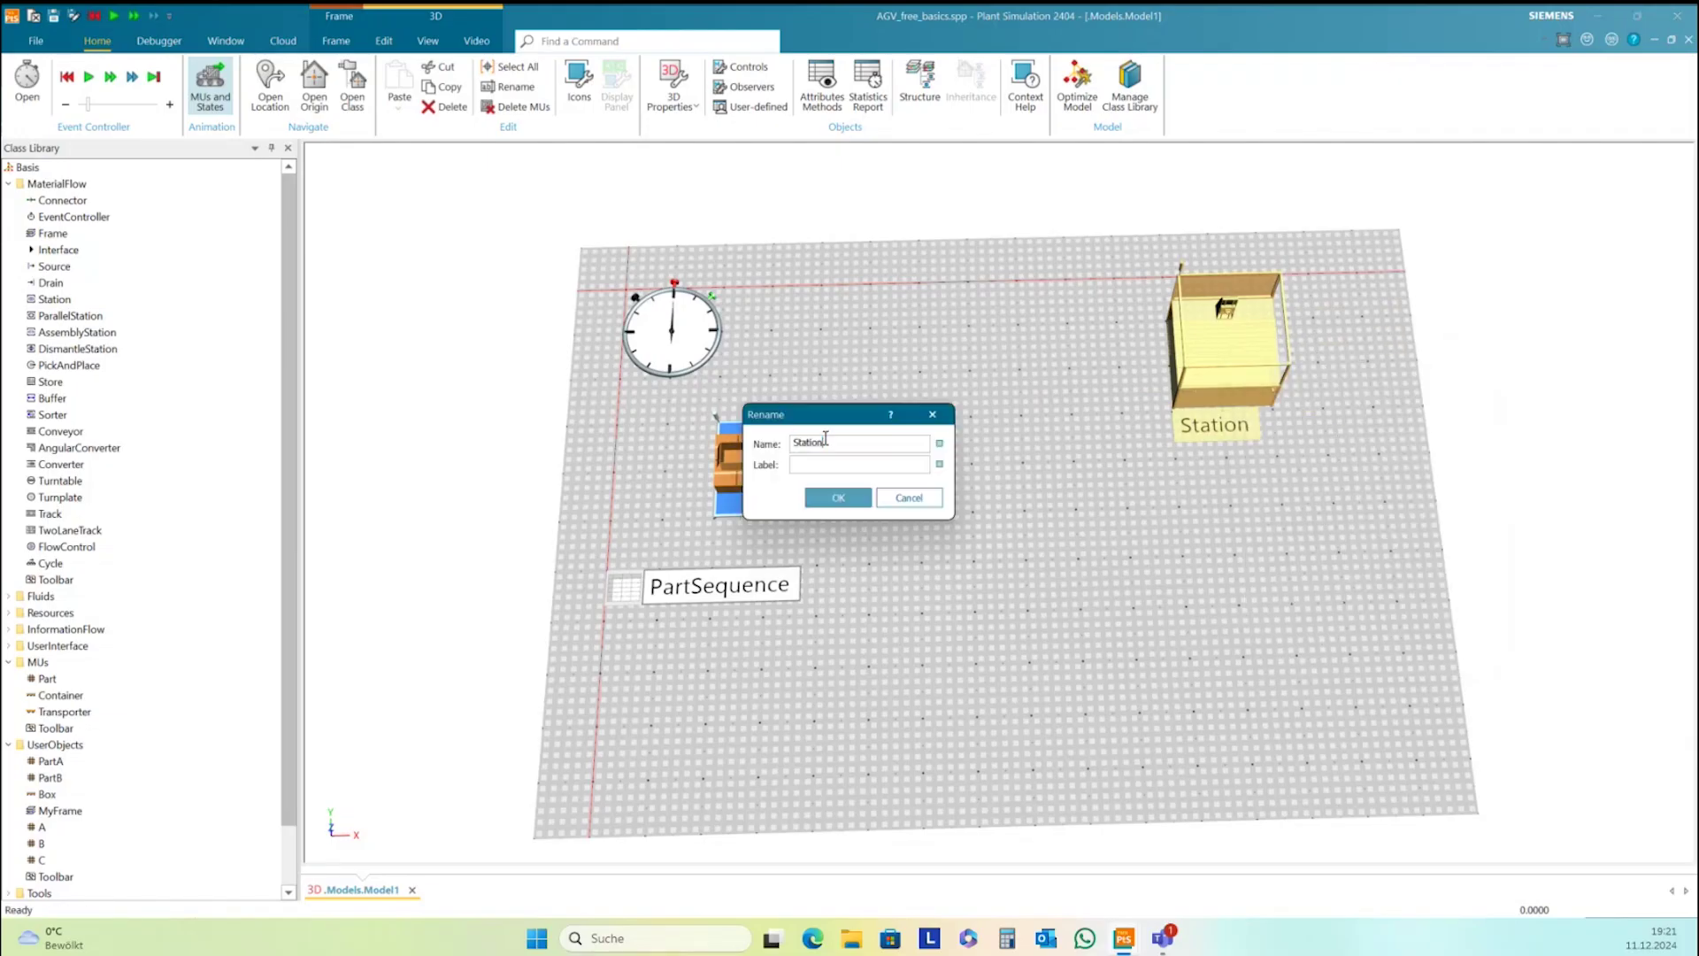
type("1")
left_click(837, 496)
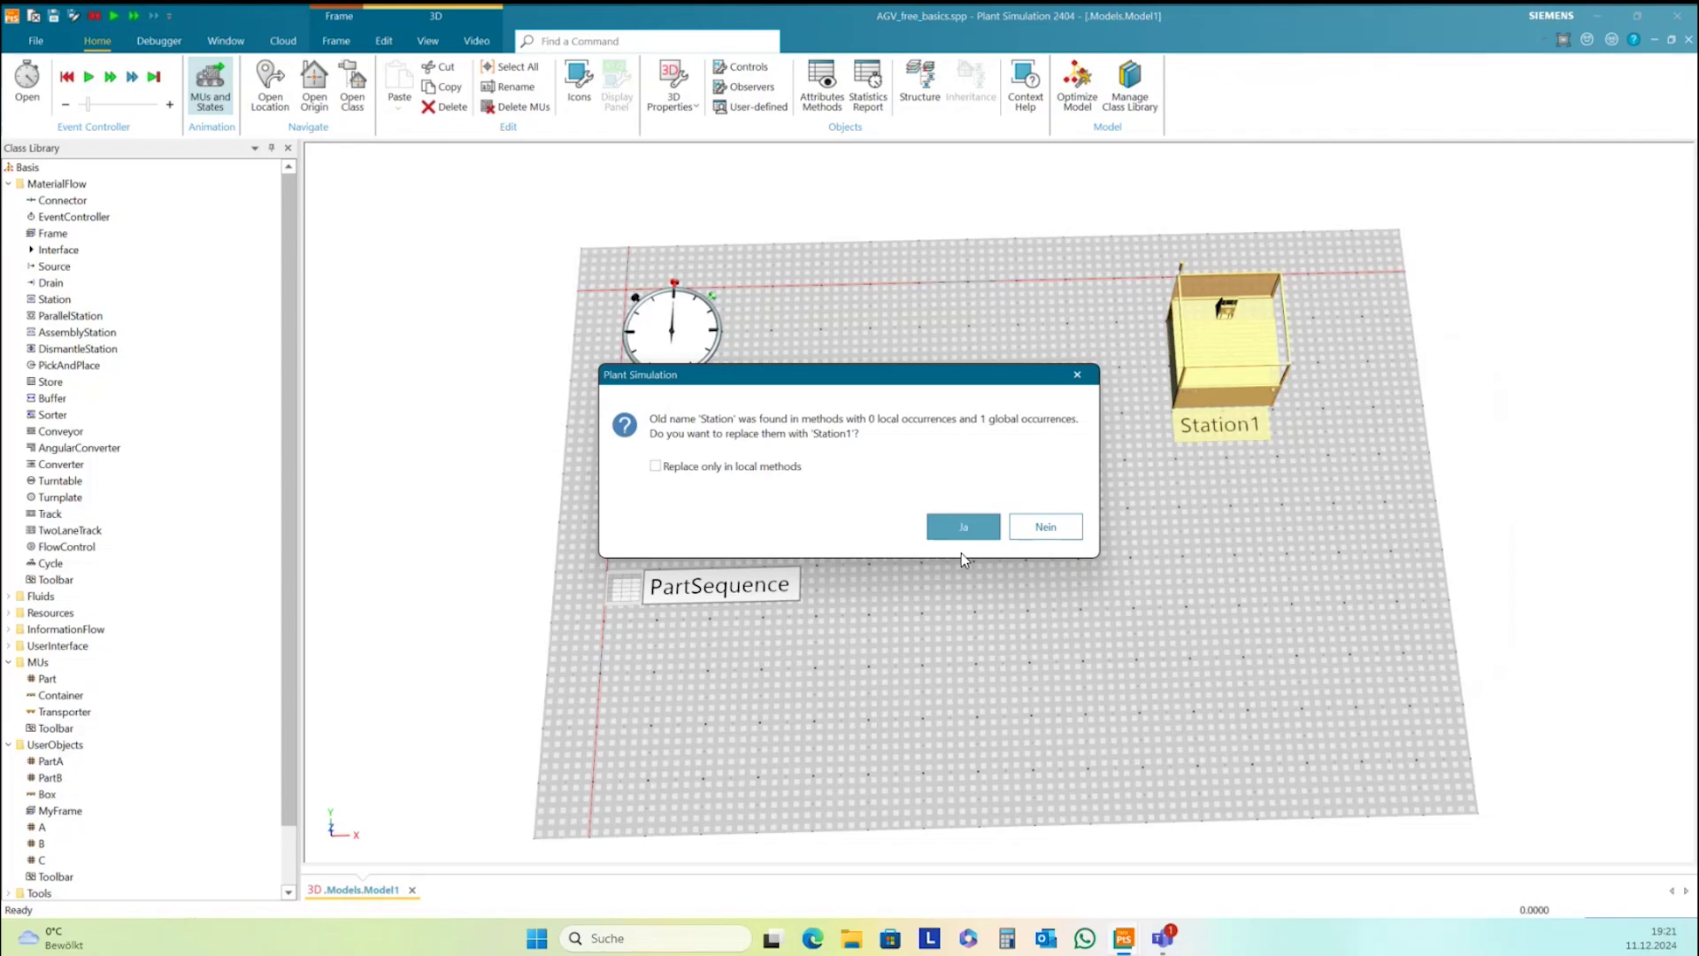
left_click(963, 531)
Duplicate Station1 directly below itself and rename the copy Station2
left_click_drag(1243, 377, 1243, 549)
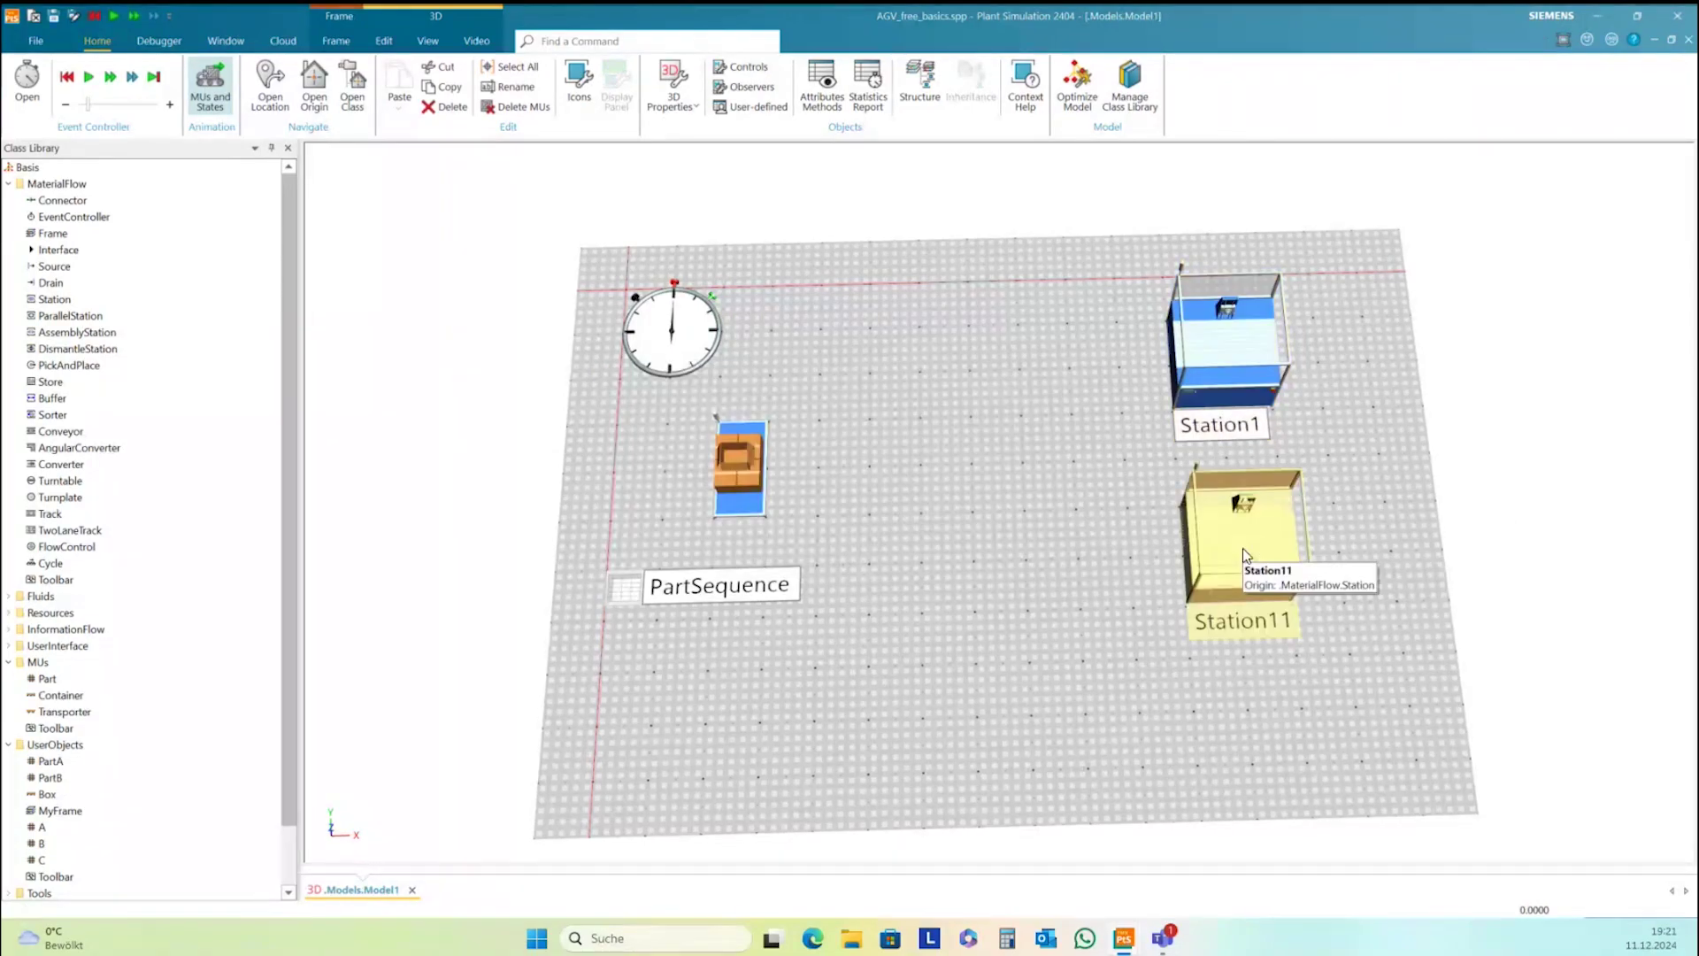
right_click(1244, 554)
left_click(1285, 619)
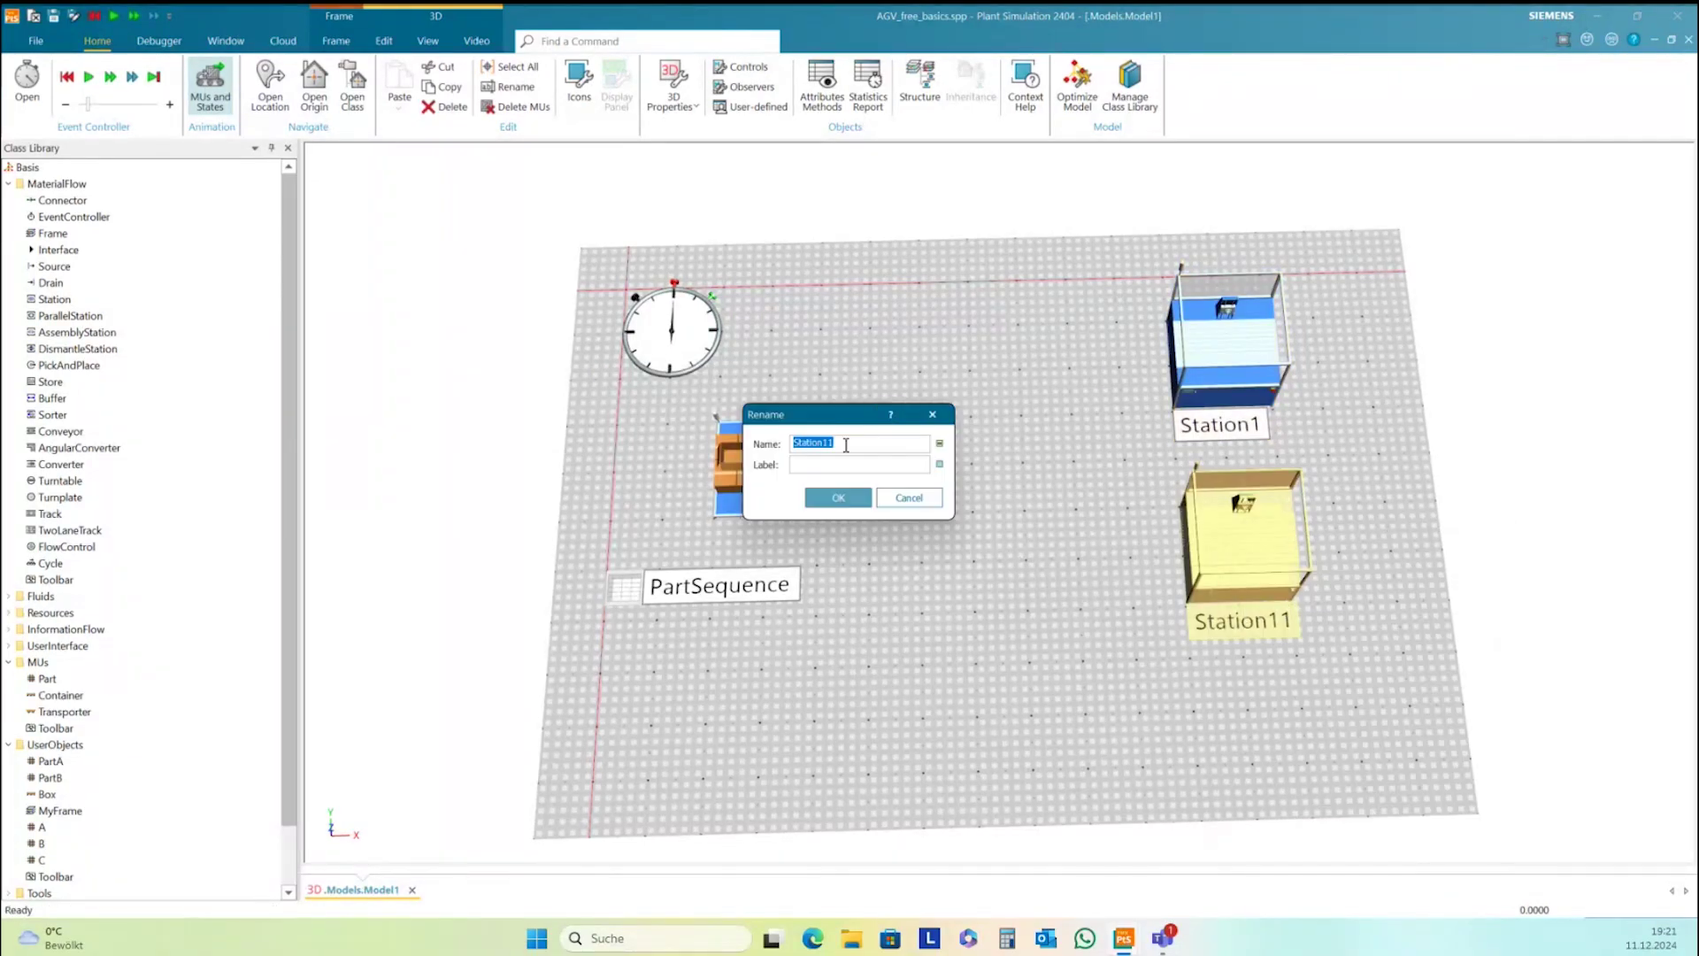
left_click_drag(822, 444, 839, 445)
type("2")
left_click(832, 498)
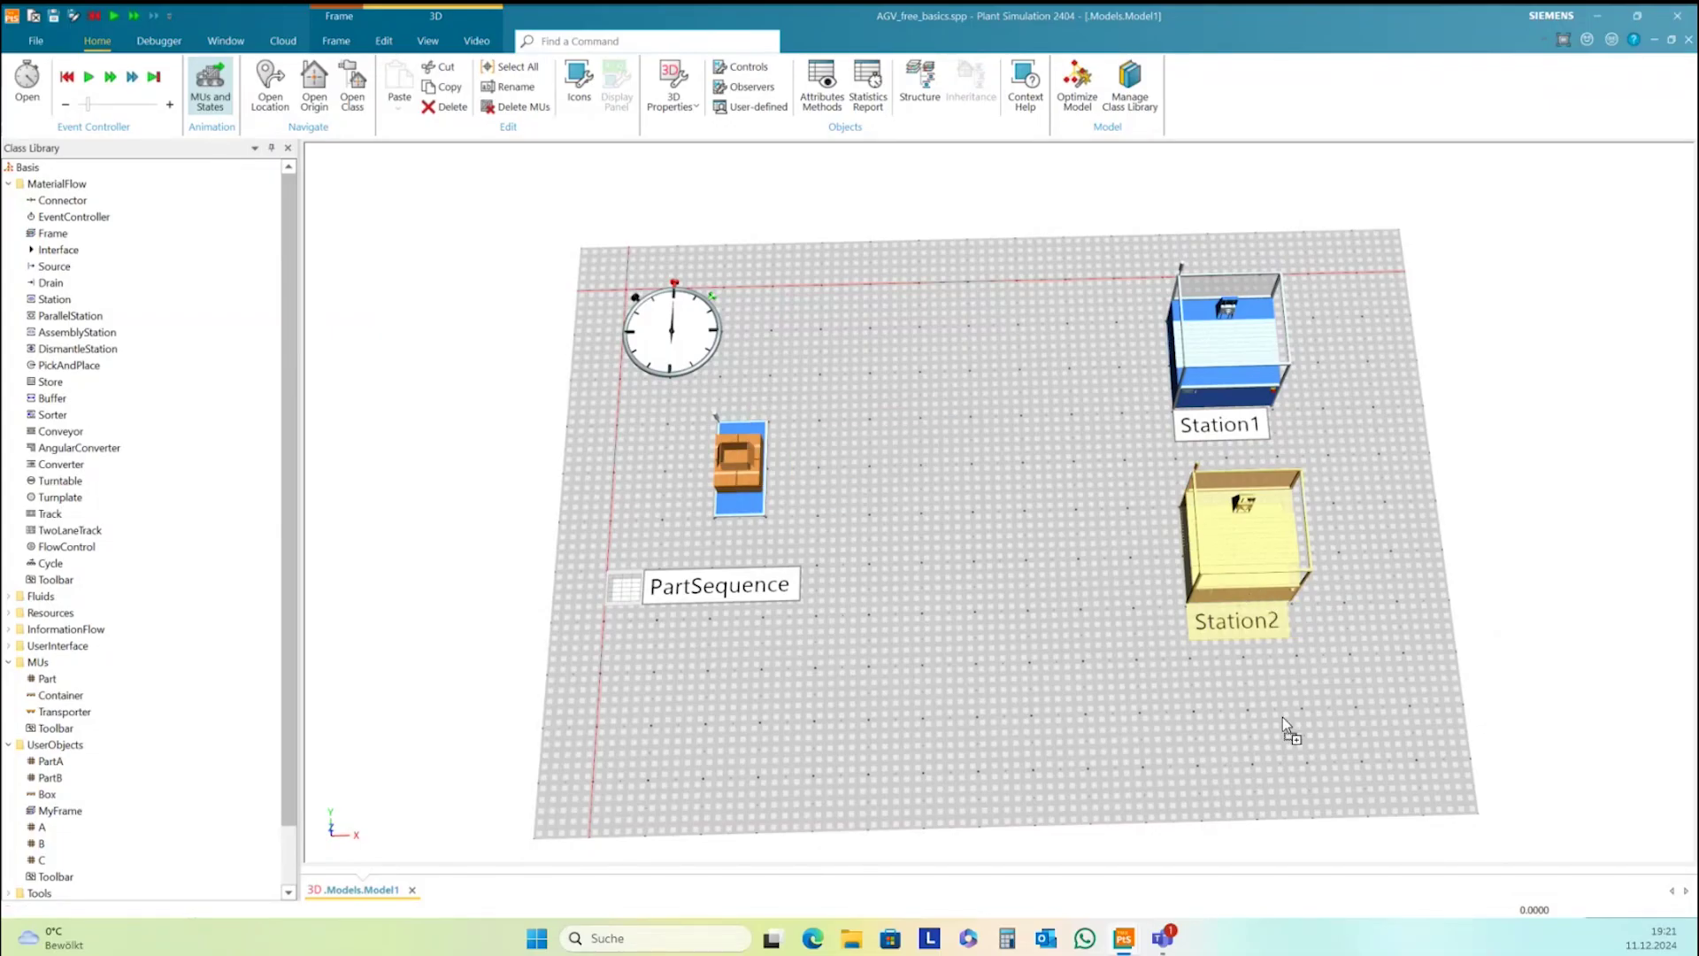
Place a copy of Station2 below it in the same column and rename the copy Station3
left_click(1278, 779)
left_click_drag(1262, 740, 1265, 792)
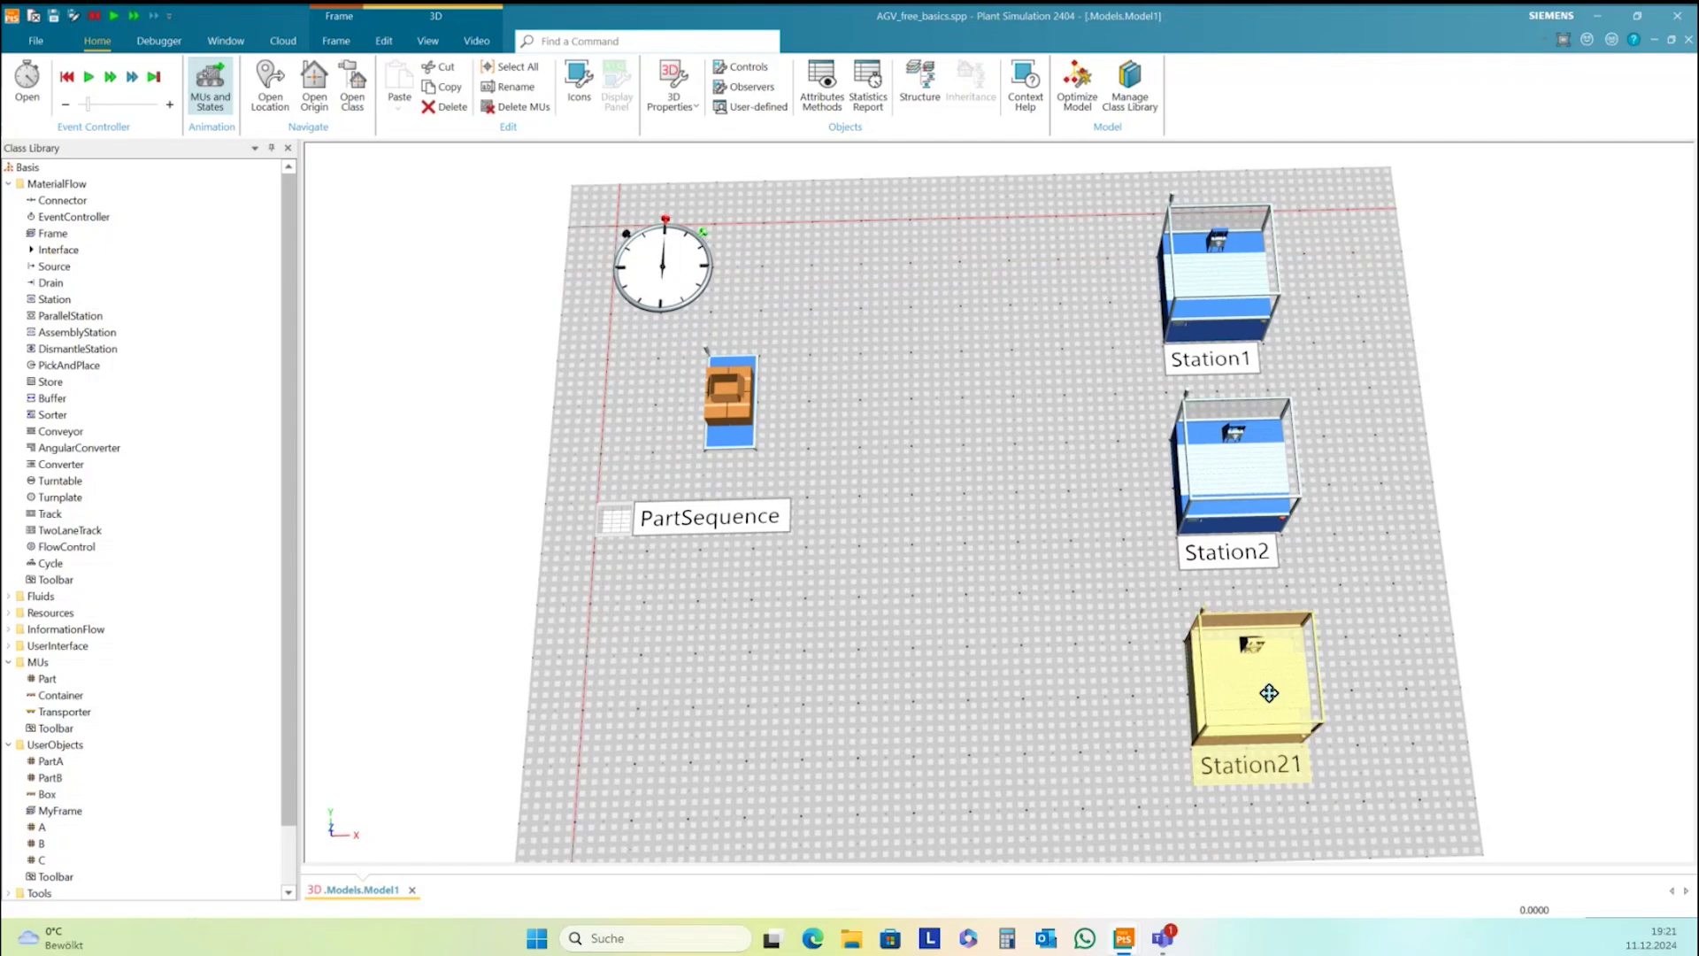
right_click(1271, 692)
left_click(1332, 494)
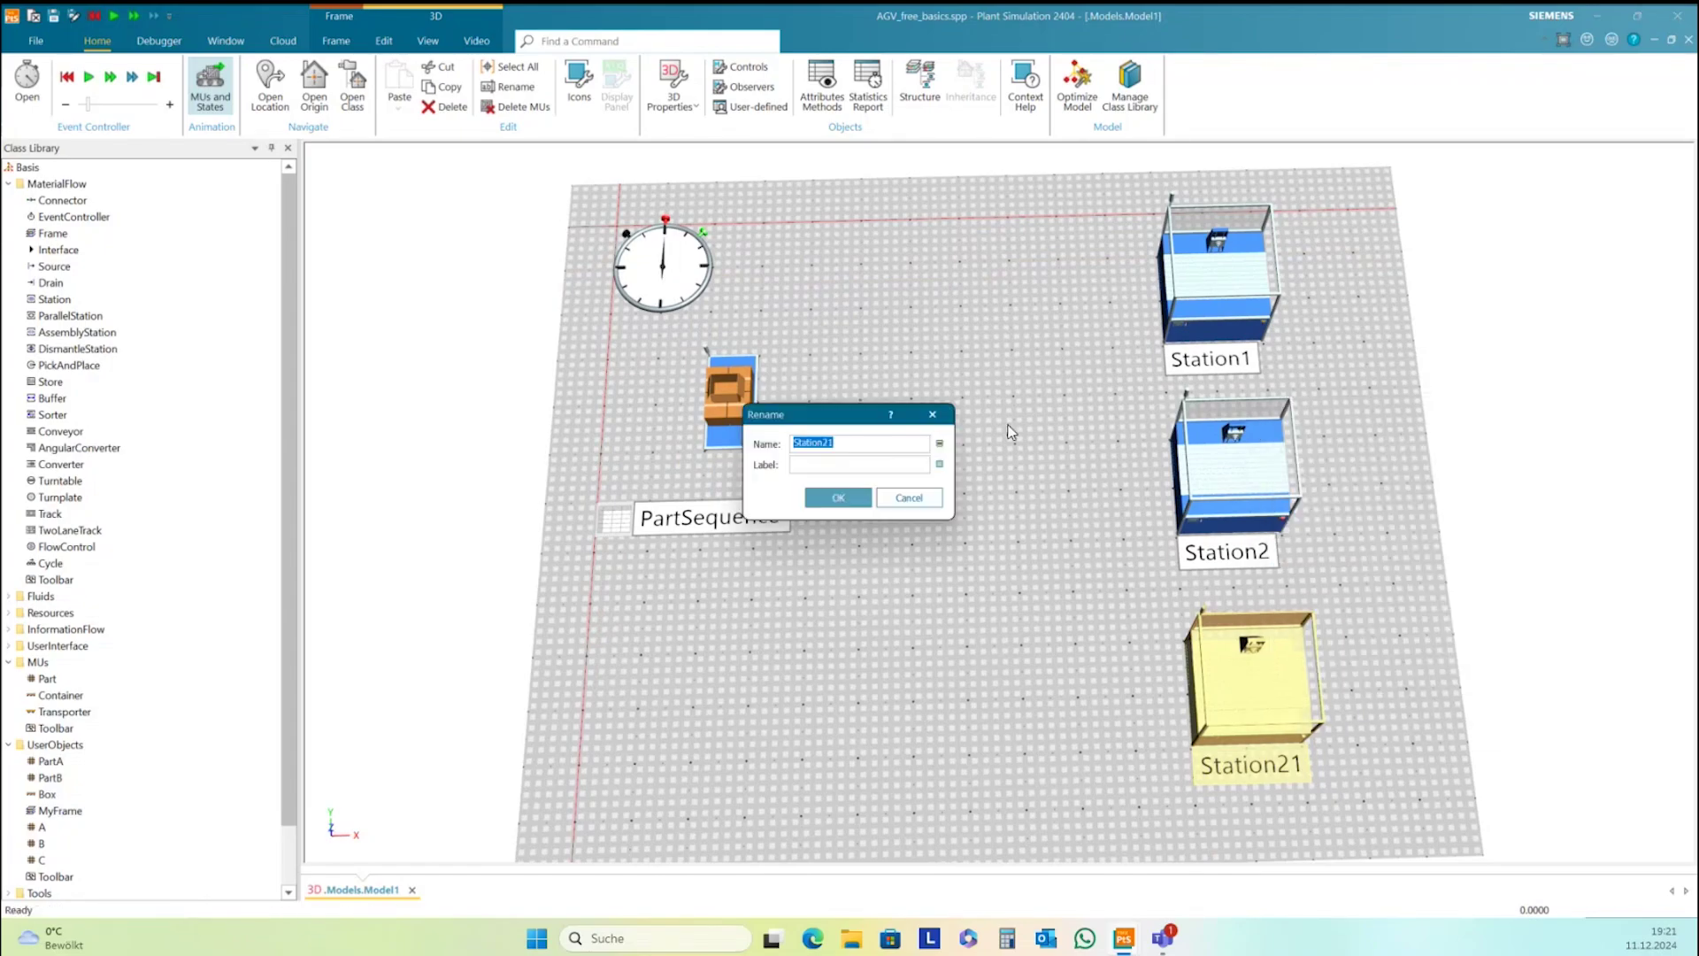
left_click_drag(821, 447, 834, 445)
type("3")
left_click(838, 498)
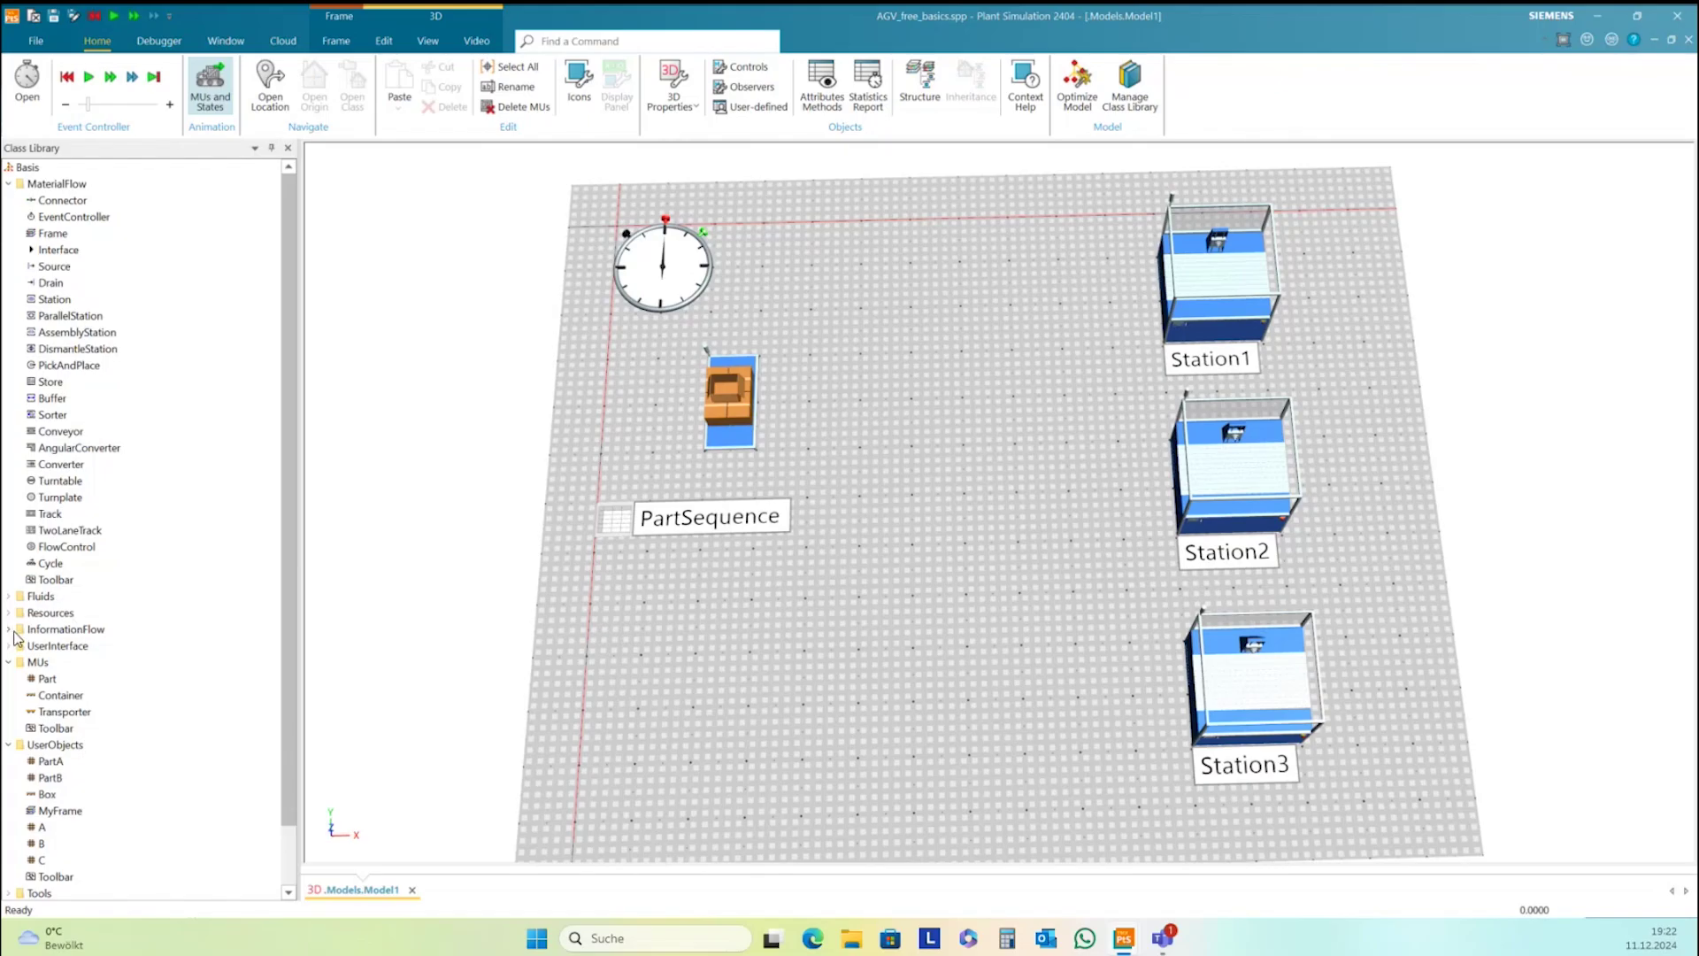
In the Marker class's 3D properties, activate the name/label caption
left_click(9, 612)
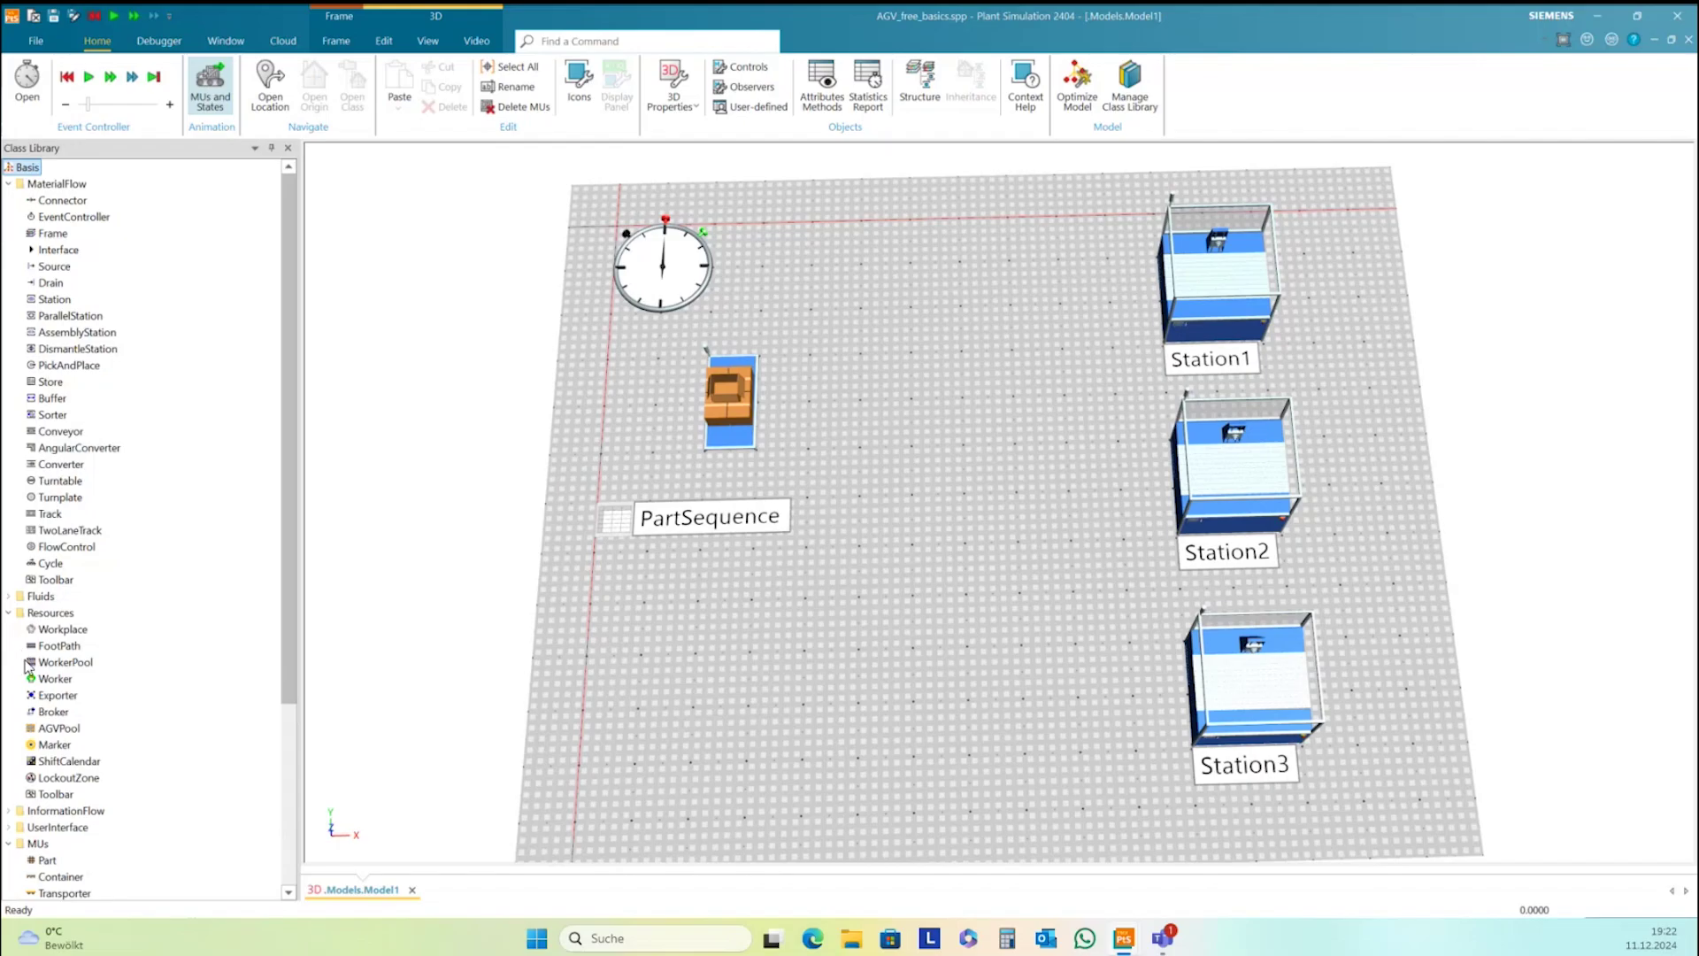
left_click(55, 748)
right_click(54, 748)
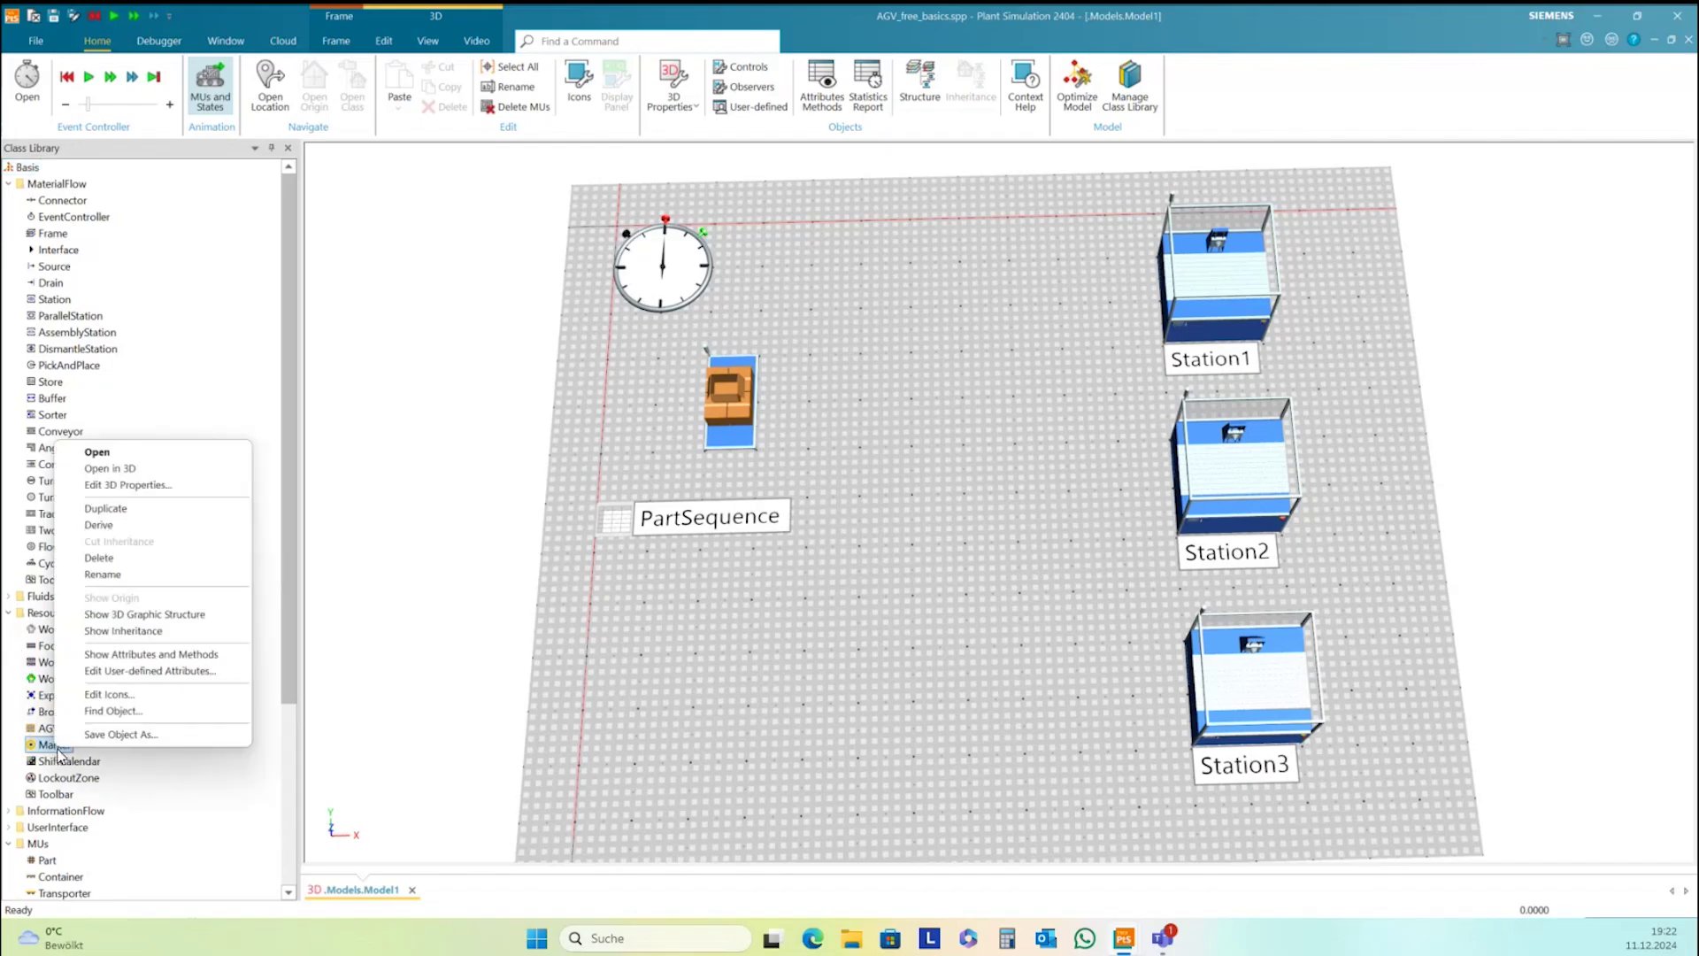
left_click(155, 490)
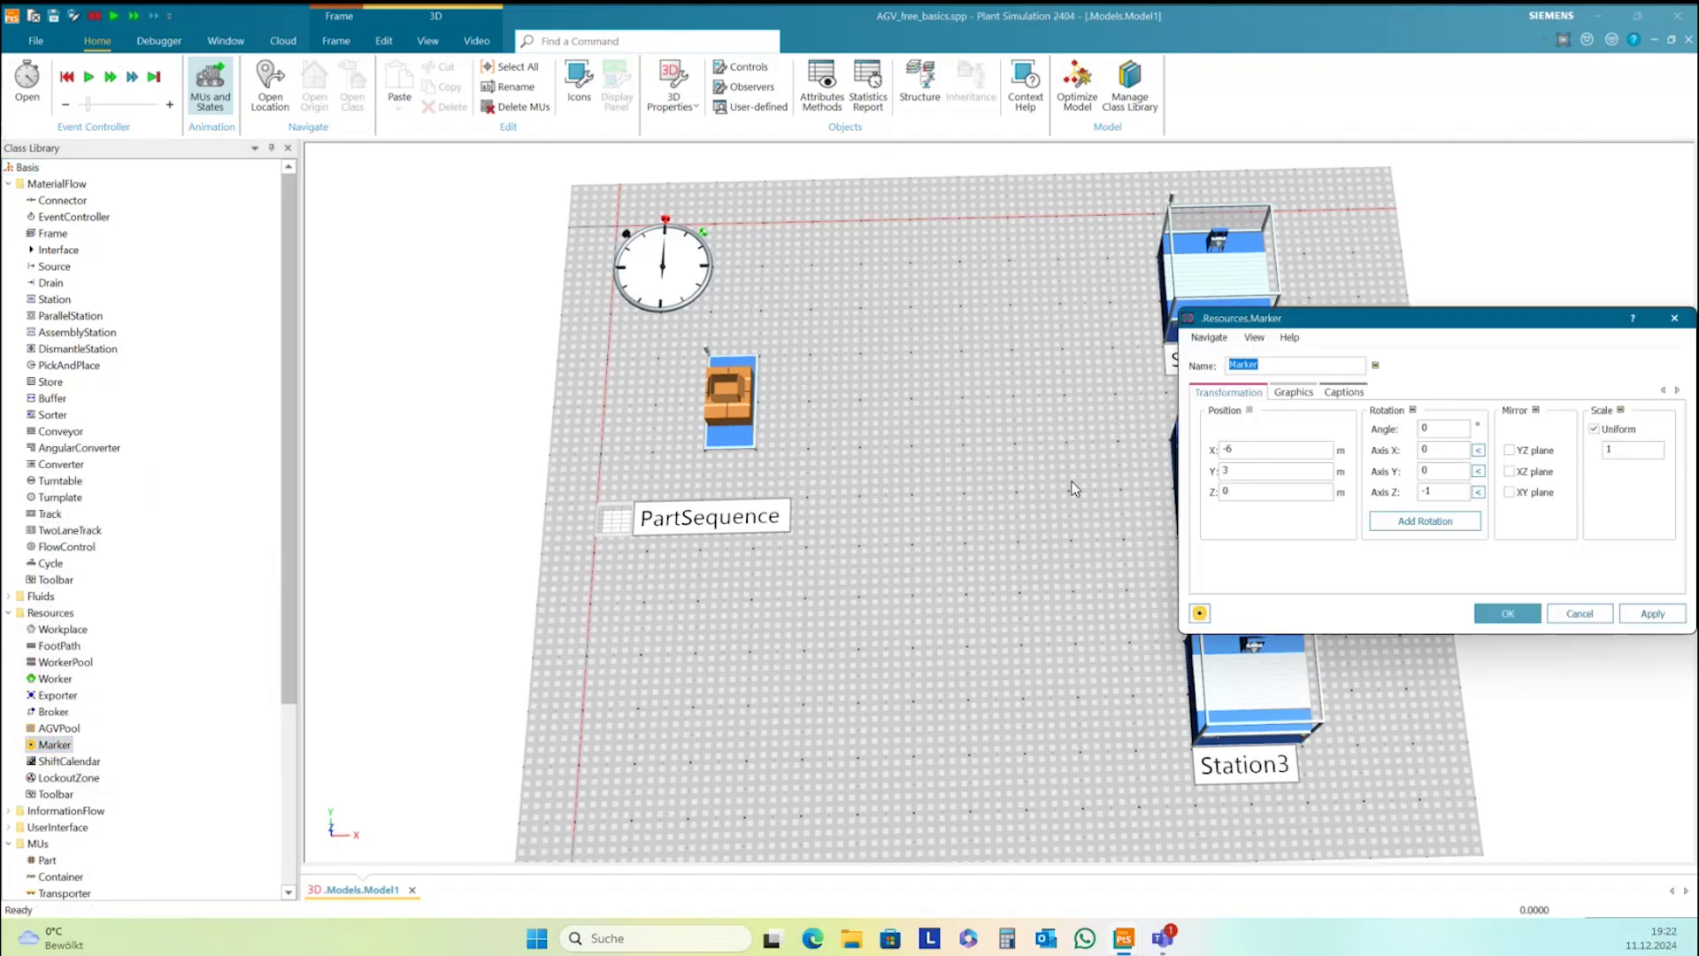
left_click(1361, 395)
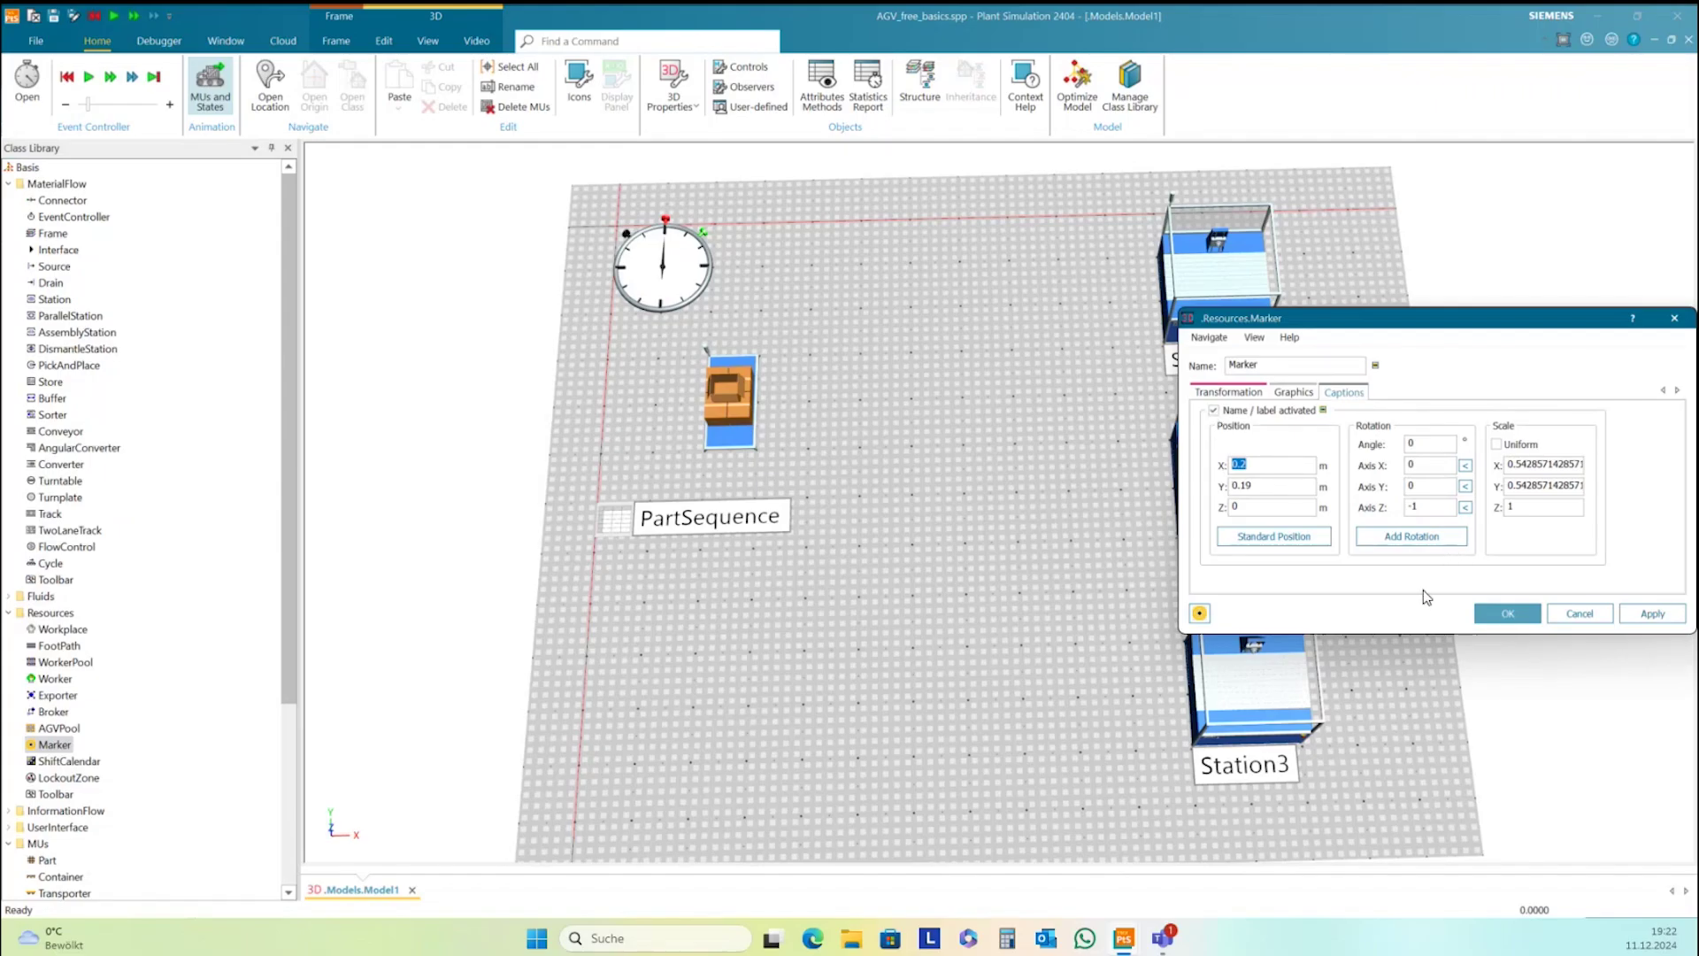
left_click(1653, 612)
left_click(1506, 611)
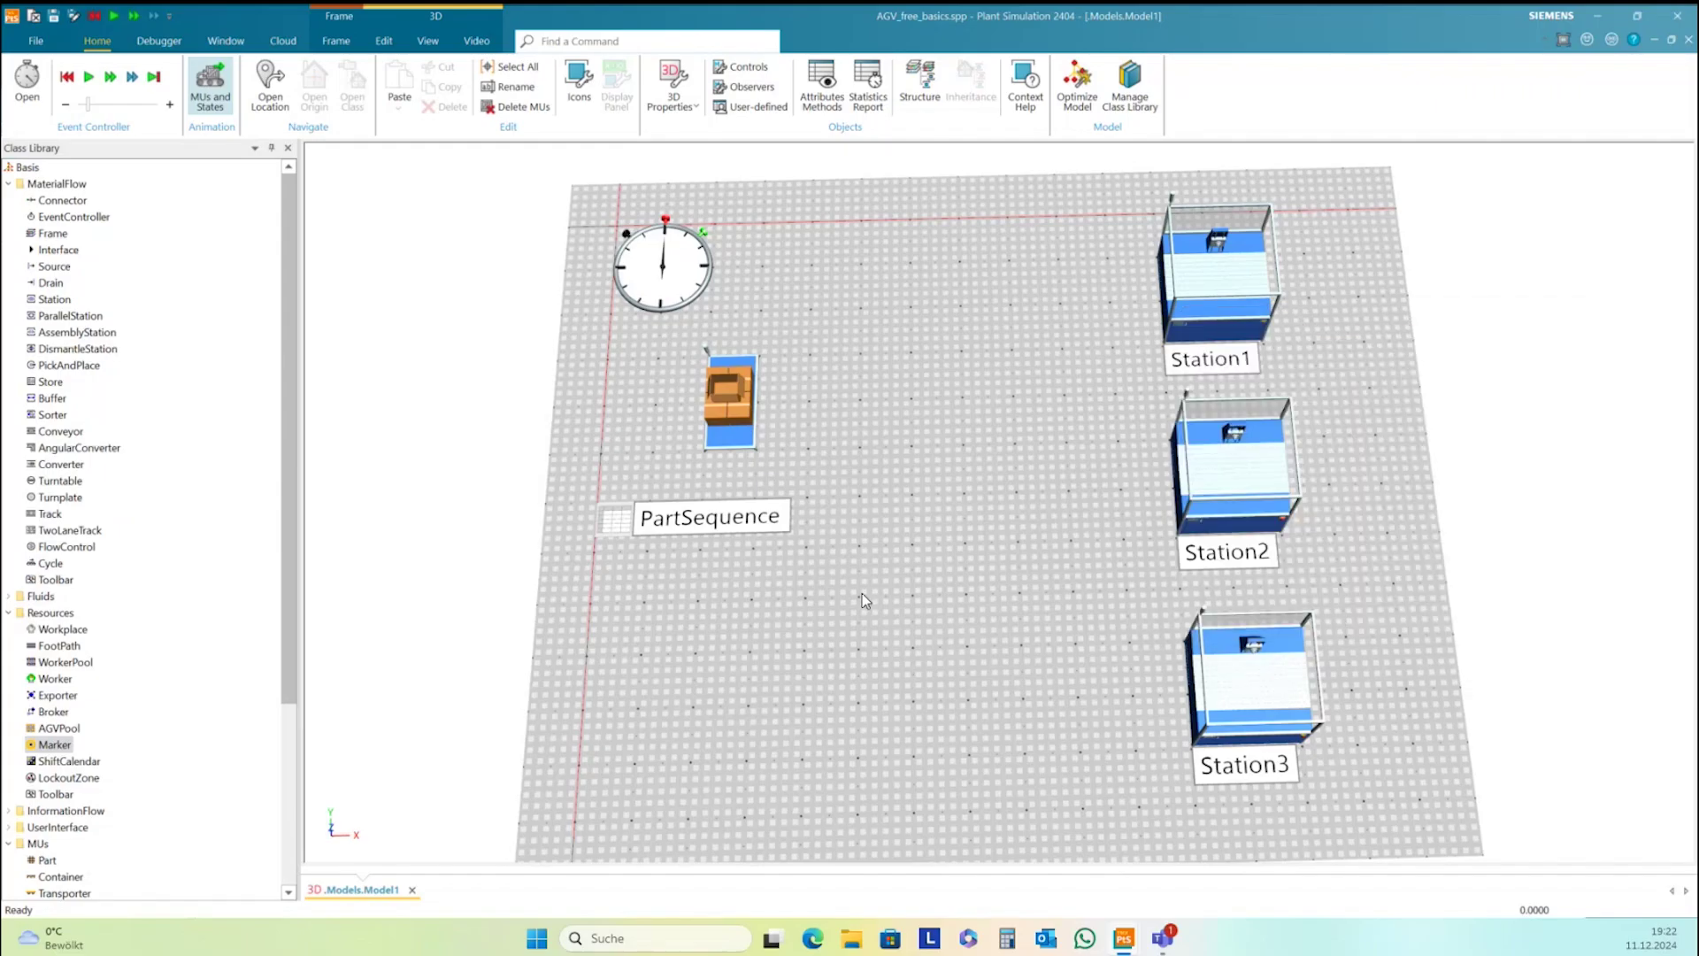
Show the Toolbox window with its set of resource objects
left_click(226, 40)
left_click(289, 86)
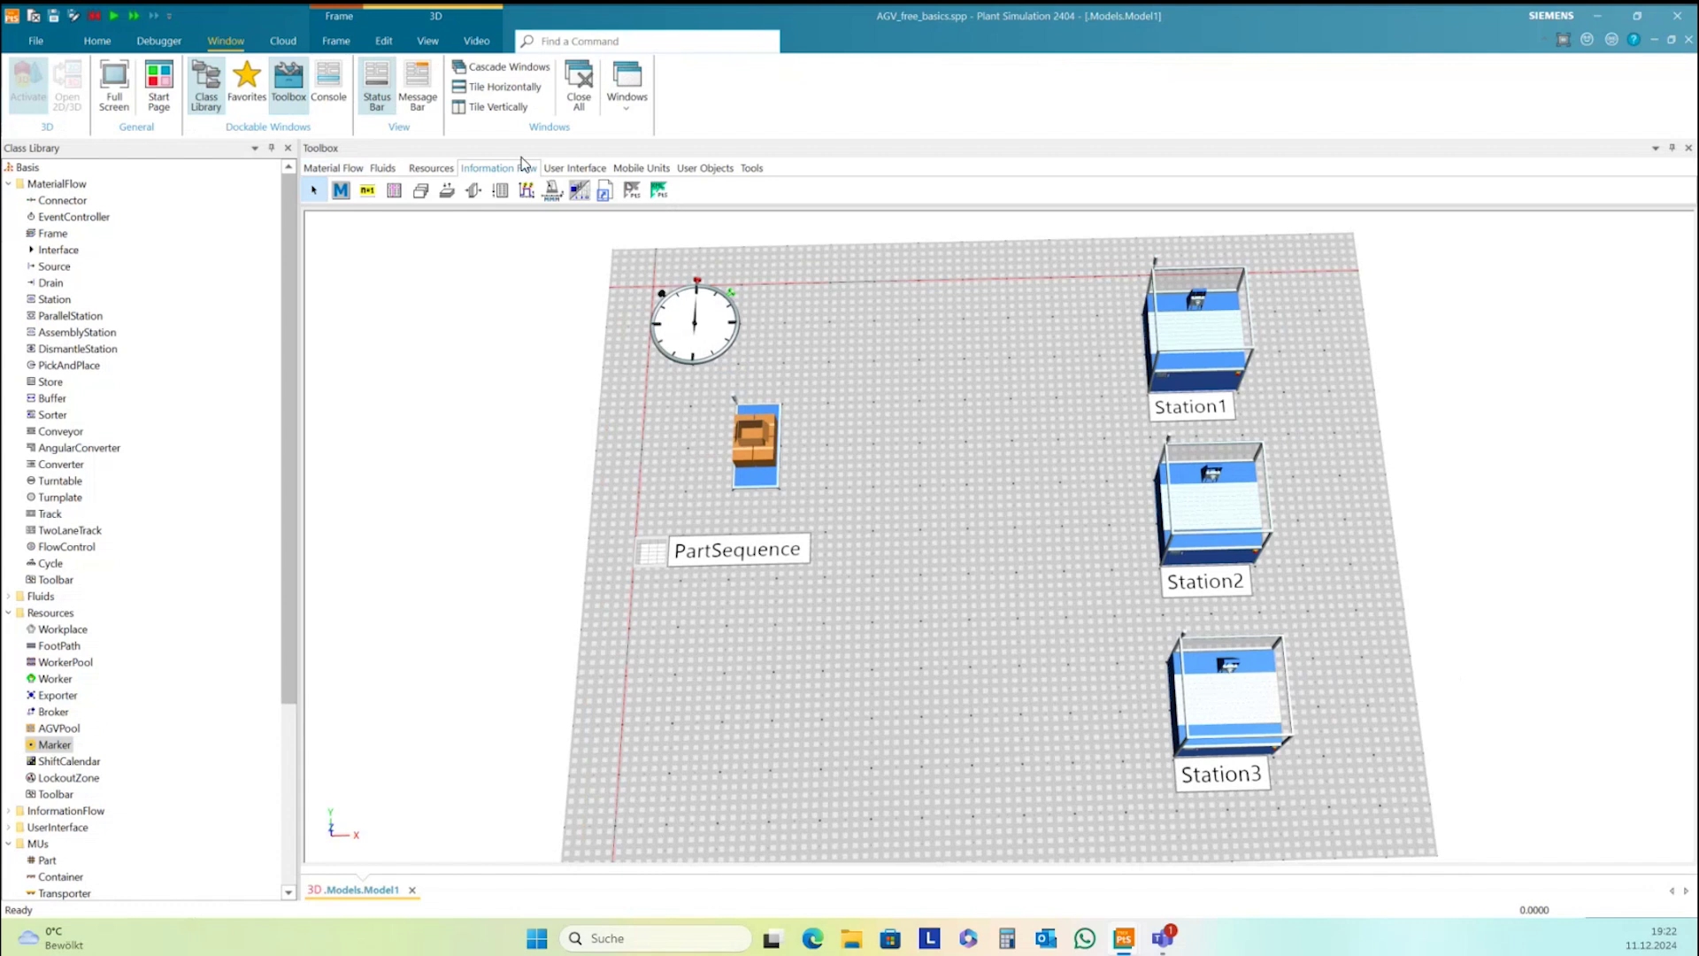
left_click(426, 170)
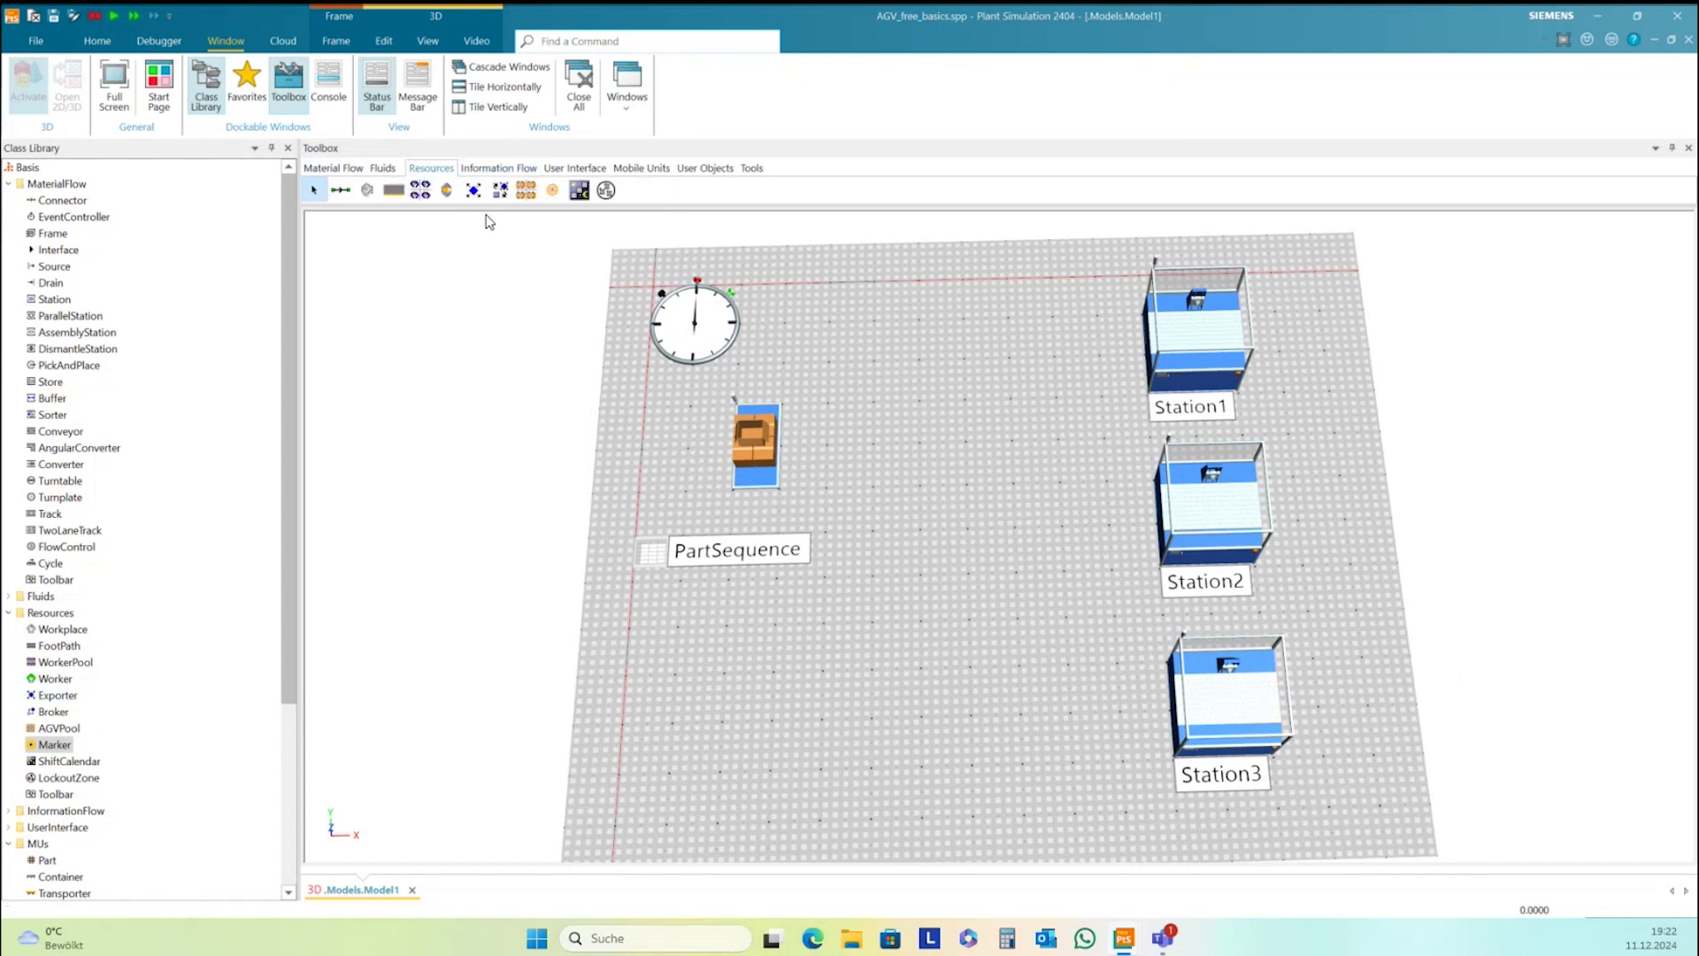
Insert a Marker in Model1 between PartSequence and the stations, and rename it M1
left_click(552, 189)
left_click(875, 485)
left_click_drag(872, 485, 858, 525)
right_click(879, 541)
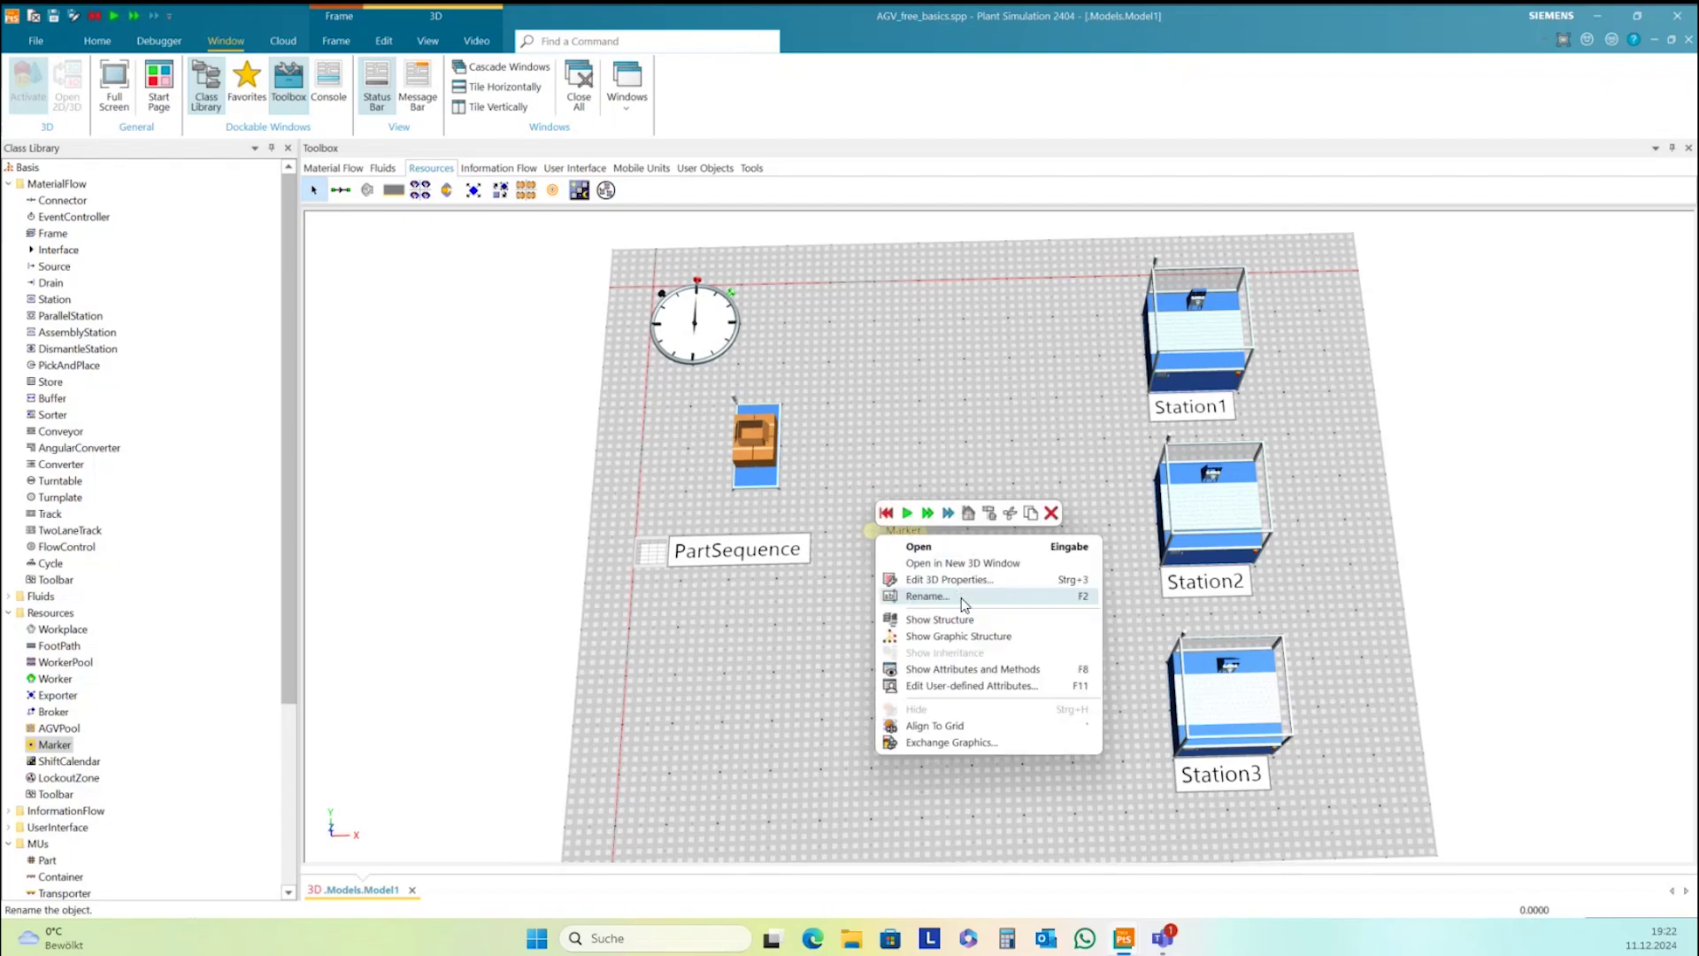
left_click(962, 601)
type("M1")
left_click(836, 498)
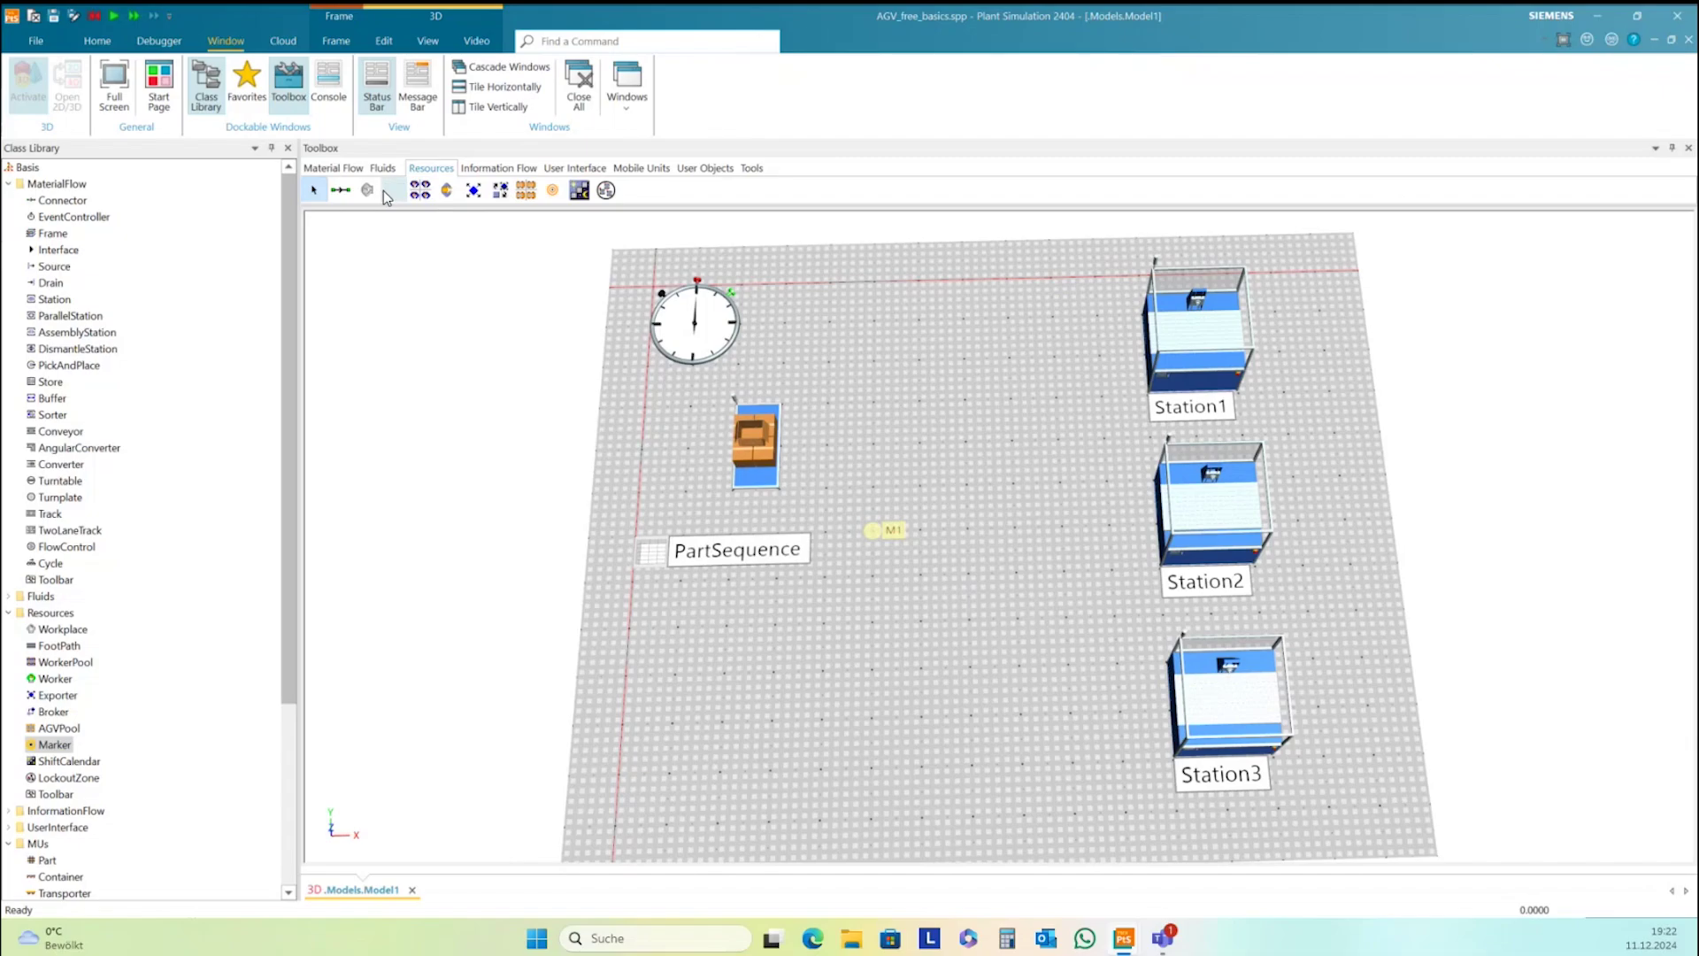
Insert a second Marker straight above M1 and switch the 3D scene to the planning view
left_click(551, 192)
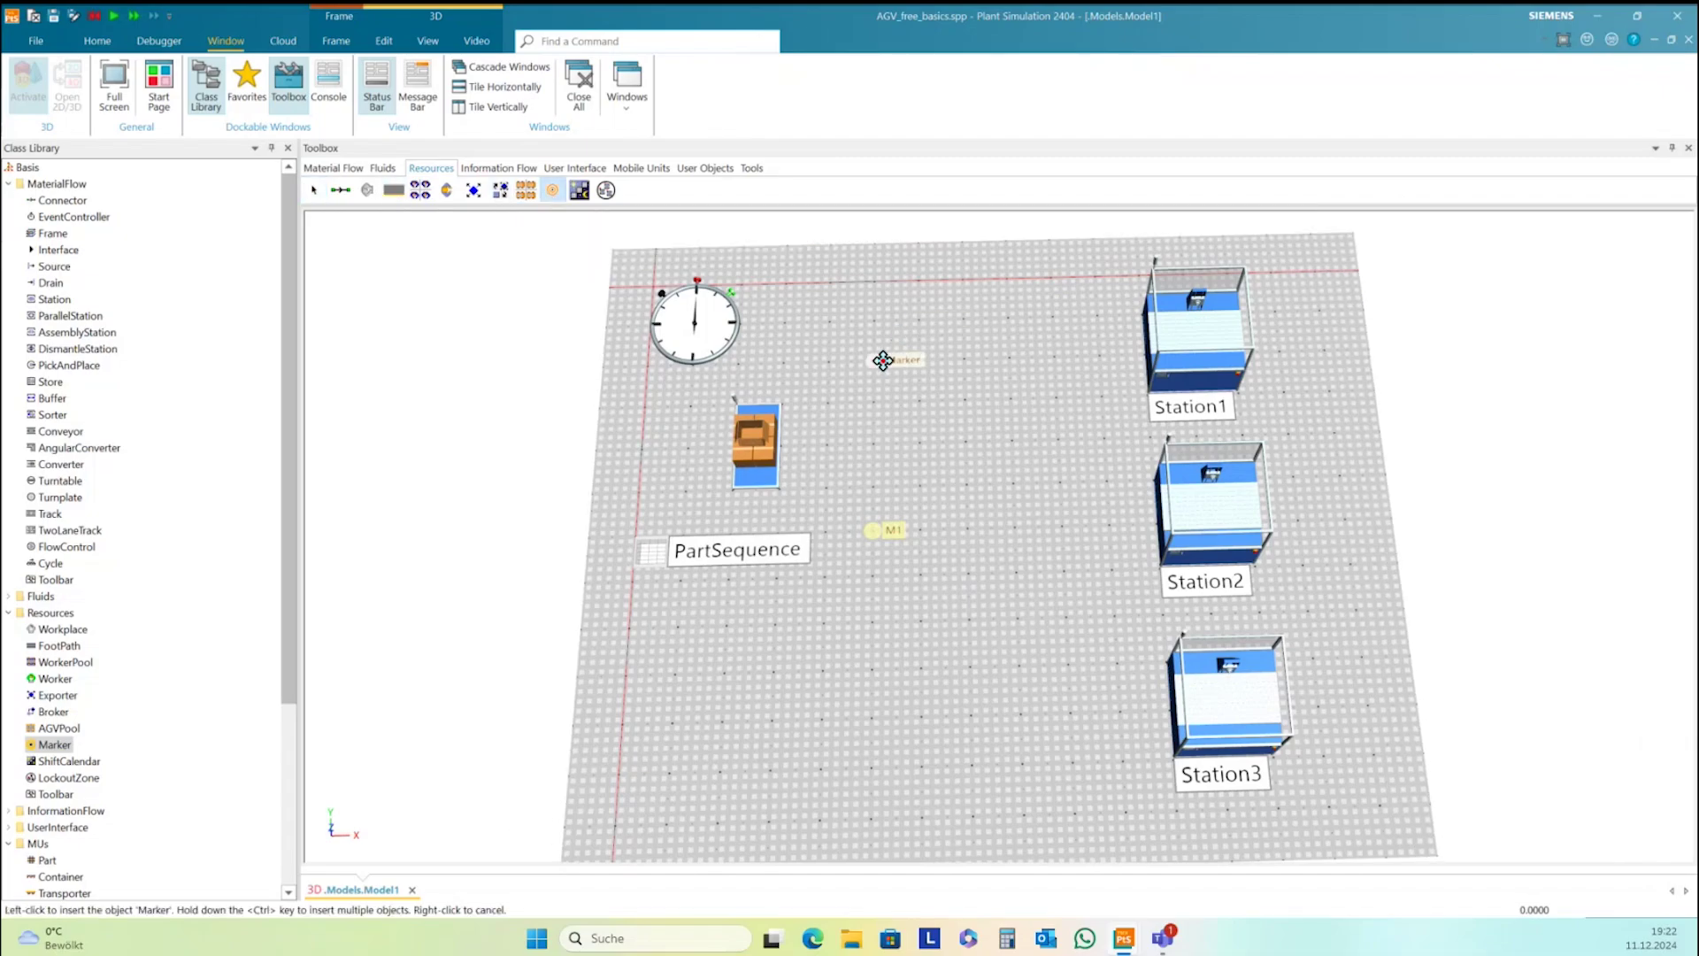
left_click(878, 354)
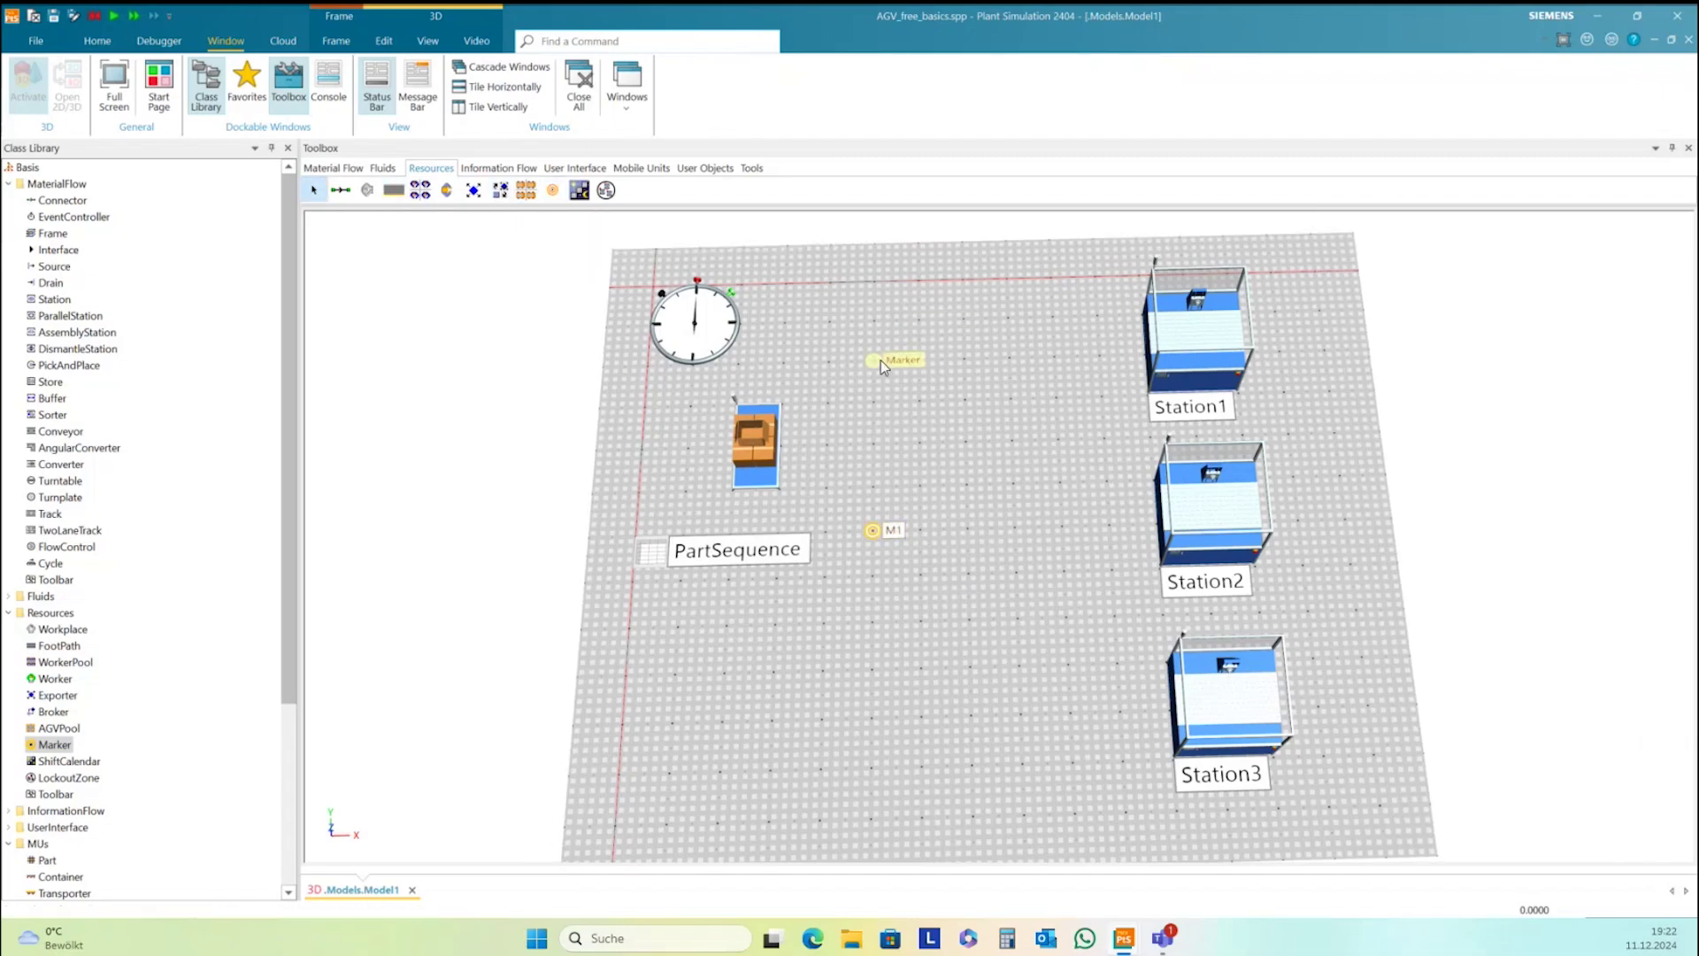
left_click(427, 40)
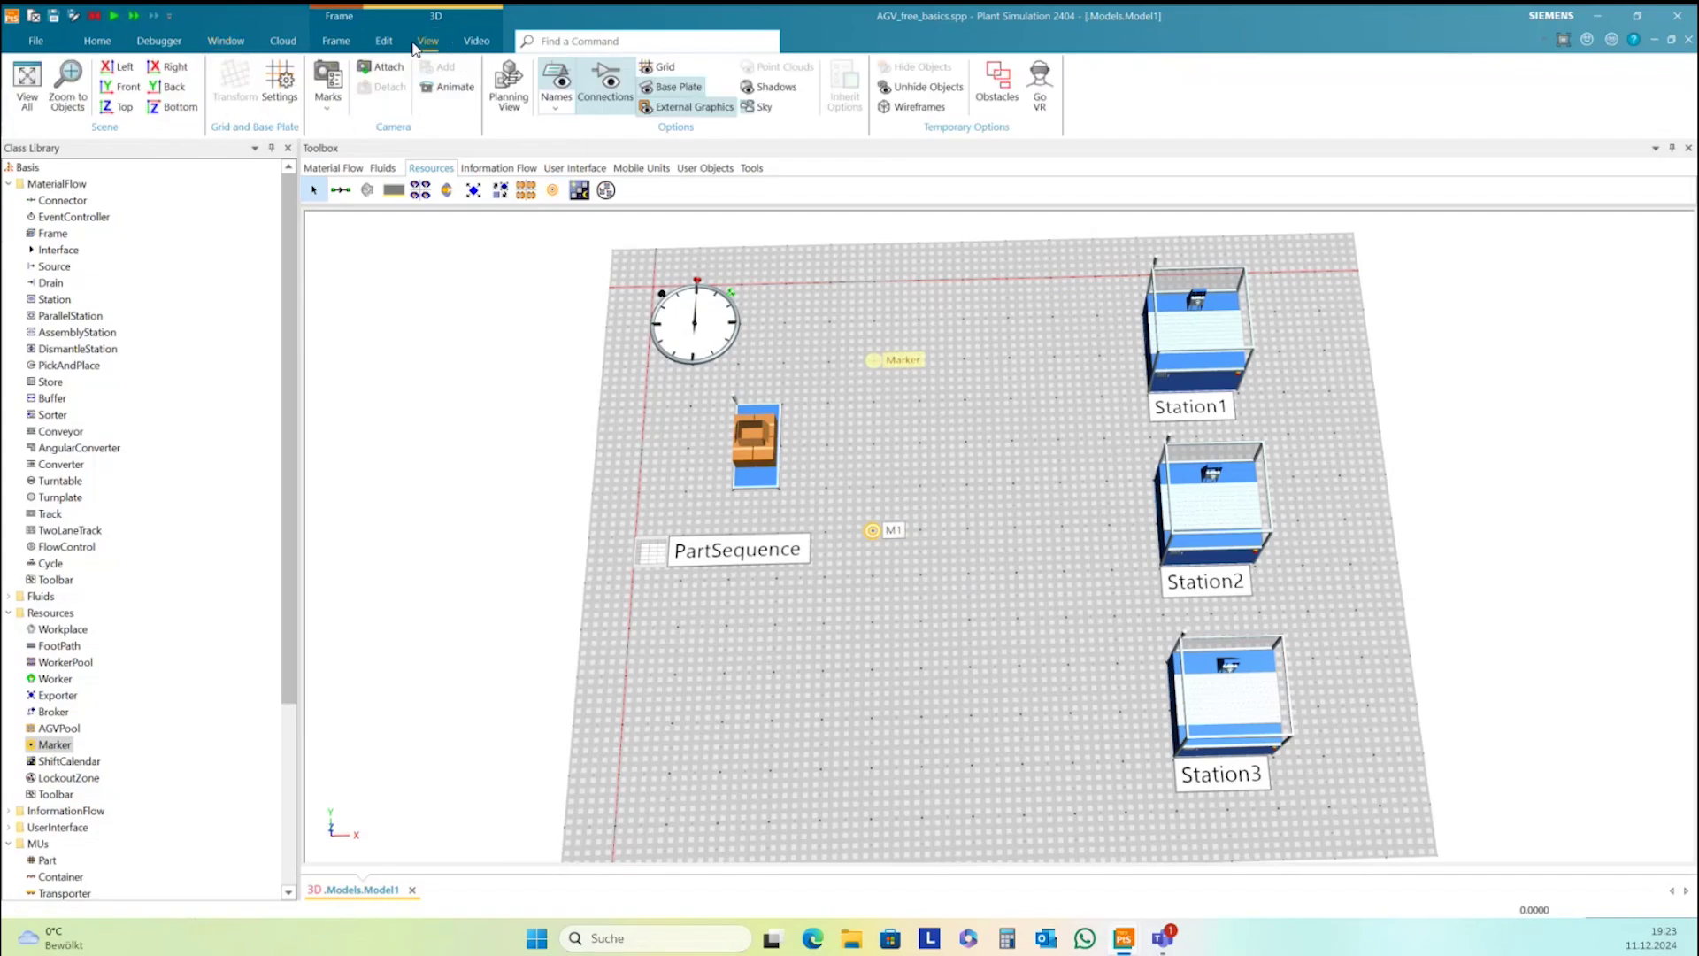
left_click(502, 93)
scroll(906, 533, "down", 10)
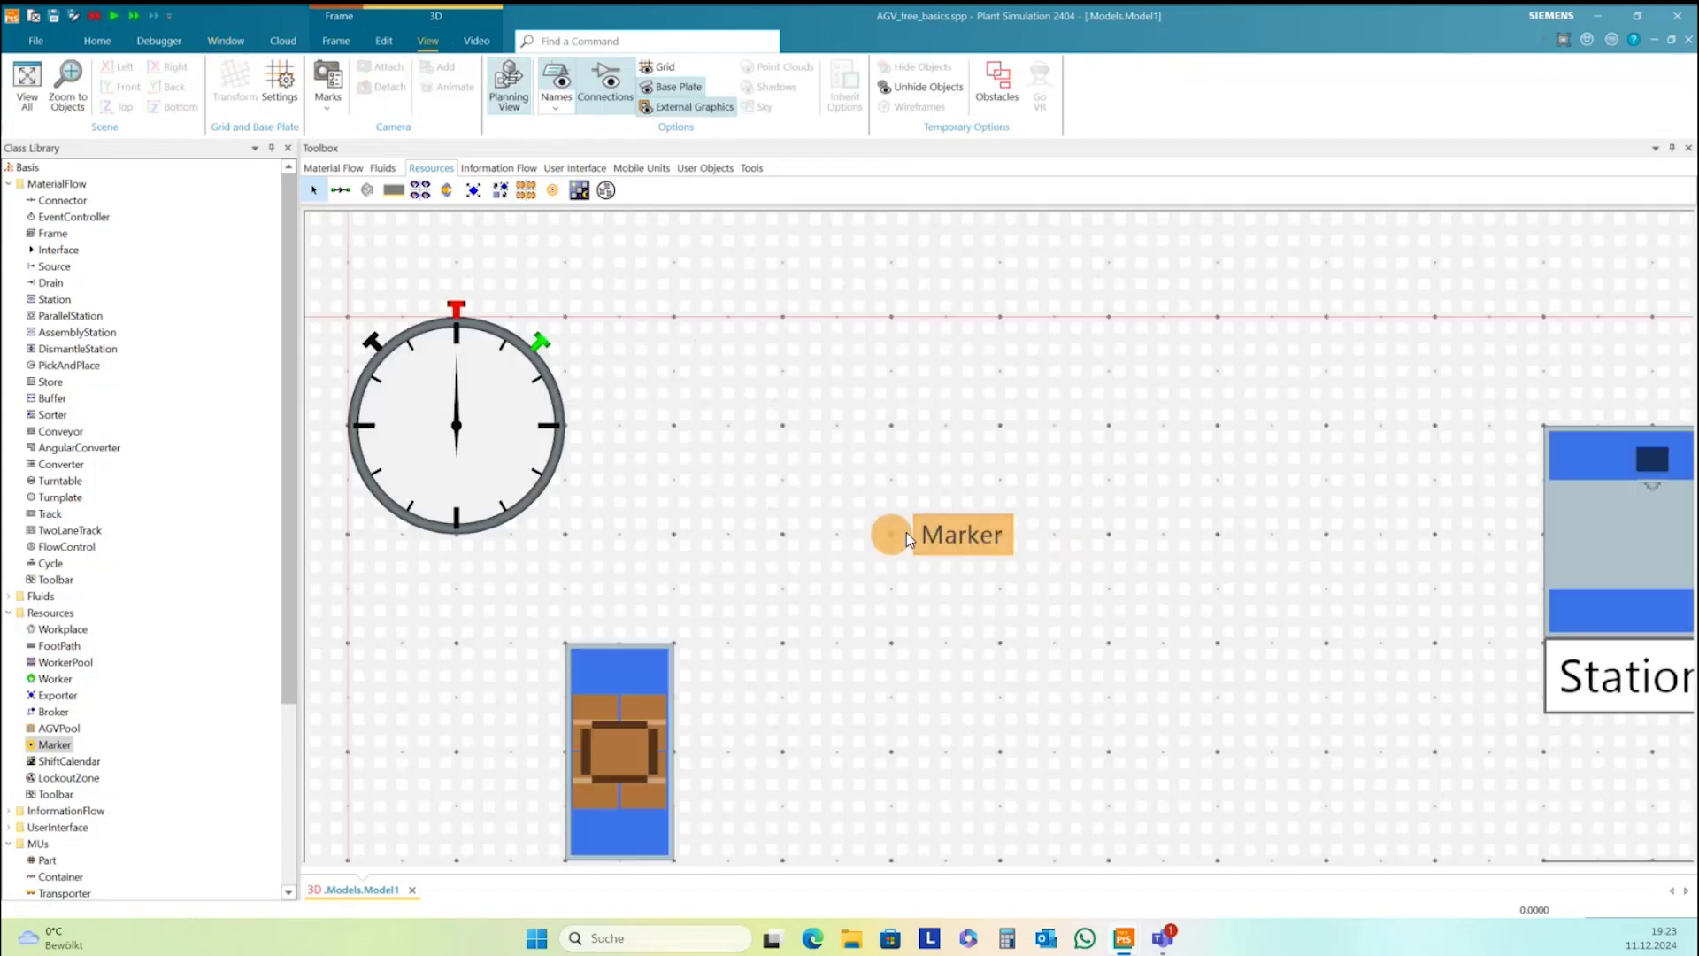
scroll(906, 531, "down", 1)
left_click_drag(951, 591, 990, 464)
scroll(989, 465, "up", 9)
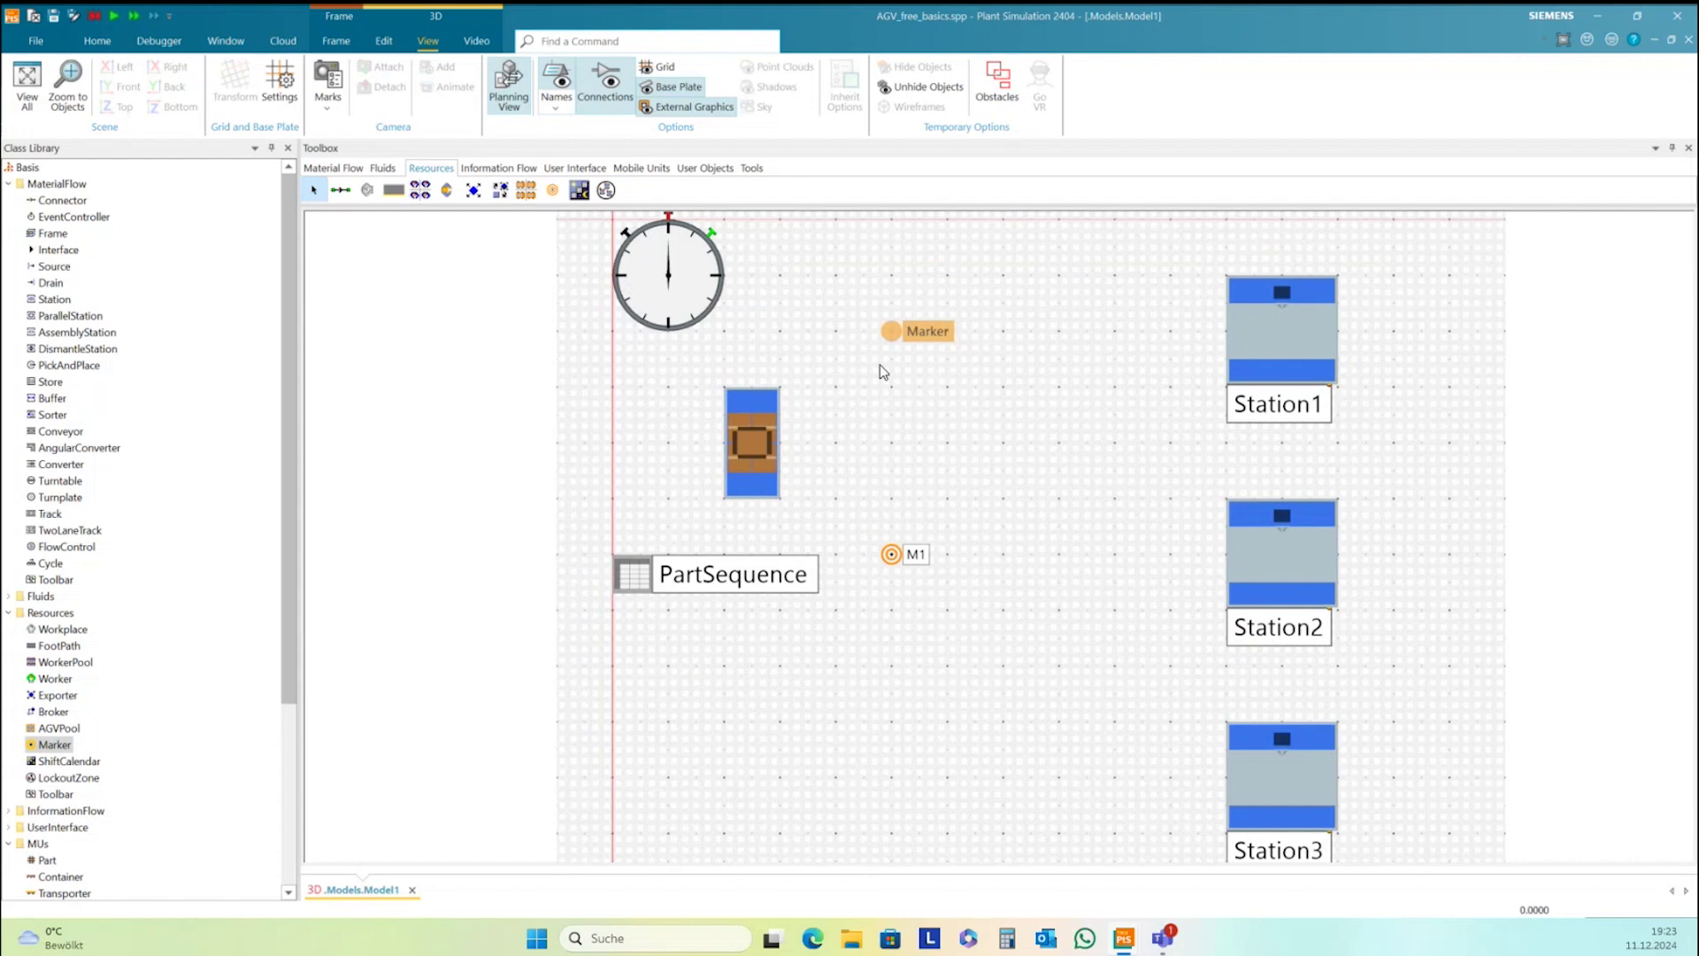
Rename the new marker above M1 as M2
right_click(906, 331)
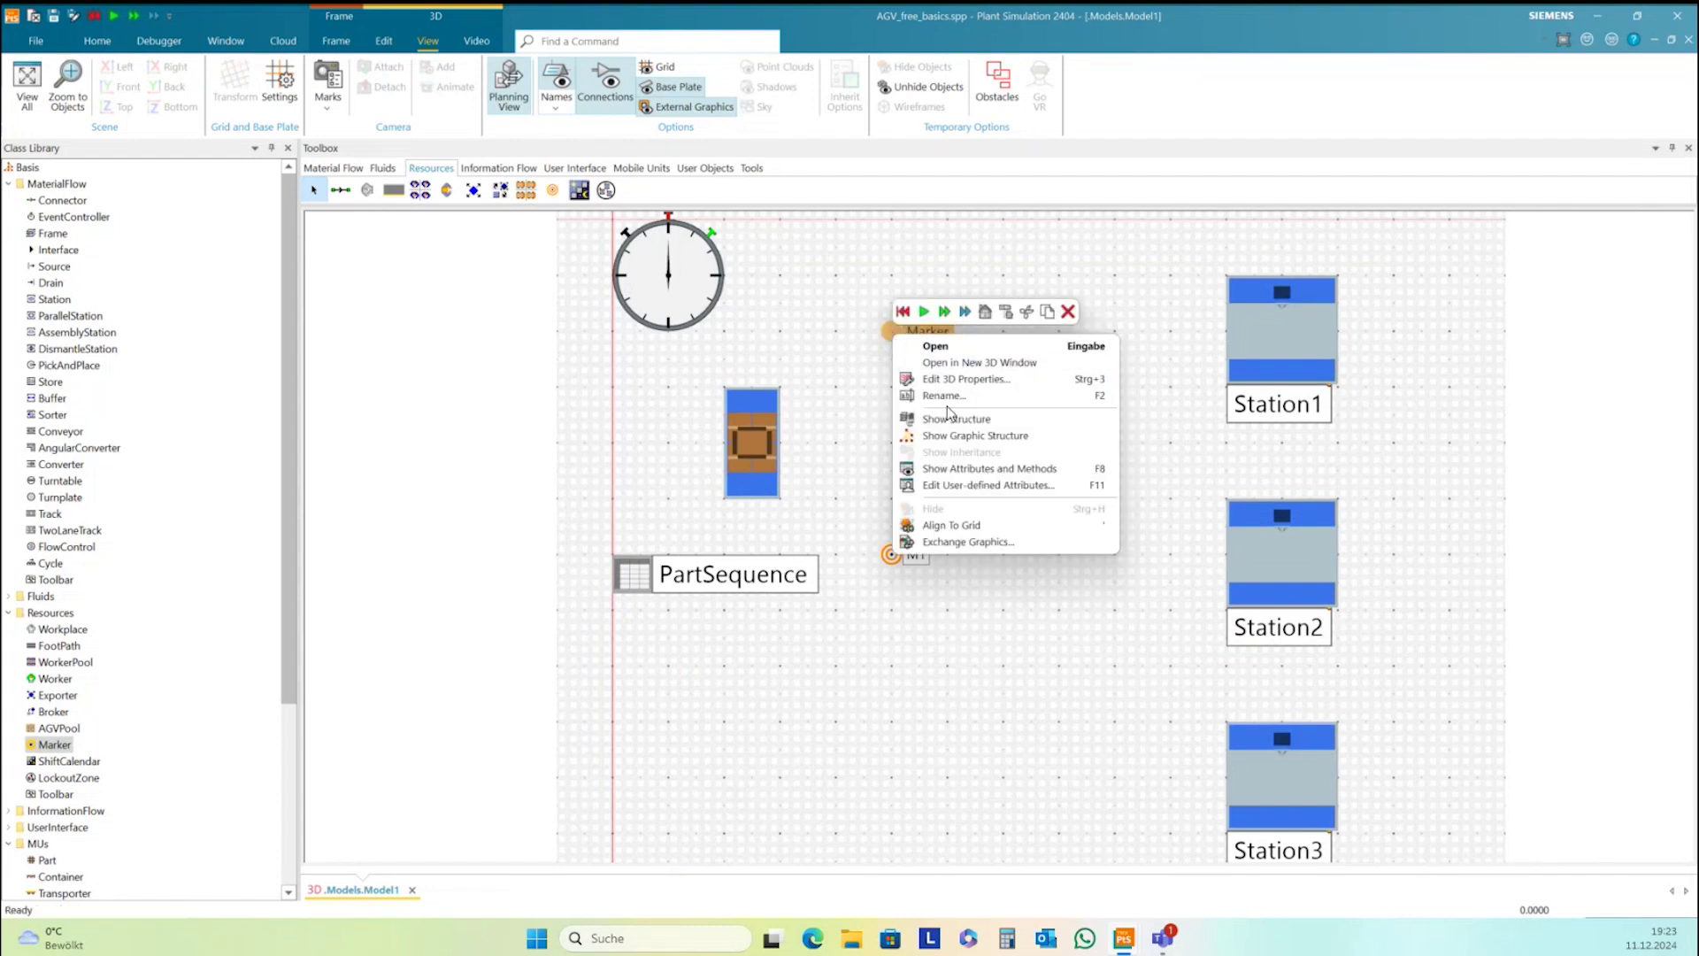
left_click(924, 398)
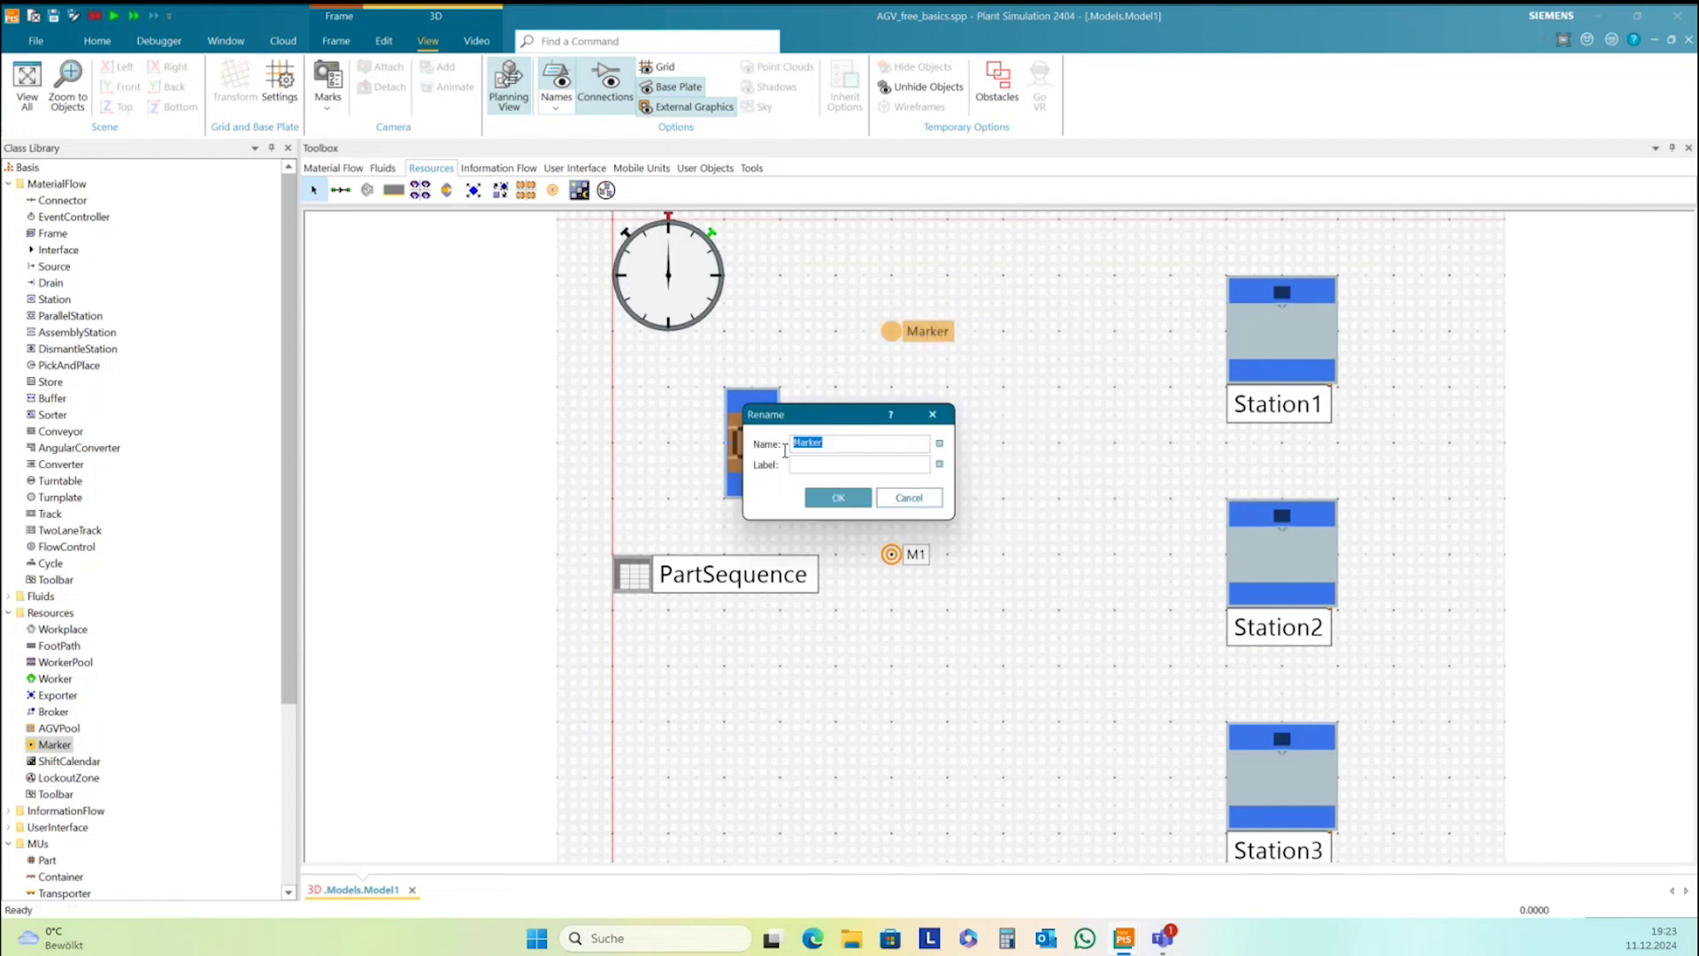
type("M2")
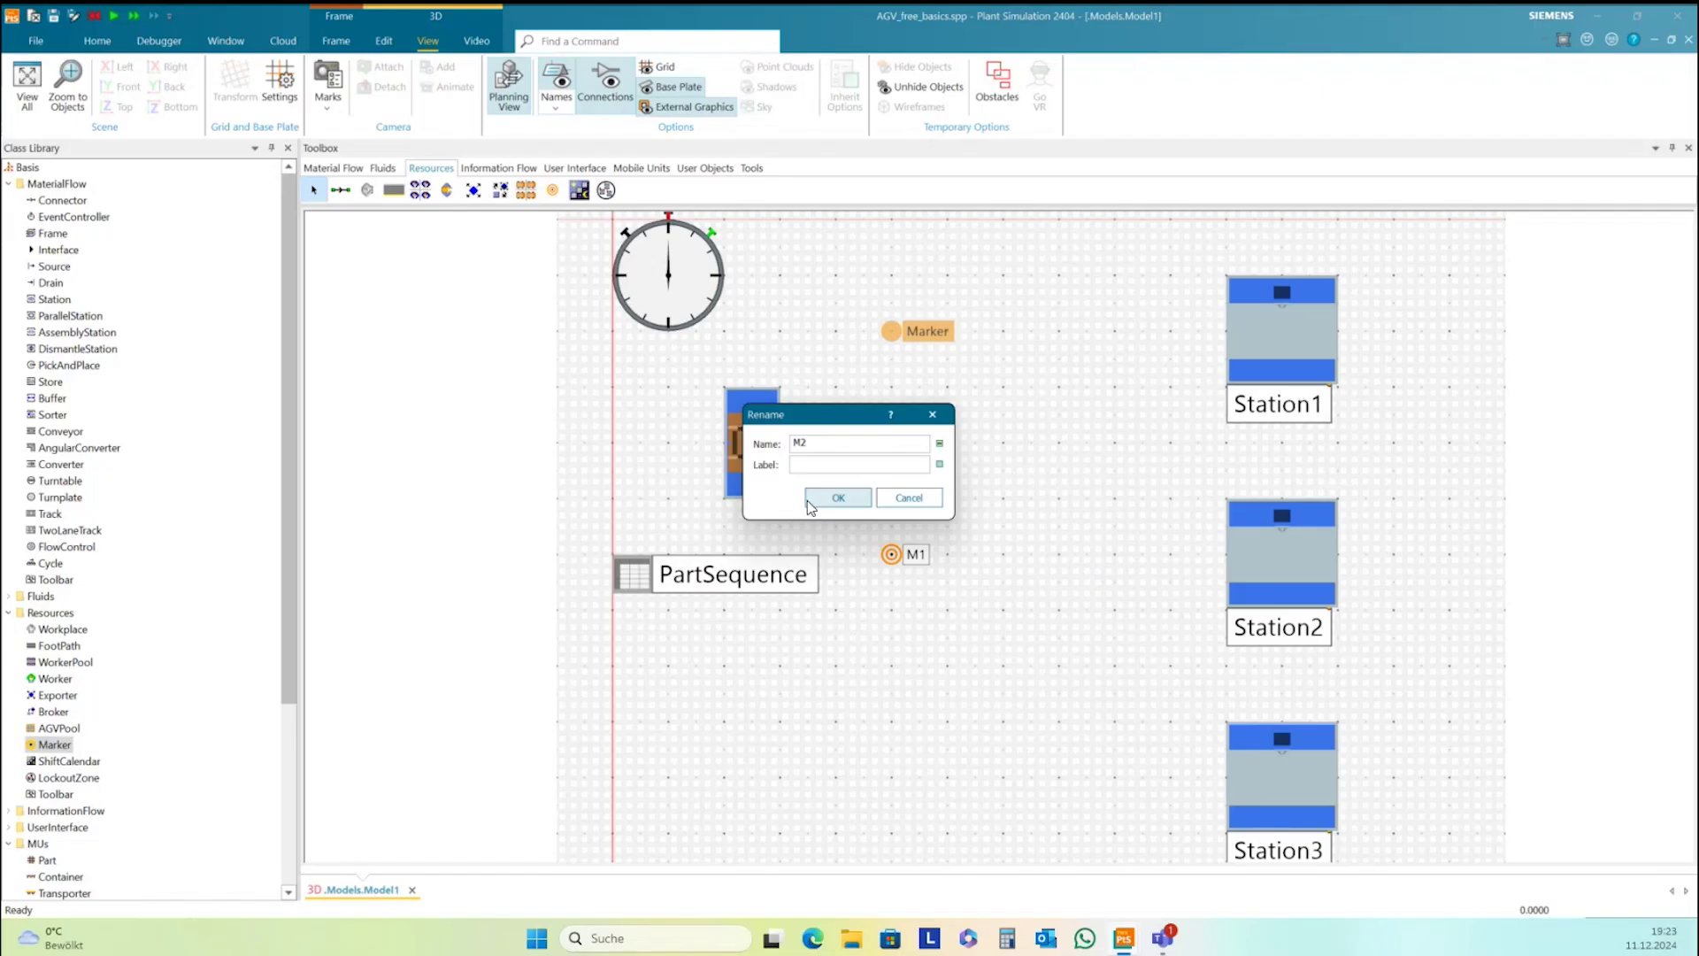
left_click(831, 496)
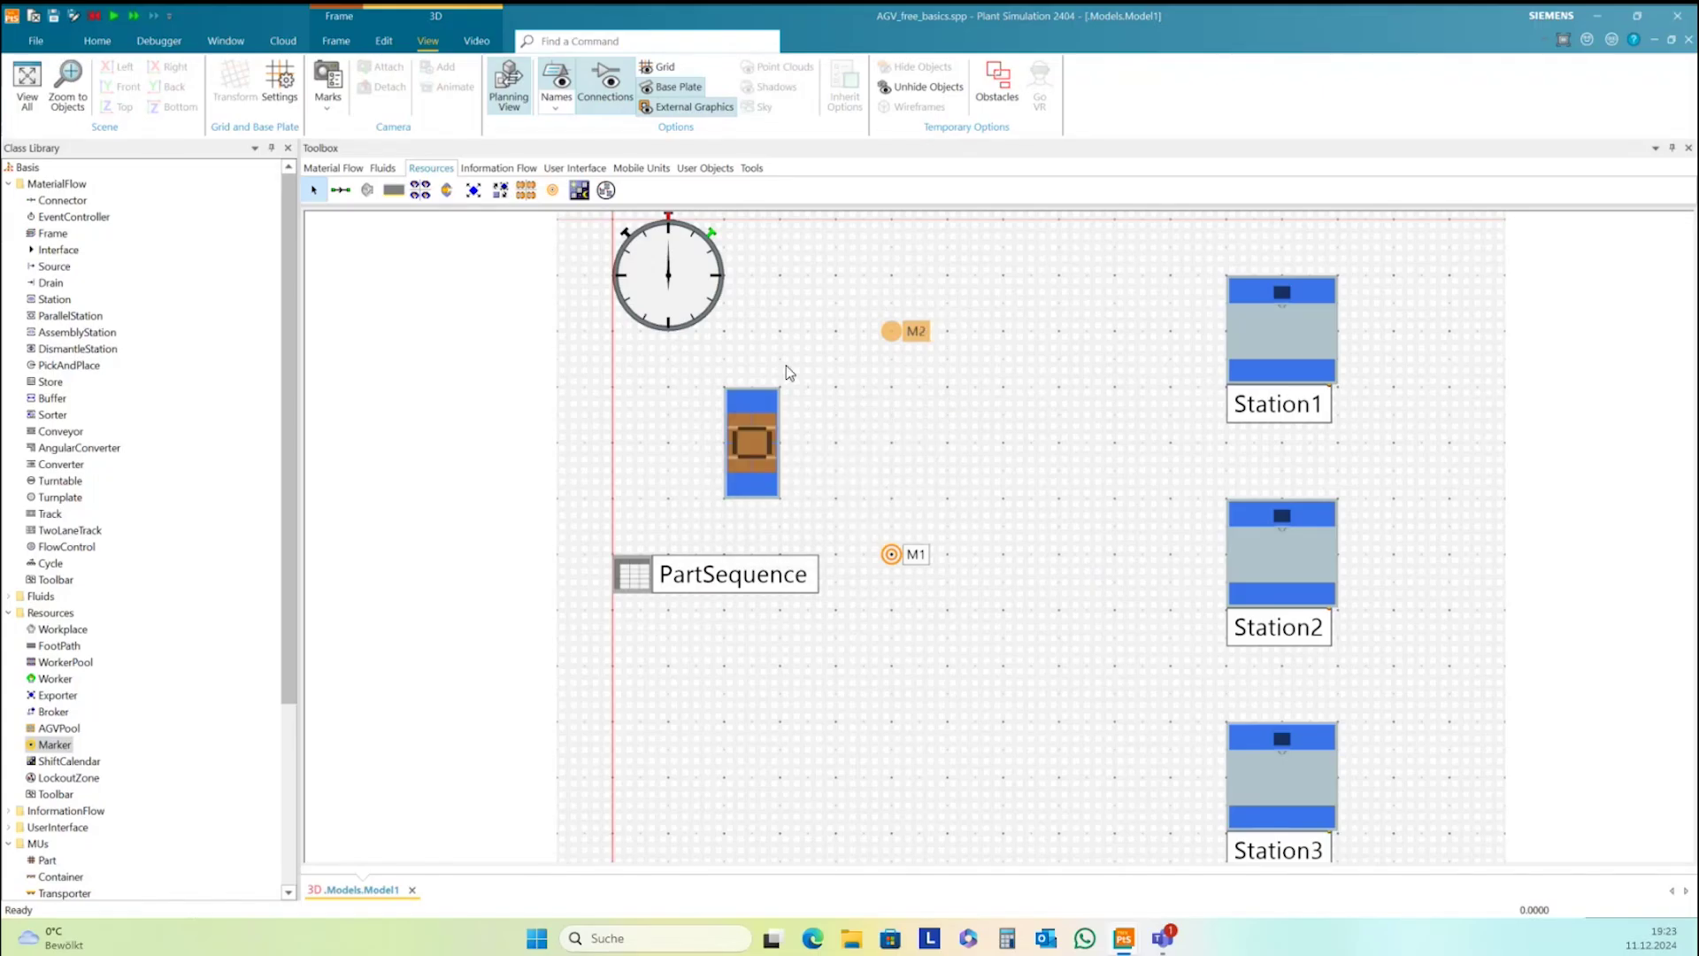
Insert a Marker straight below M1, level with Station3, and rename it M3
left_click(552, 190)
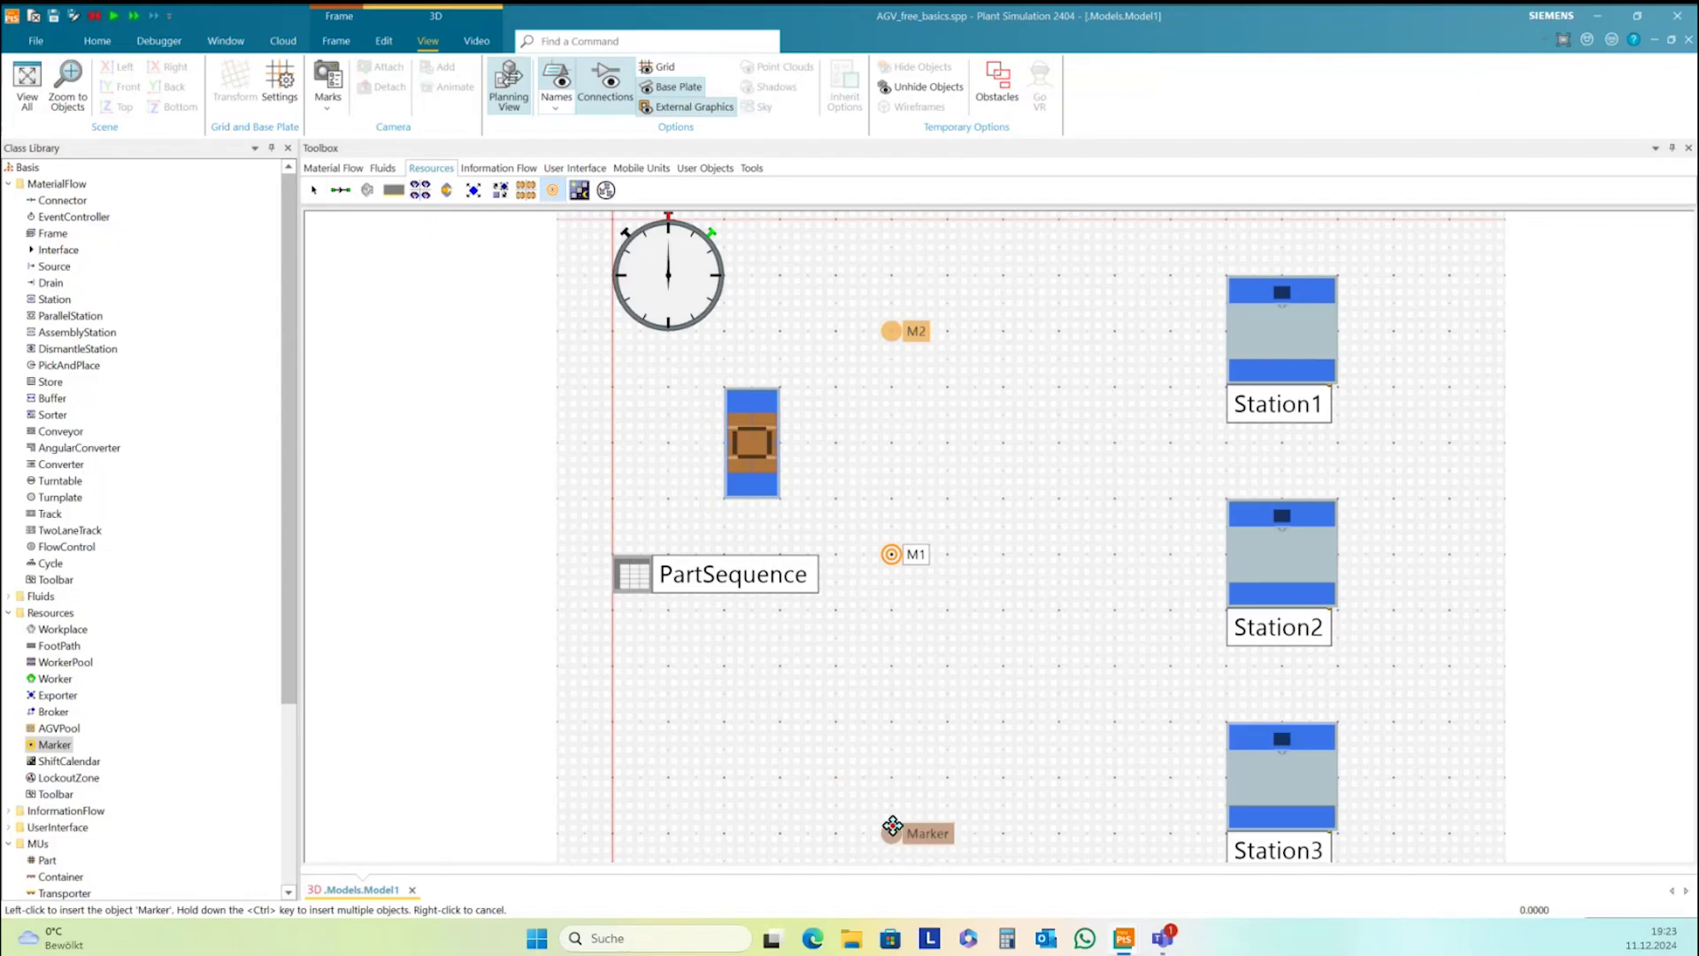
left_click(892, 777)
right_click(894, 558)
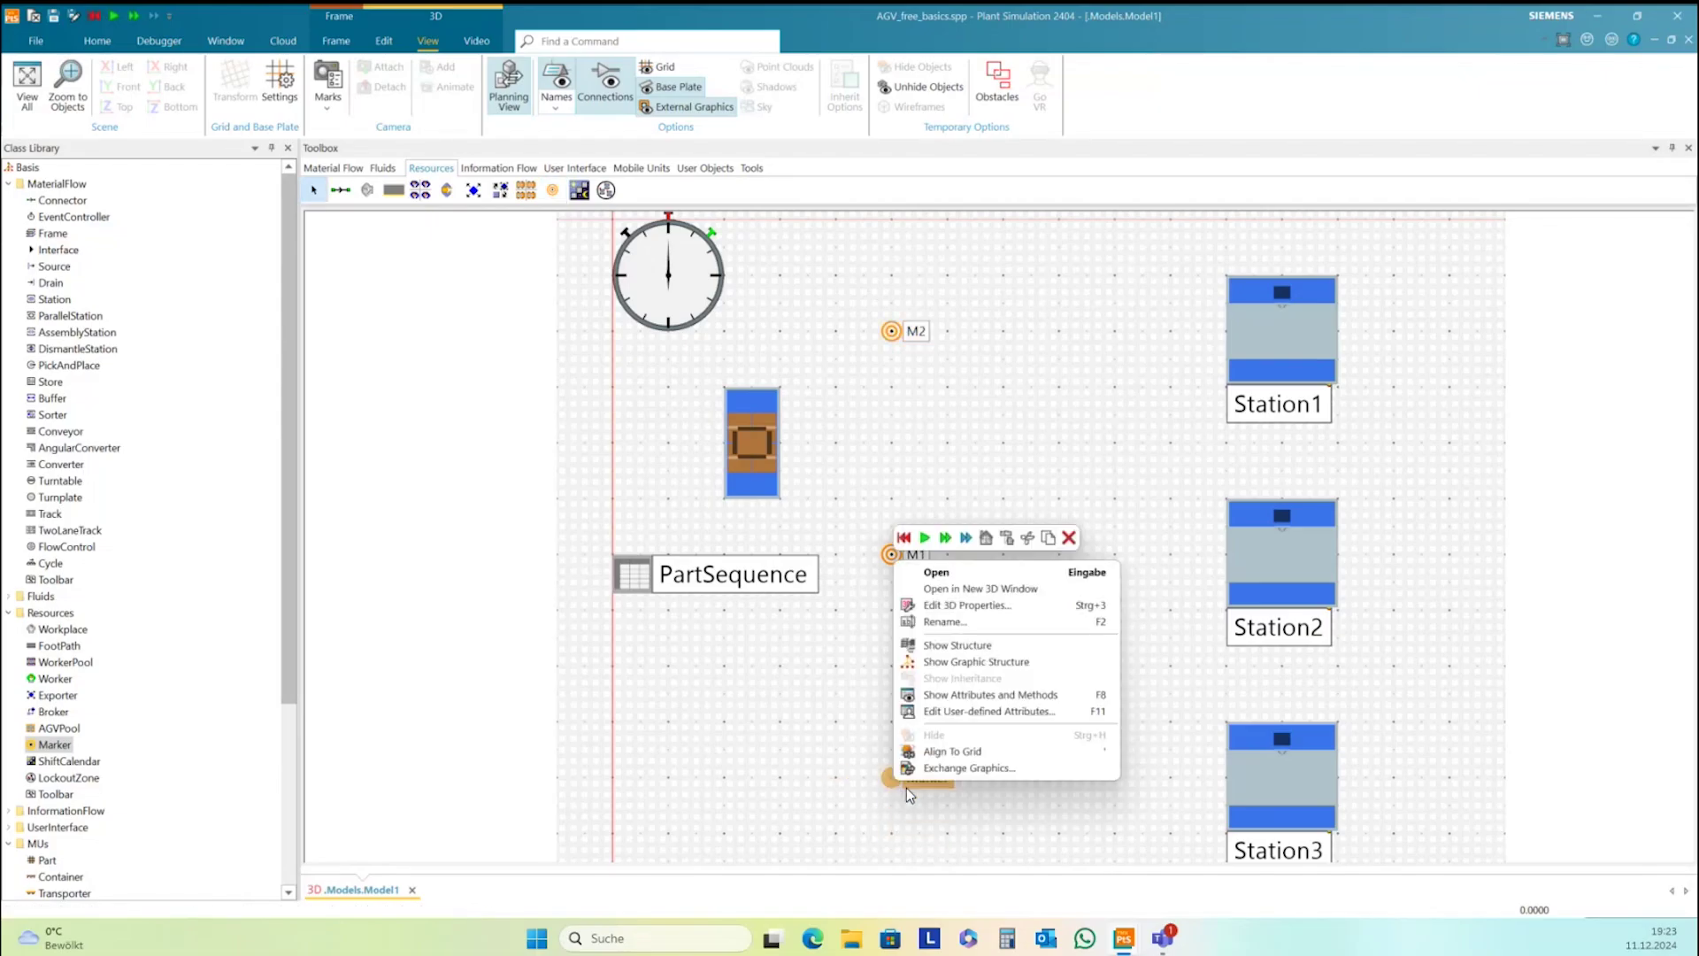
left_click(940, 621)
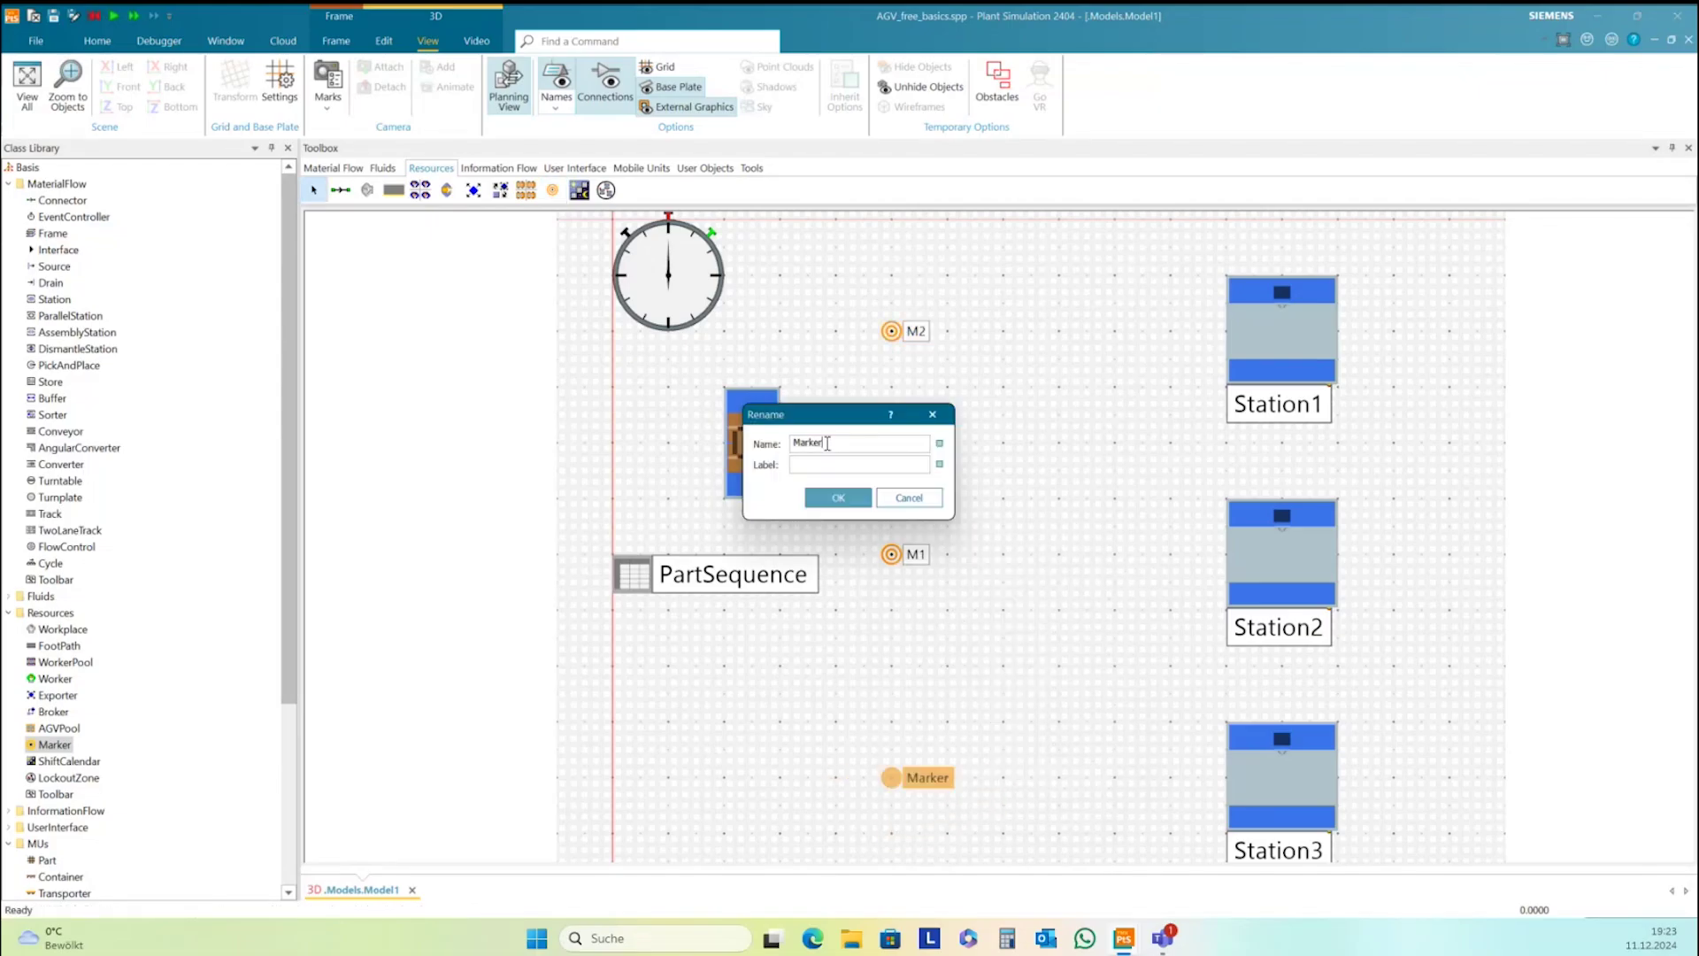
type("M3")
left_click(827, 499)
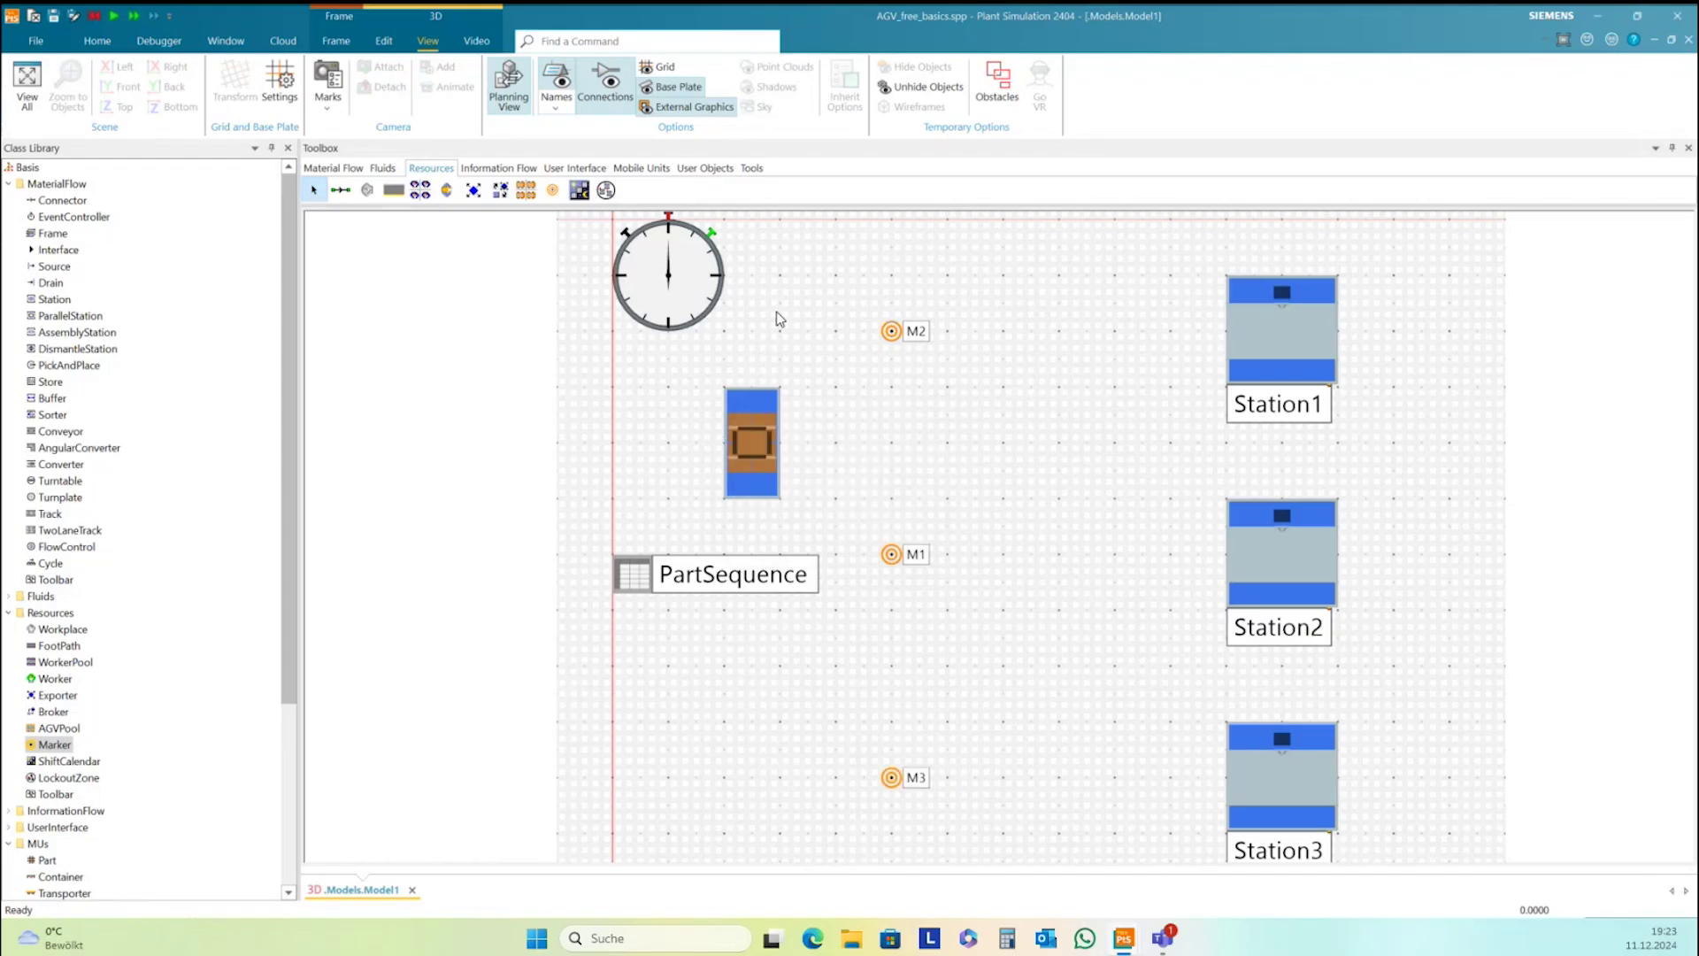
Insert a Marker between M3 and Station3, level with M3, and rename it M4
left_click(552, 191)
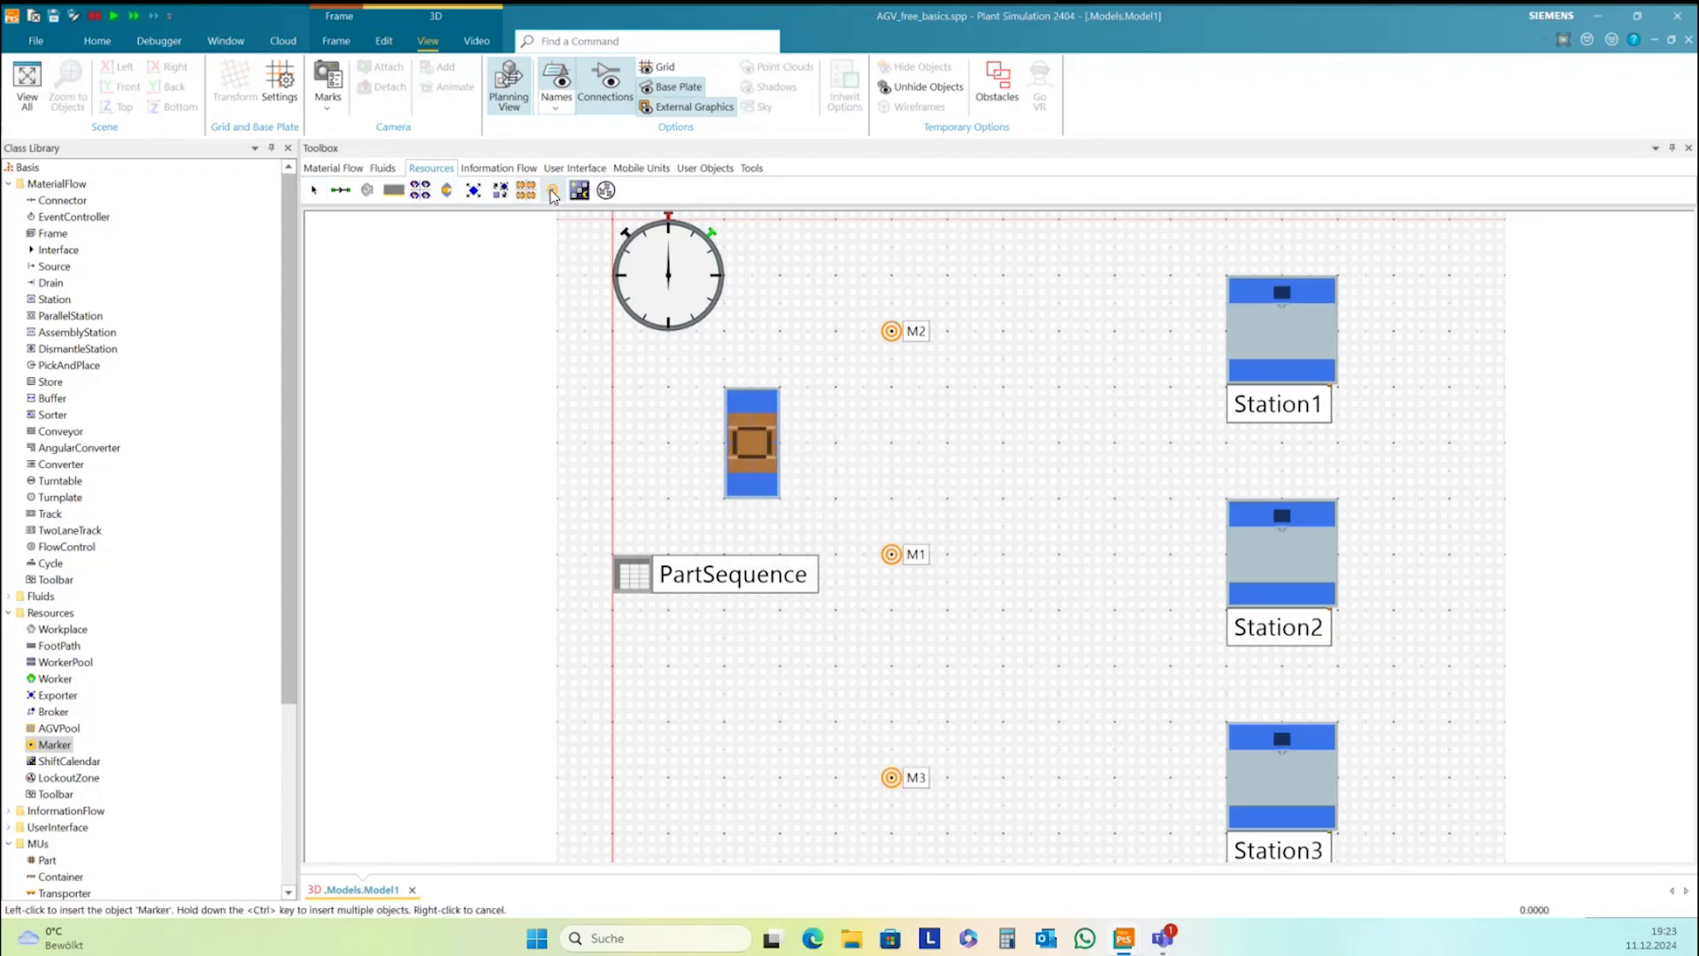
left_click(1106, 802)
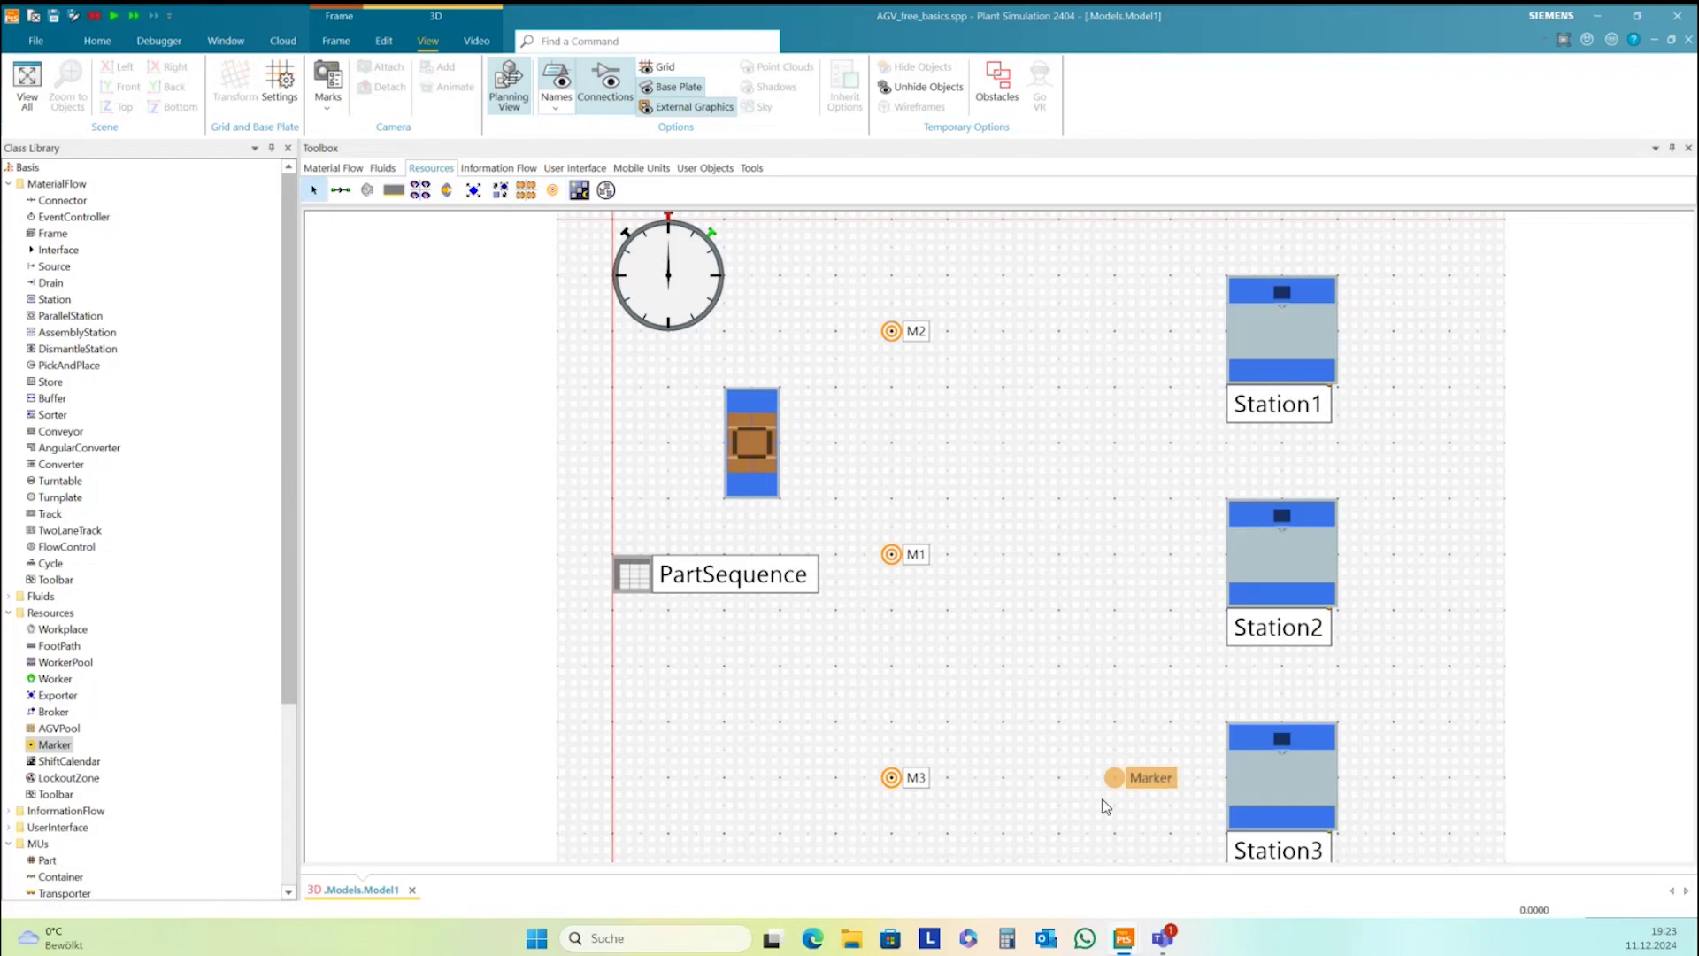
right_click(1116, 781)
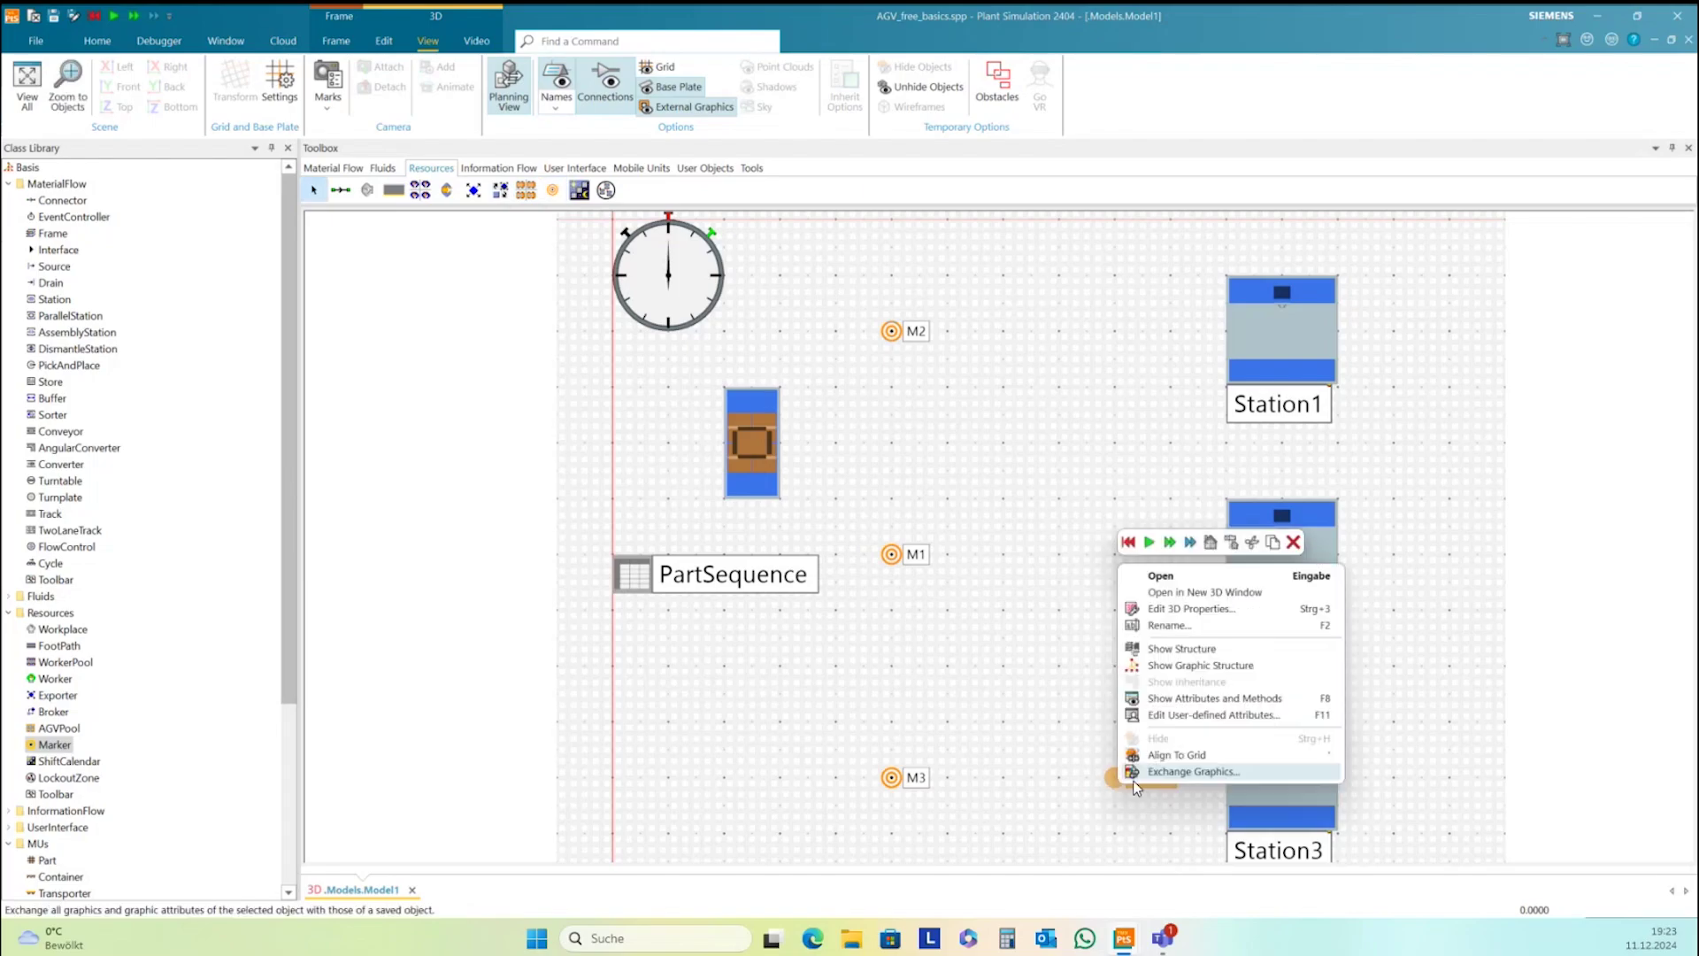
left_click(1168, 626)
type("M4")
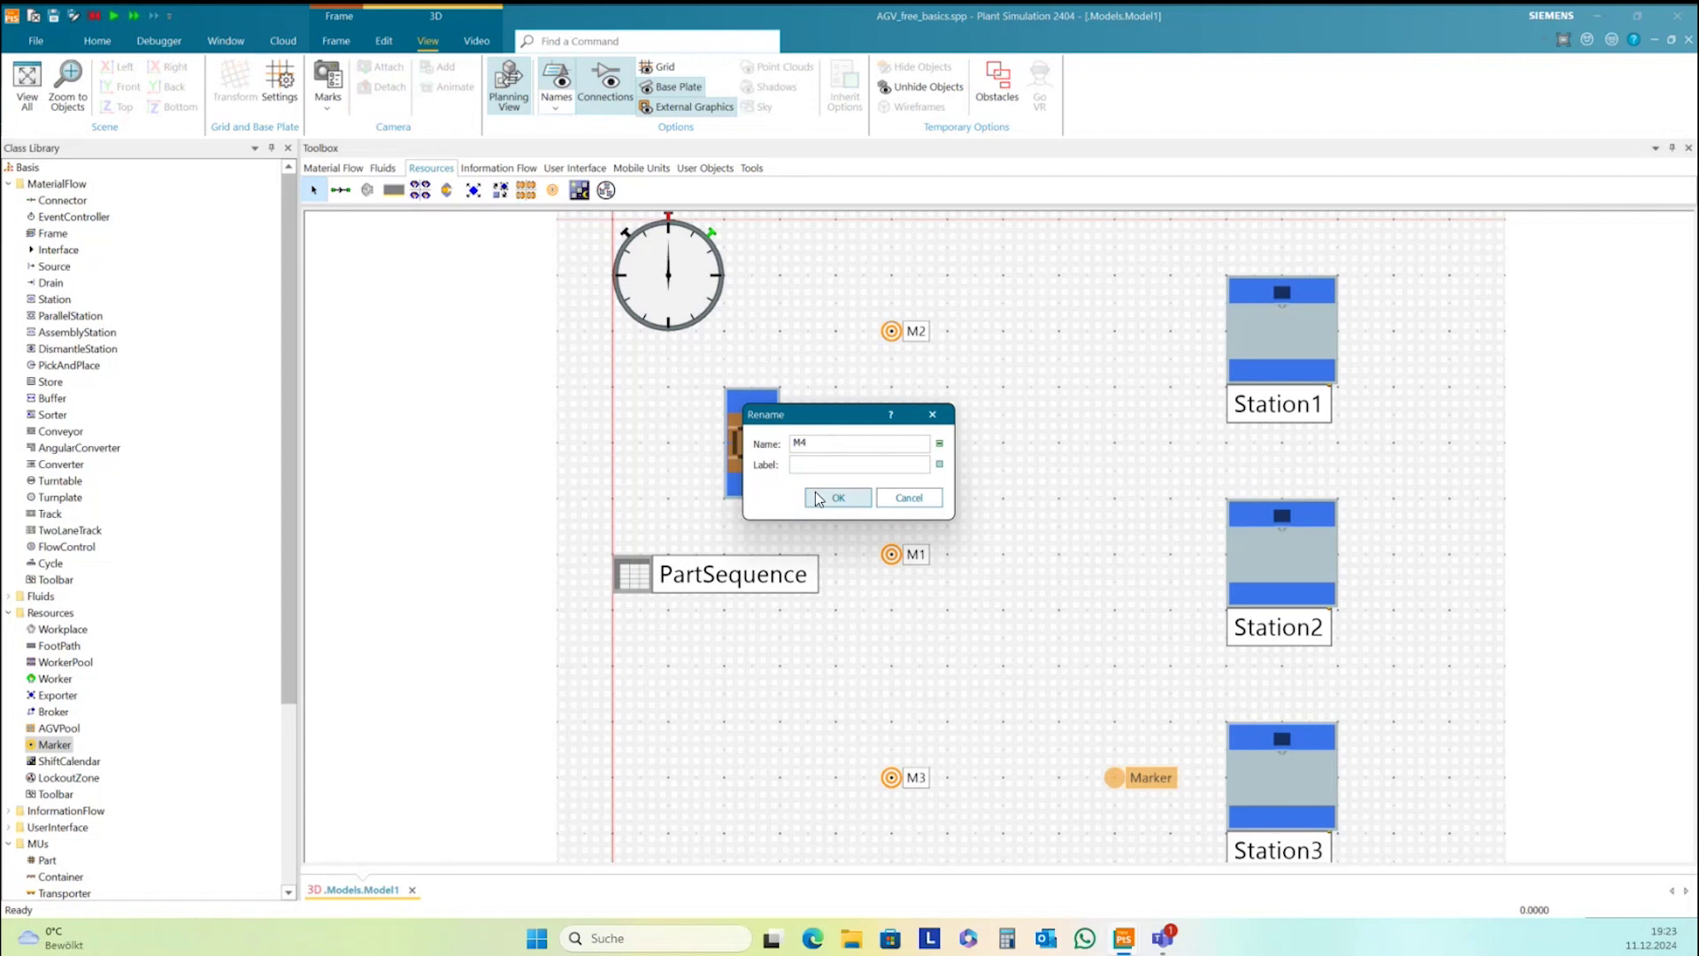
left_click(838, 498)
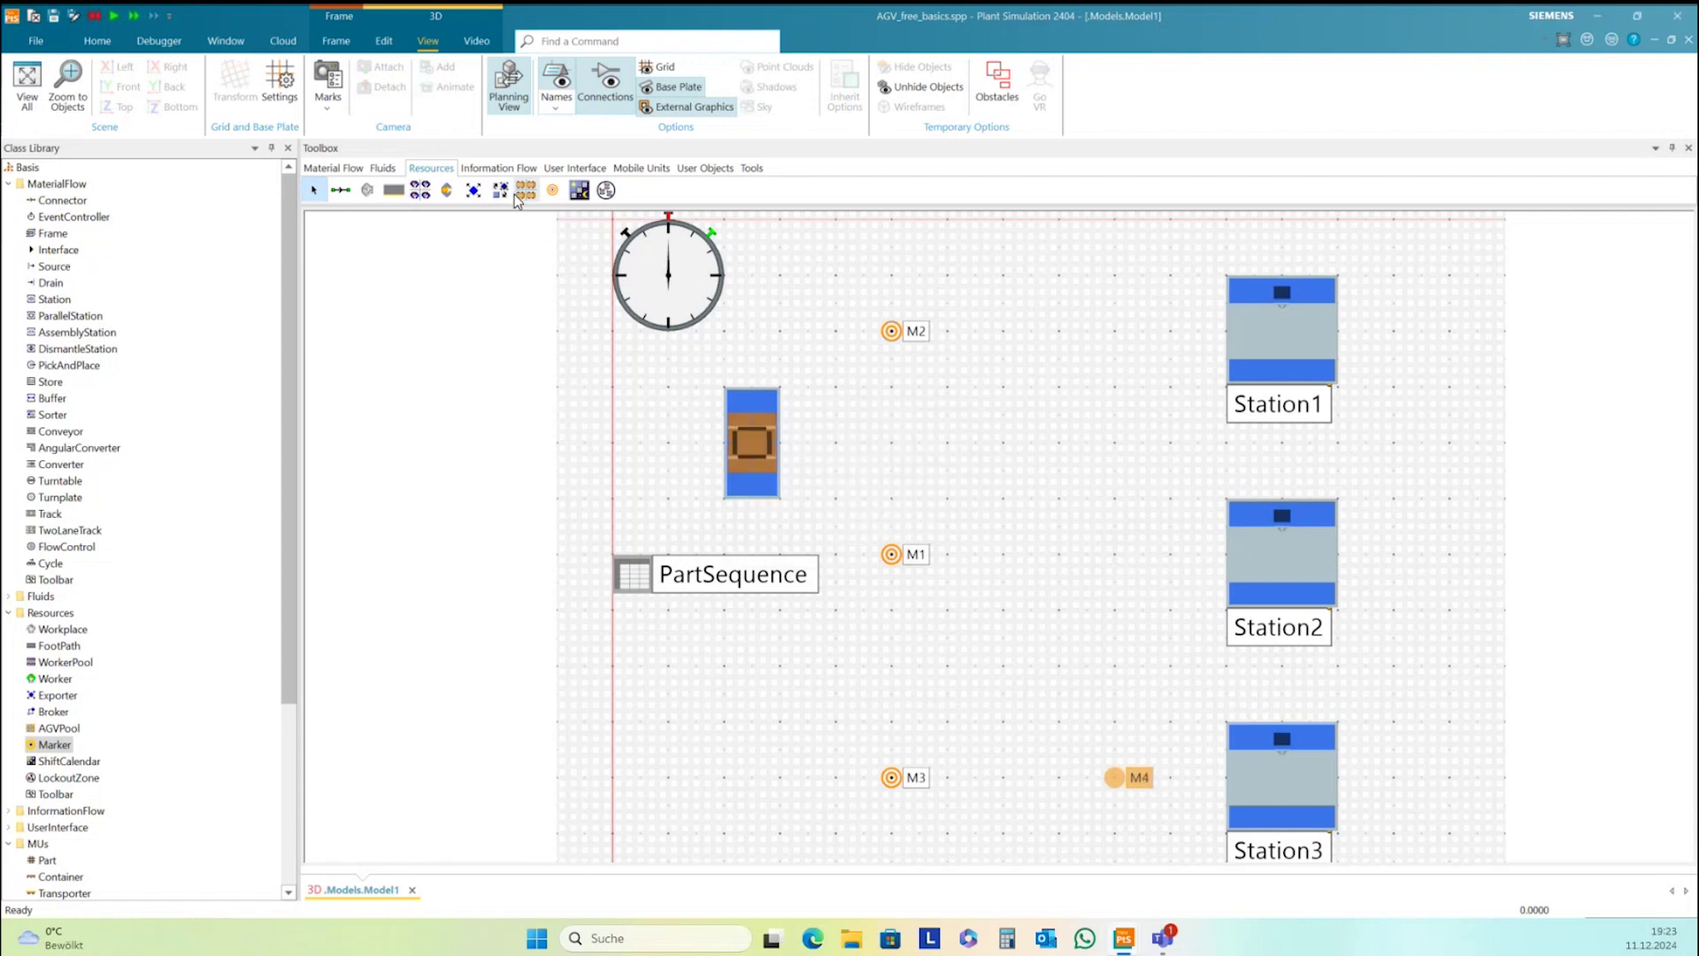
Insert a Marker above M4, between M1 and Station2, and rename it M5
left_click(552, 190)
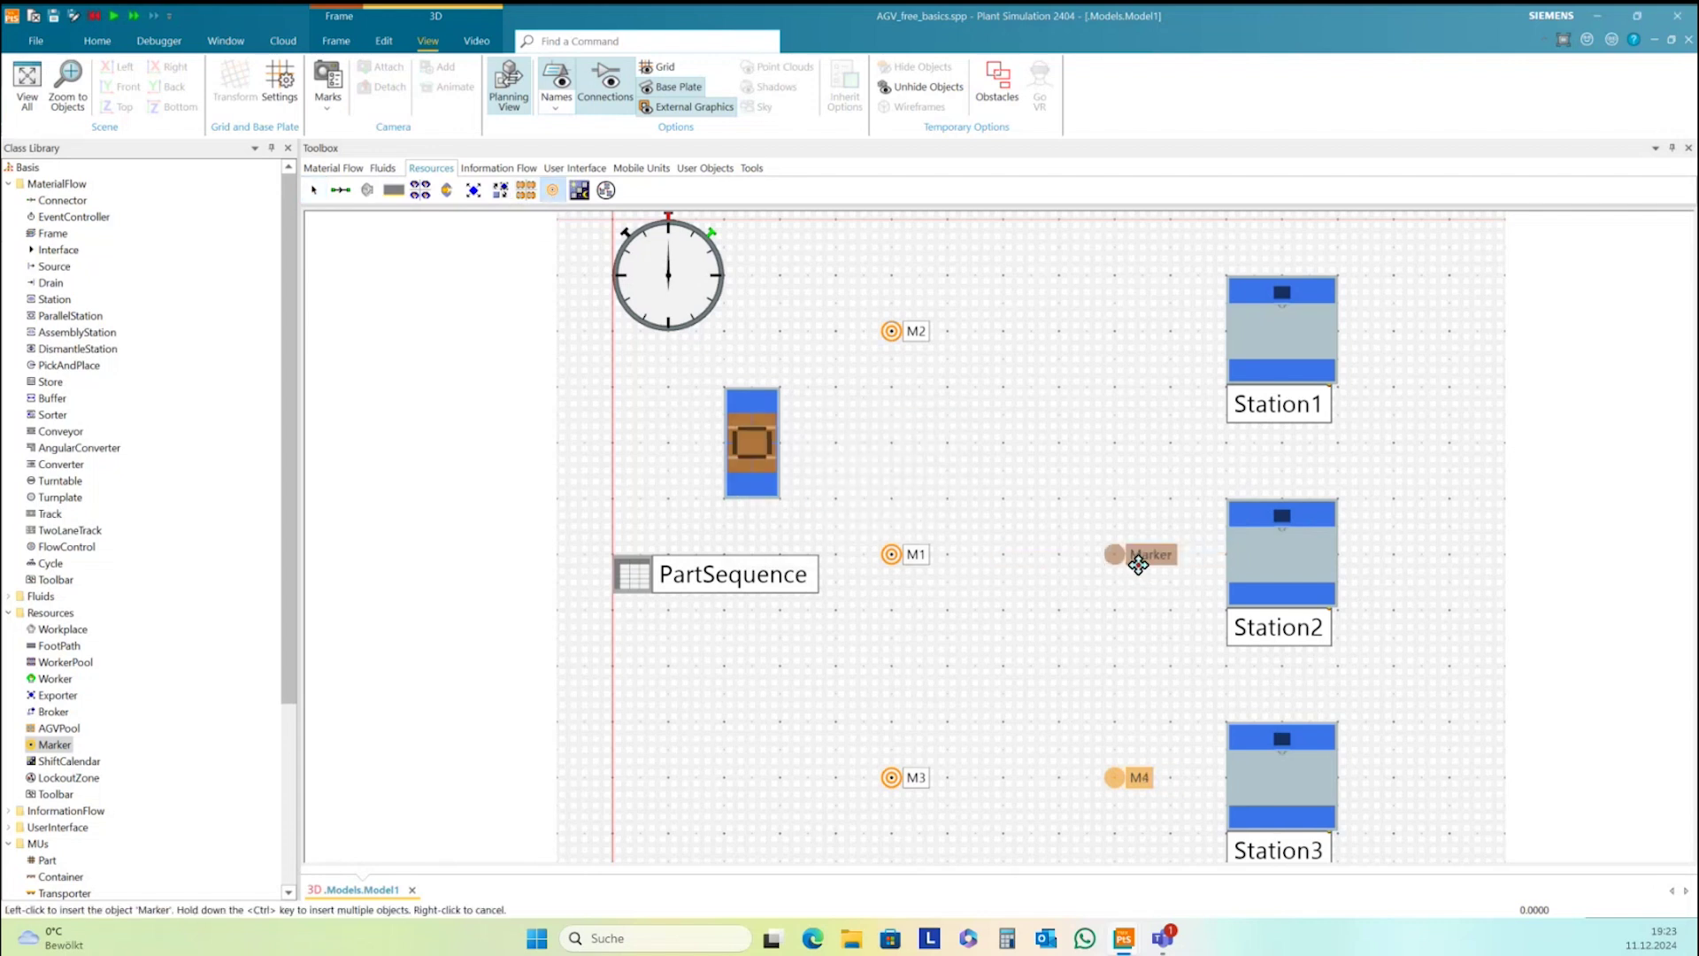
left_click(1139, 567)
right_click(1137, 565)
left_click(1191, 628)
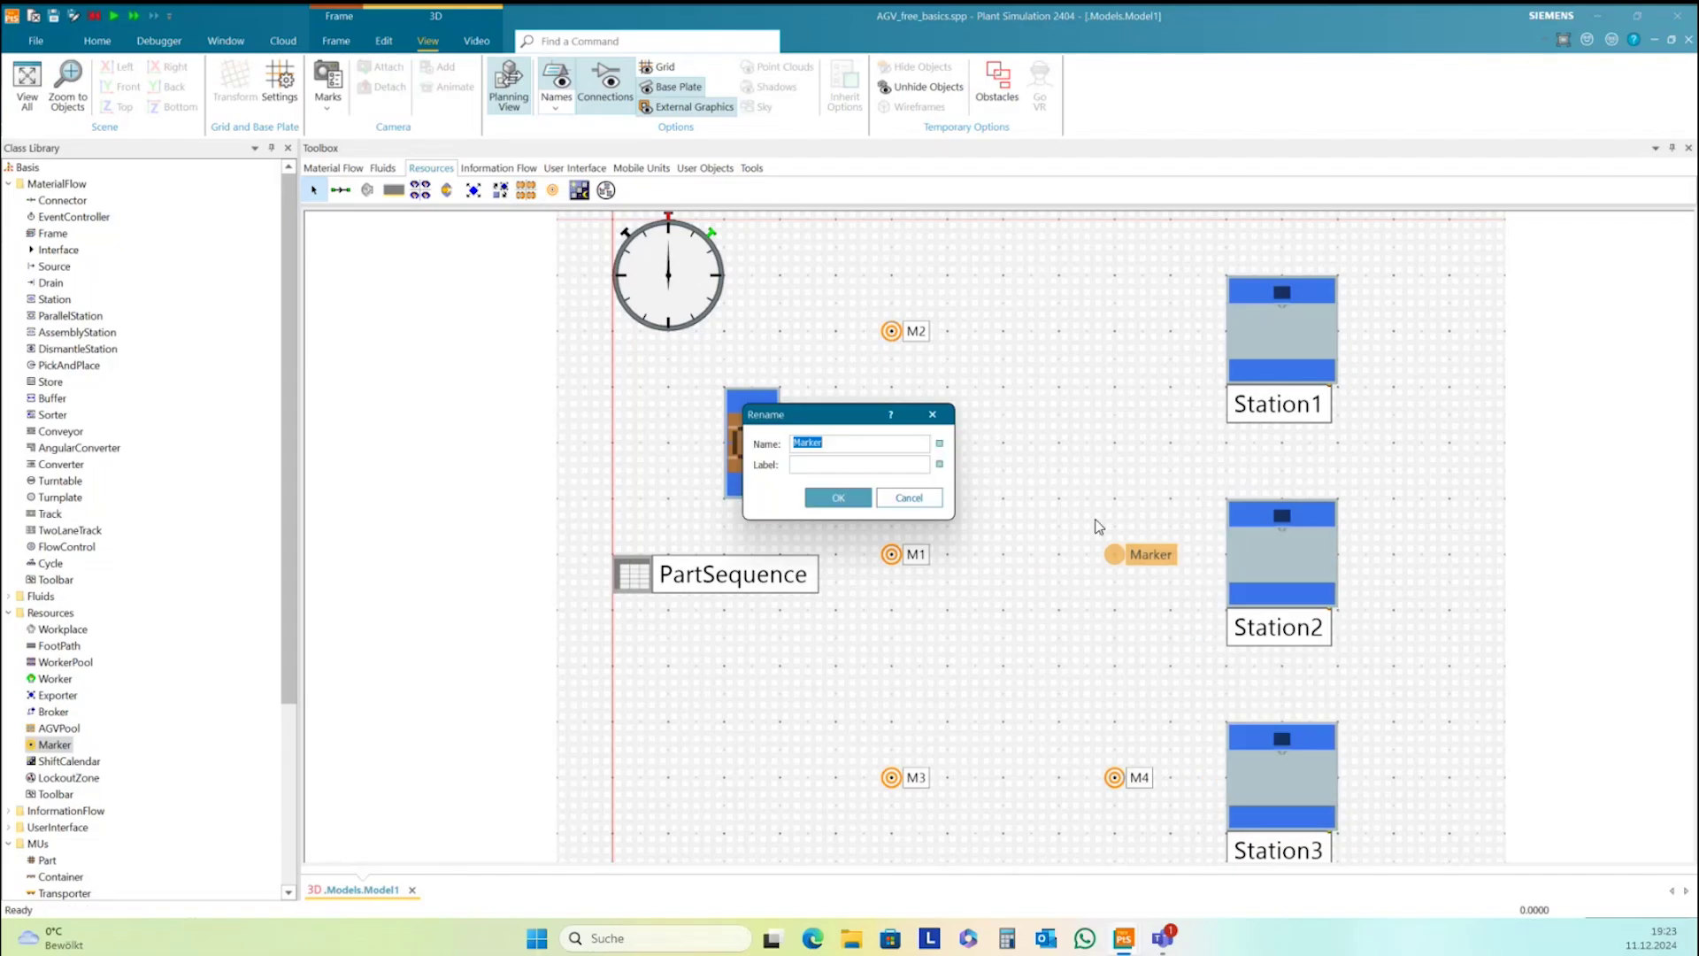
type("M5")
left_click(832, 497)
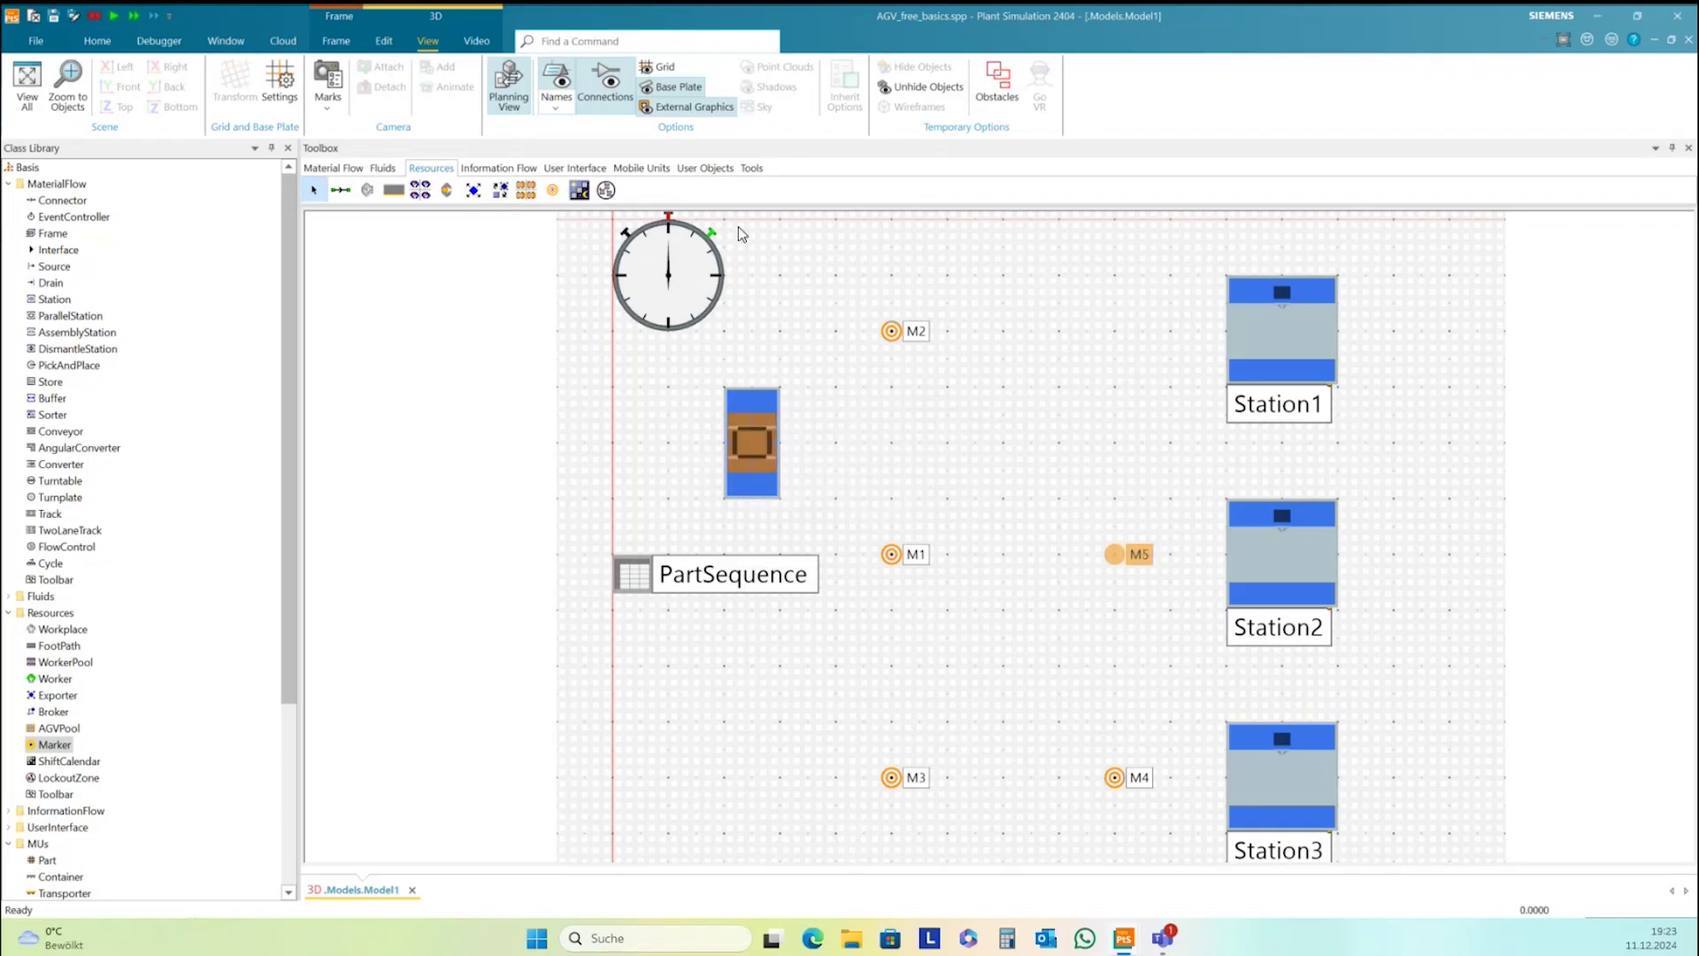
Insert a Marker above M5, between M2 and Station1, and rename it M6
left_click(552, 190)
left_click(1115, 330)
right_click(1115, 330)
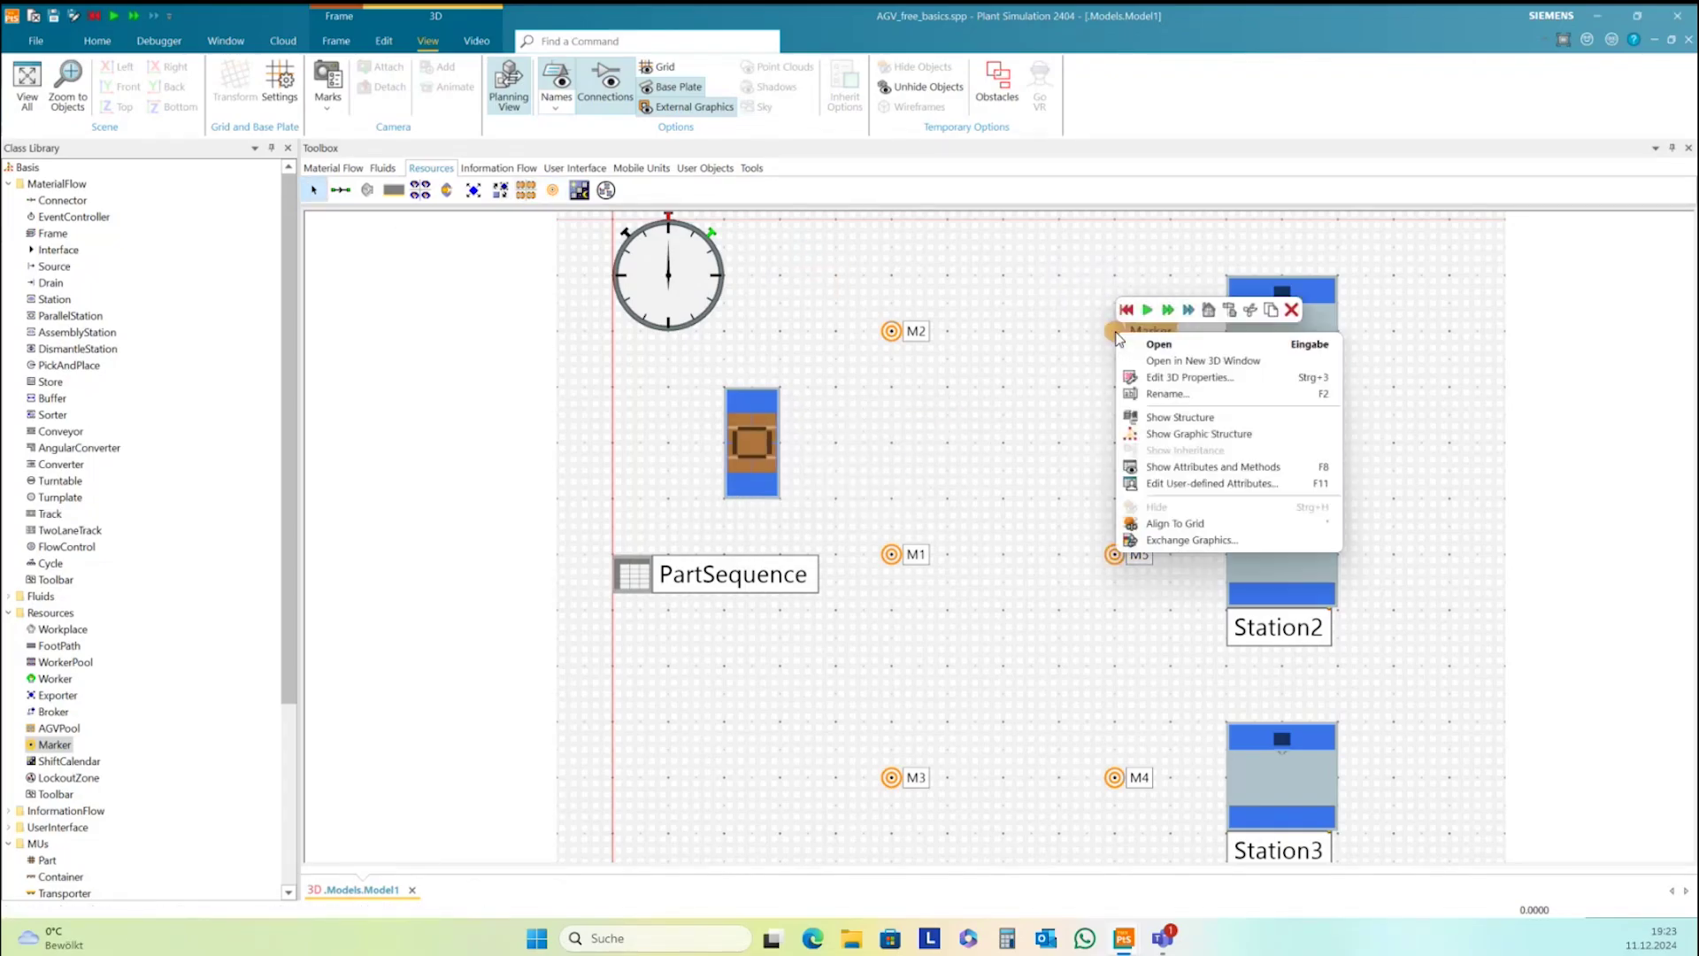
key("Escape")
key("F2")
type("M6")
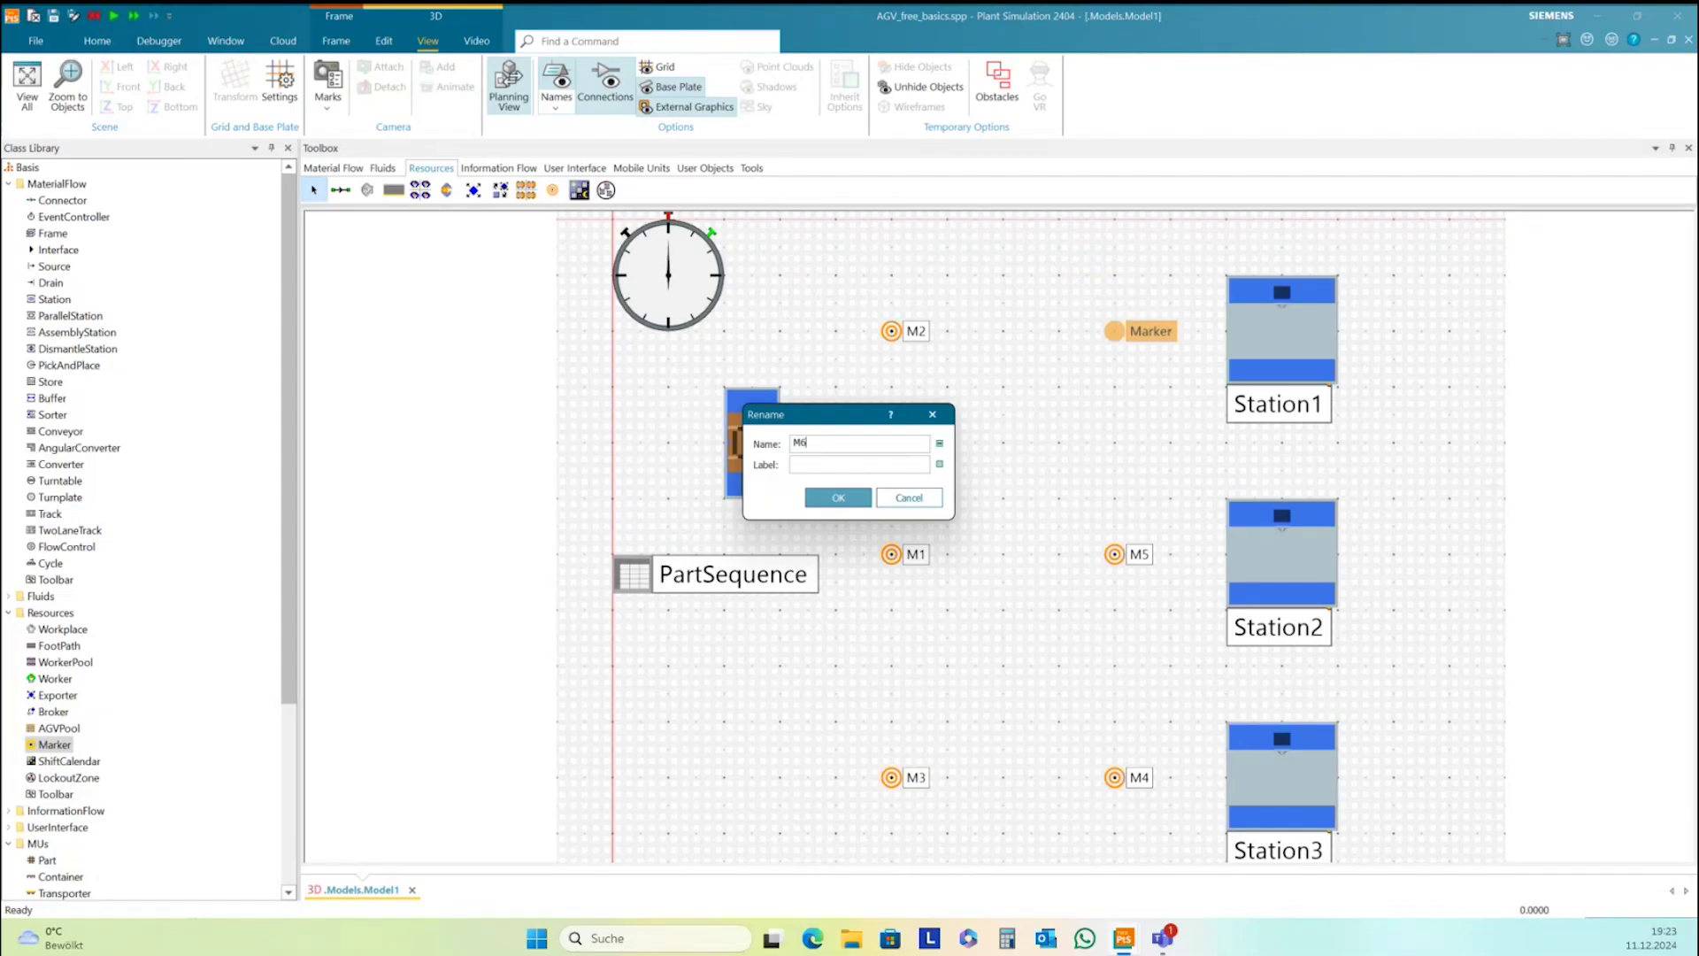
left_click(838, 497)
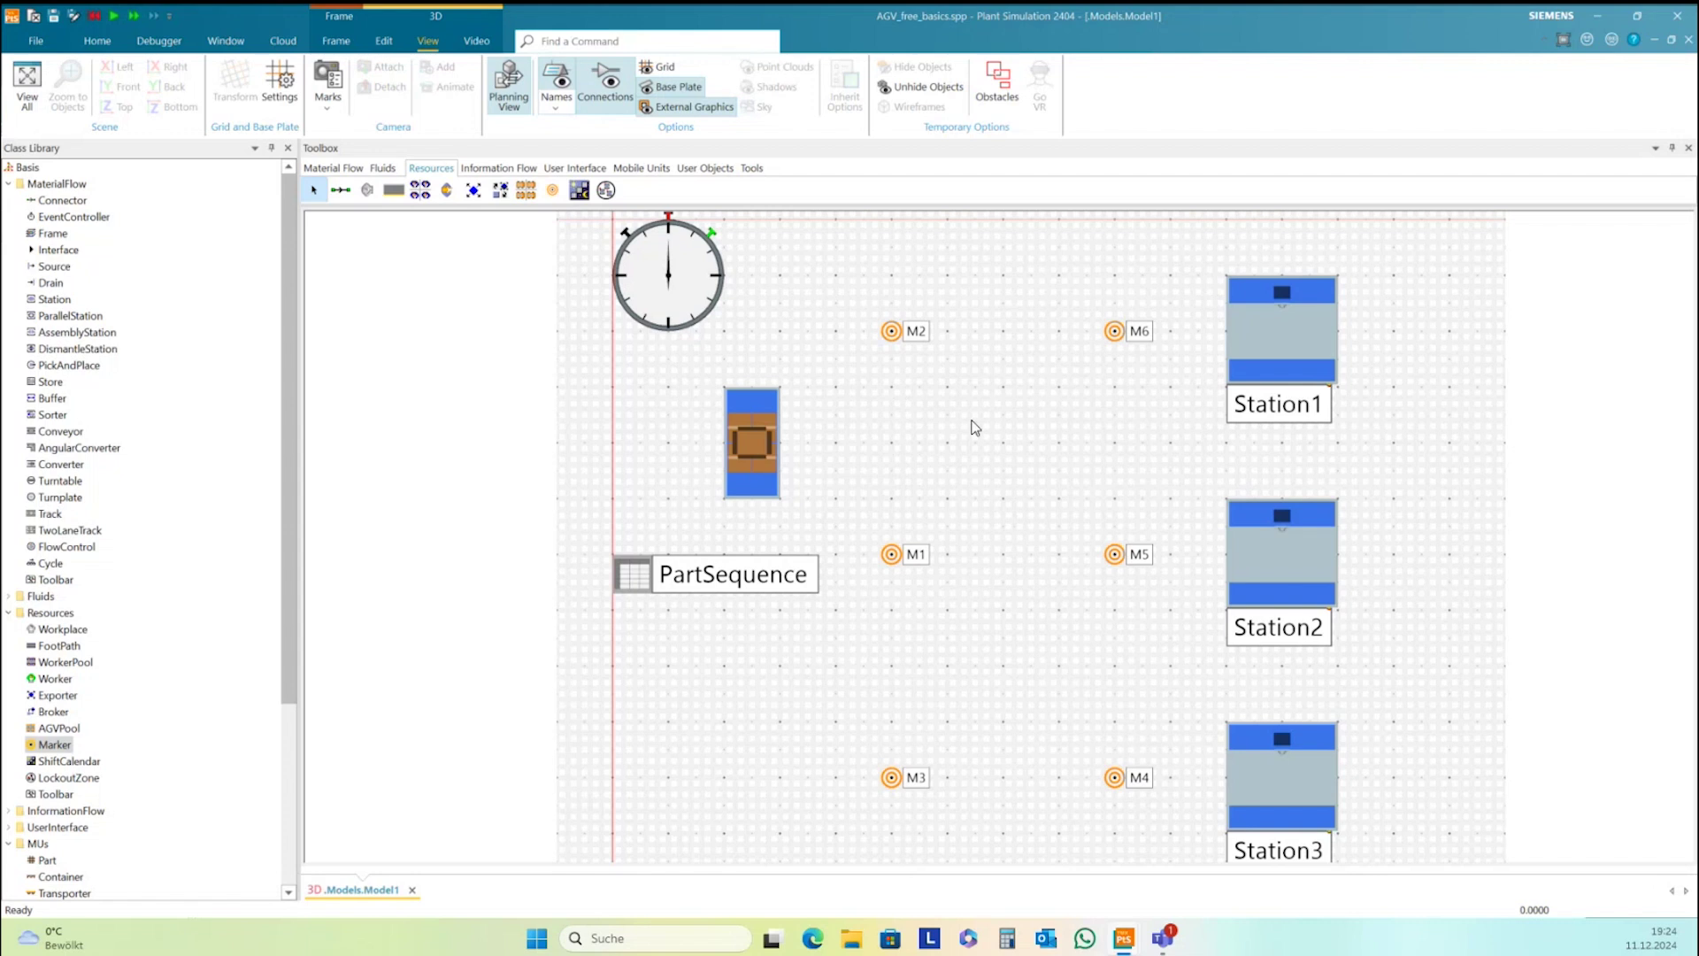
Connect markers M6 and M2, and markers M2 and M1, with Connectors in both directions
left_click(341, 190)
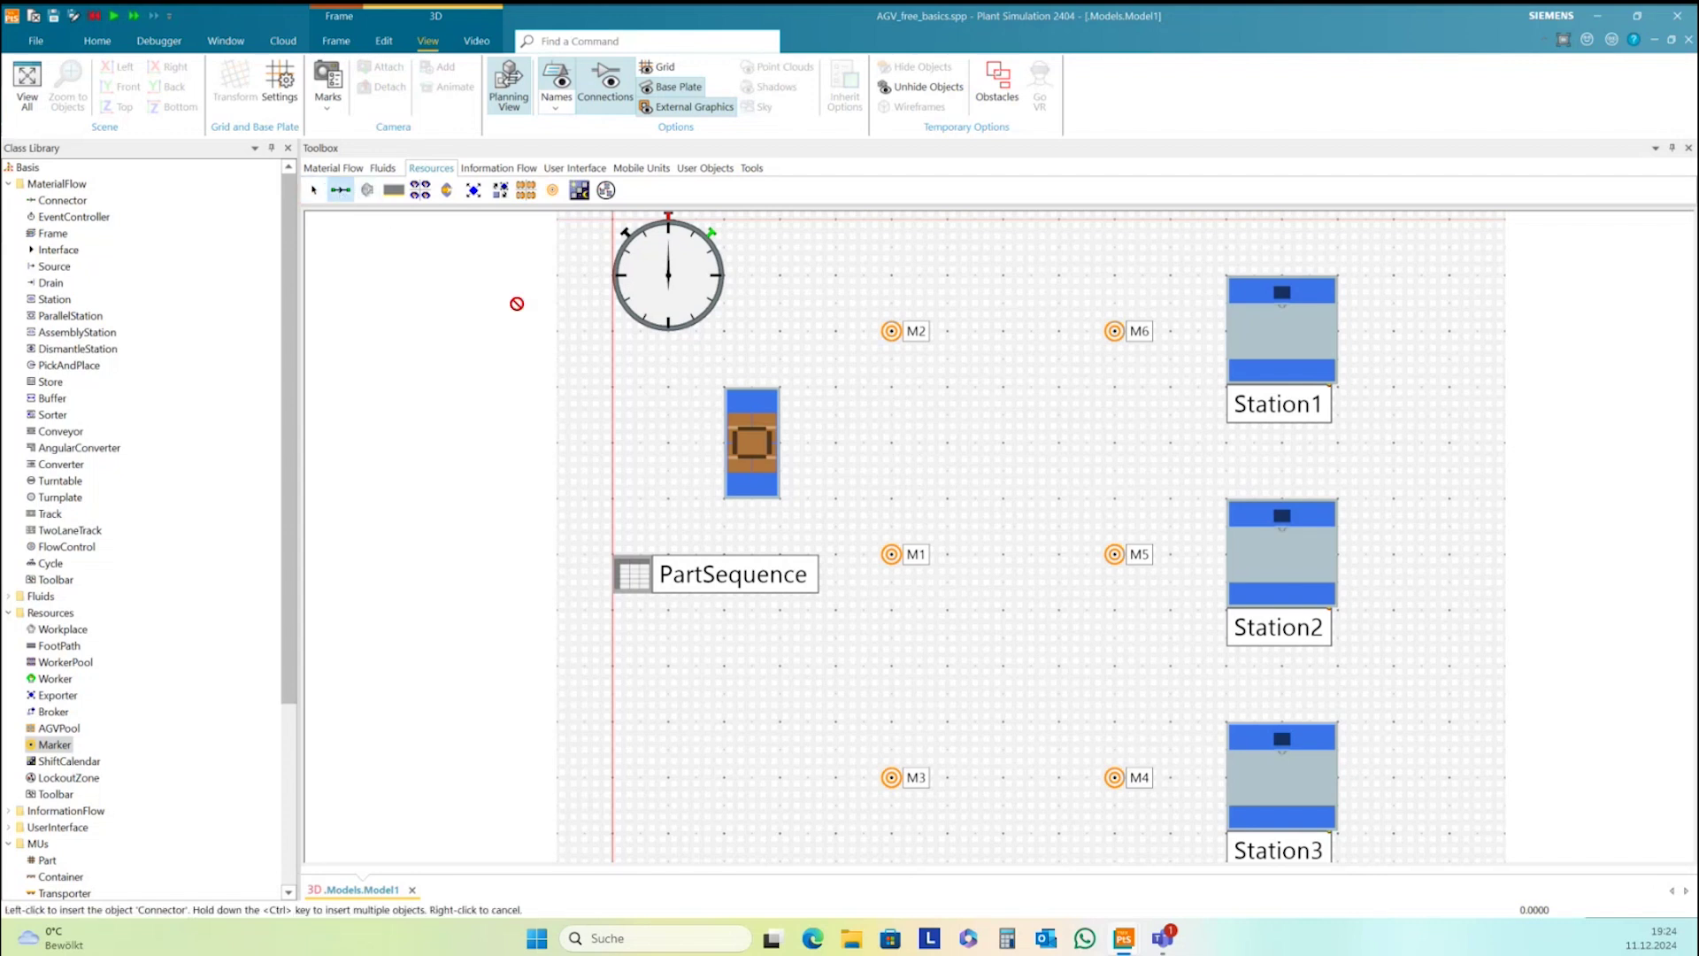
left_click(1112, 333)
left_click(895, 332)
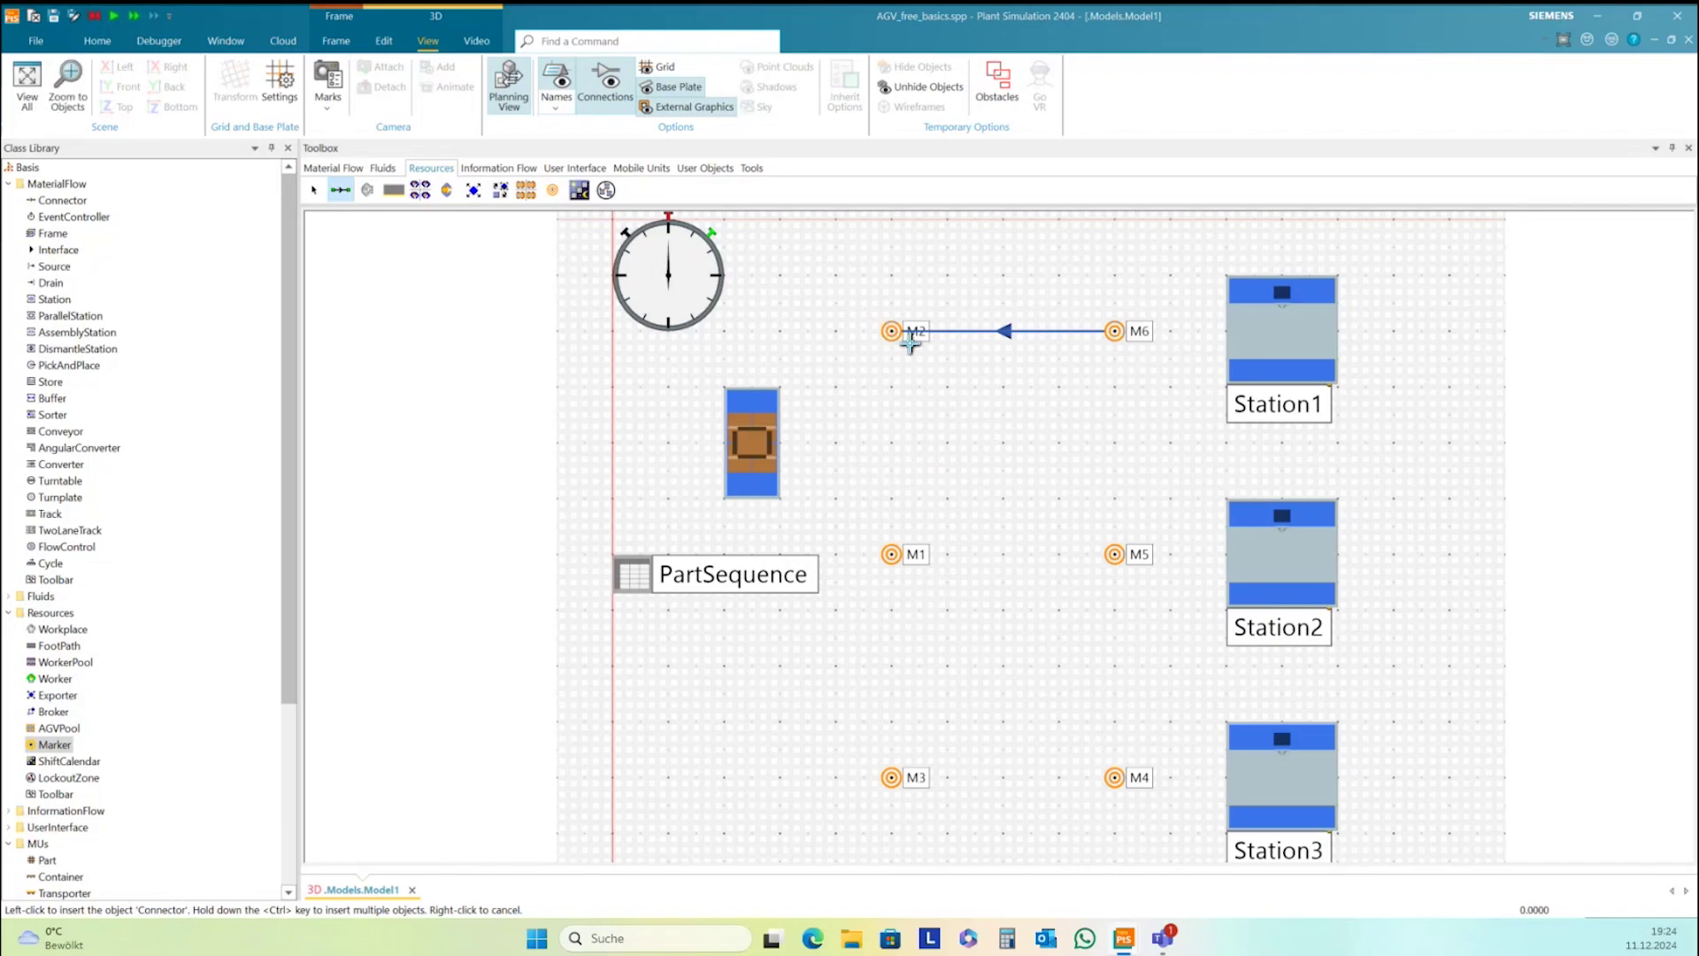
left_click(1115, 331)
left_click(895, 331)
left_click(892, 553)
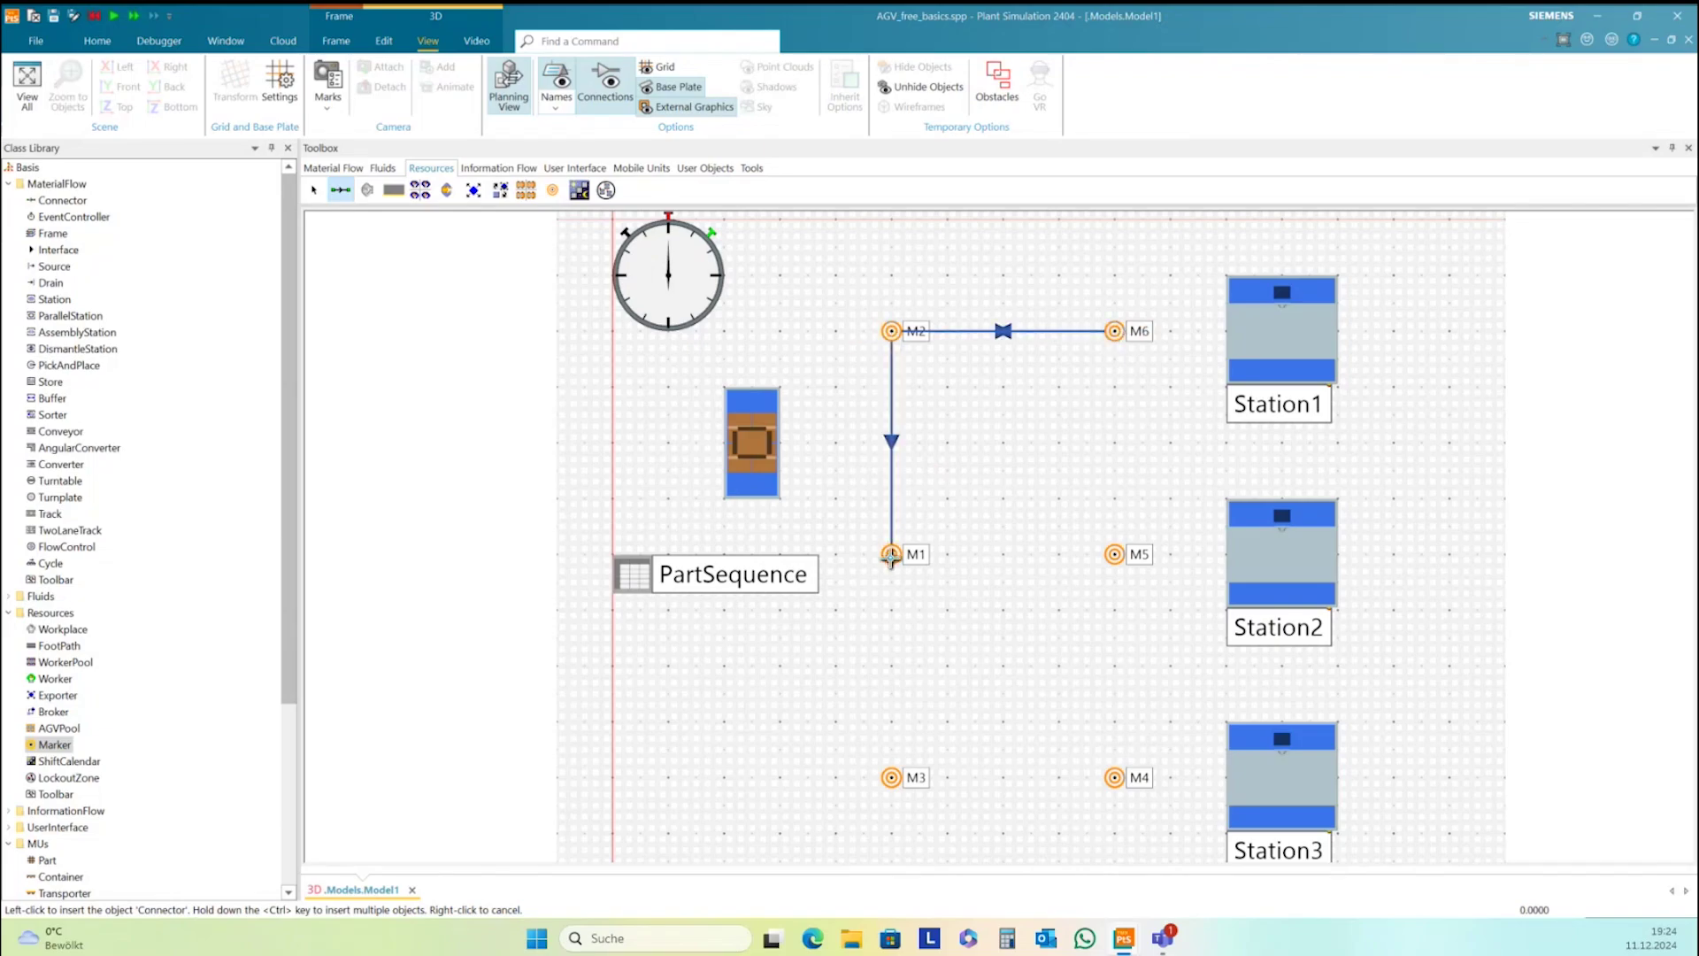
Connect markers M6 and M5 with Connectors in both directions
left_click(1114, 331)
left_click(1115, 555)
left_click(1115, 555)
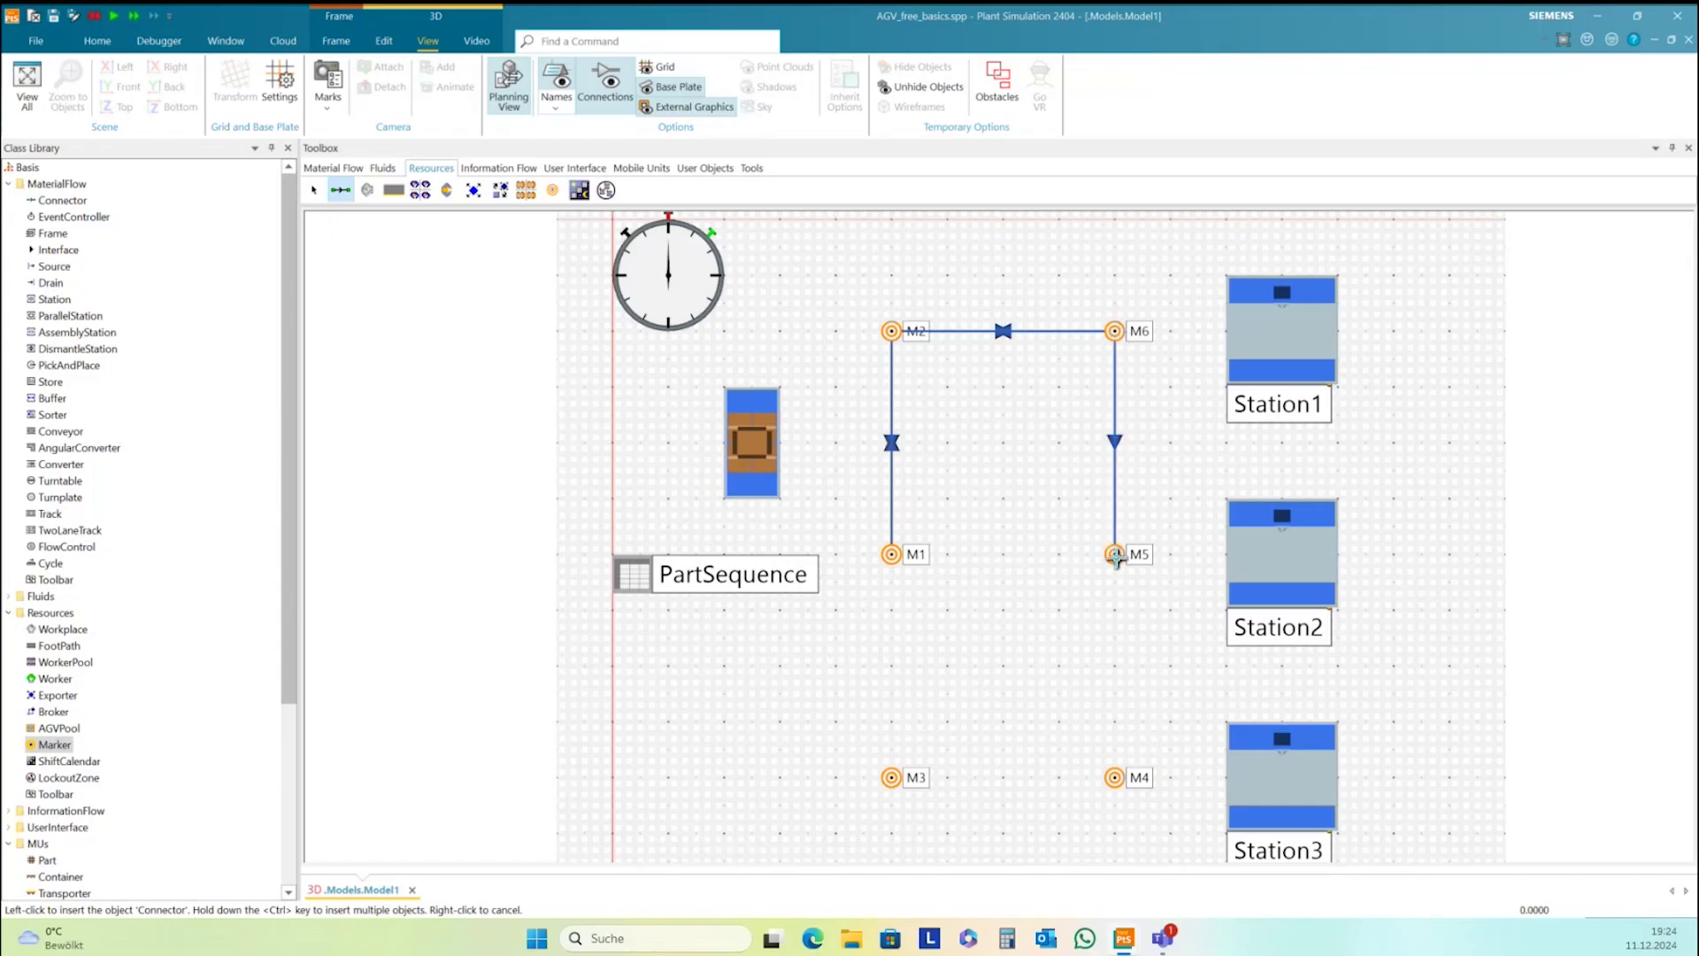
left_click(1114, 331)
Draw a Connector from marker M5 to marker M1
left_click(1114, 555)
left_click(890, 555)
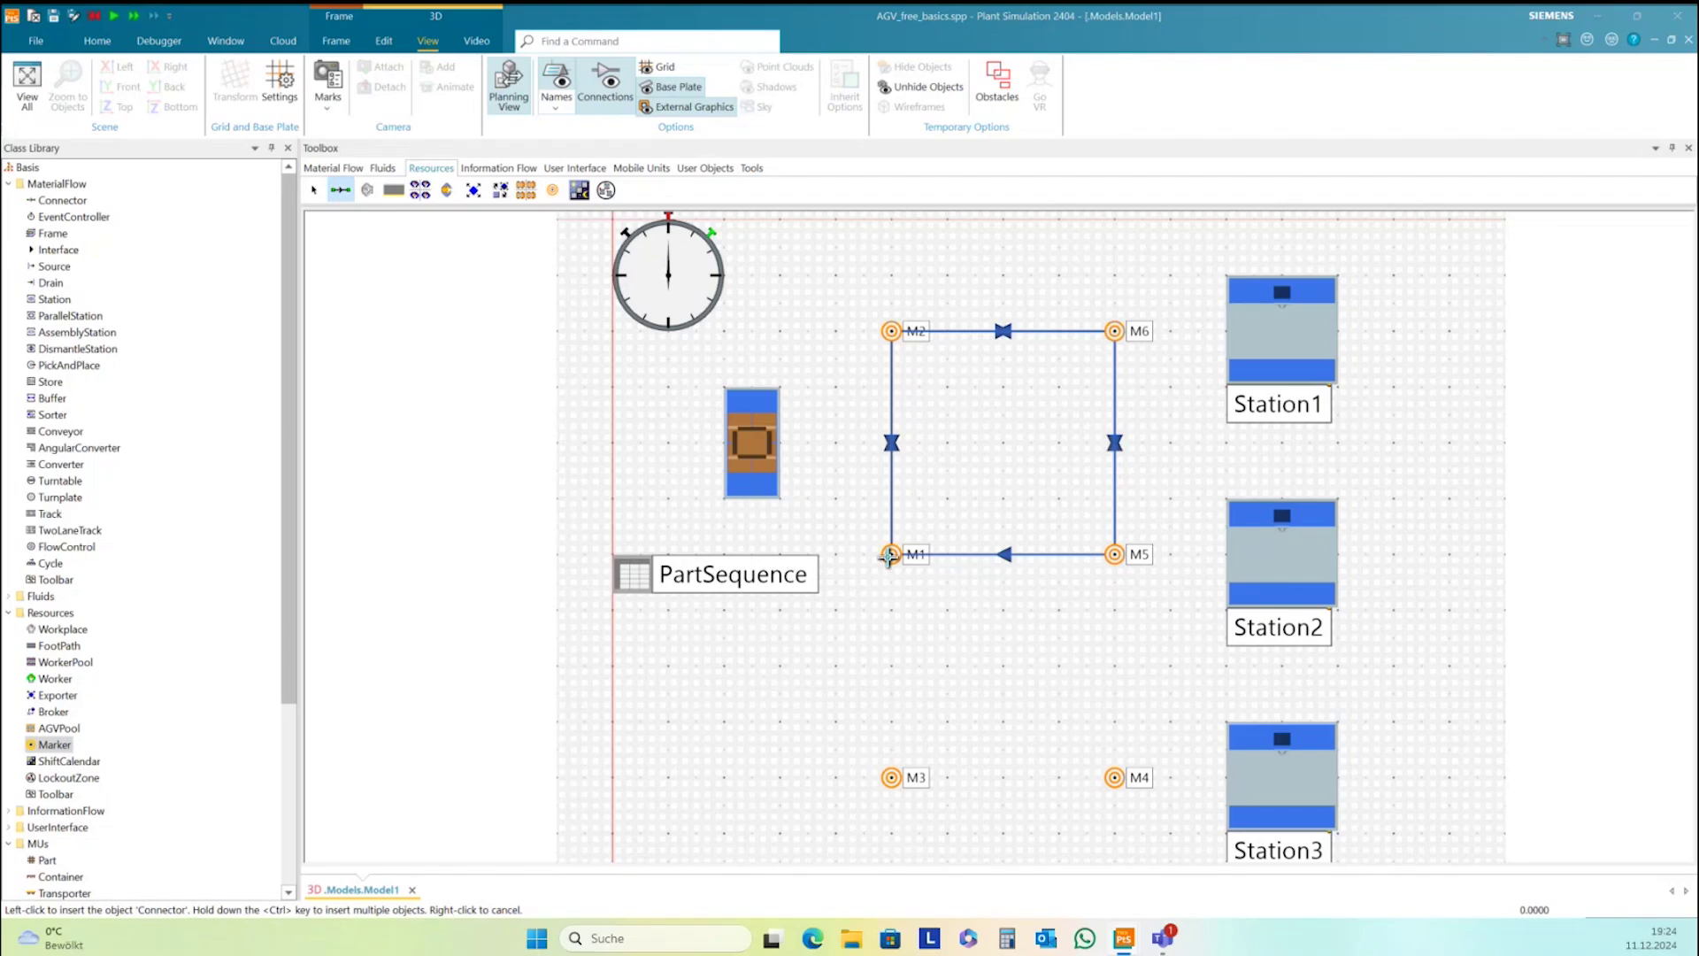
double_click(888, 554)
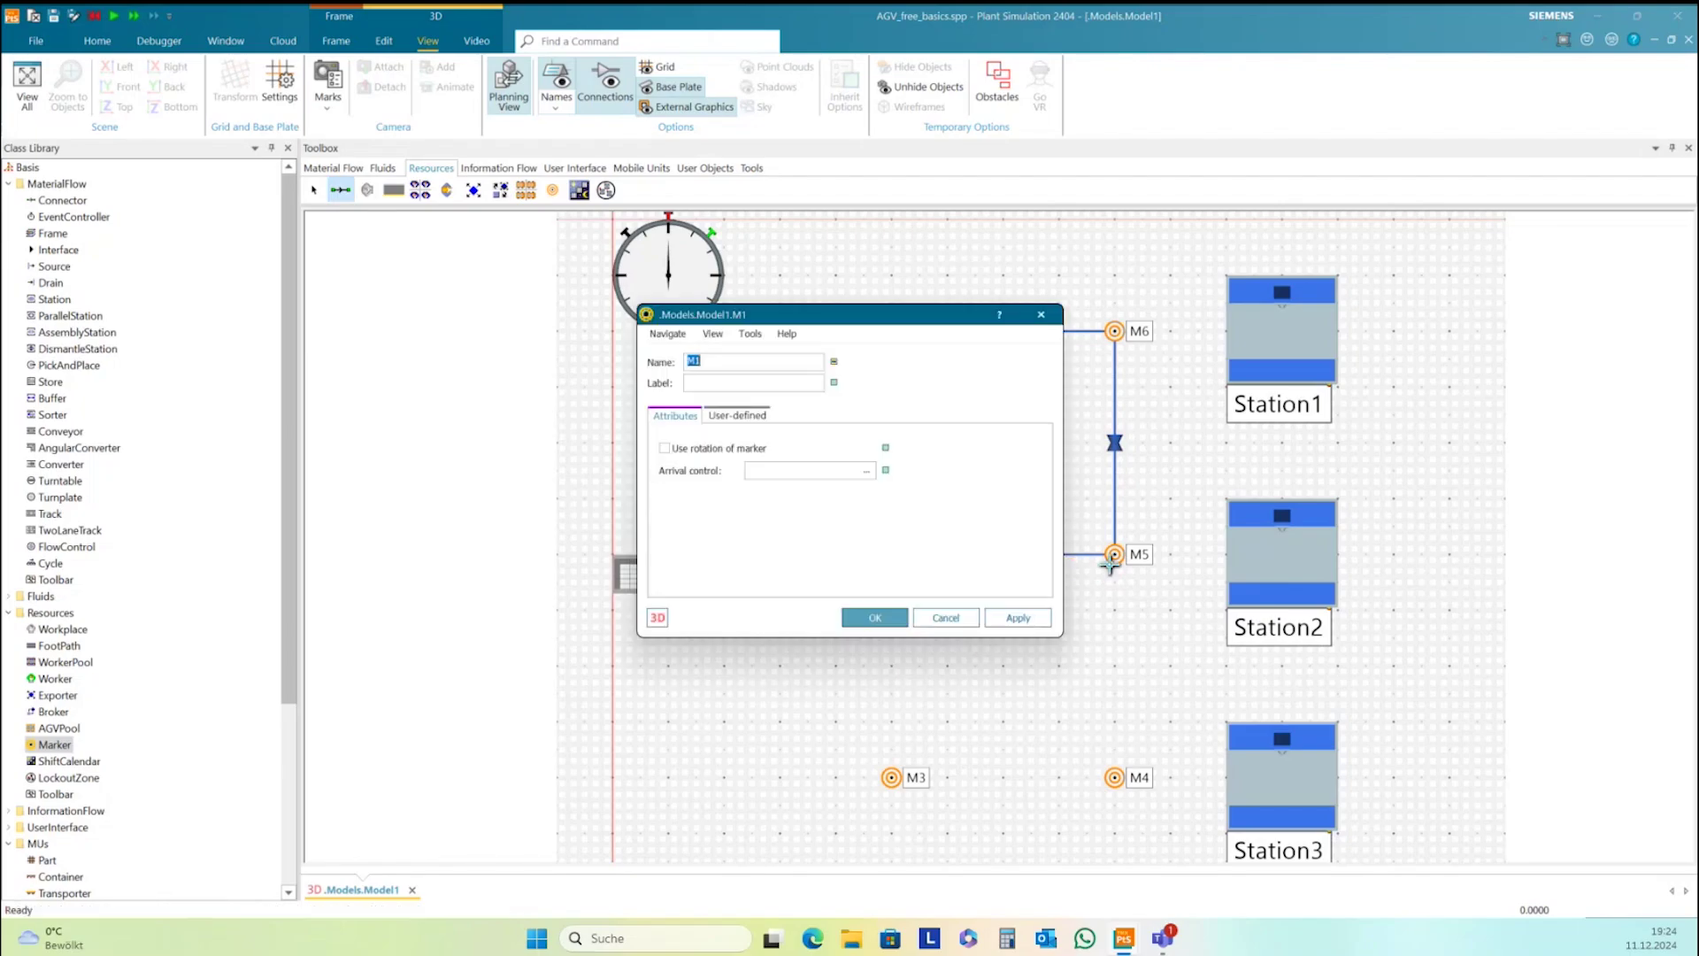
left_click(944, 619)
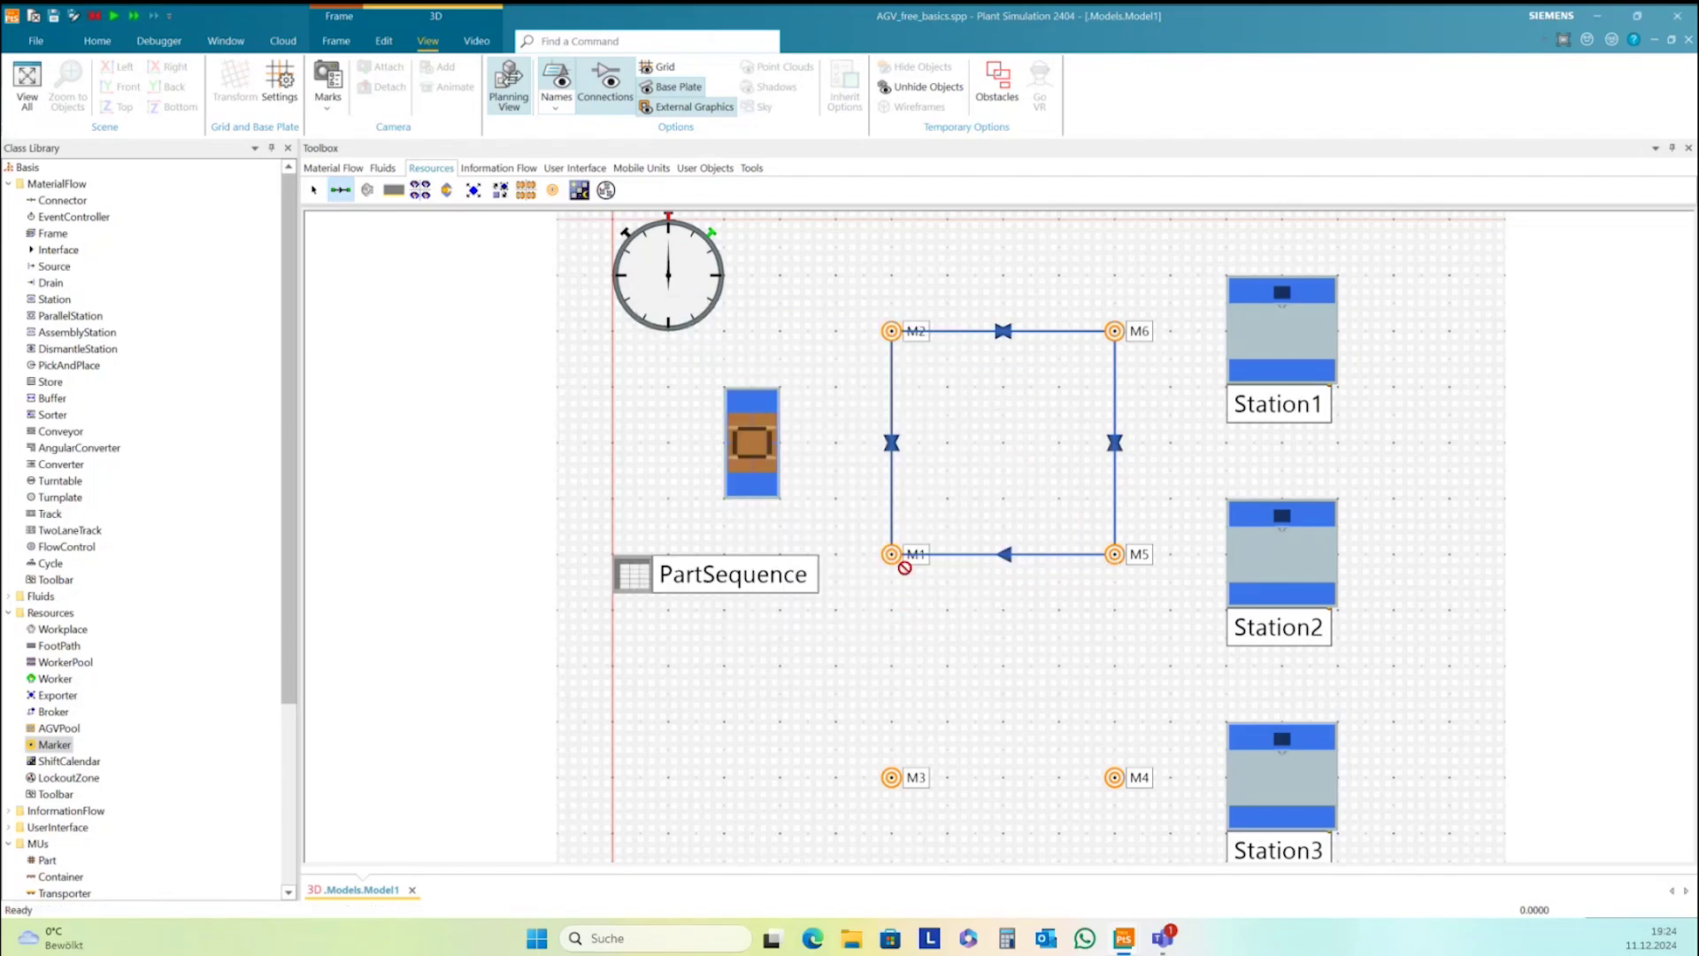
Complete the return Connector from marker M1 to M5, and connect markers M5 and M4 with Connectors in both directions
key("Escape")
left_click(1117, 556)
left_click(1116, 779)
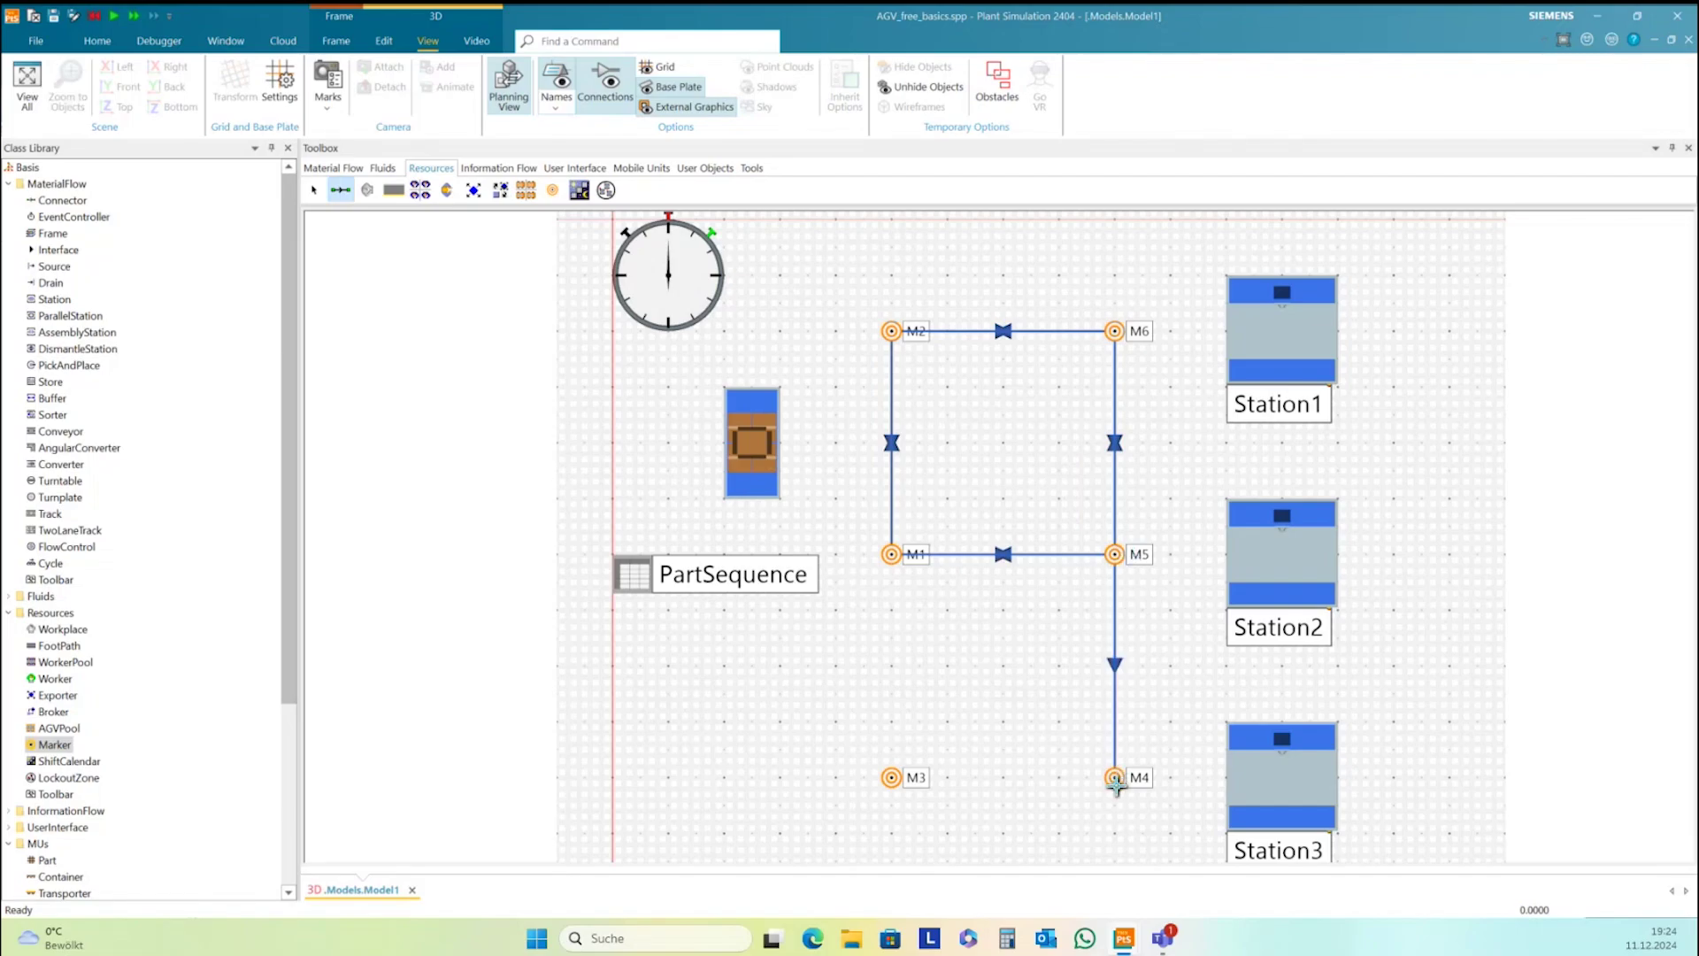
left_click(1116, 780)
left_click(1116, 557)
Connect markers M4 and M3 with Connectors in both directions
left_click(1115, 778)
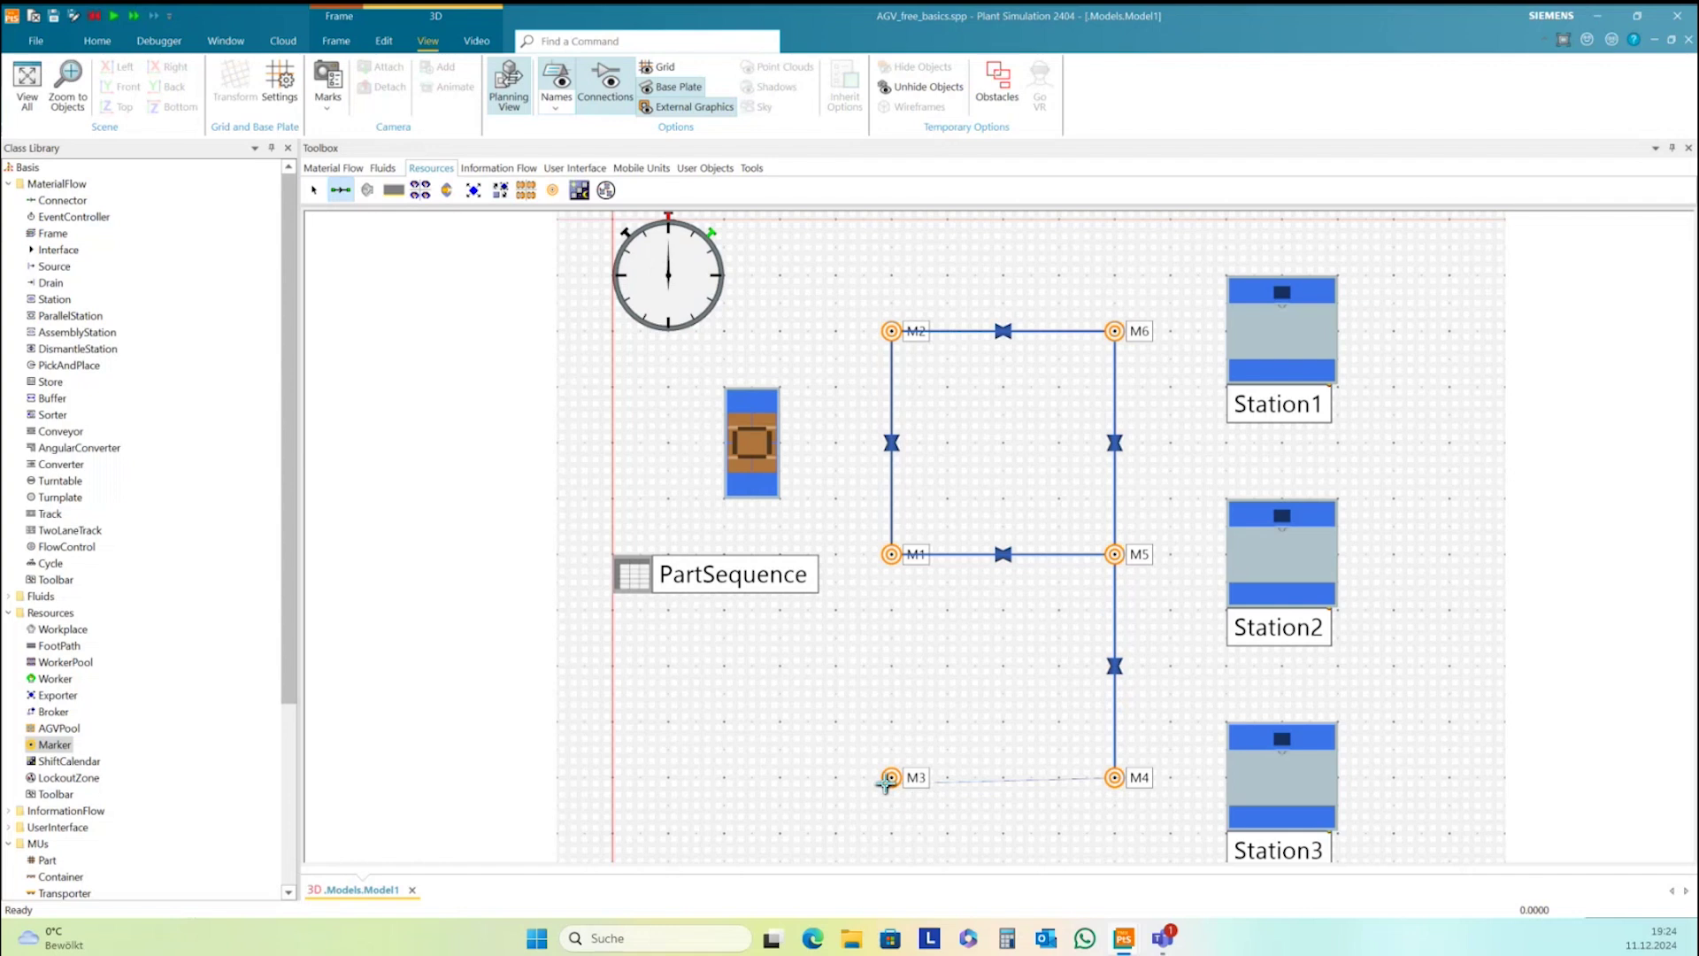
double_click(890, 778)
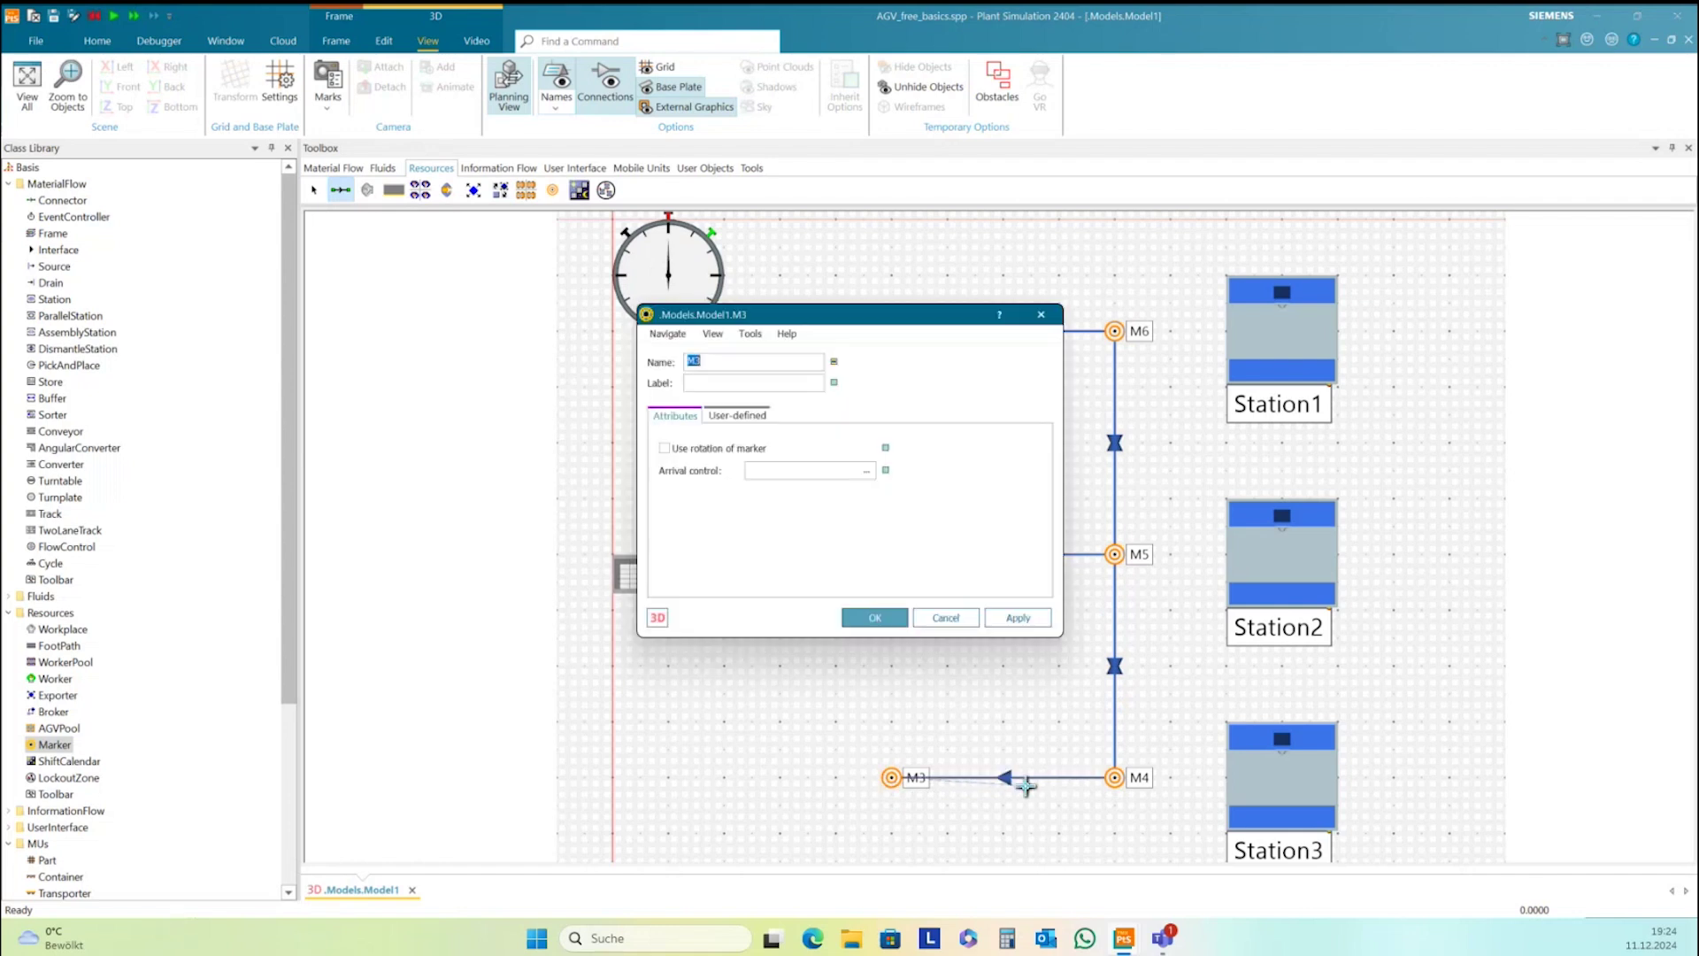
left_click(1115, 778)
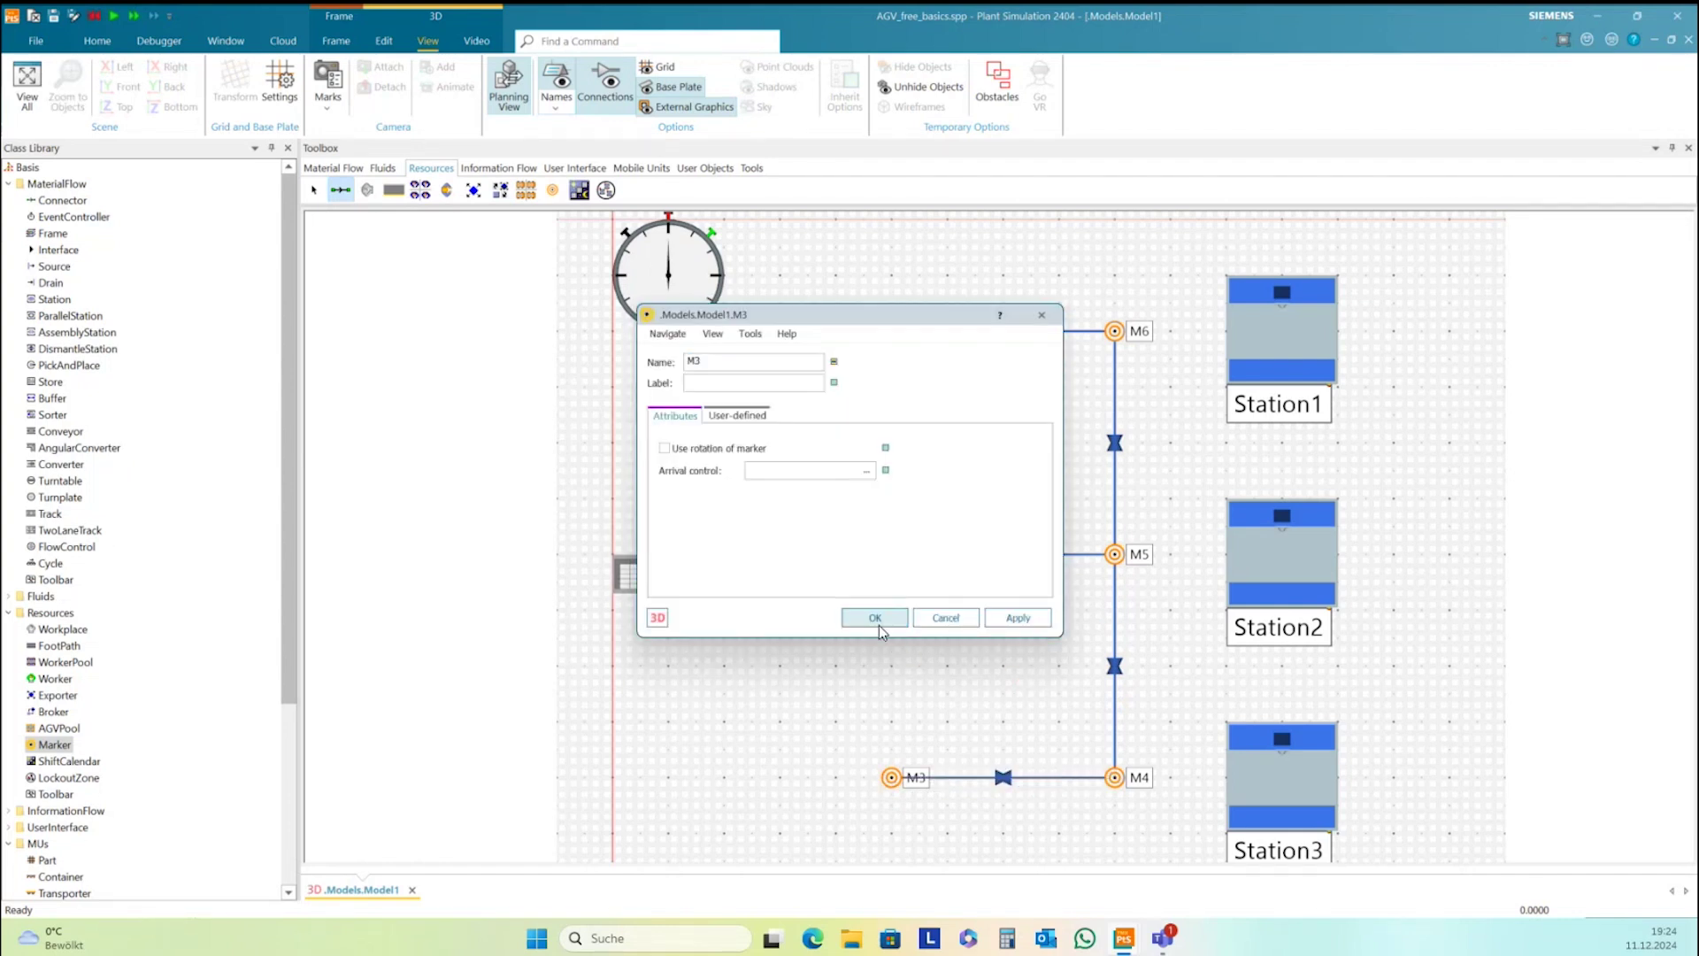
left_click(878, 623)
Connect markers M3 and M1 with Connectors in both directions
left_click(890, 778)
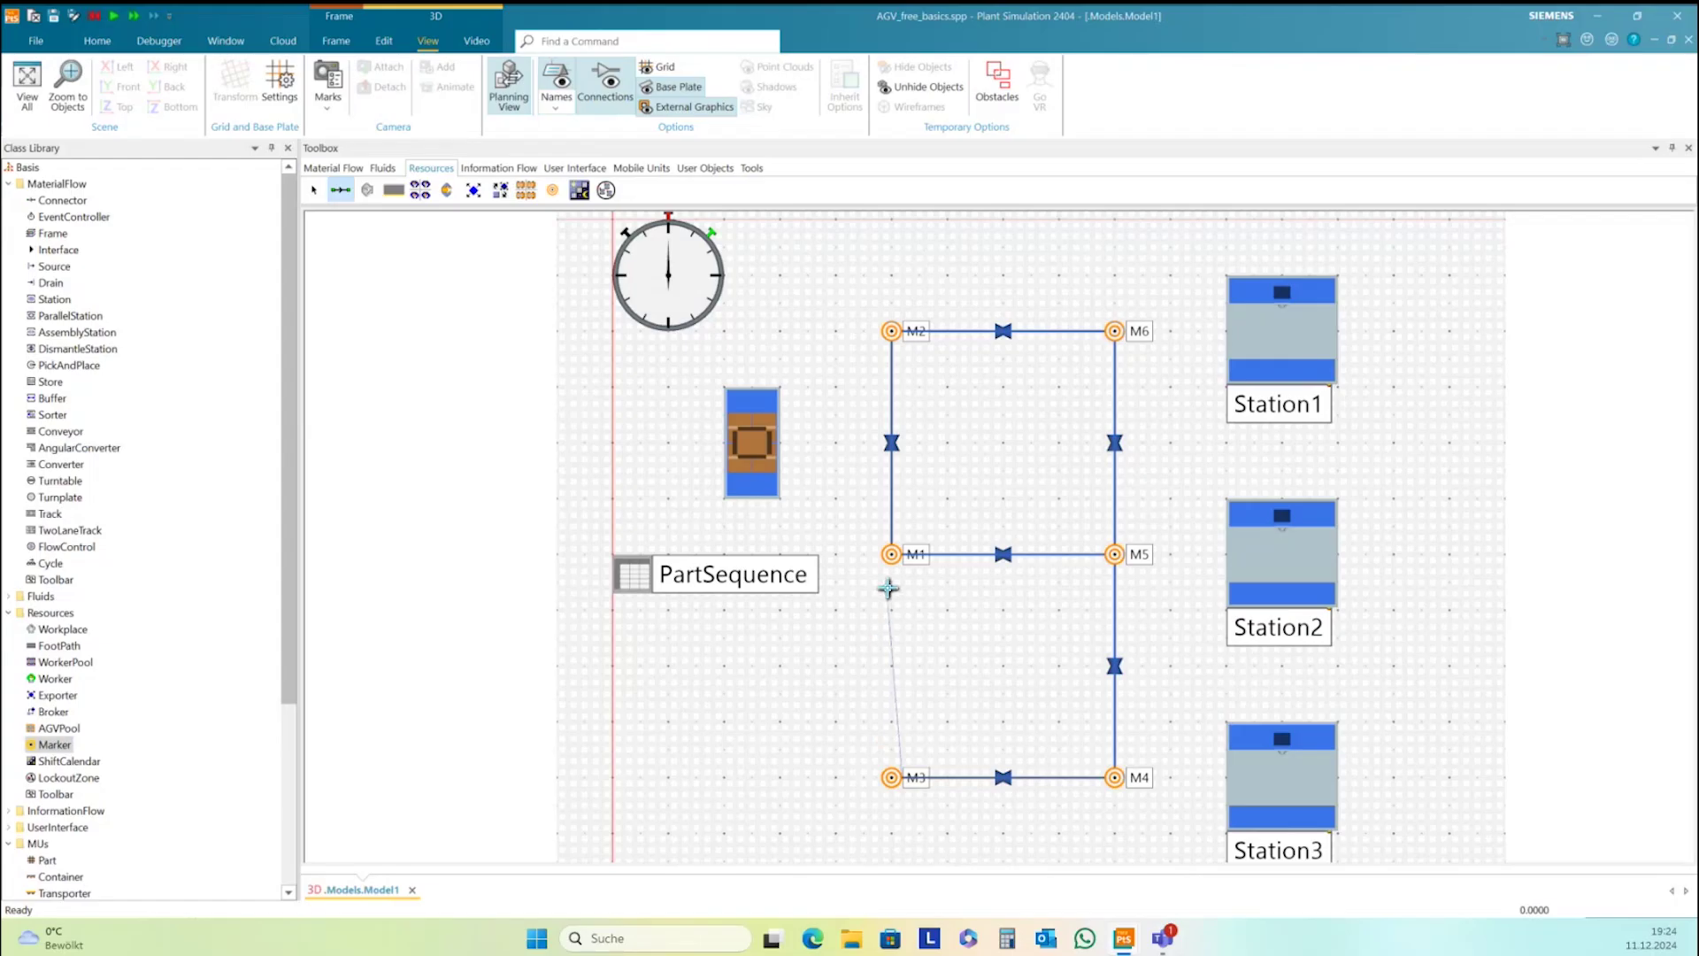
left_click(891, 554)
left_click(891, 777)
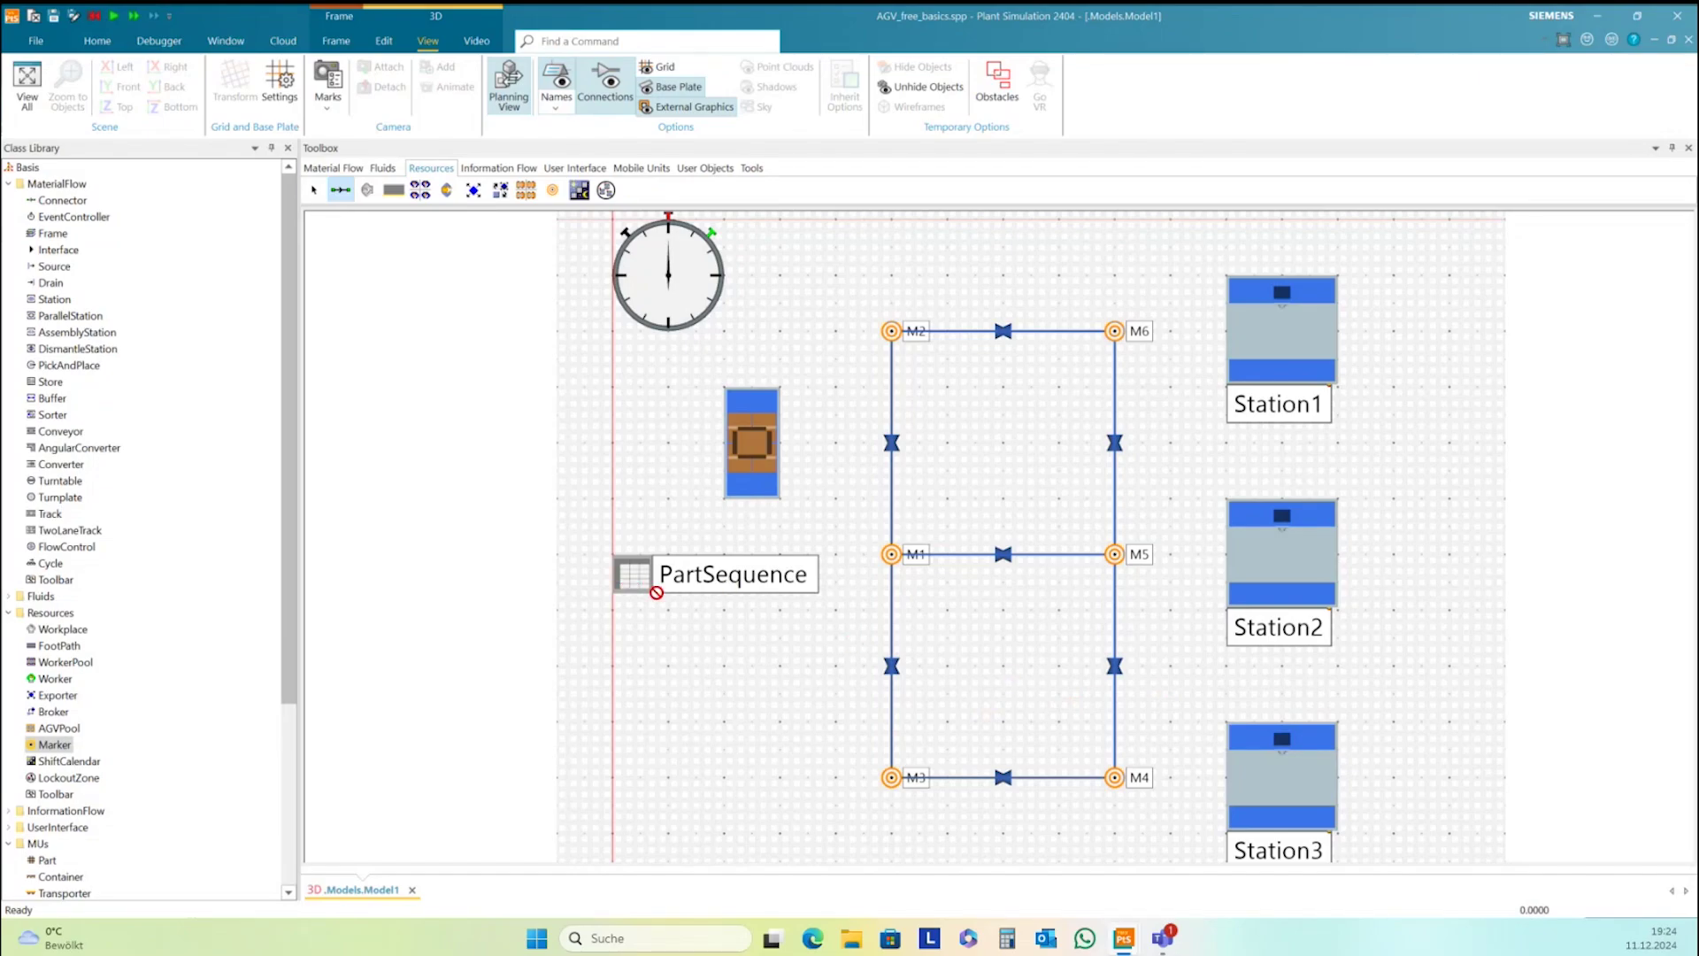
key("Escape")
Move the PartSequence table down to near marker M3's height and the Source down level with marker M1
left_click_drag(635, 581, 629, 745)
left_click_drag(719, 480, 723, 575)
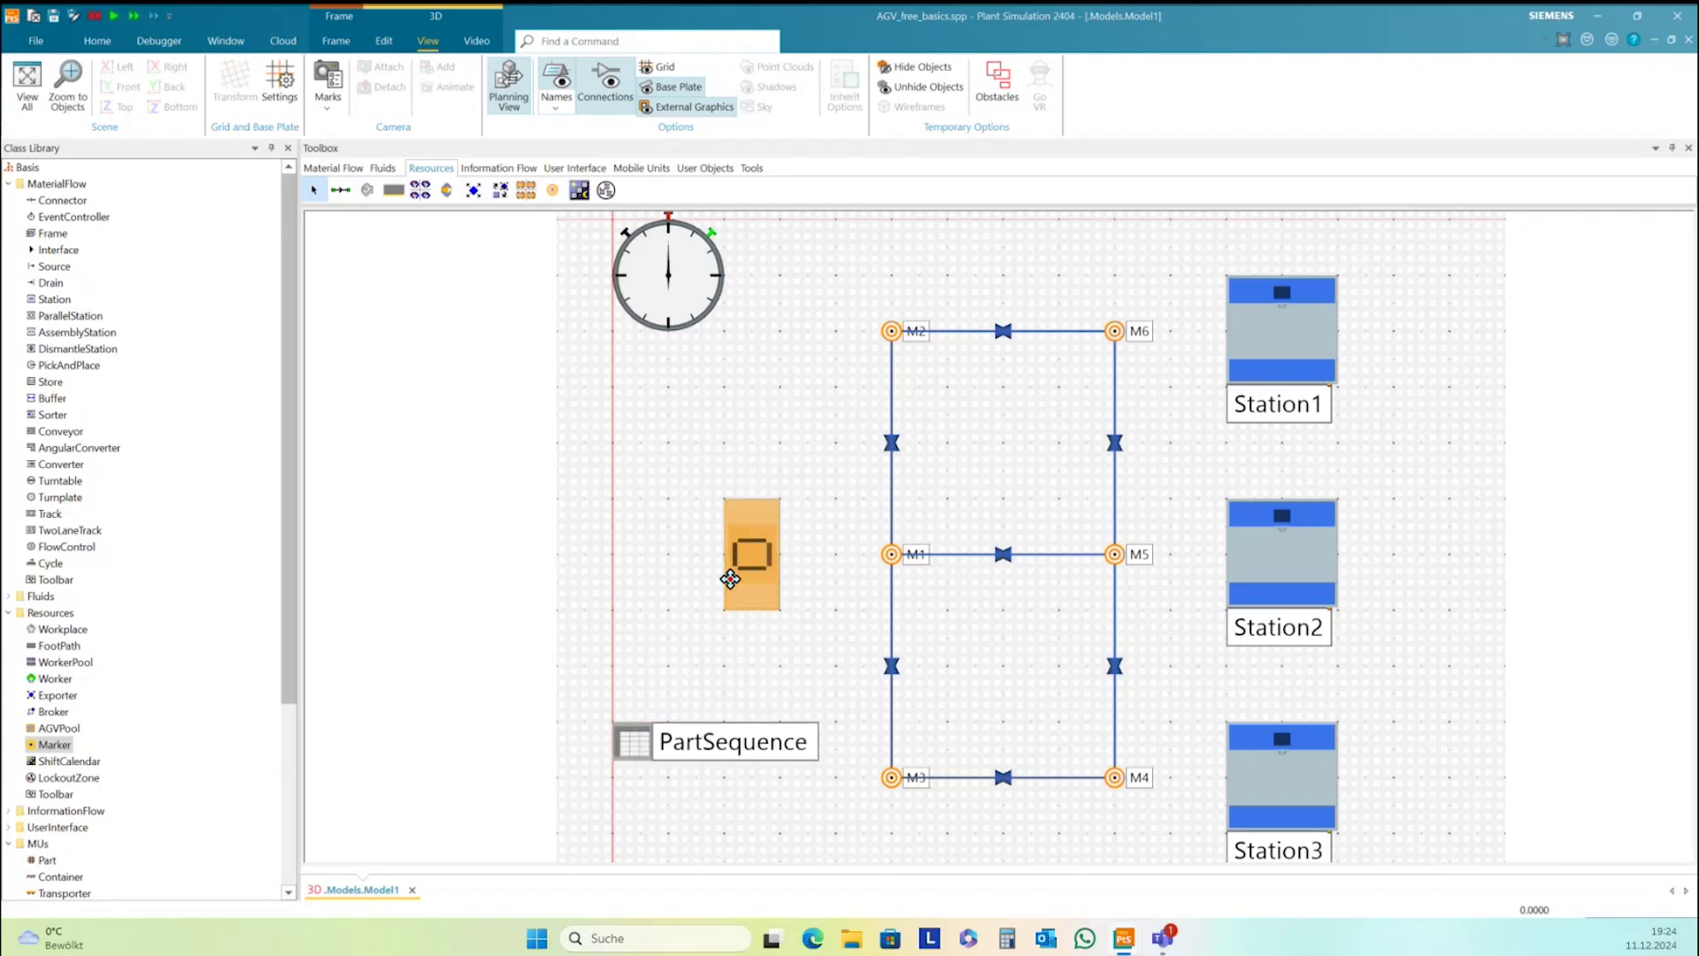
left_click(818, 663)
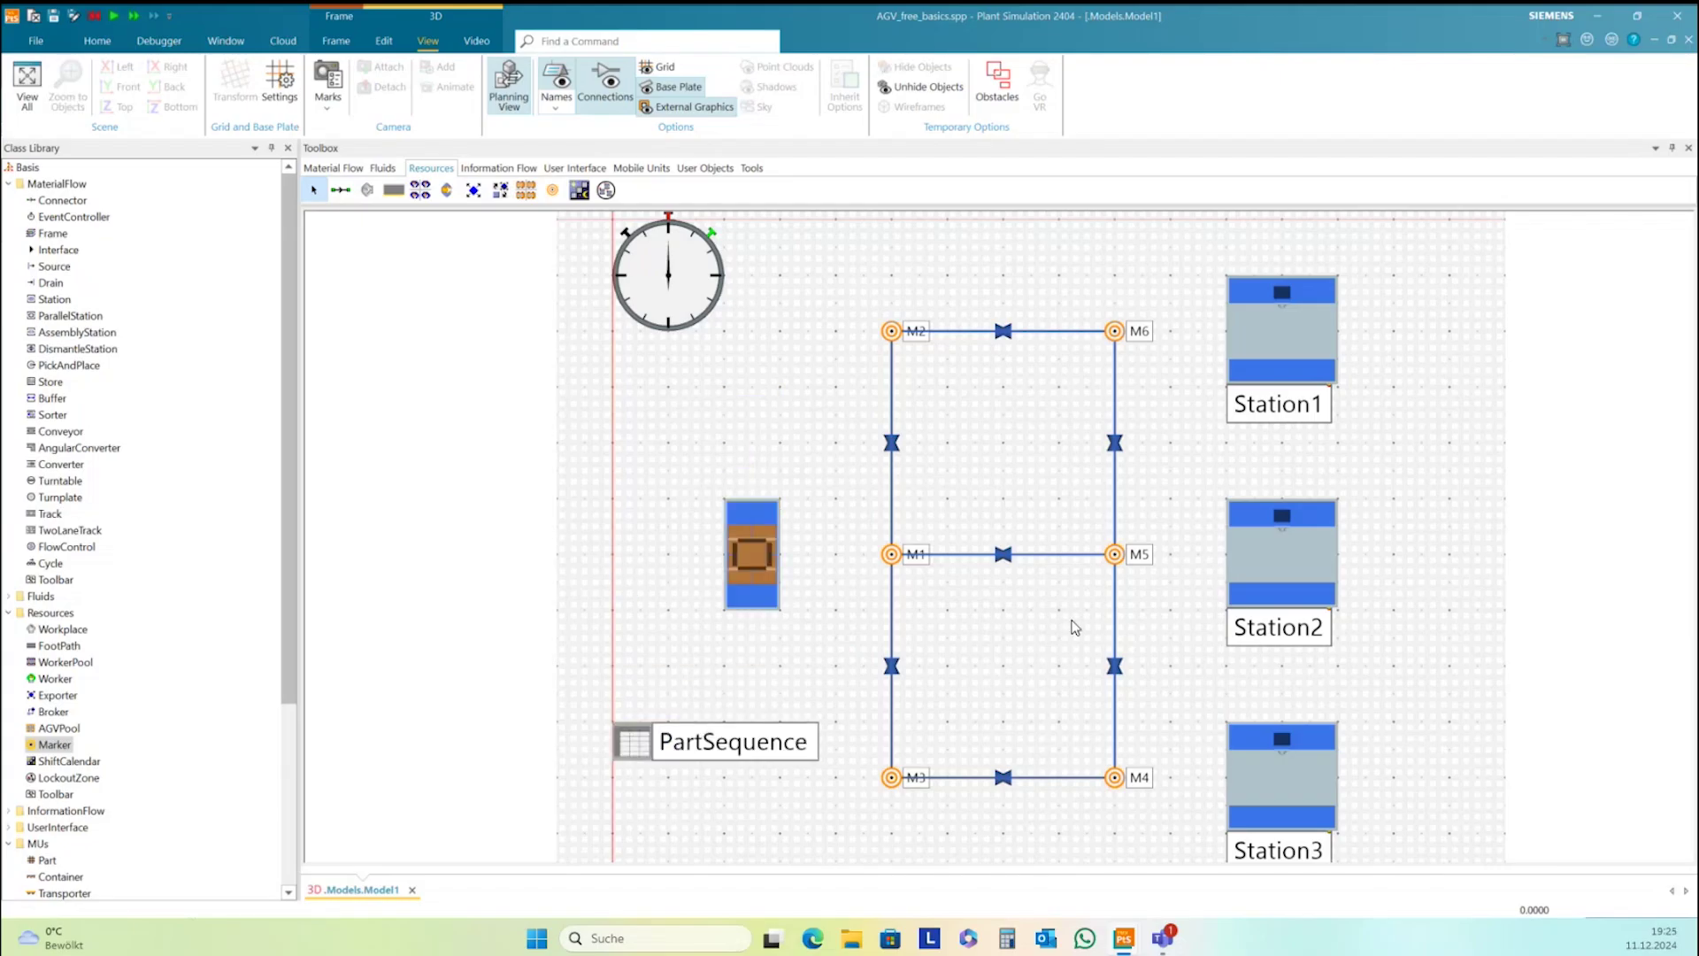
Shift Station1, Station2 and Station3 slightly closer to markers M6, M5 and M4
left_click_drag(1280, 354, 1265, 330)
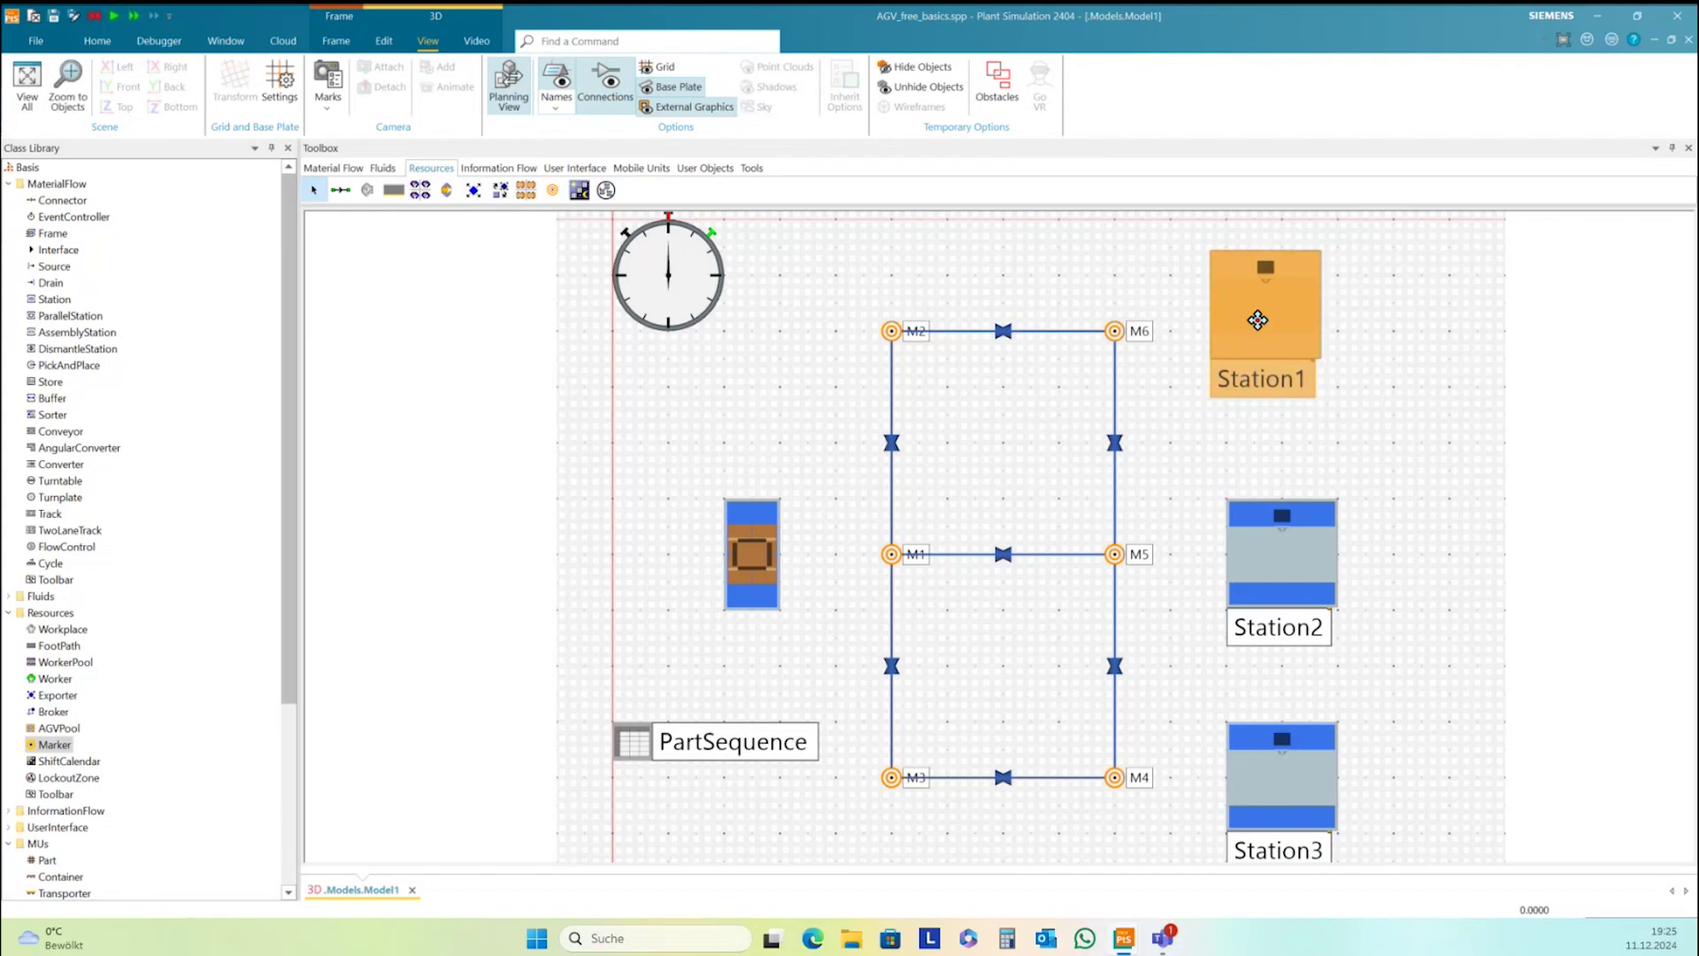
left_click(1294, 572)
left_click_drag(1294, 572, 1276, 550)
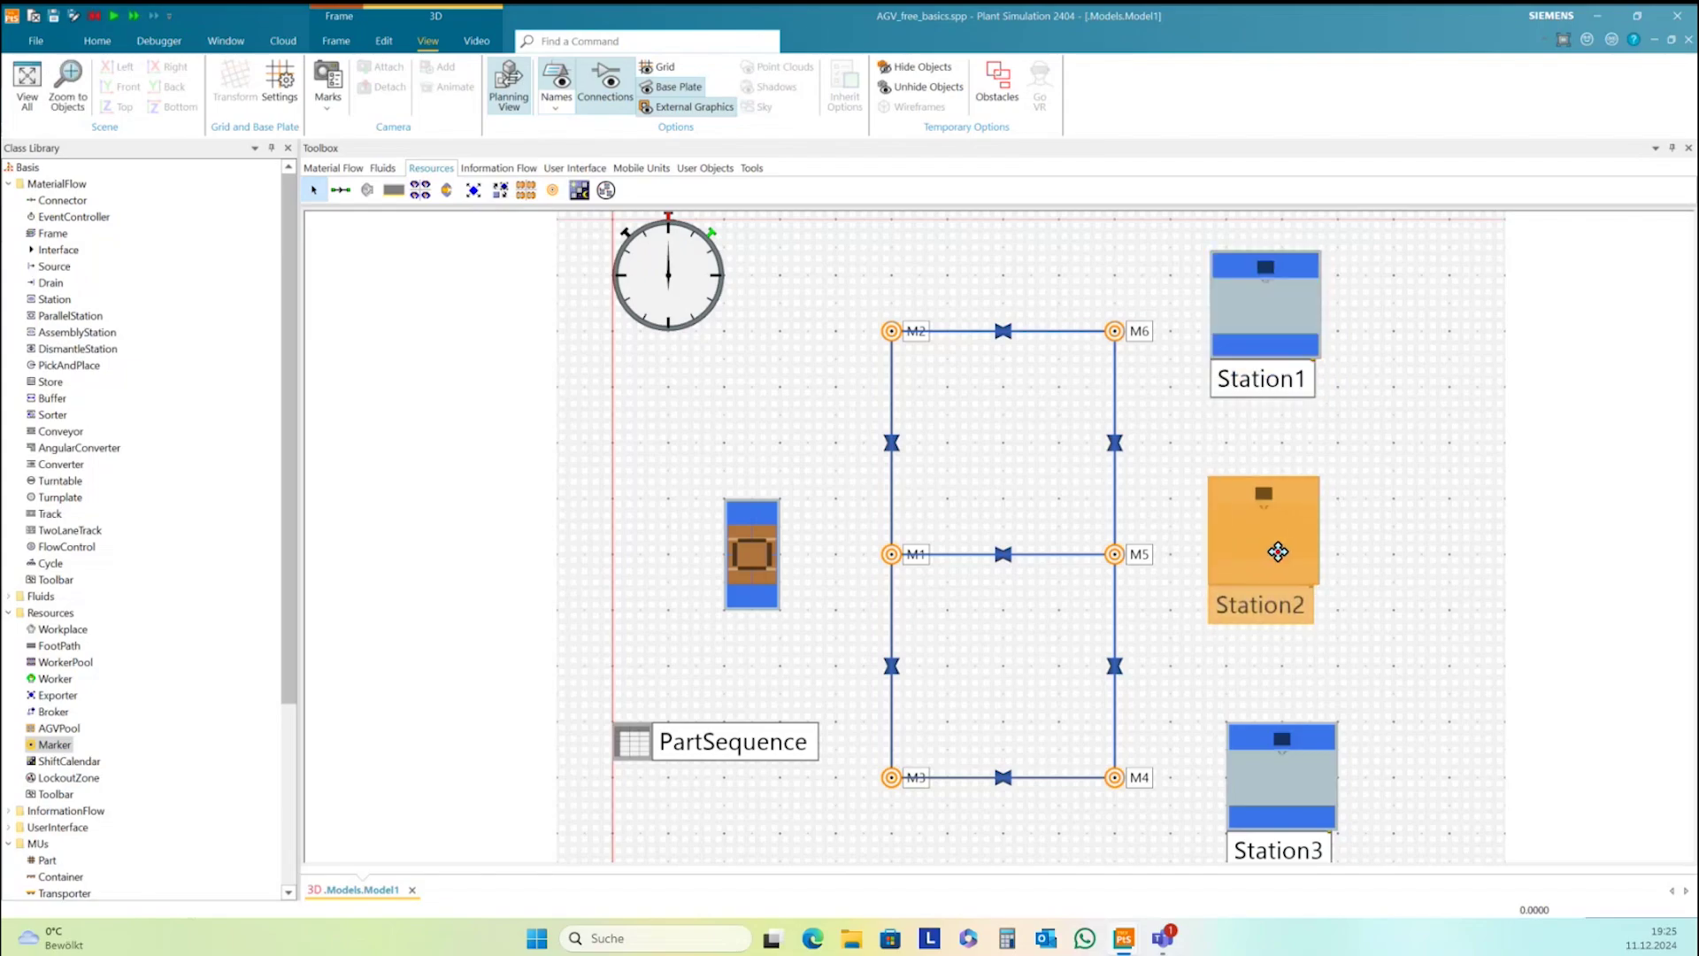
left_click_drag(1300, 797, 1277, 777)
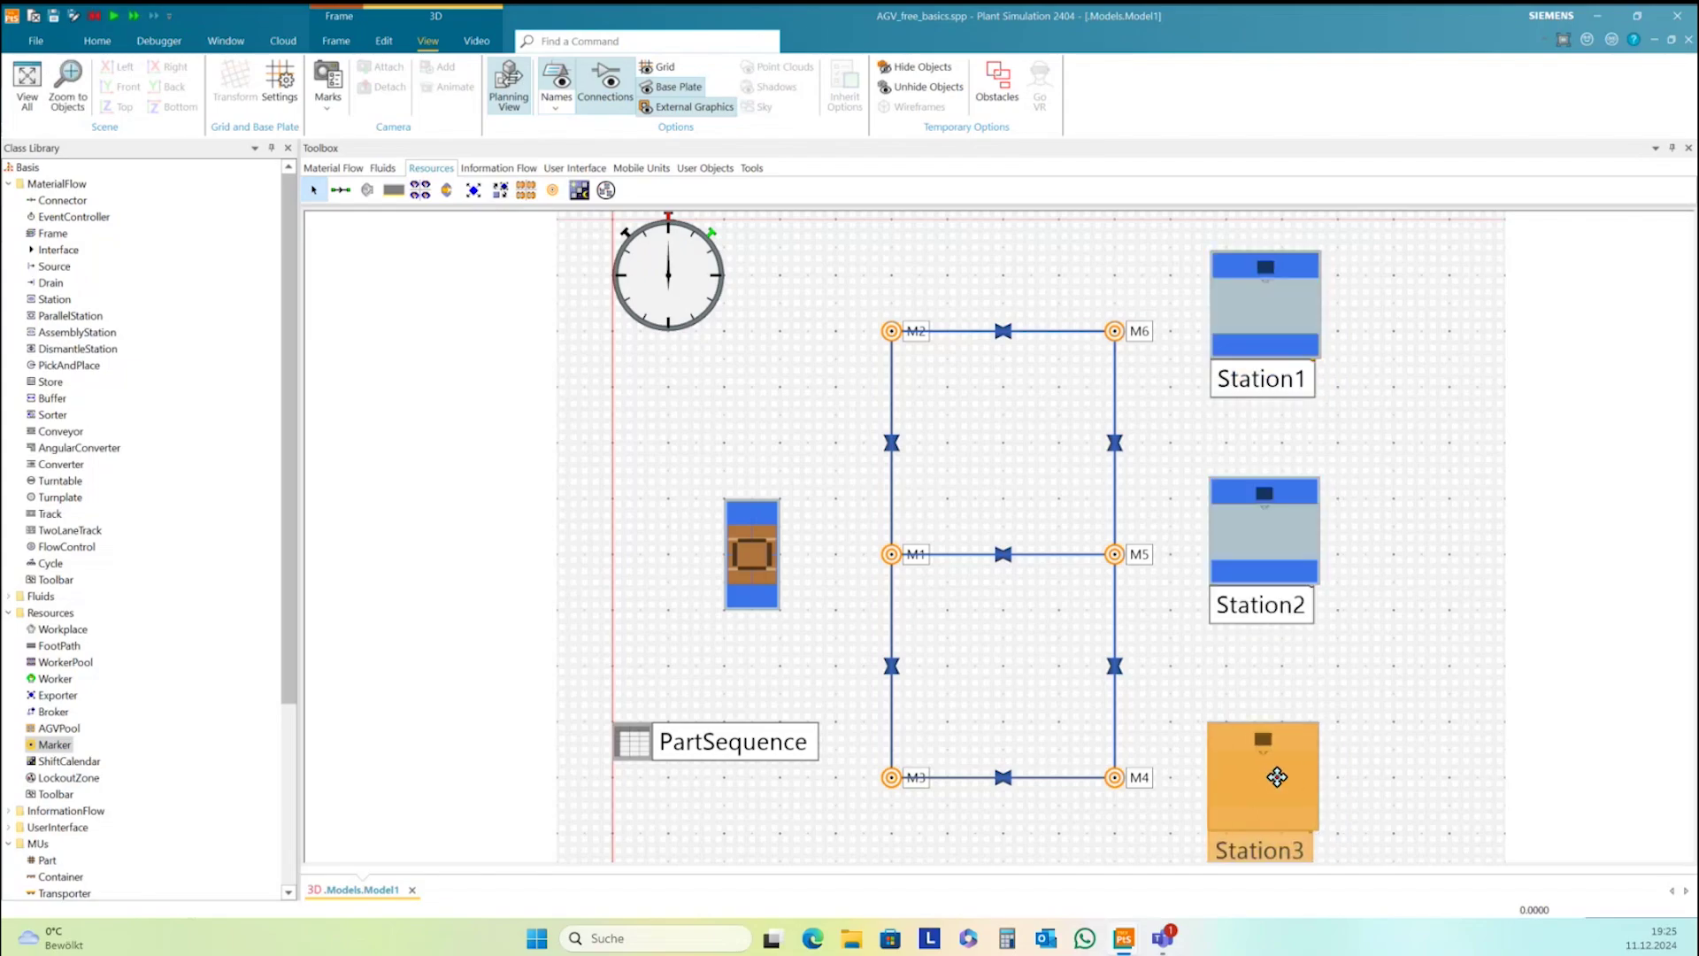
left_click(1446, 738)
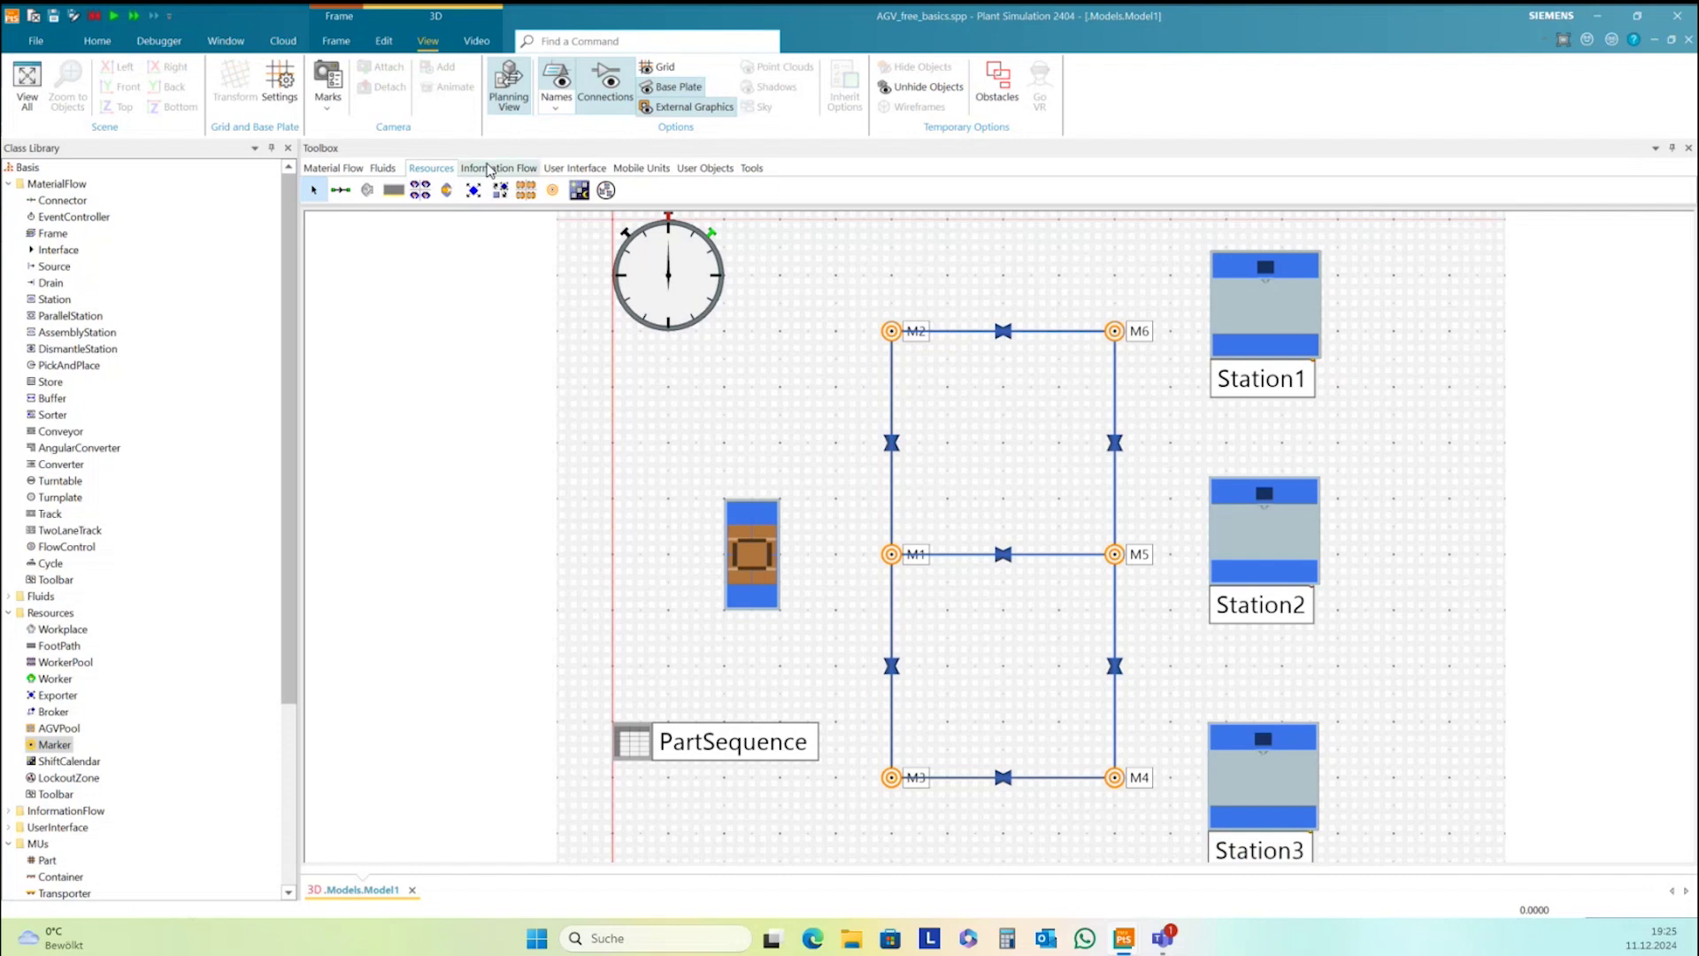
Insert an AGVPool in the middle of markers M1, M2, M6 and M5, and connect it to marker M1
left_click(525, 190)
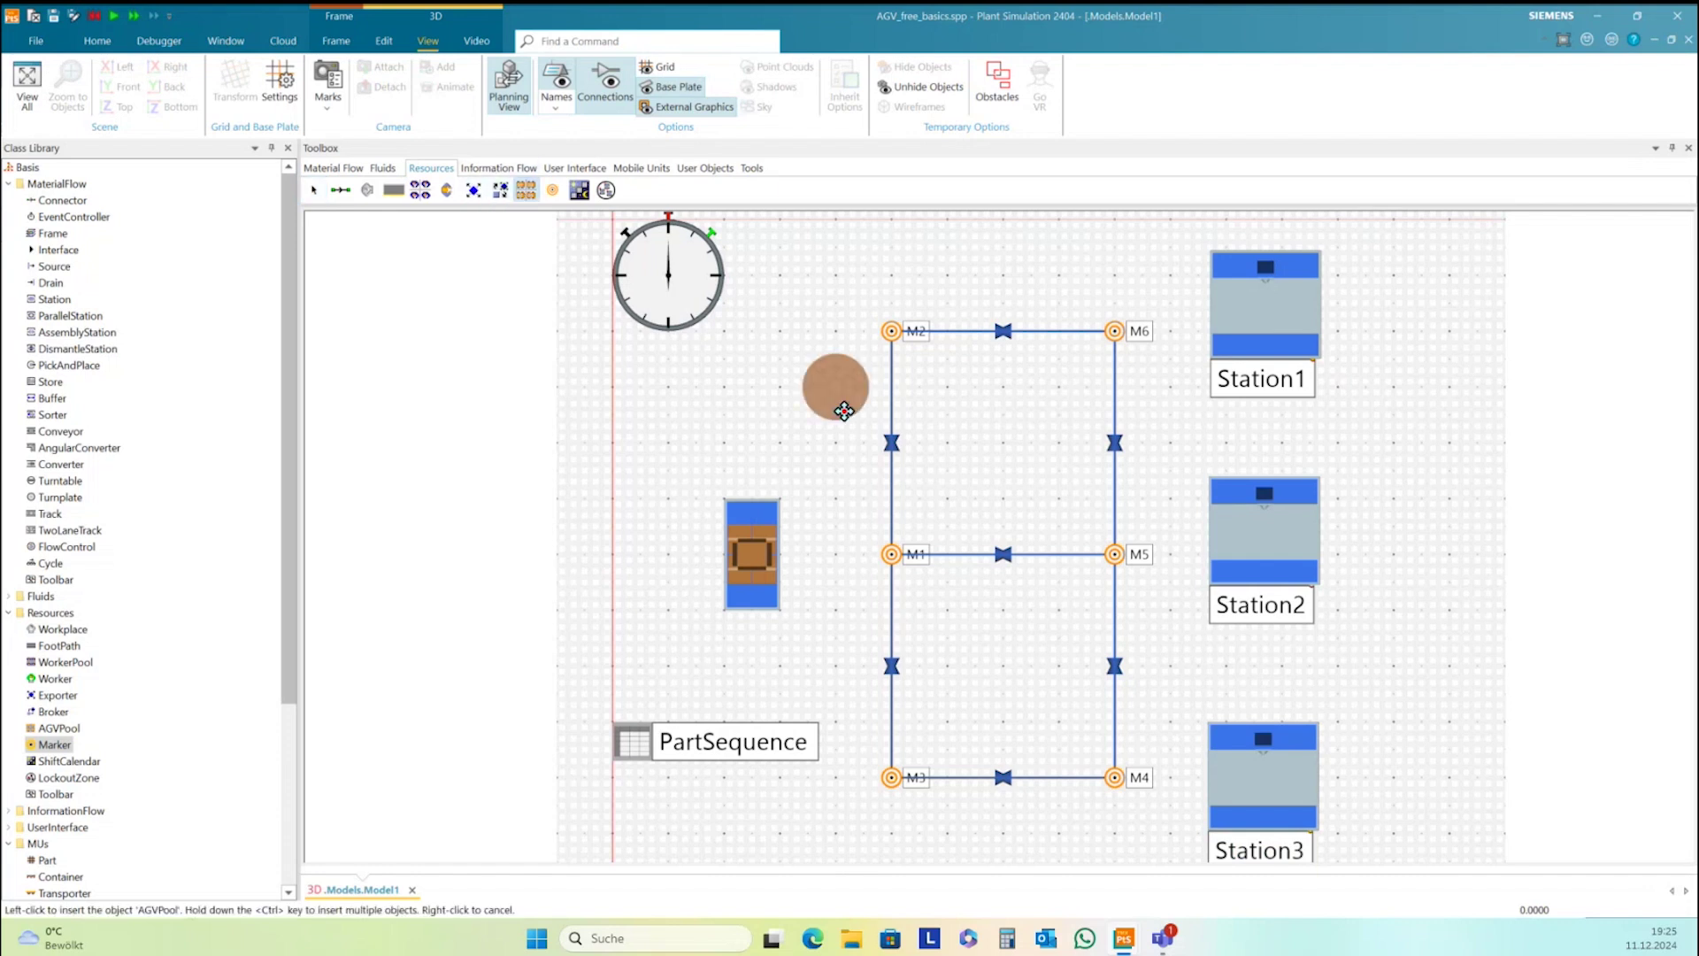
left_click(1018, 441)
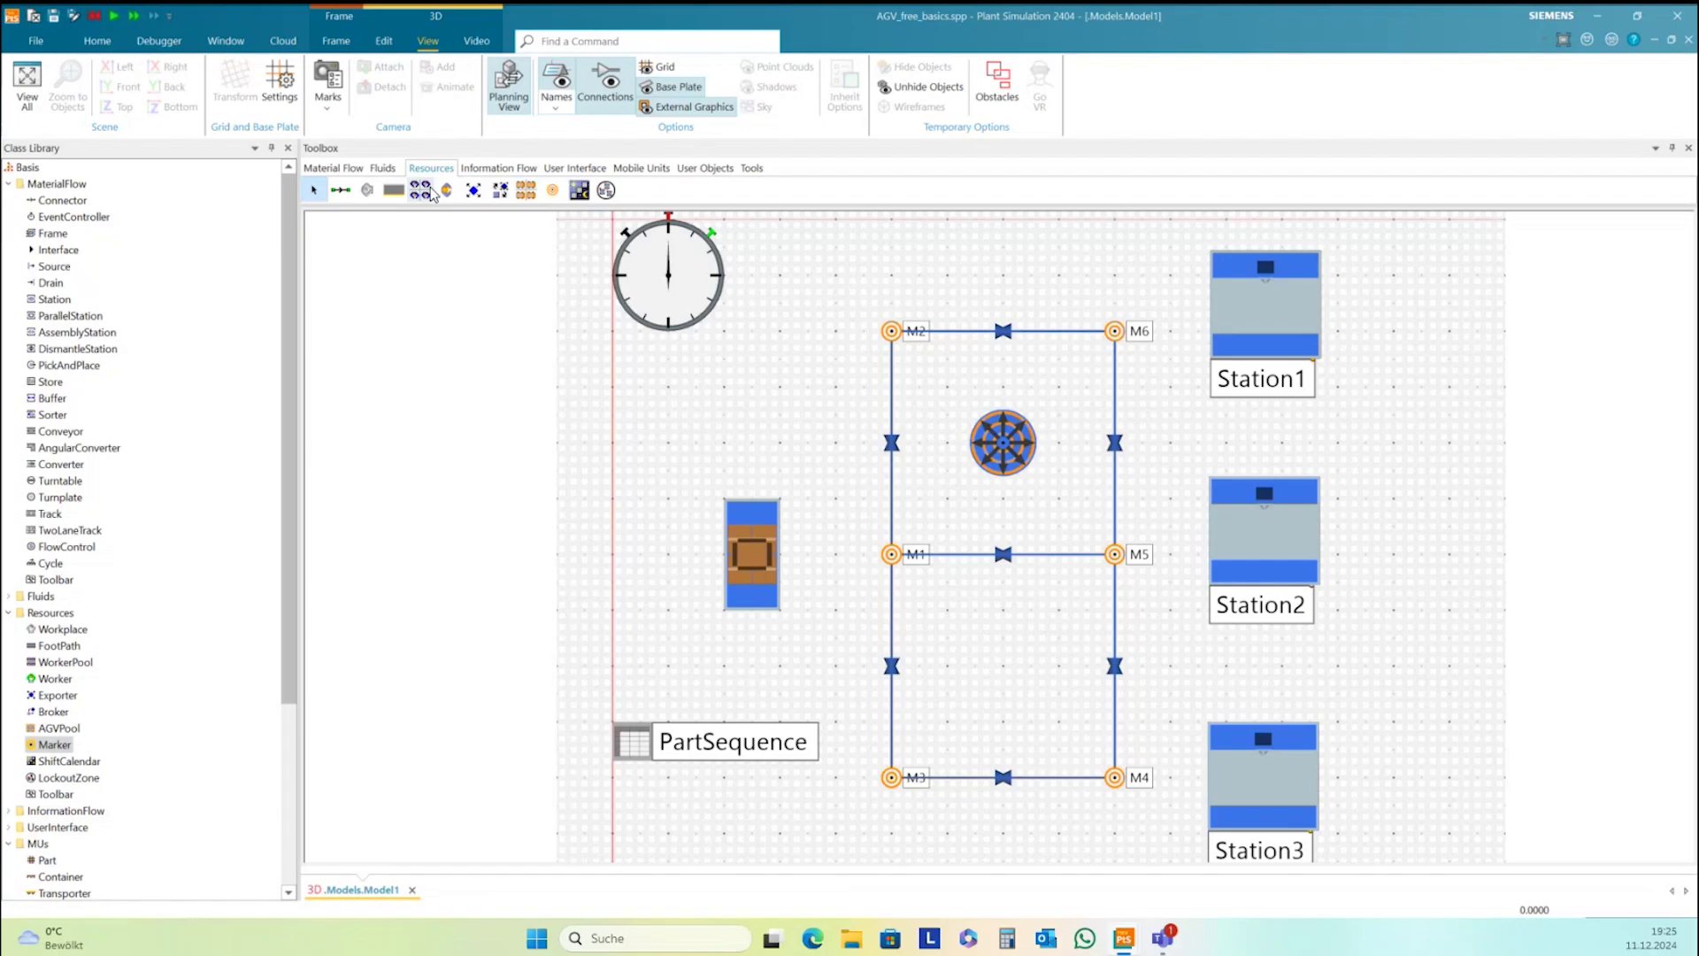
left_click(341, 190)
left_click(1003, 442)
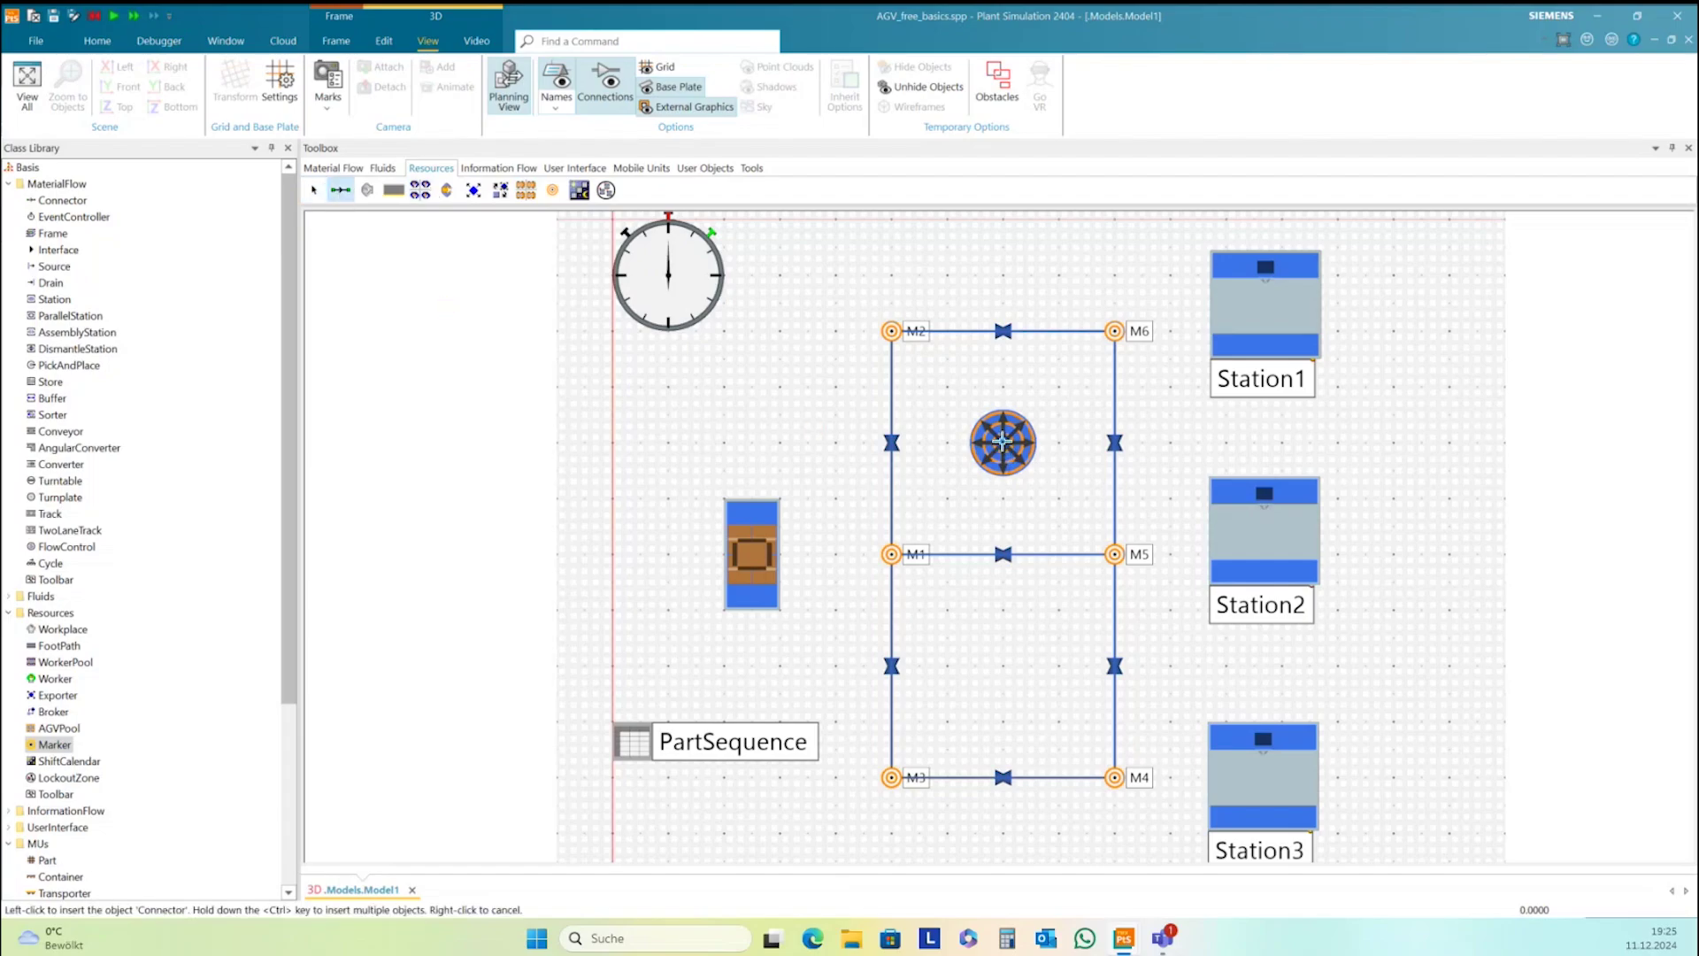
left_click(892, 554)
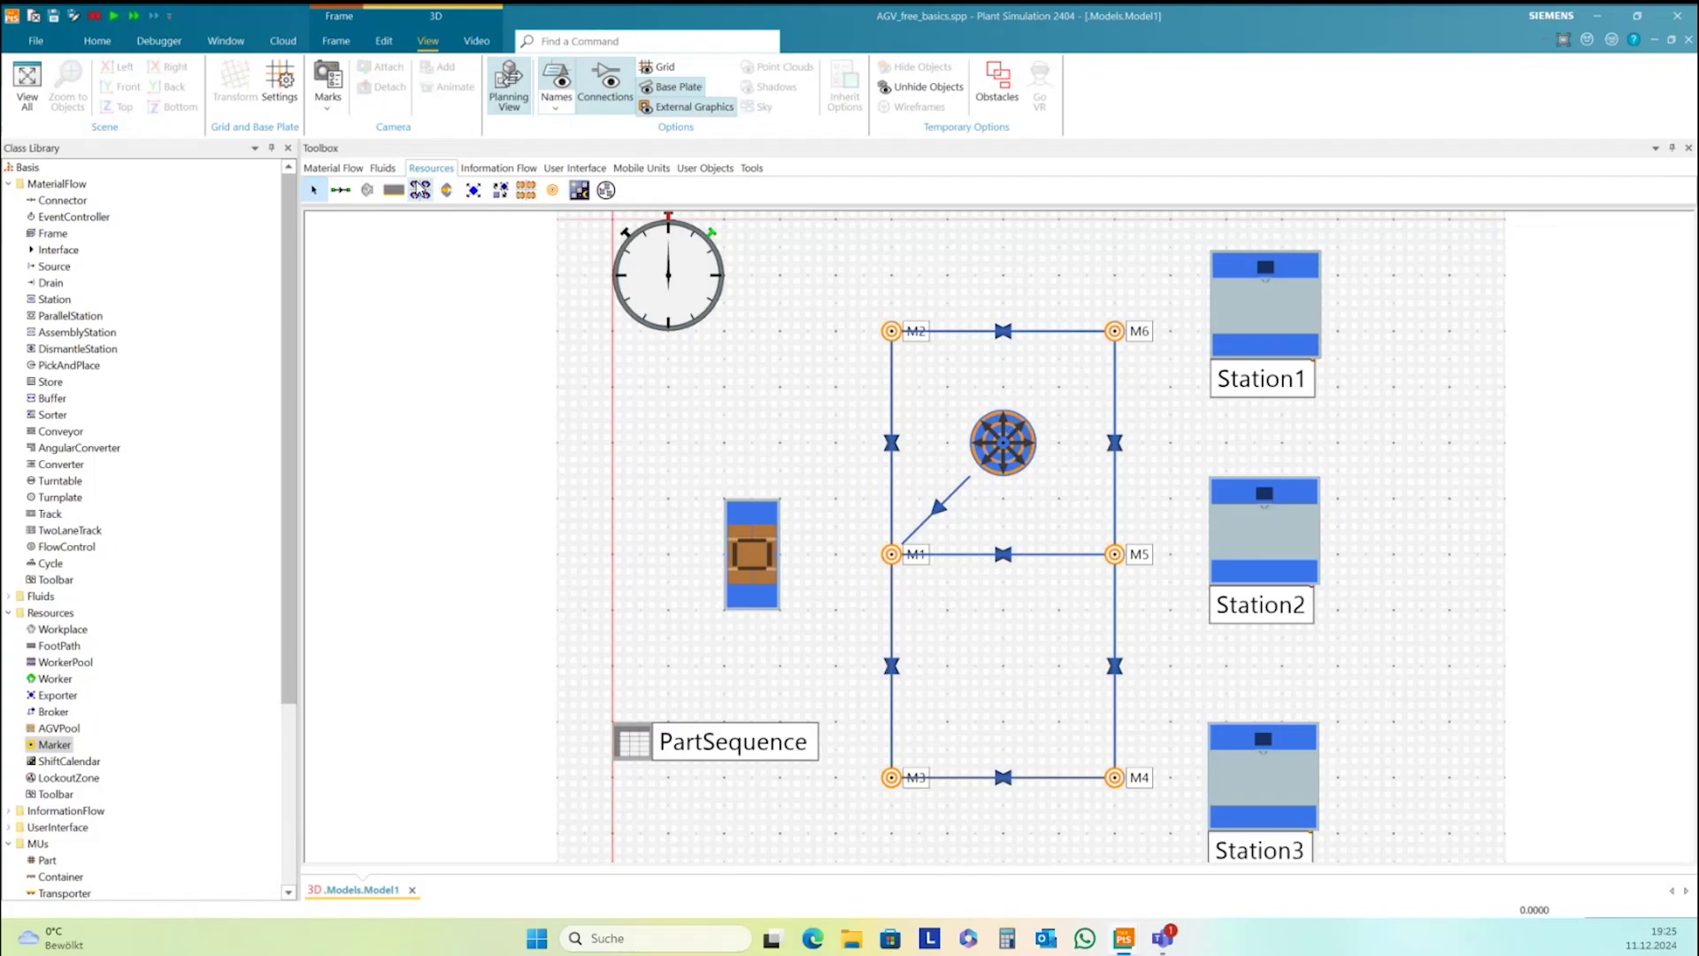
Insert a Drain beyond Station2 and connect Station1, Station2 and Station3 to it
left_click(351, 172)
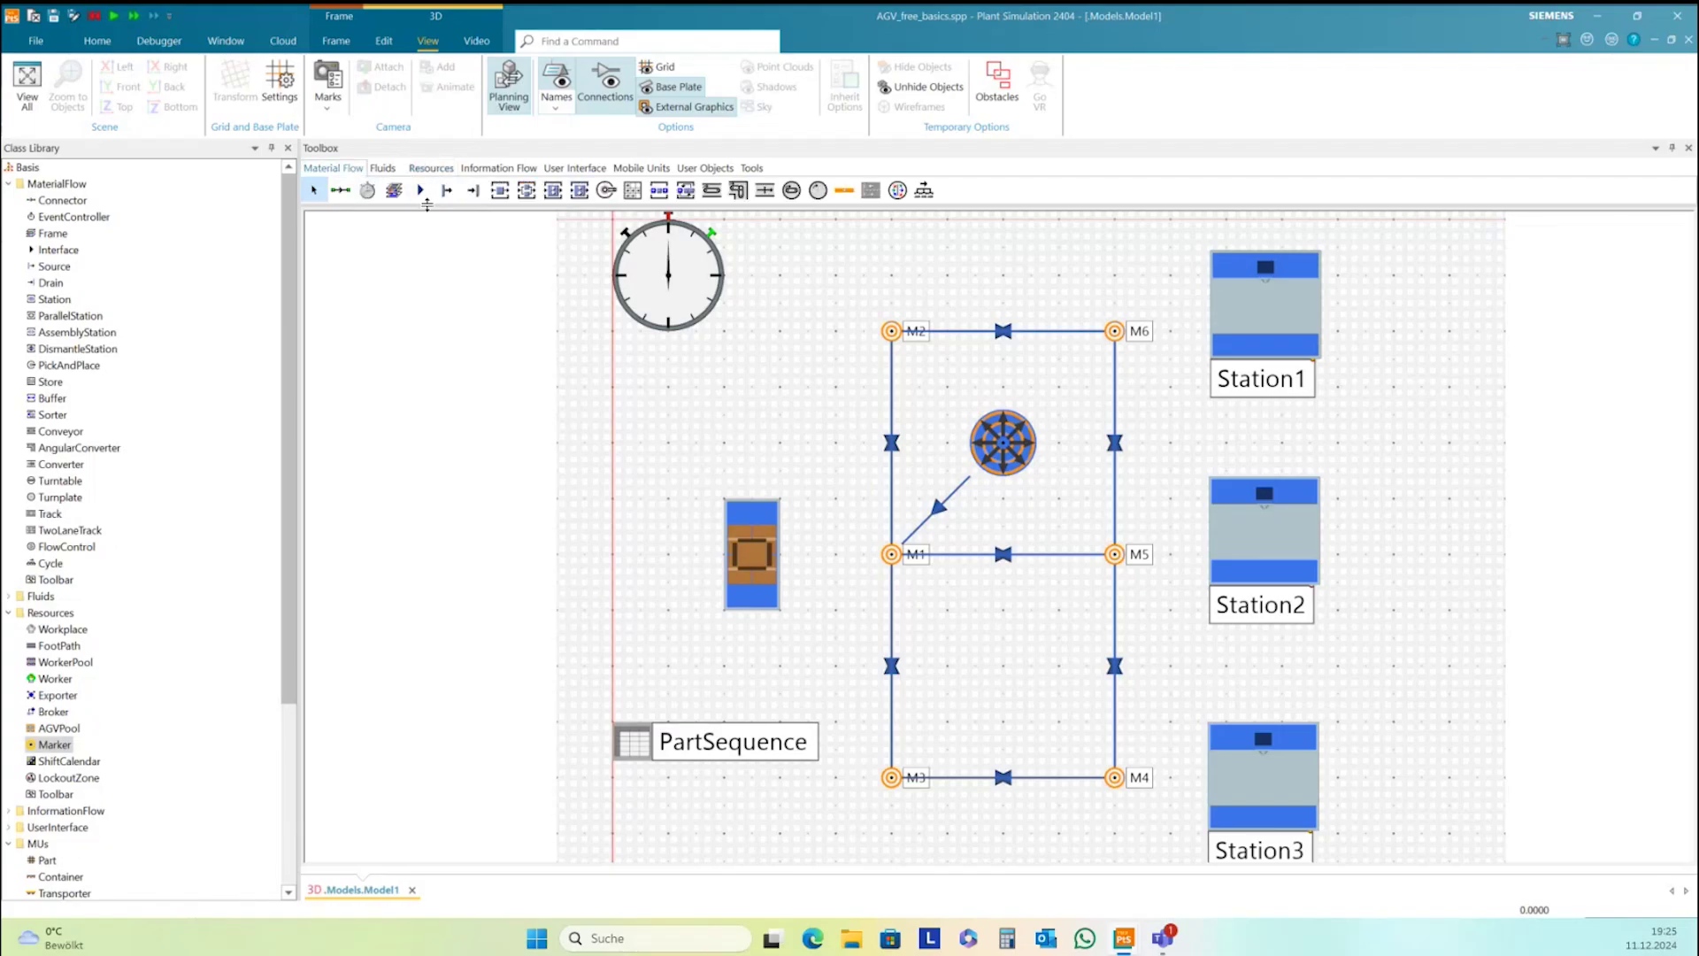
left_click_drag(484, 195, 1478, 549)
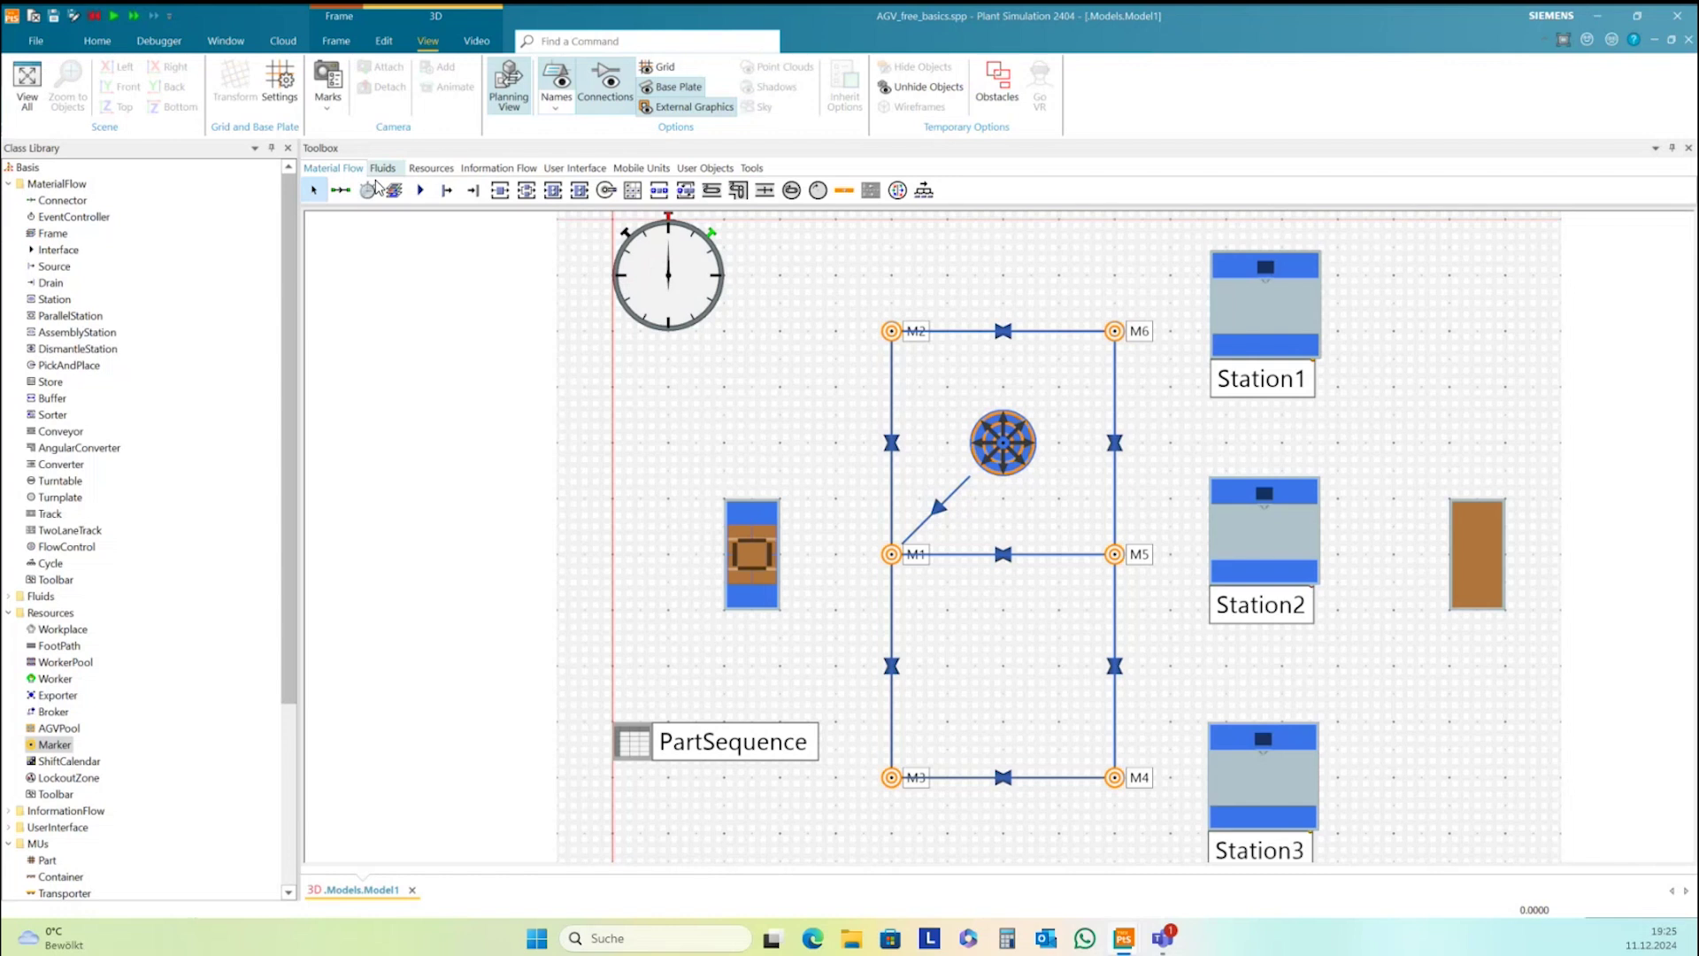
left_click(340, 190)
left_click(1297, 341)
left_click(1482, 542)
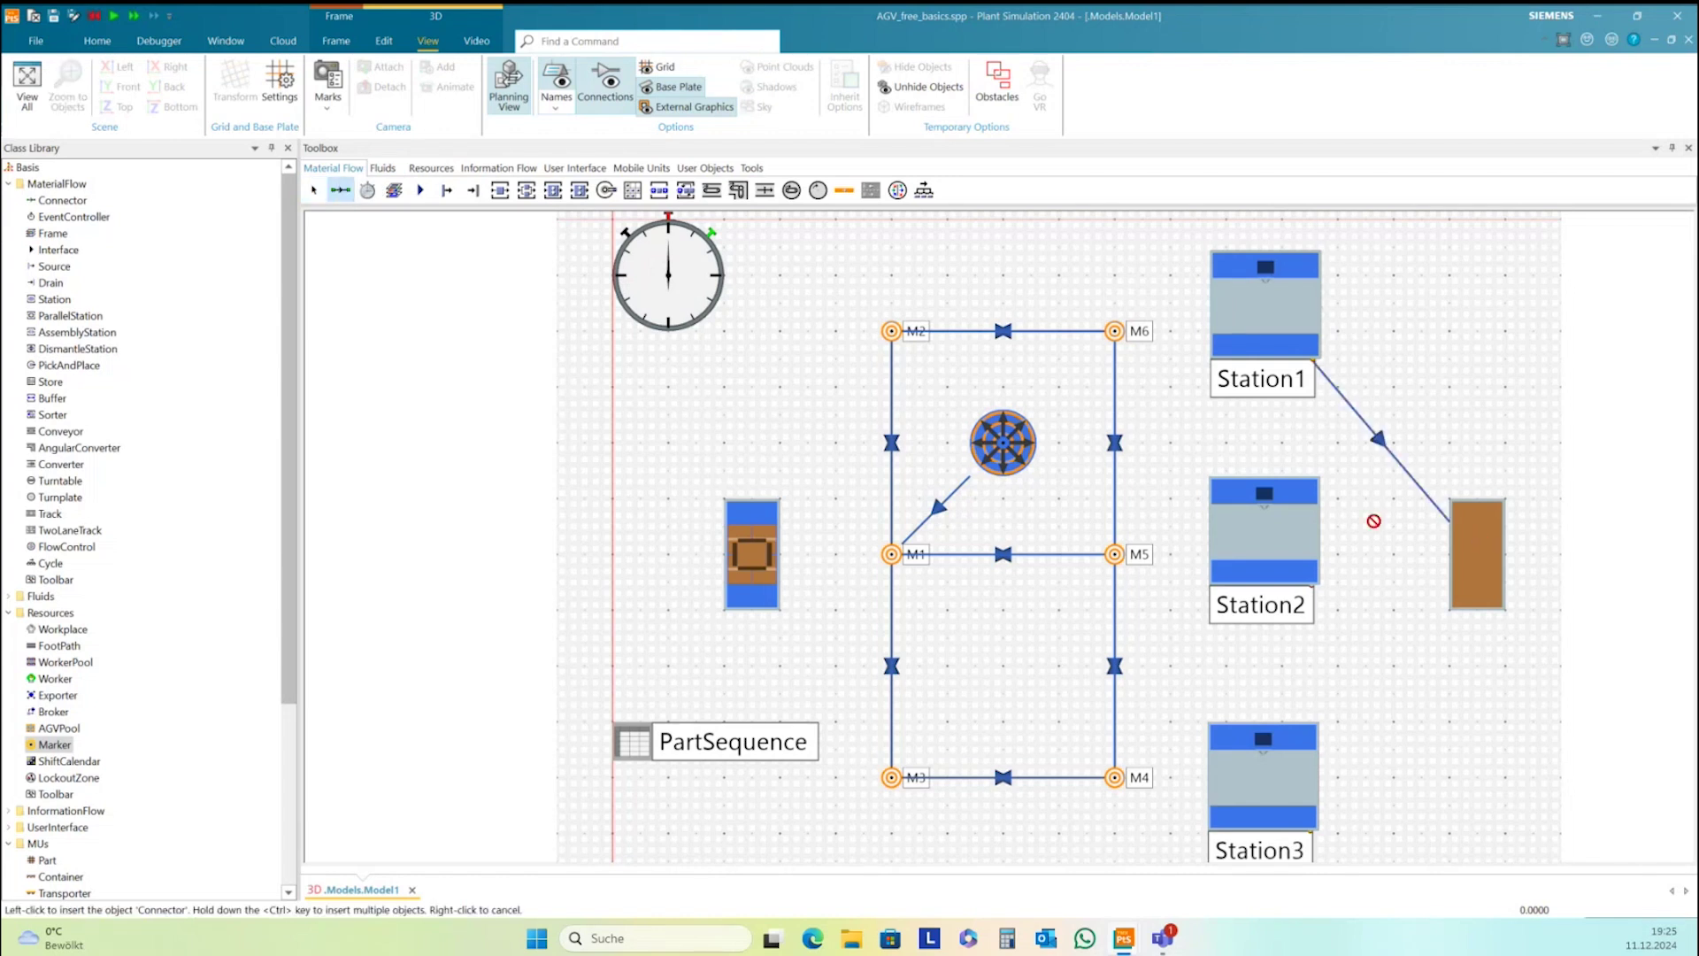
left_click(1496, 585)
left_click(1487, 573)
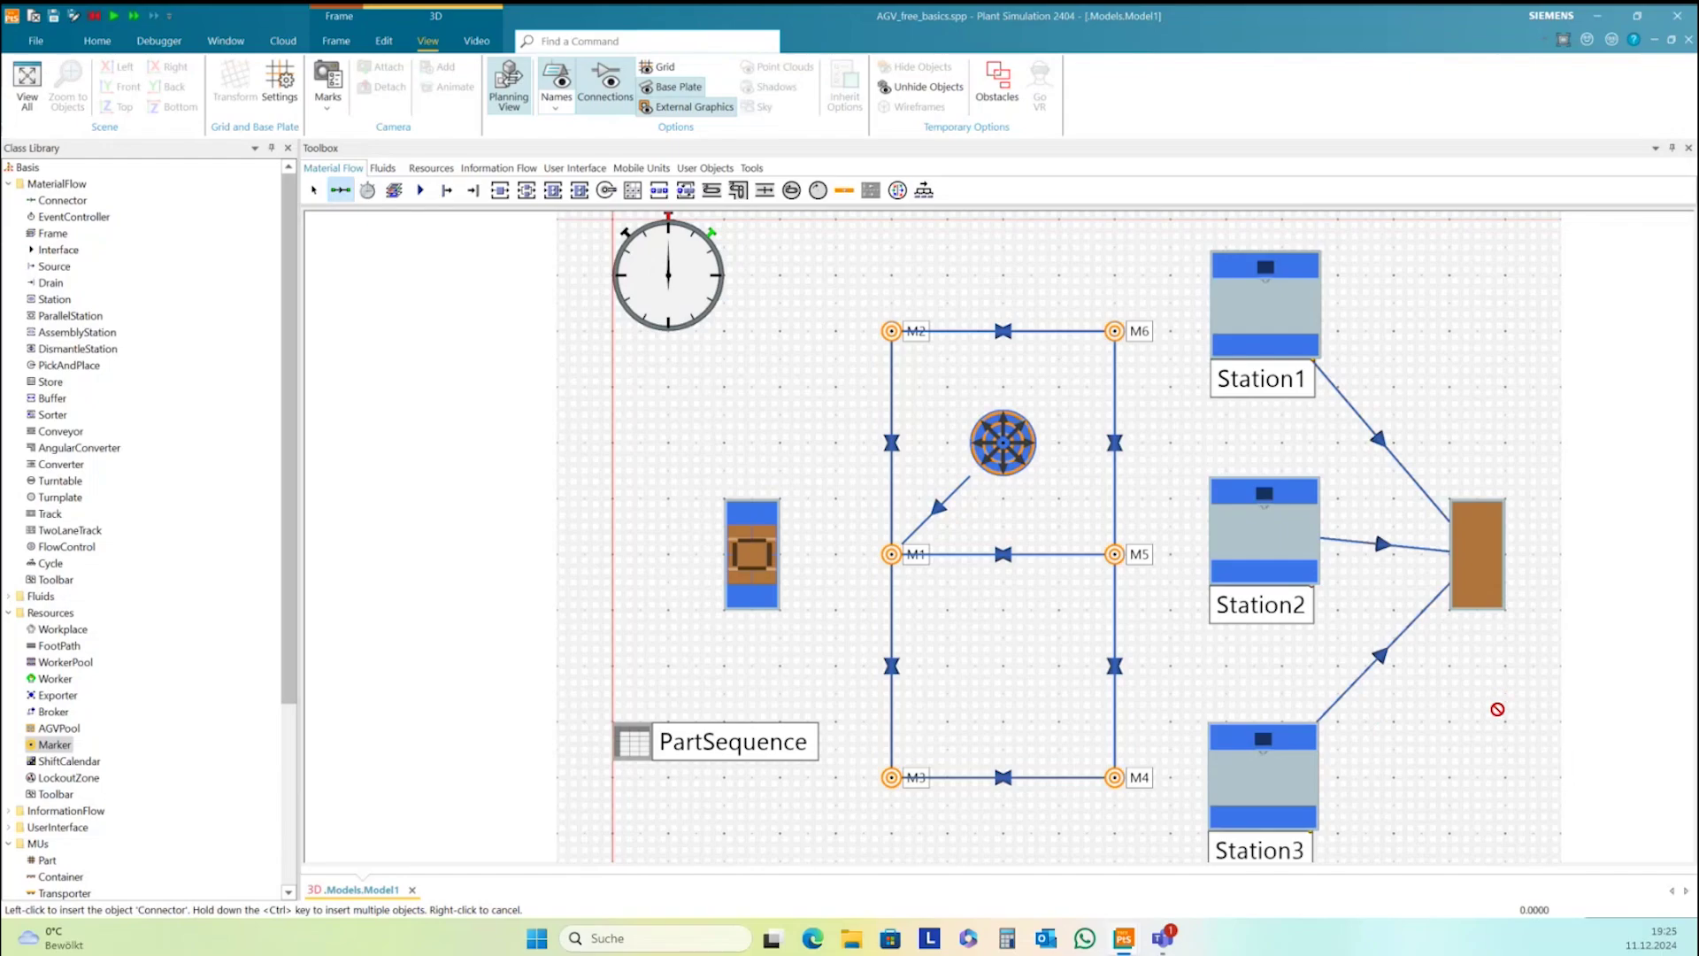
right_click(1498, 709)
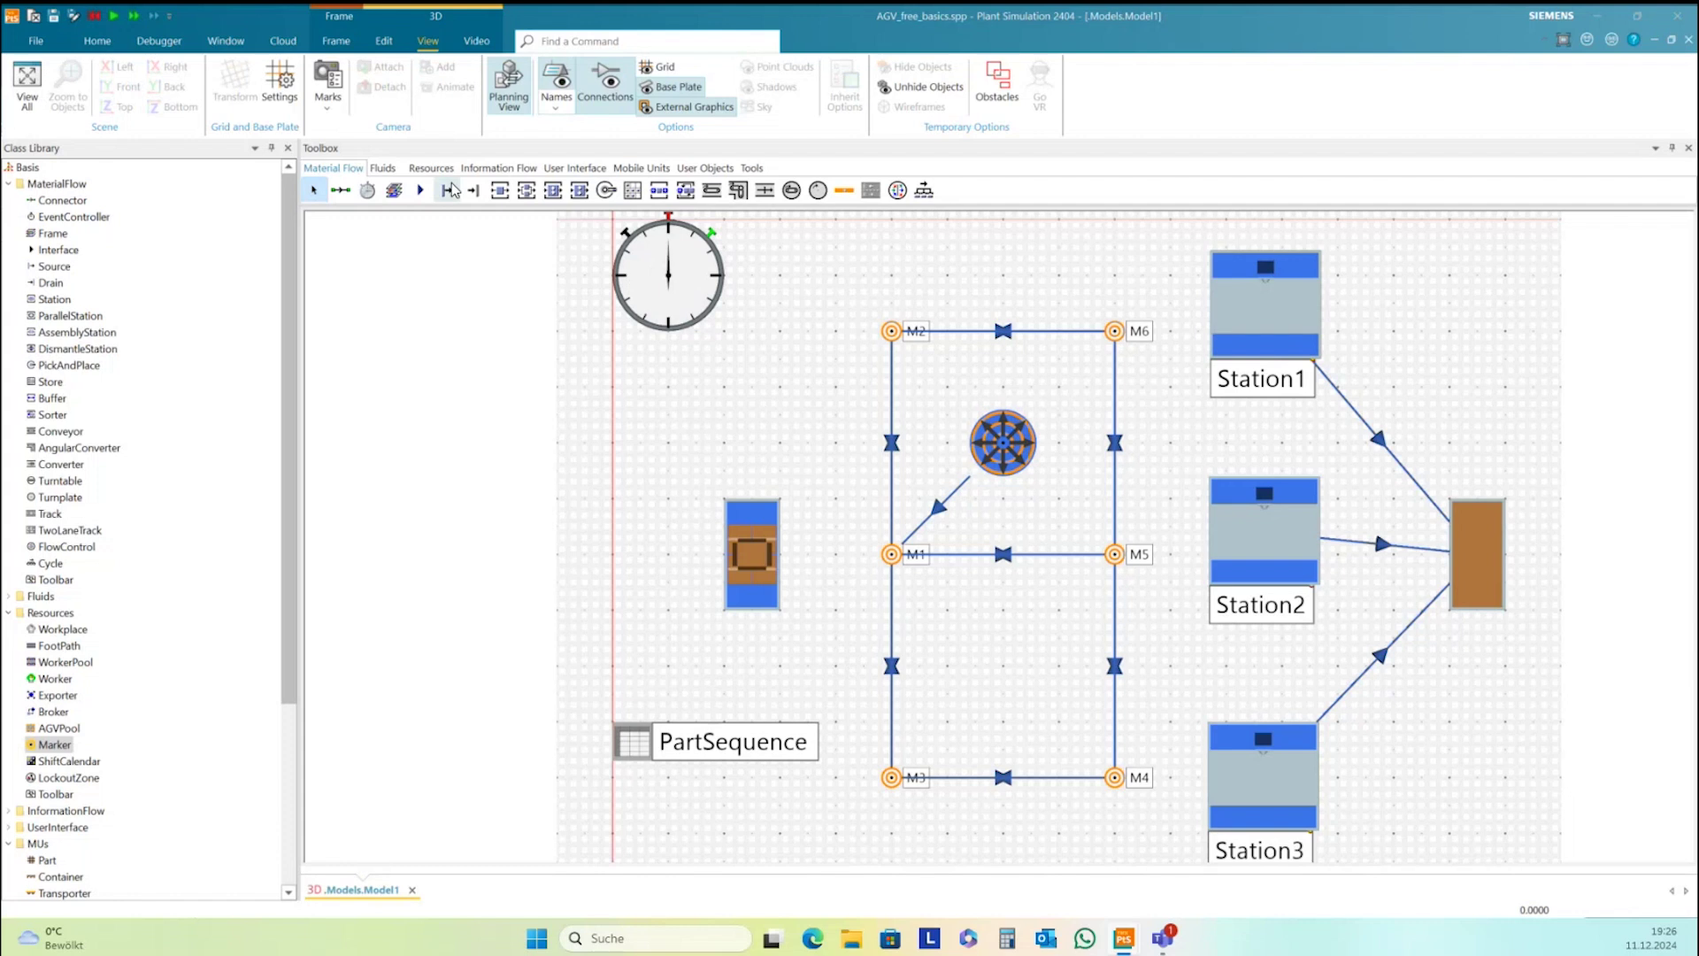
left_click(500, 191)
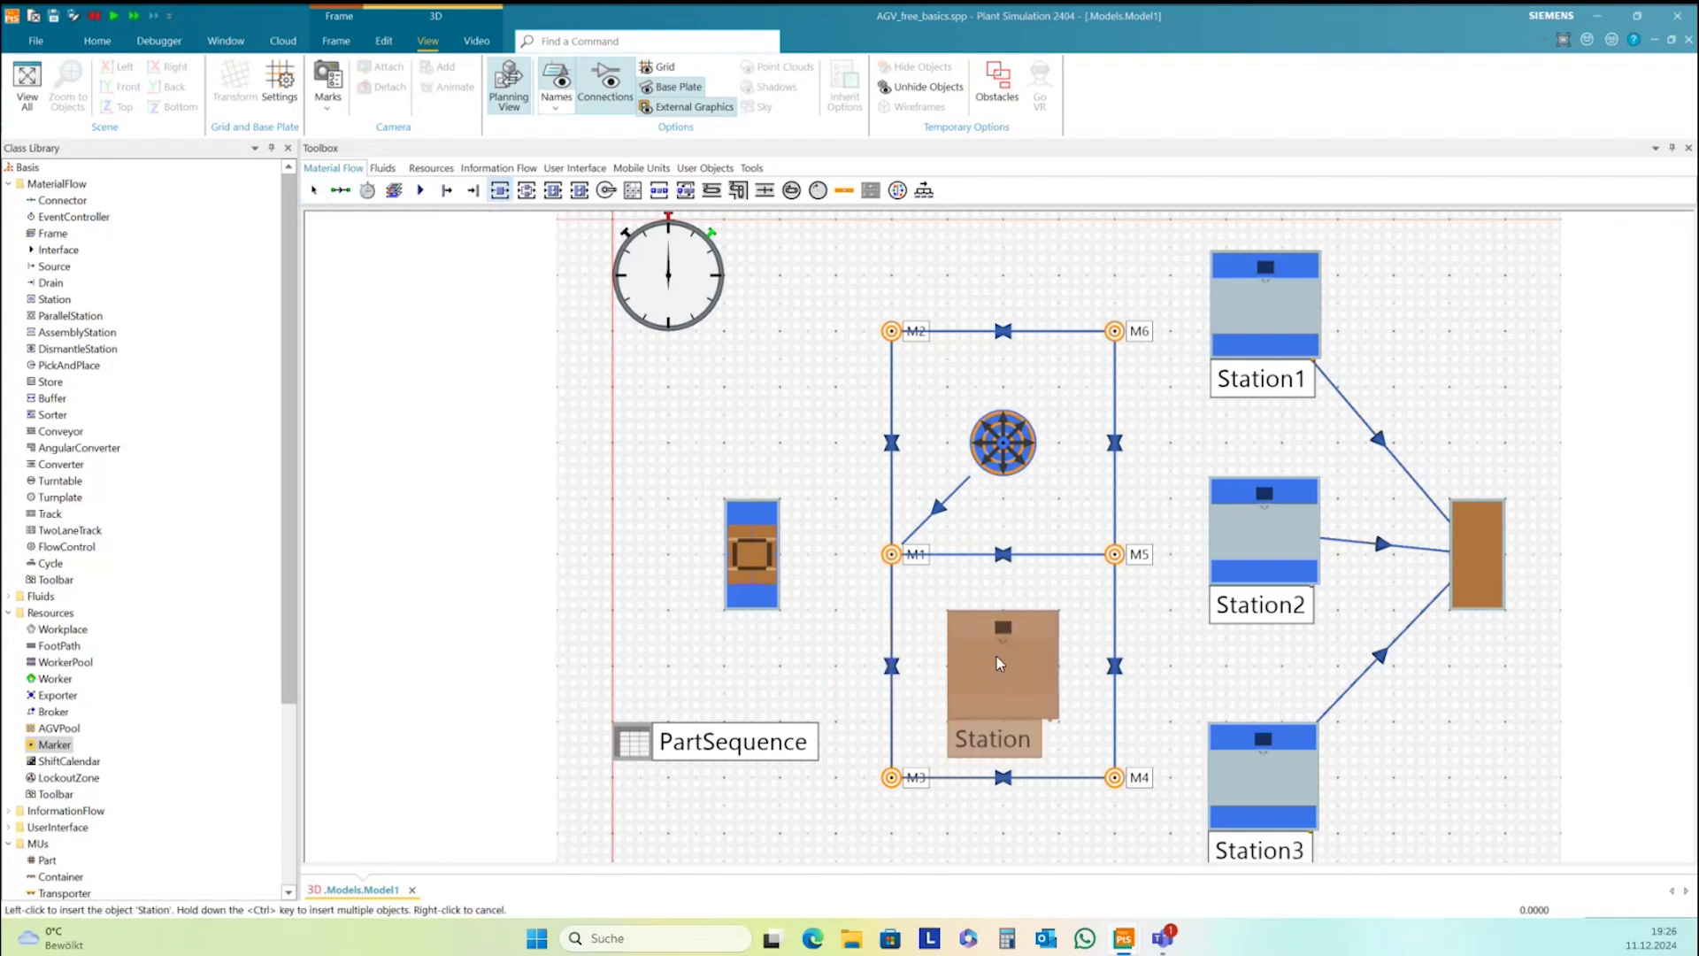
left_click(997, 664)
left_click(1032, 819)
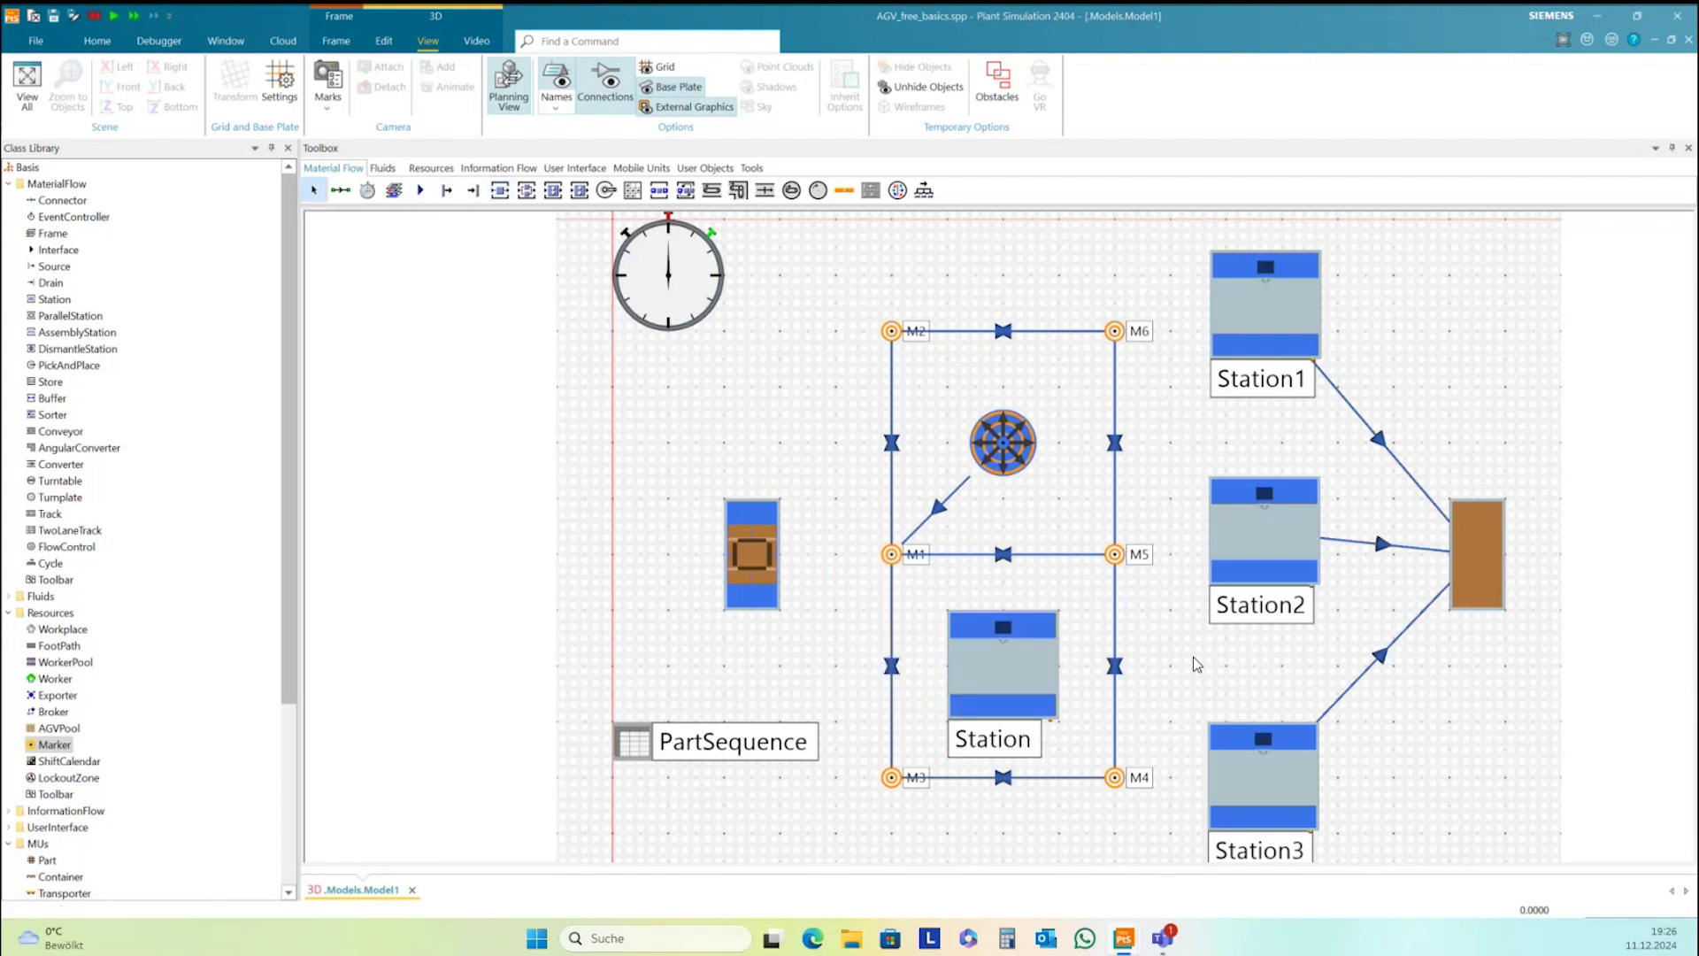
left_click(1010, 670)
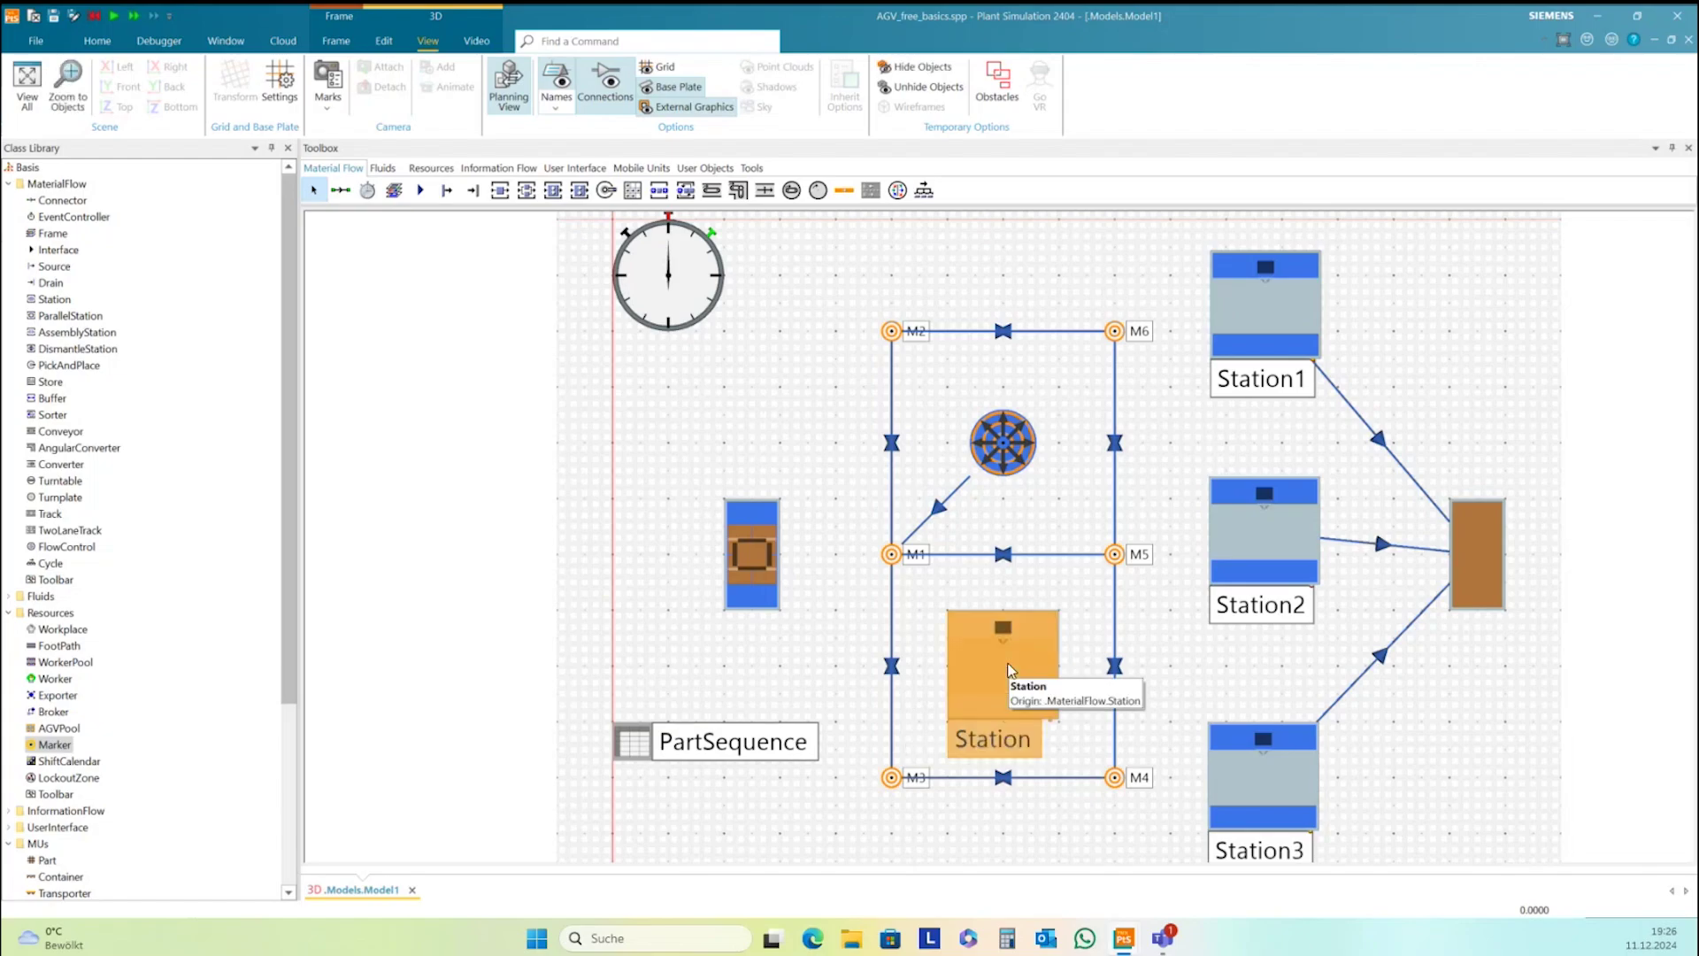
key("Delete")
key("Return")
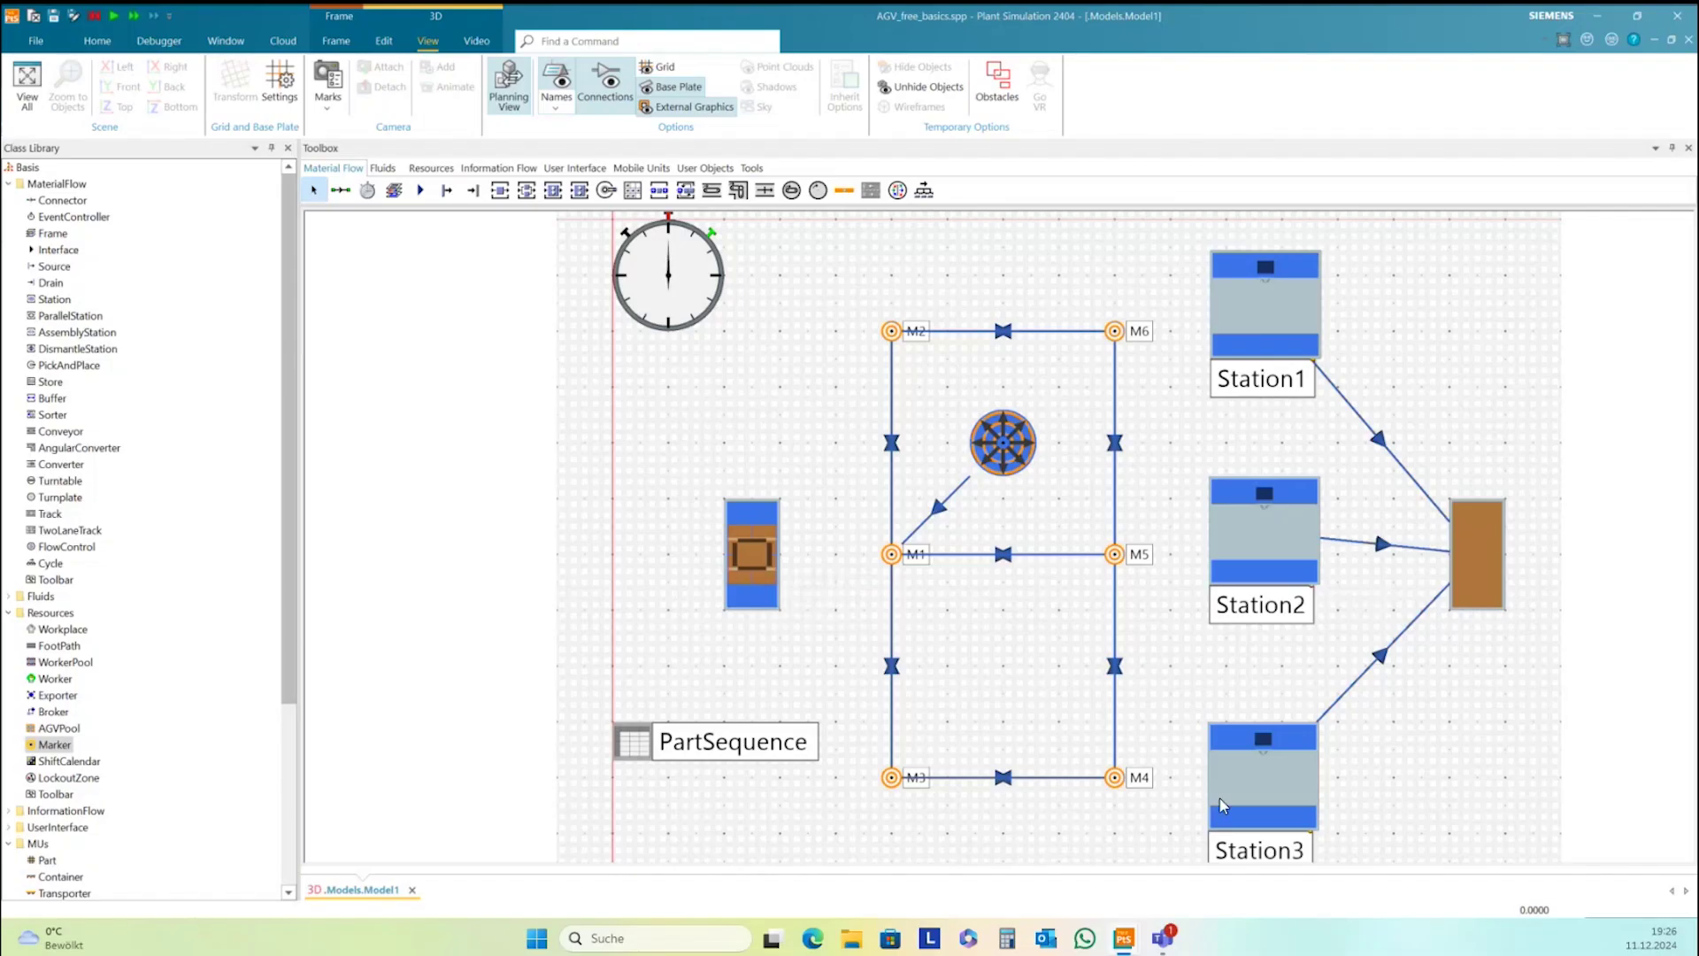
Move the Source closer to marker M1, and shift the EventController and the PartSequence table farther away from the markers
left_click_drag(295, 630, 294, 816)
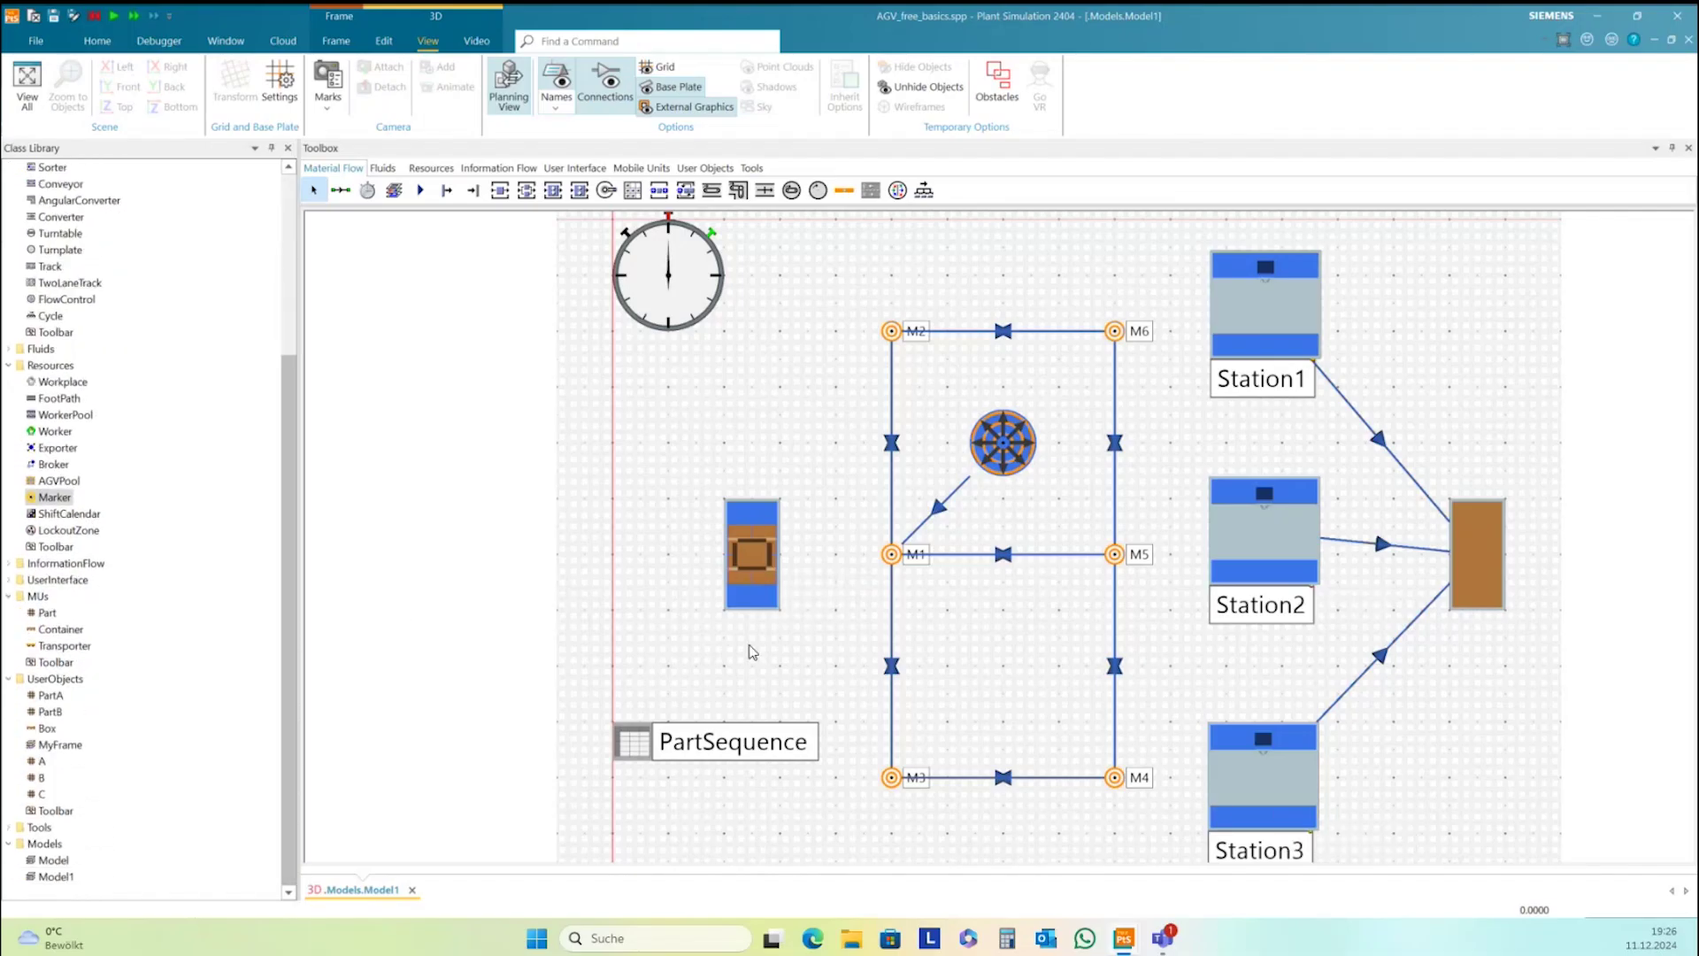
left_click_drag(746, 563, 801, 564)
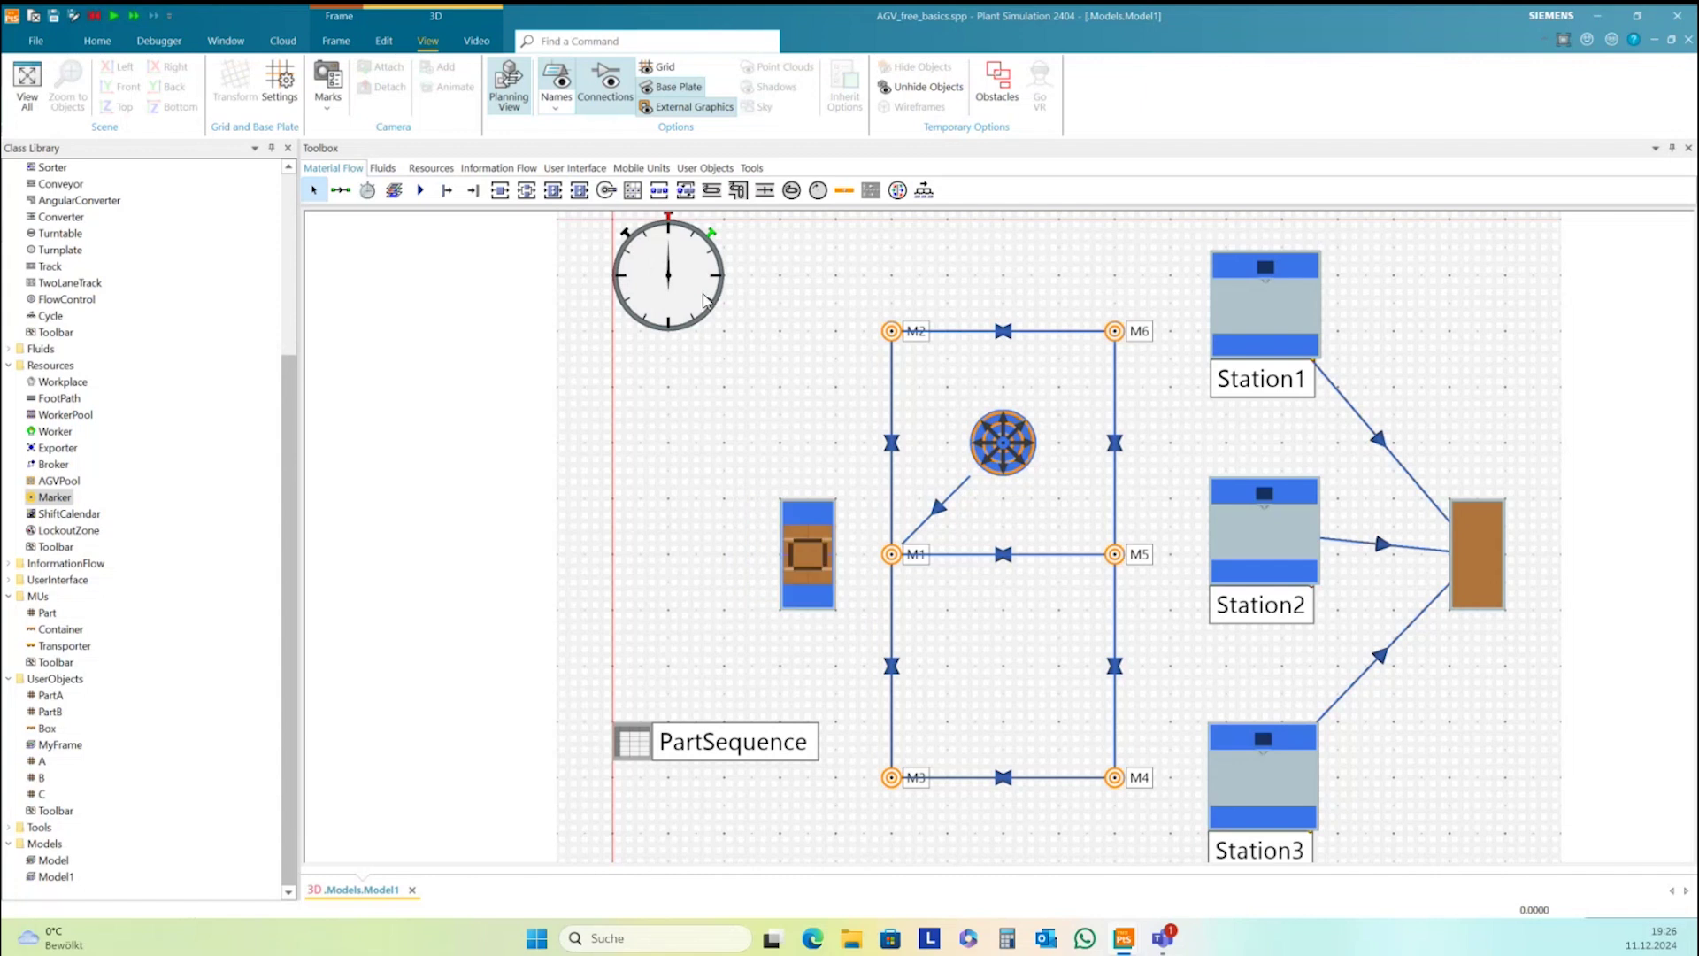
left_click_drag(695, 294, 527, 295)
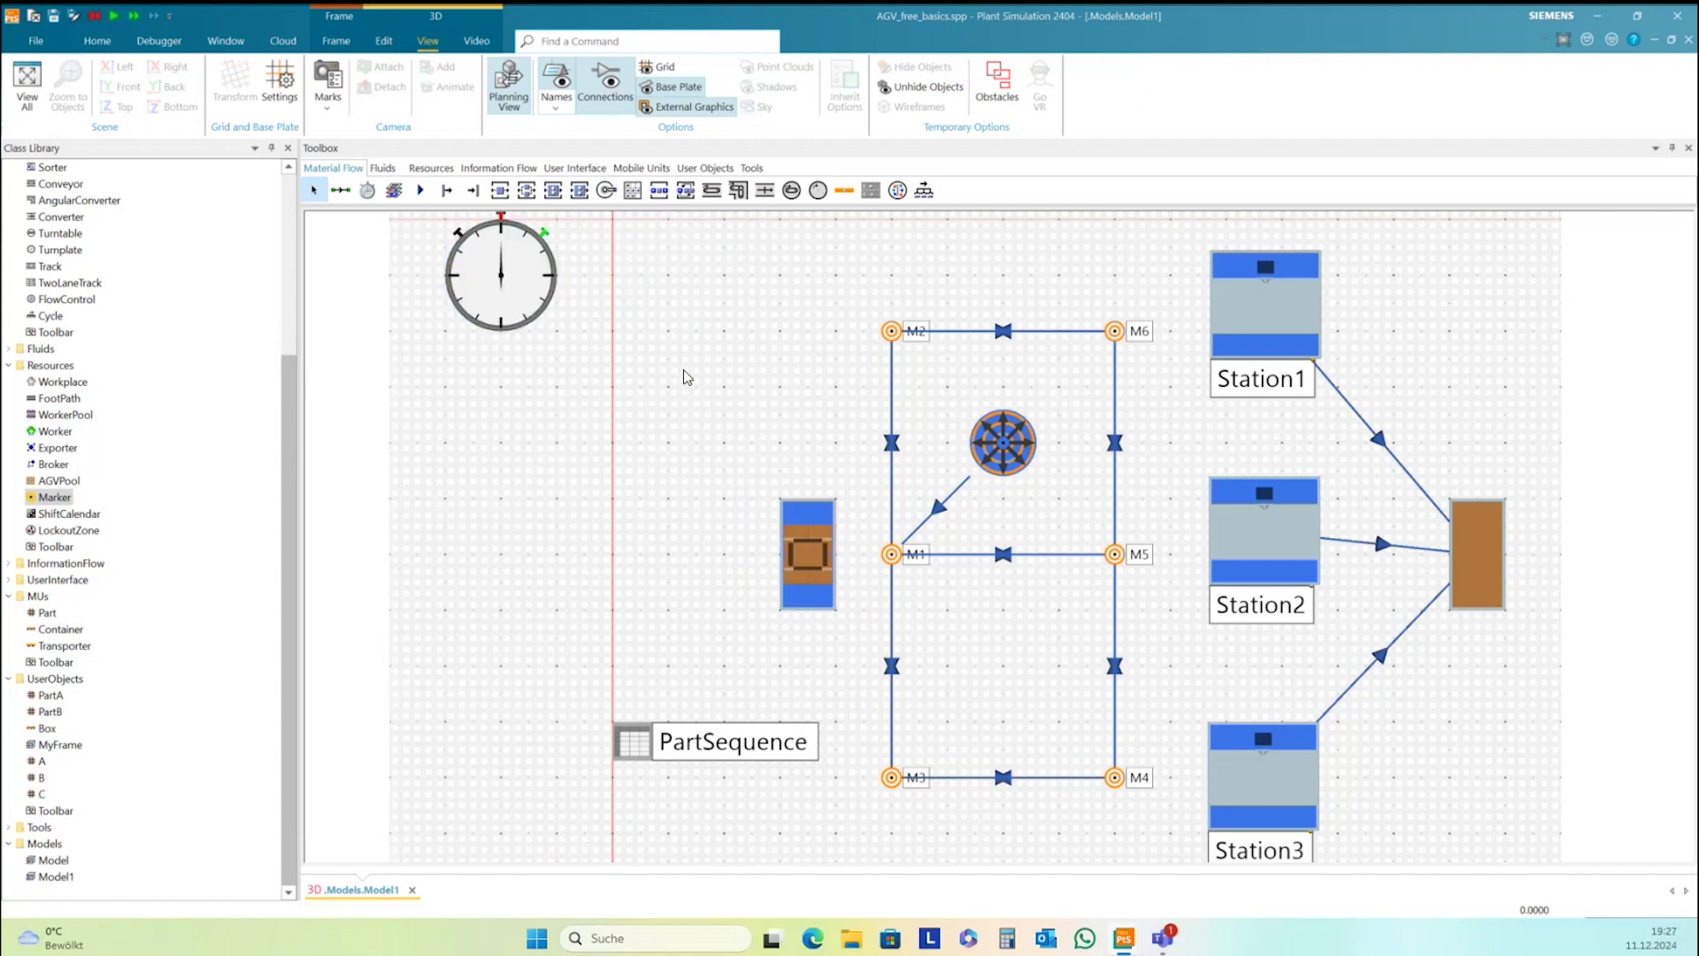
left_click_drag(639, 733, 582, 731)
left_click(627, 662)
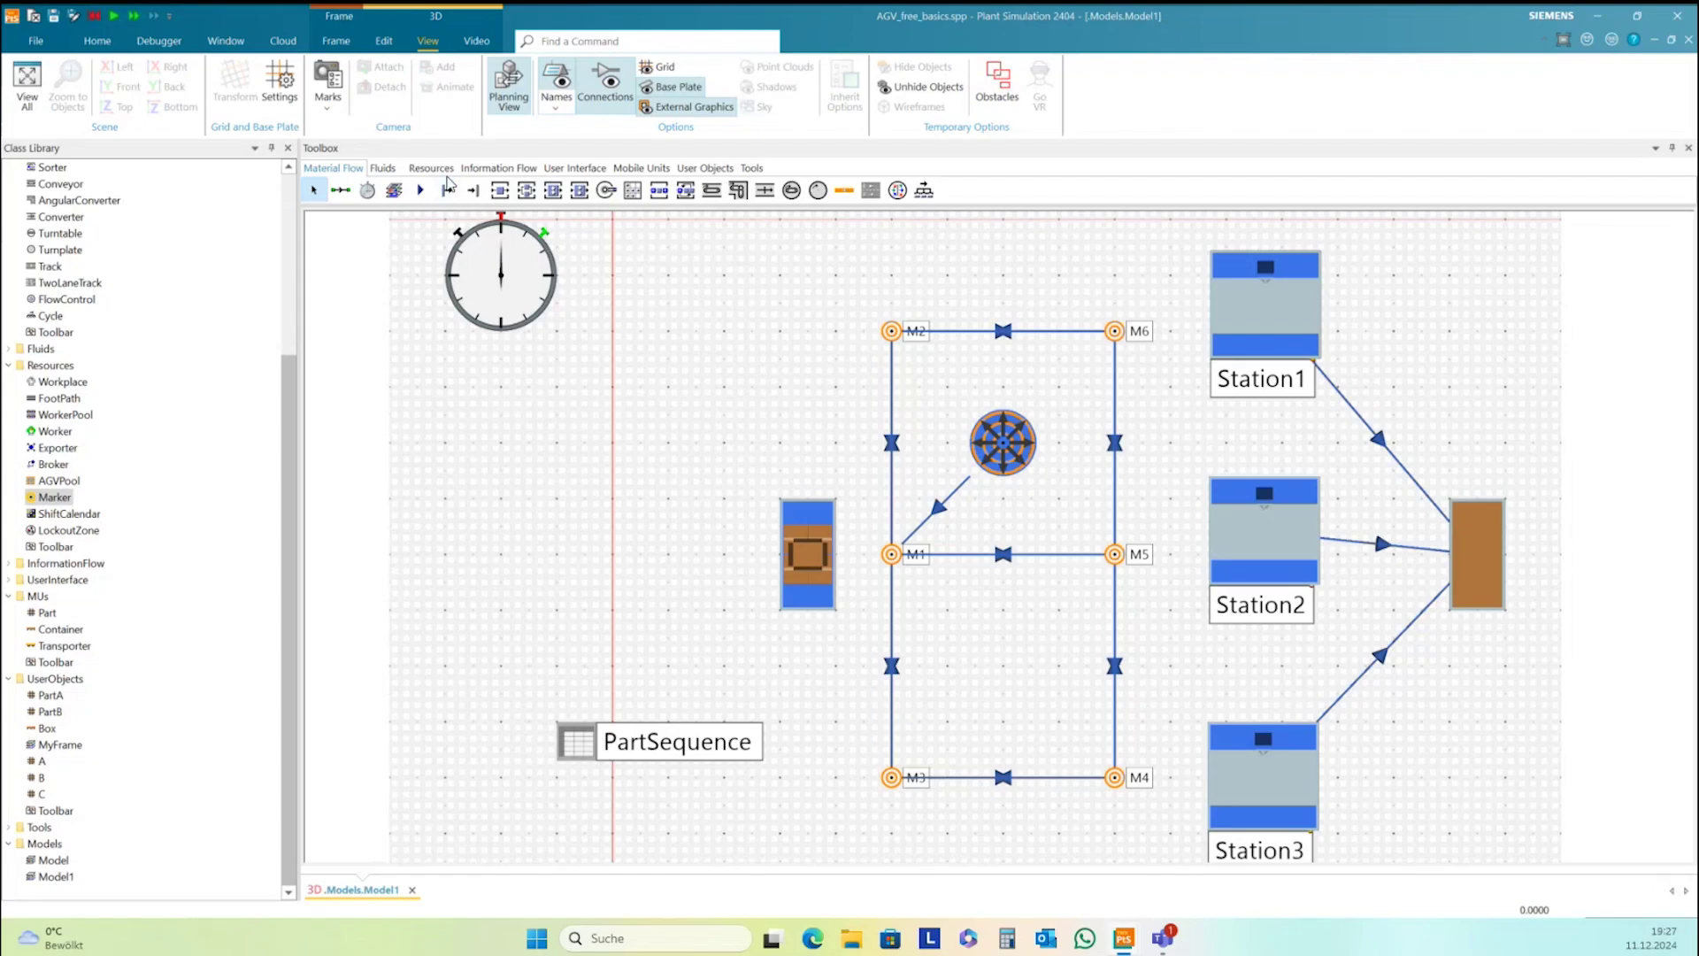
Insert a Method above the Source, between the EventController and marker M2, and rename it AGV_control
left_click(498, 168)
left_click(341, 189)
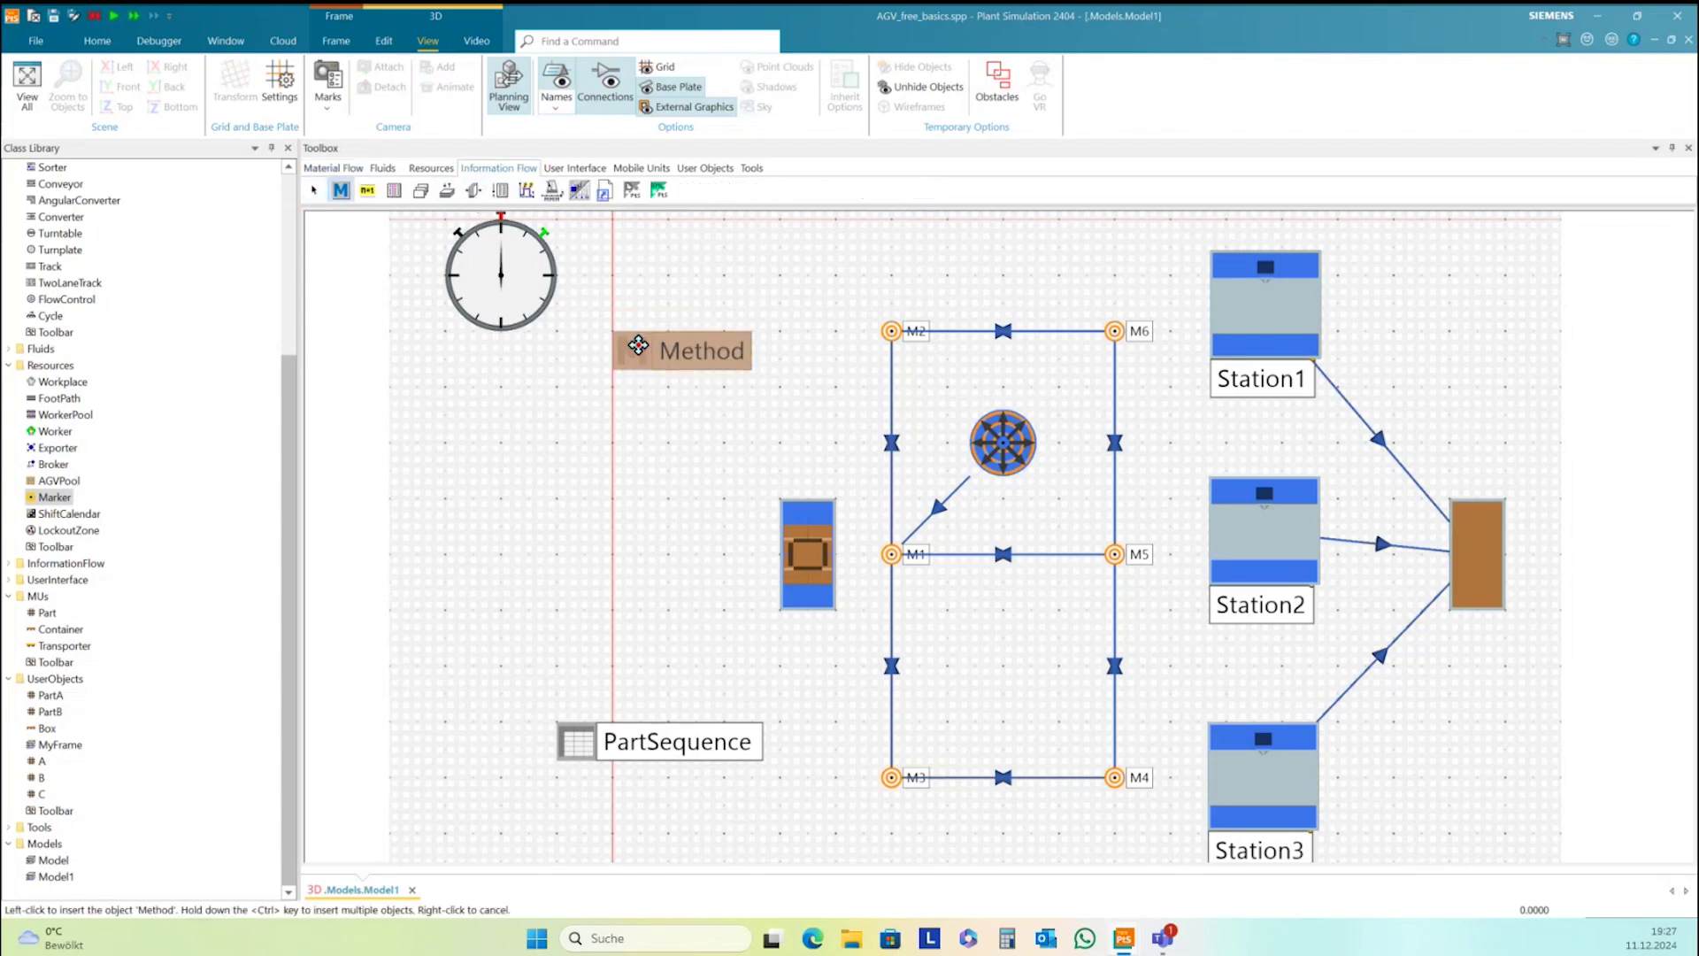
left_click(623, 384)
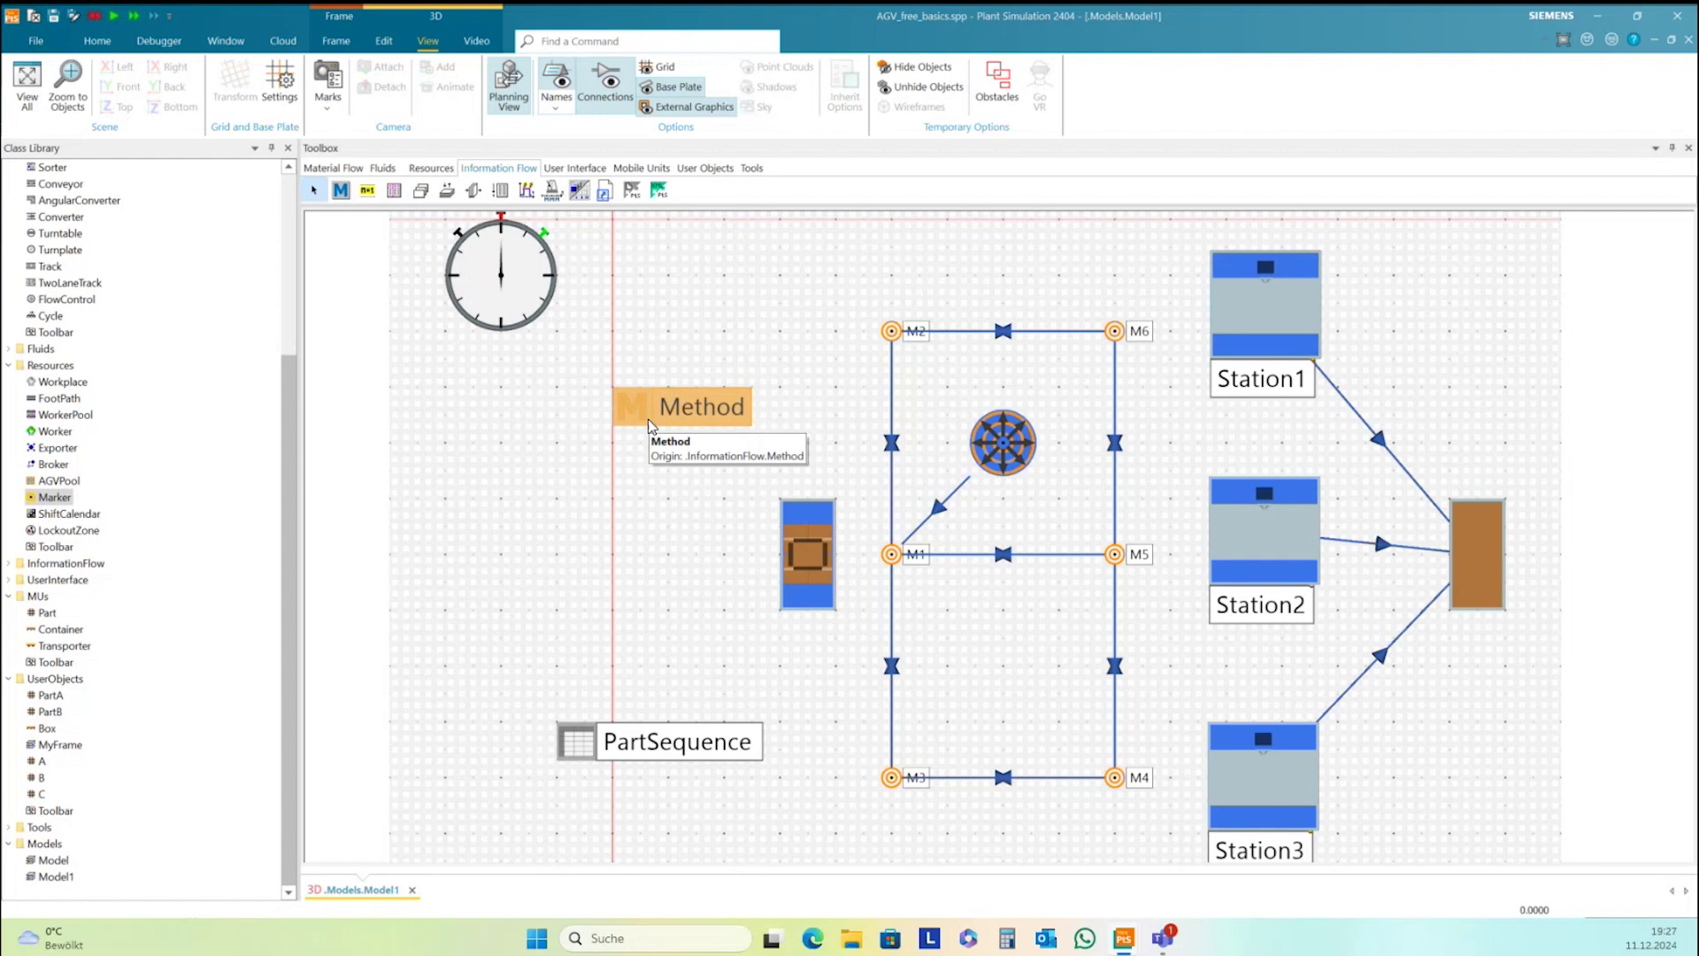
right_click(649, 424)
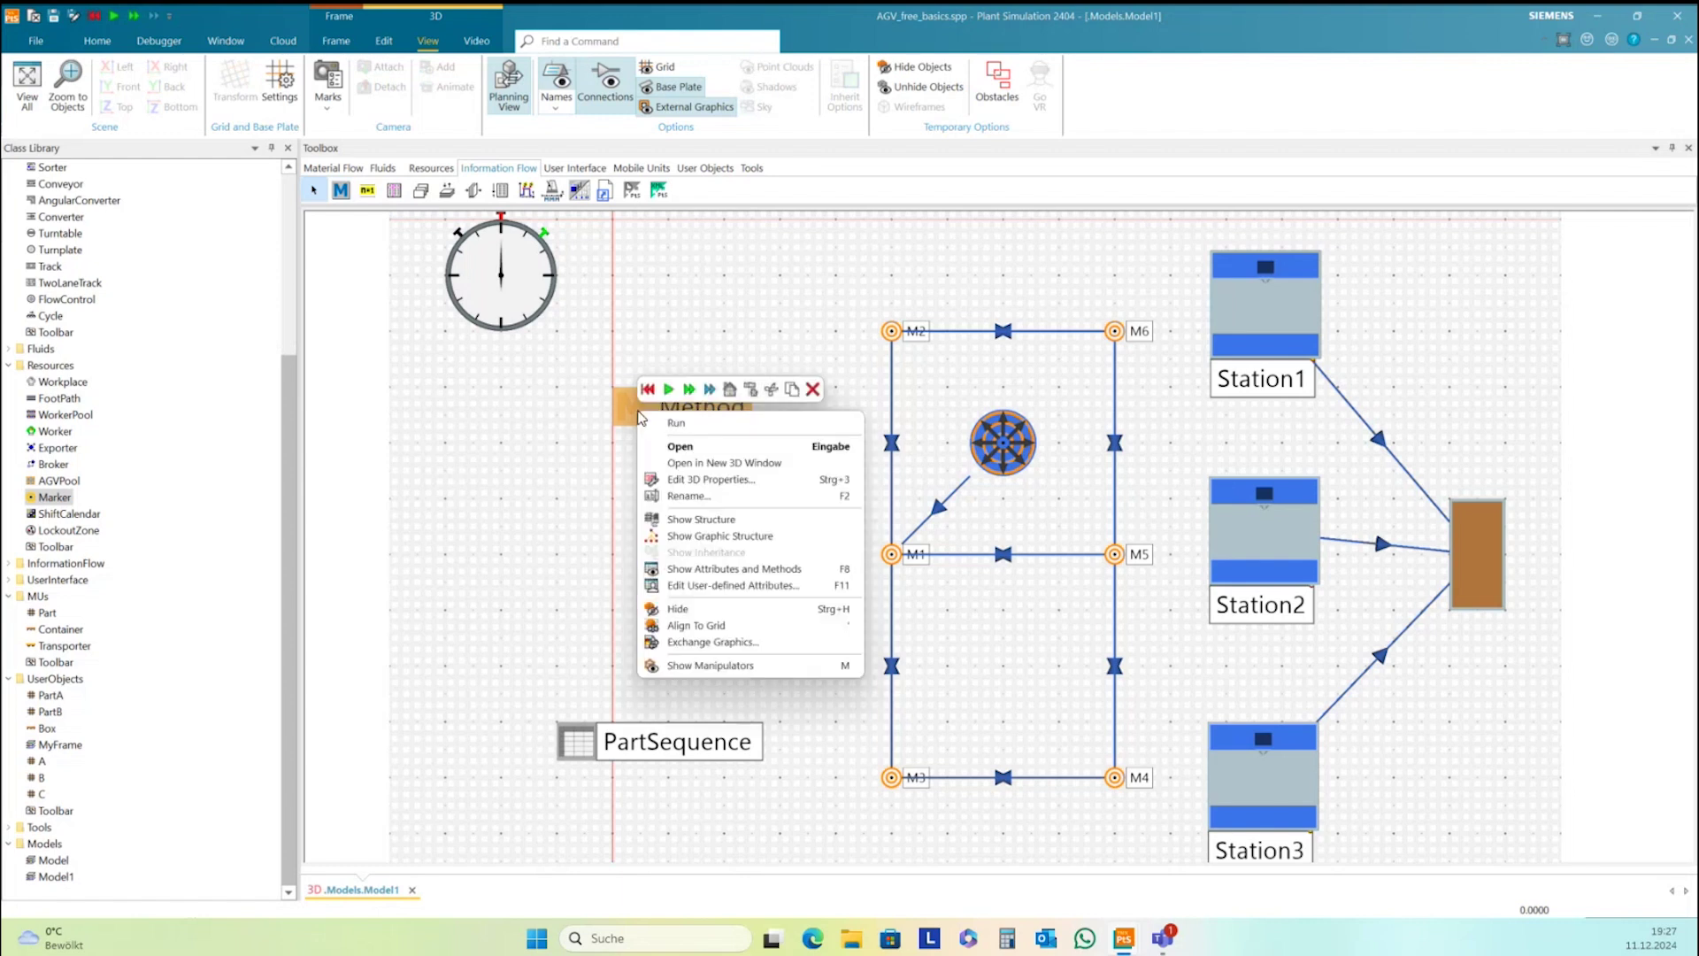
left_click(689, 497)
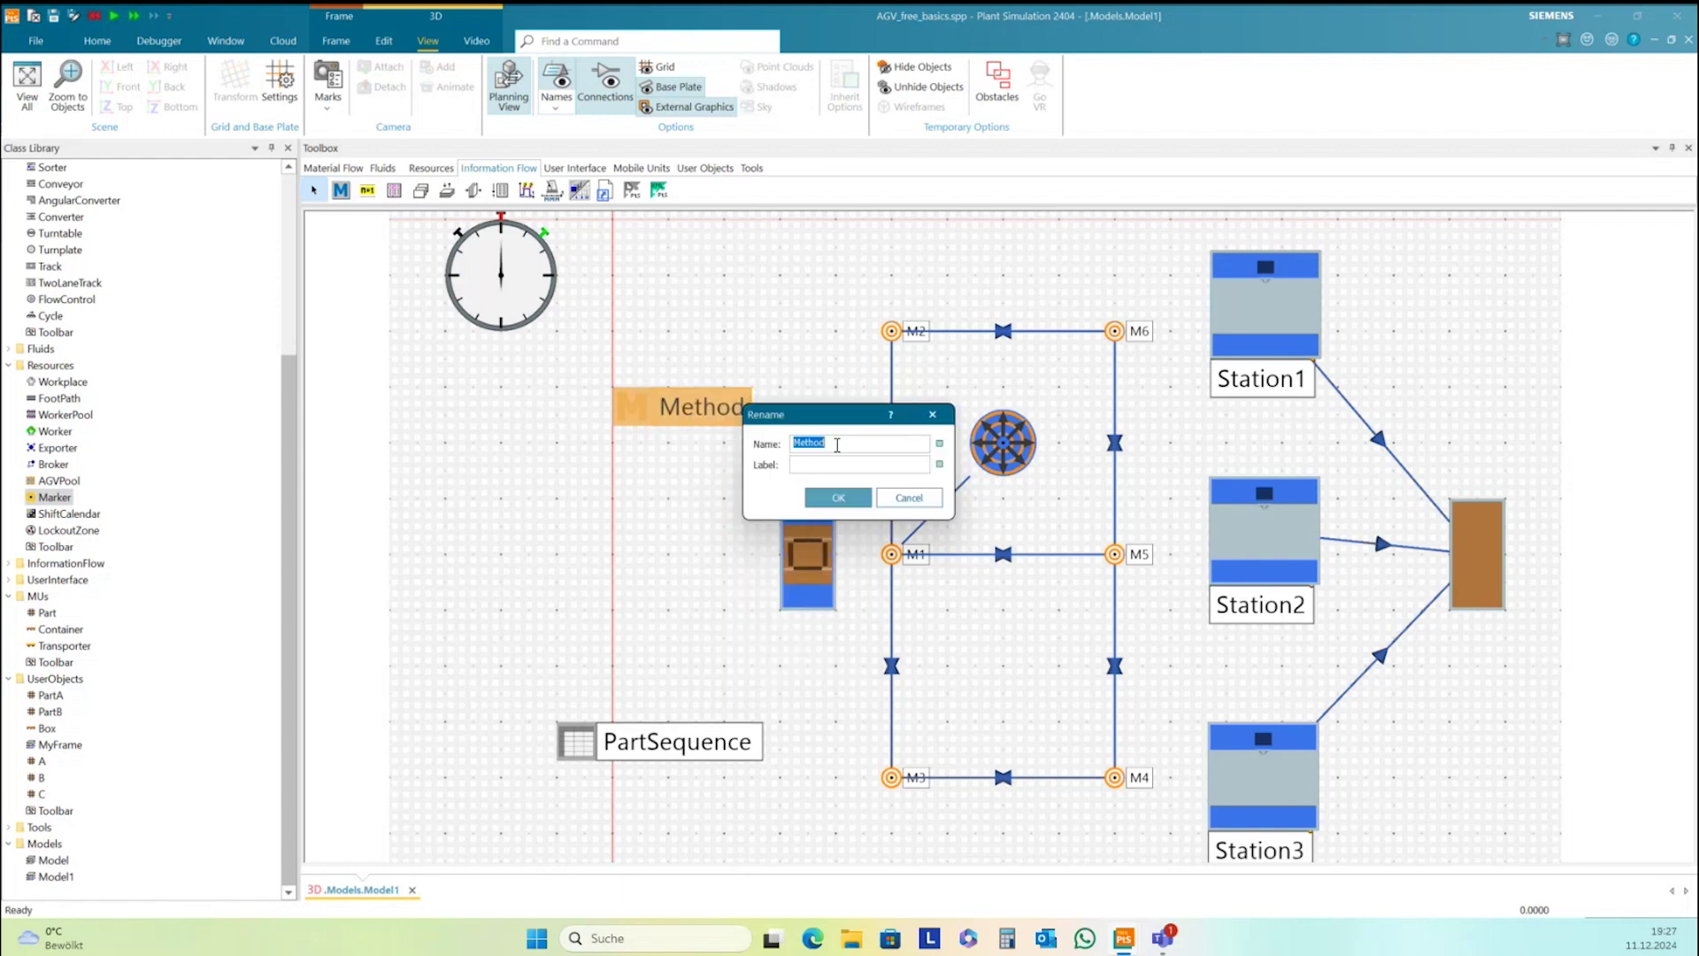
type("AGV_control")
left_click(854, 498)
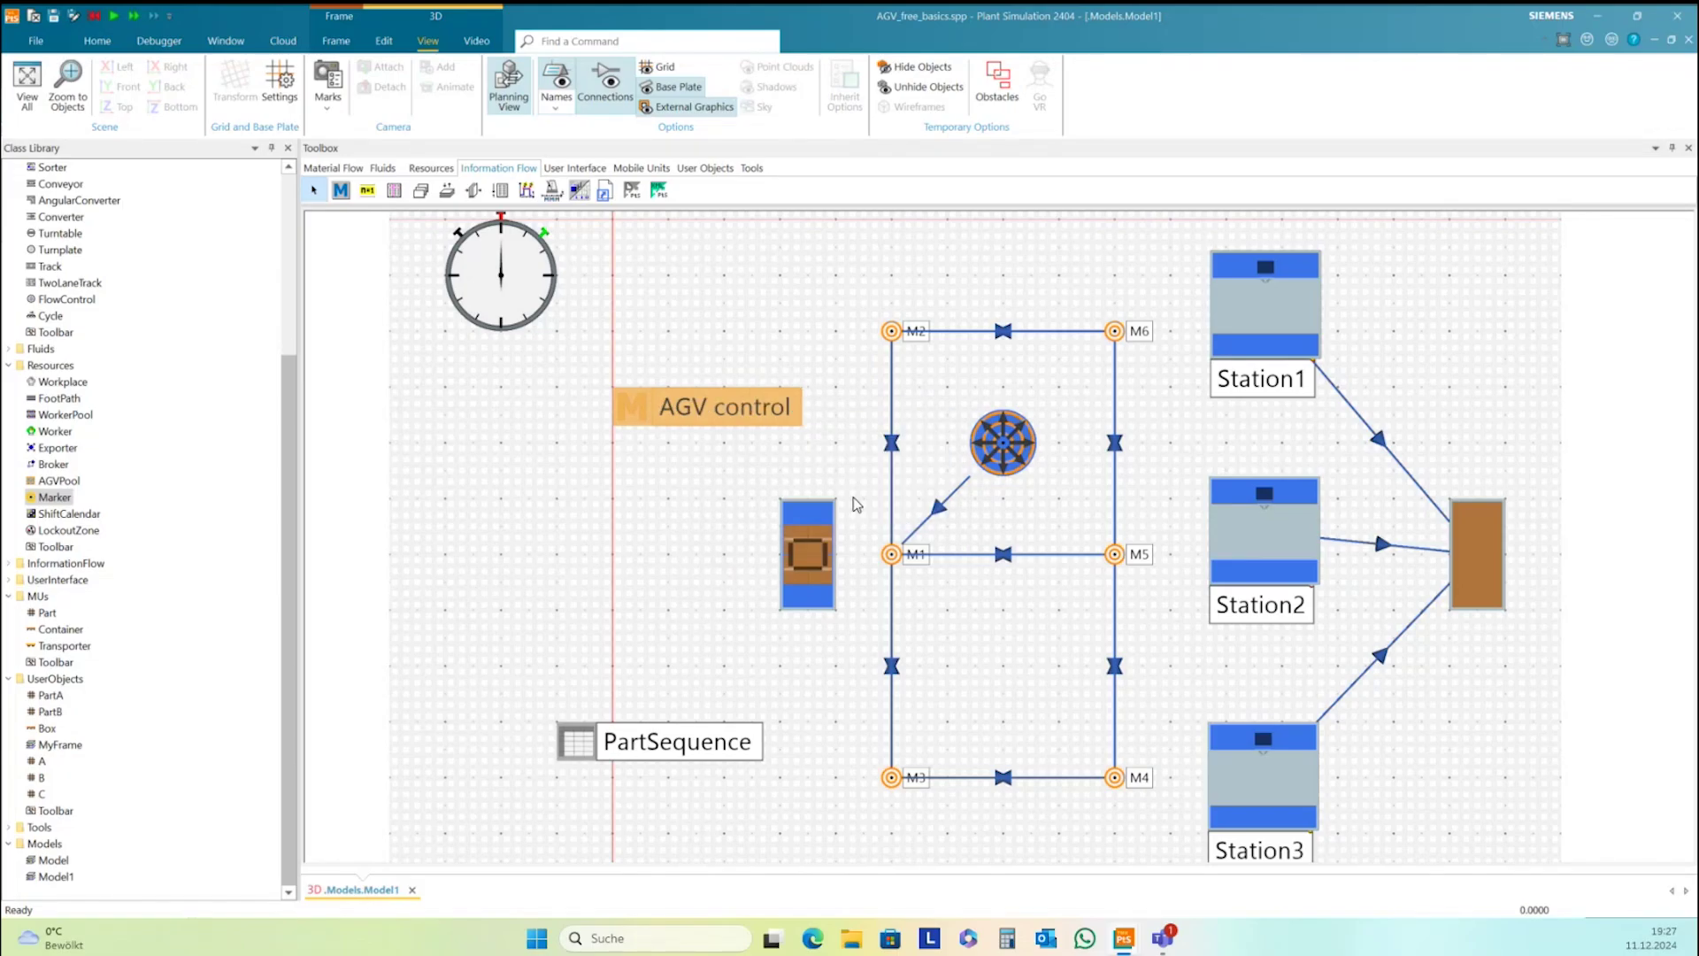
left_click(696, 502)
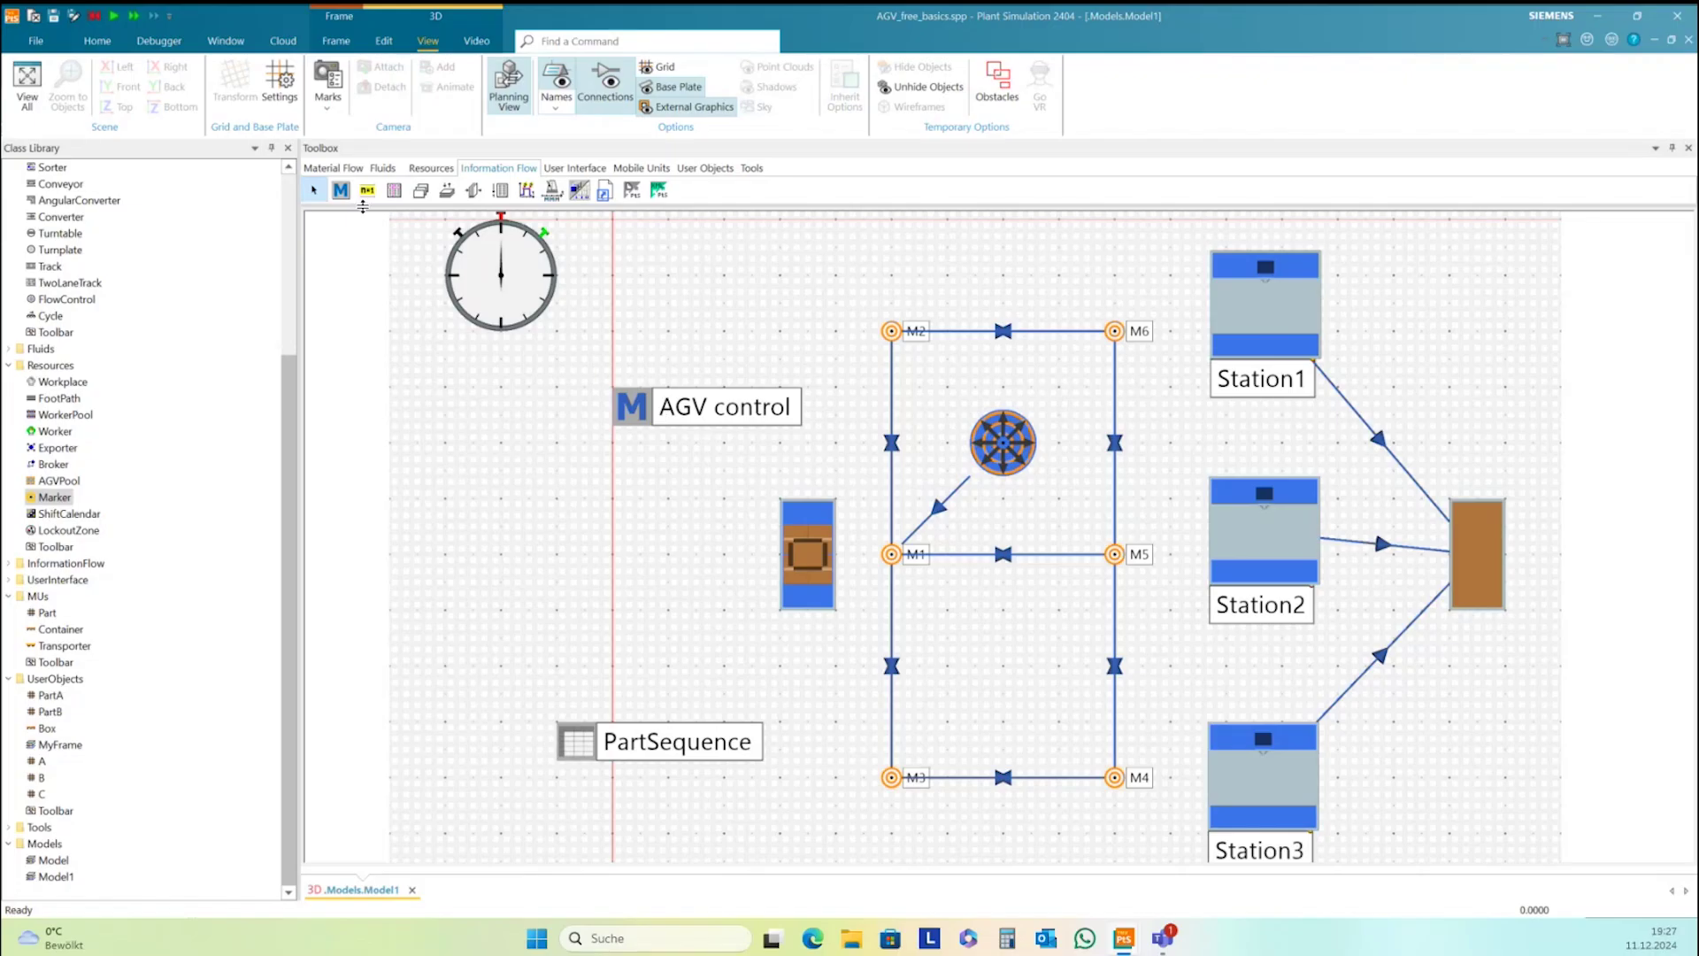
Insert a Method above AGV_control, rename it init, and move it slightly closer to AGV_control
left_click(350, 196)
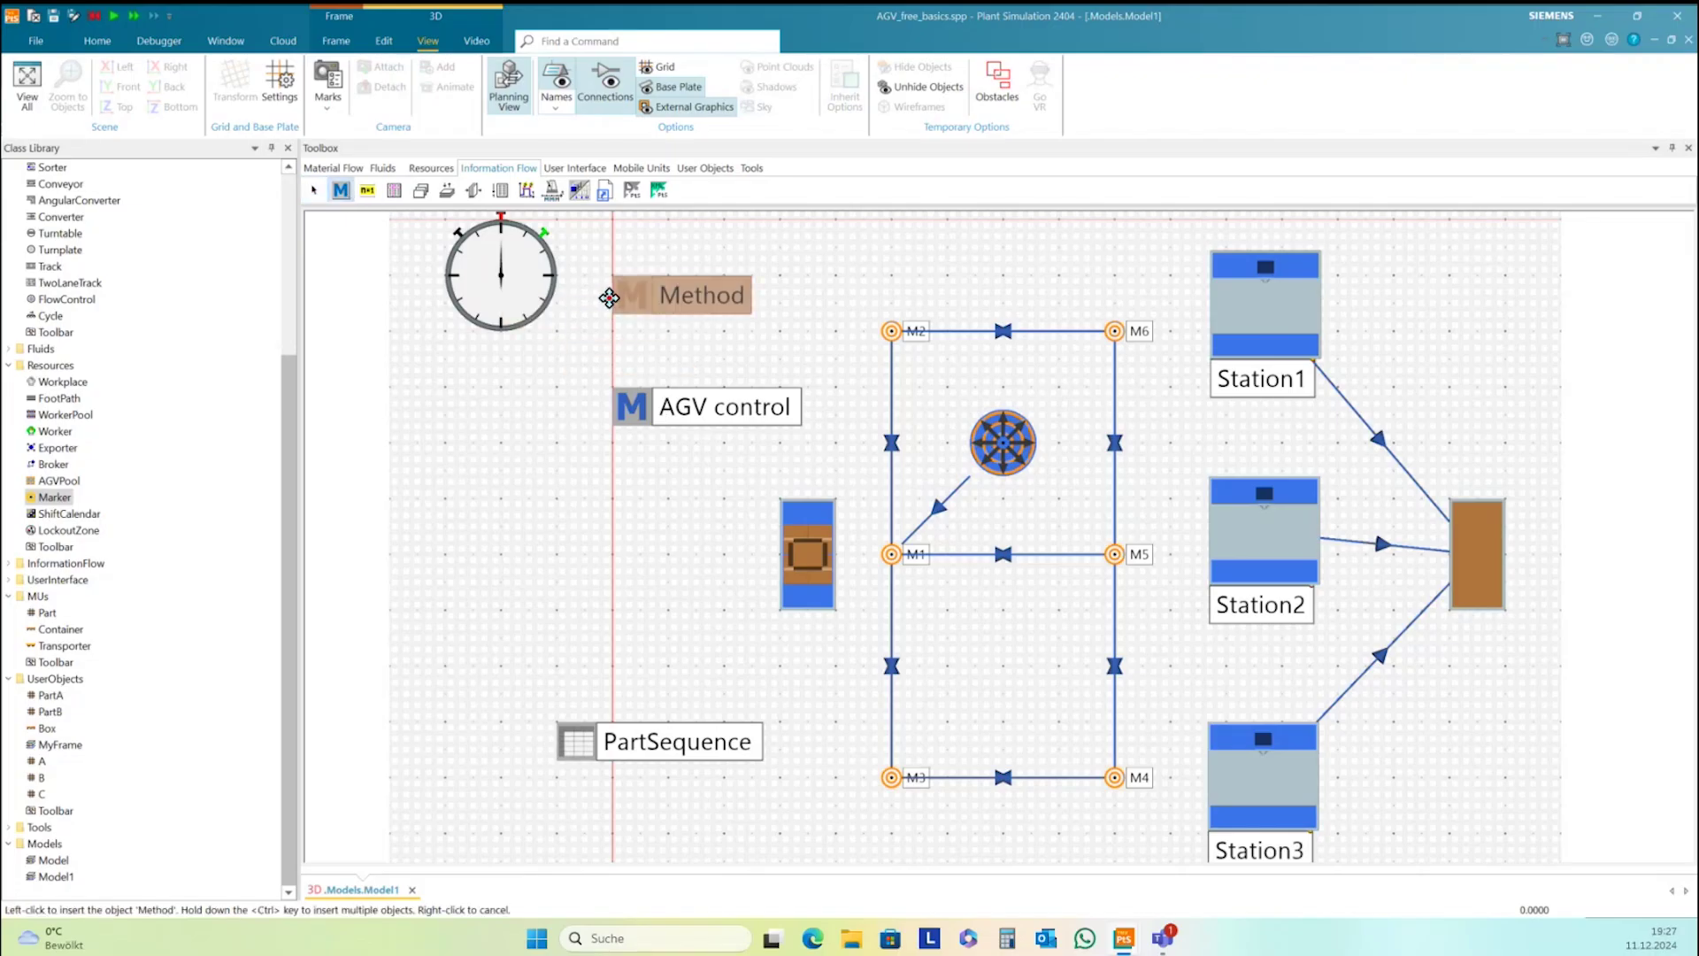
left_click(613, 295)
right_click(650, 294)
left_click(719, 379)
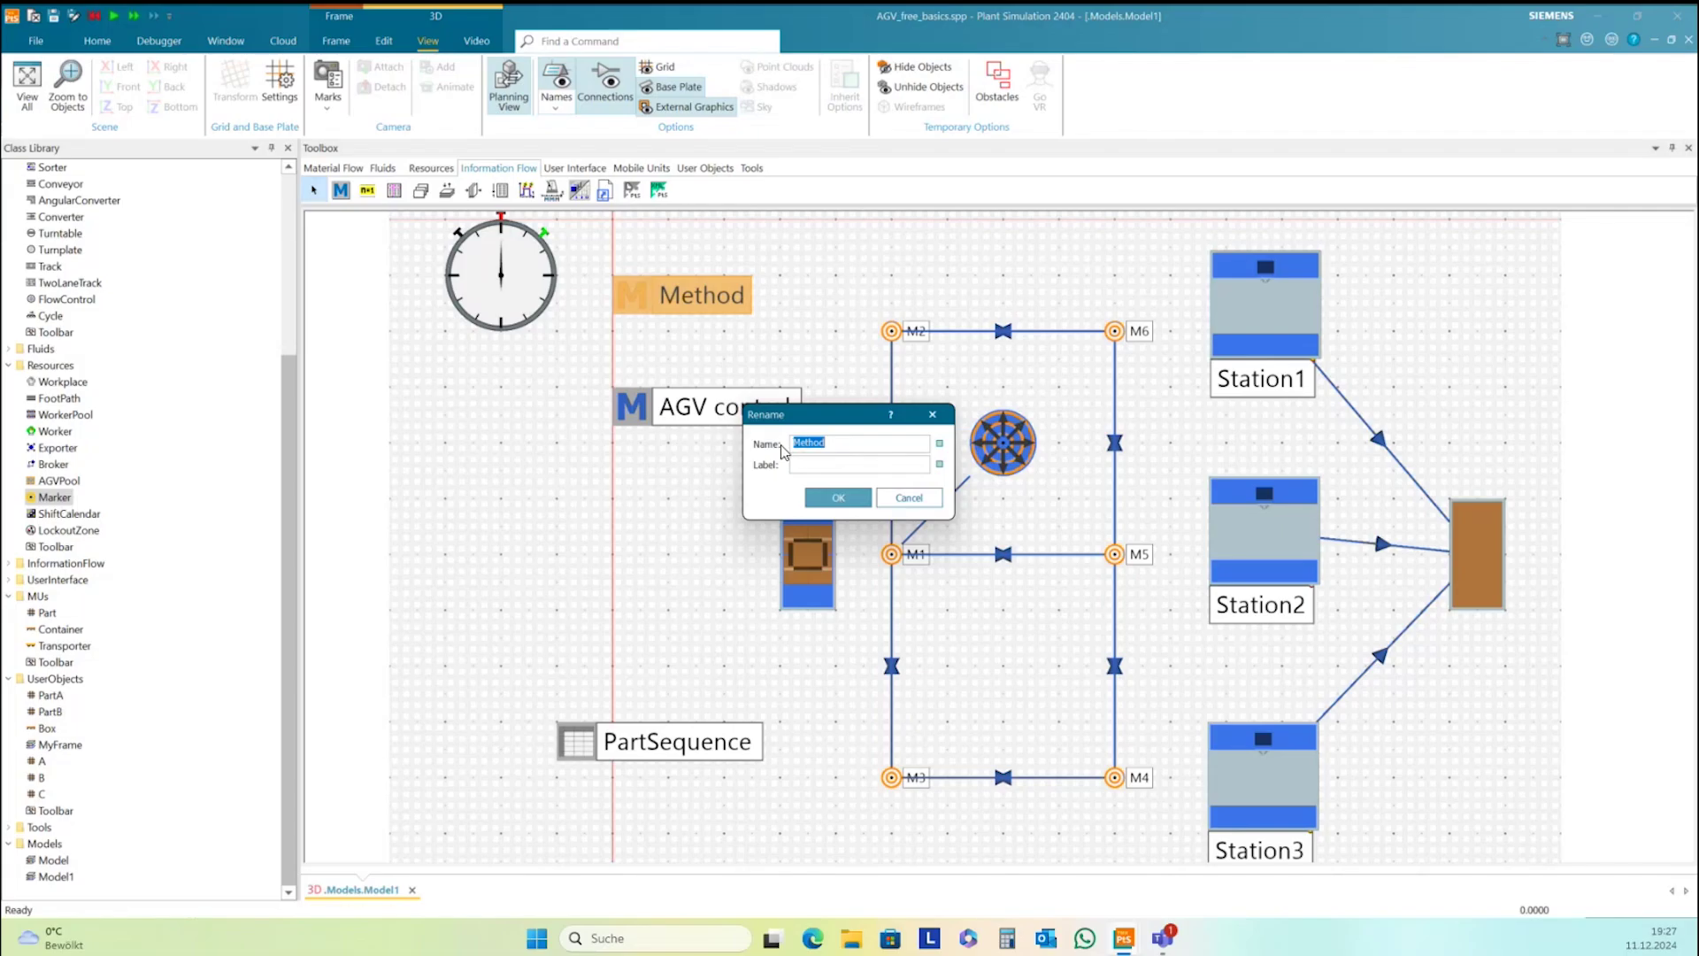
type("init")
left_click(837, 497)
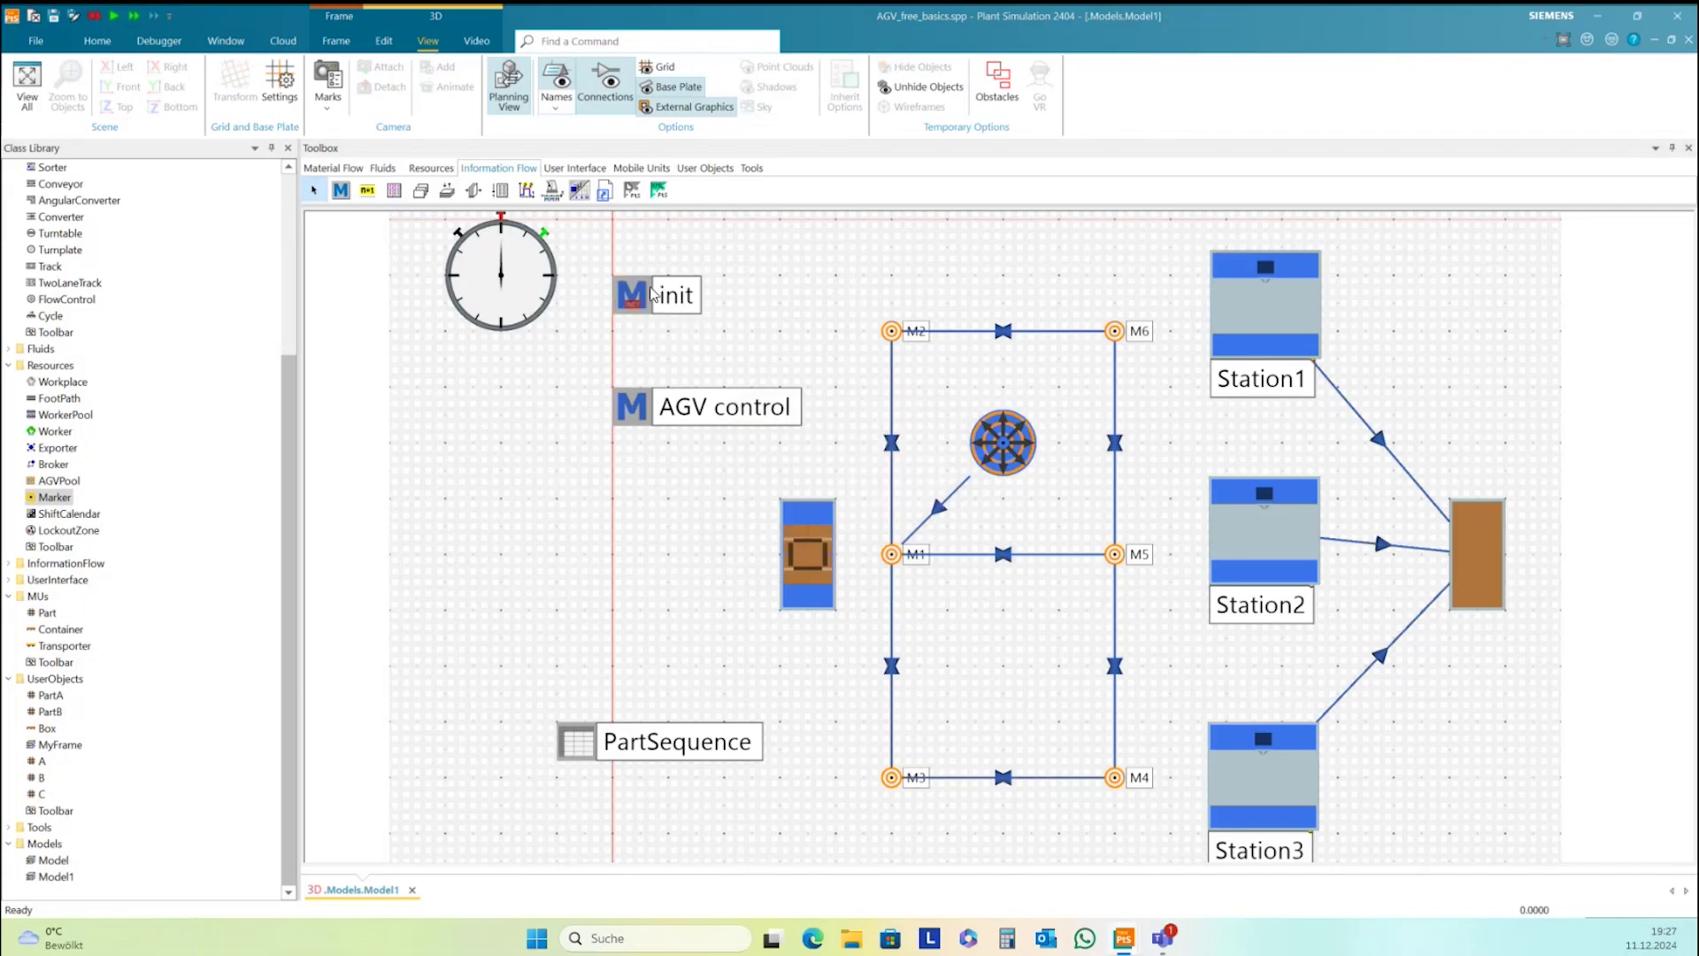
left_click_drag(652, 294, 654, 318)
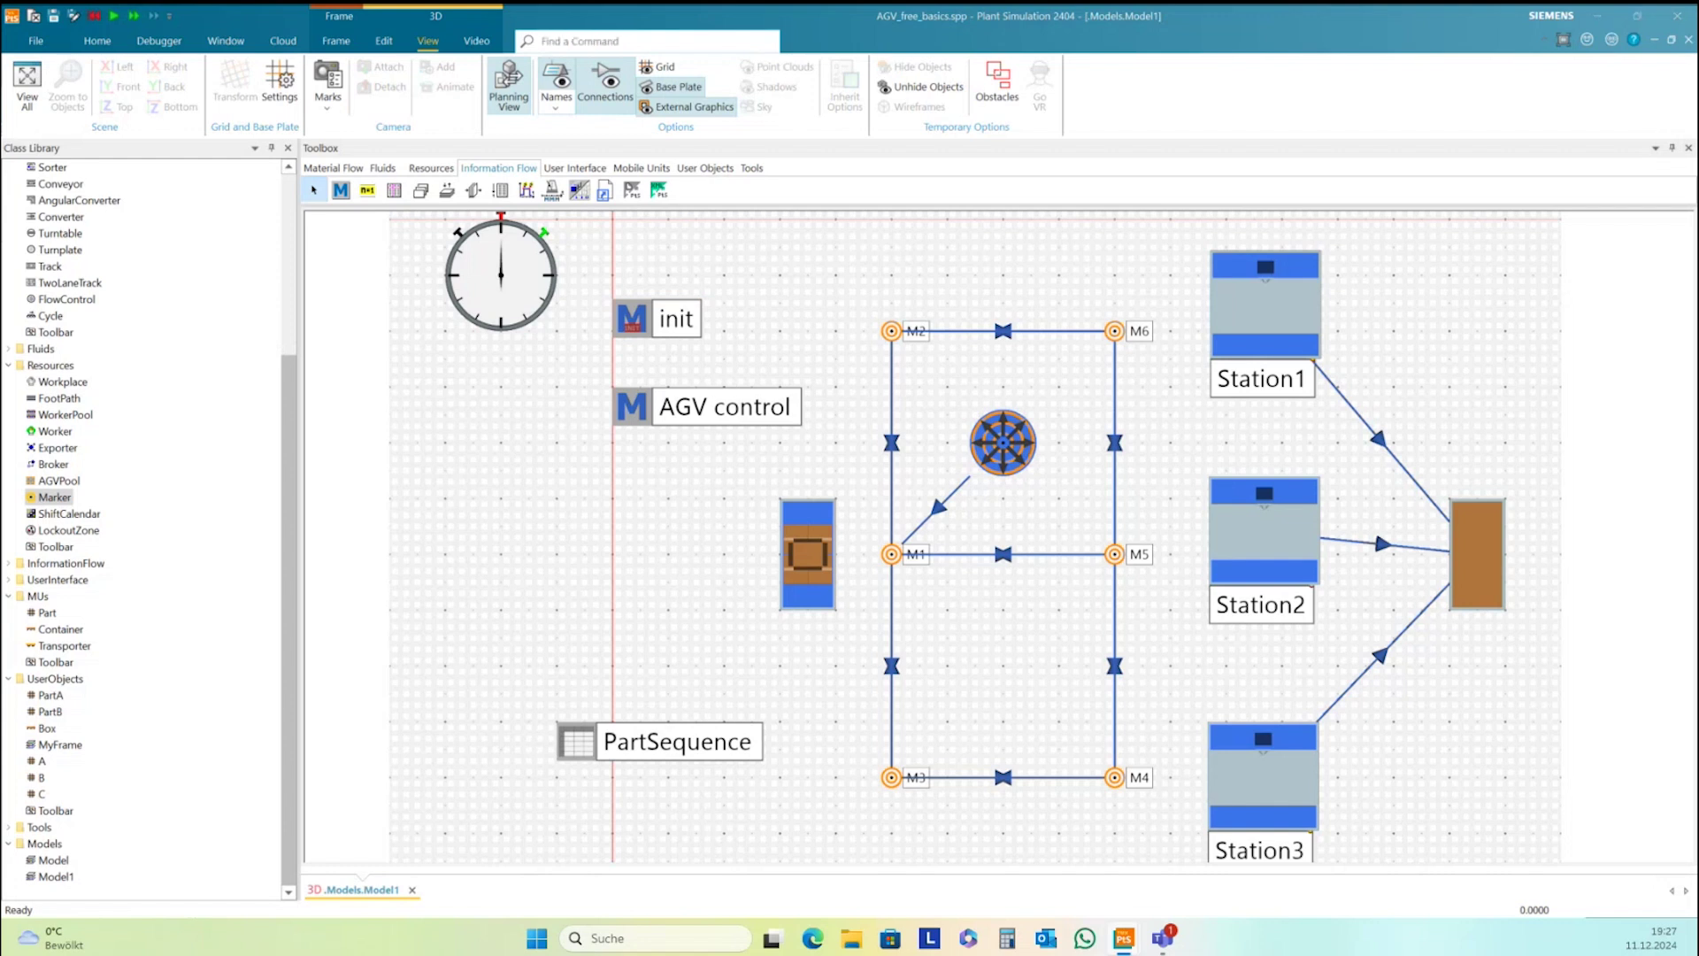
Write "&Agv_control.executeNewCallchain" as the code of the init method, apply it, and close the method
left_click(639, 324)
double_click(639, 324)
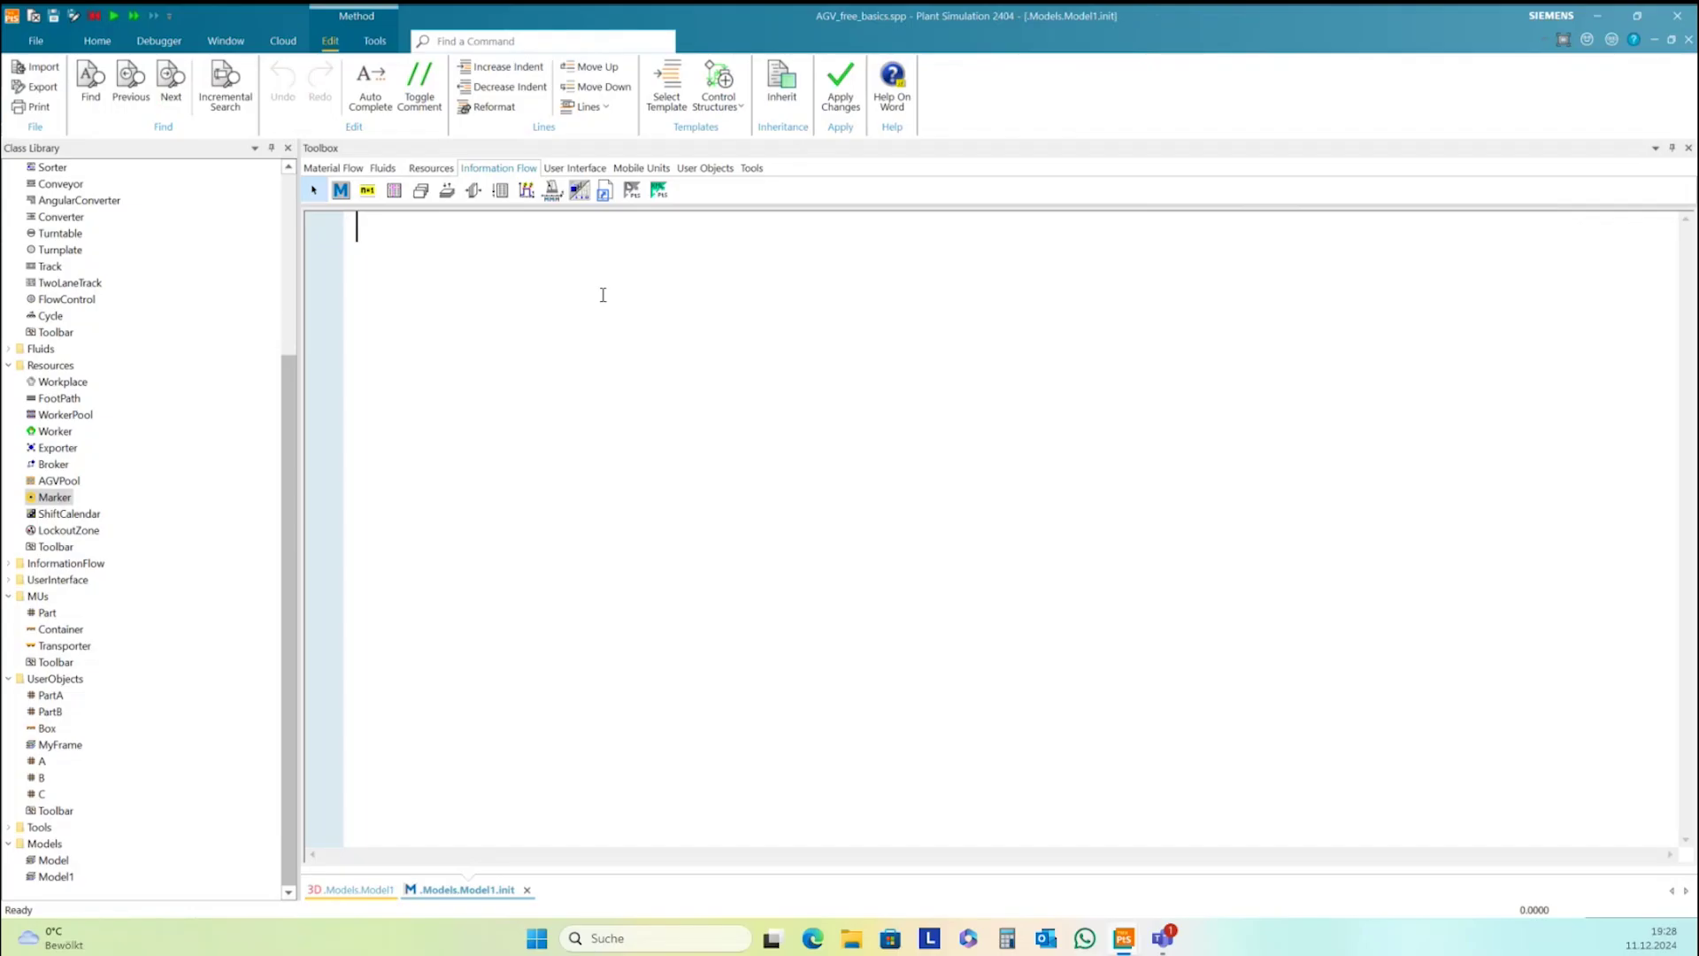
type("&Agv")
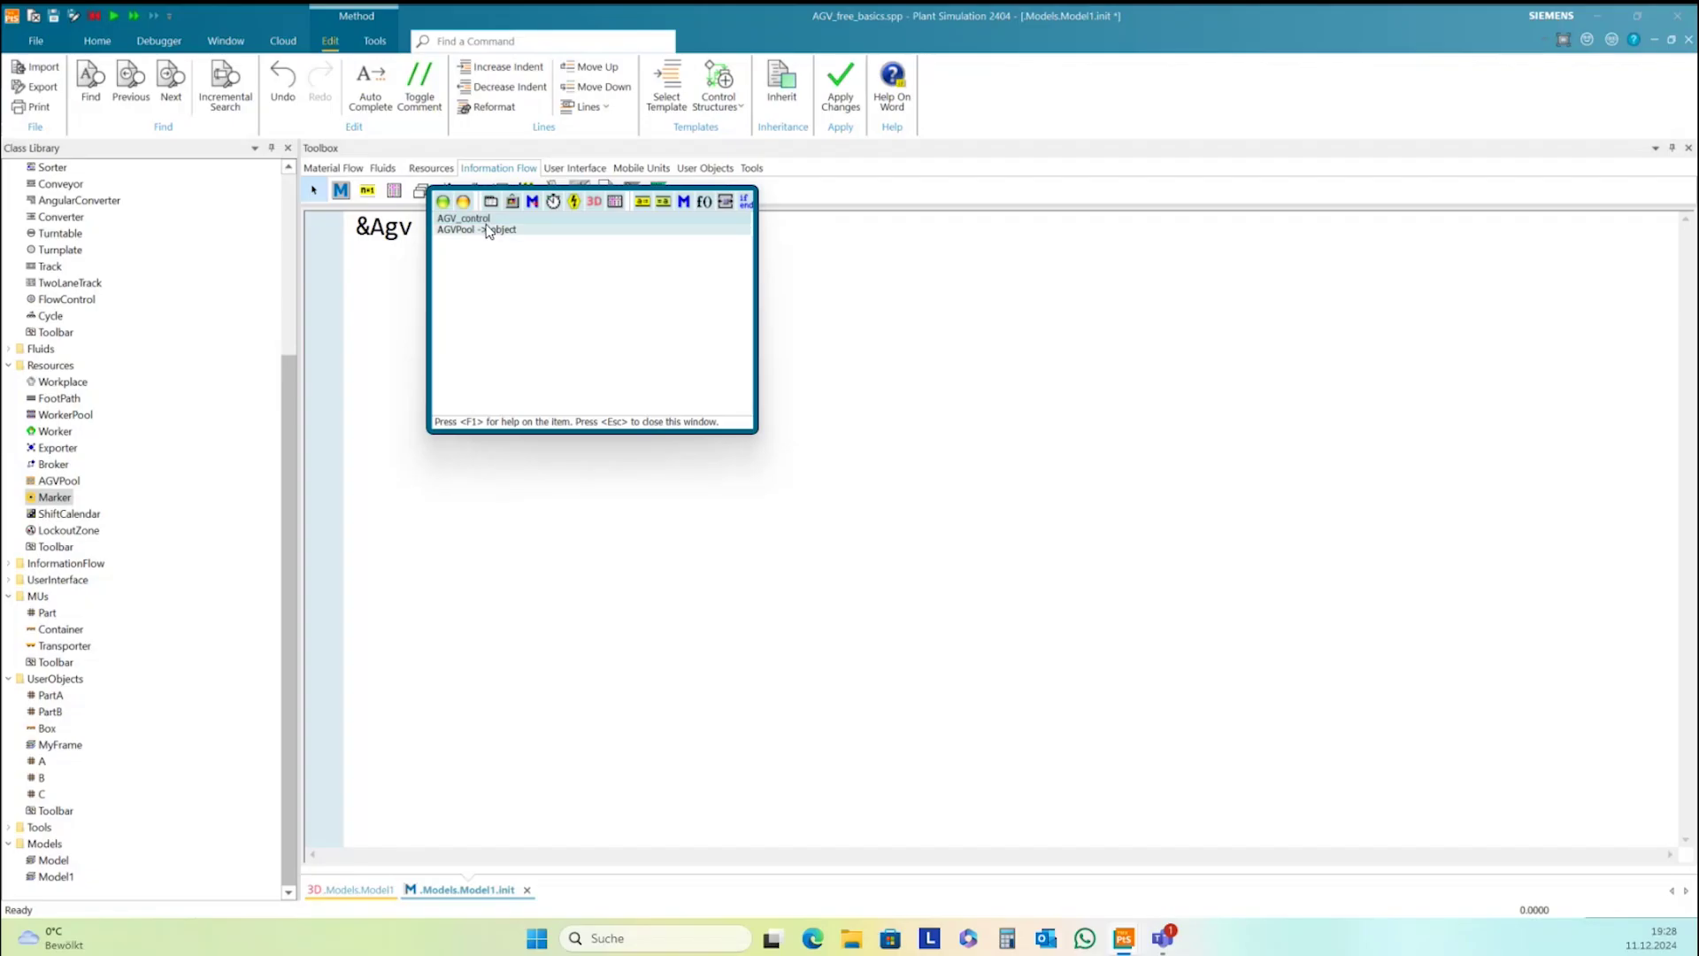
key("Escape")
type("_control")
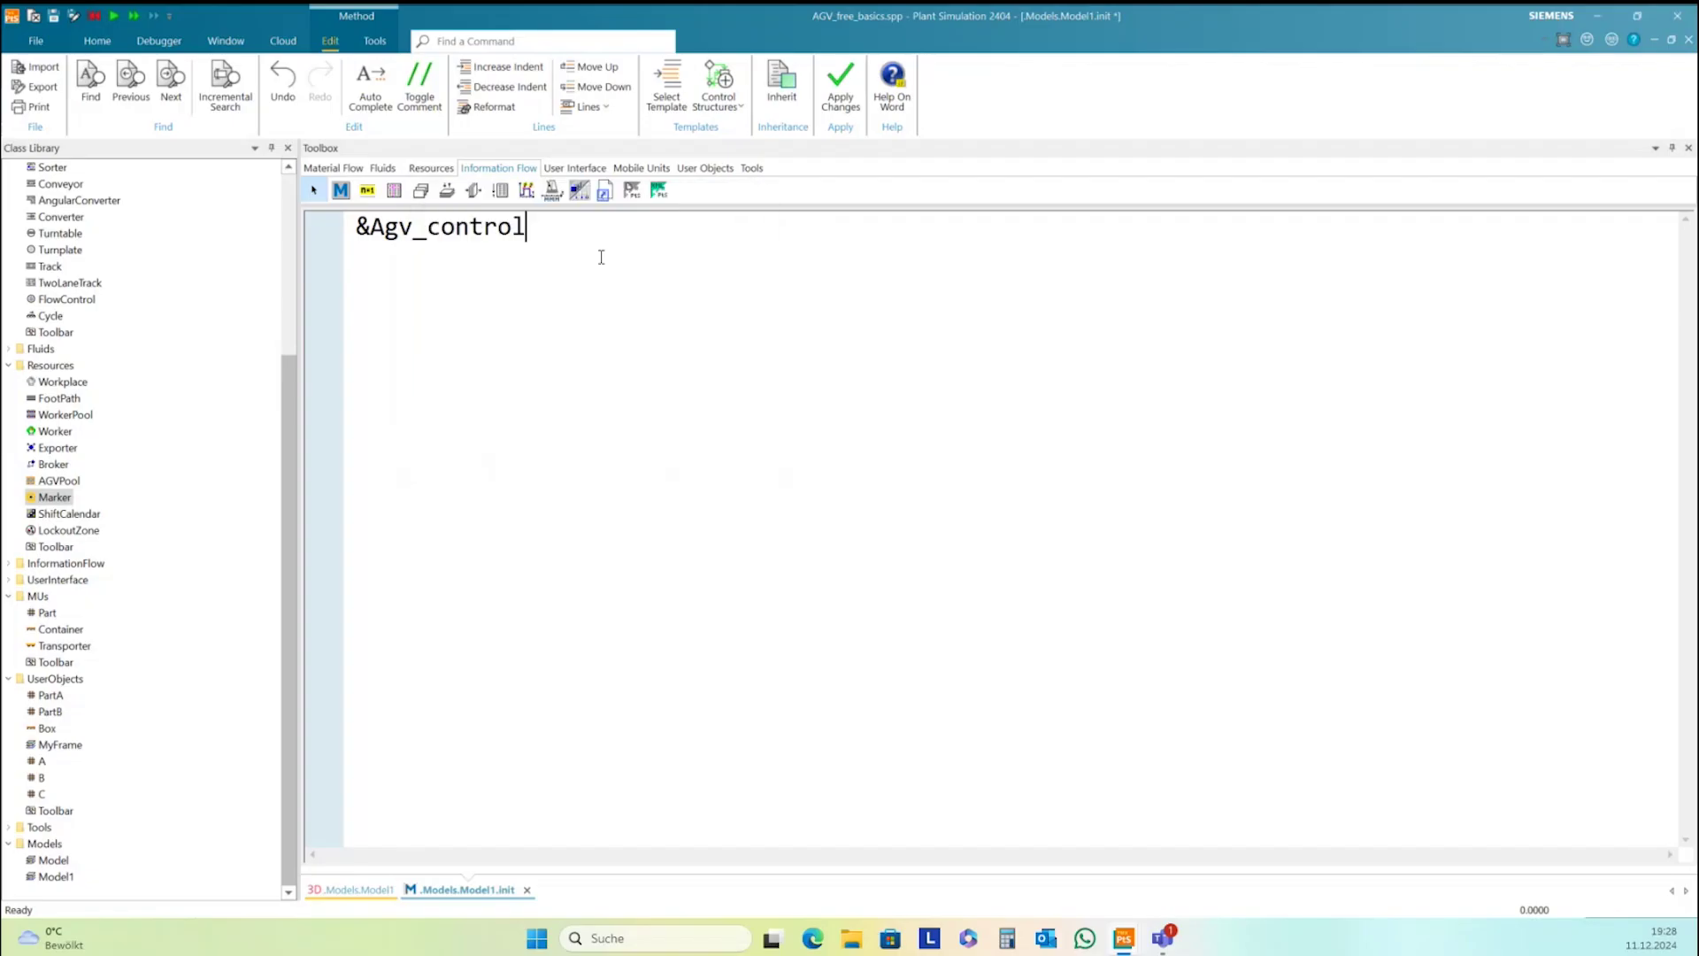
type(".executeNew")
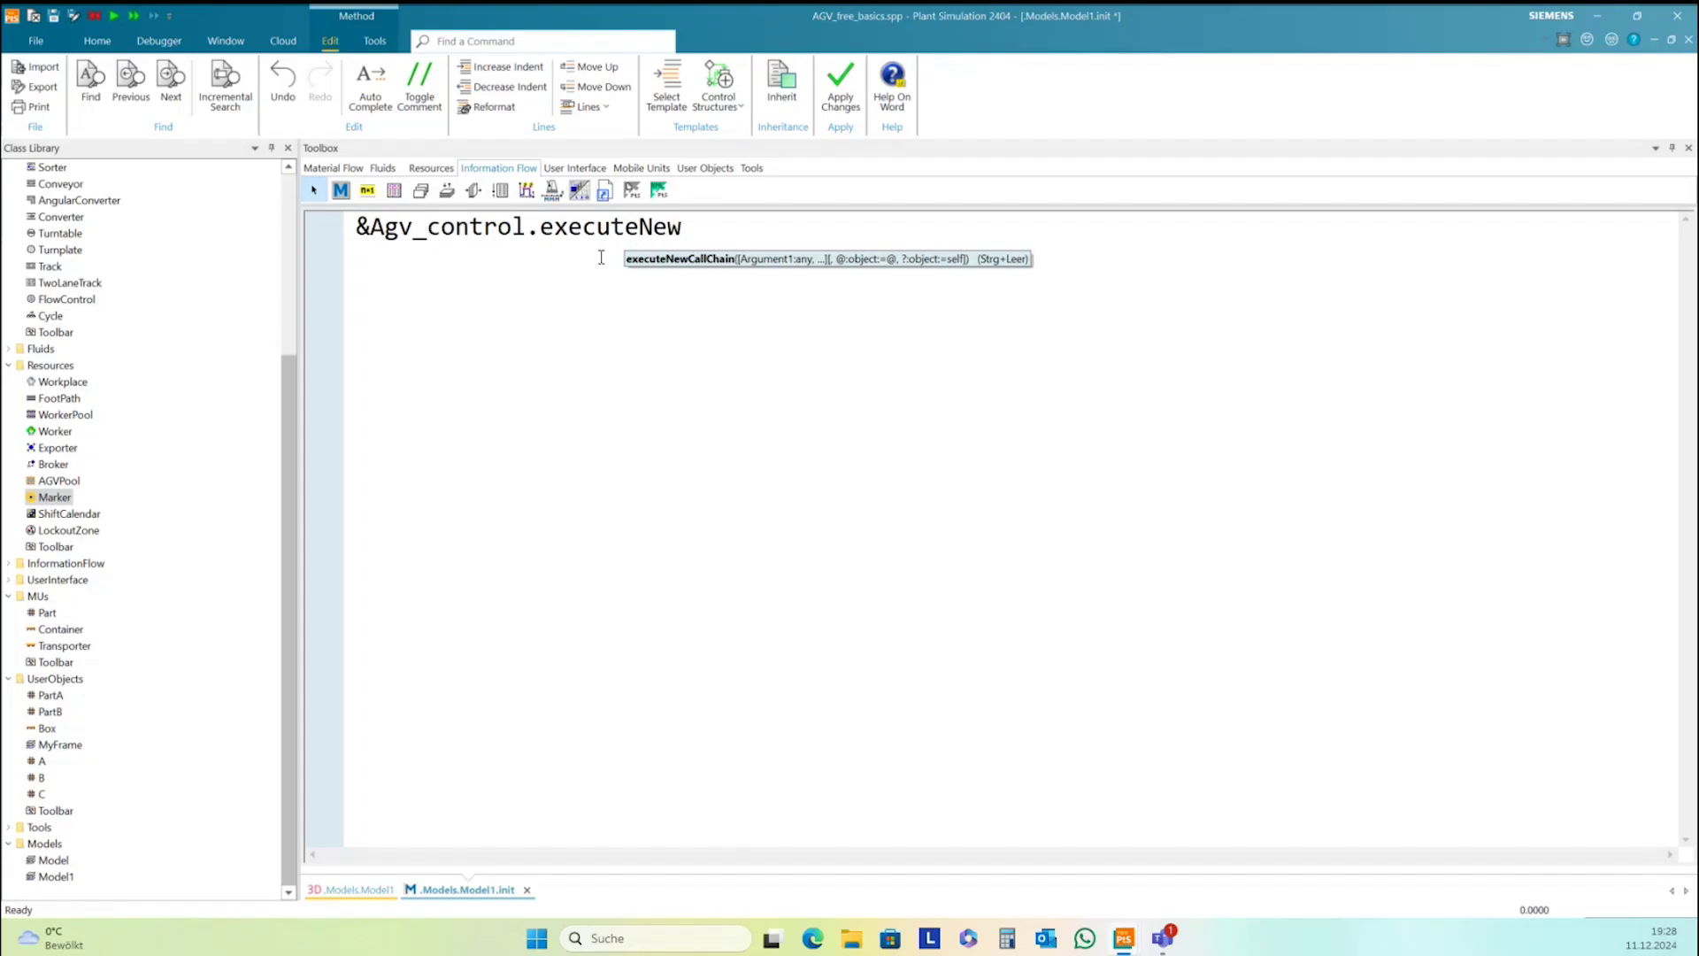
type("Callchain")
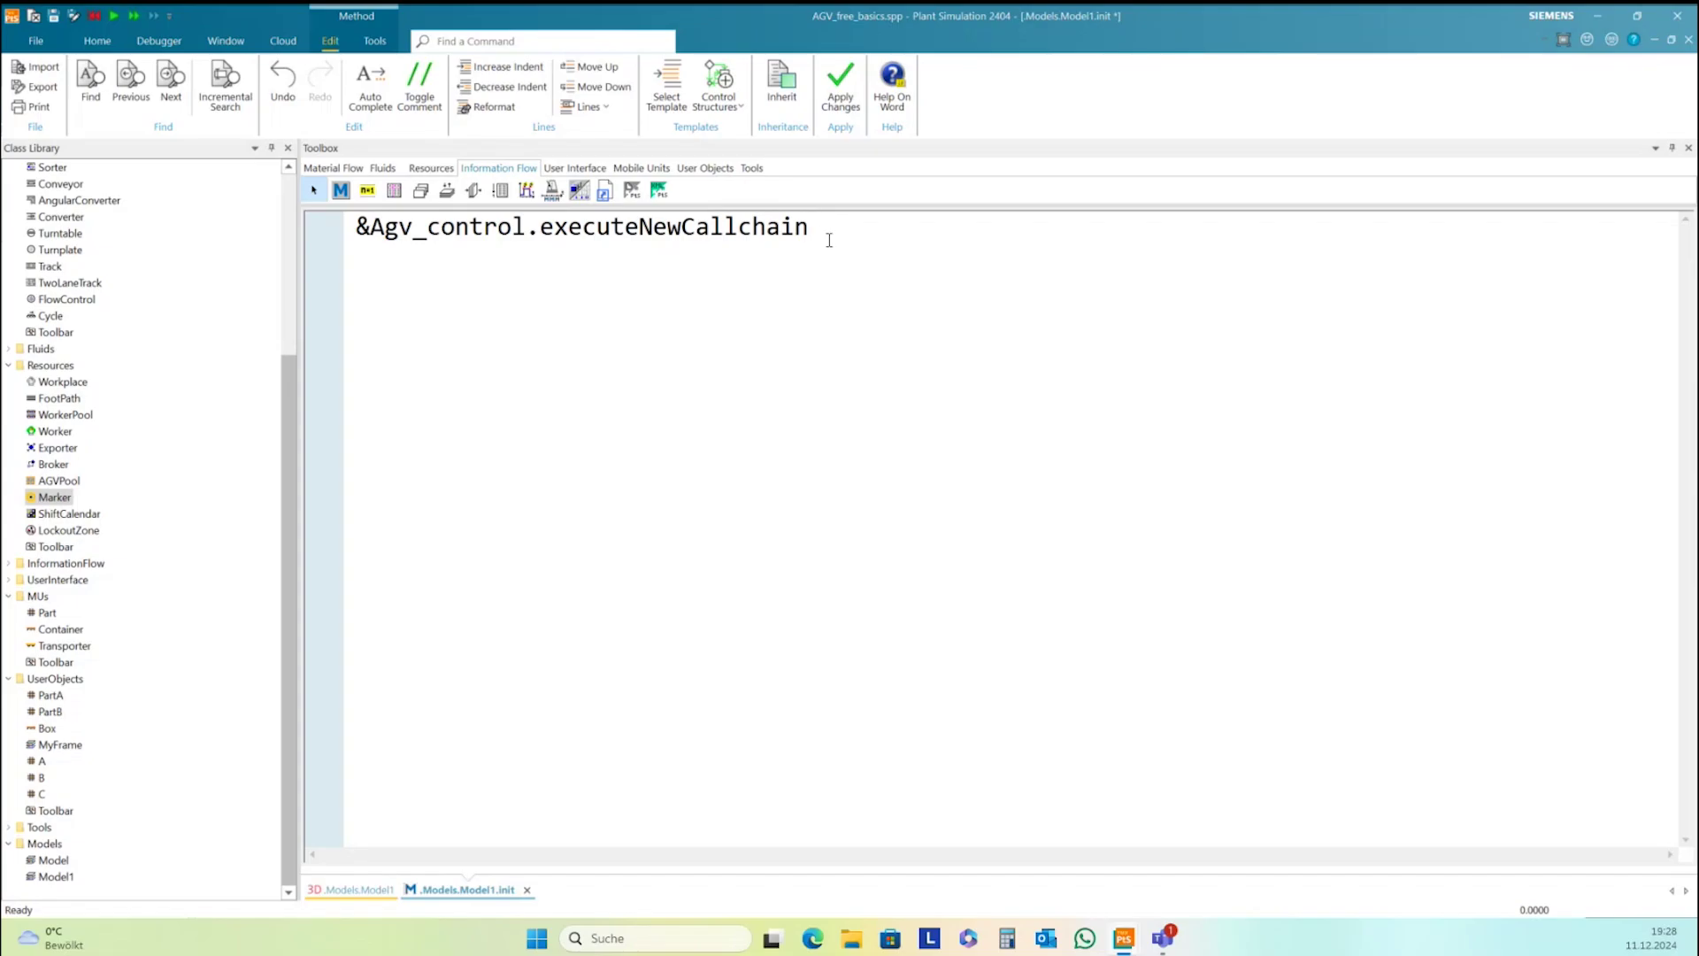
key("F7")
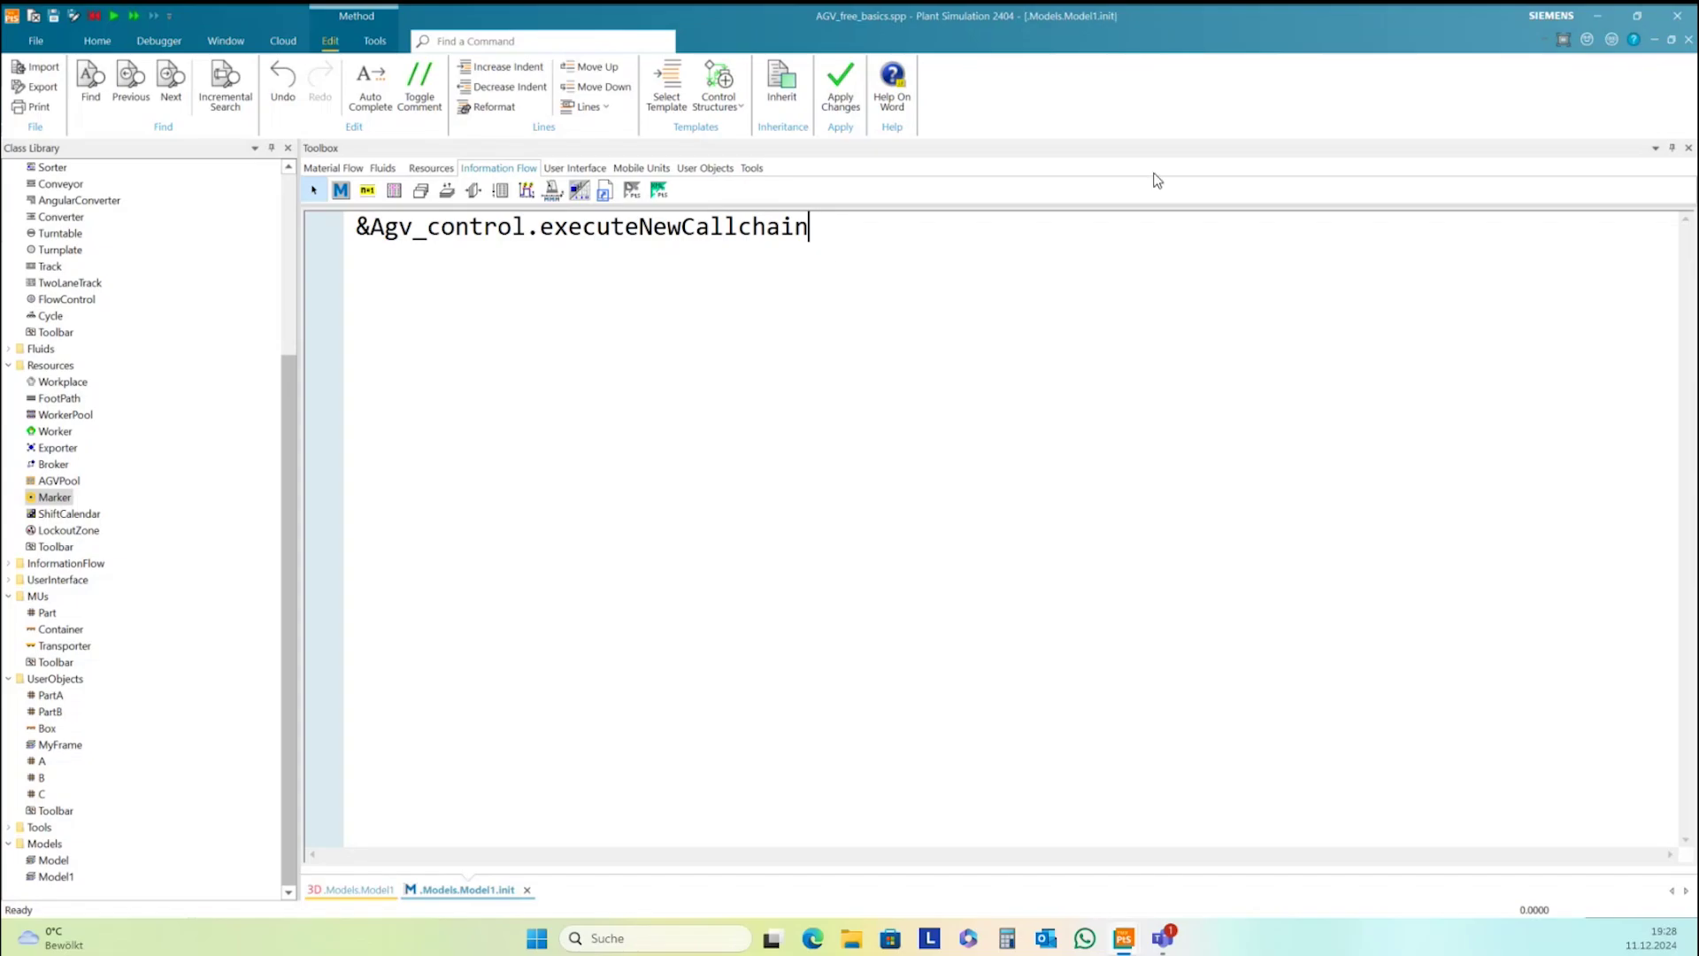
left_click(1689, 41)
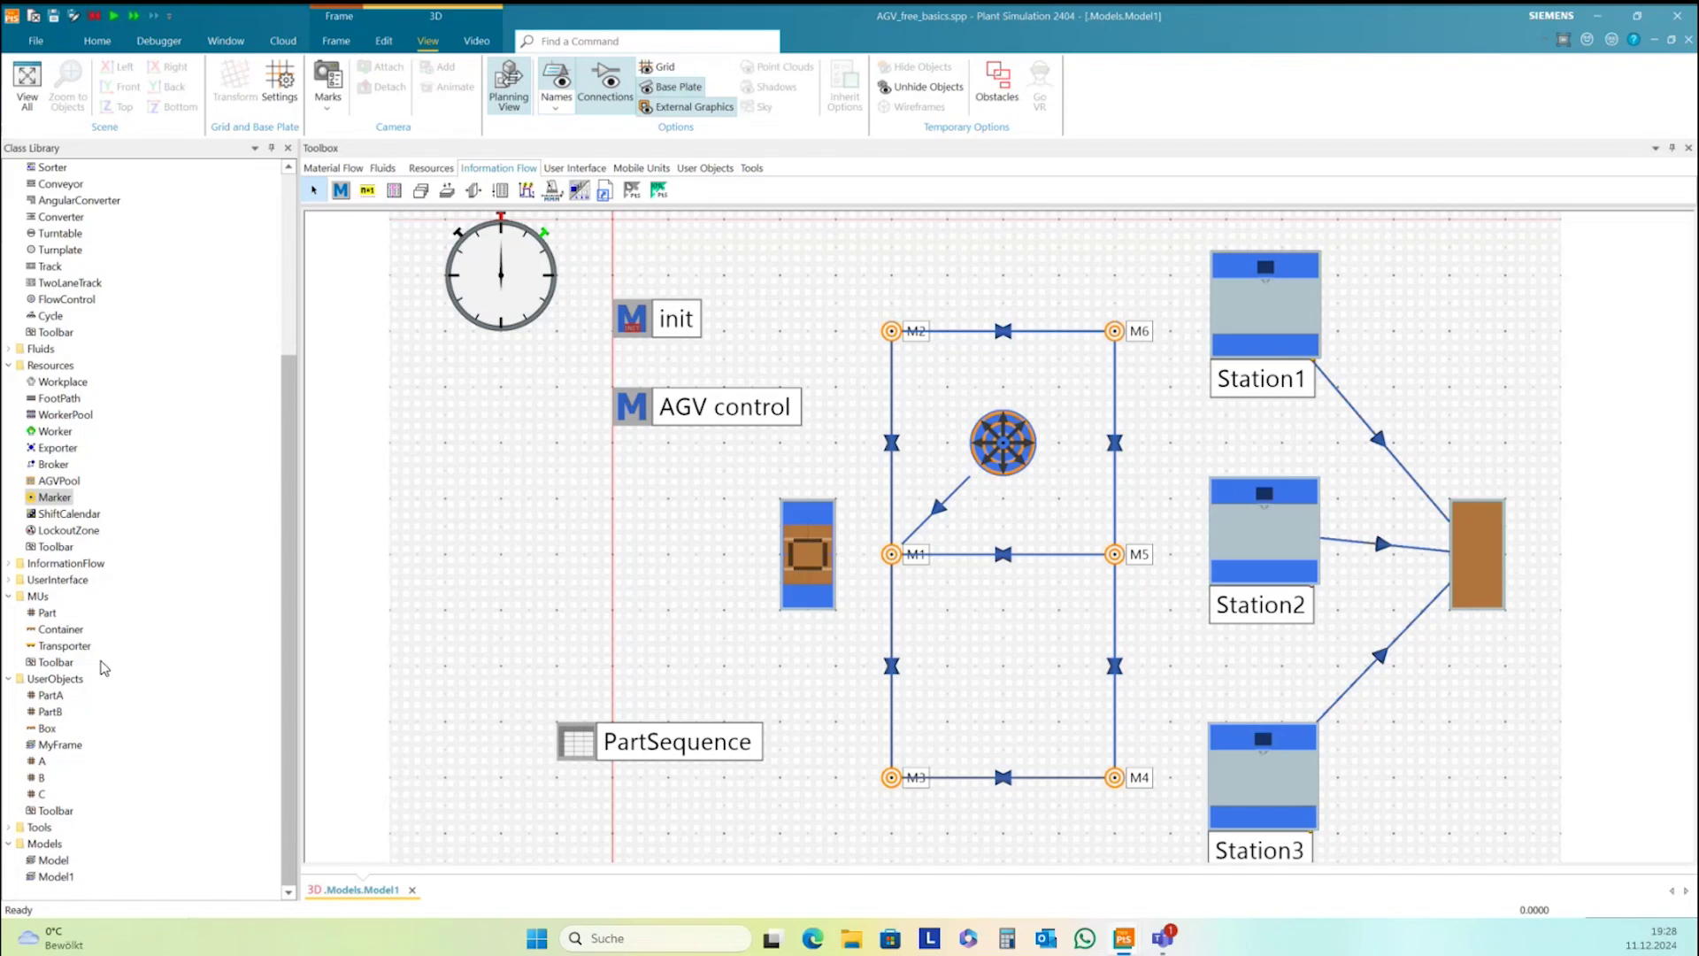
Review the routing settings of the Transporter class, including automatic routing and the destination
double_click(66, 647)
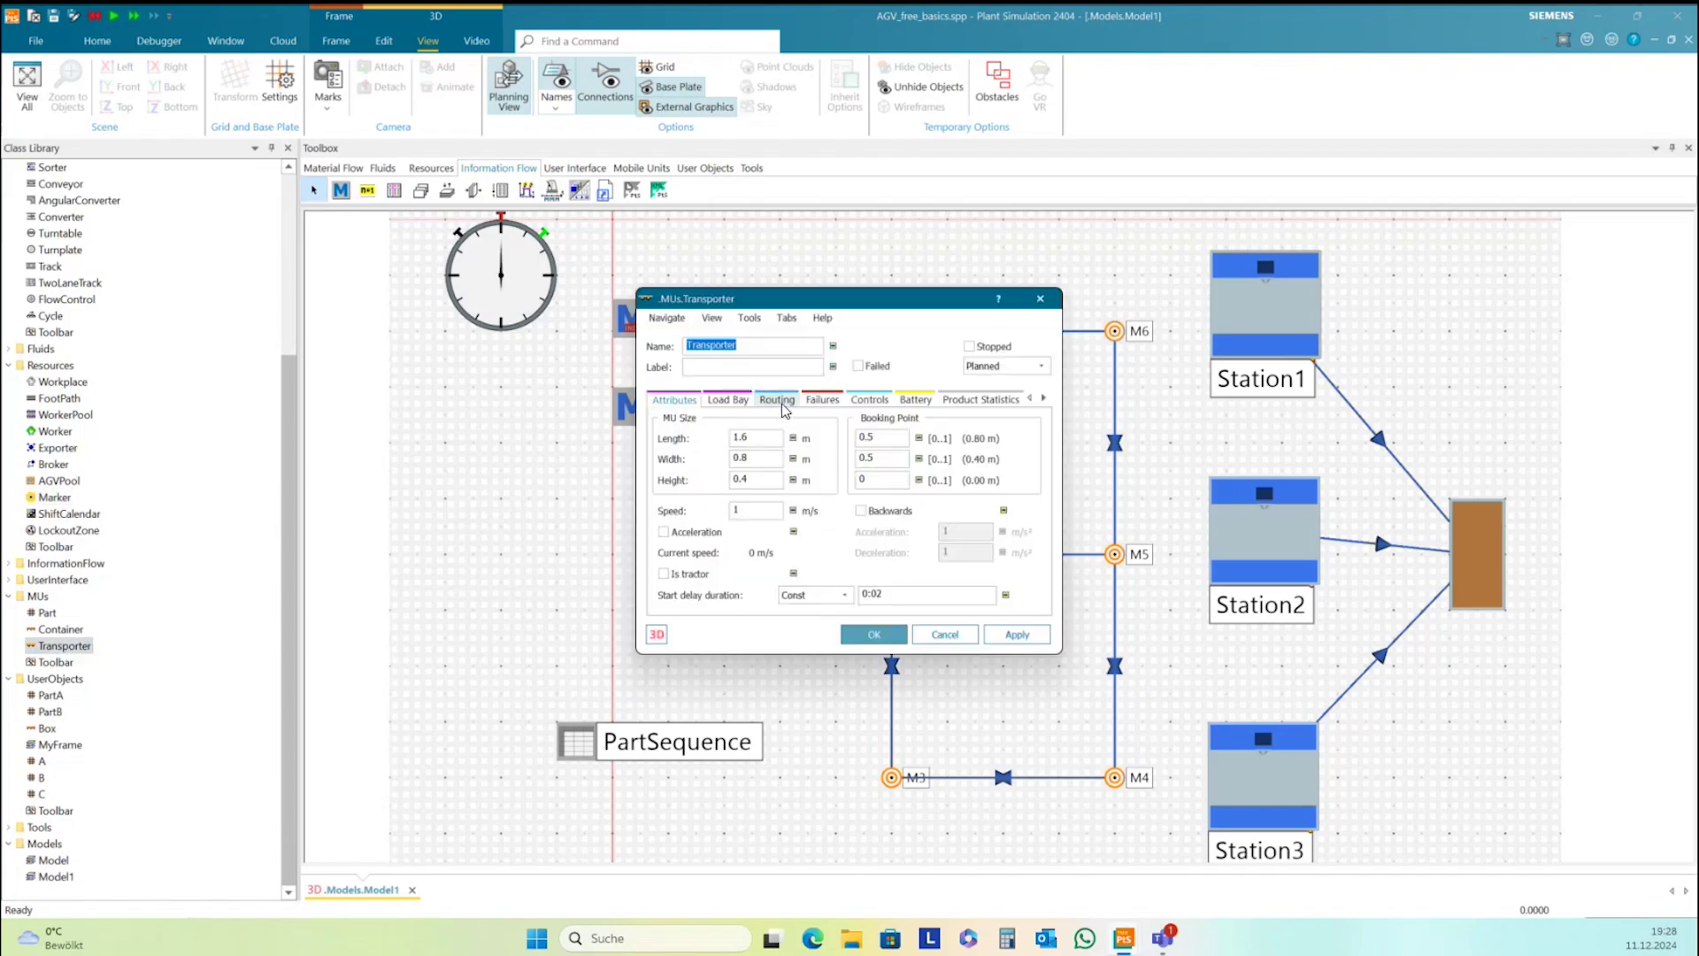
left_click(780, 402)
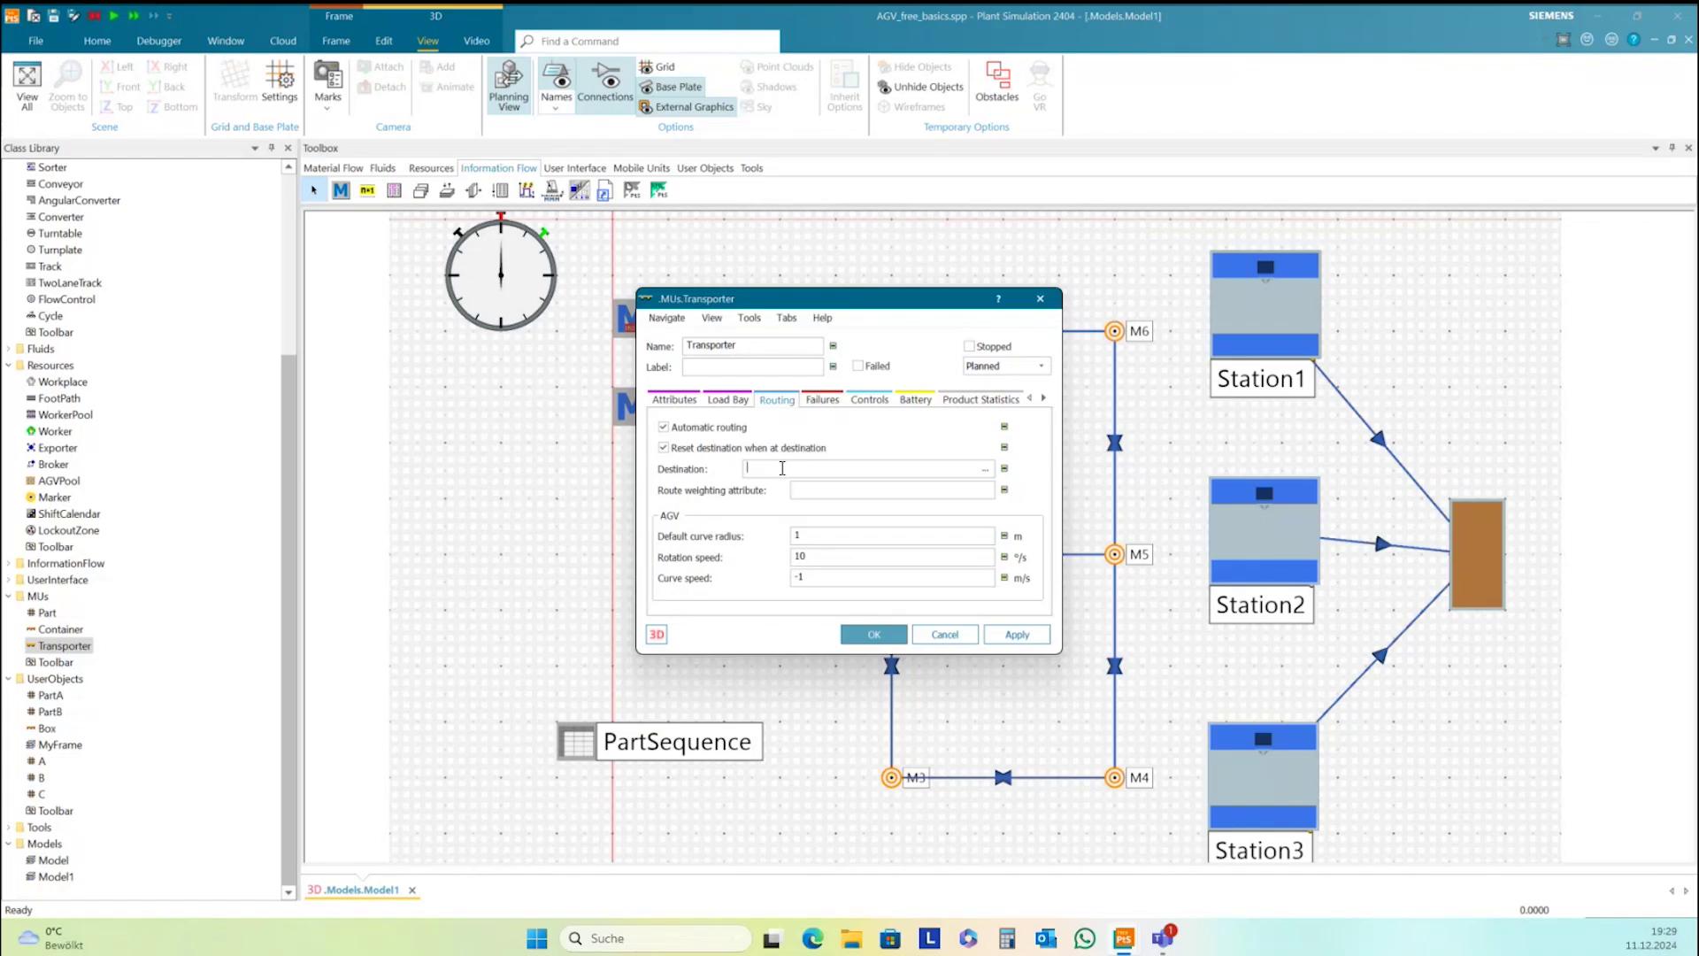
left_click(861, 637)
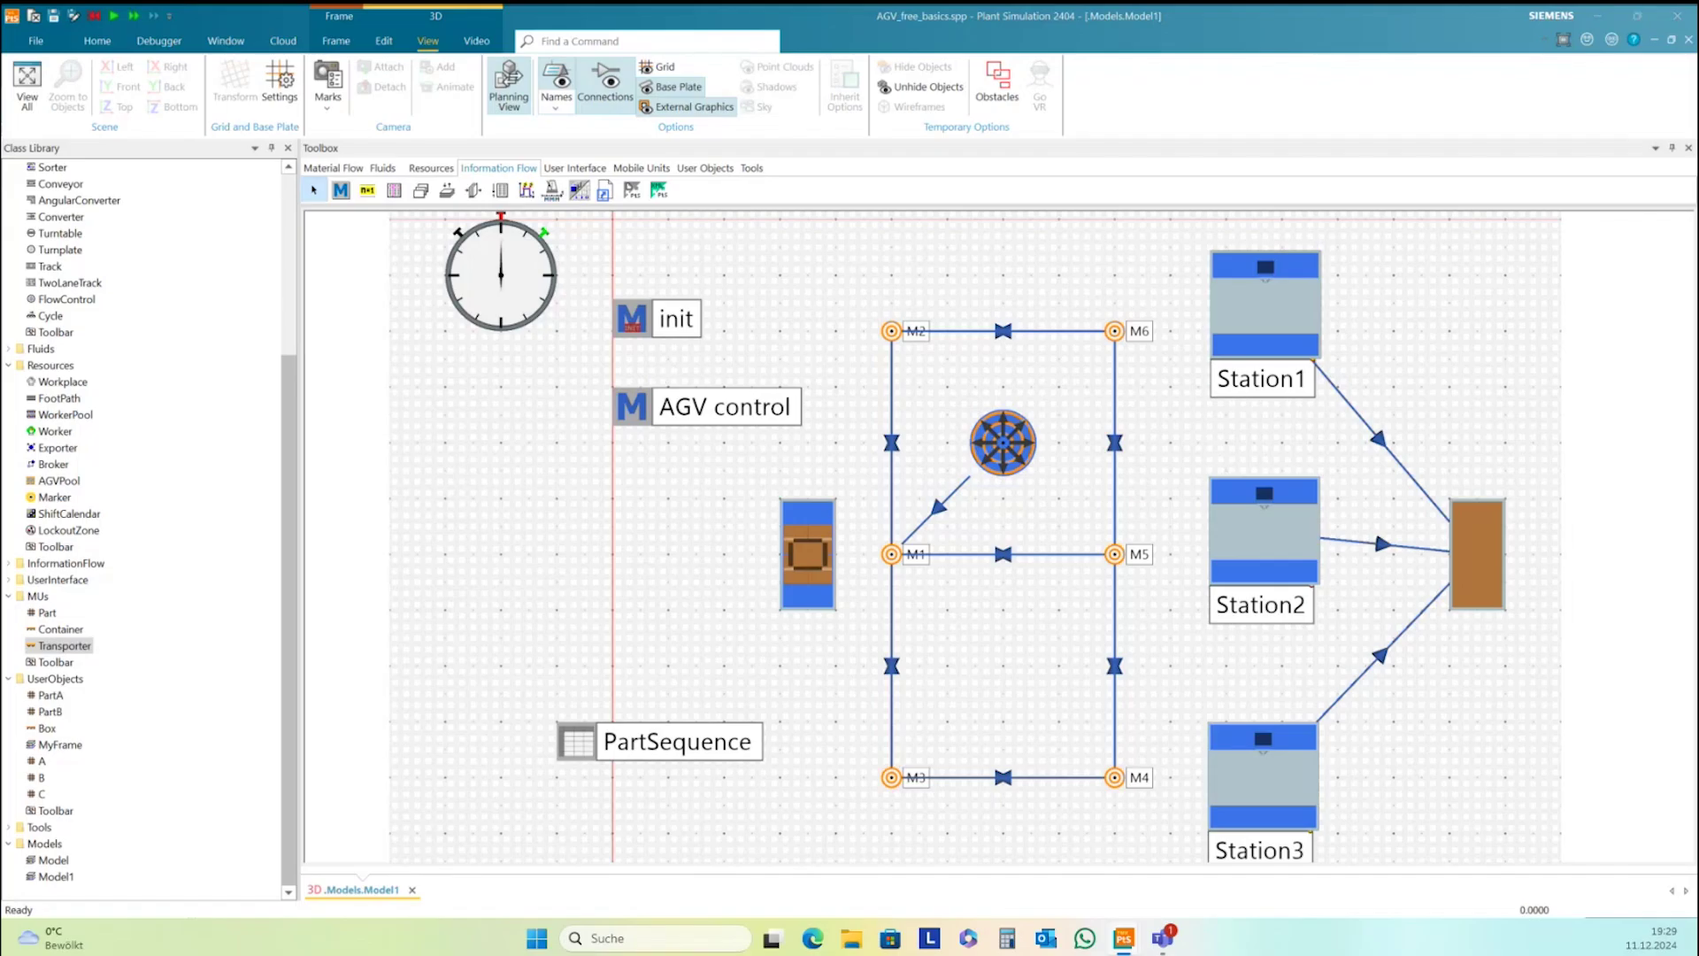
In the AGV_control method, declare "var AGV:object" and assign it with "AGV:=.MUs.Transporter:1"
left_click(640, 416)
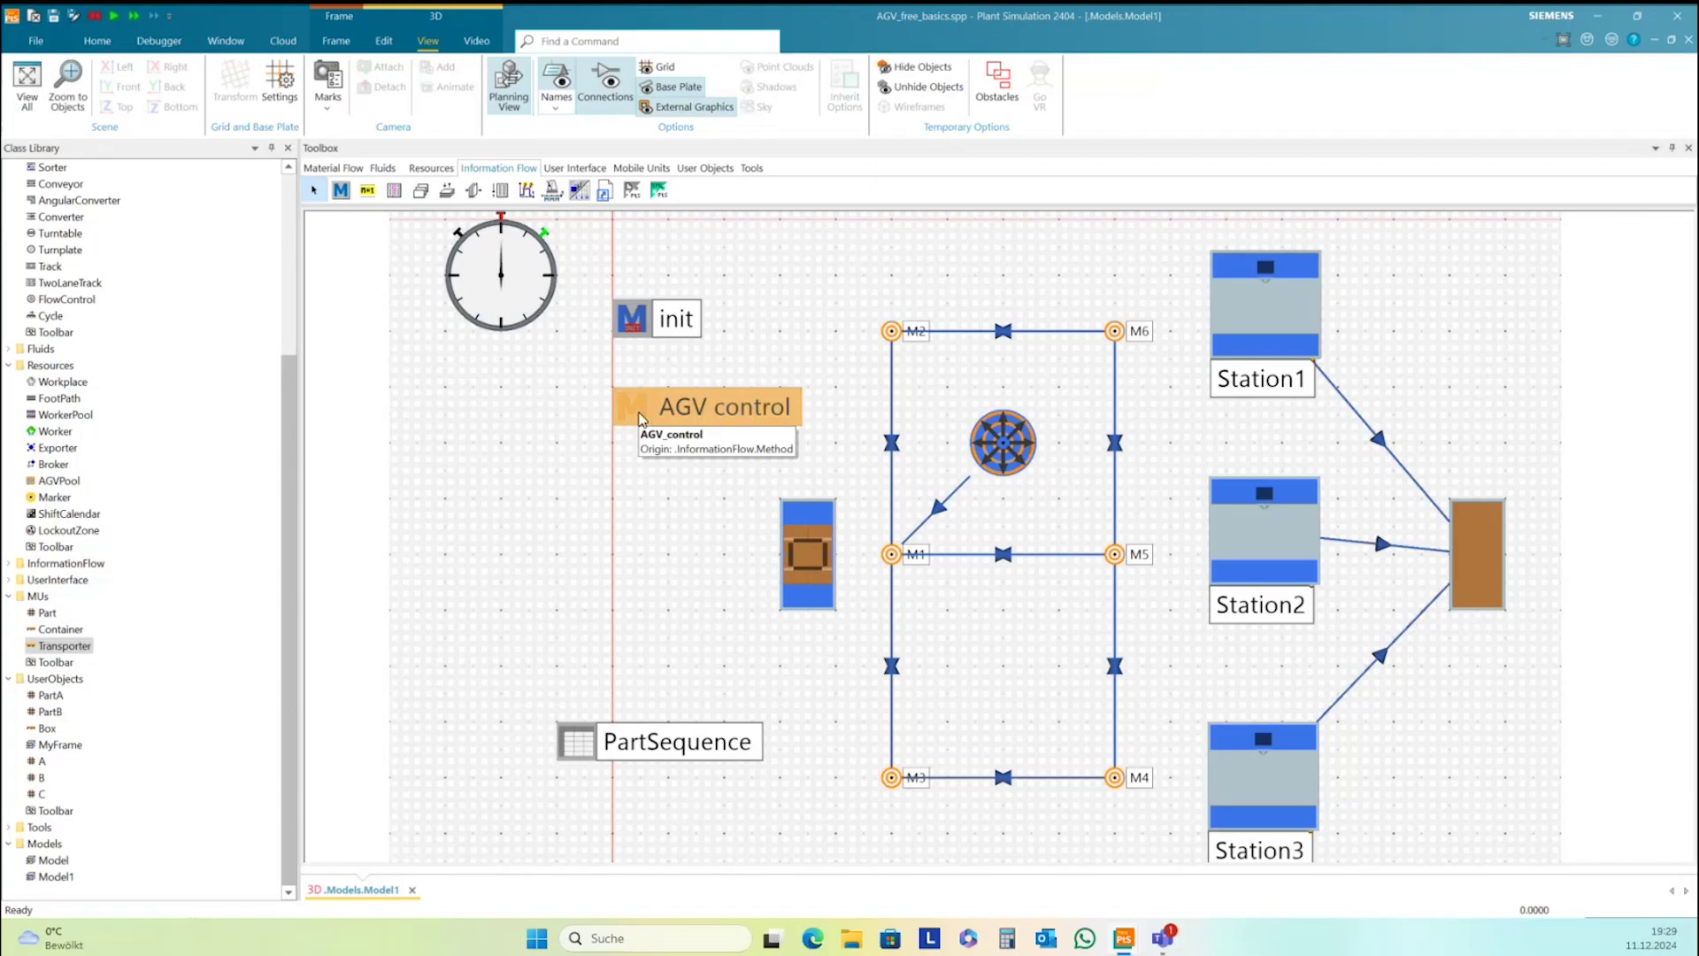
double_click(640, 416)
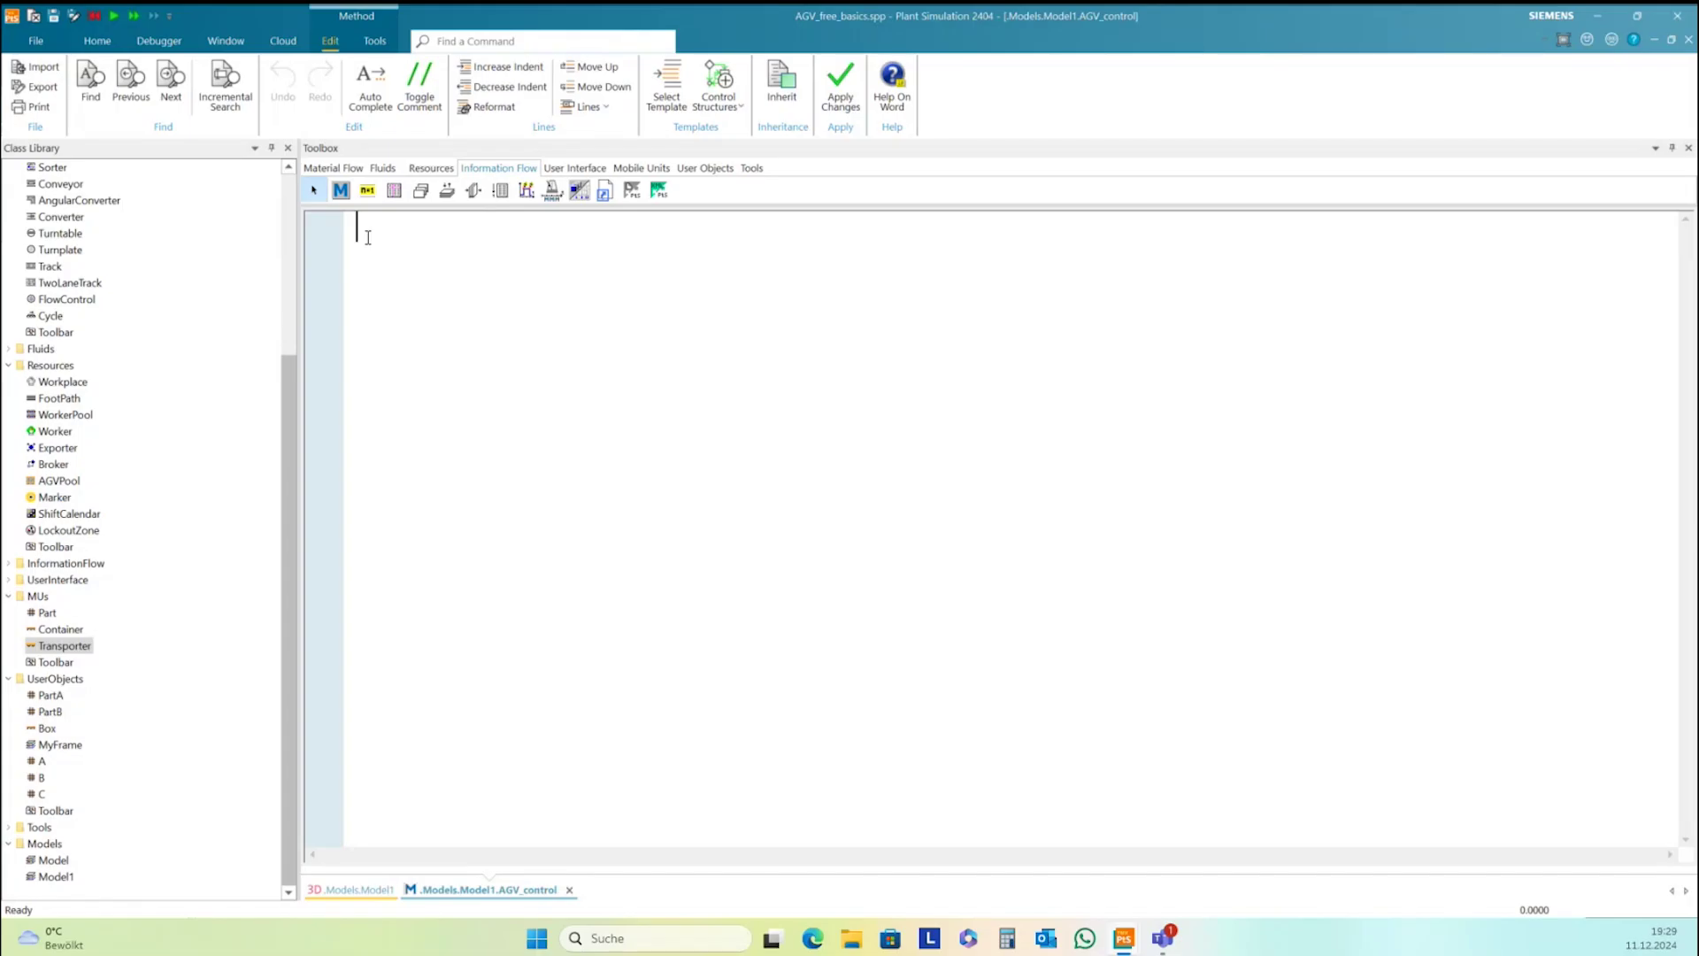
type("var AGV")
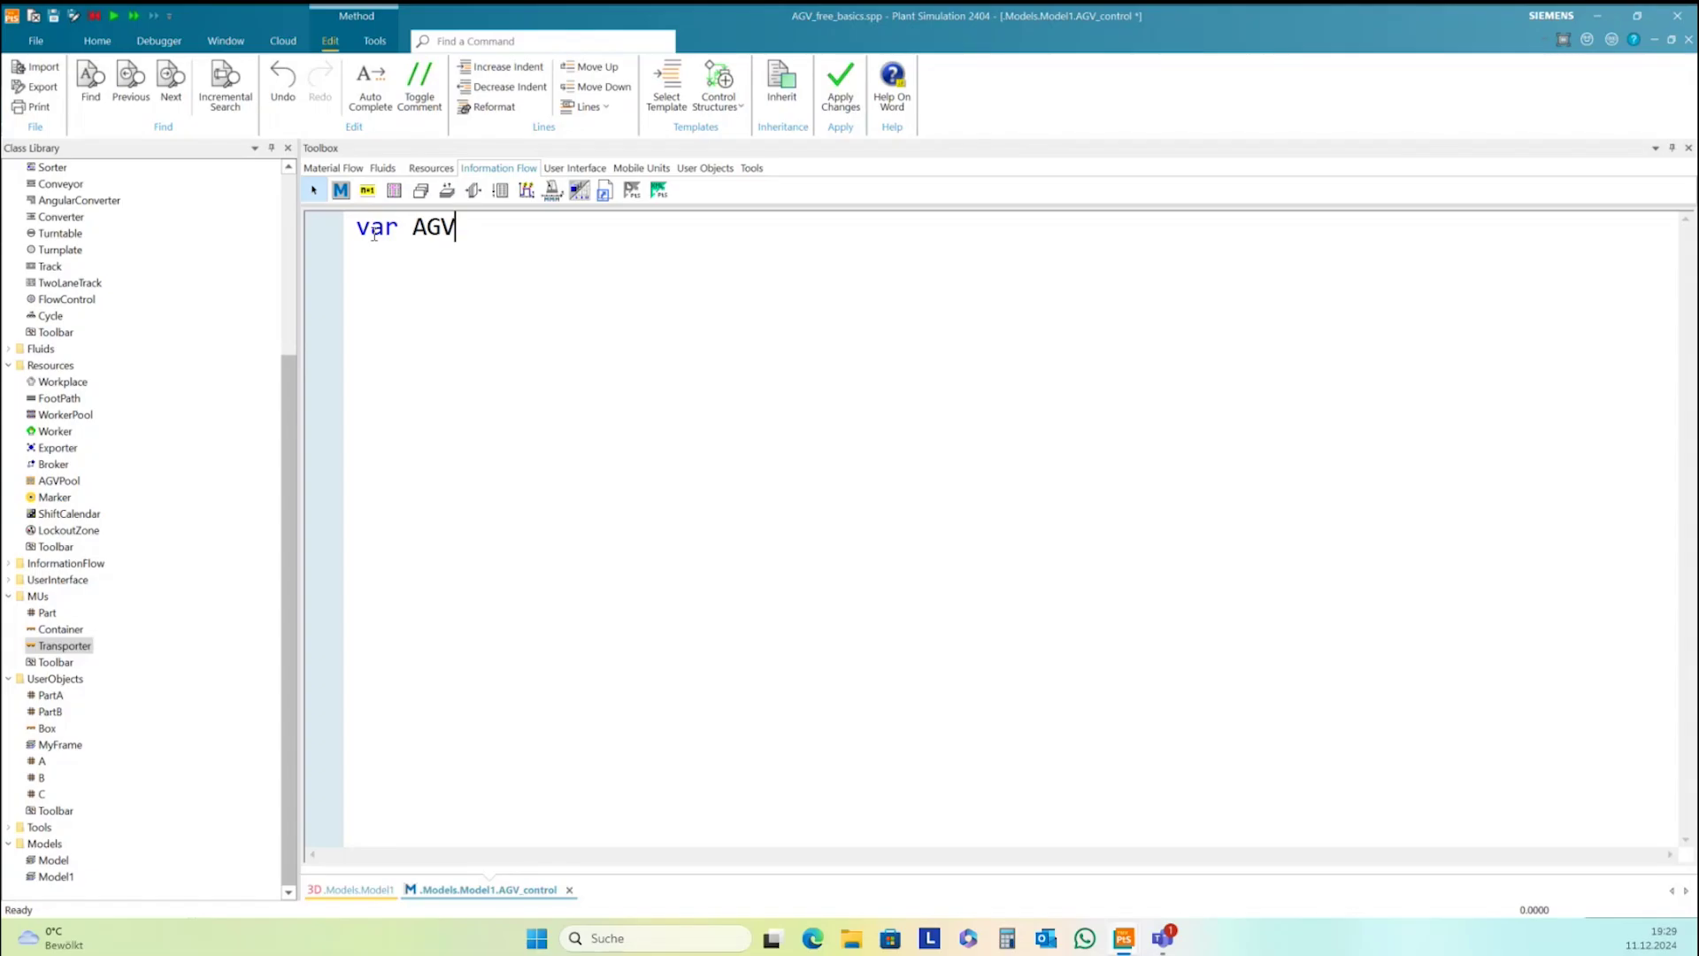
type(":object")
key("Return")
type("AGV")
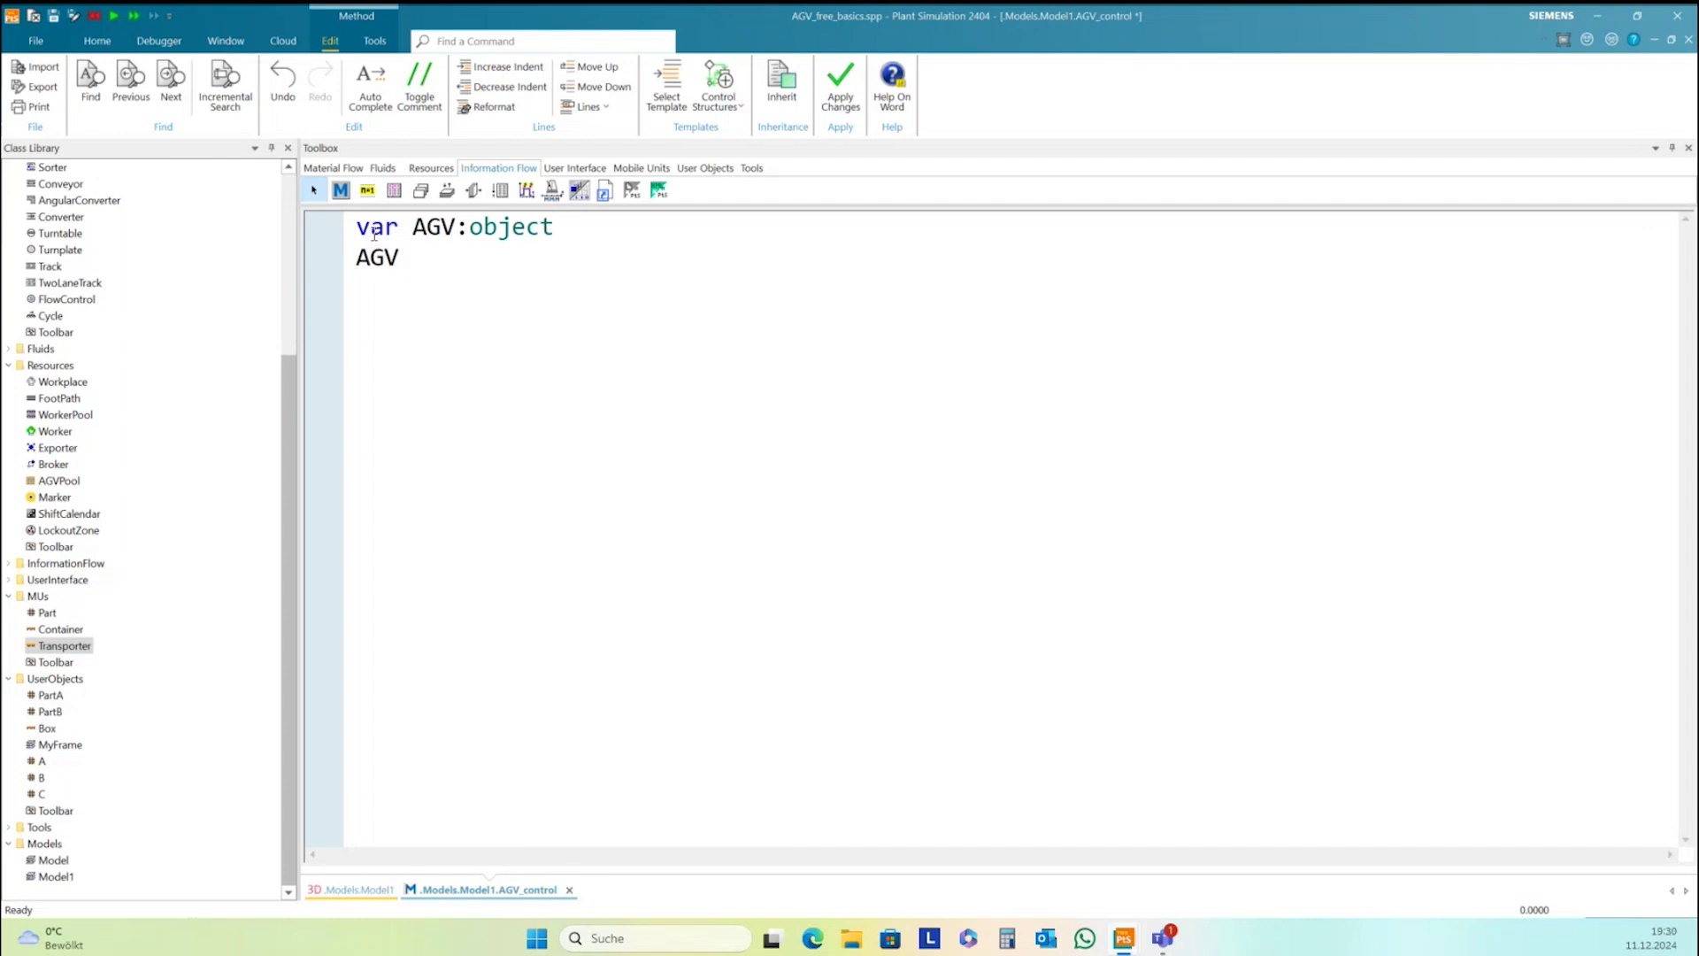
type(":=")
left_click_drag(62, 647, 457, 297)
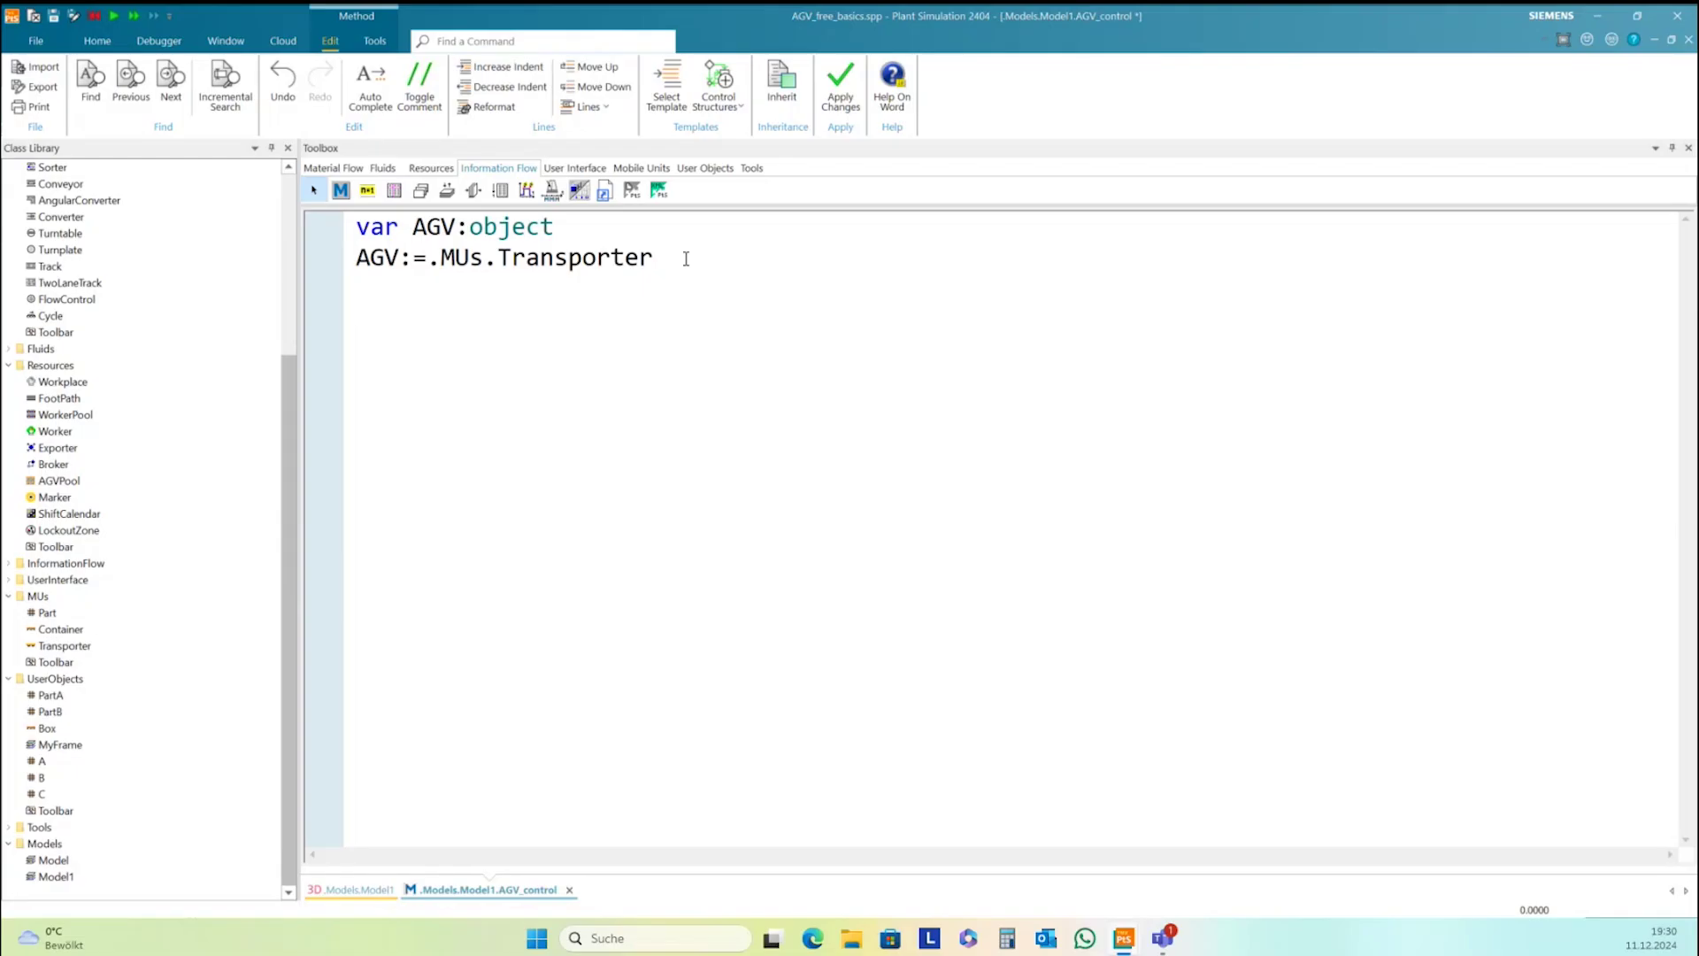
type(":1")
key("Return")
Add the comment "//drive to source" and the line "AGV.destination:=M1" to the AGV_control code
type("//drive to source")
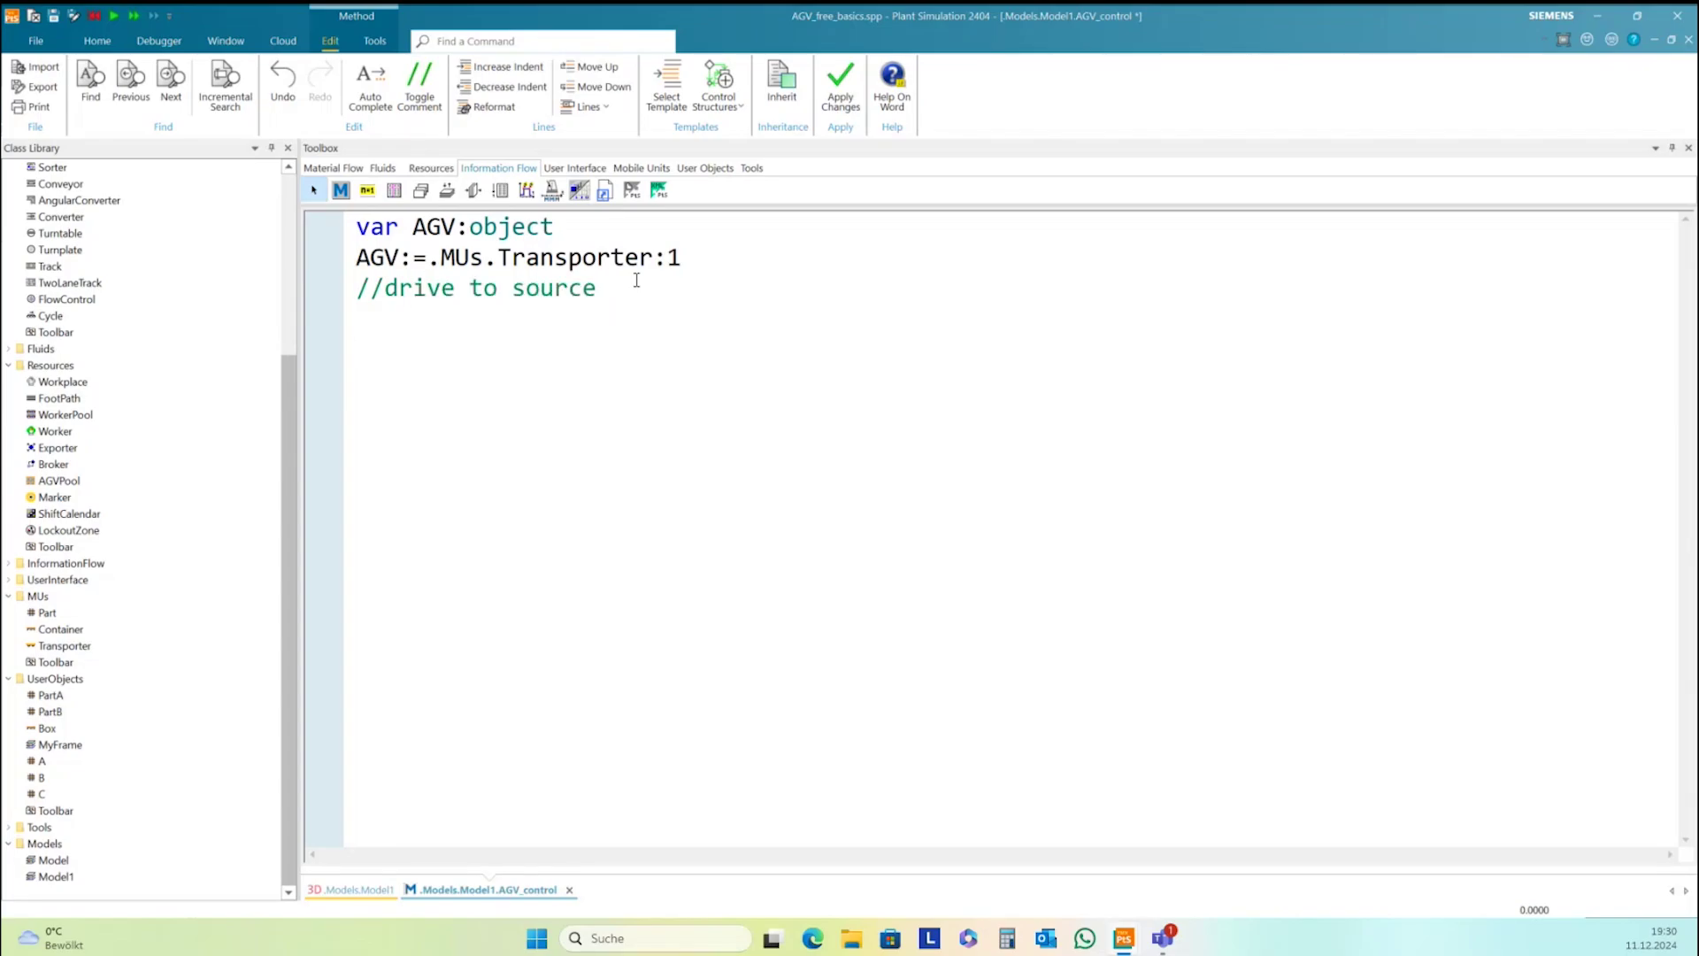
key("Return")
type("AGV.destin")
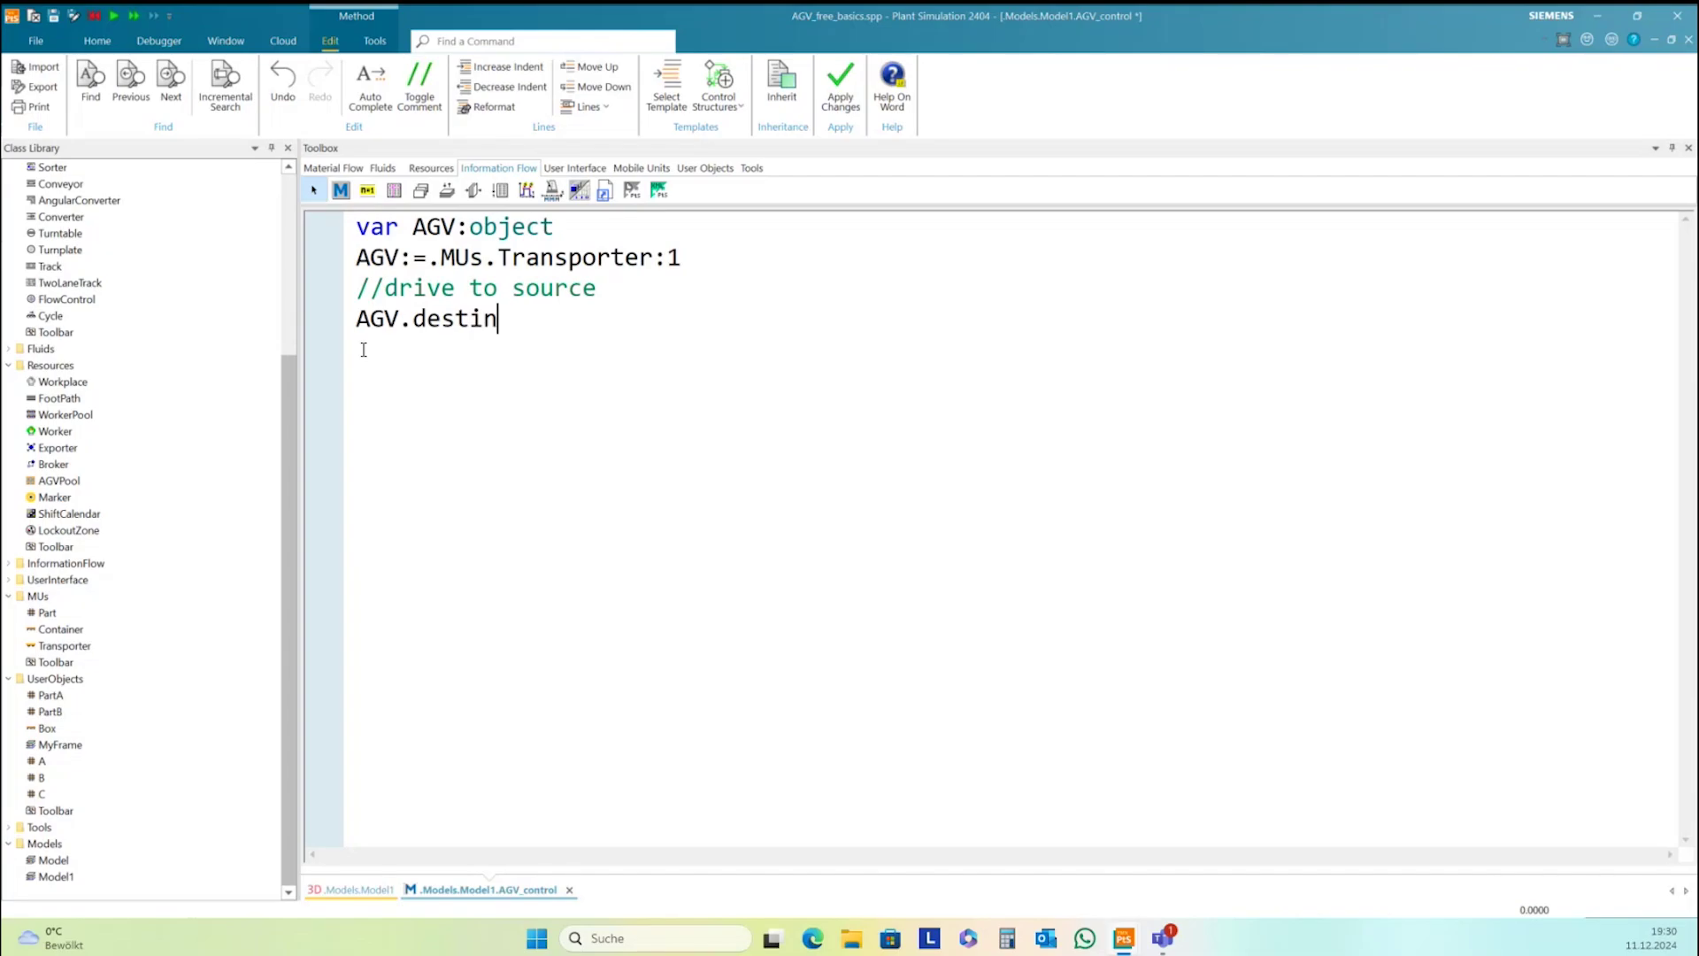
type("ation:=M1")
left_click(630, 320)
key("Return")
Add the line "waituntil AGV.destinationWasReached" below the destination assignment and apply the code changes
type("waitu")
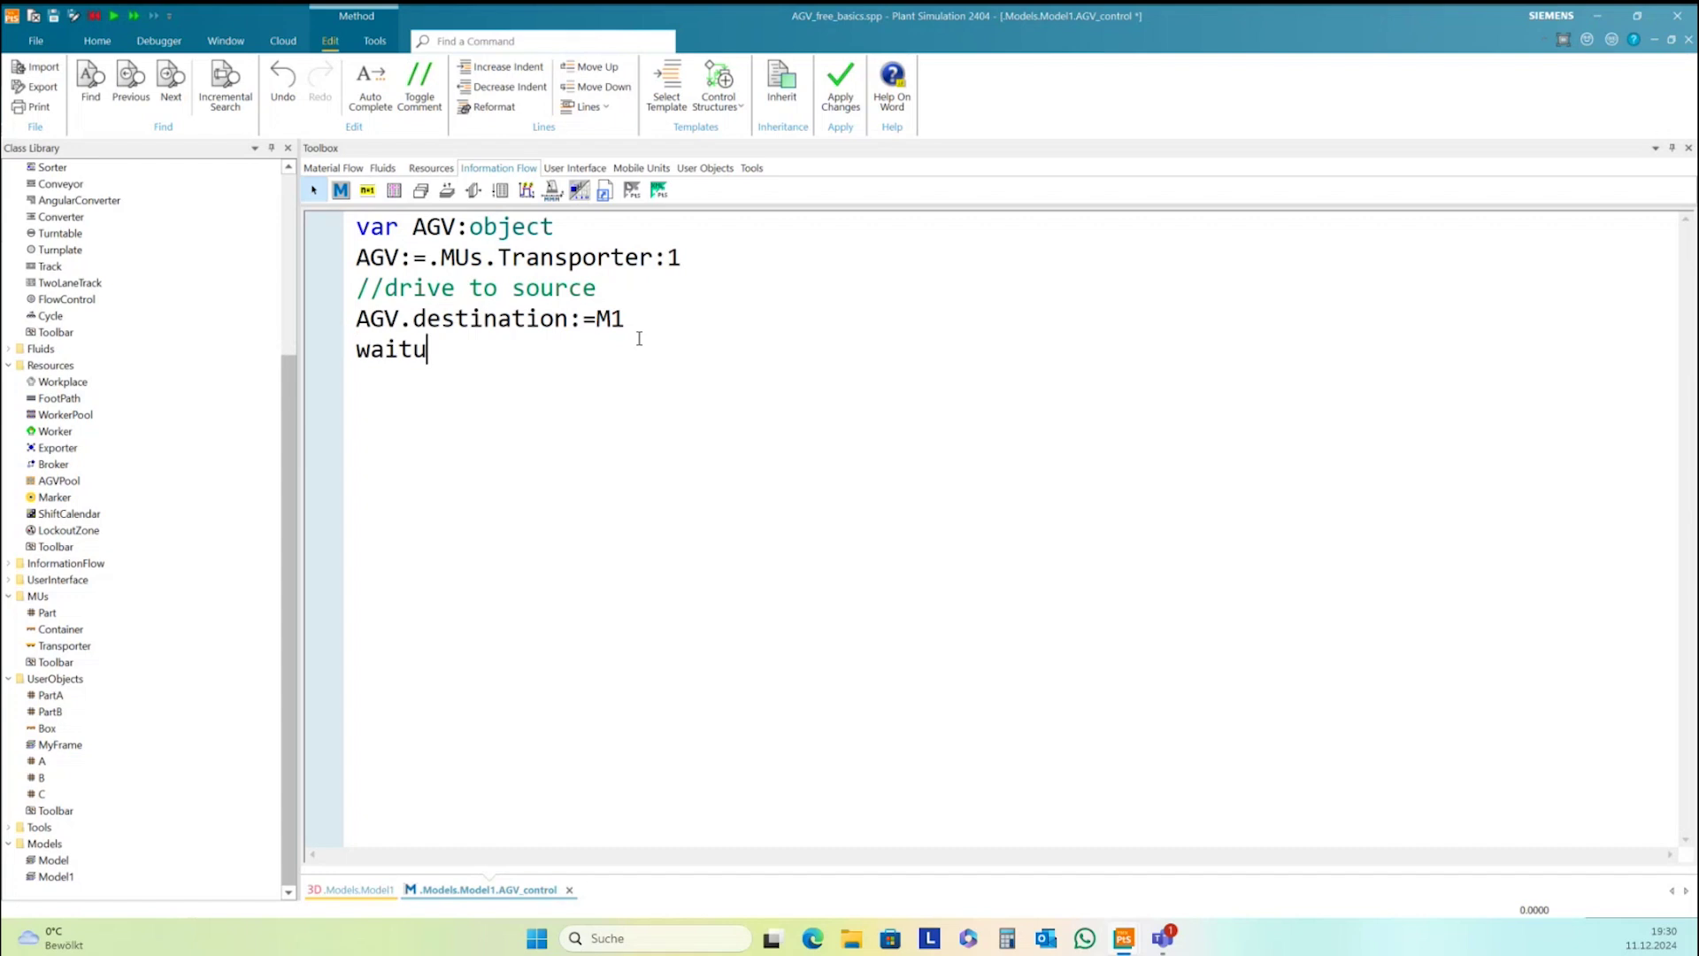
type("ntil AGV.destinationWasReached")
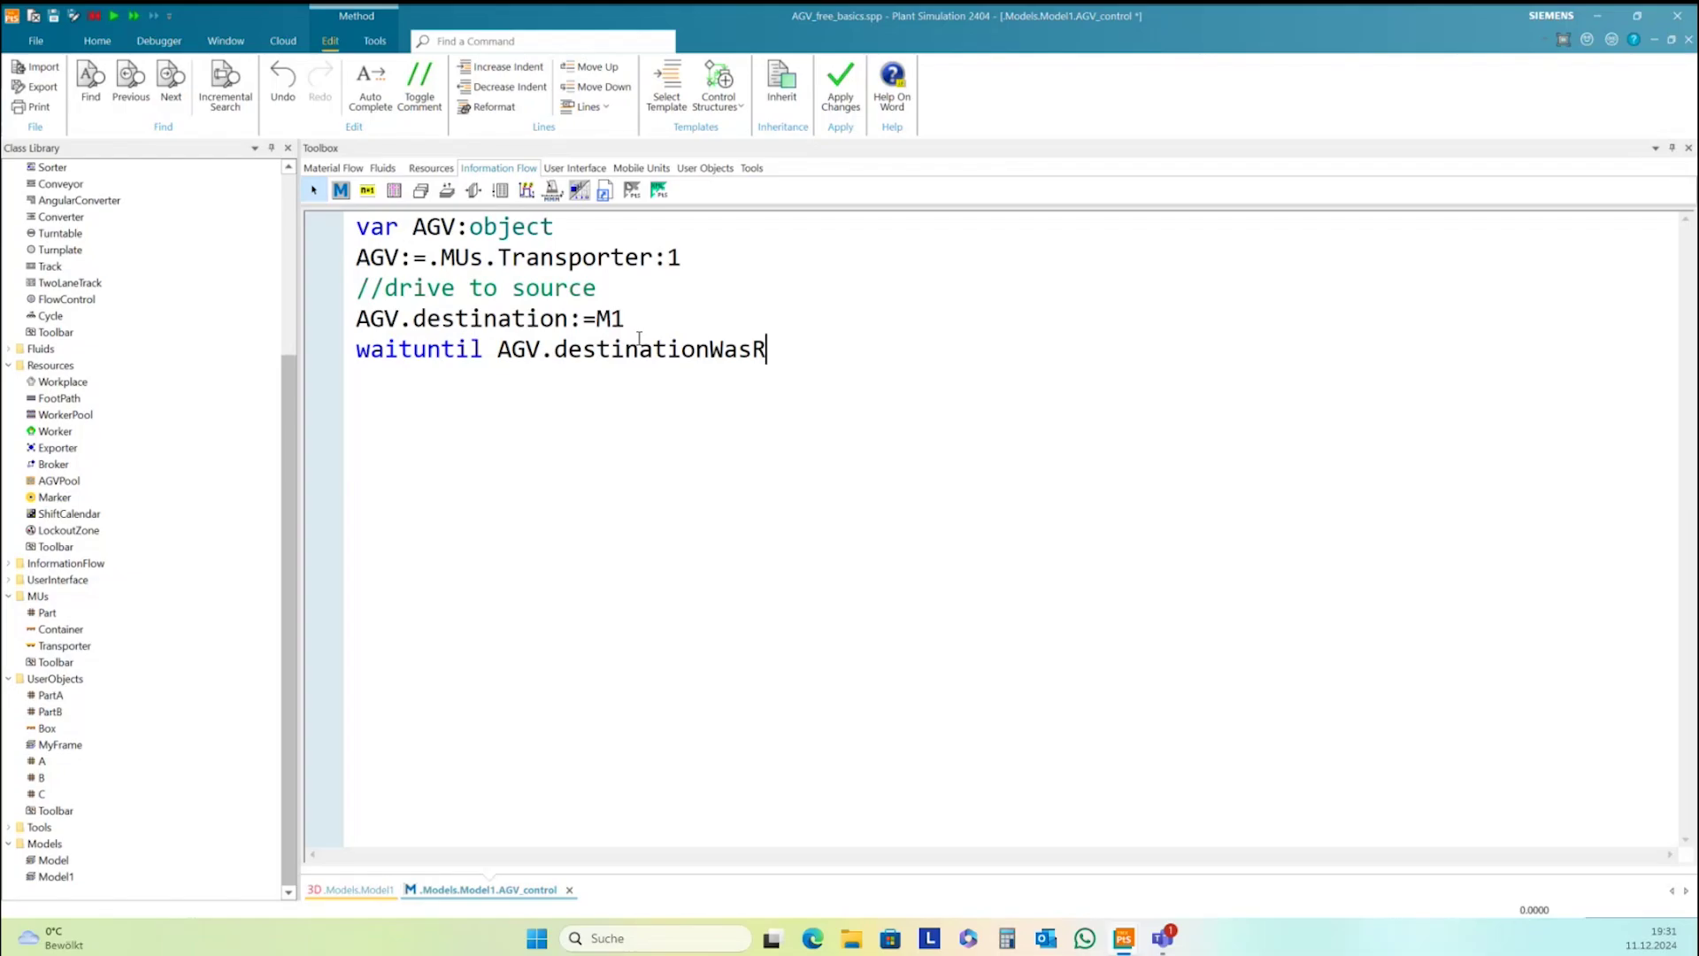
key("Return")
key("F7")
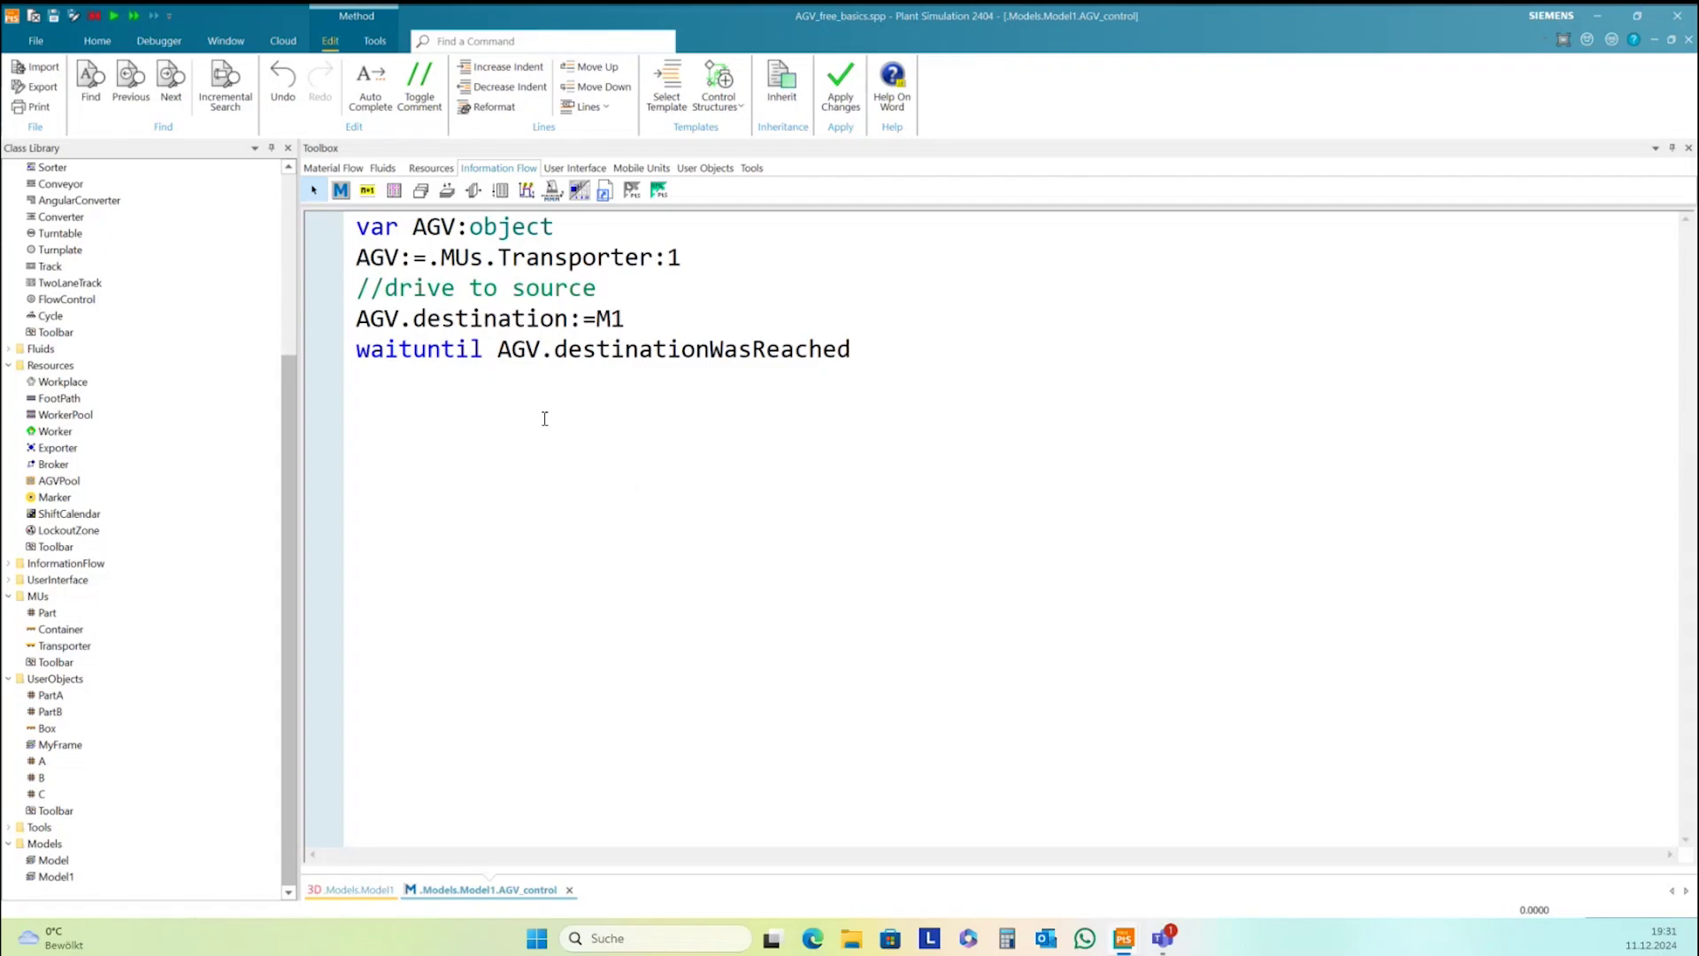
left_click(502, 382)
left_click(501, 383)
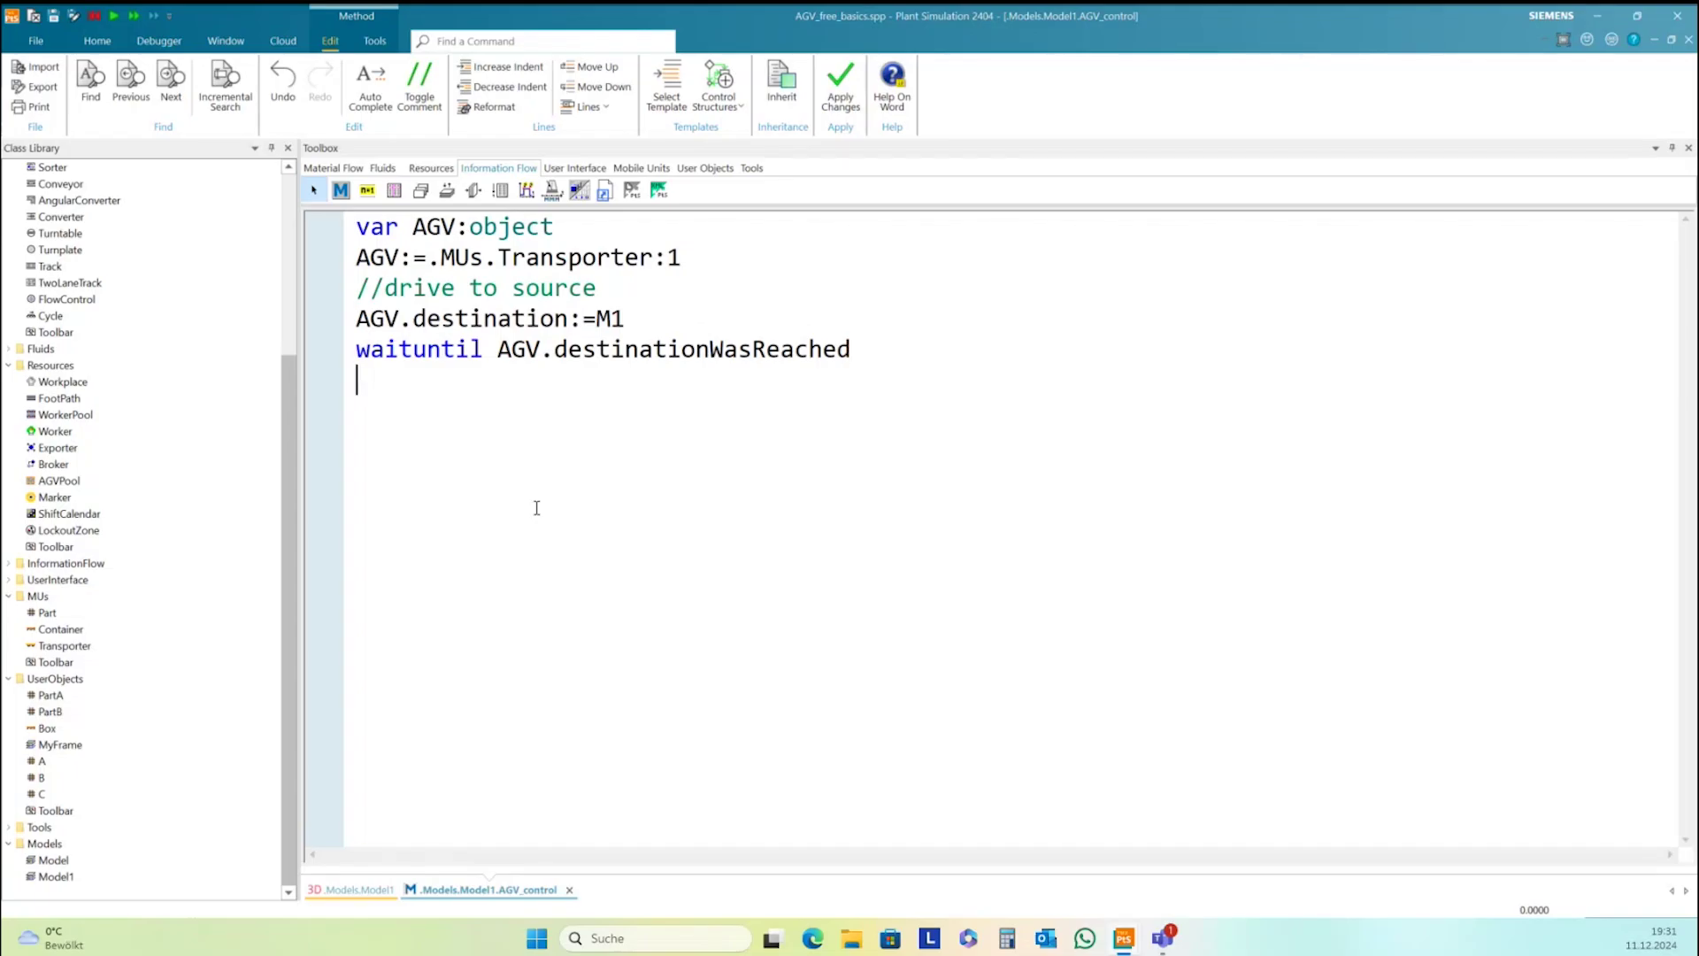
Return to the Model1 layout and run the simulation to test the AGV's drive to marker M1
left_click(359, 890)
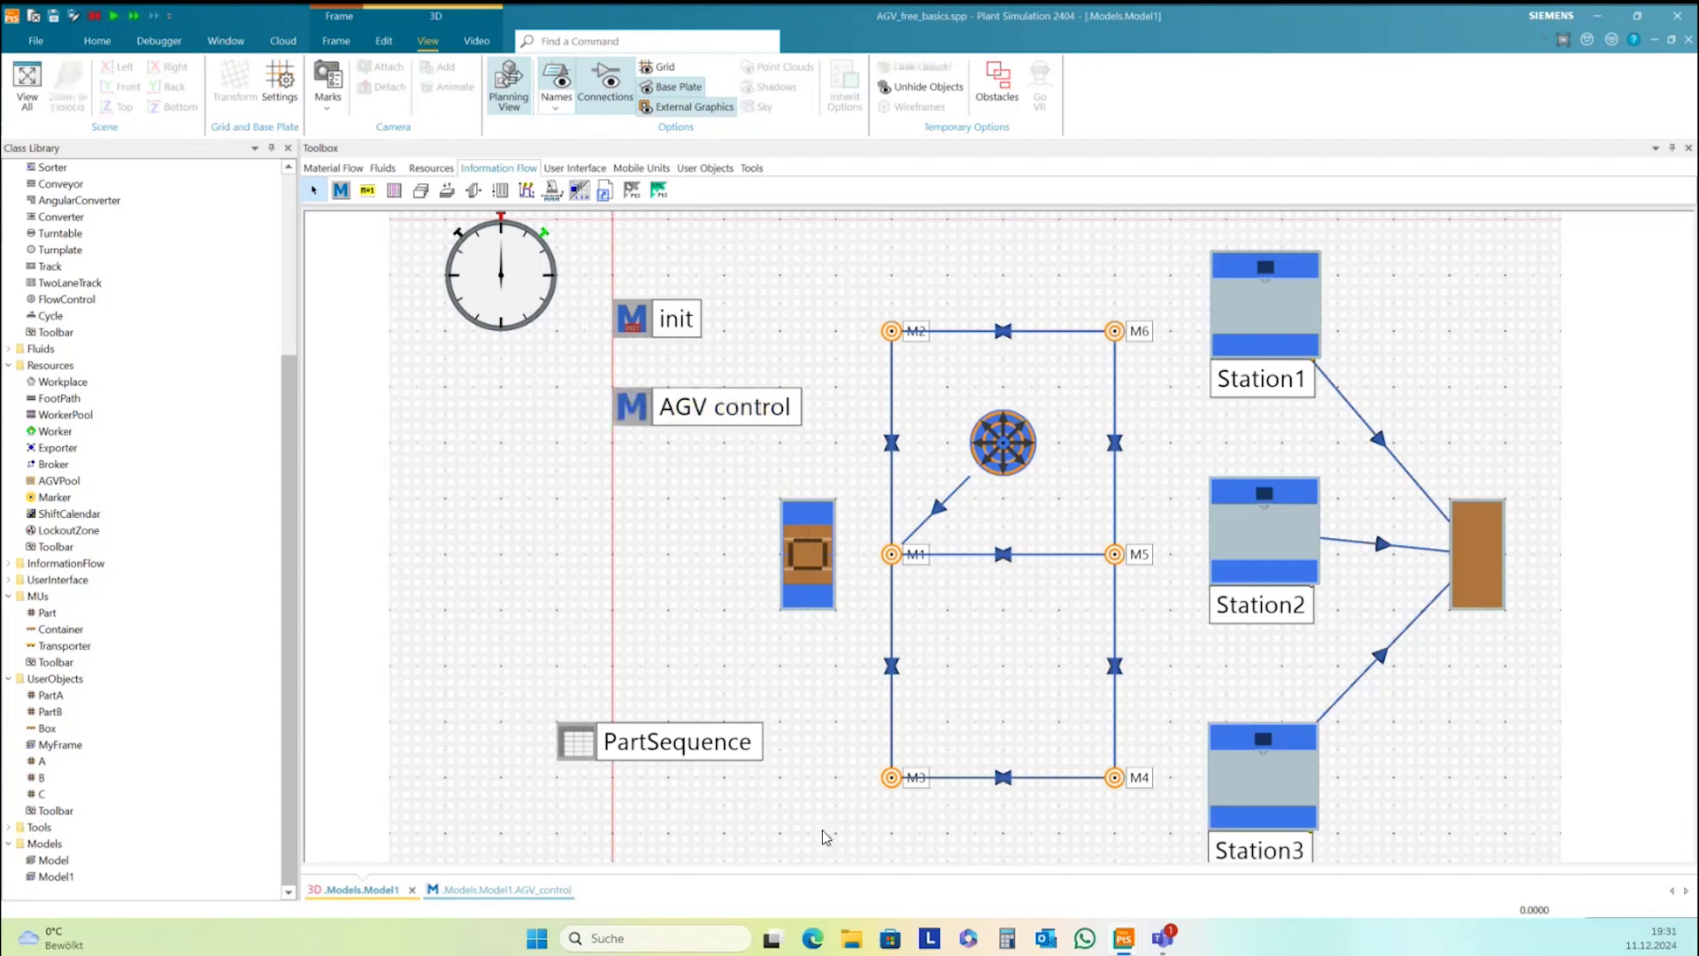
left_click(102, 41)
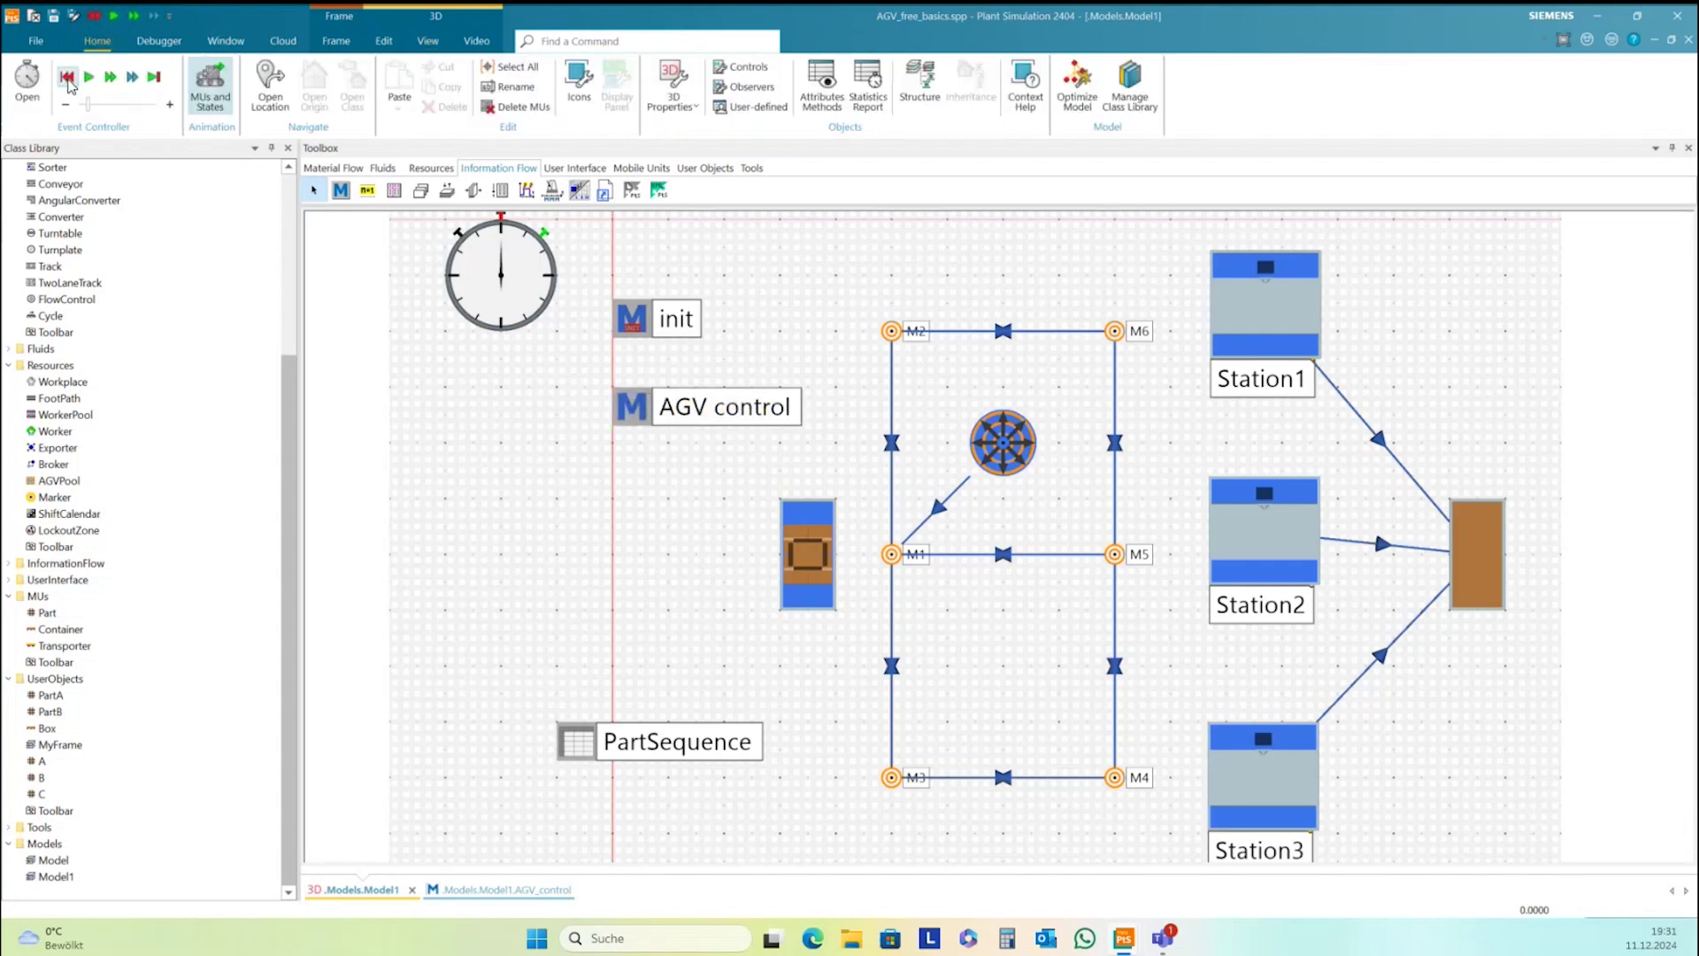
left_click(90, 79)
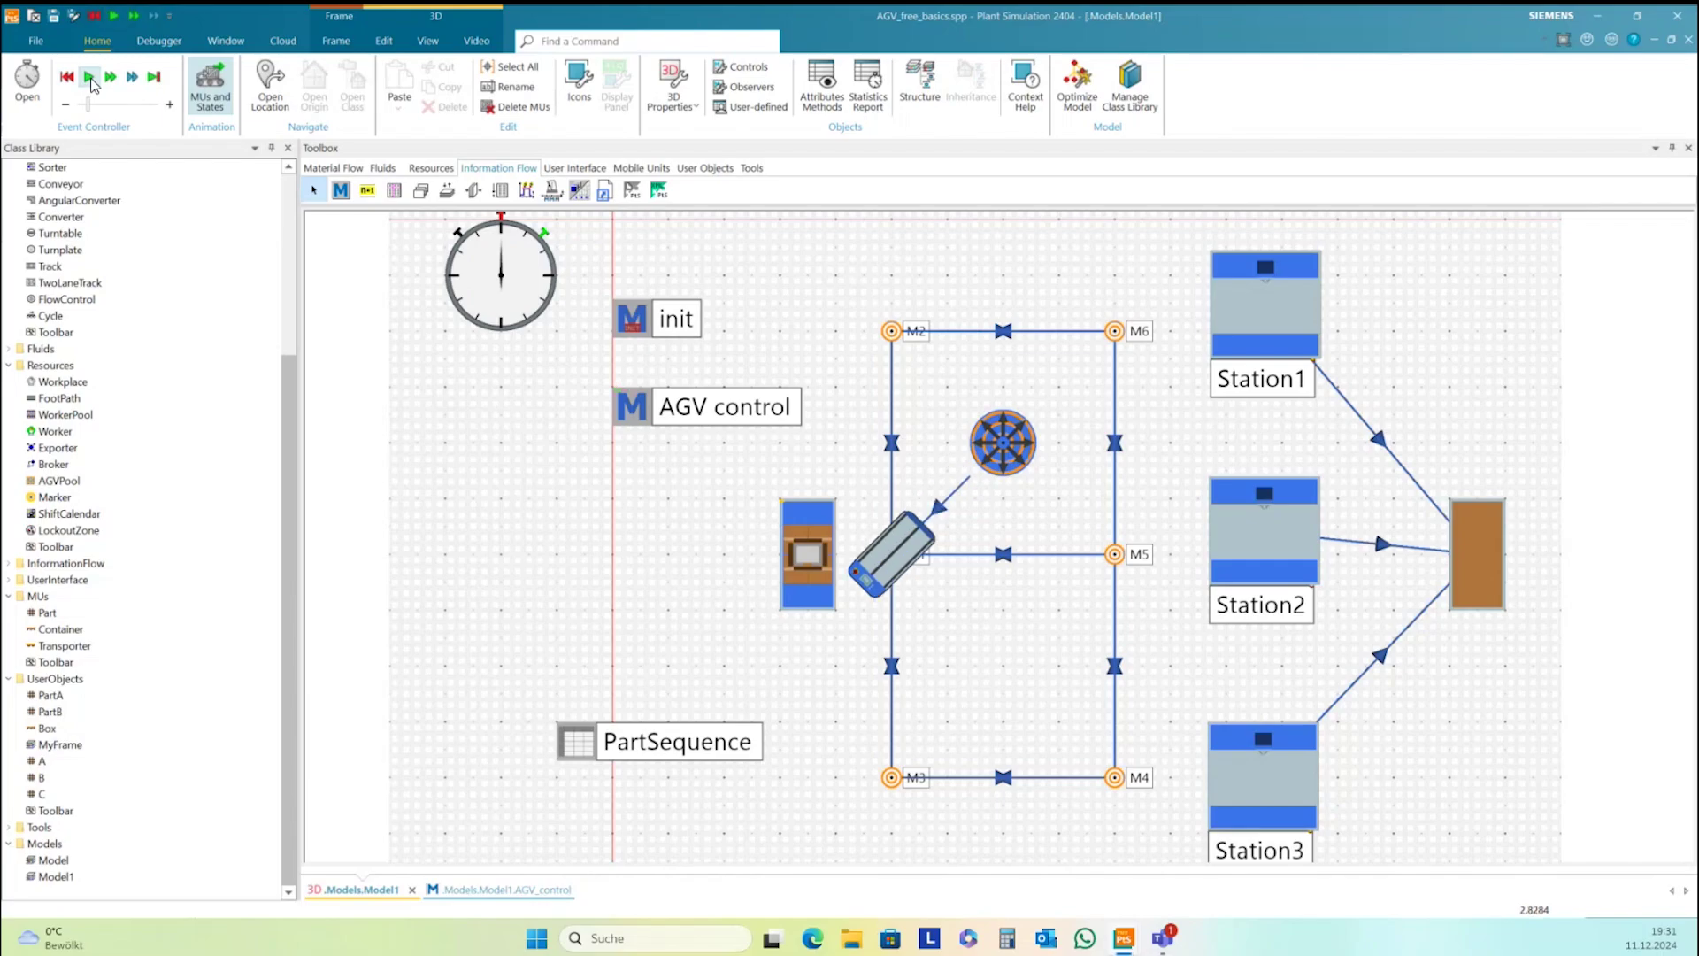
Check the routing settings and destination of the AGV standing at marker M1
double_click(889, 564)
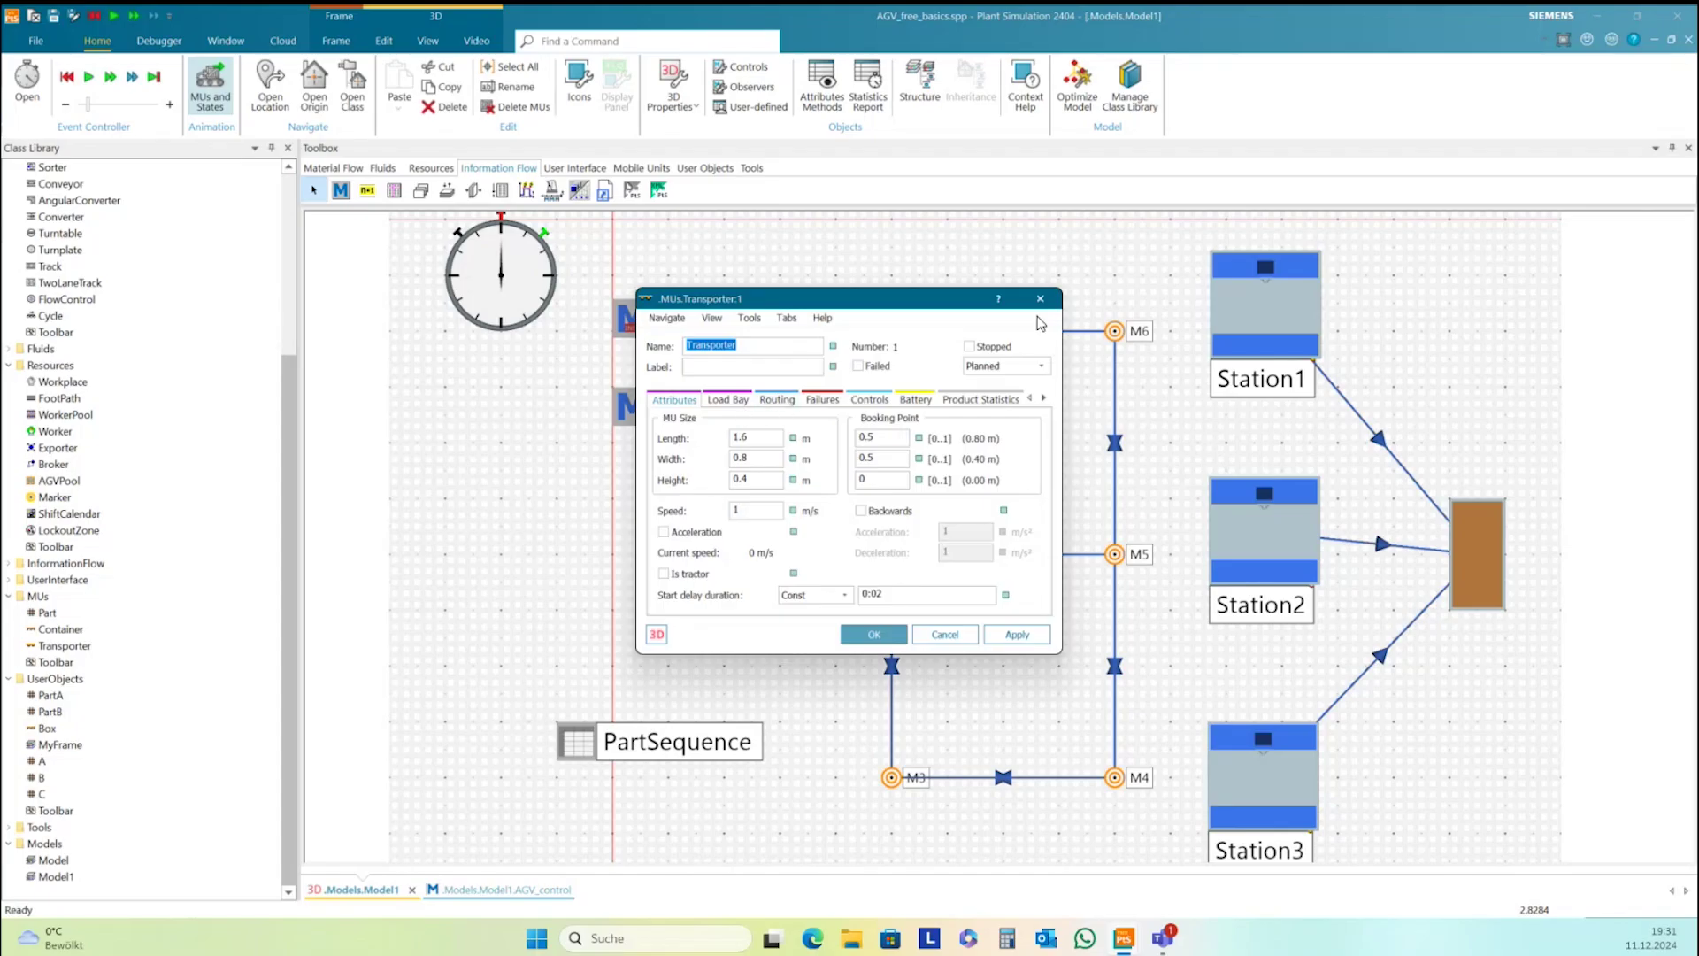
left_click(779, 399)
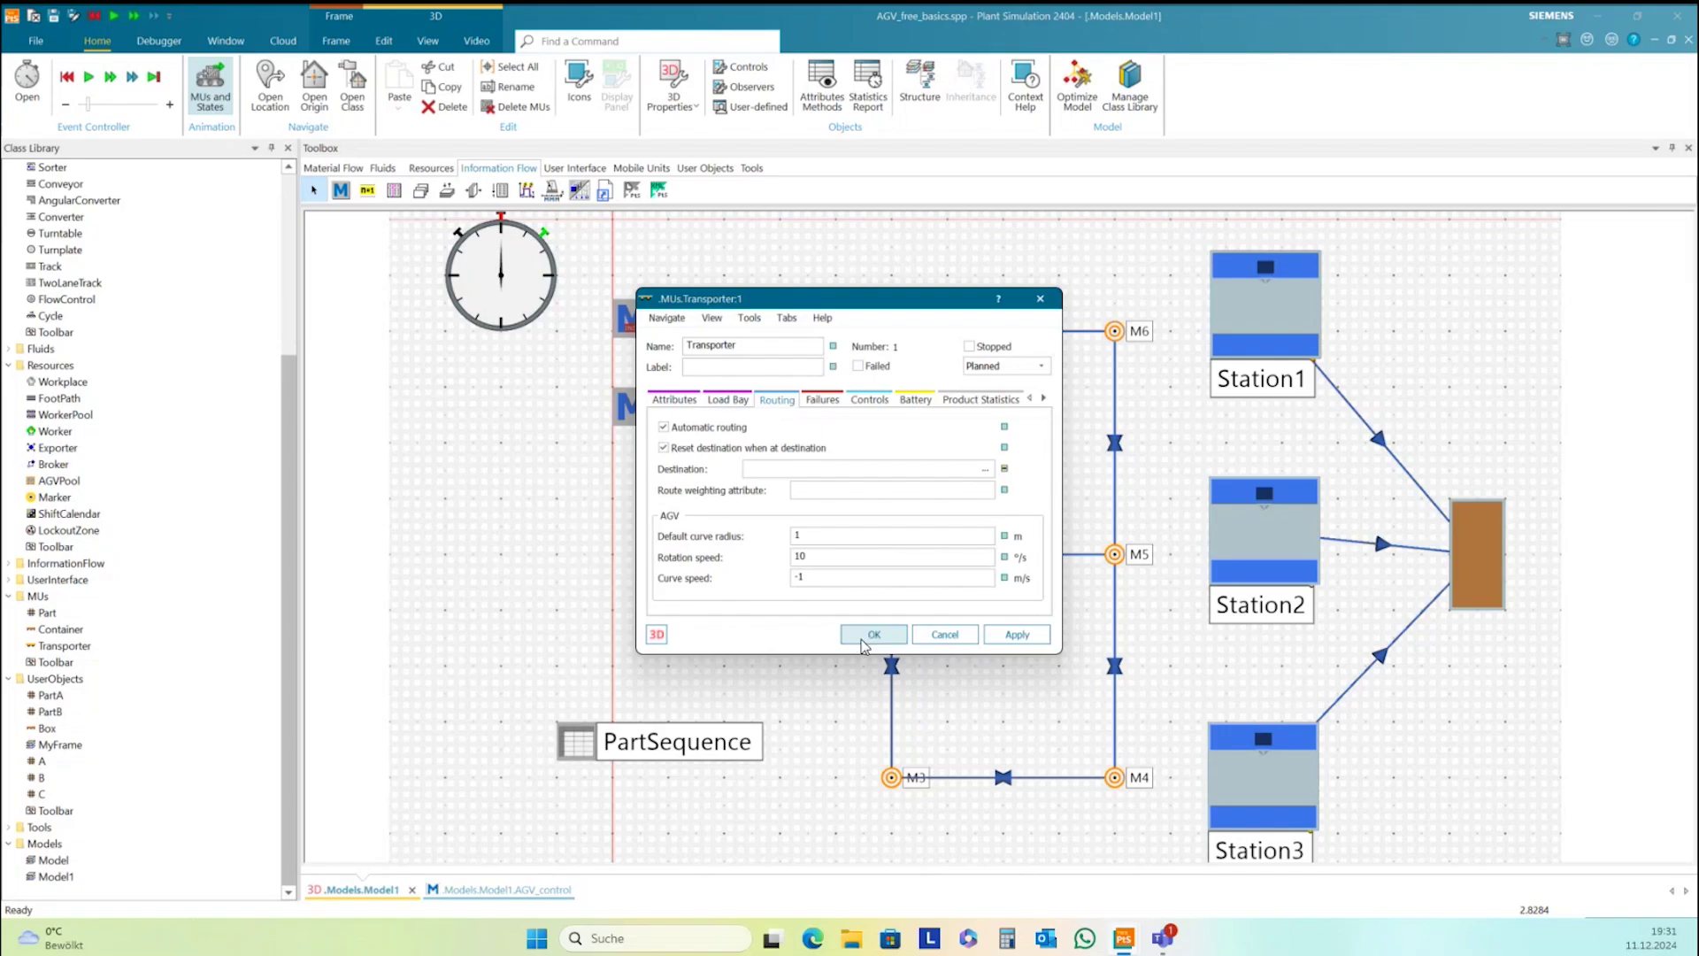
left_click(865, 638)
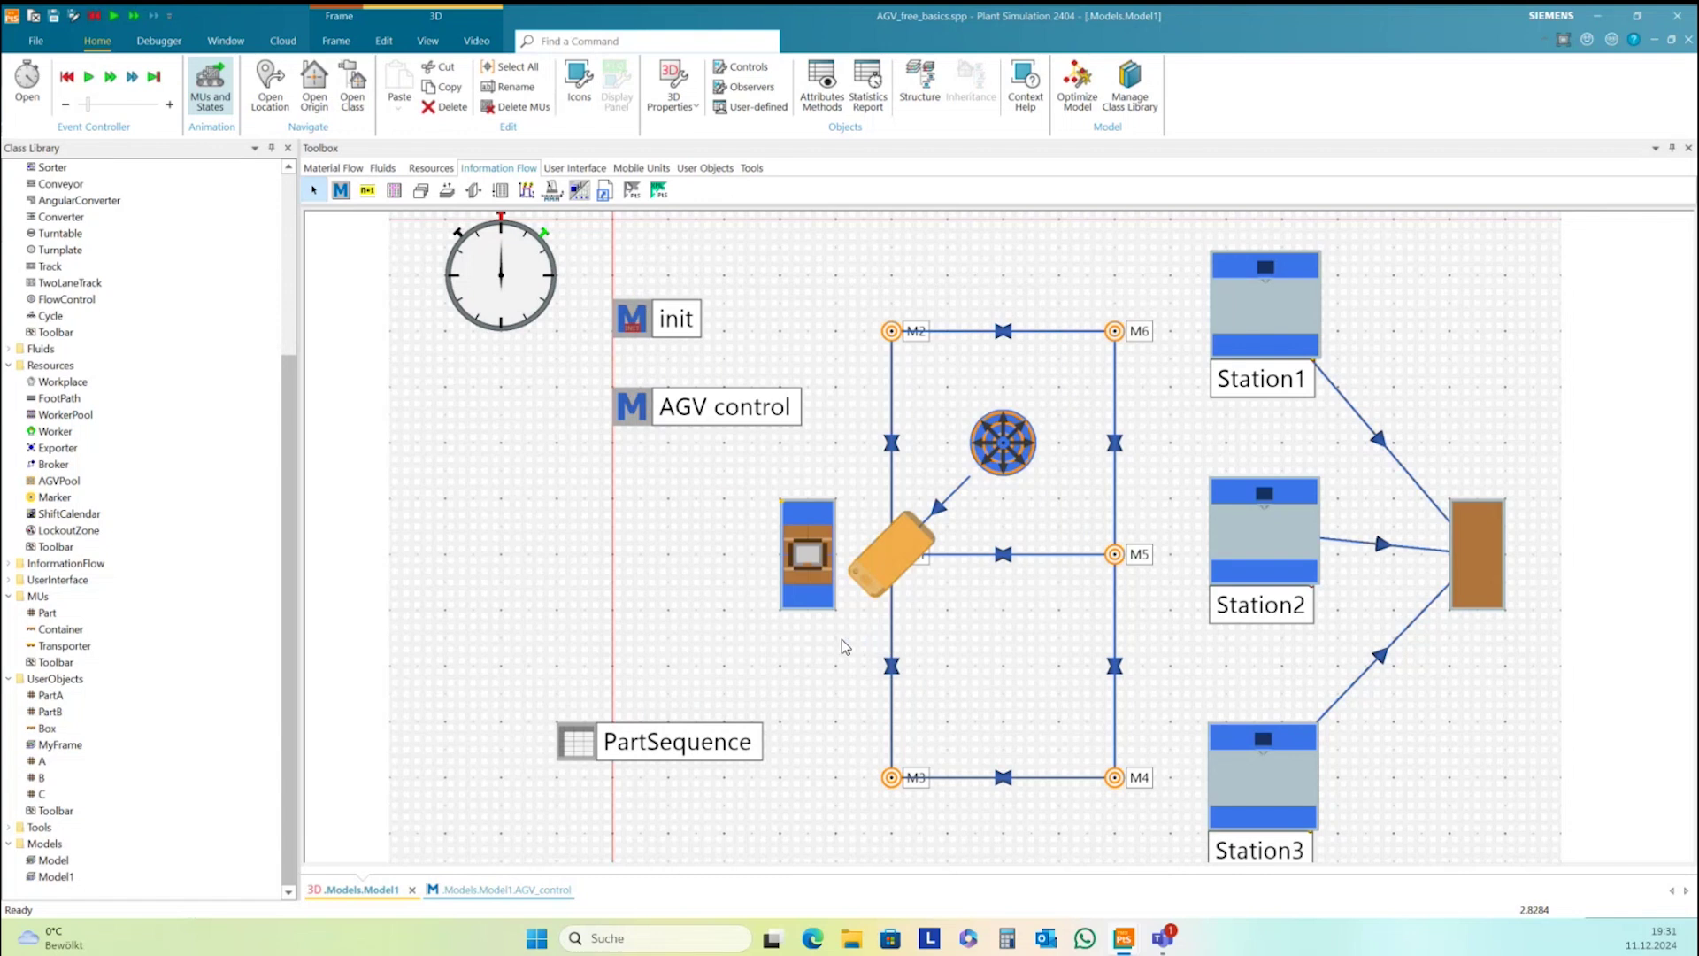
left_click(871, 662)
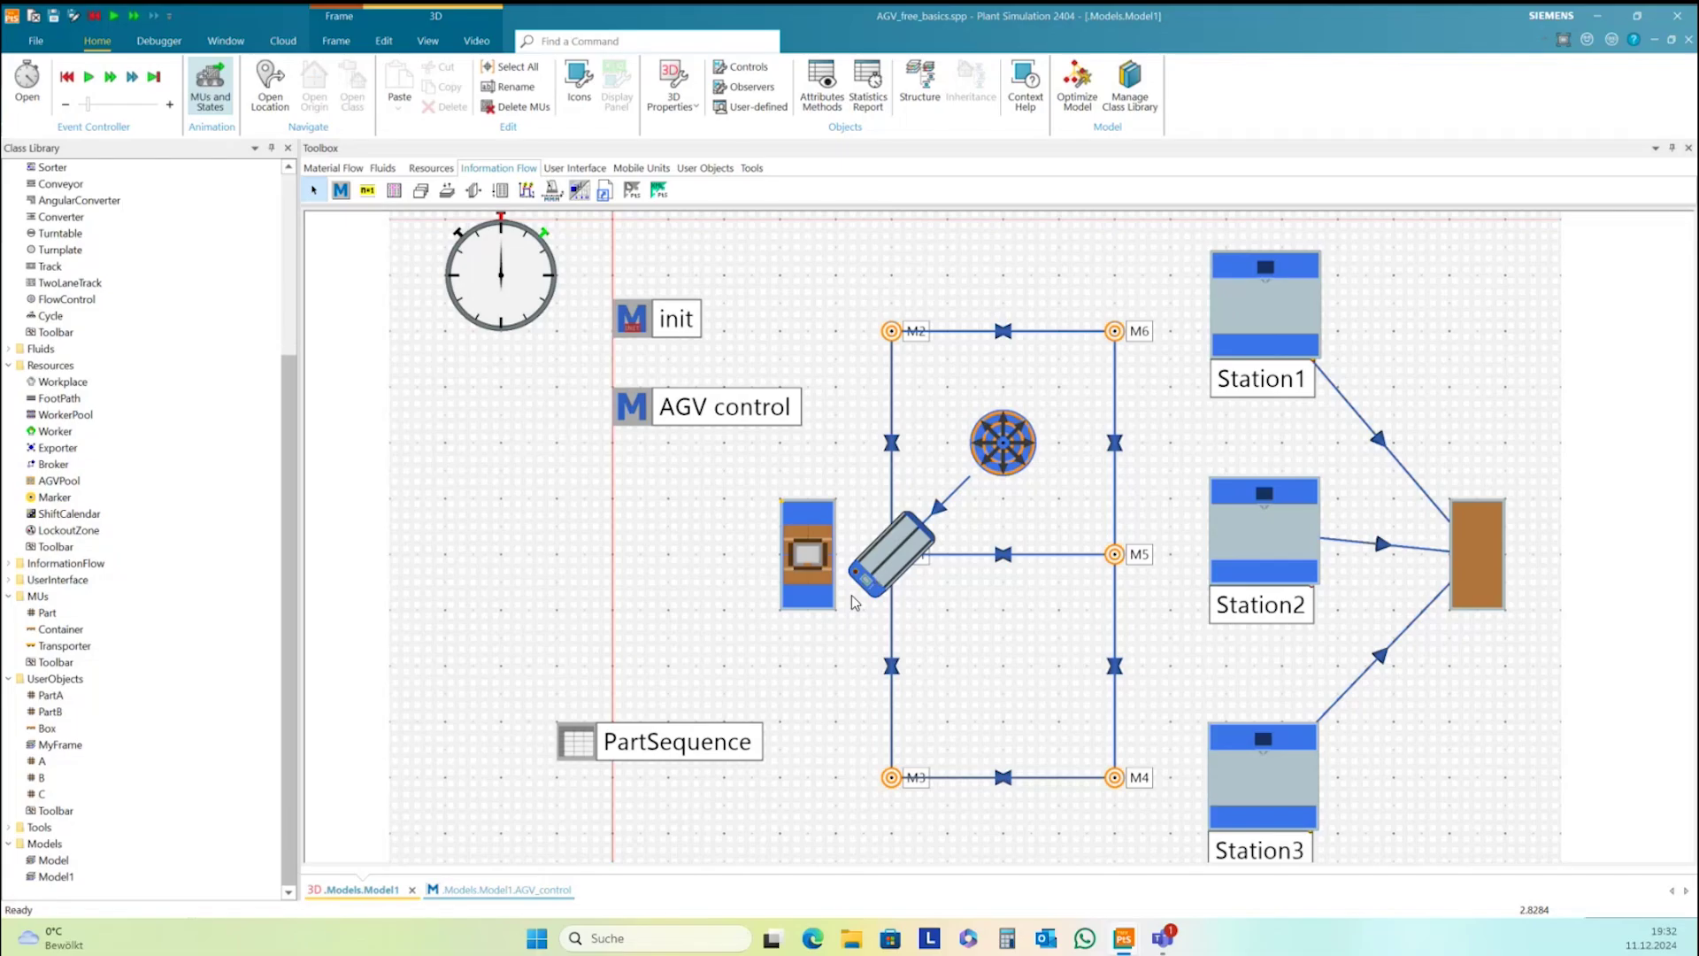
Reopen the AGV_control code and add the line "wait 3" below the waituntil line
mouse_move(1126, 940)
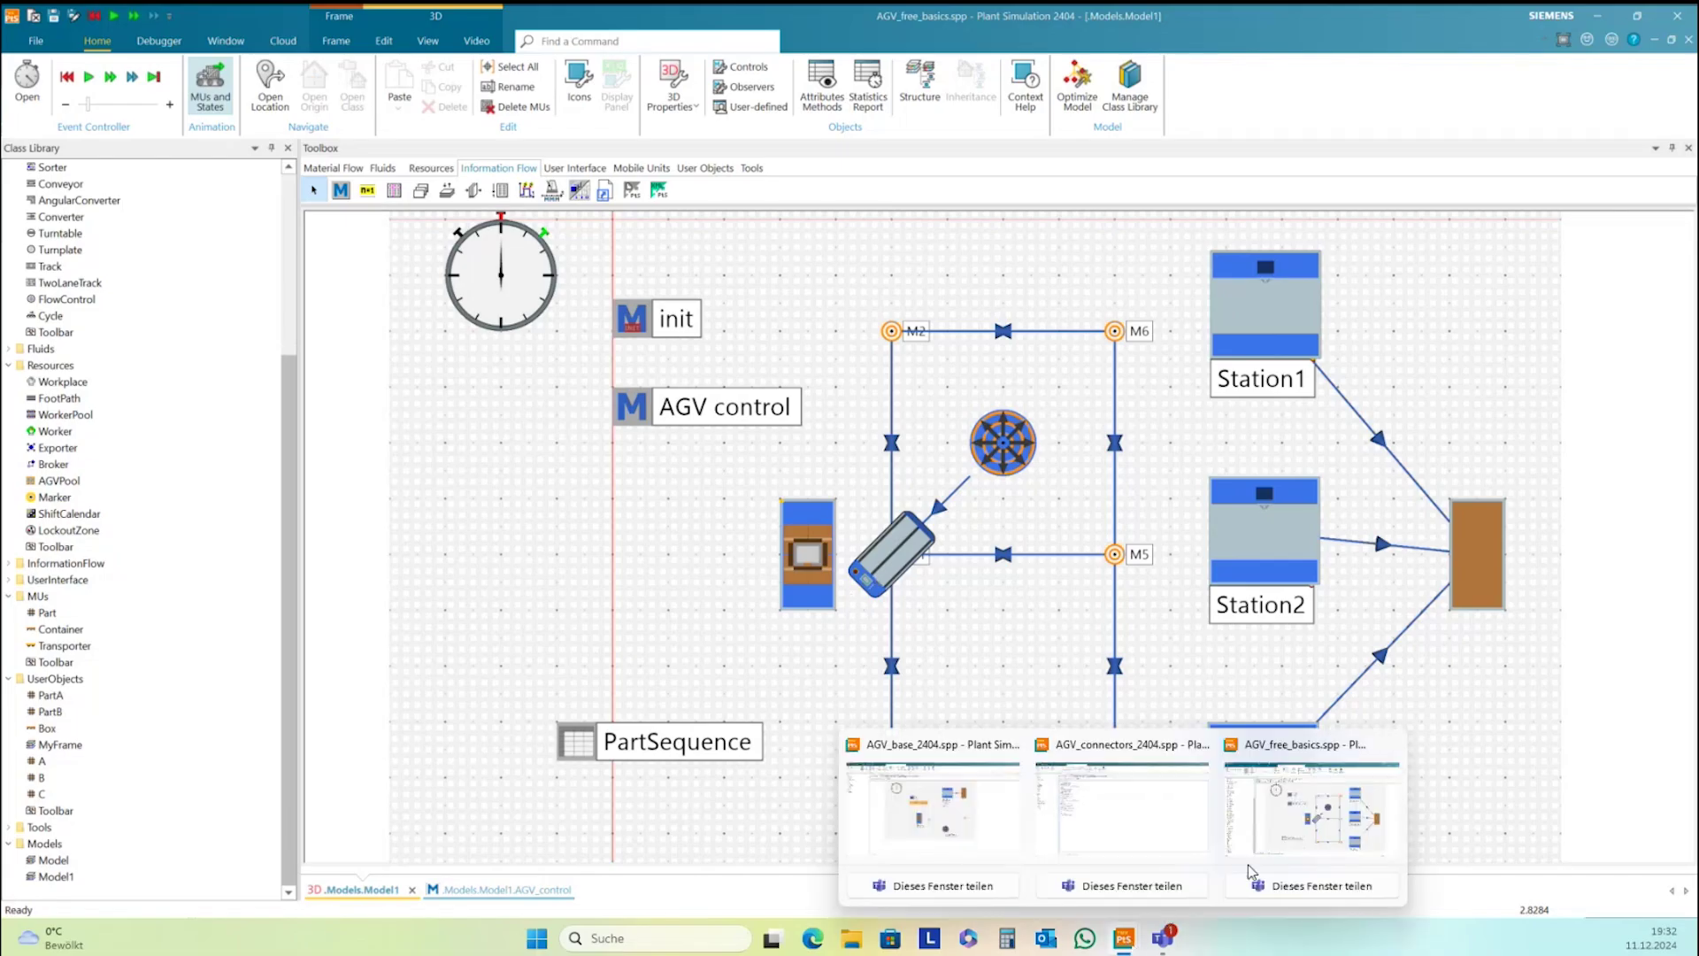
mouse_move(1149, 854)
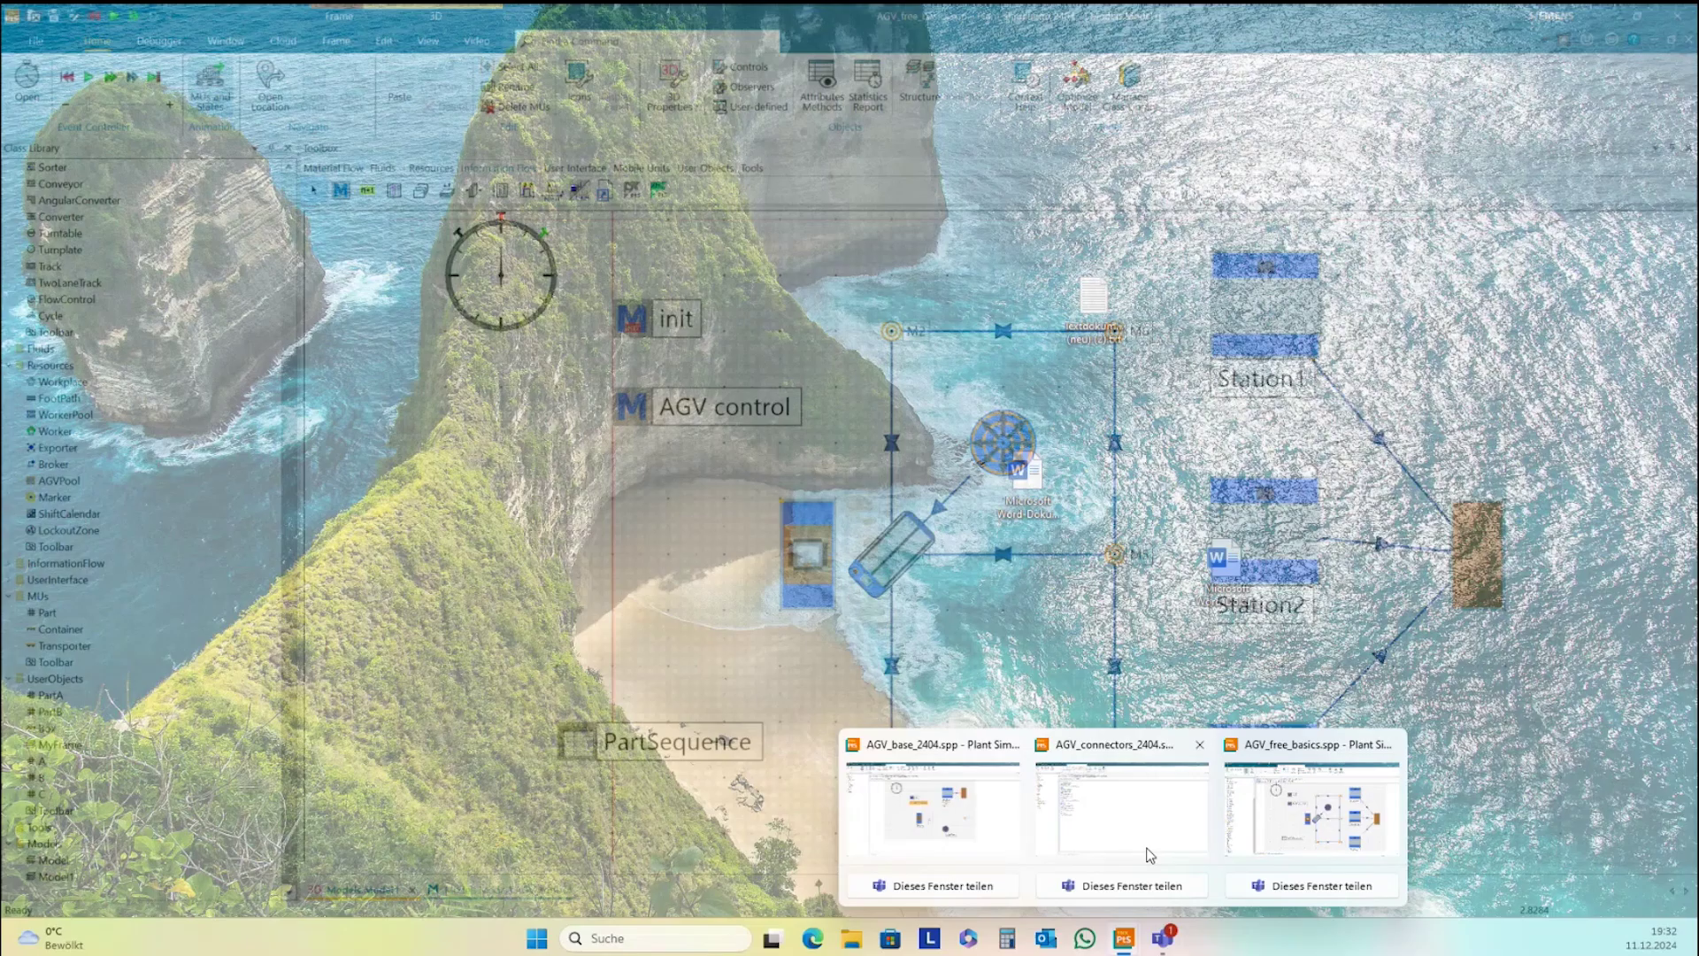
left_click(1149, 854)
double_click(629, 405)
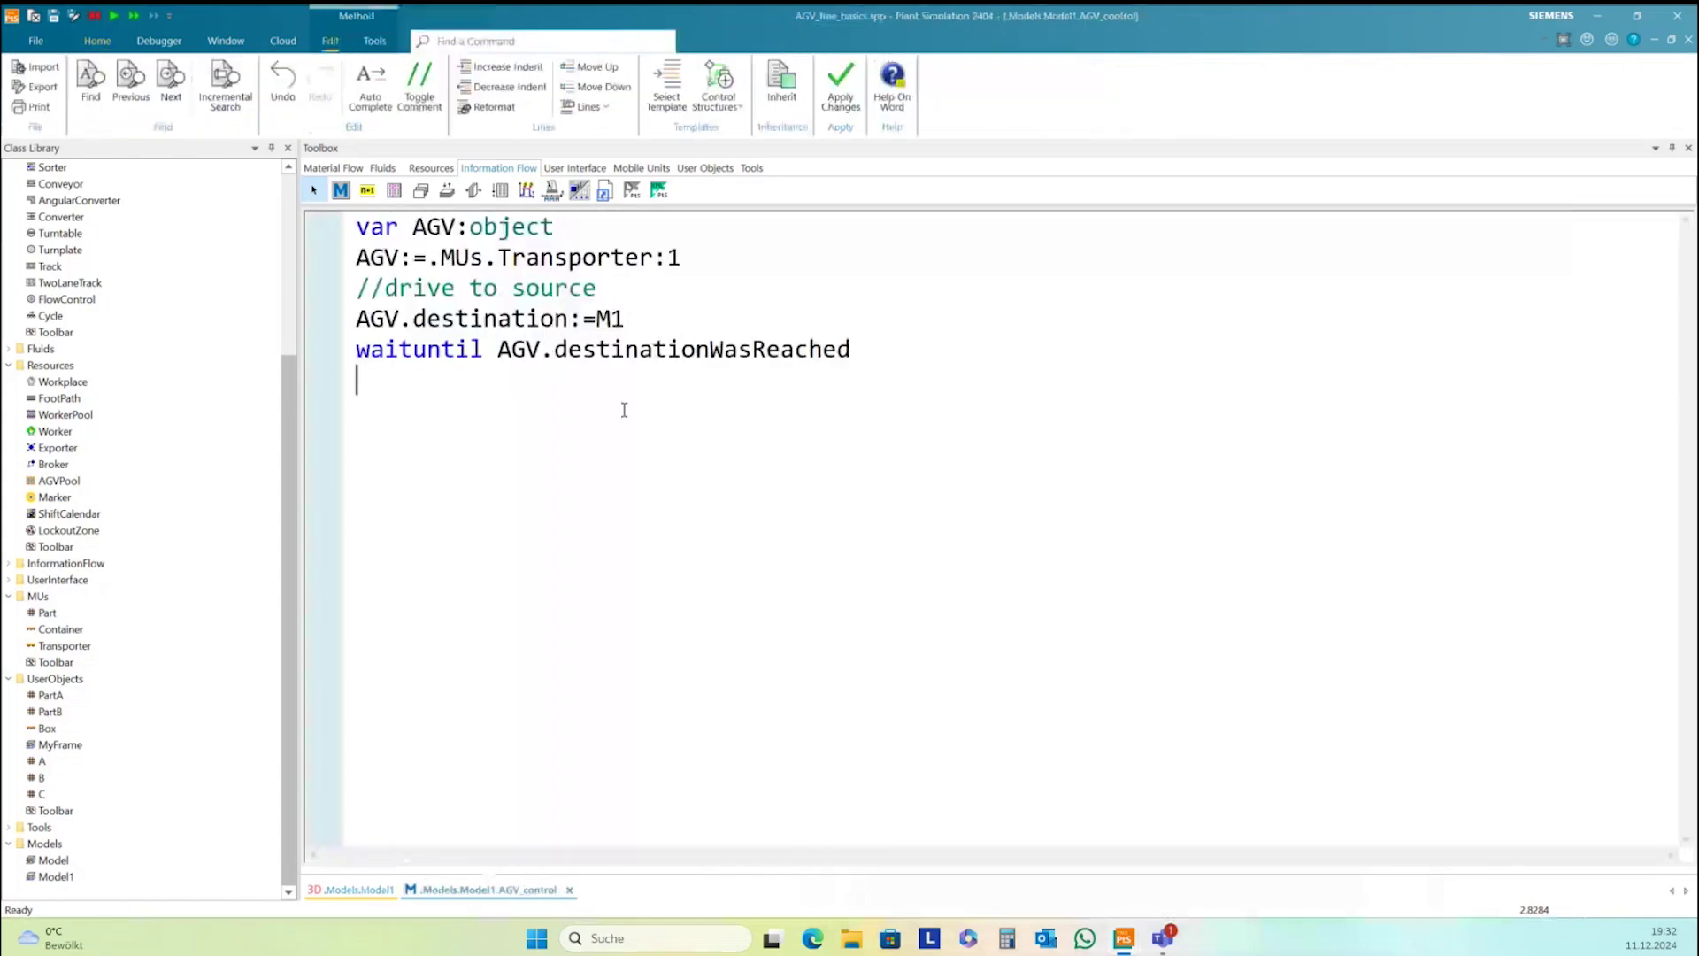
type("wait 3")
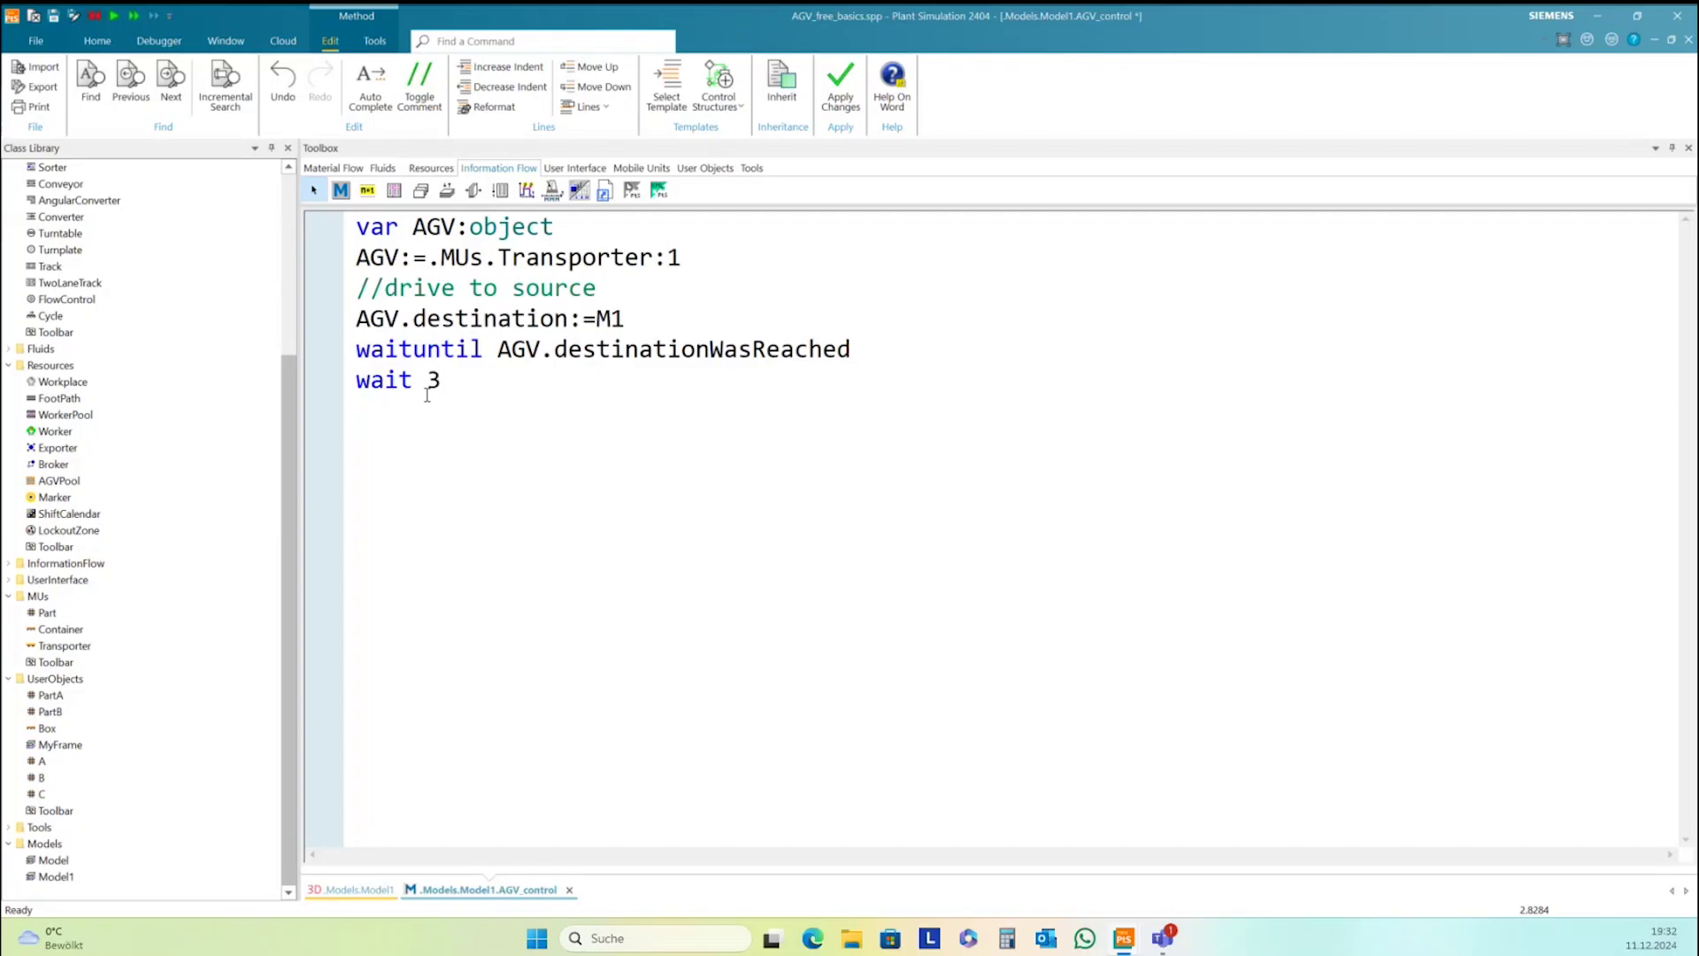
key("Return")
Add the comment "//load" and the line "source.cont.move(AGV)" to the AGV_control code
type("//load")
key("Return")
type("sour")
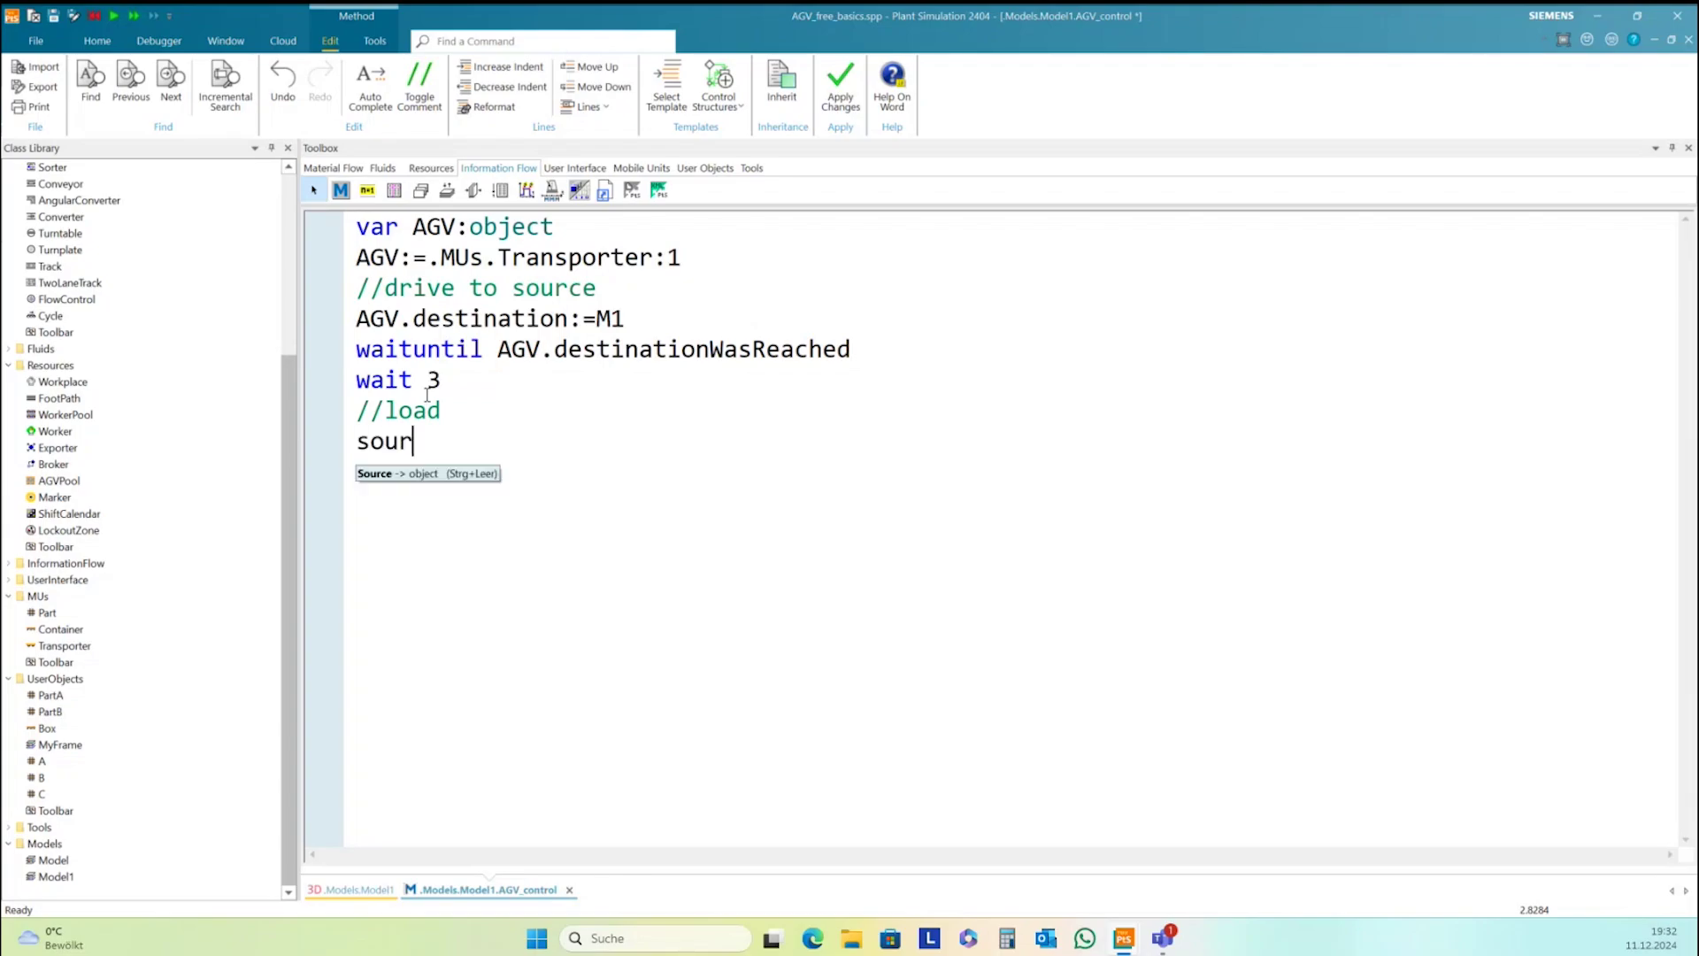
type("ce.")
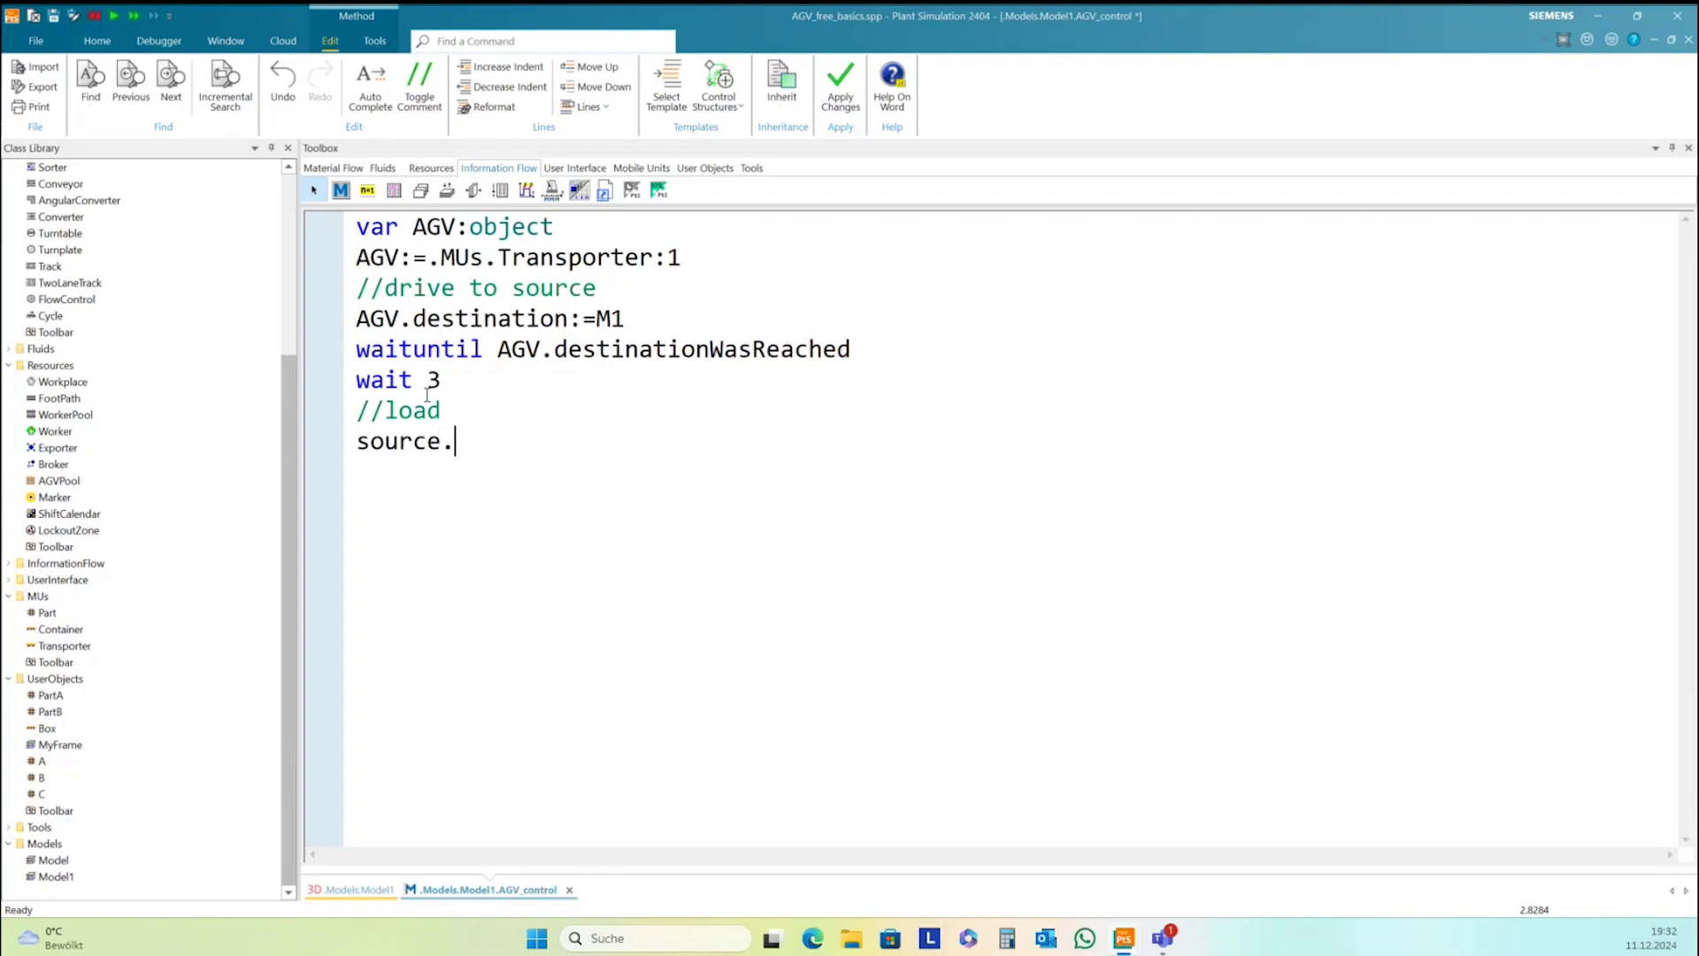
type("cont.move(A")
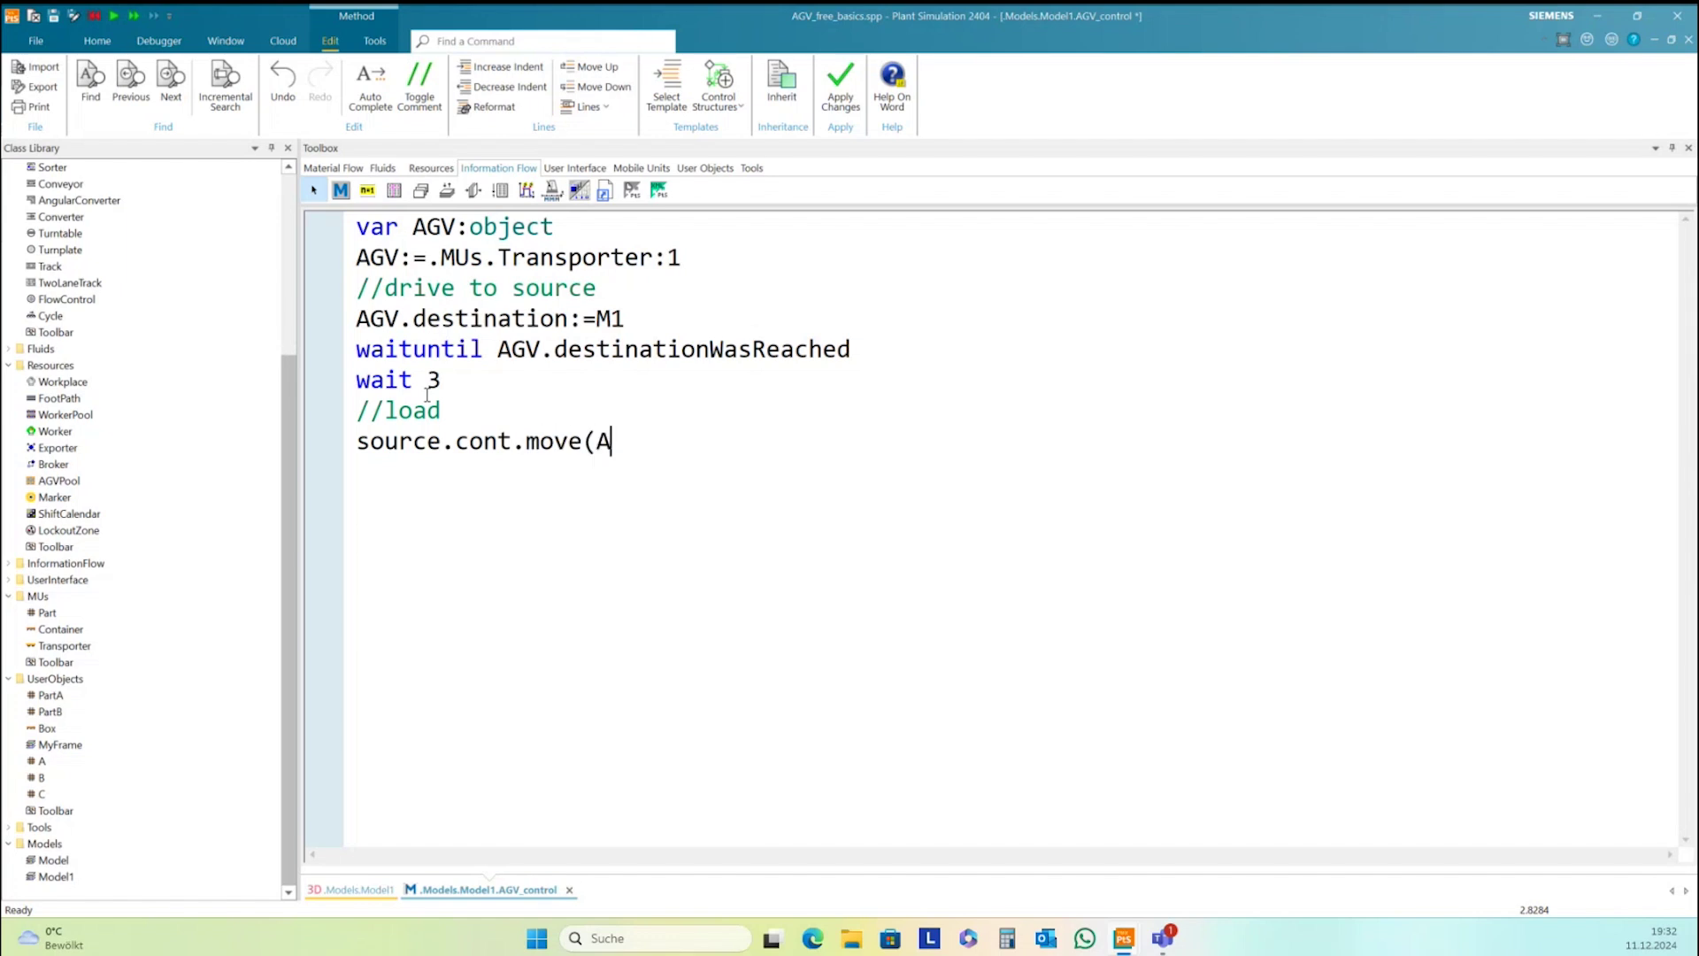
type("GV)")
key("Return")
Add the comment "//select a destination" and start a switch block with the line "switch AGV.cont.name"
type("//select a des")
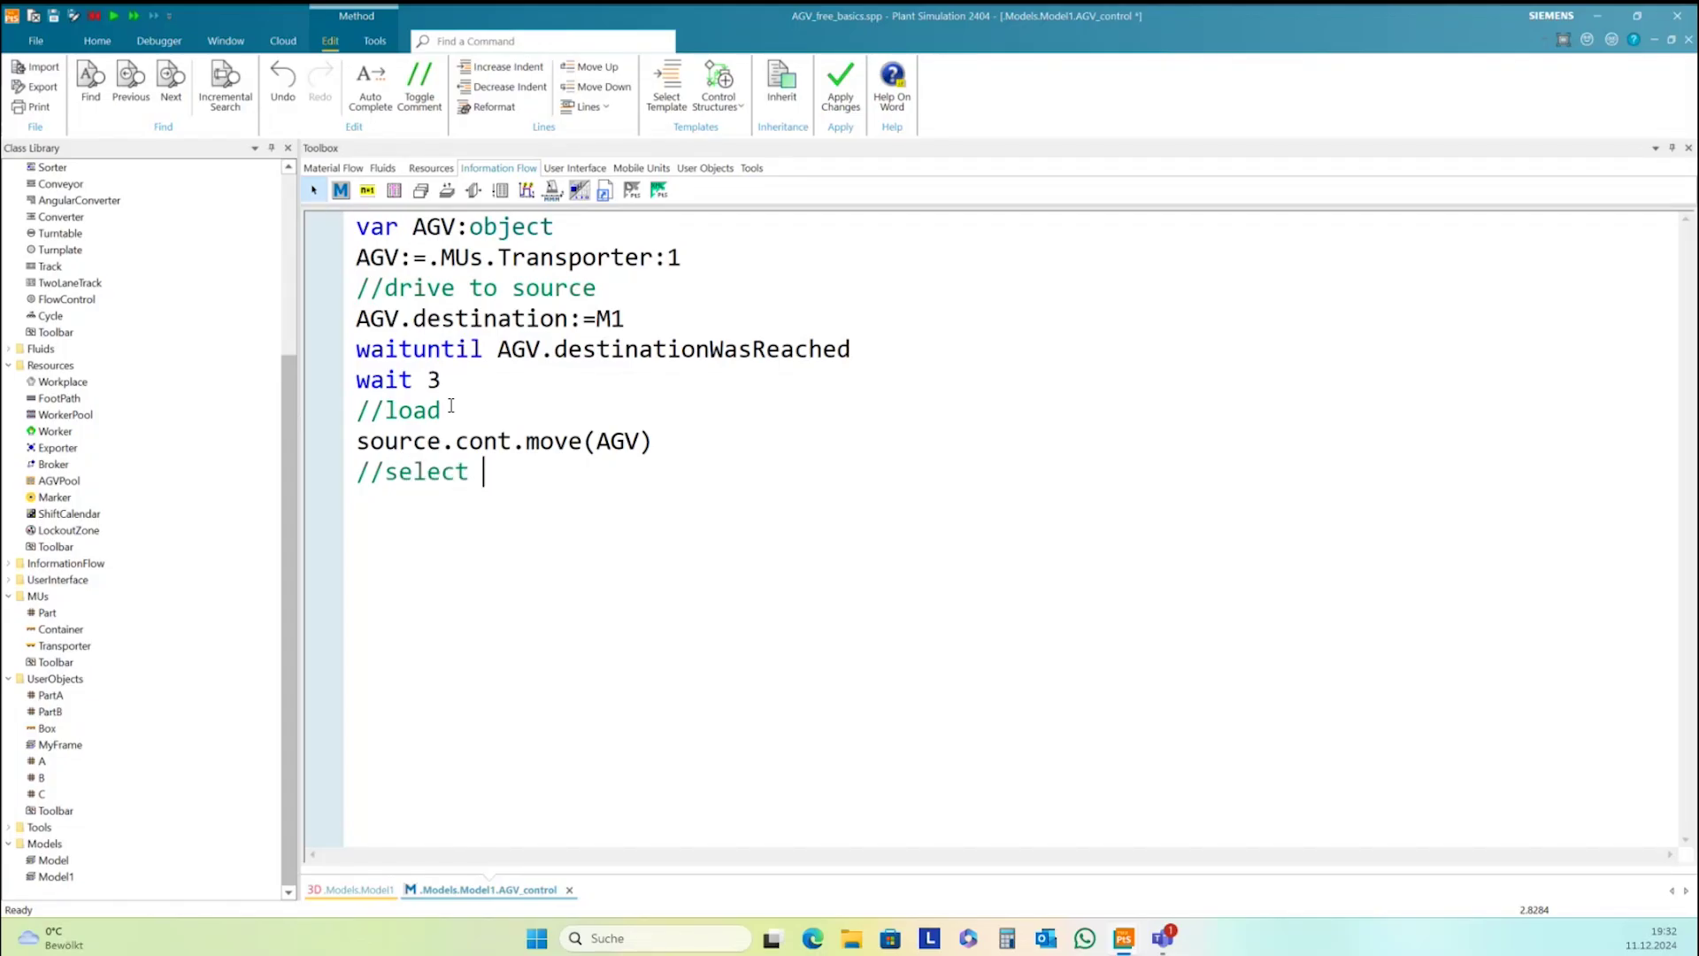
type("tination")
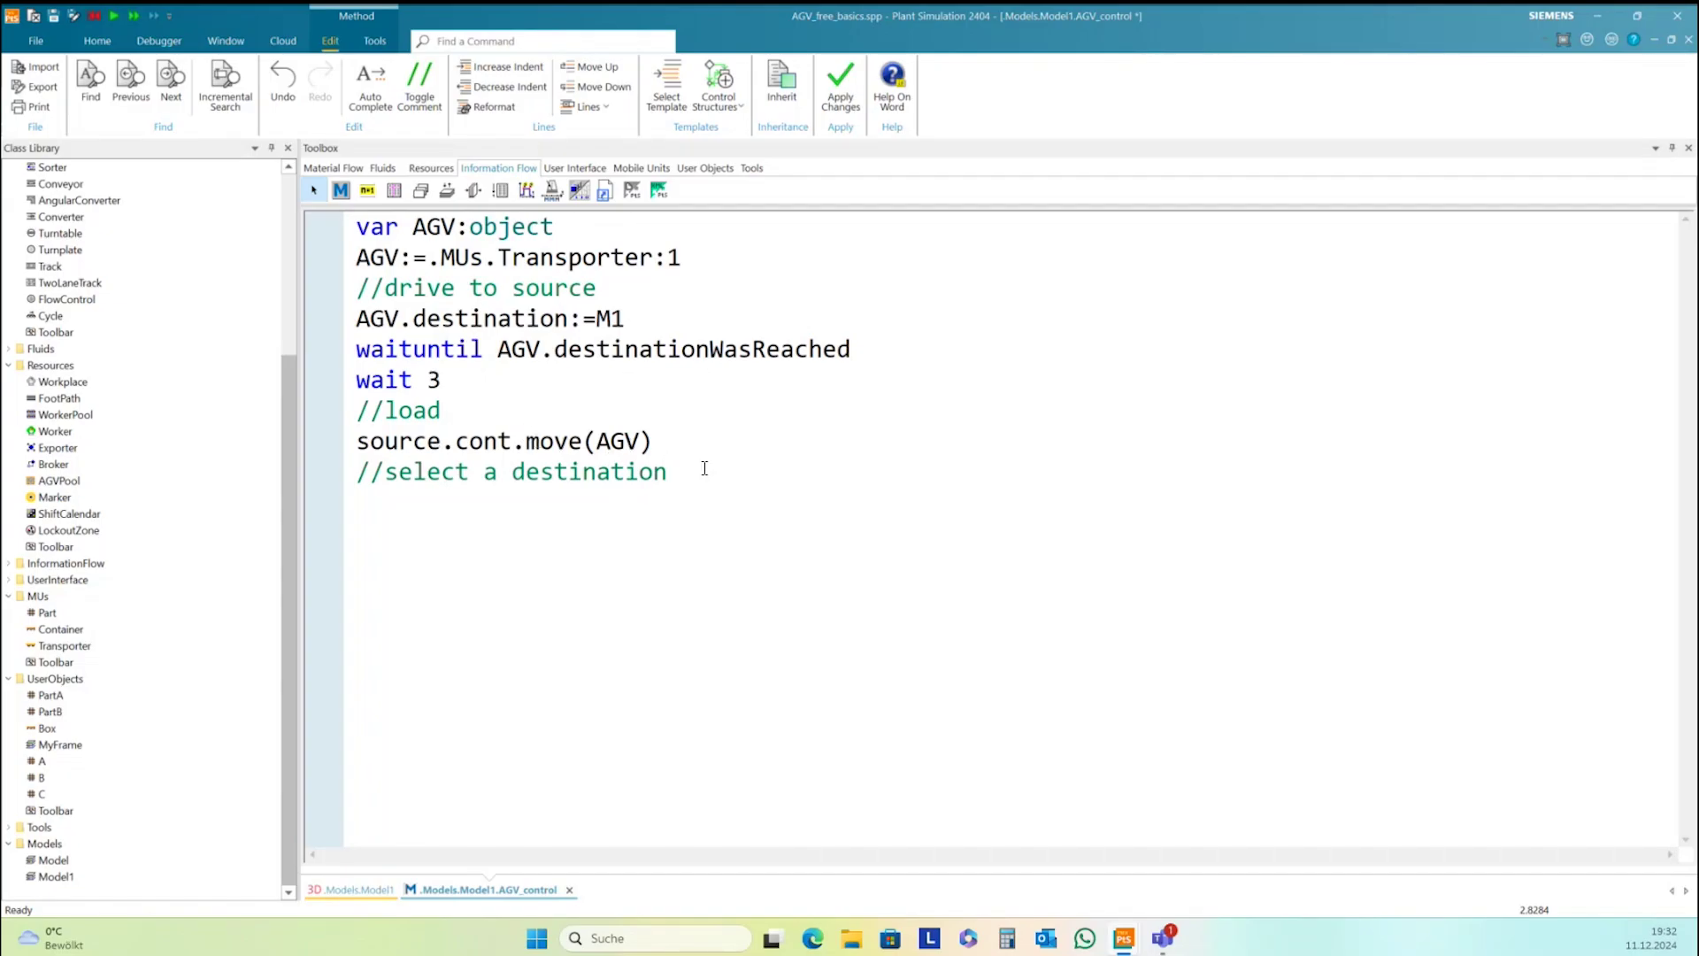
key("Return")
type("swi")
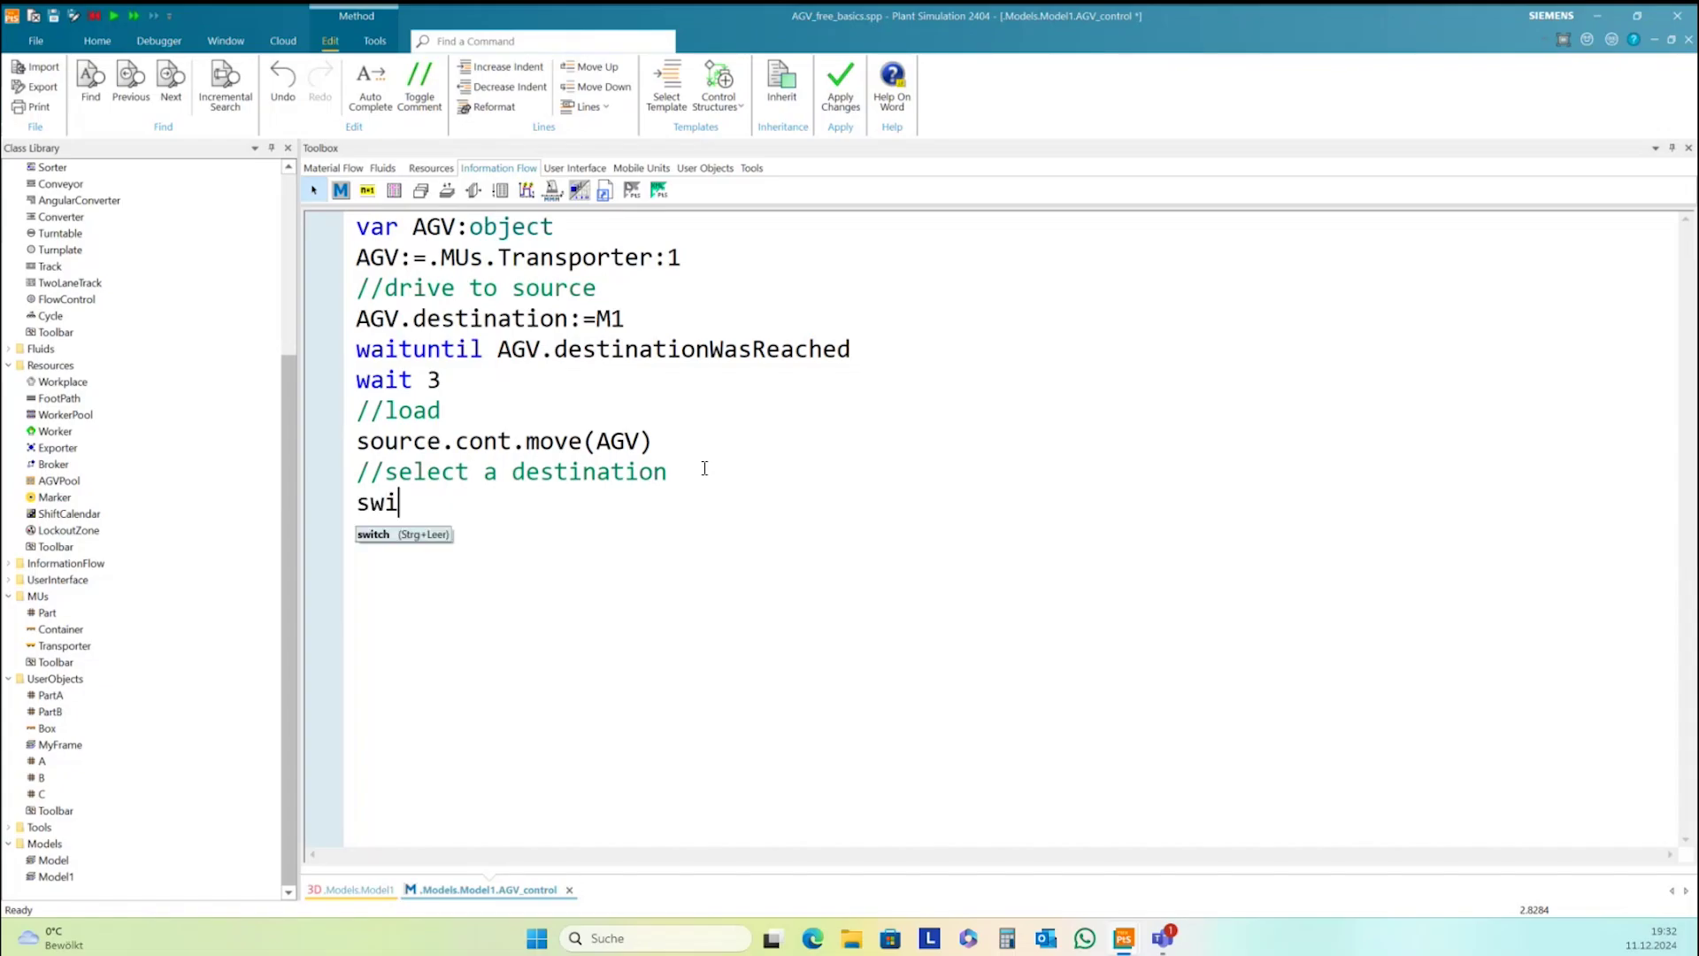
type("tch")
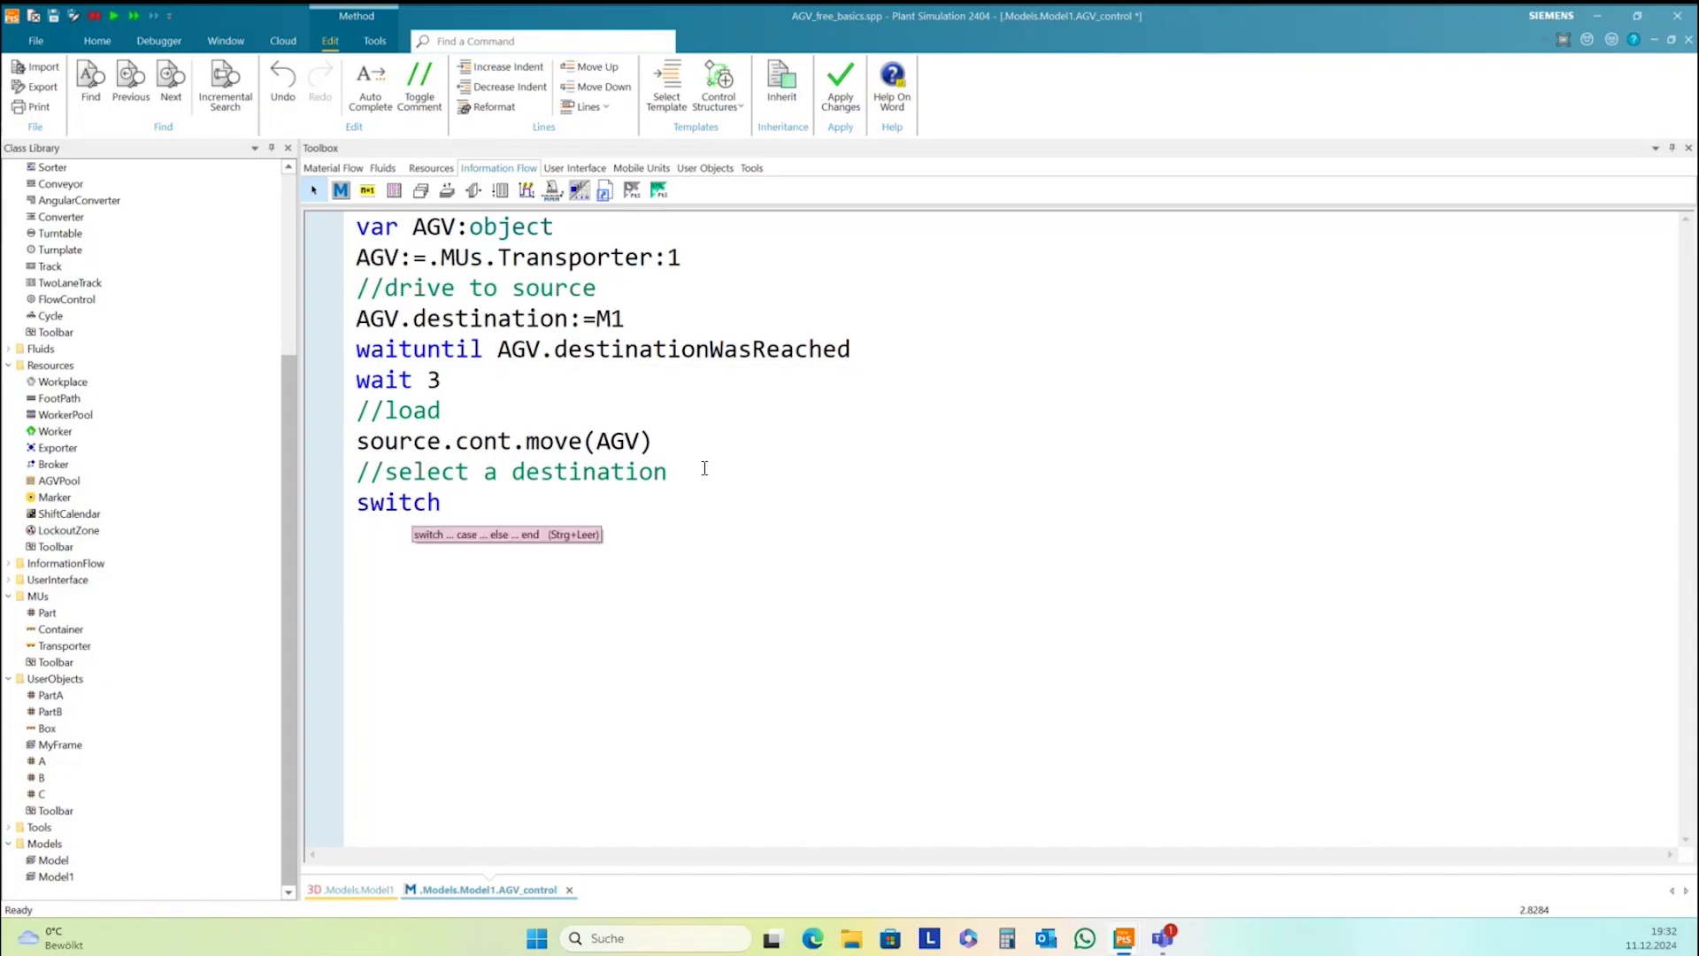
type(" AGV.cont.name")
key("Return")
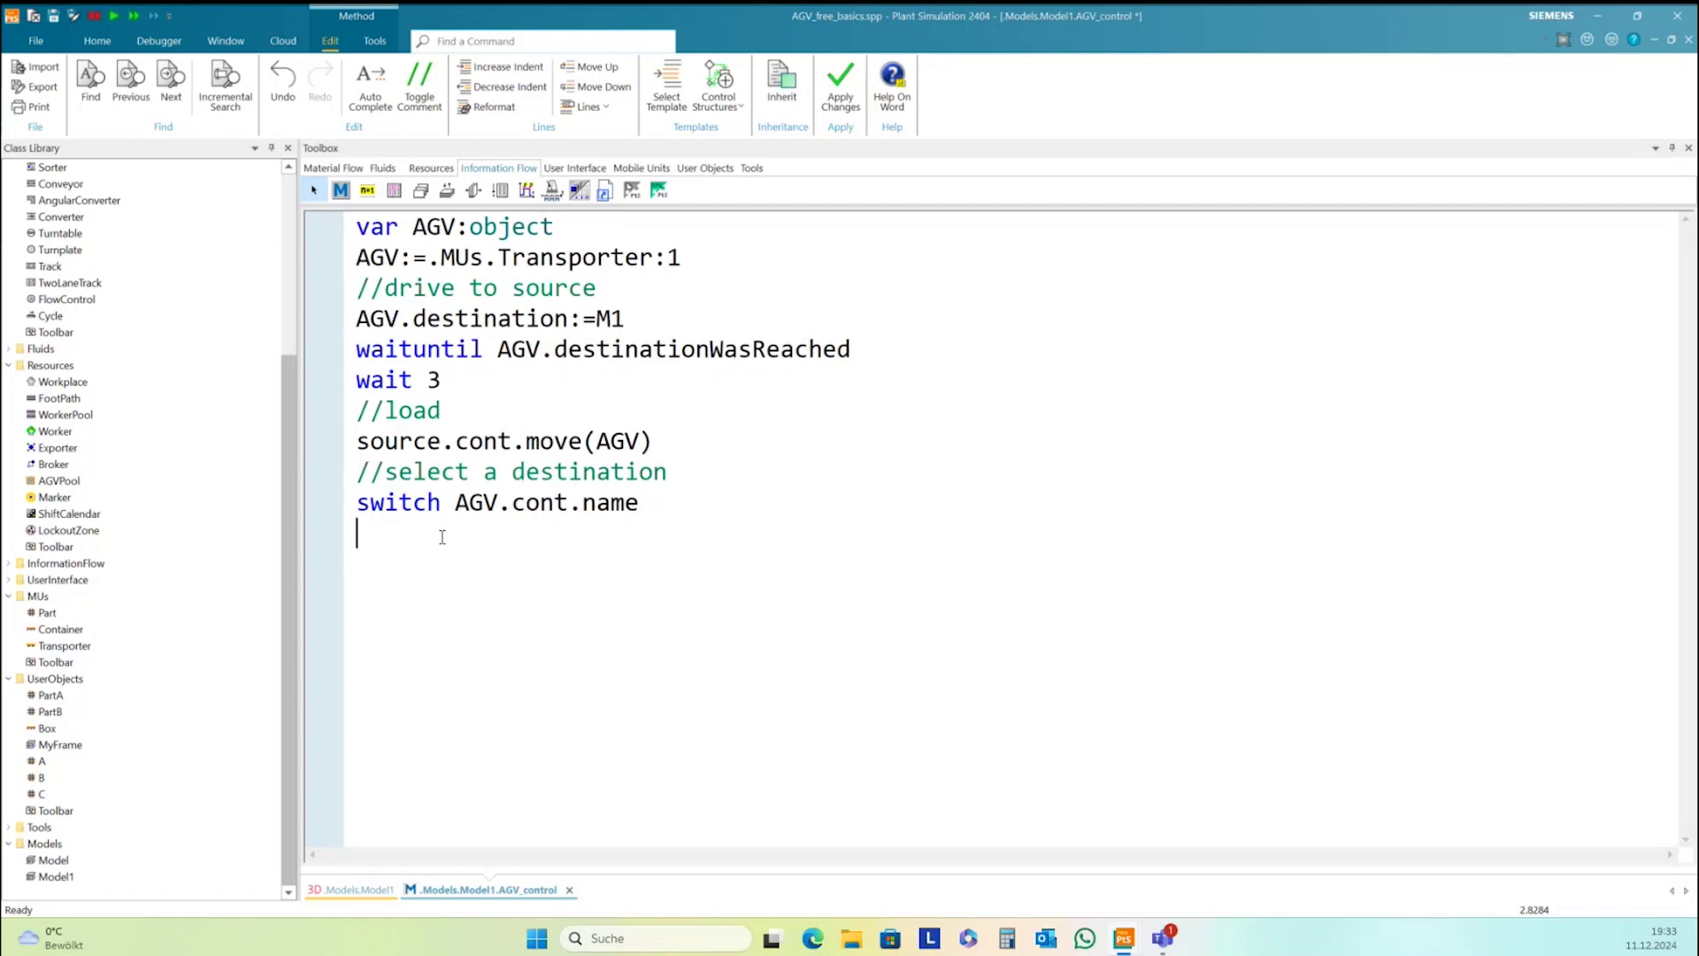
Add case "A" with "AGV.destination:=M6" to the switch block and compare the marker with the Model1 layout
type("case \"A\"")
key("Return")
type("AGV.des")
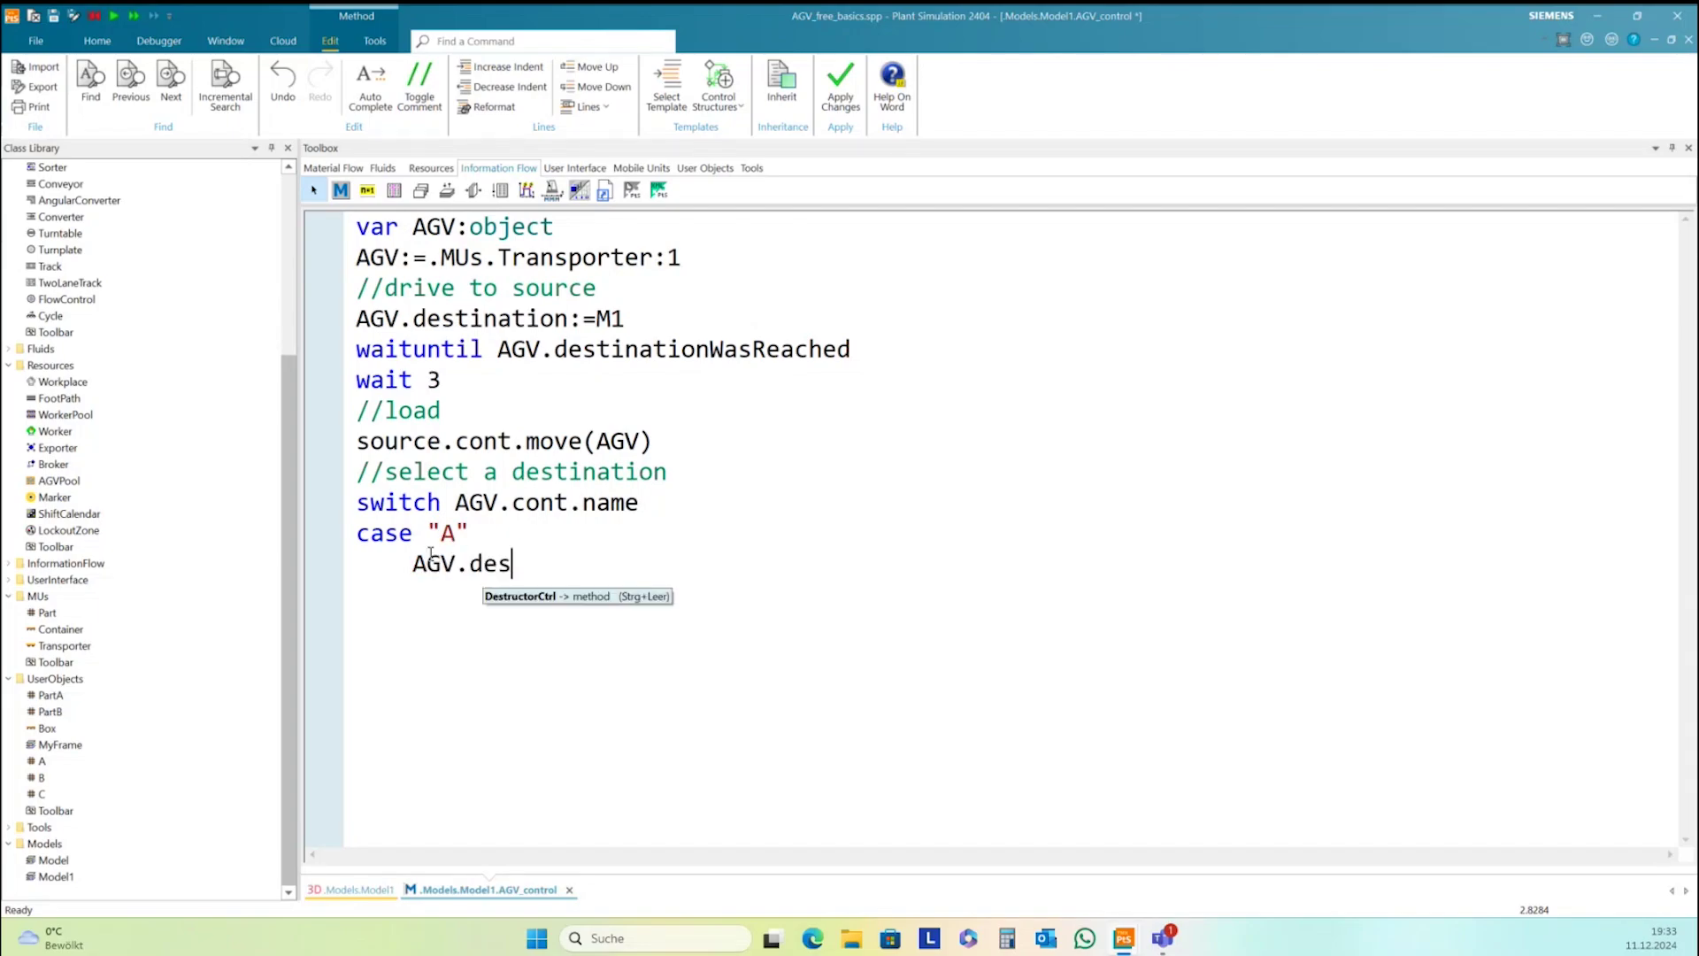
type("tination")
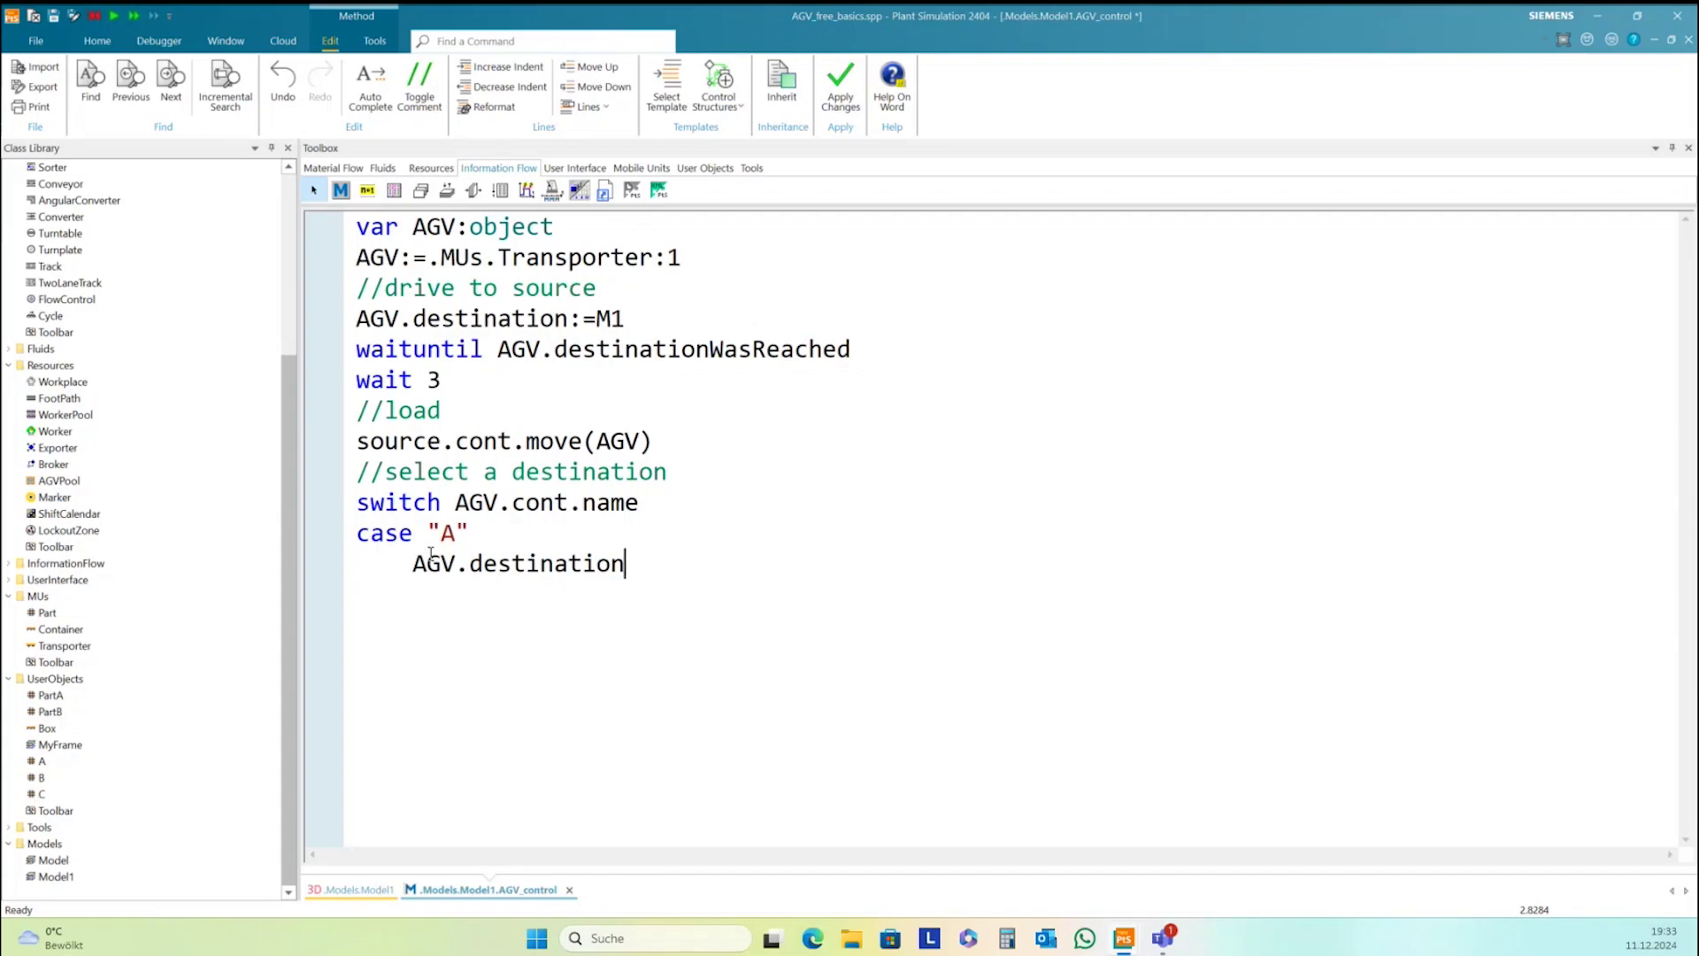
type(":=M6")
left_click(379, 890)
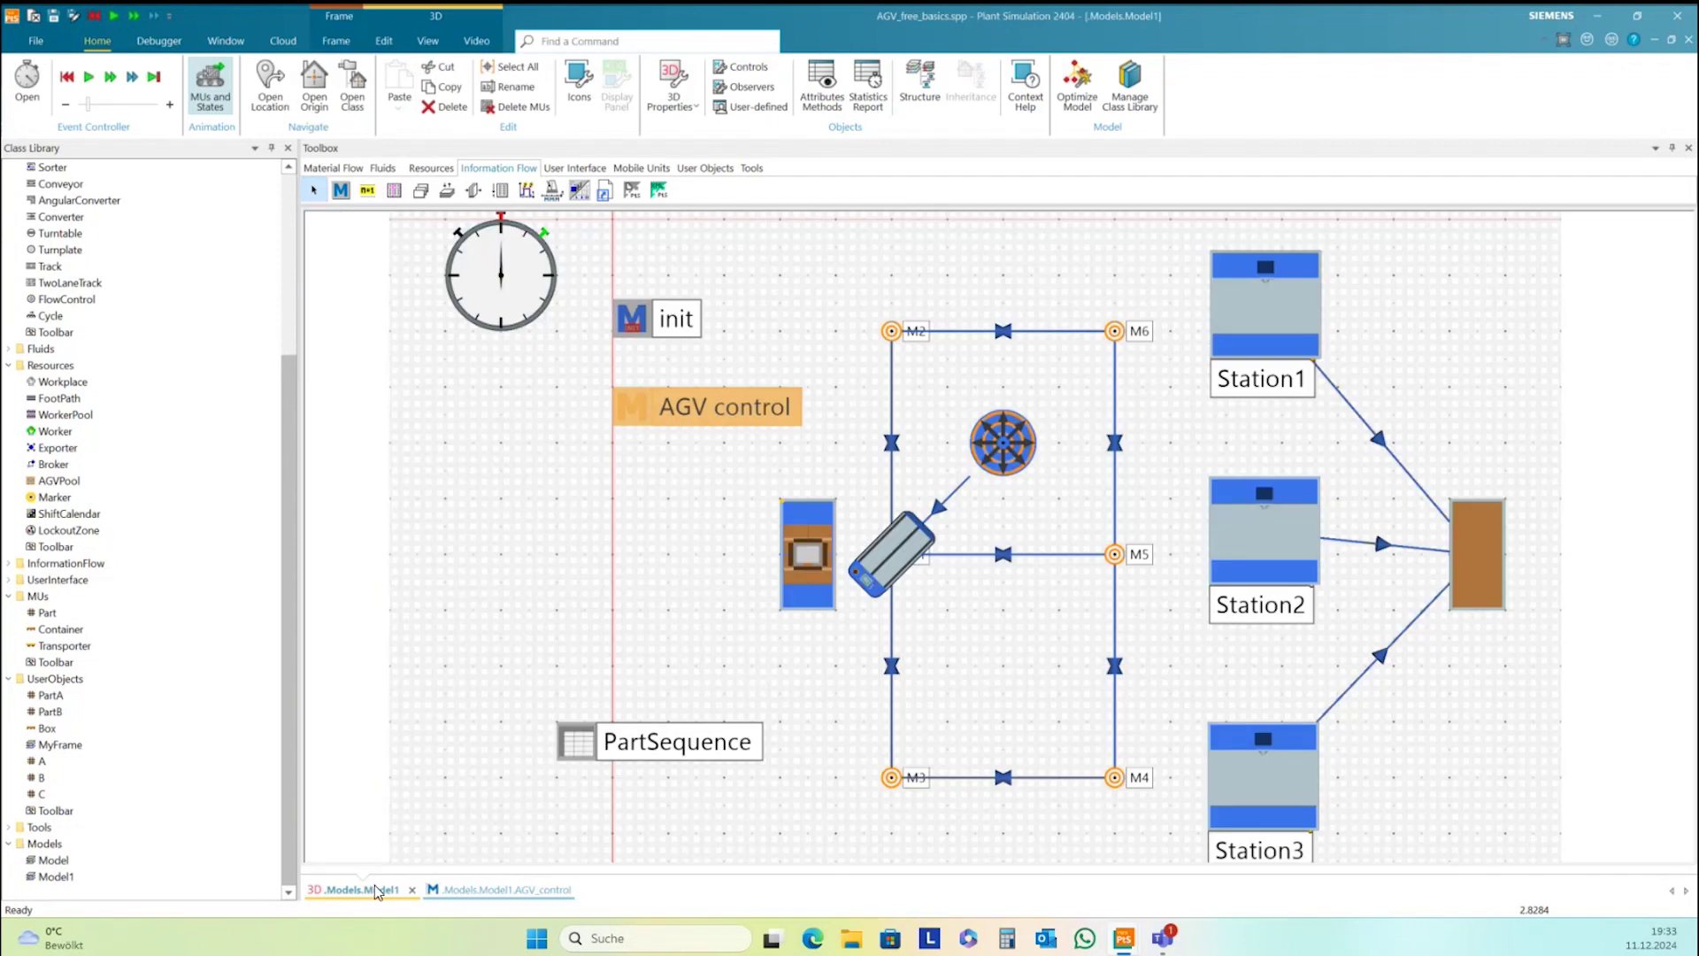
left_click(521, 893)
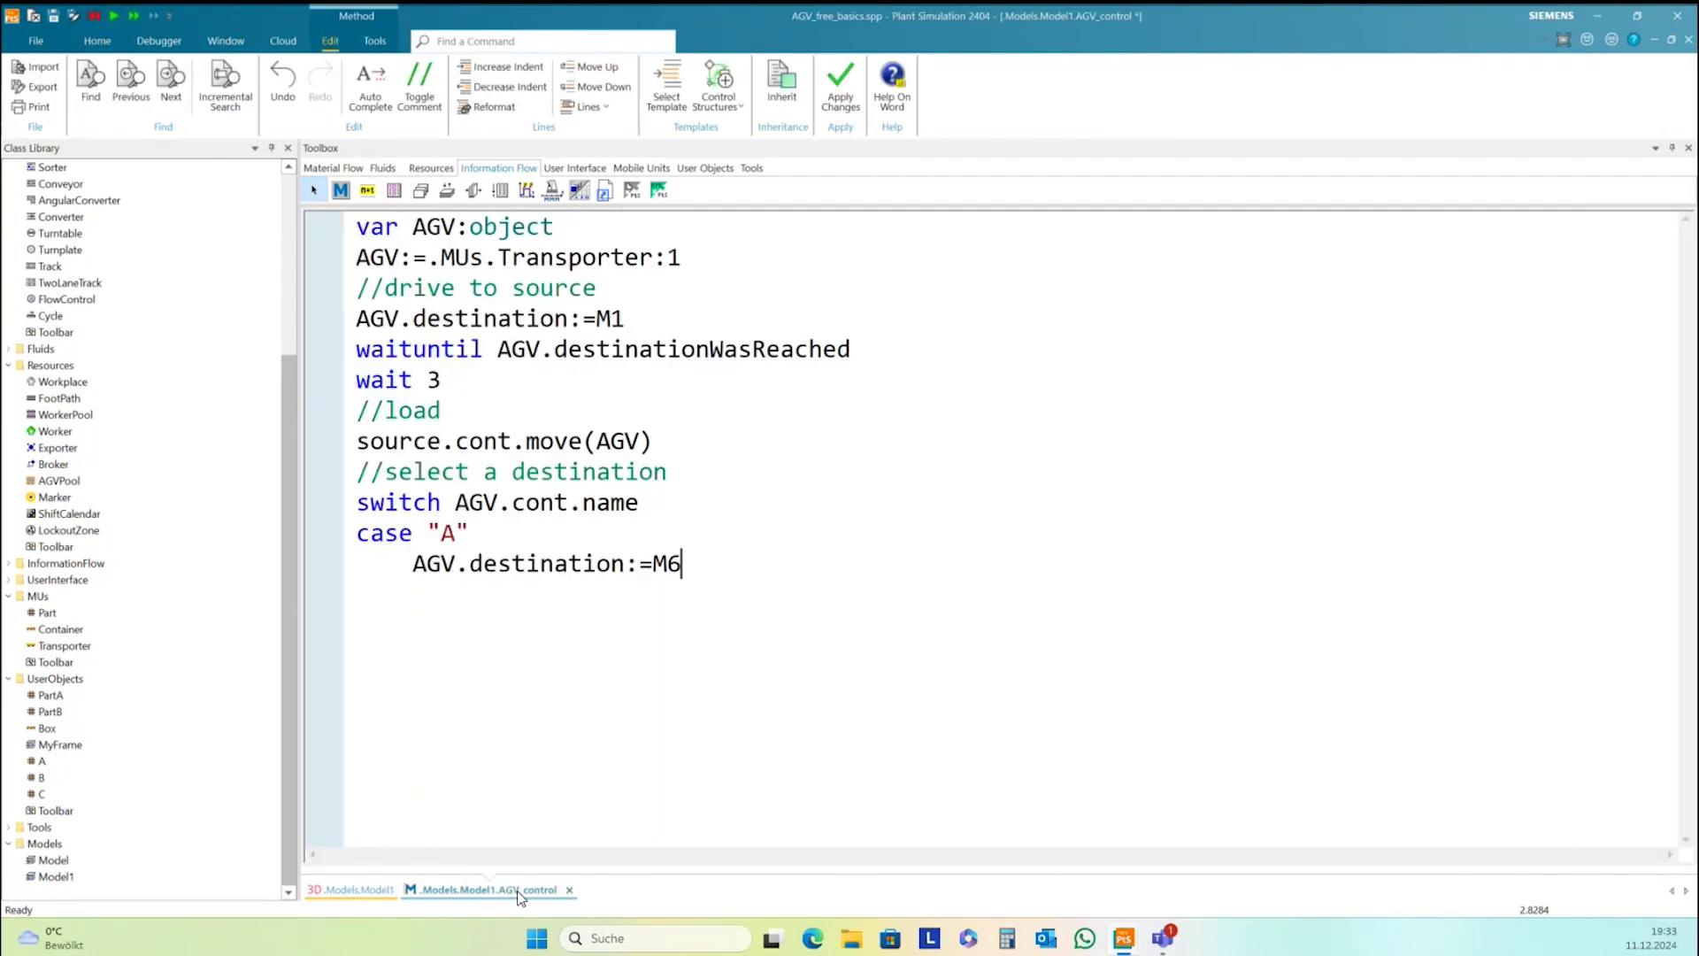
Duplicate the case "A" block below itself, changing the copy to case "B" with destination M5
left_click_drag(357, 534, 737, 553)
key("ctrl+c")
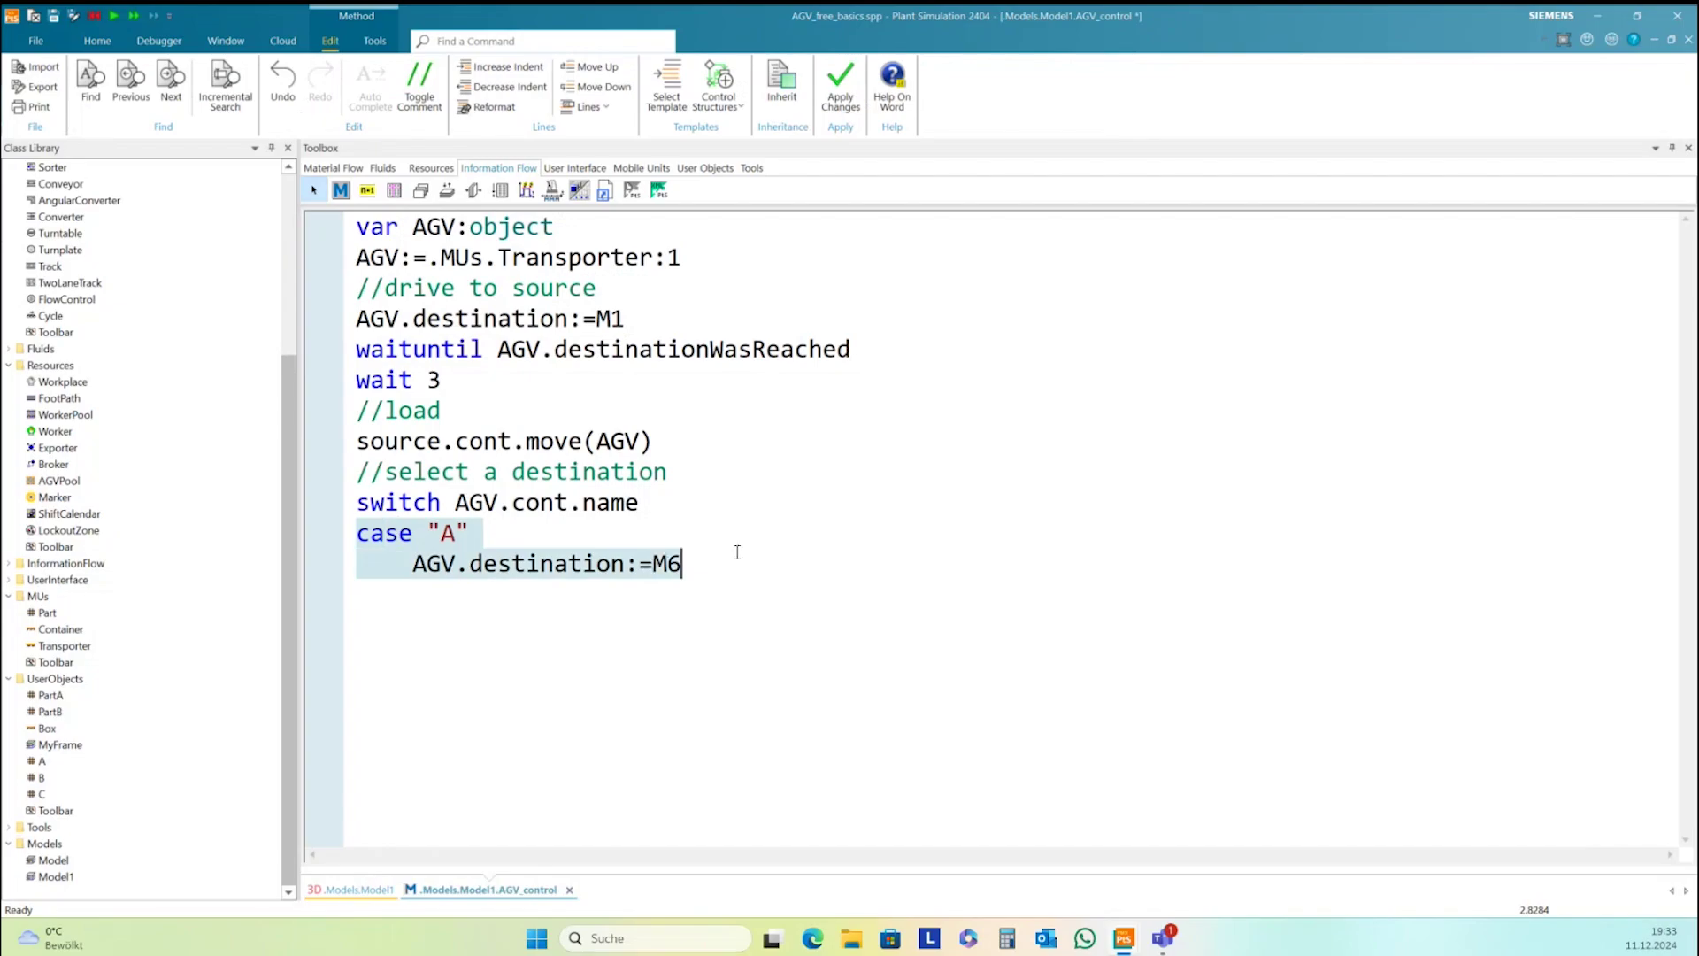
key("Right")
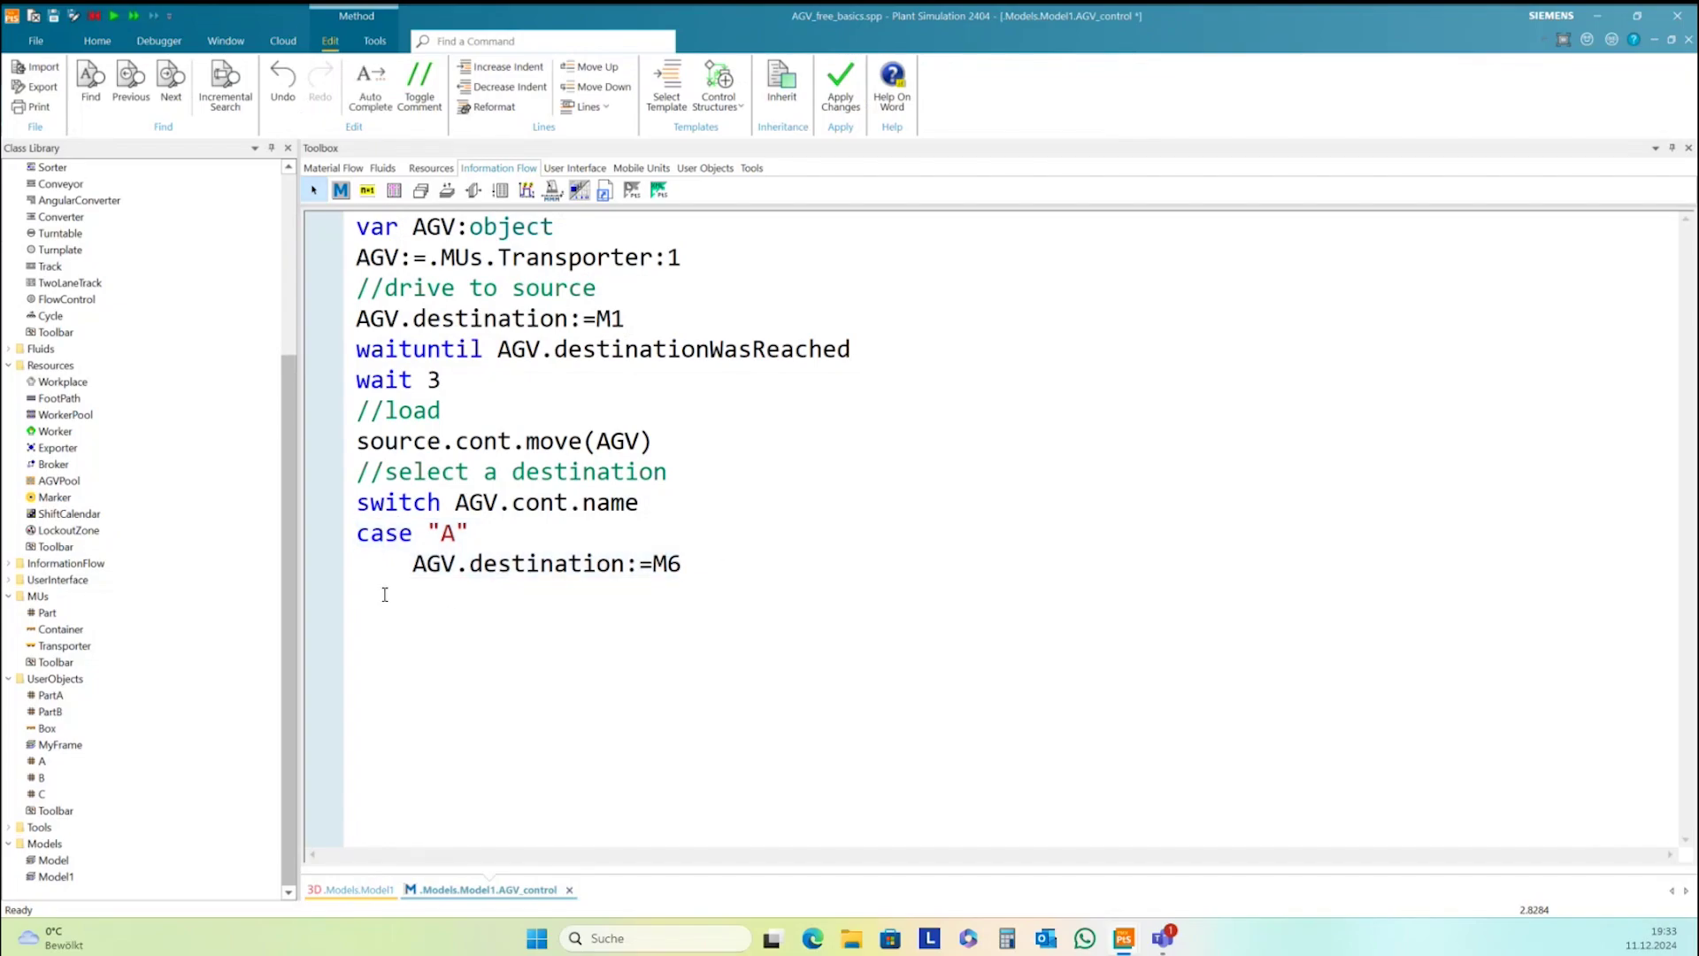
key("Return")
key("BackSpace")
key("ctrl+v")
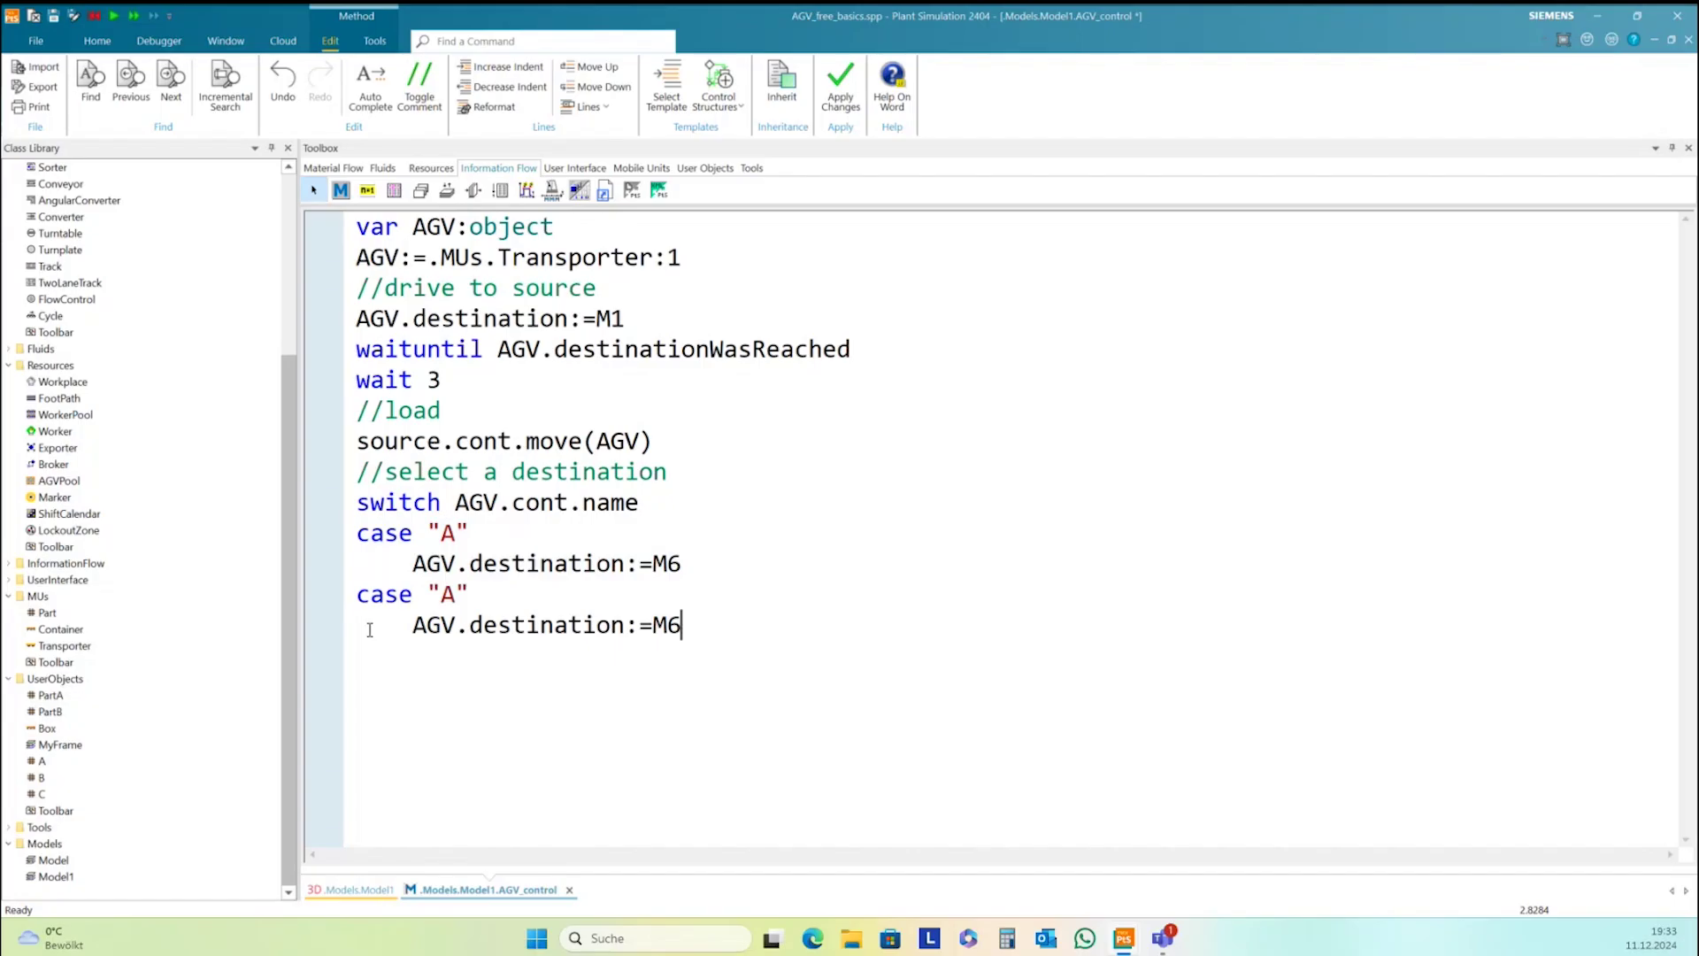
double_click(449, 595)
type("B")
left_click_drag(667, 625, 683, 626)
type("5")
Add case "C" with "AGV.destination:=M4" by reusing the destination line of case "B"
key("Return")
key("BackSpace")
type("case \"C\"")
left_click_drag(413, 625, 685, 626)
key("ctrl+c")
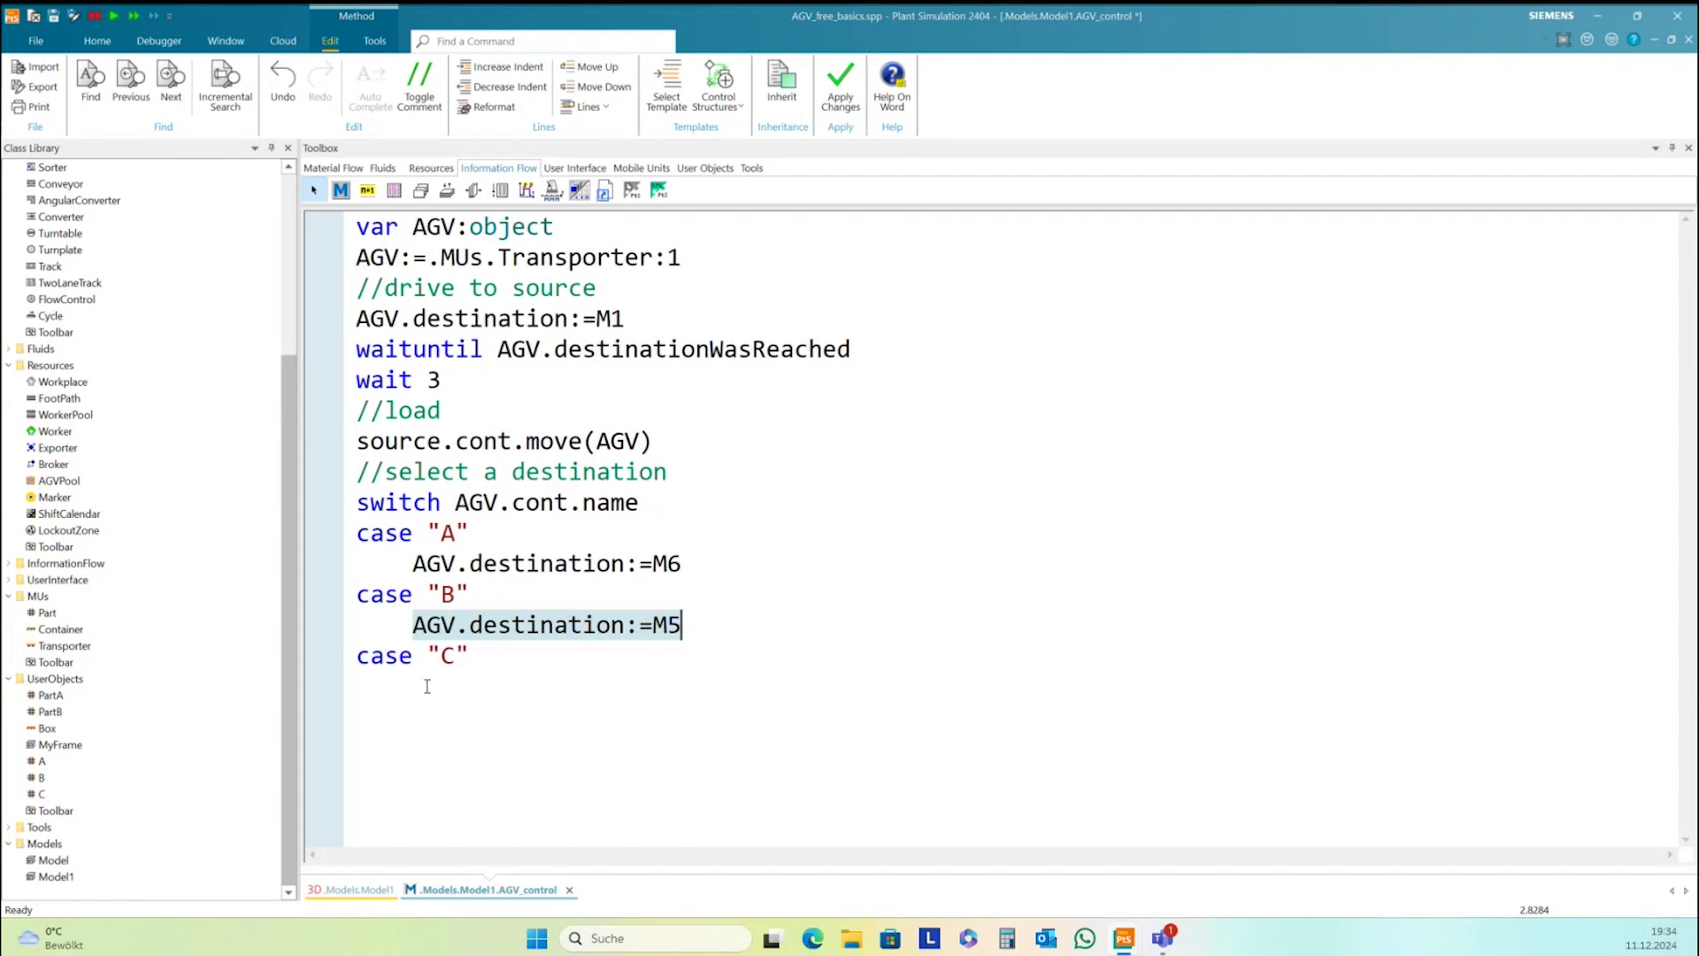
left_click(459, 694)
key("ctrl+v")
left_click(671, 687)
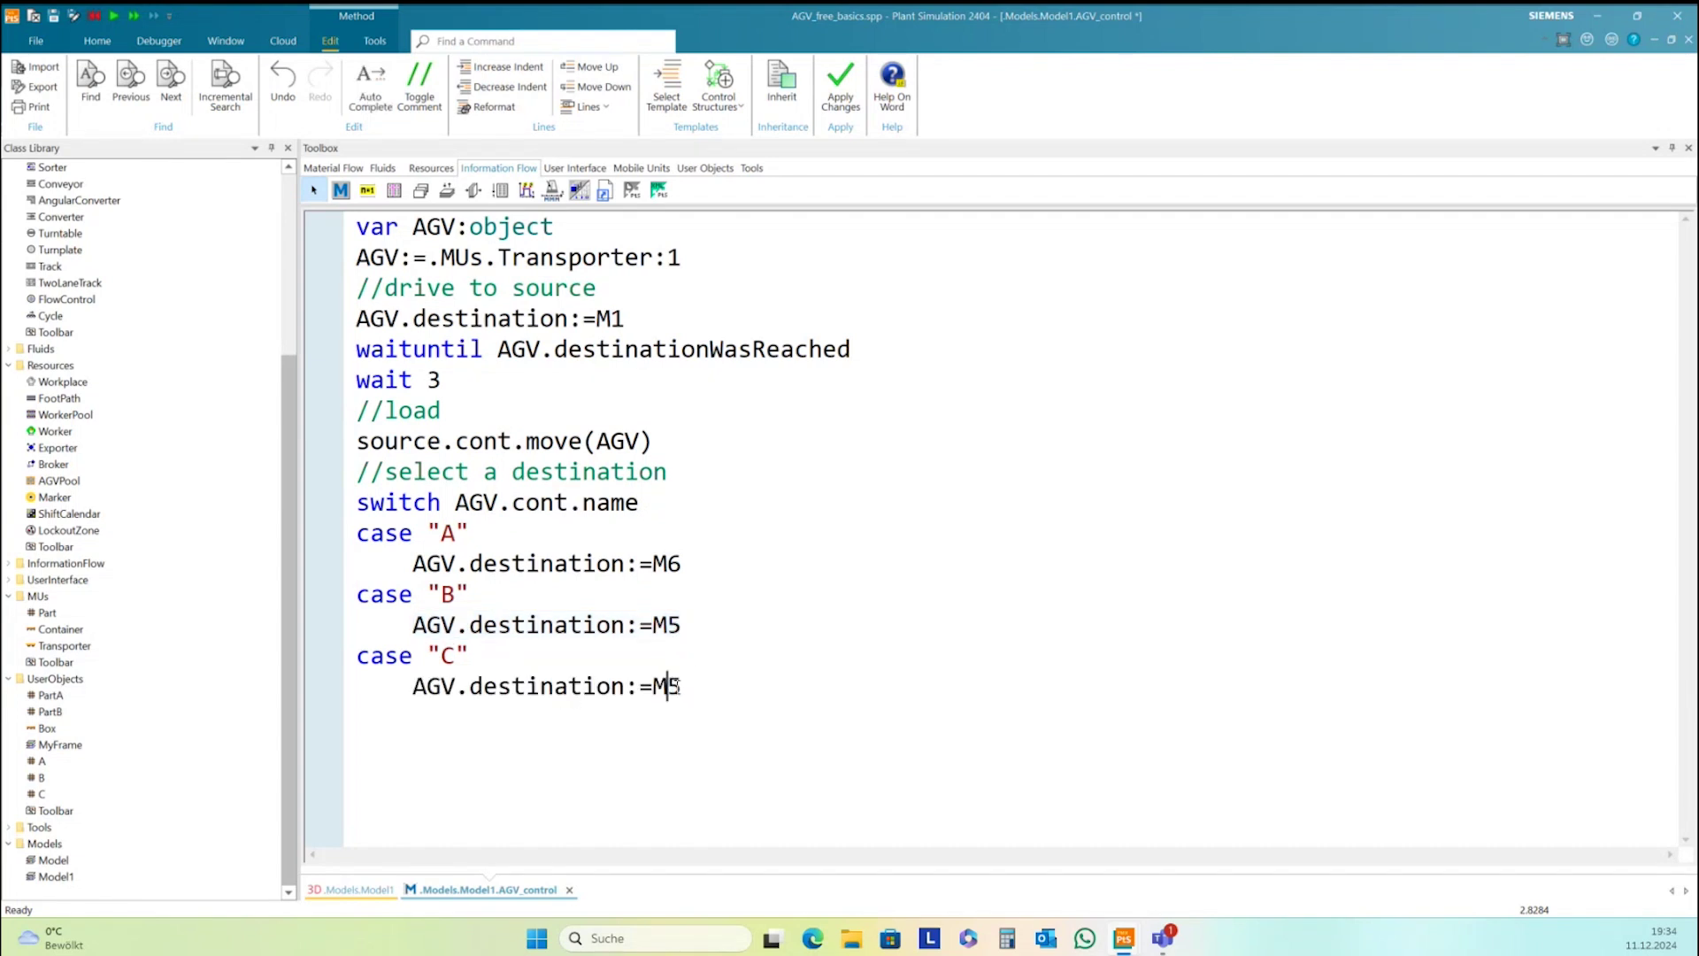
left_click(680, 688, "shift")
type("4")
Close the switch block with "end" and copy the line "waituntil AGV.destinationWasReached" below it
key("BackSpace")
type("end")
key("Return")
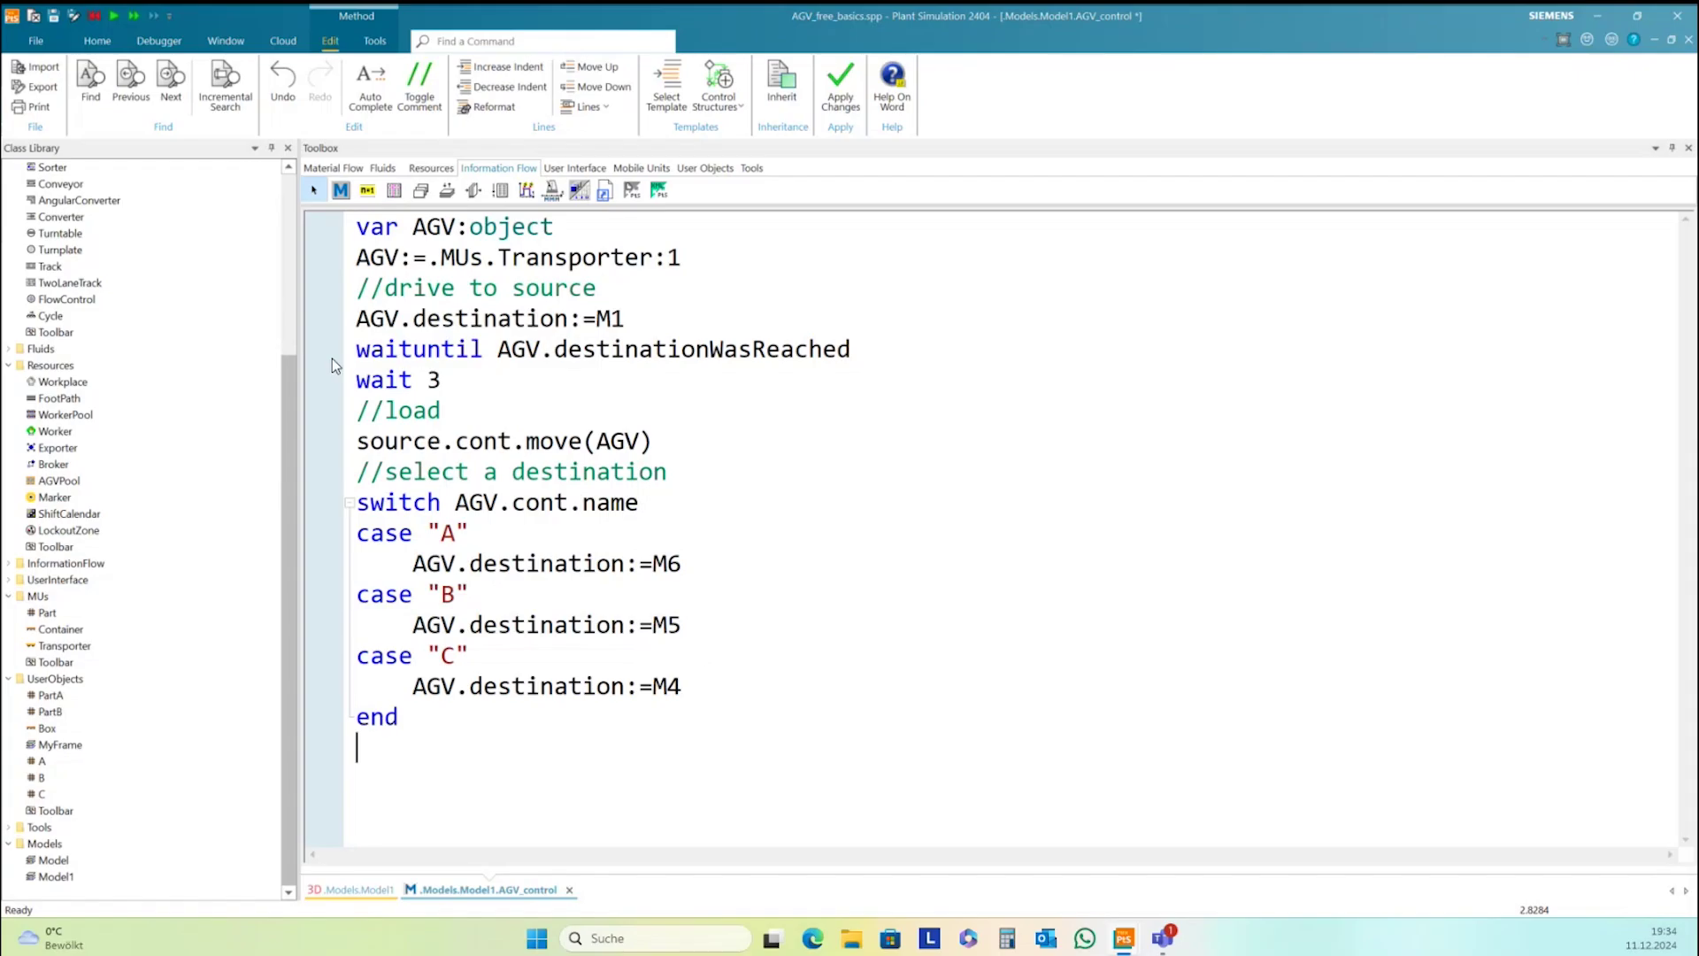
left_click_drag(355, 349, 854, 350)
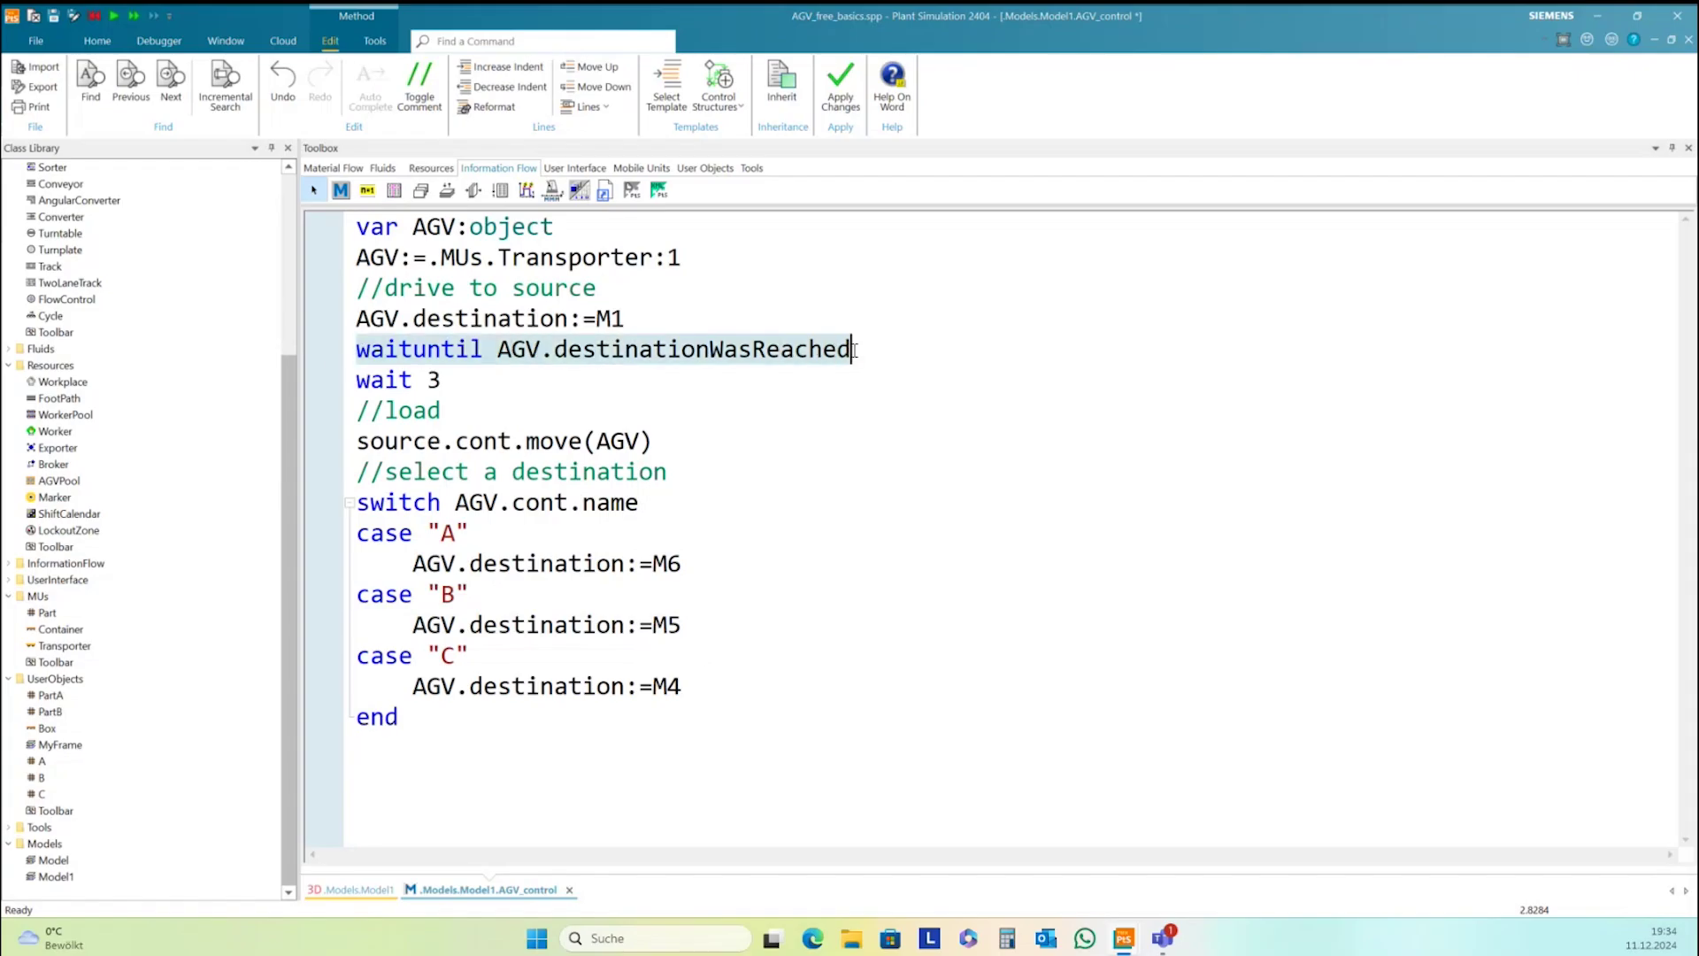
key("ctrl+c")
left_click(357, 761)
key("ctrl+v")
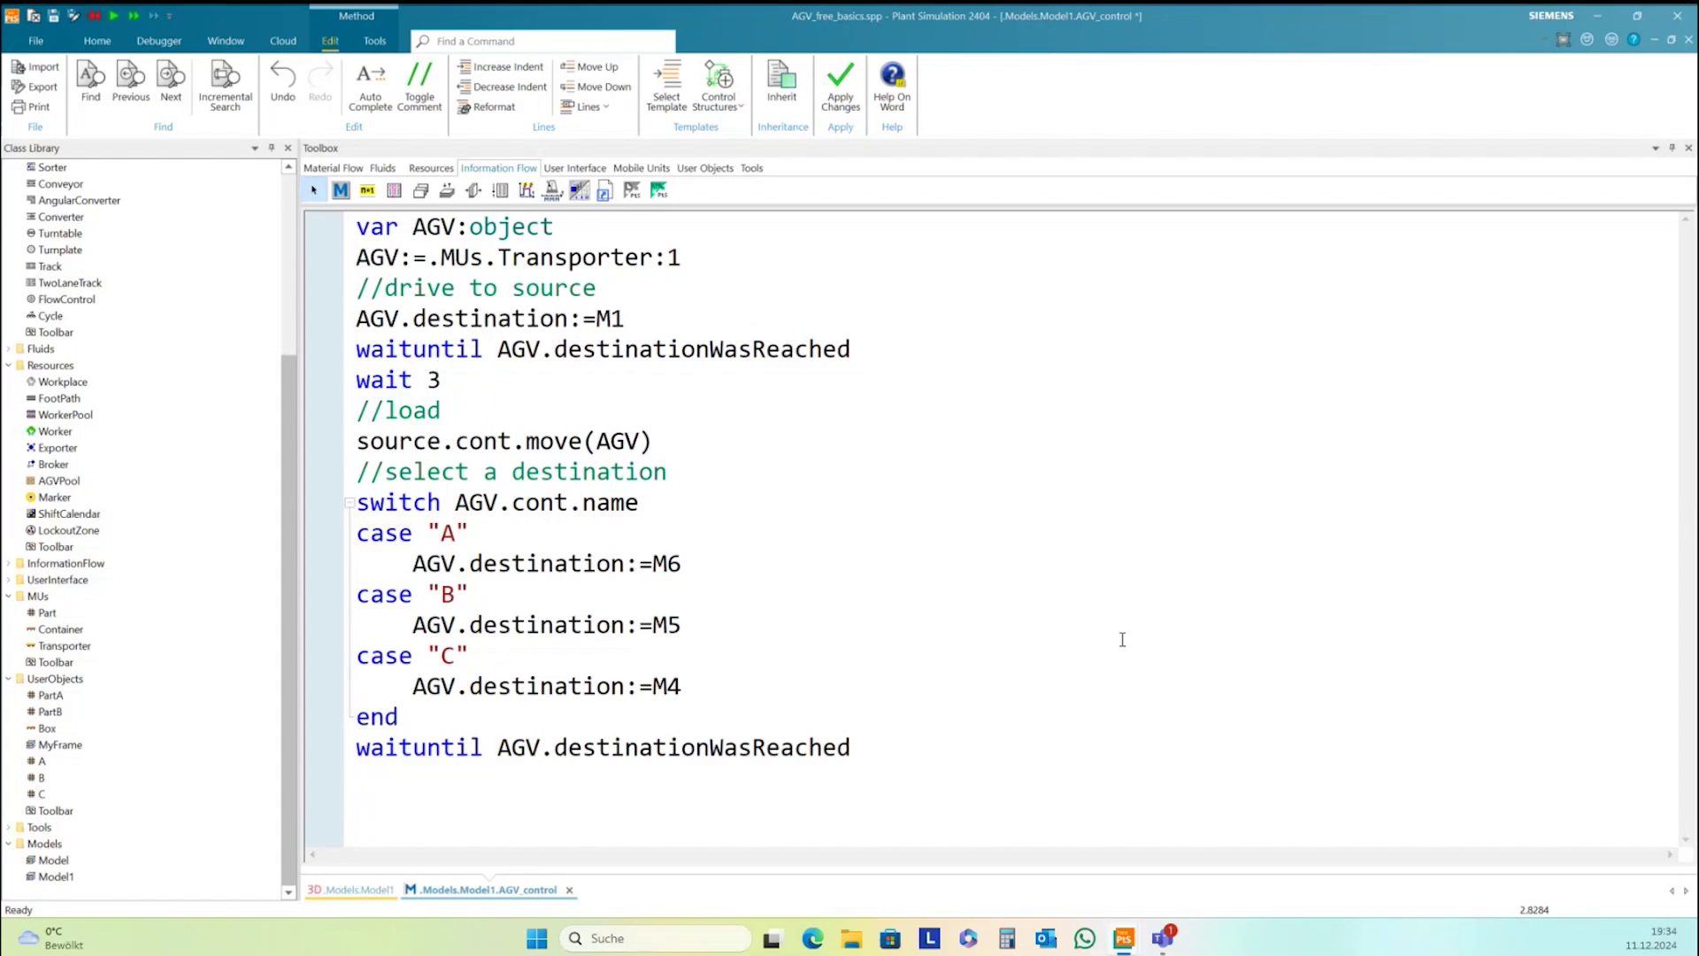
key("Return")
type("//")
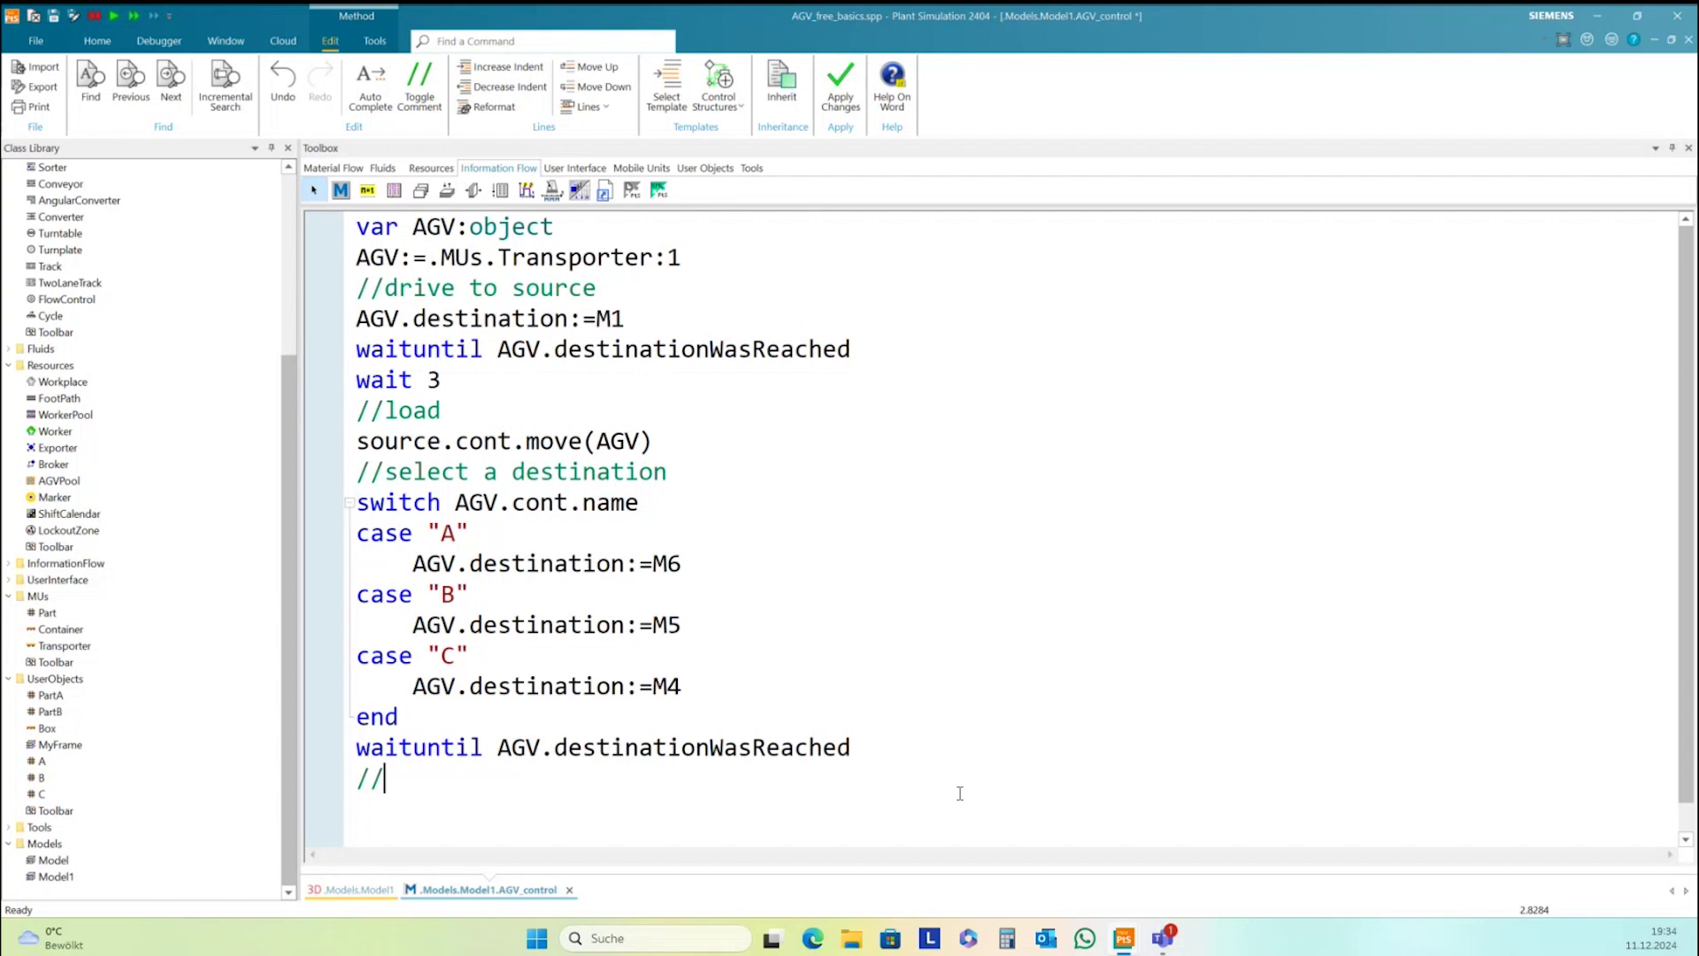
left_click(353, 890)
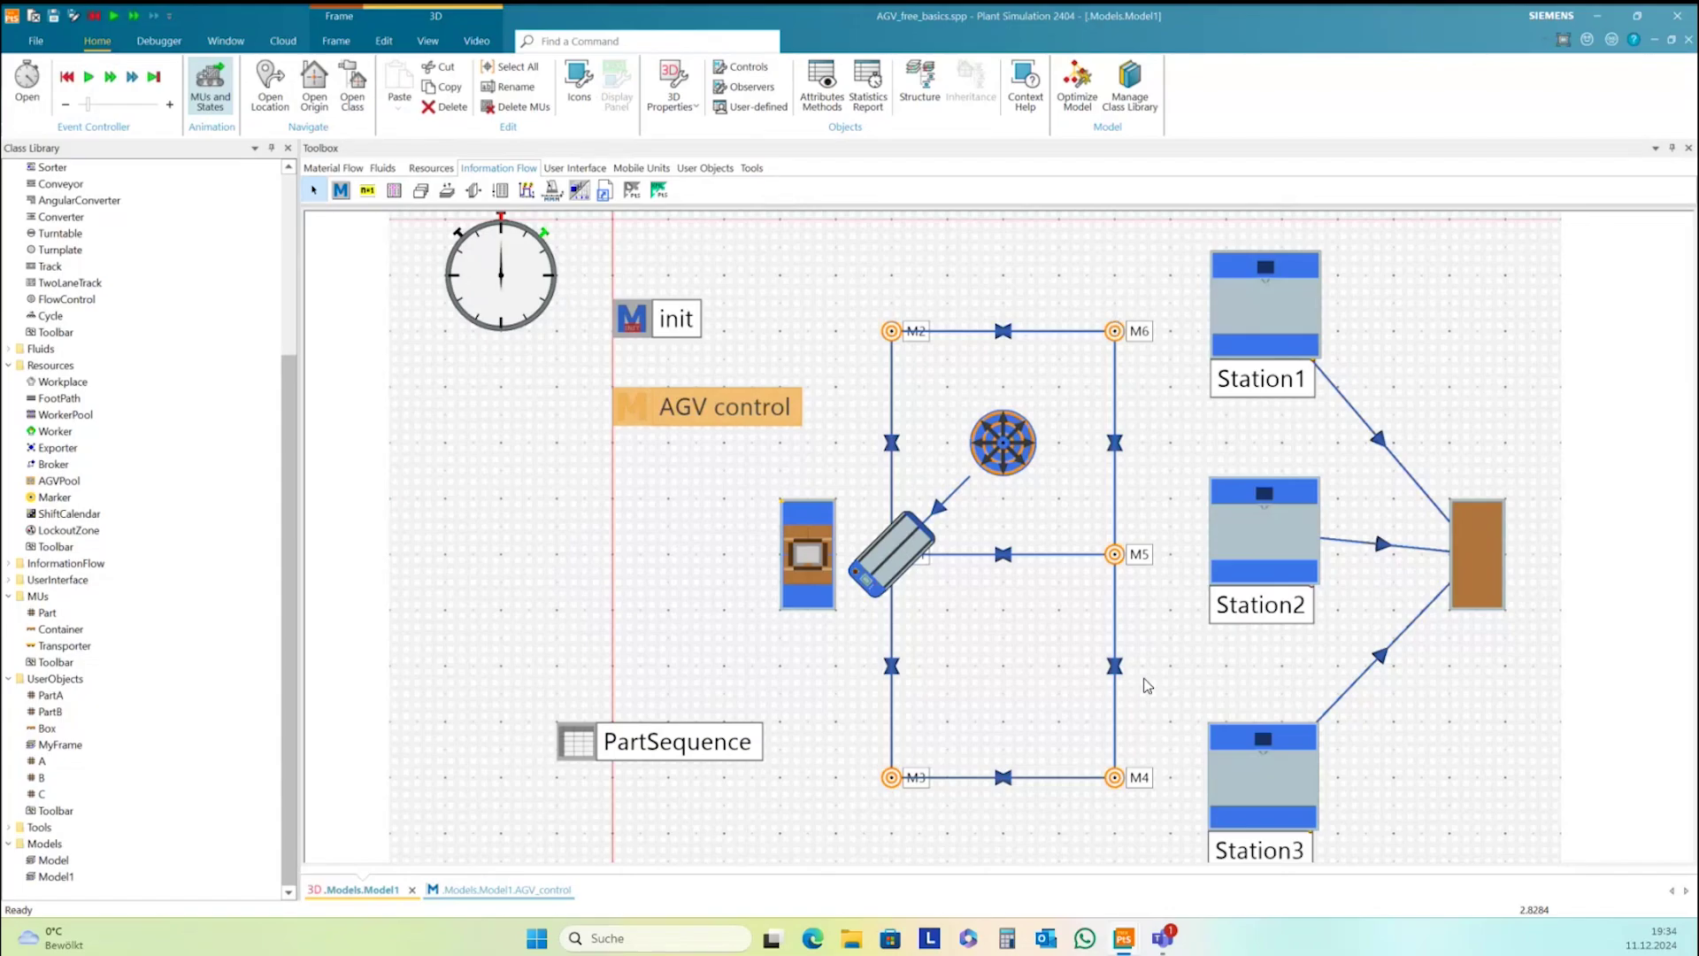
mouse_move(1132, 334)
double_click(637, 410)
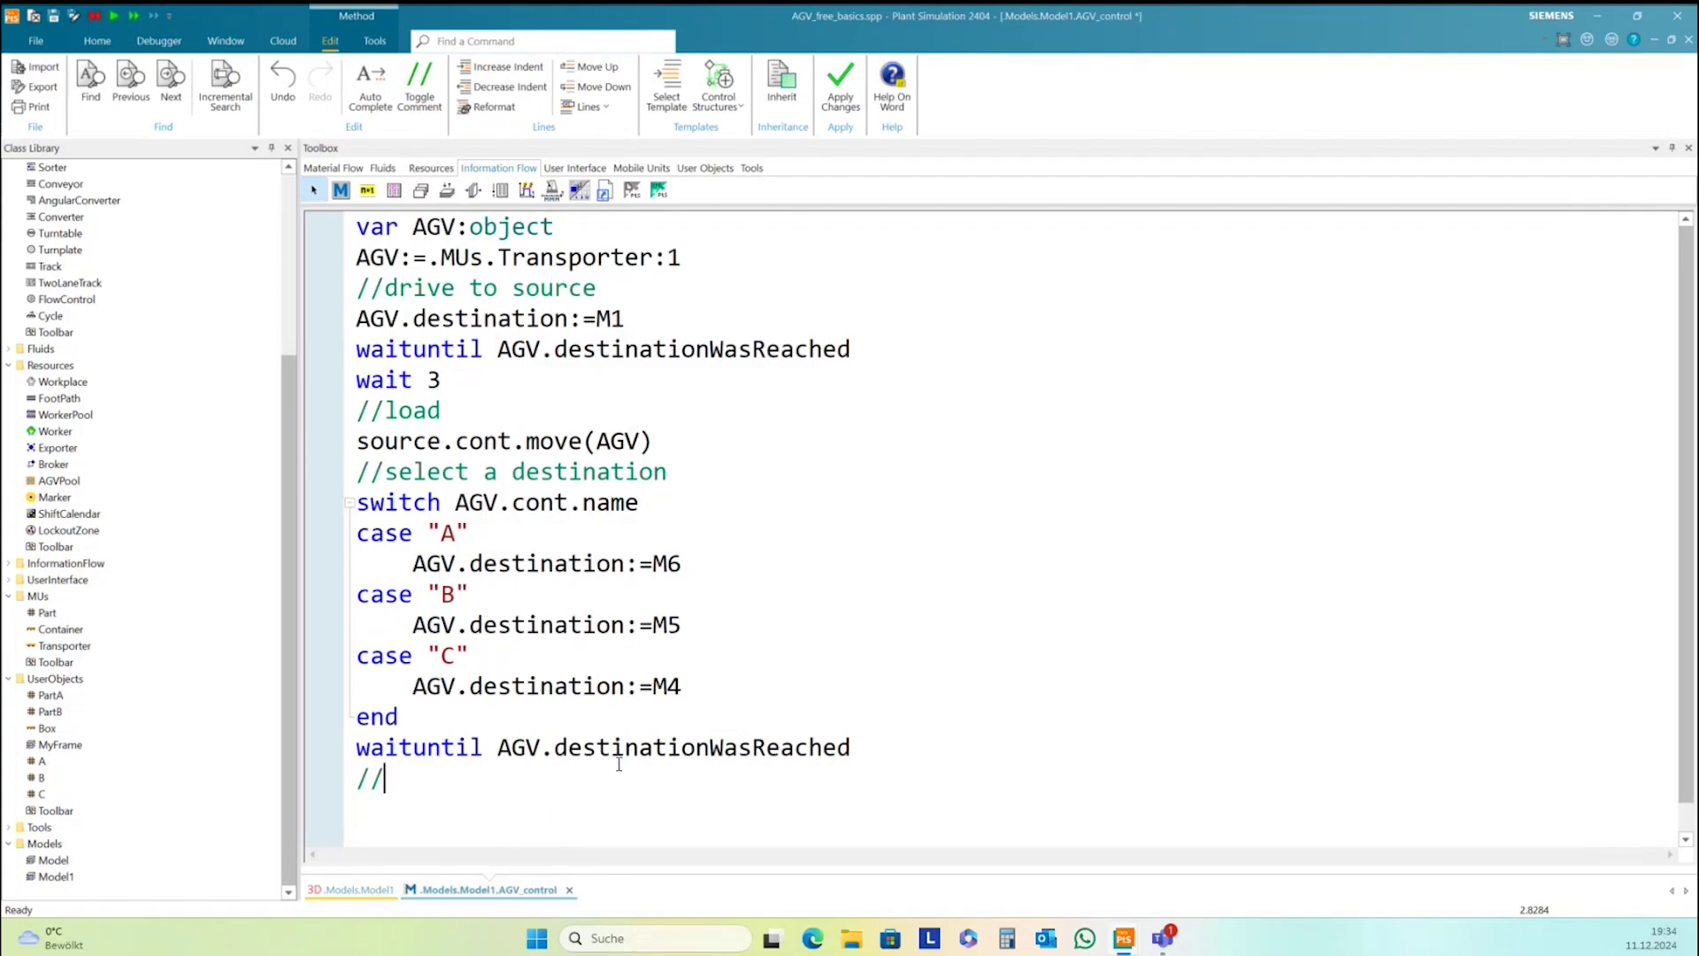
key("BackSpace")
key("BackSpace")
Add the line "wait 3" below the second waituntil line, with blank lines after it for more code
type("wait 3")
key("Return")
key("Return")
key("Return")
key("Return")
key("Return")
key("Return")
key("Return")
key("Return")
key("Return")
key("Return")
key("Return")
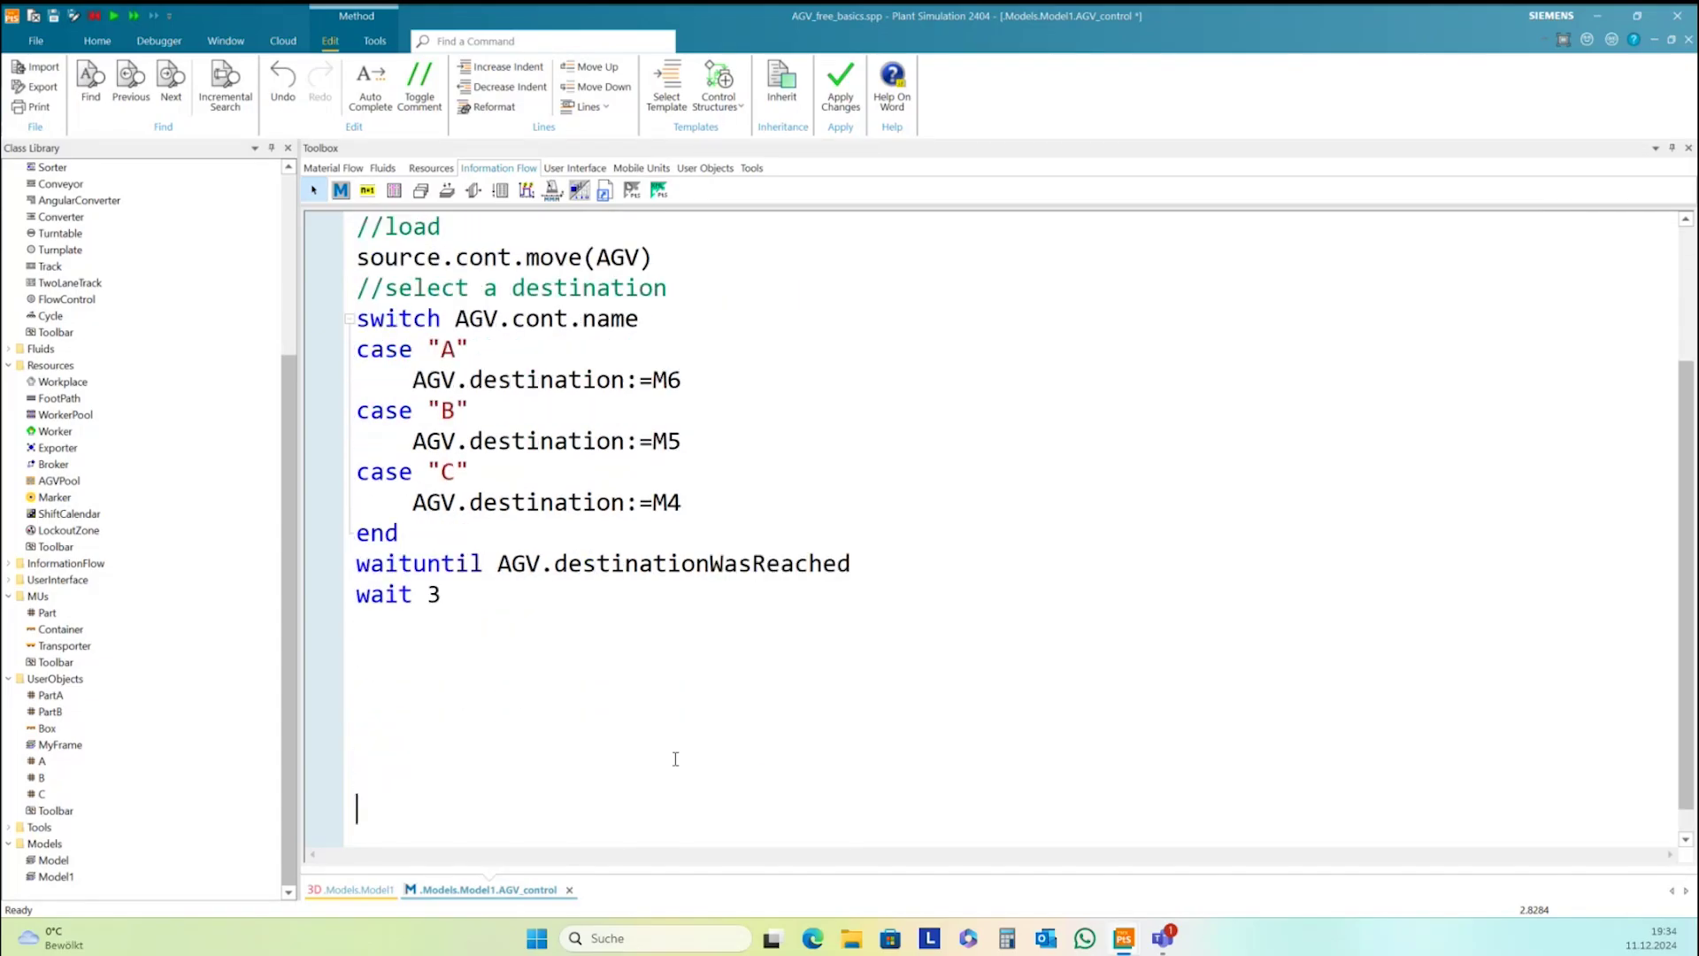
left_click(390, 523)
left_click(389, 516)
Start a second switch block with the line "switch AGV.~.name" below "wait 3"
type("s")
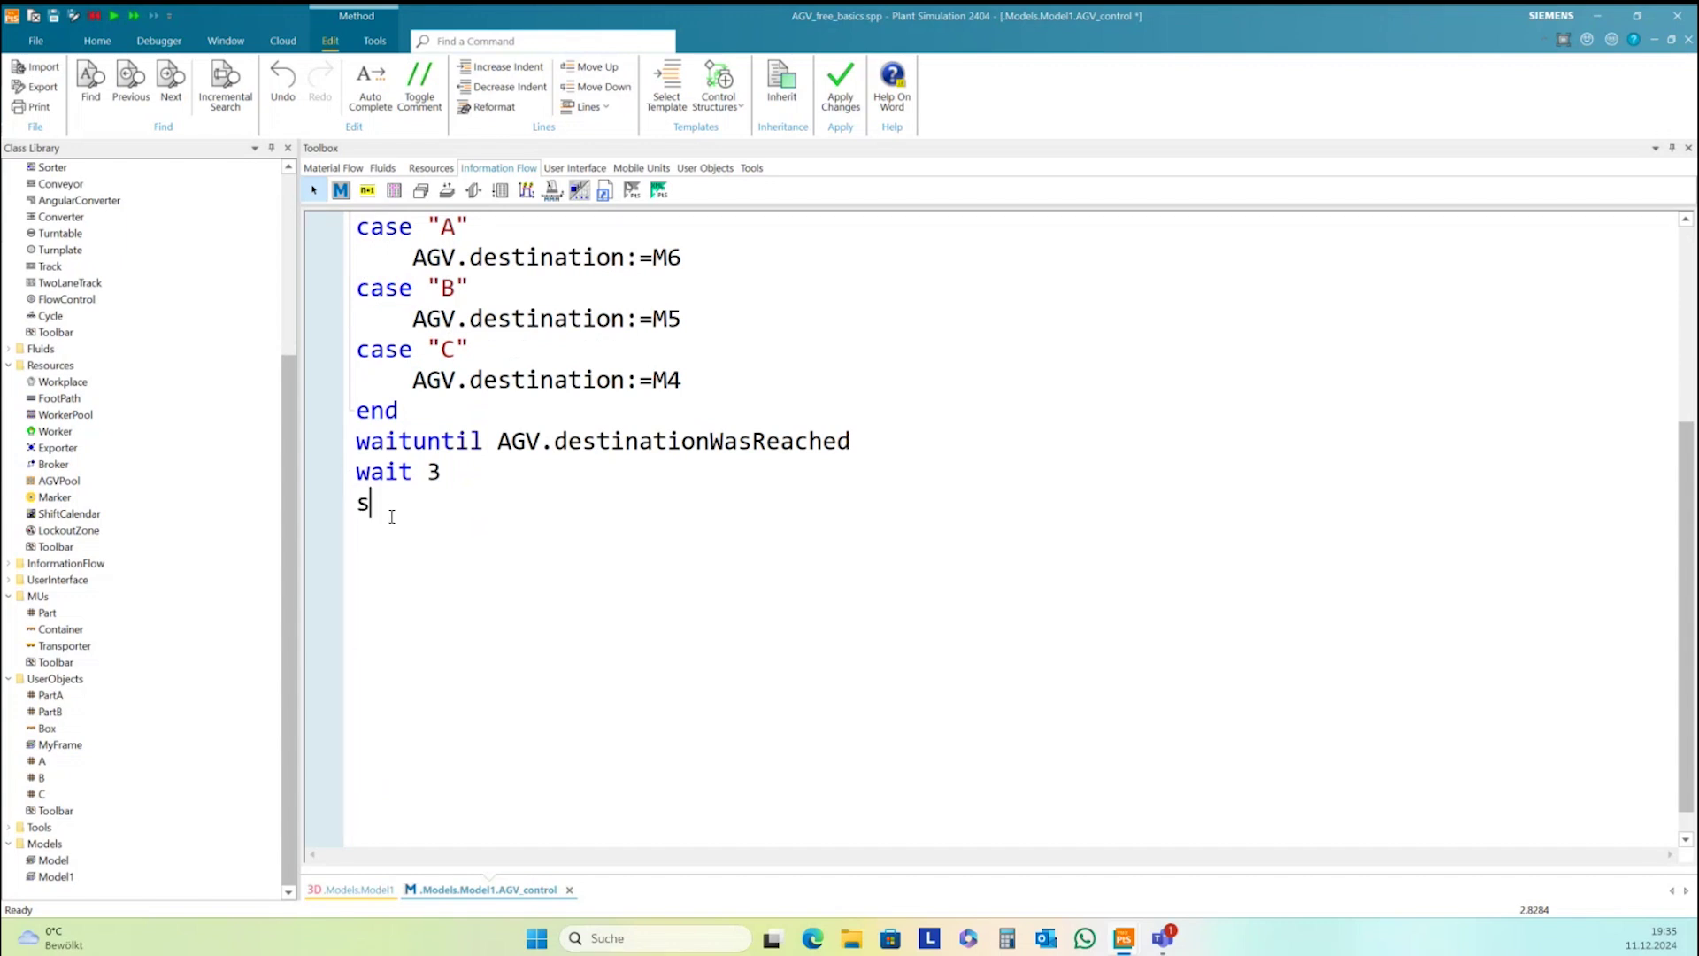
type("wz")
key("BackSpace")
type("tc")
type("h")
type(" AGV")
type("i")
left_click(527, 505)
type(".")
type("~.")
type("´")
type("name")
key("Return")
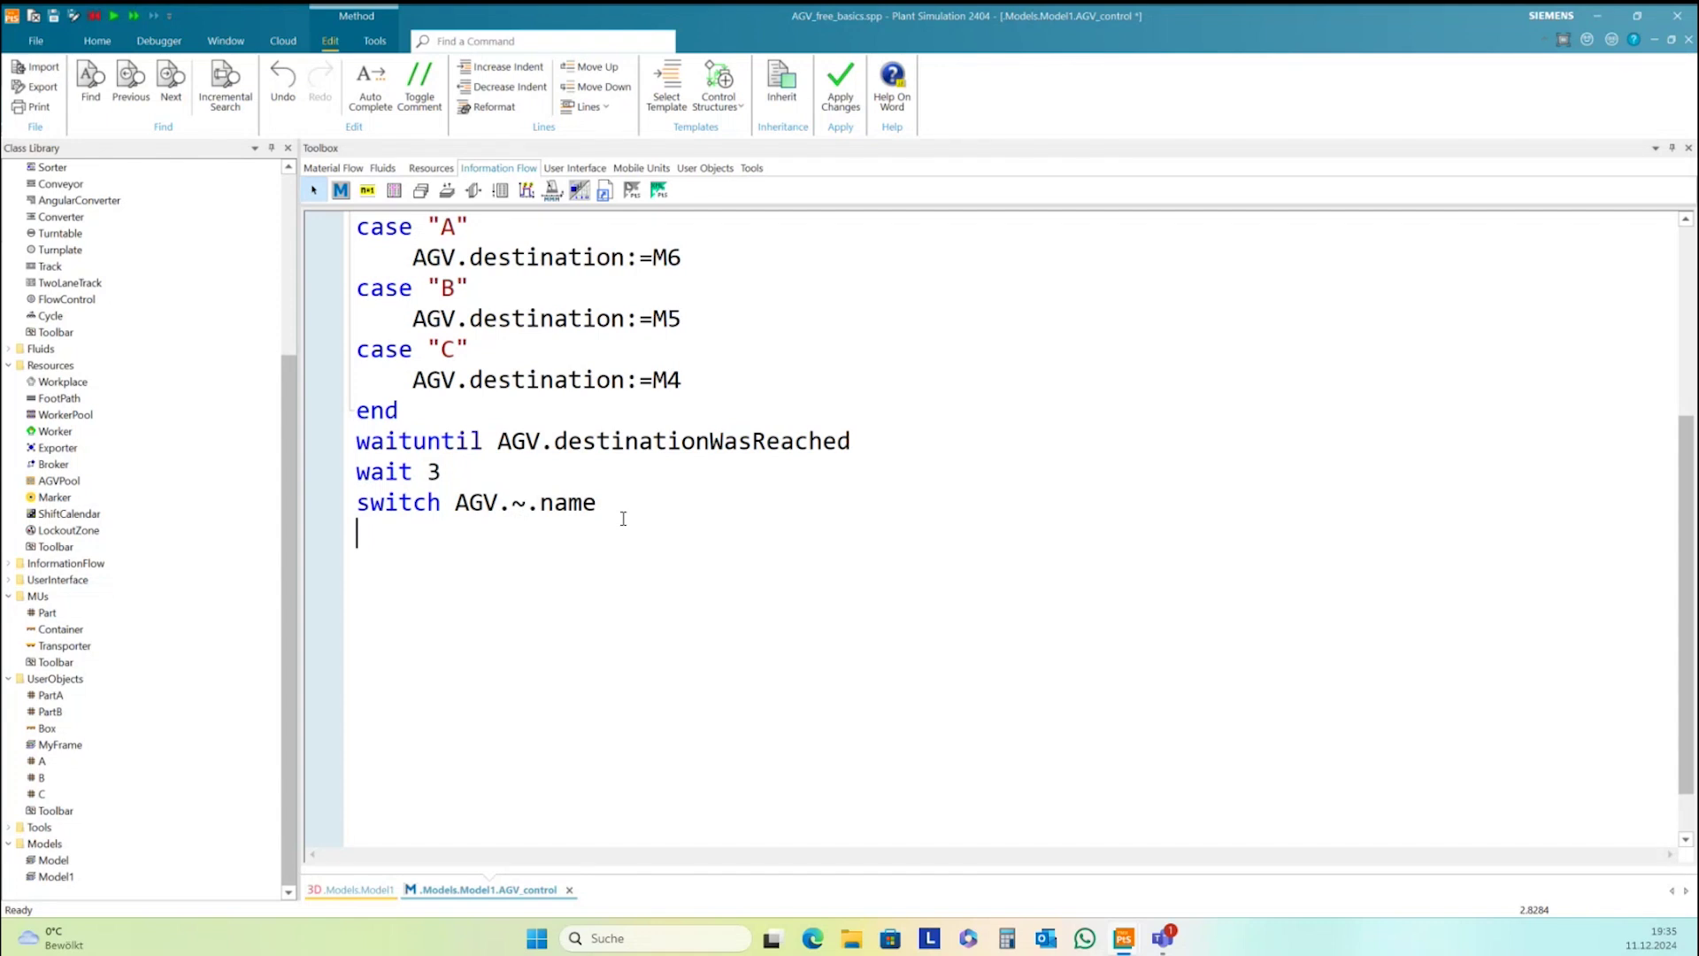
Add case "M6" with the line "AGV.cont.move(station1)" to the second switch block
type("case \"M6\"")
key("Return")
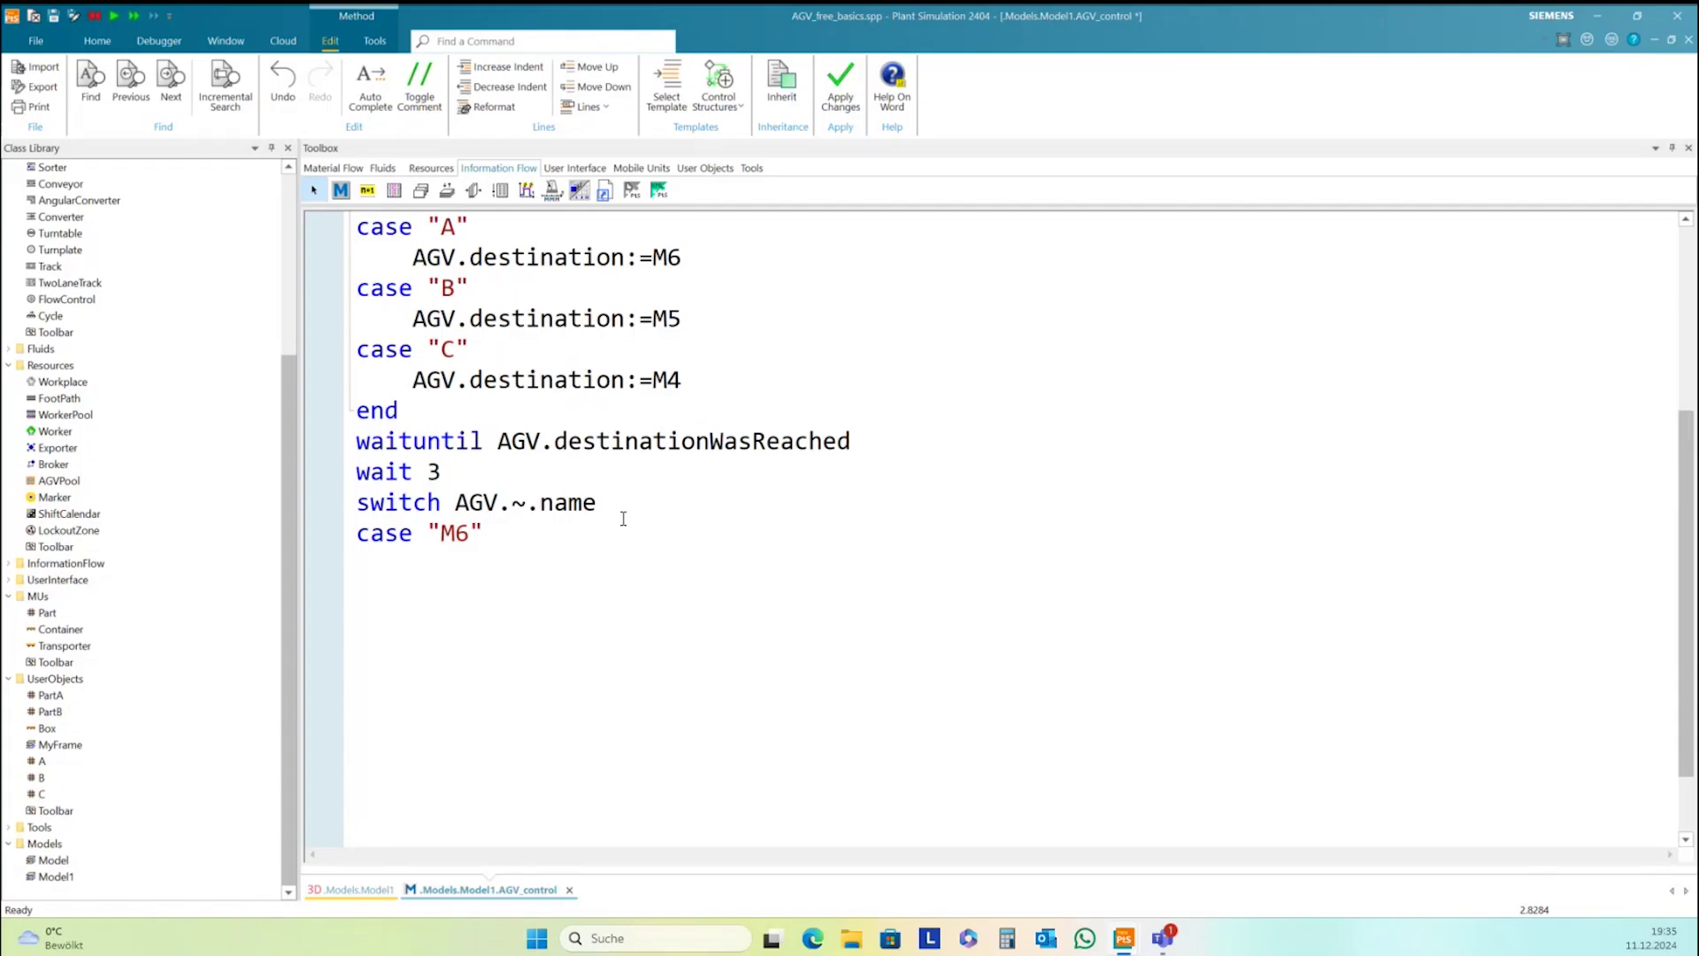
type("AGV.cont.move")
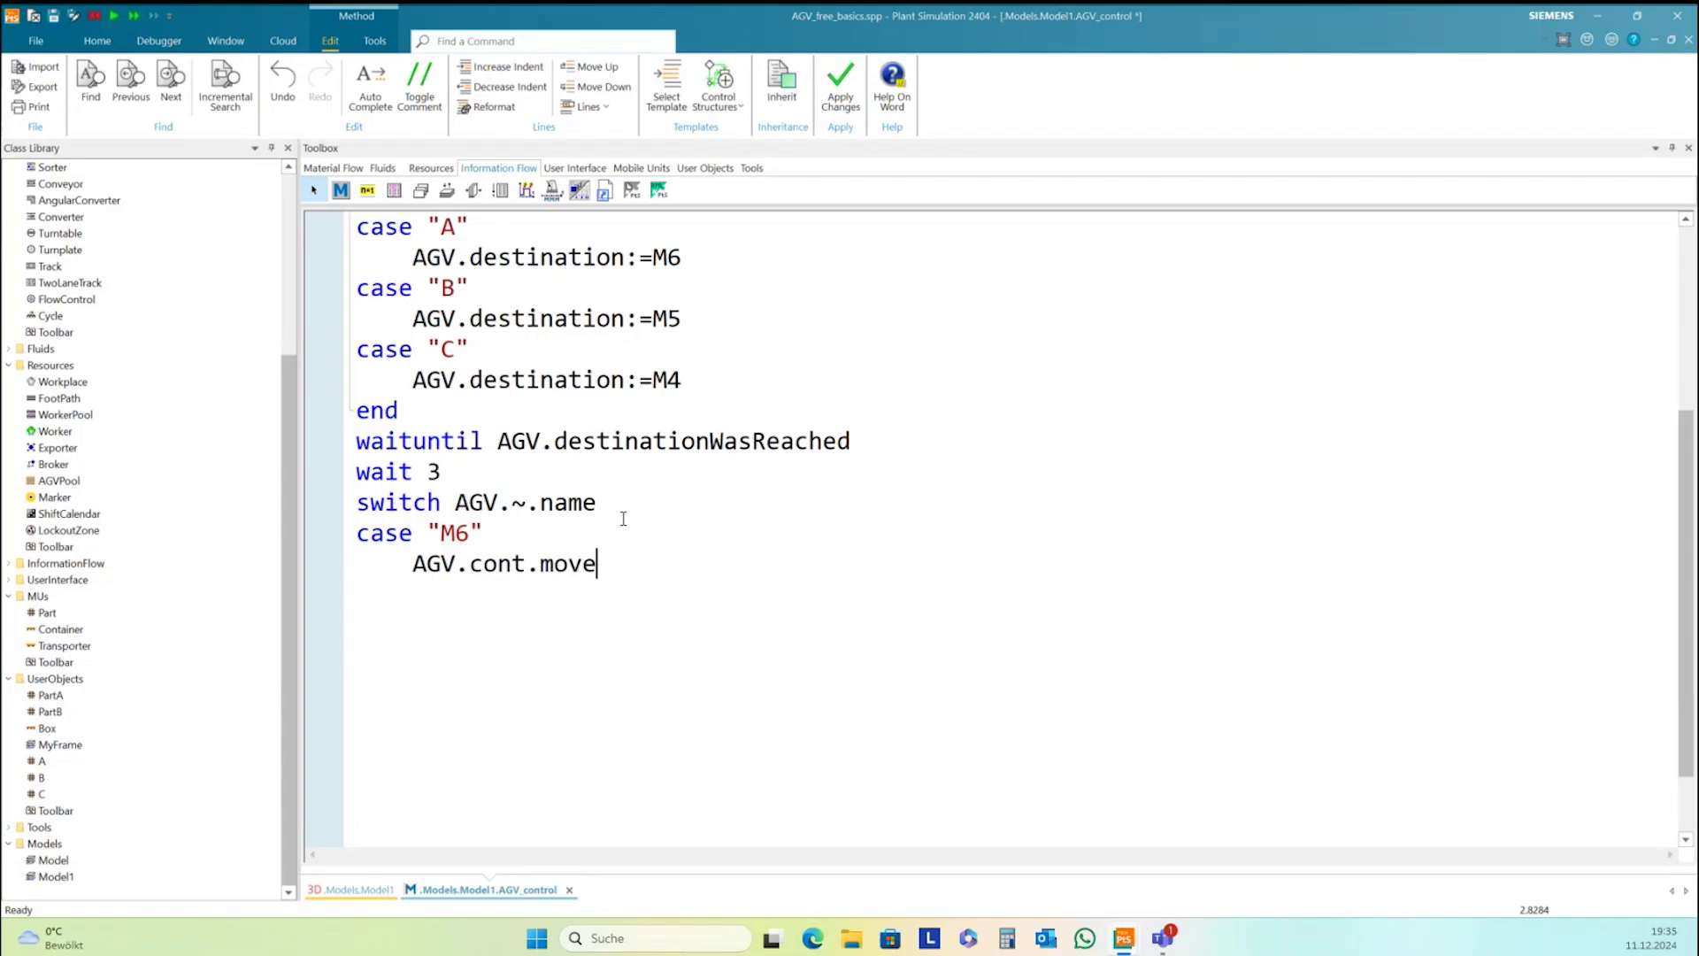
type("(station1)")
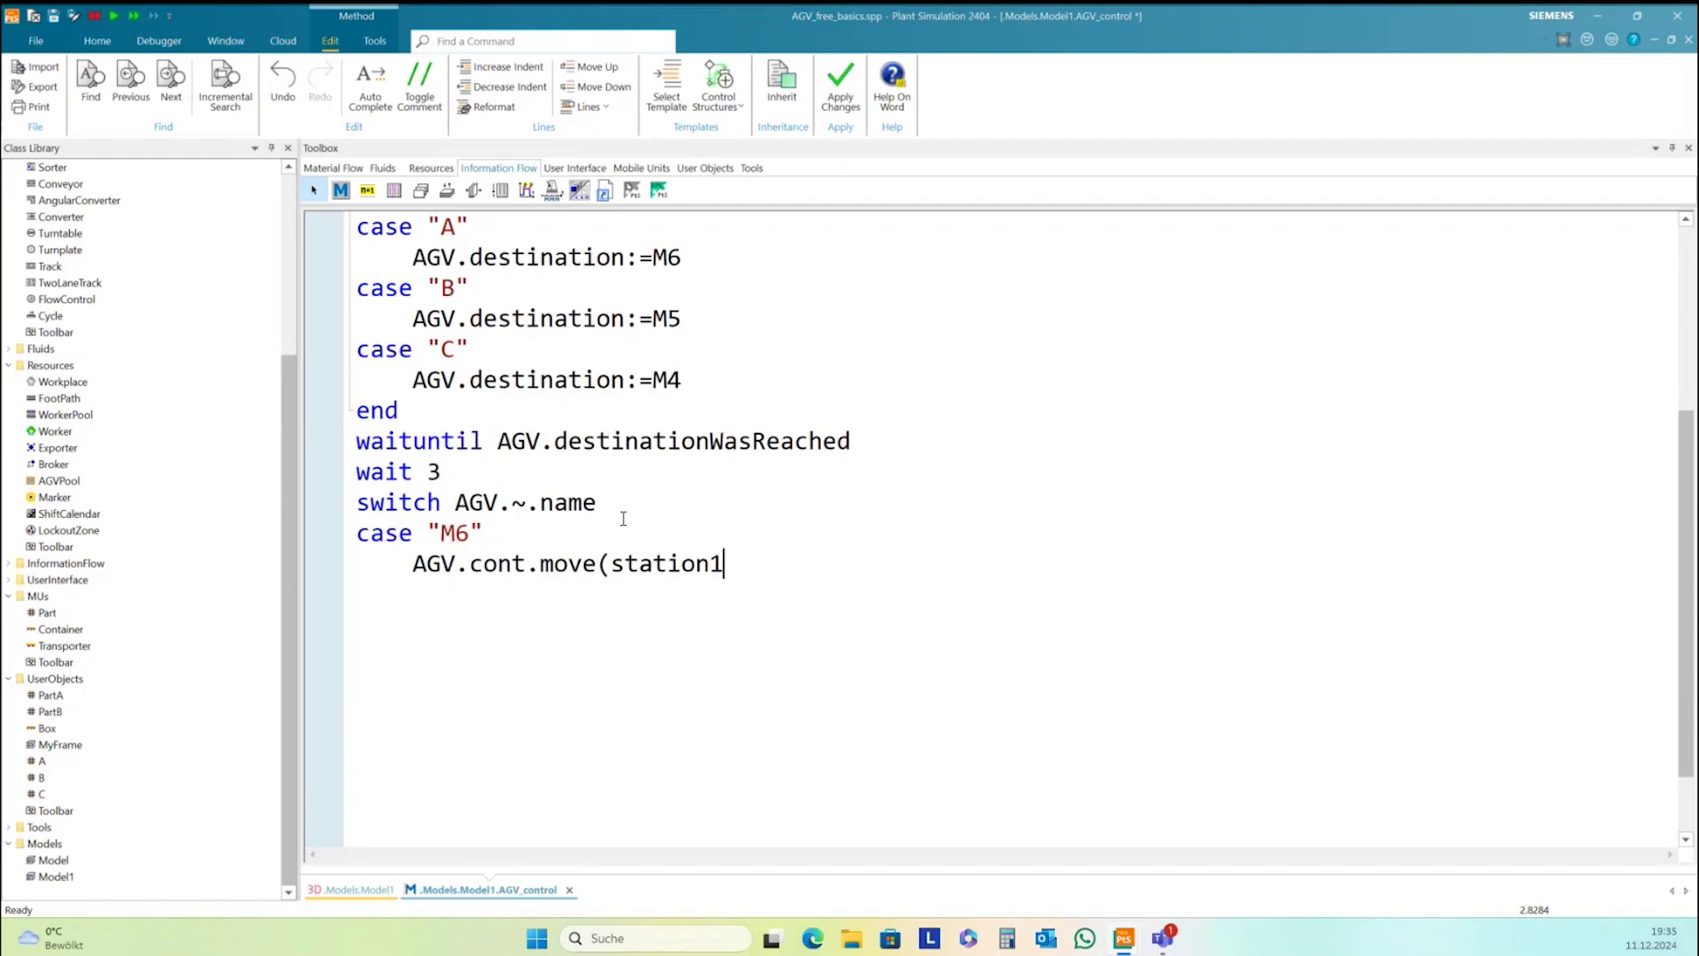
key("Return")
Copy the "M6" case below itself and change it to case "M5" with "AGV.cont.move(station2)"
left_click_drag(358, 536, 741, 573)
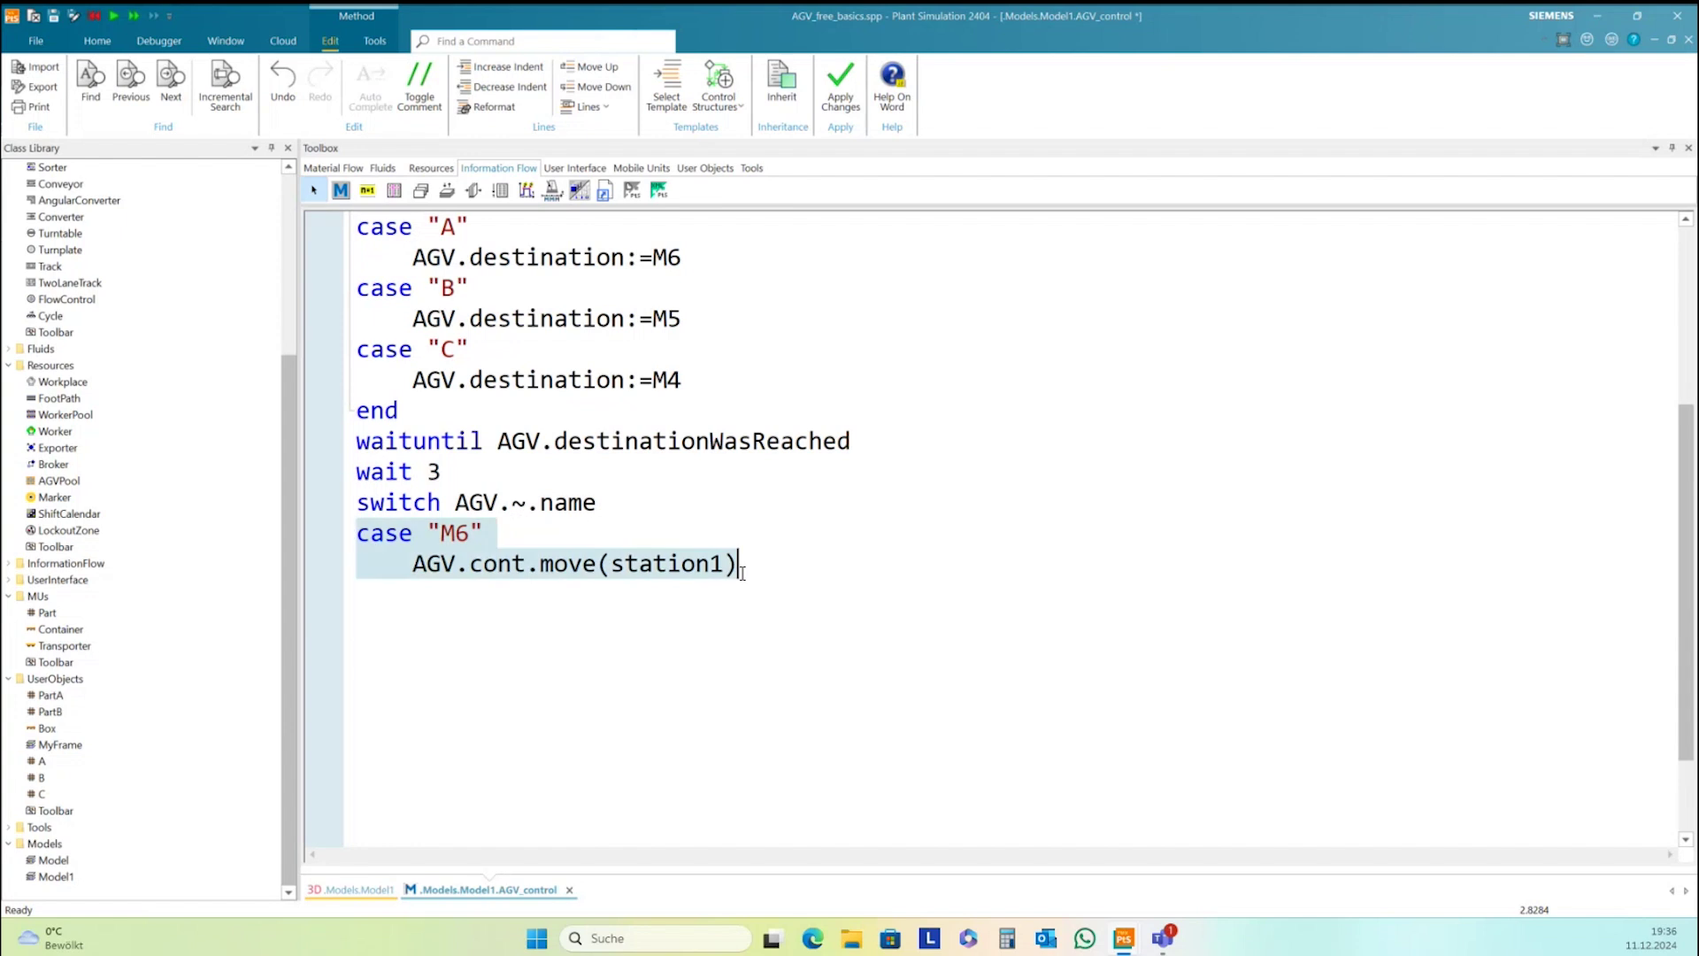
left_click(363, 599)
key("ctrl+v")
left_click(466, 595)
type("5")
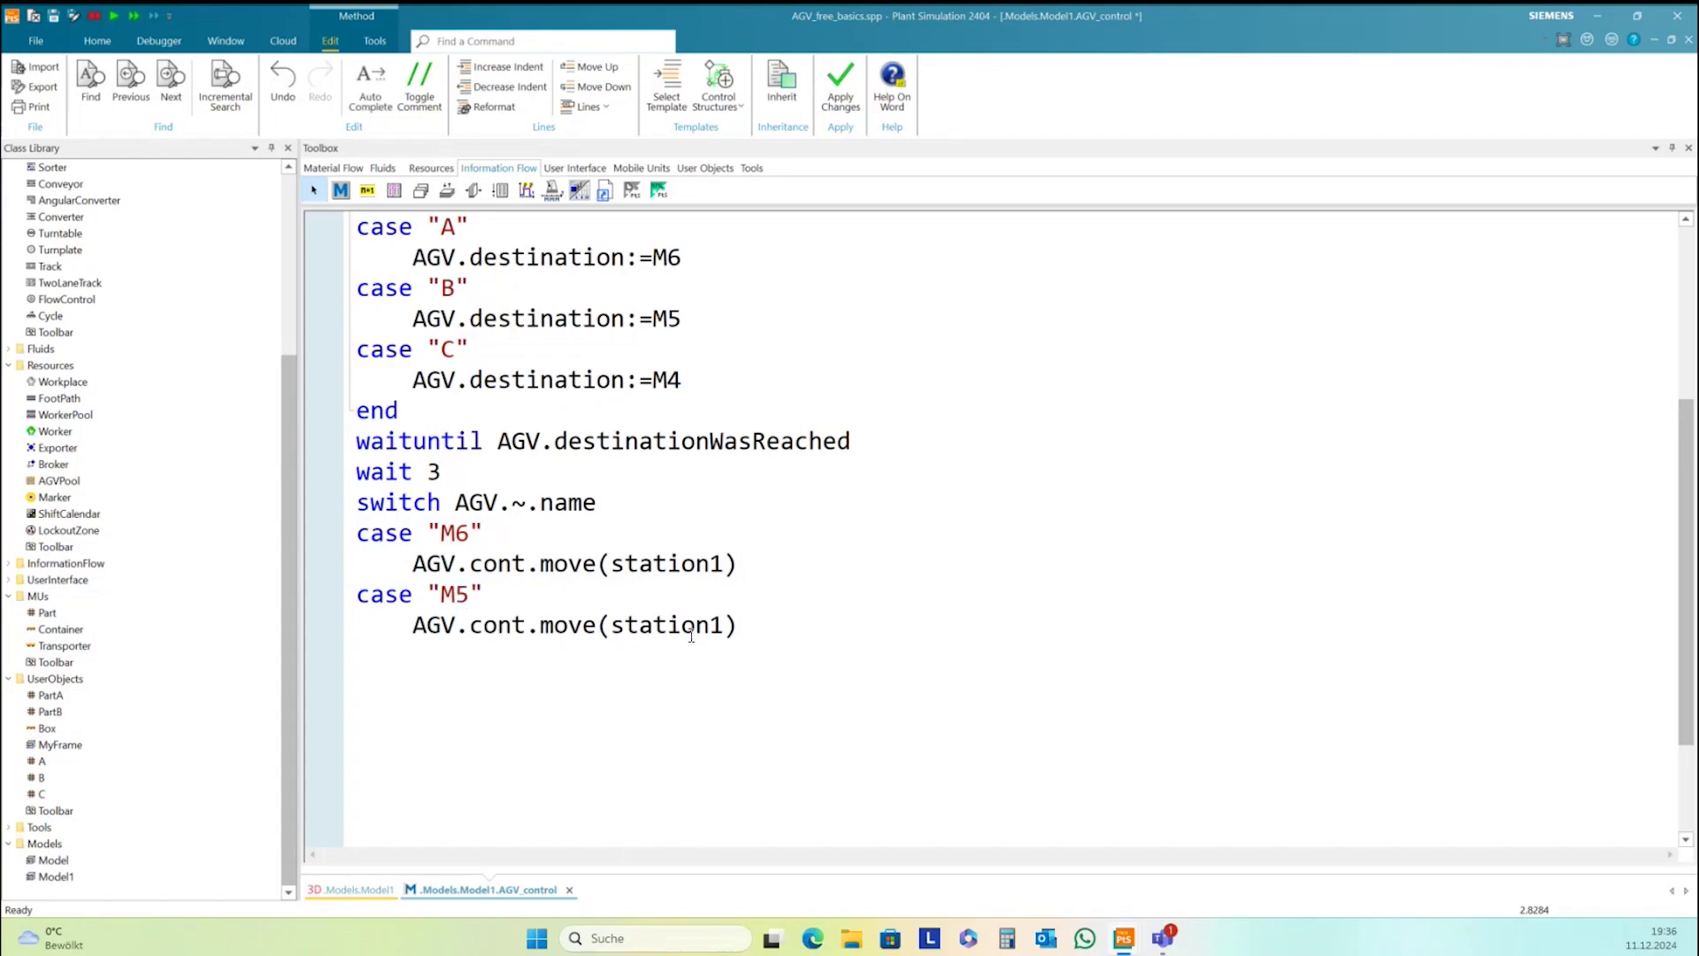
left_click_drag(708, 625, 718, 631)
type("2")
Paste another copy of the case and change it to case "M4" with "AGV.cont.move(station3)"
left_click(385, 661)
key("ctrl+v")
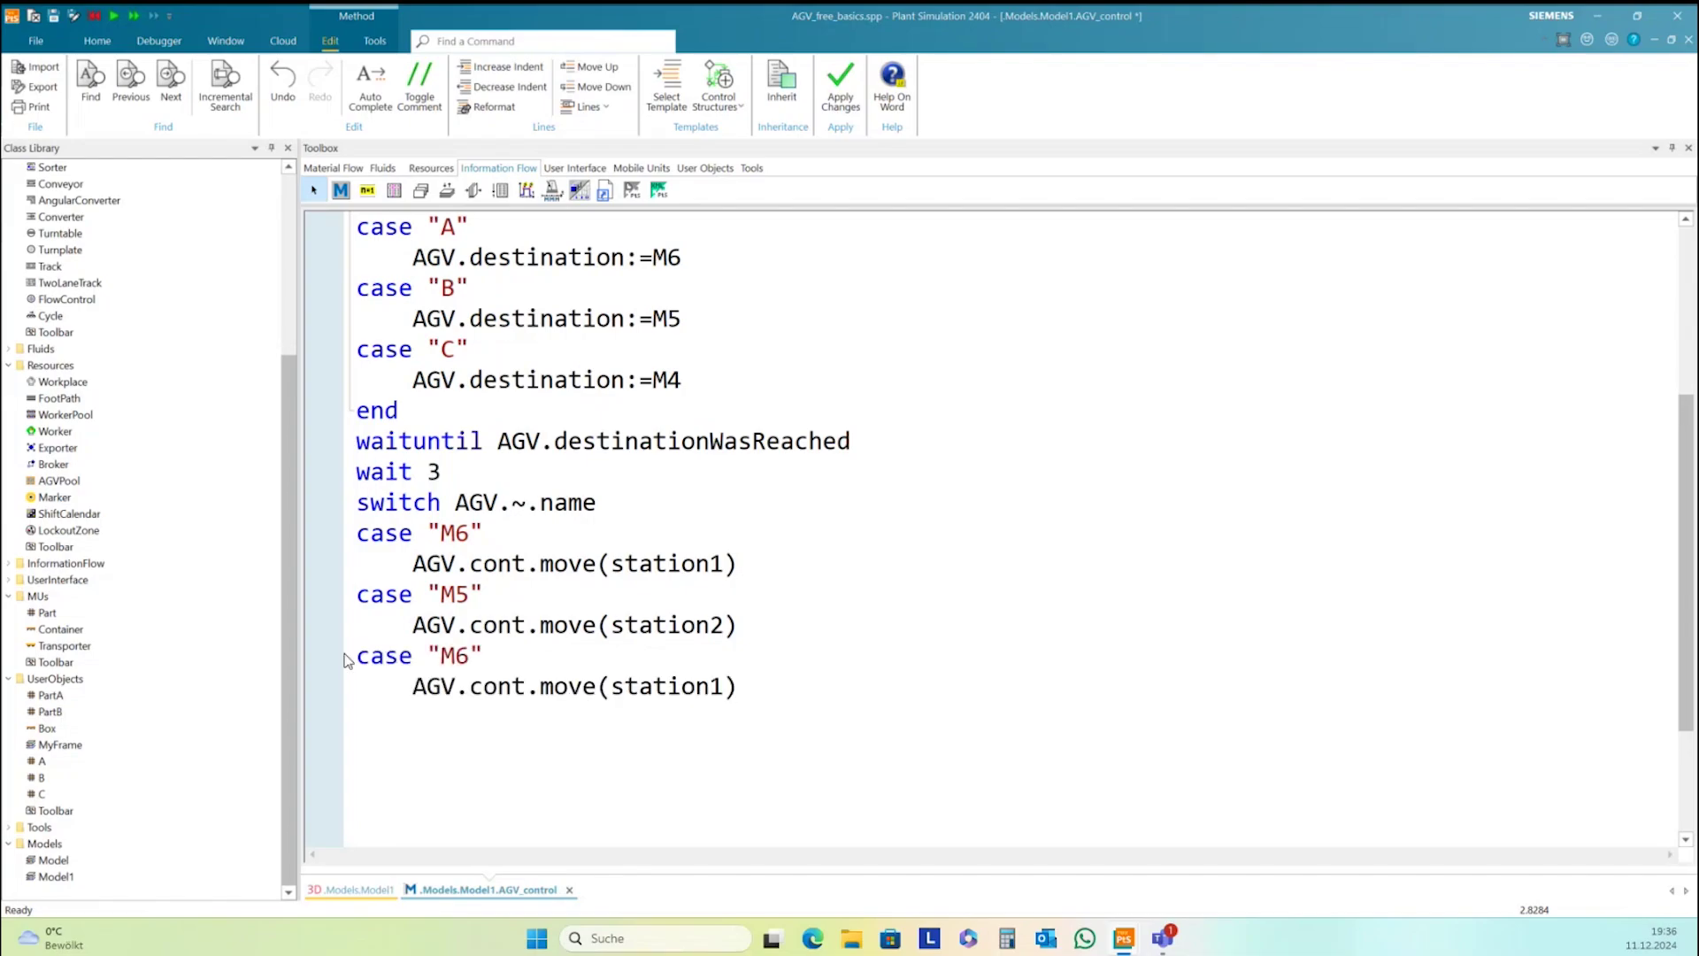
left_click_drag(455, 655, 469, 656)
type("4")
left_click_drag(713, 687, 729, 687)
type("3")
Close the second switch block with "end" and add the comment "//re-start" below a blank line
left_click(758, 698)
key("Return")
key("BackSpace")
type("end")
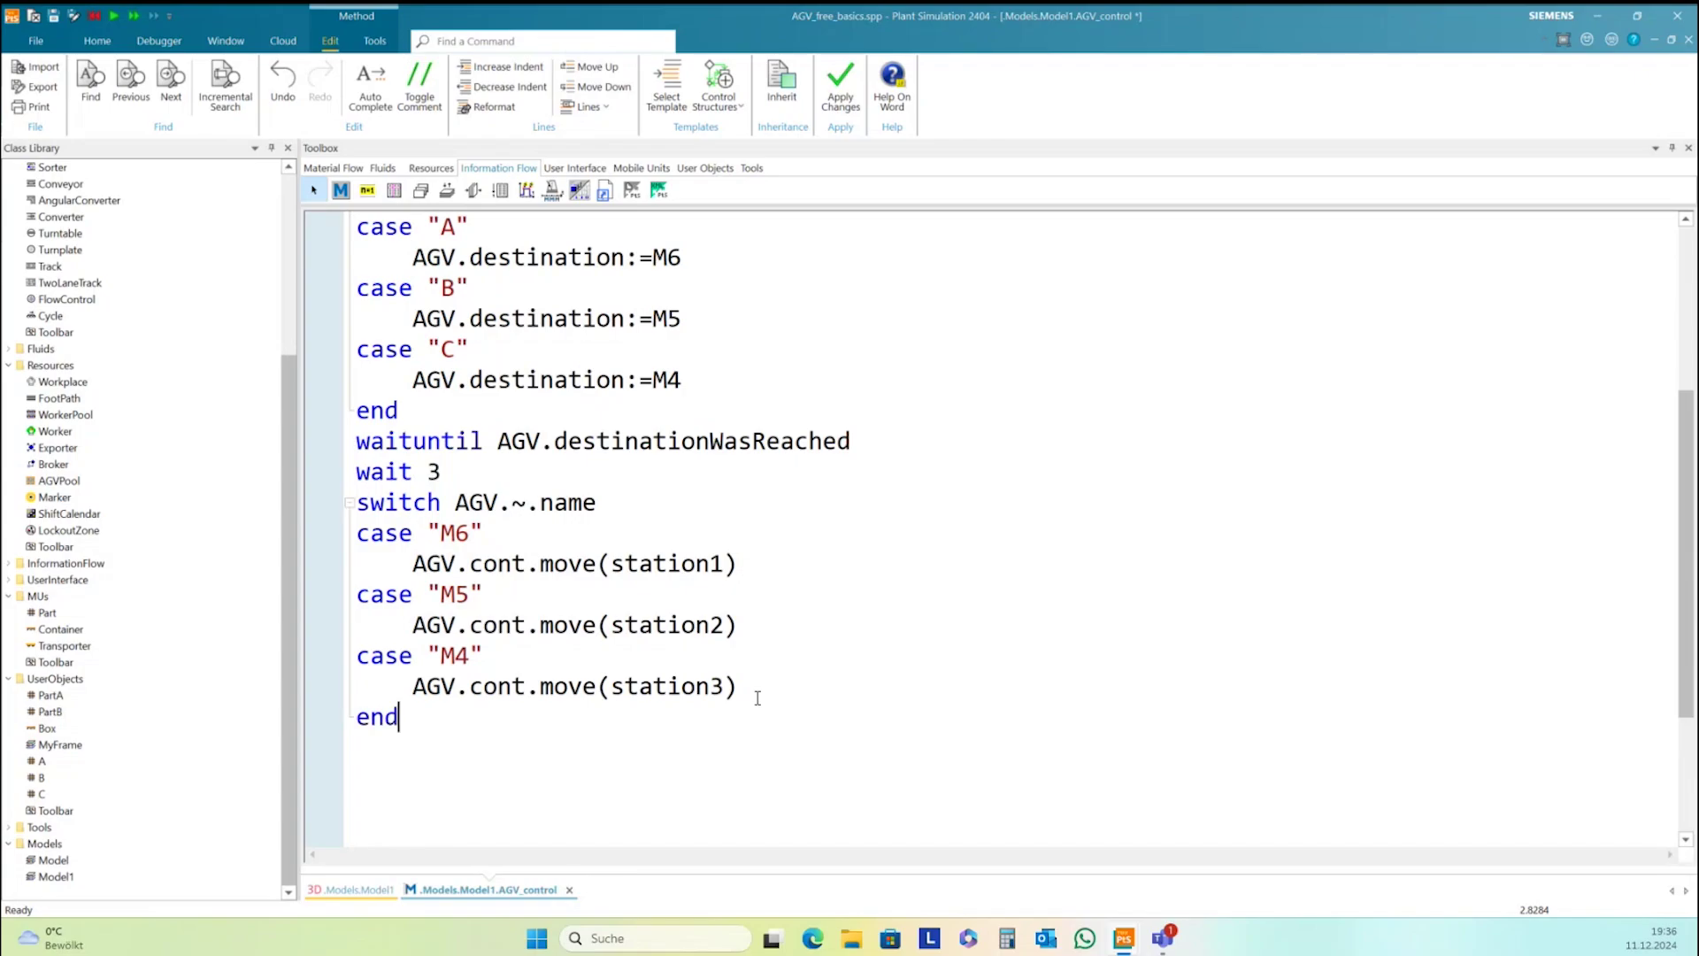
key("Return")
key("Return")
type("//re-start")
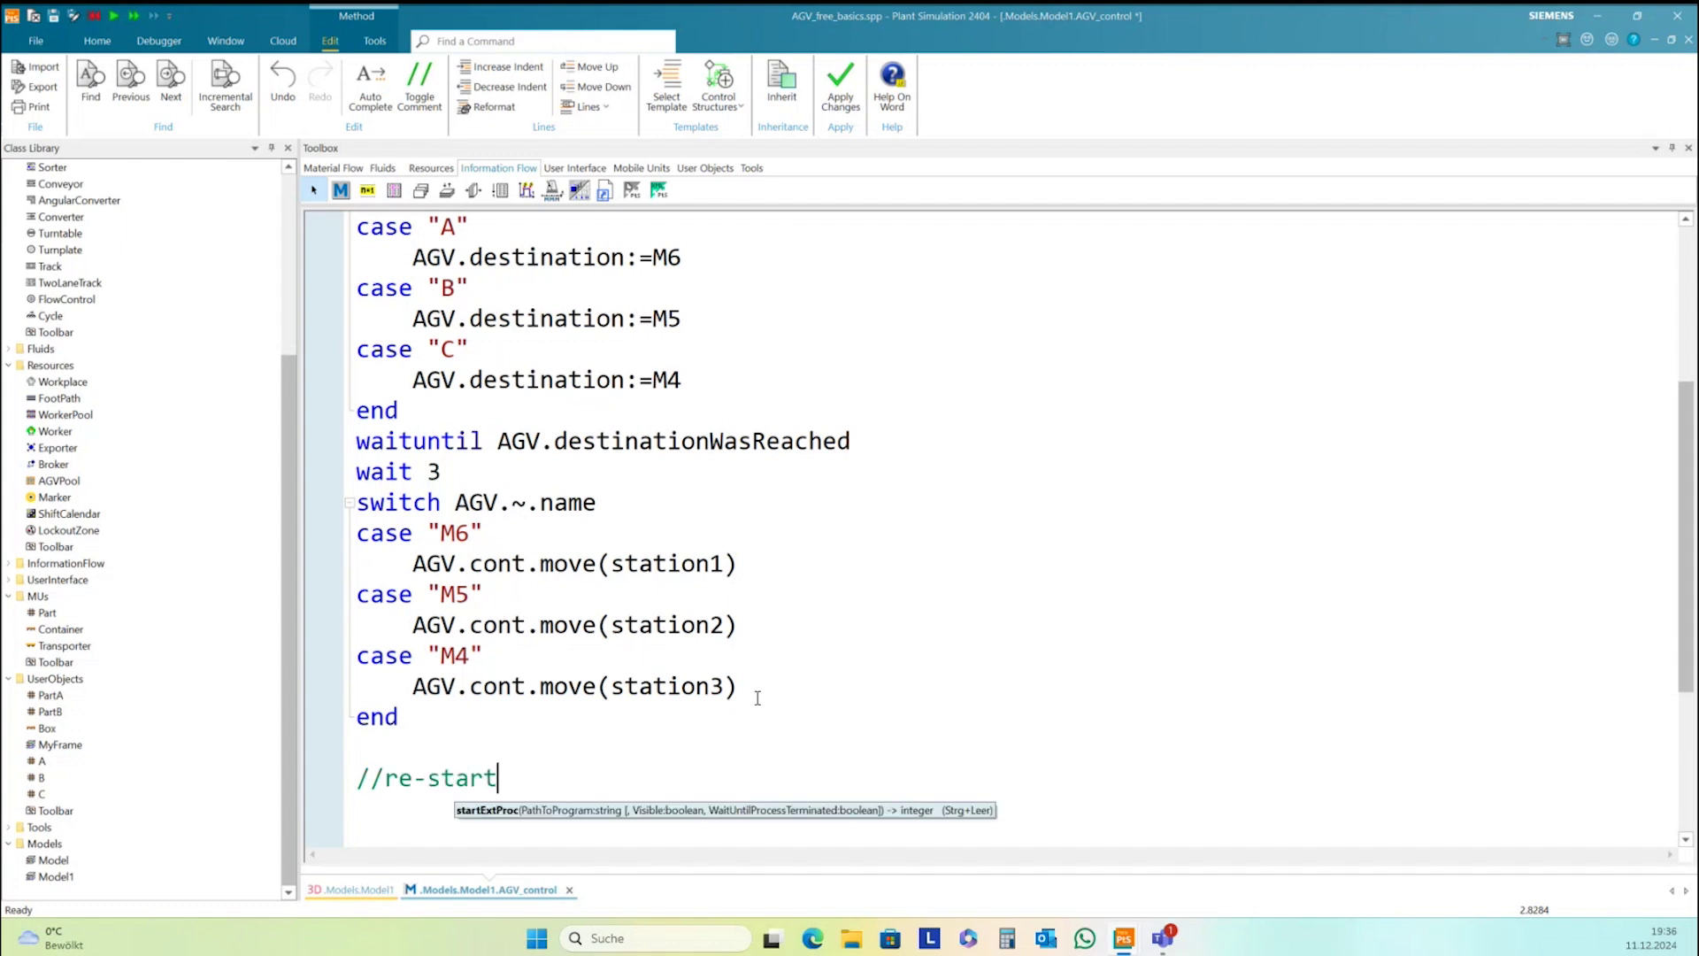
key("Return")
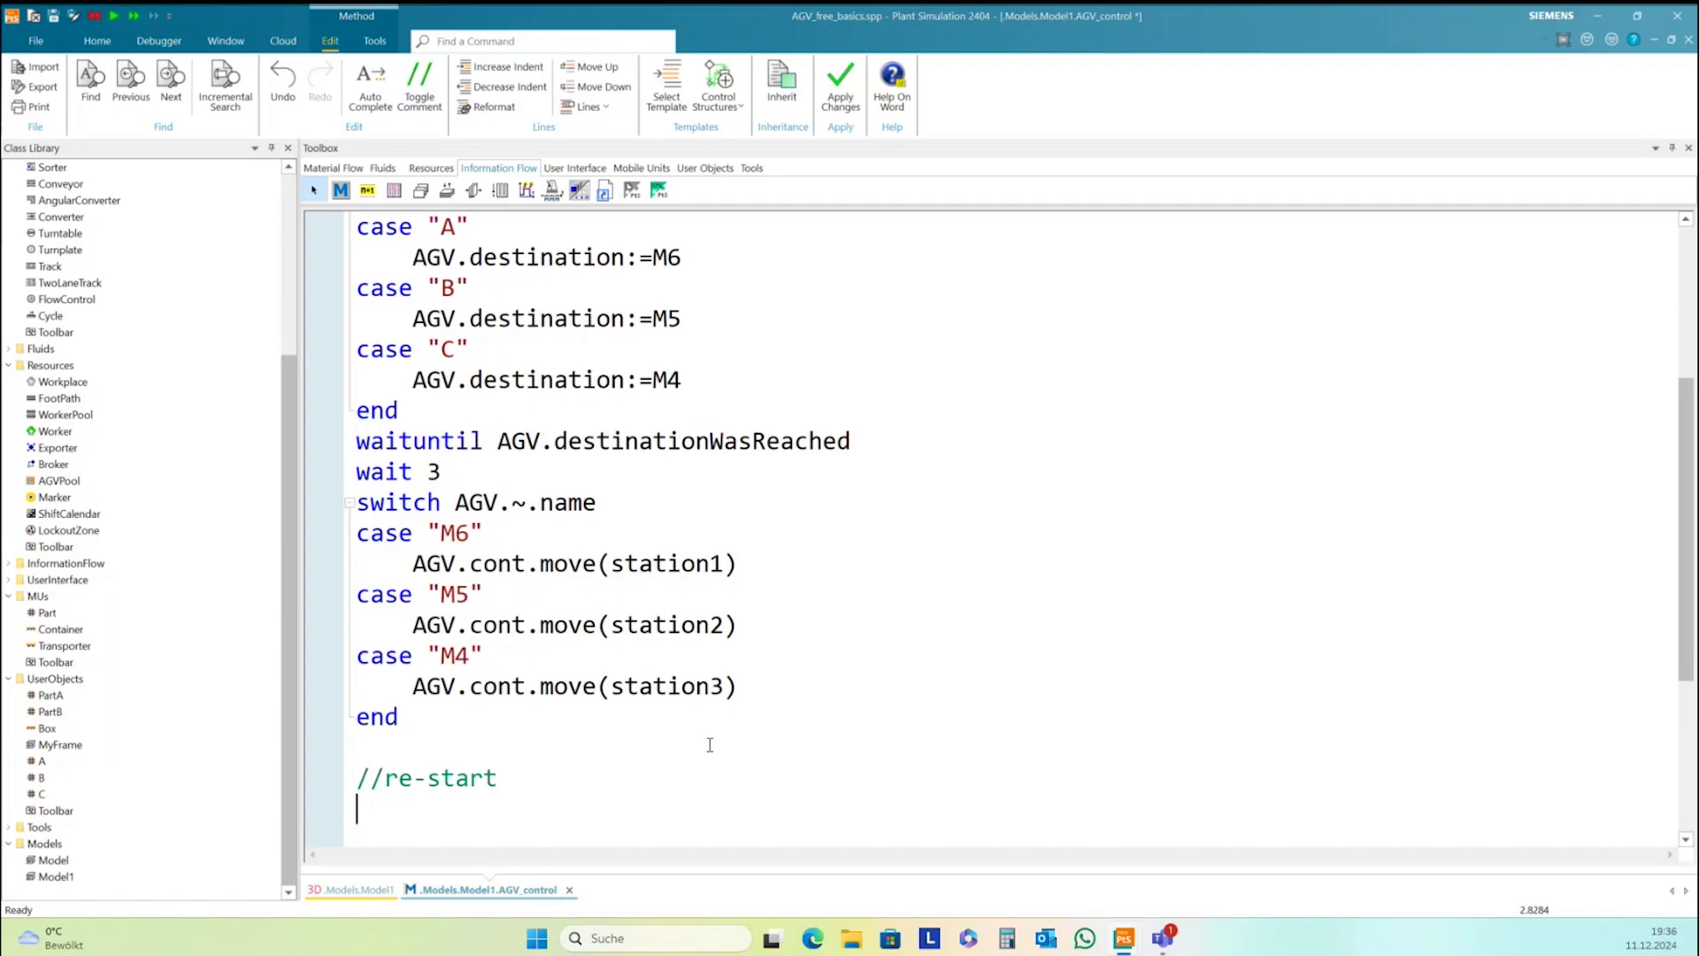
Add the line "self.executeNewCallChain" below the re-start comment and apply the changes to the method
type("self.execute")
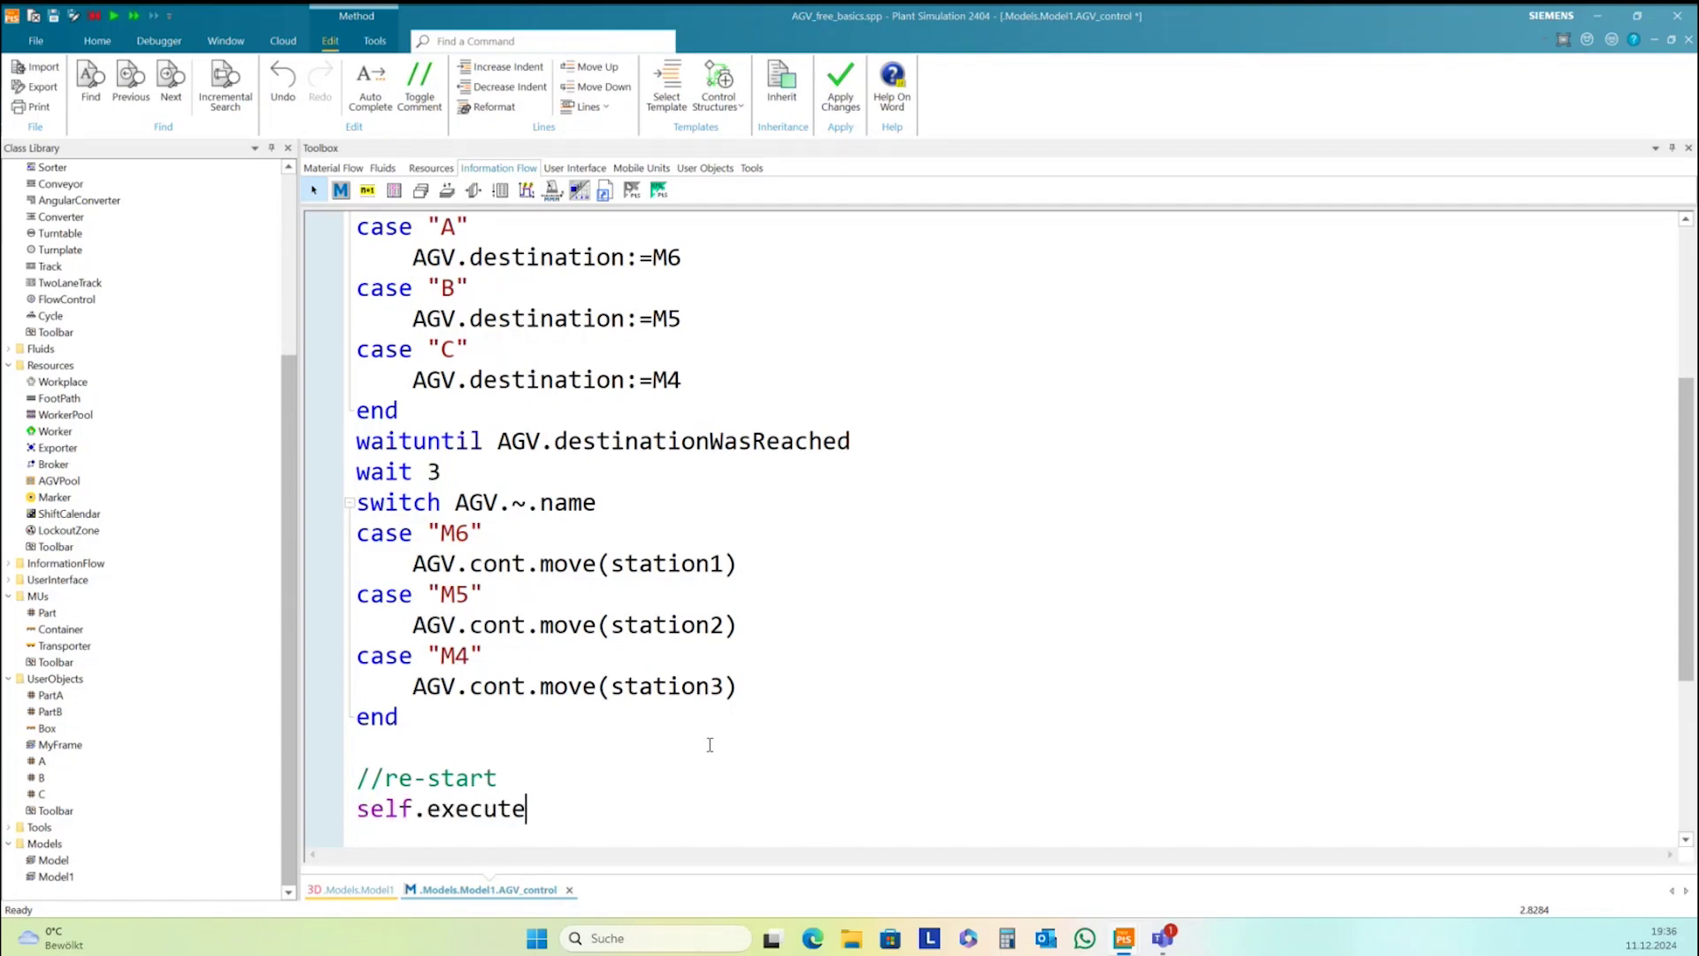
type("NewCal")
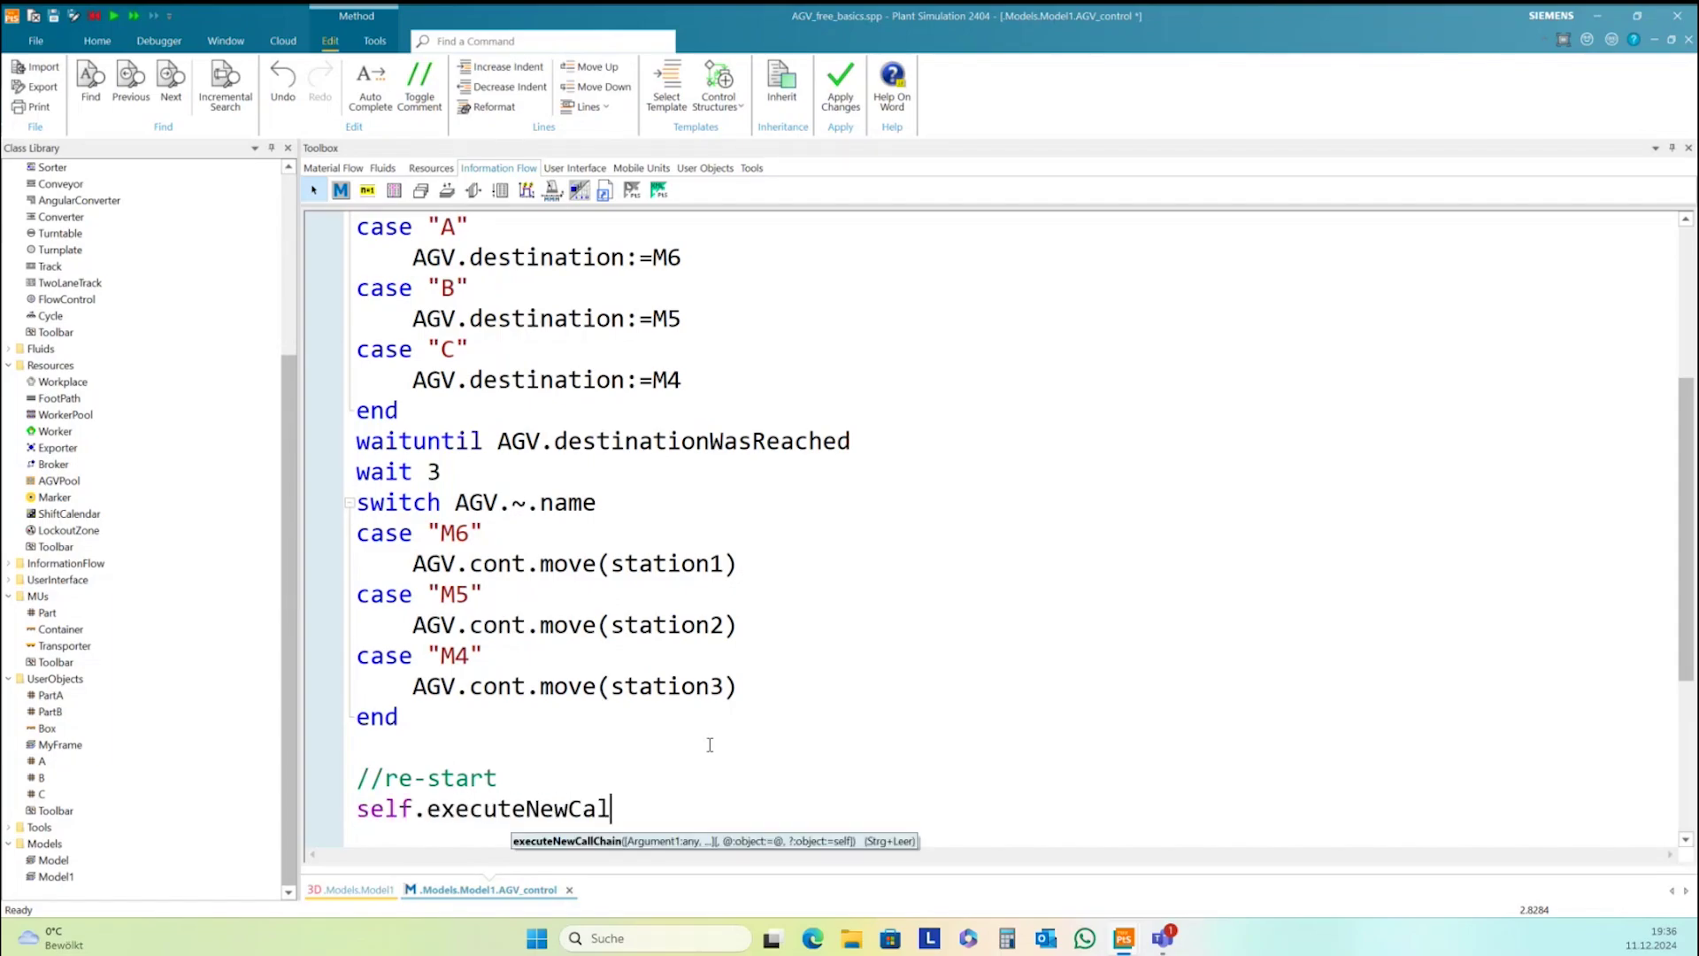
type("lCVhain")
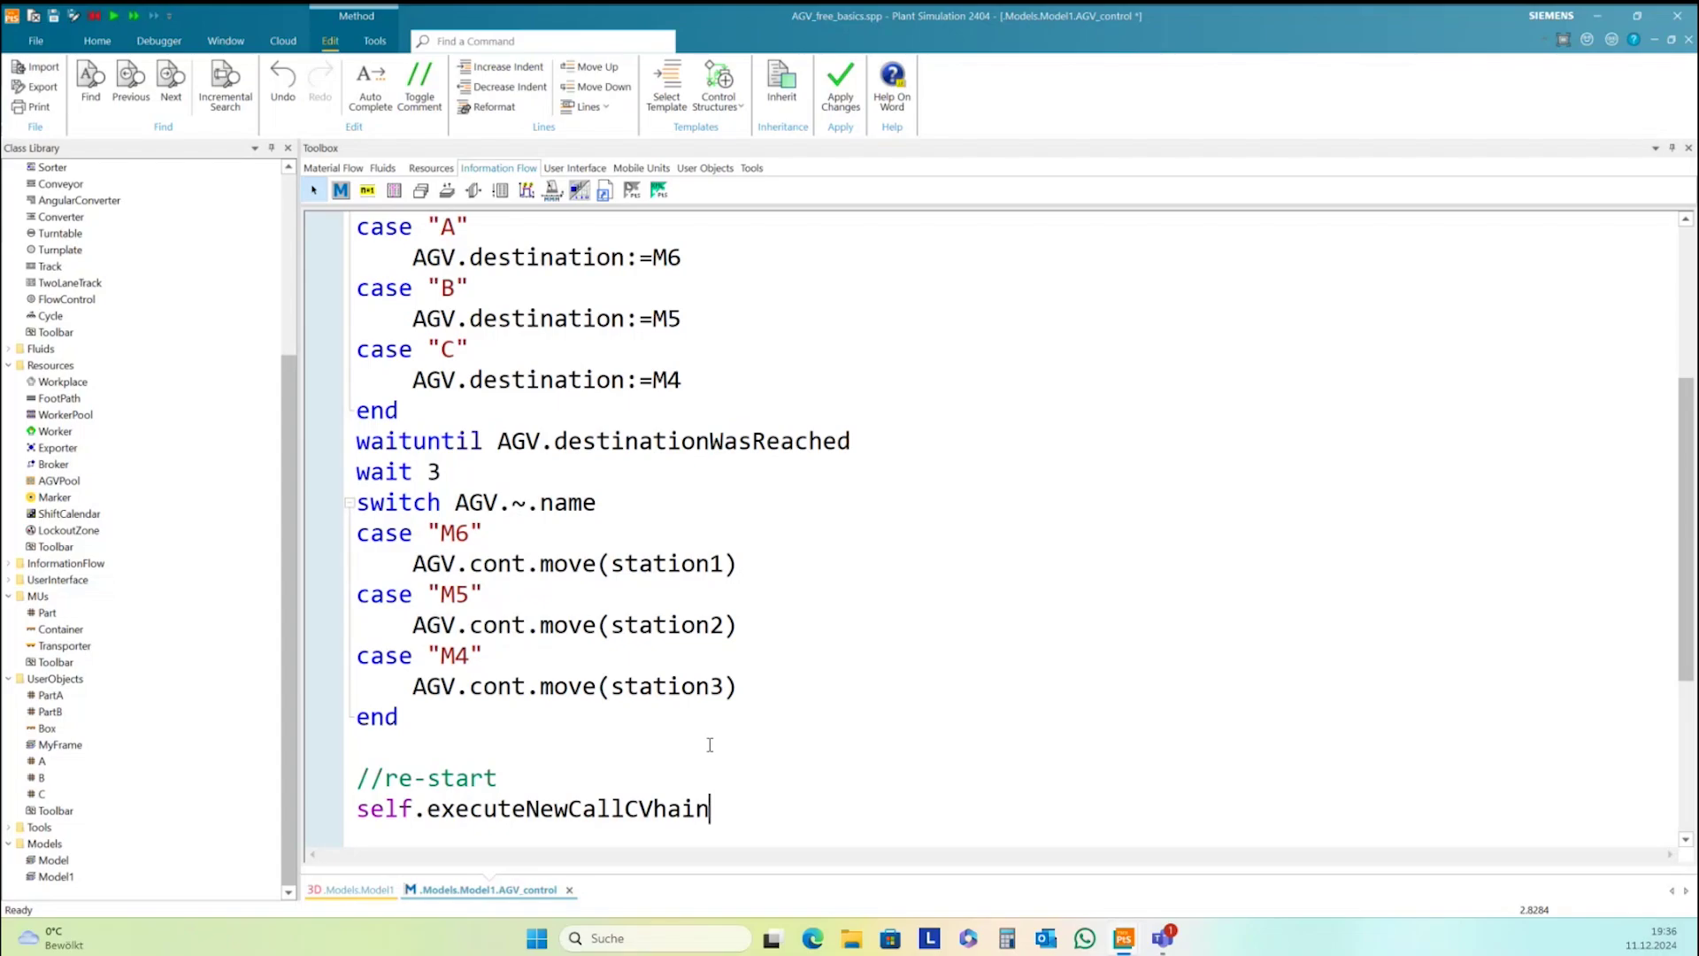
left_click(653, 810)
key("BackSpace")
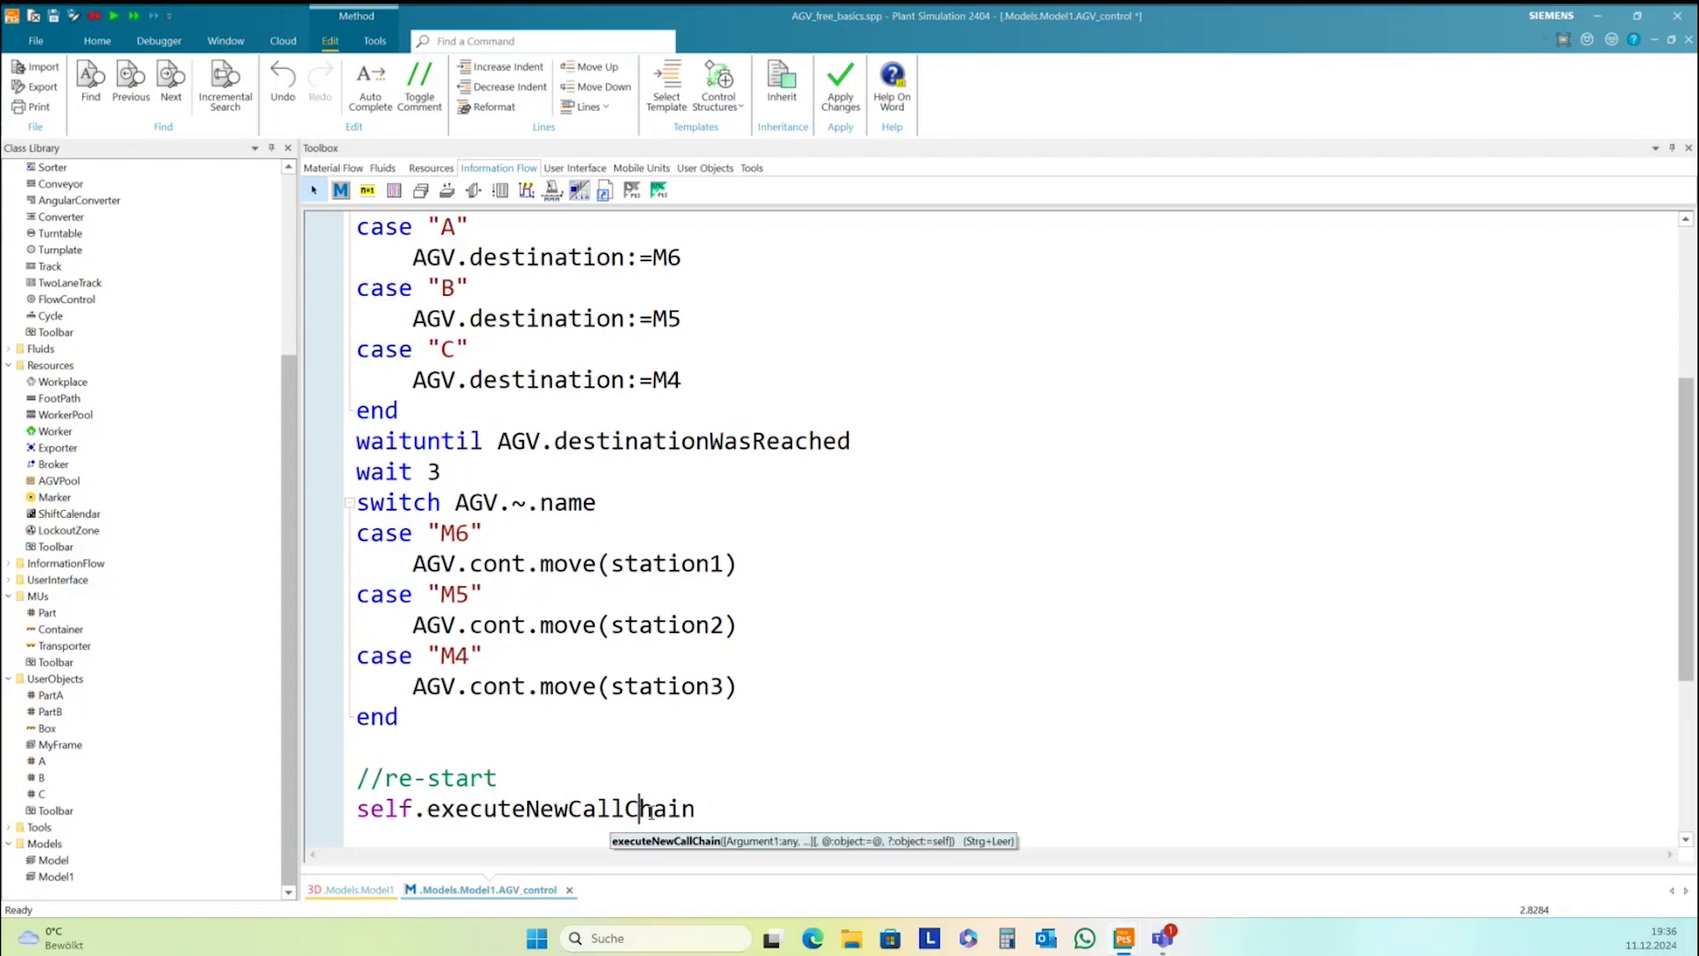
left_click(743, 810)
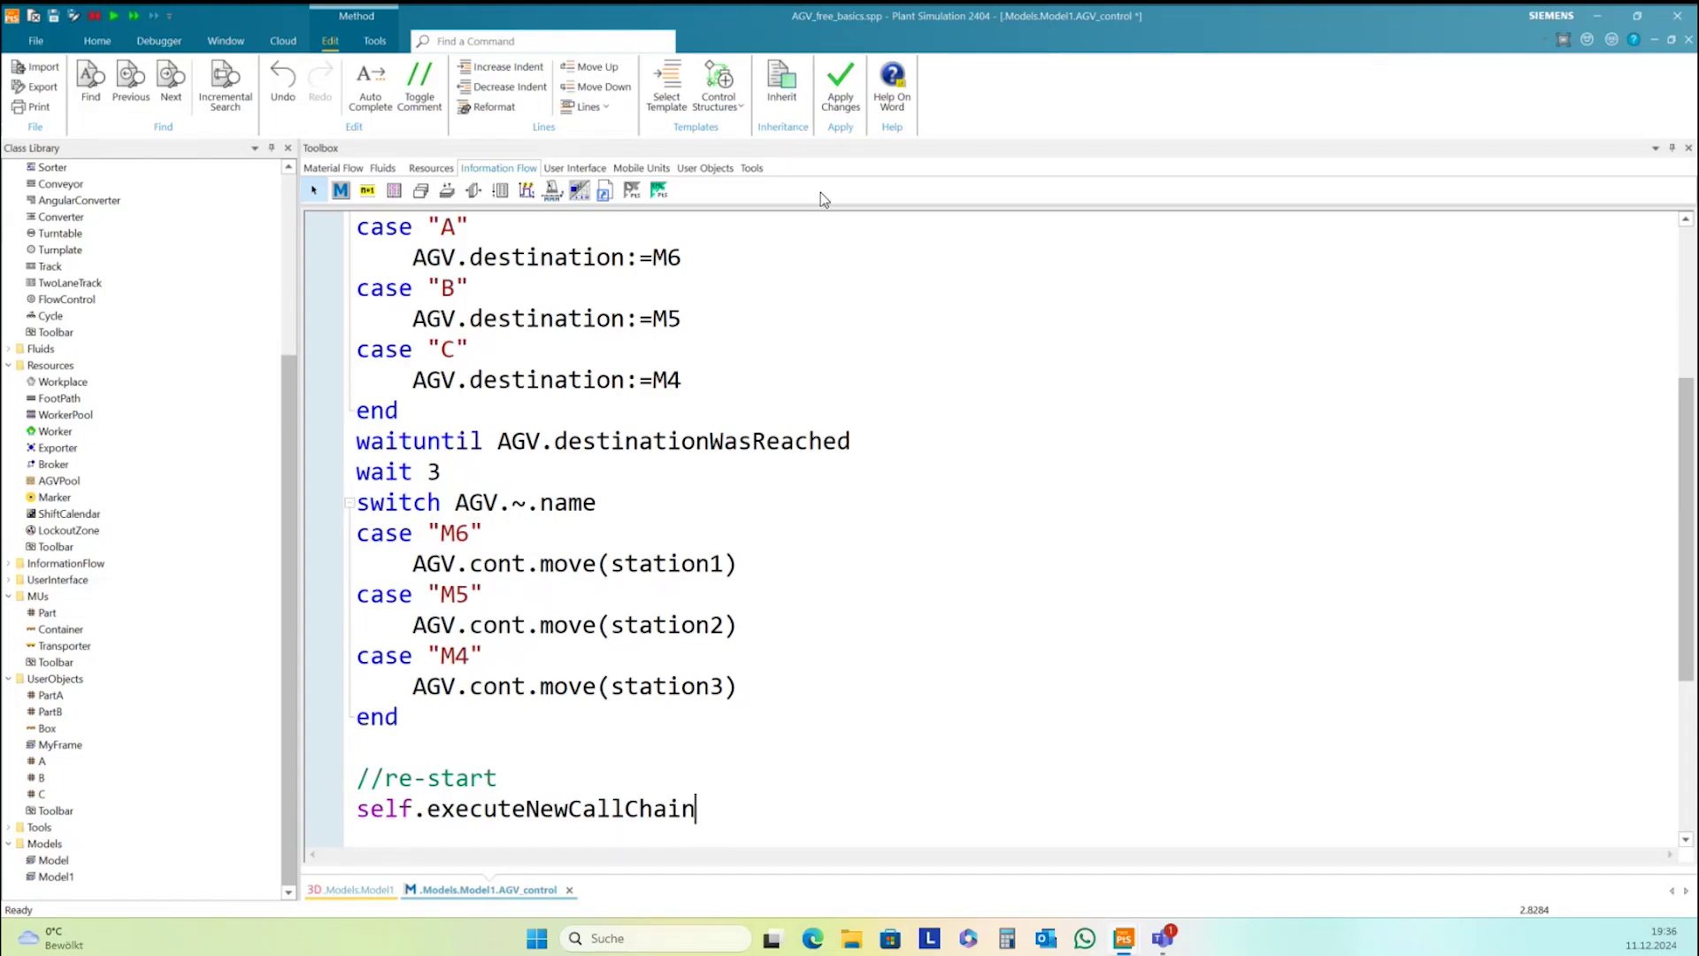
key("F7")
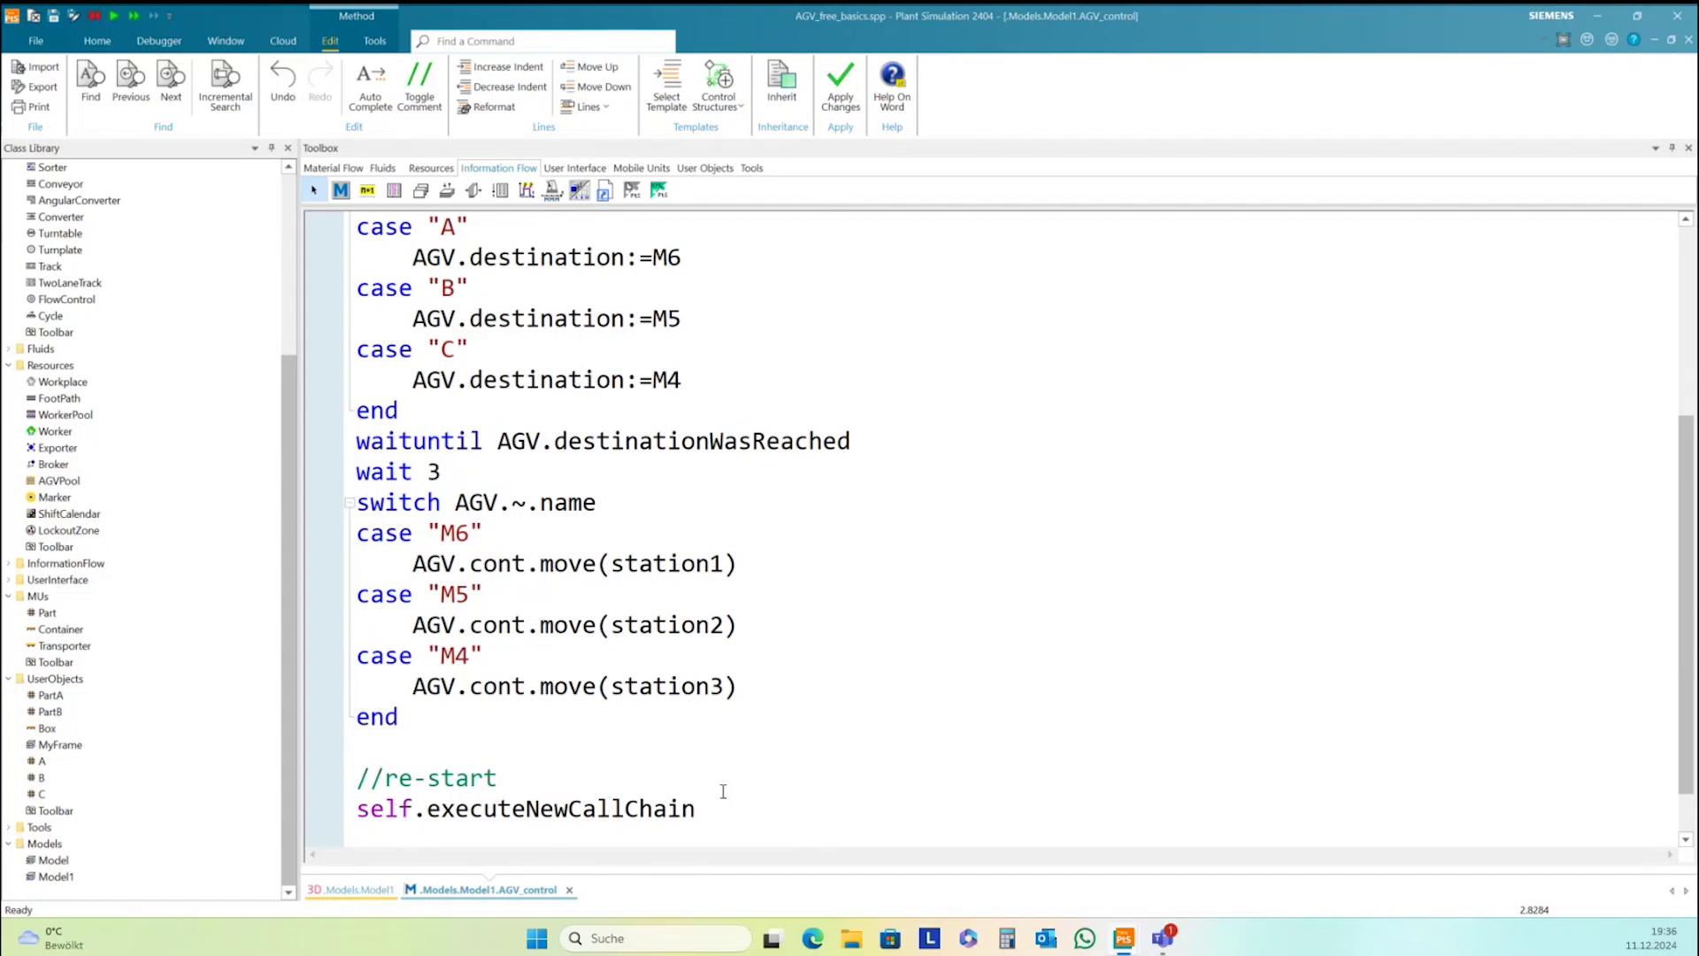
left_click(839, 88)
Return to the Model1 frame, reset and run the simulation, and watch the AGV deliver parts to the stations
left_click(670, 825)
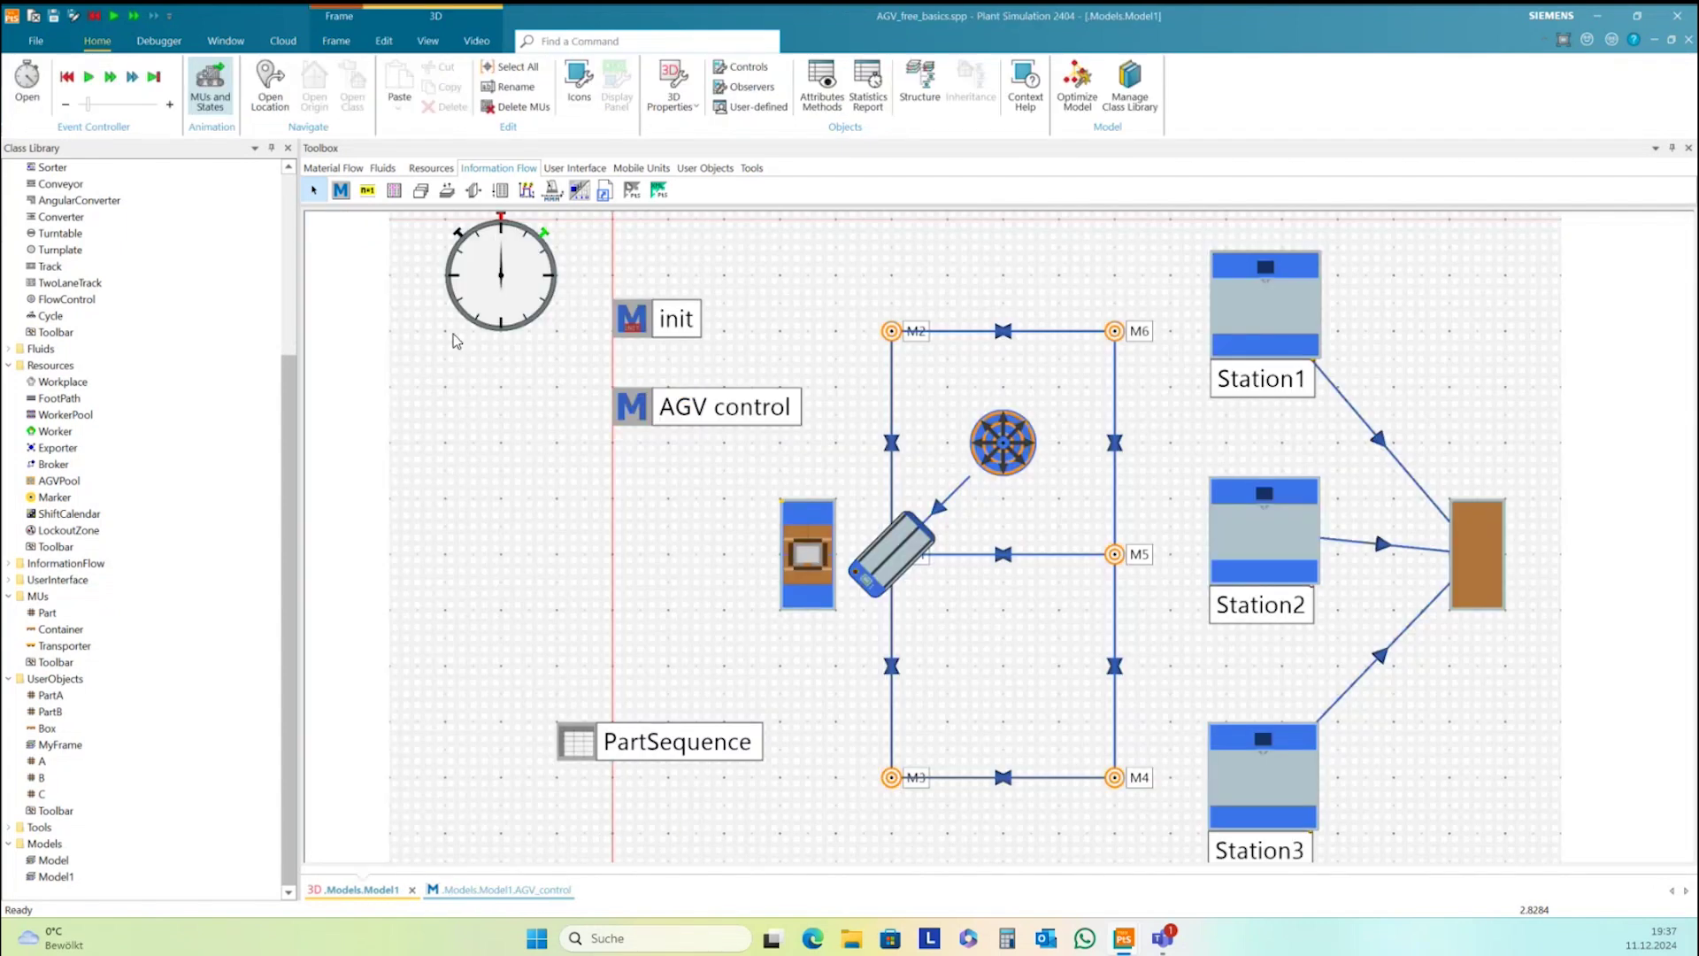
left_click(74, 79)
left_click(96, 80)
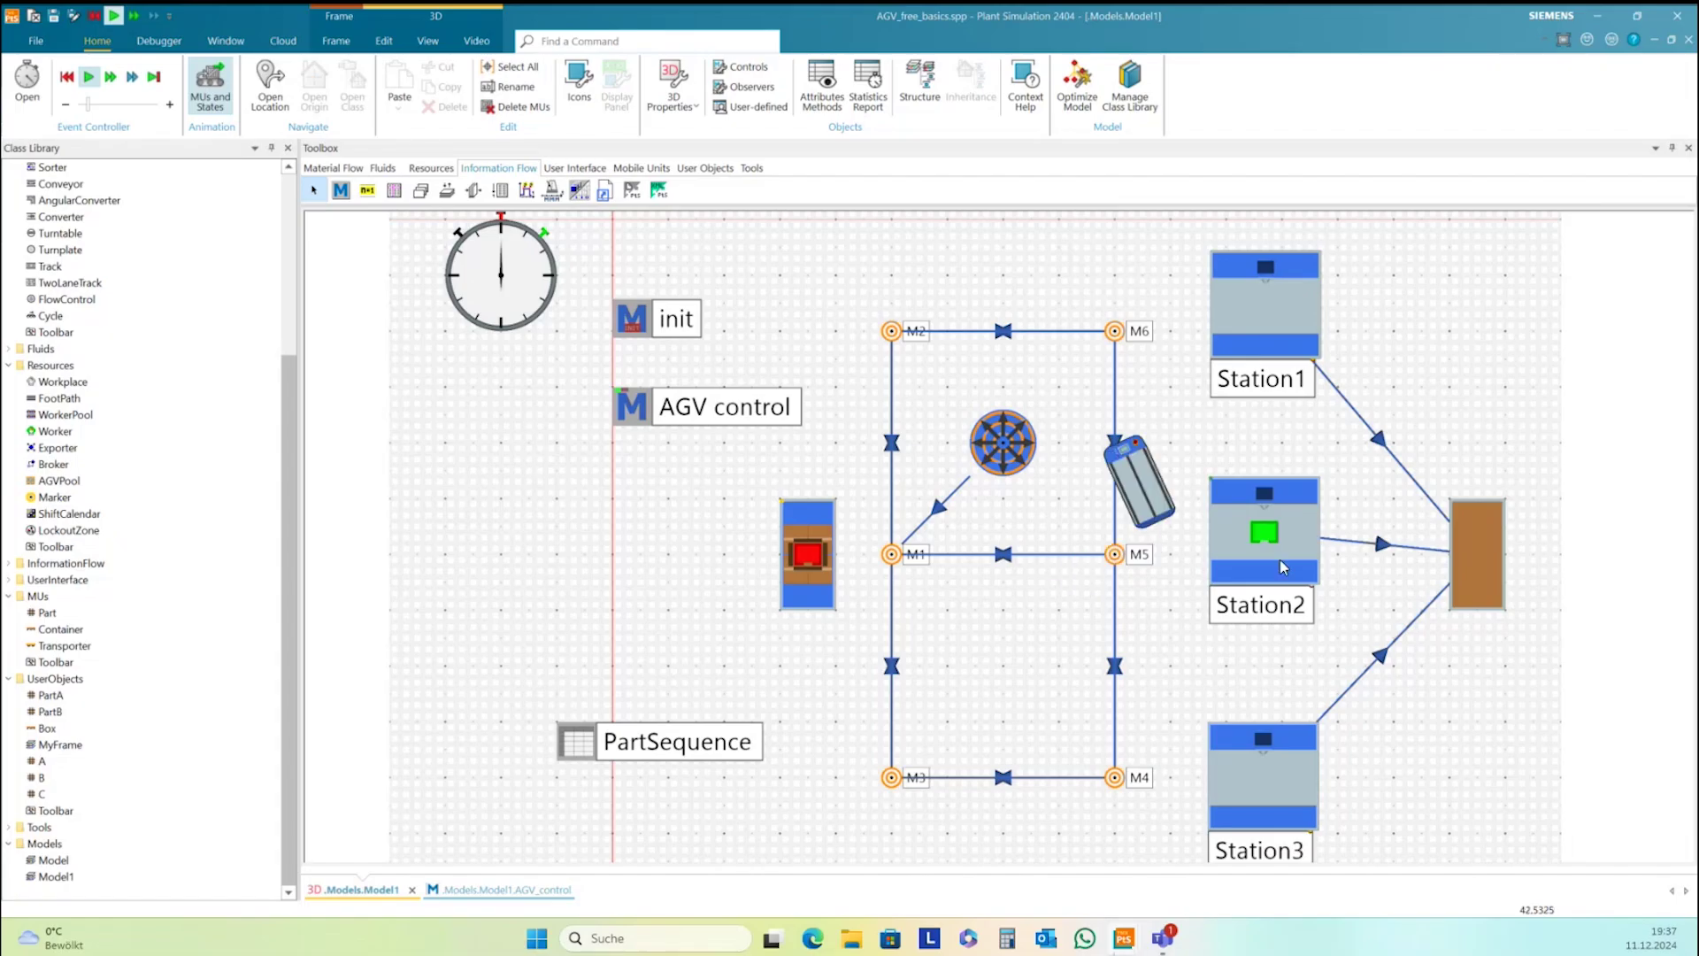
mouse_move(1271, 540)
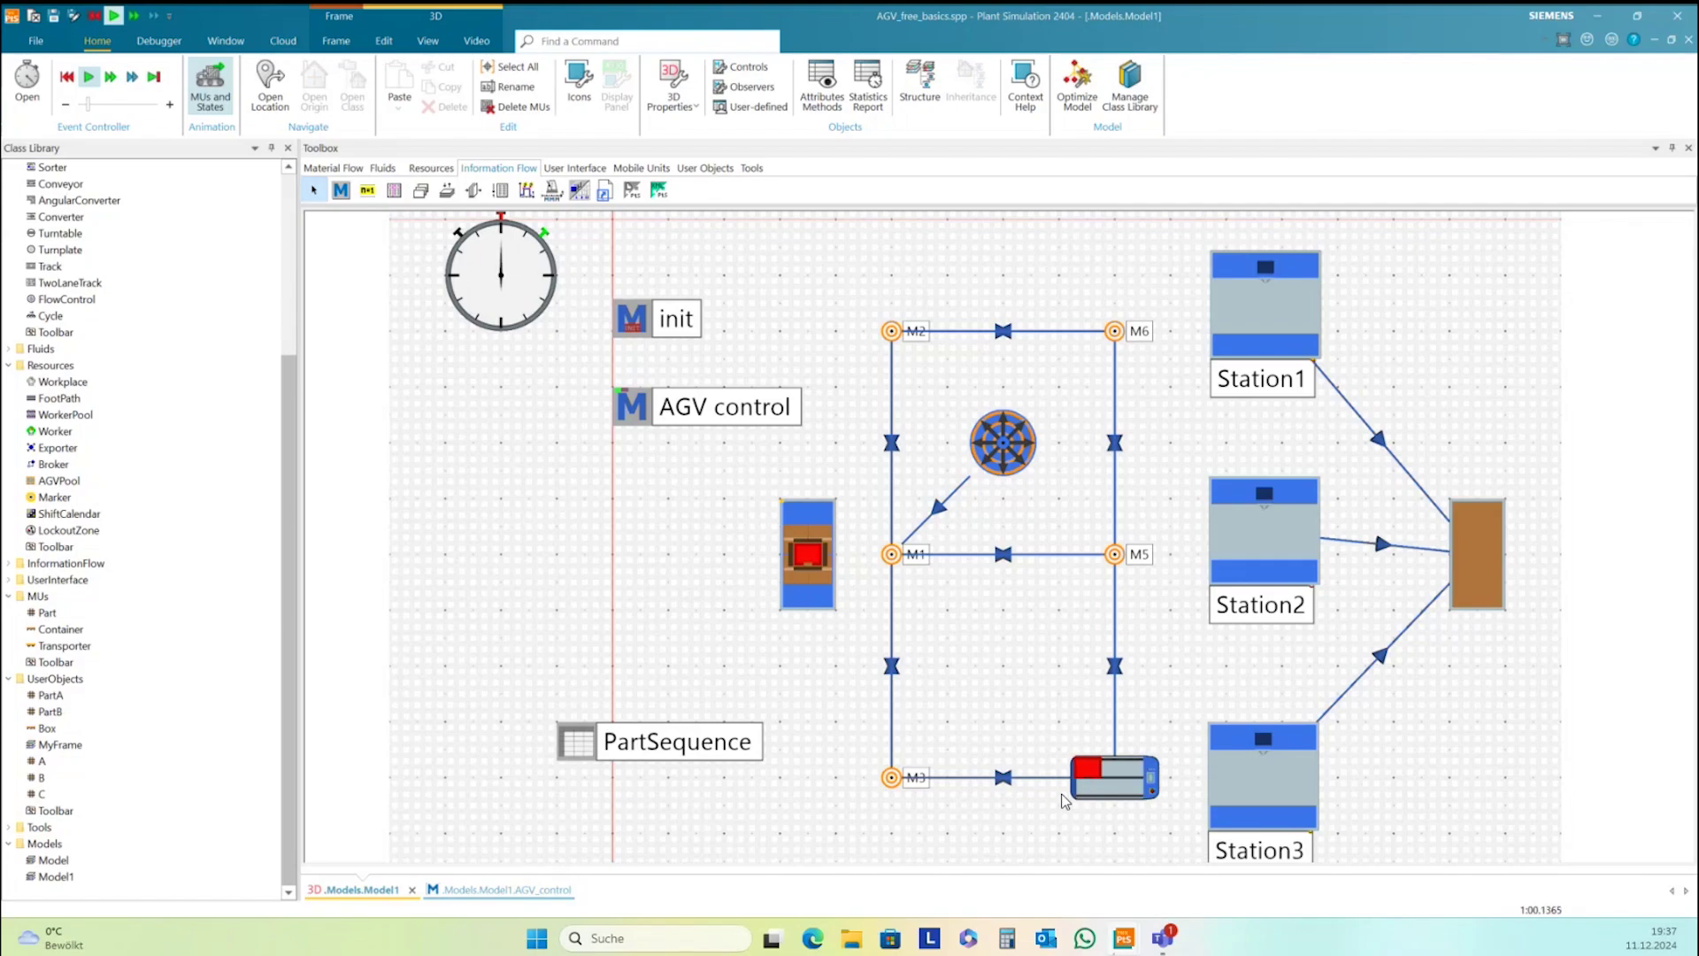
mouse_move(1269, 785)
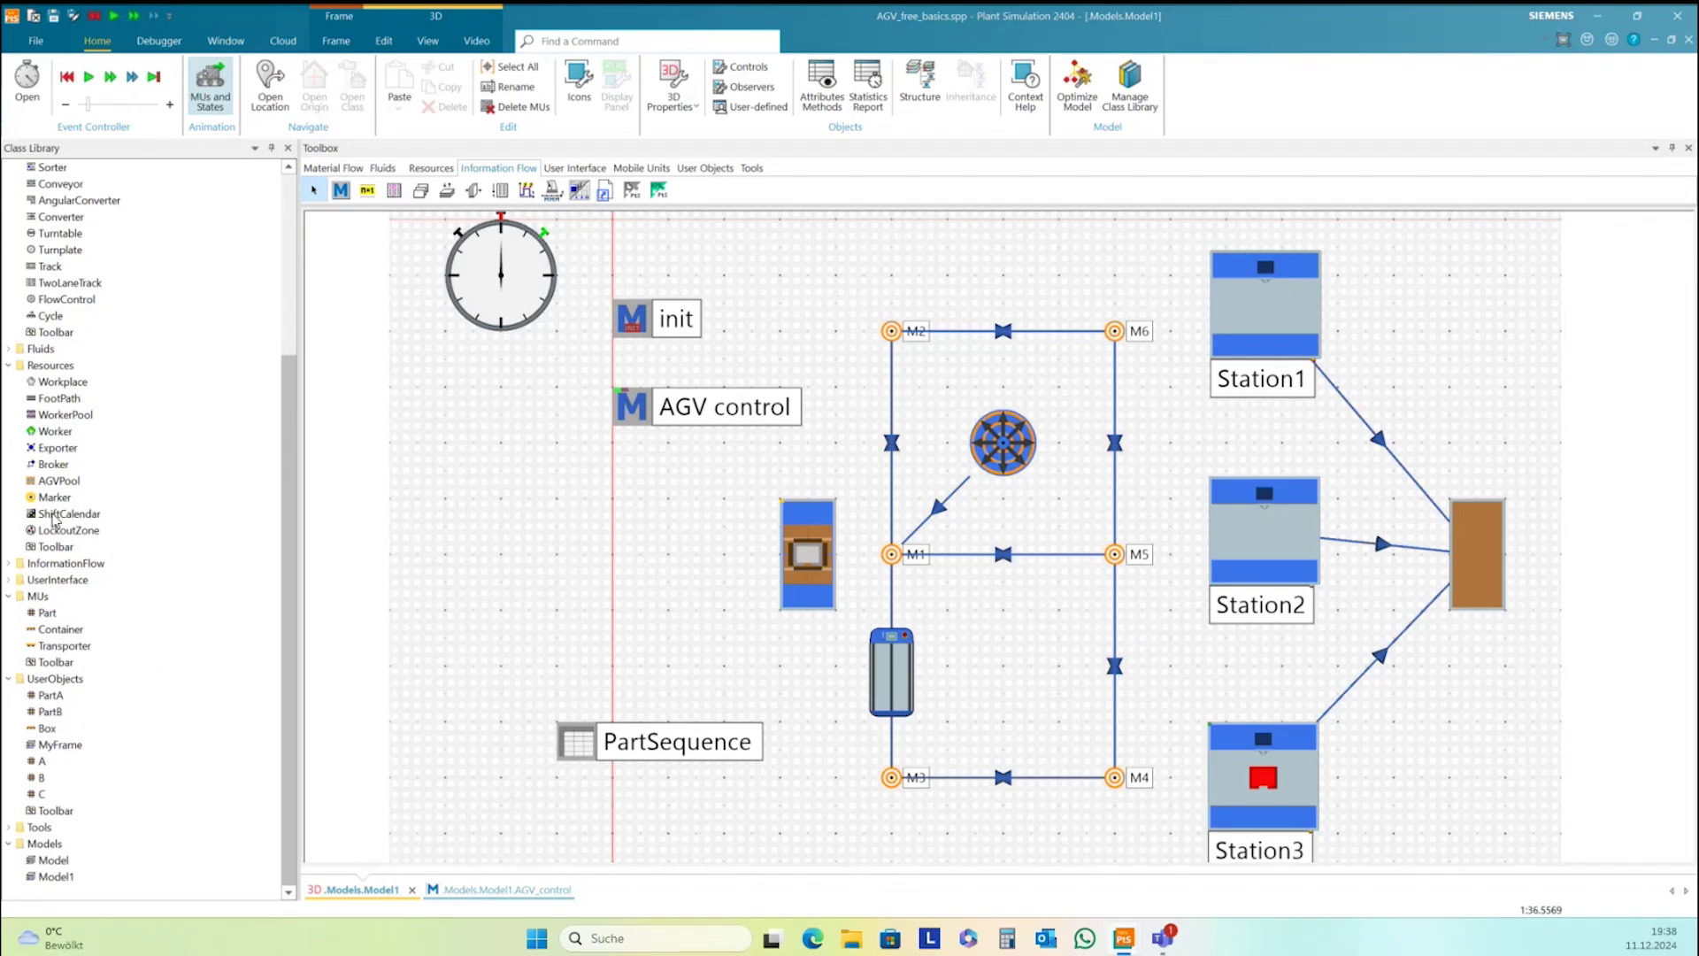
Set the default curve radius in the routing settings of the Transporter class to 0 m
double_click(62, 647)
left_click(777, 400)
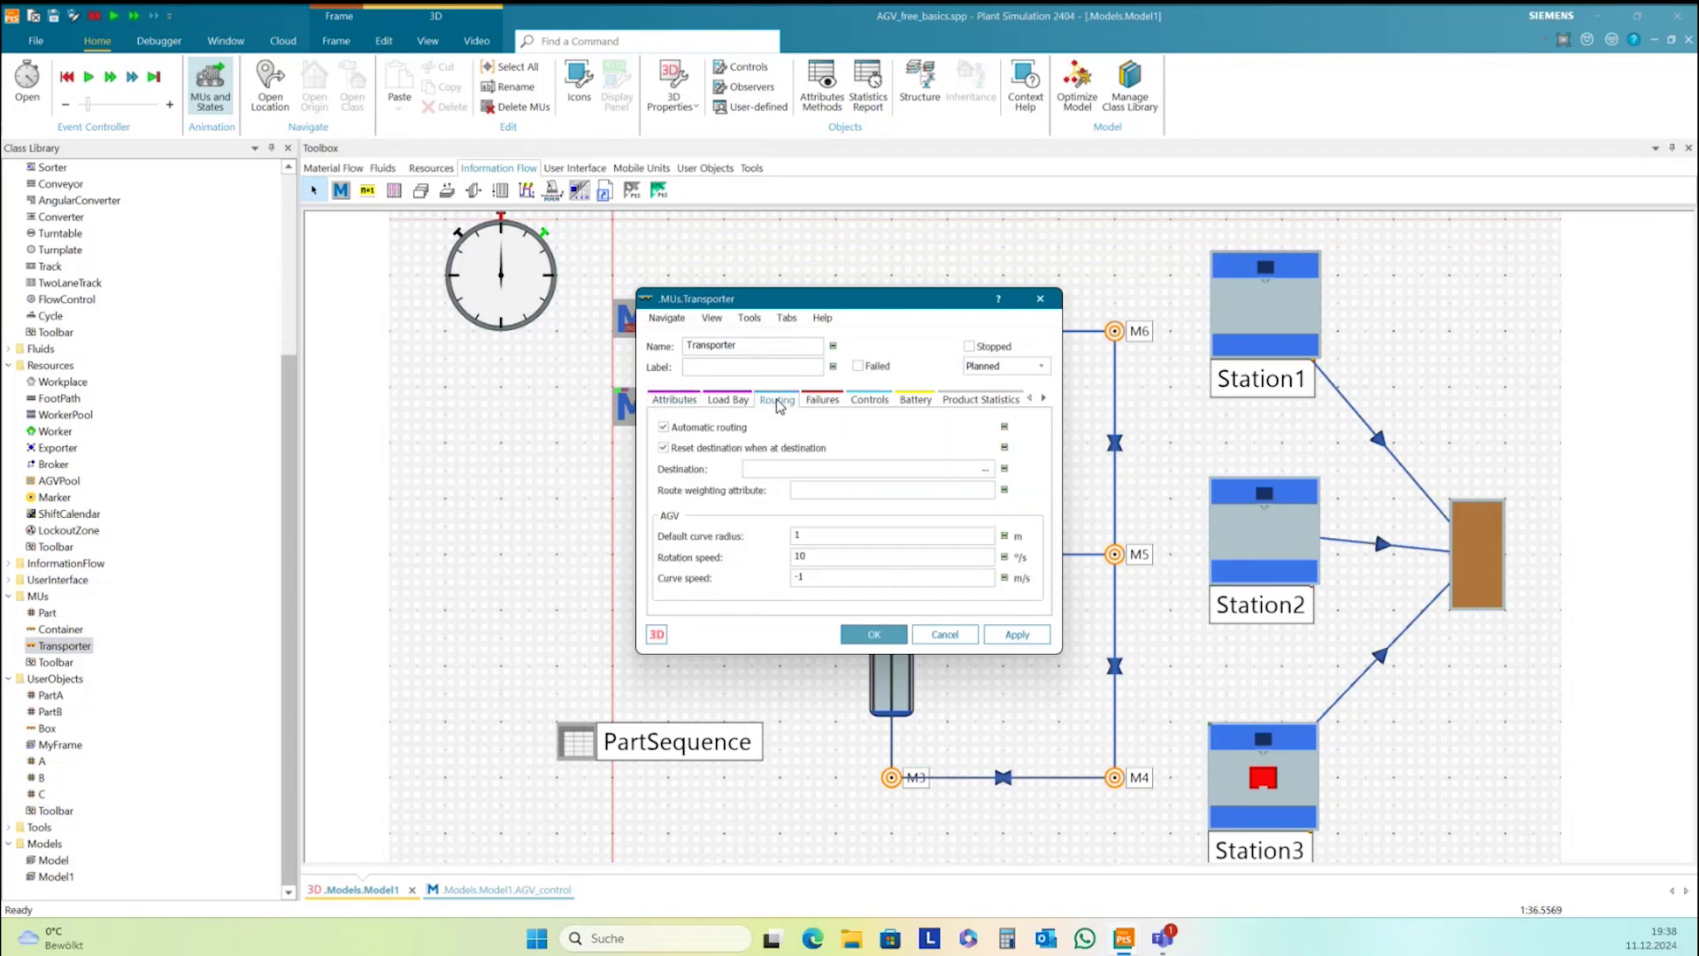
double_click(796, 534)
type("0")
left_click(1026, 632)
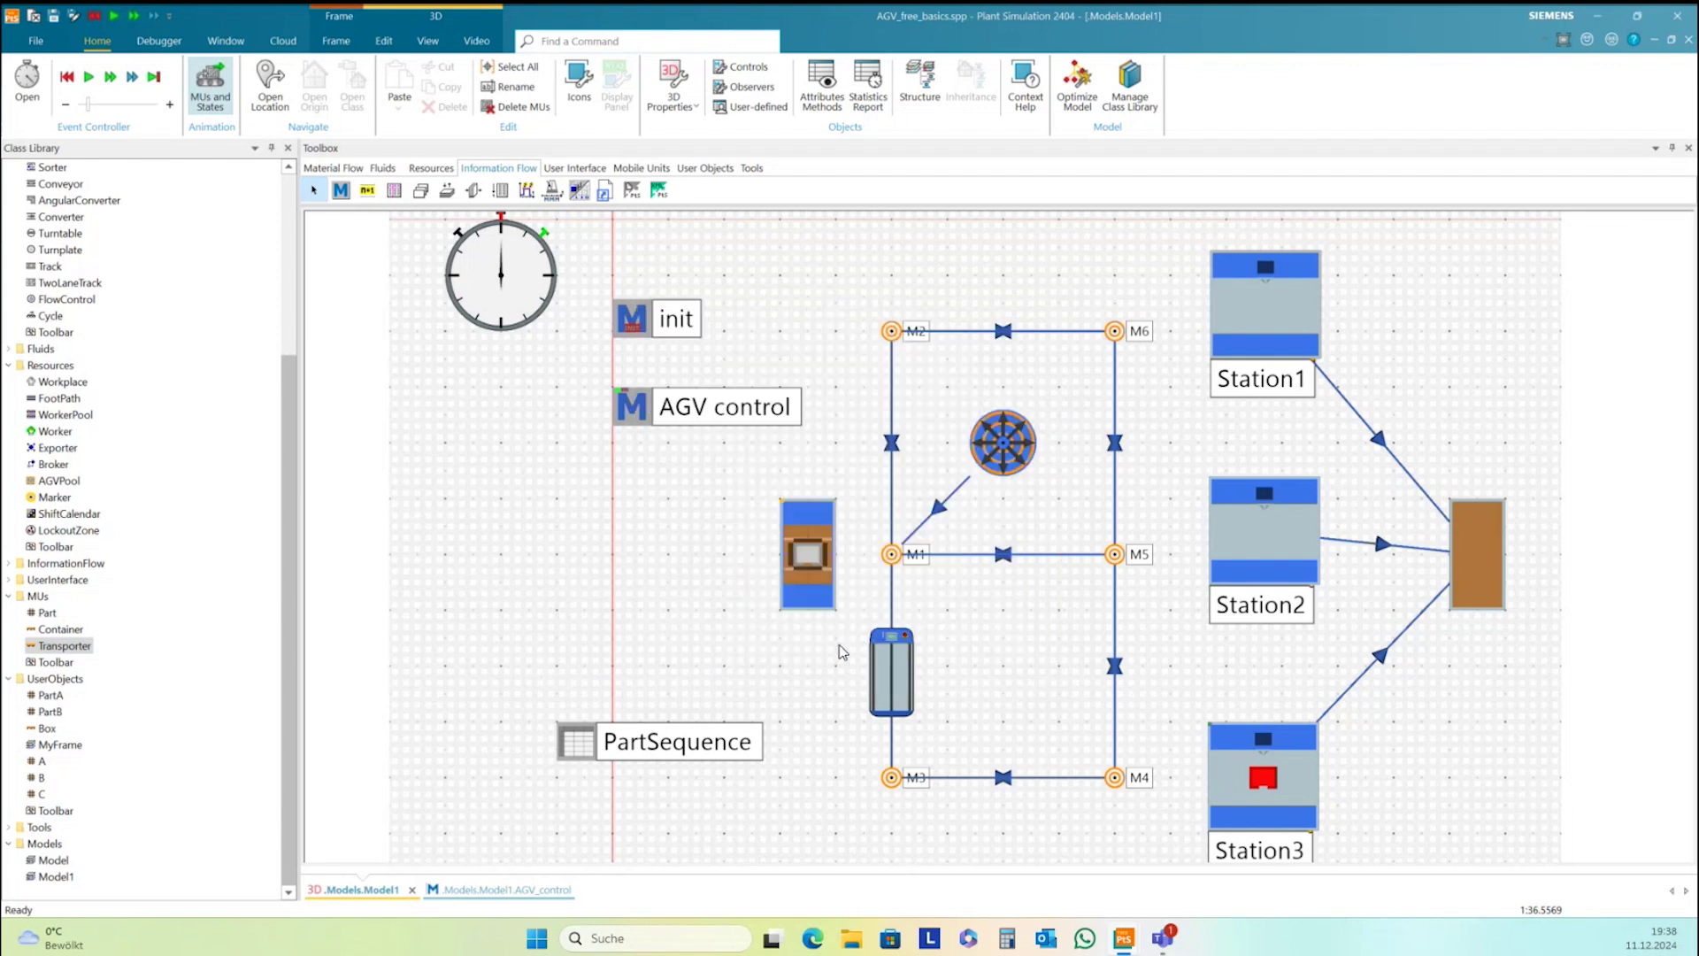
Rerun the Model1 simulation, stop it to check how the AGV turns at the markers, and reset it
left_click(68, 77)
left_click(90, 80)
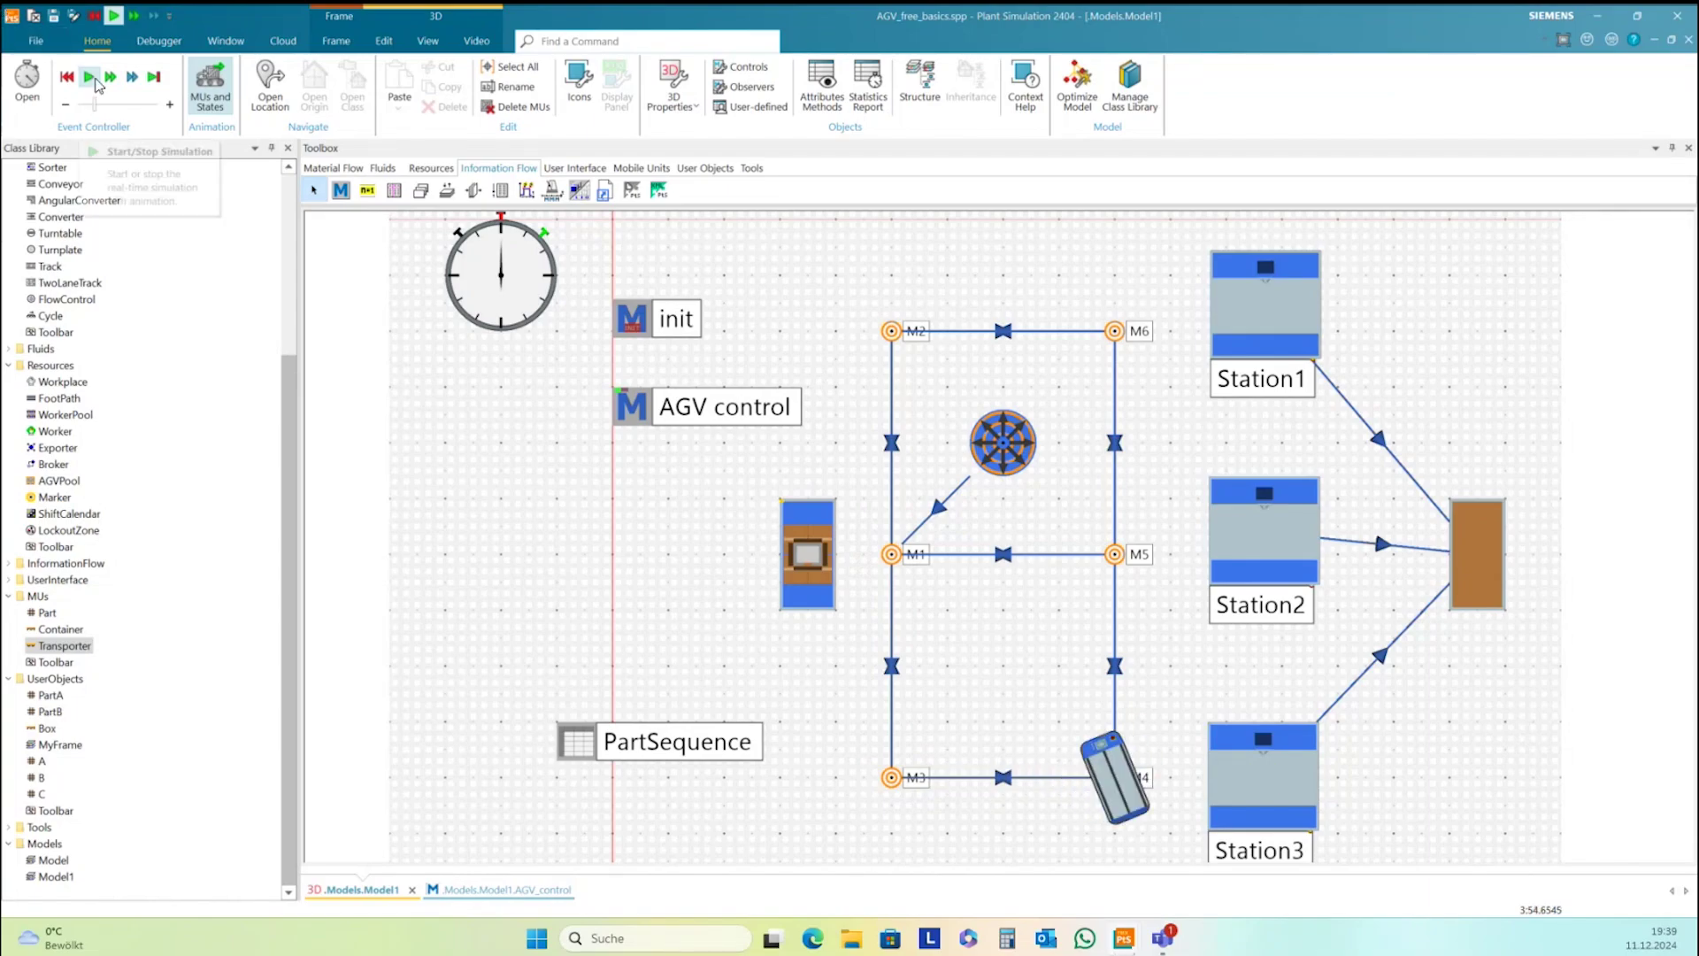
left_click(92, 79)
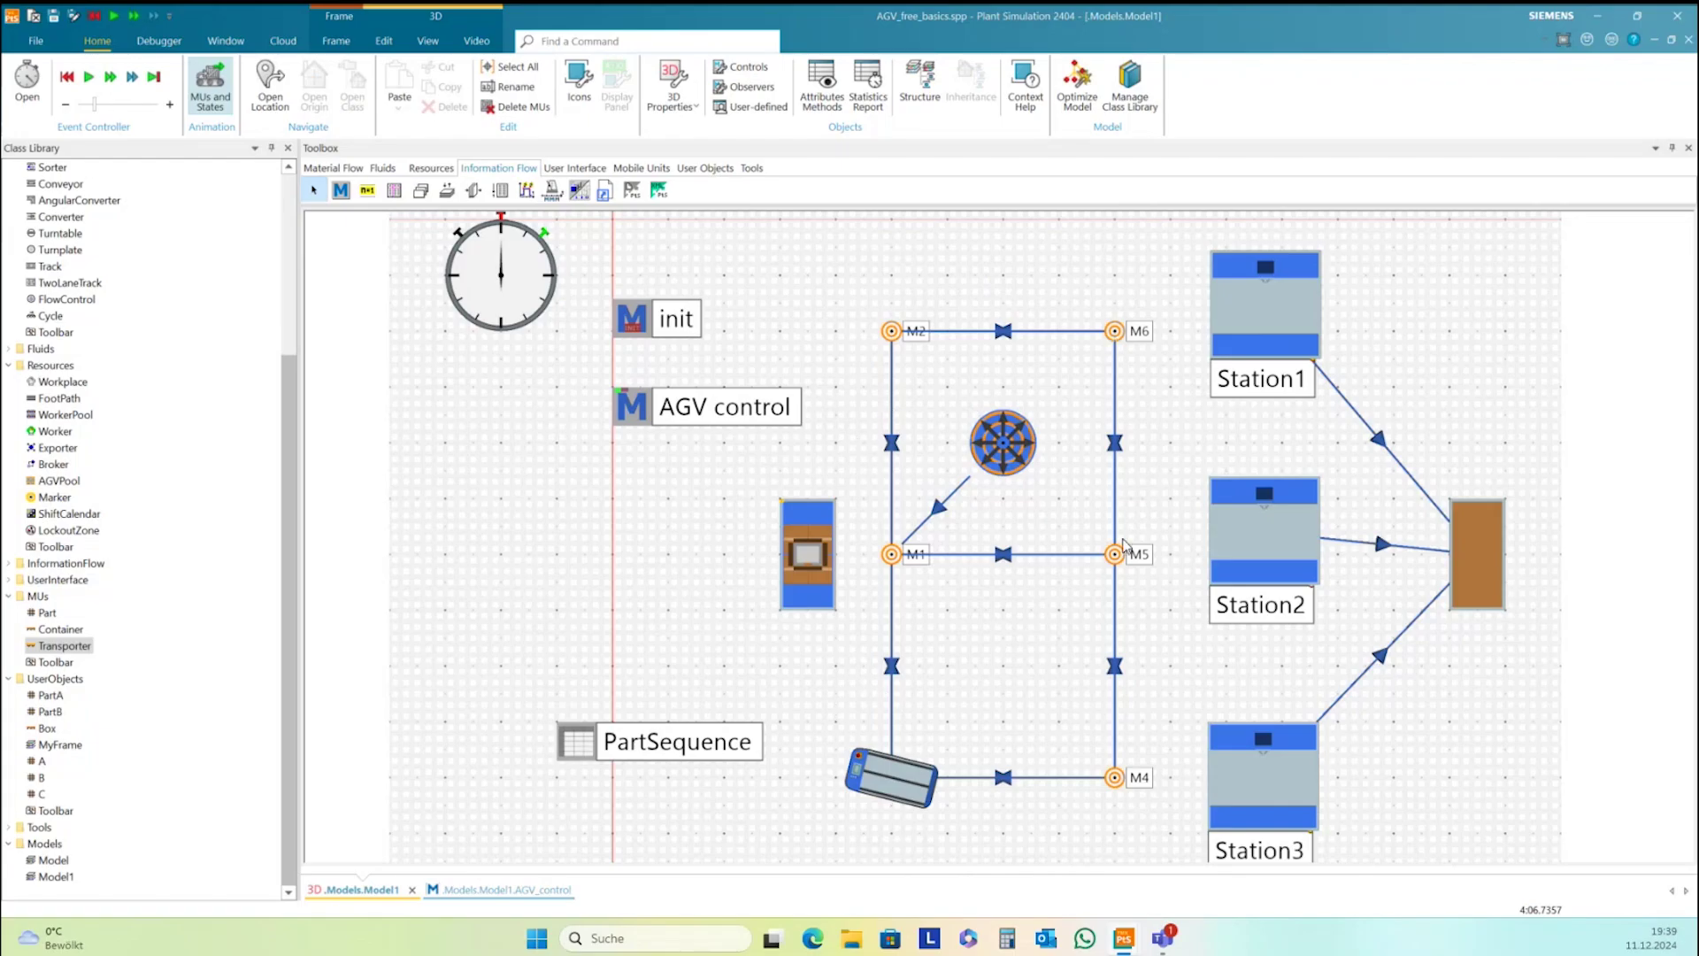
mouse_move(1122, 564)
mouse_move(887, 781)
left_click(67, 77)
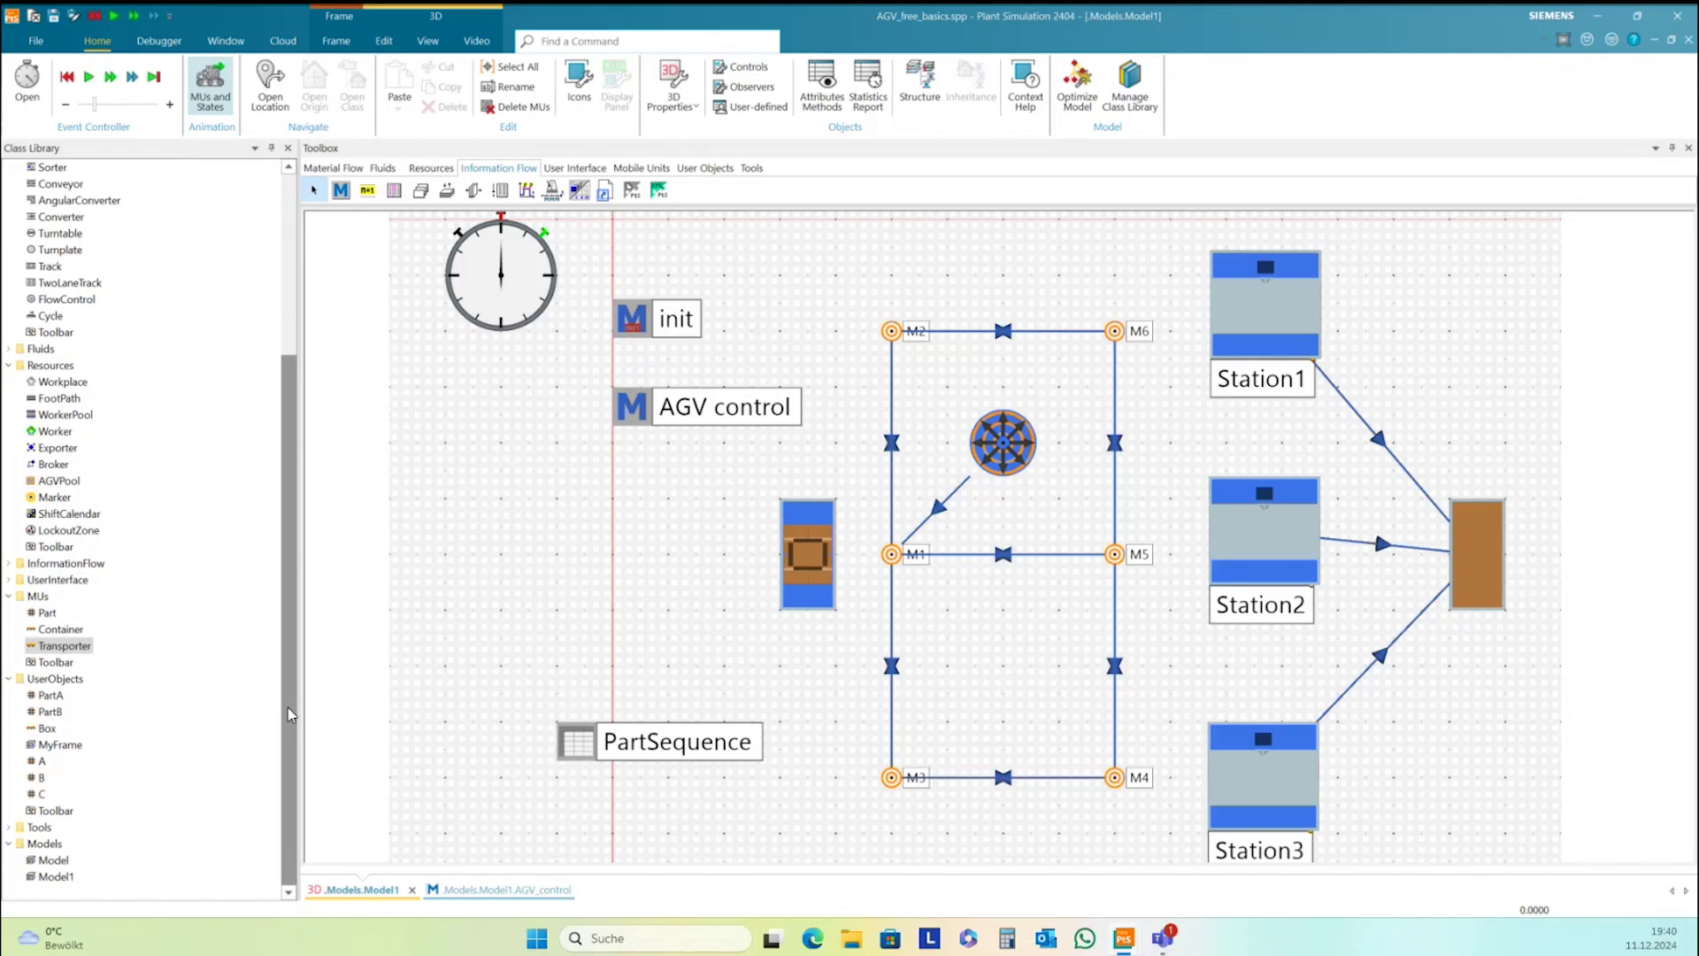
Open the frame Model, run its simulation briefly, and close the frame
double_click(53, 860)
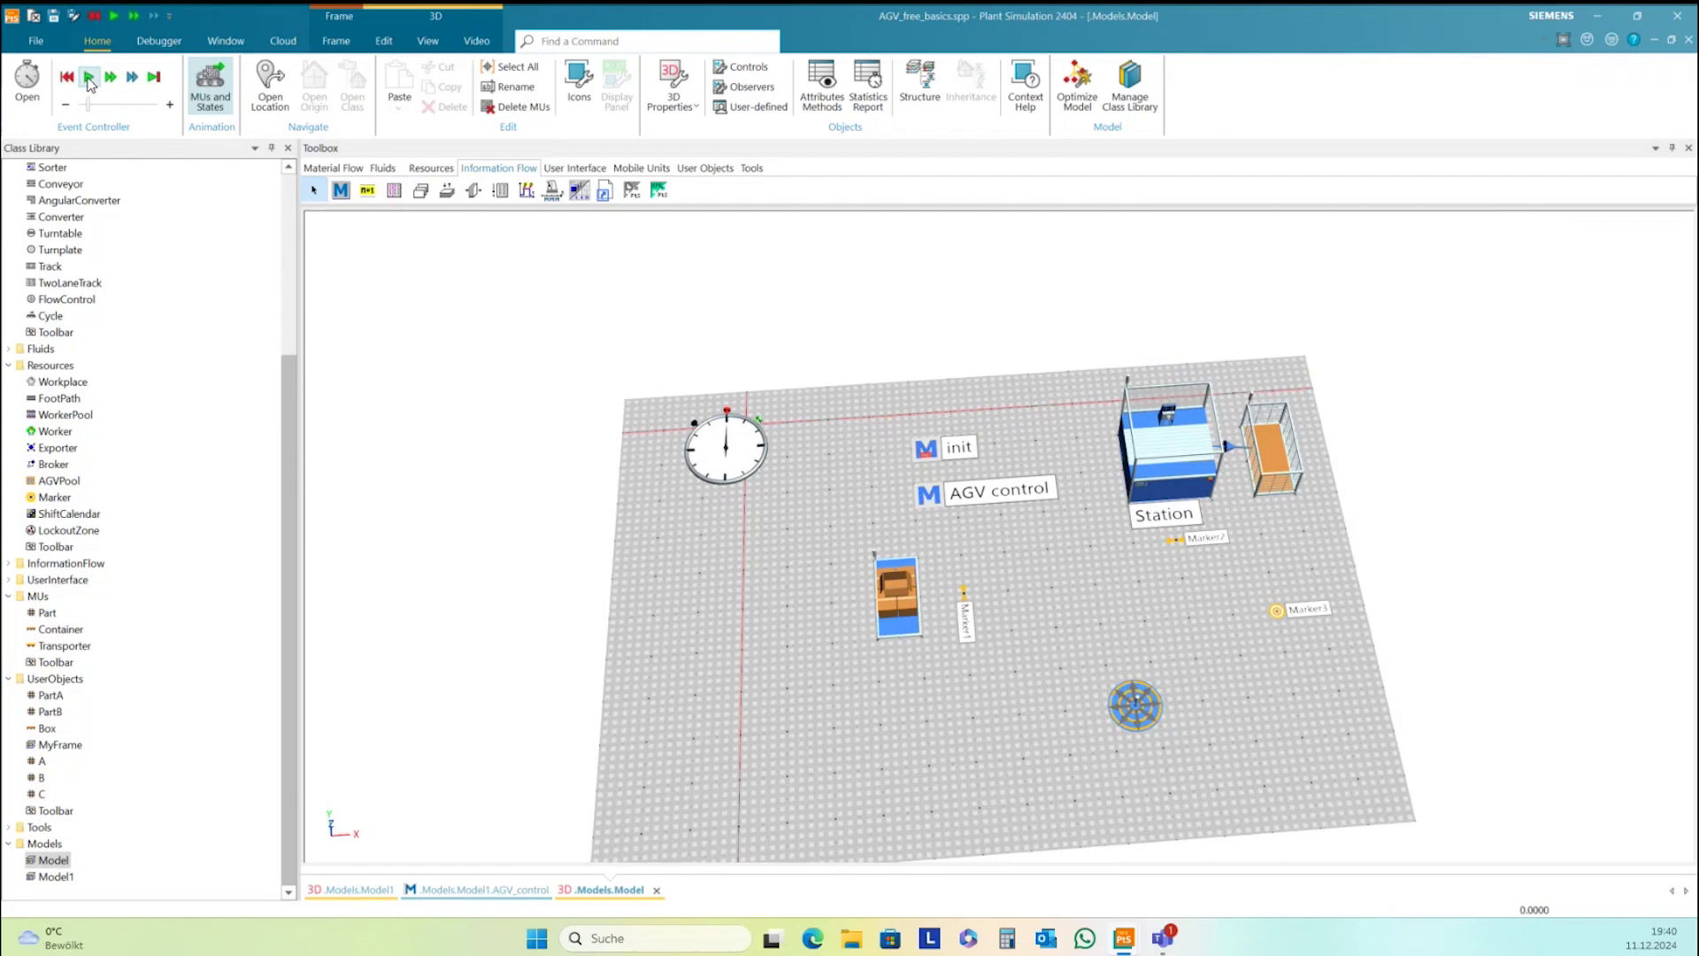
left_click(89, 77)
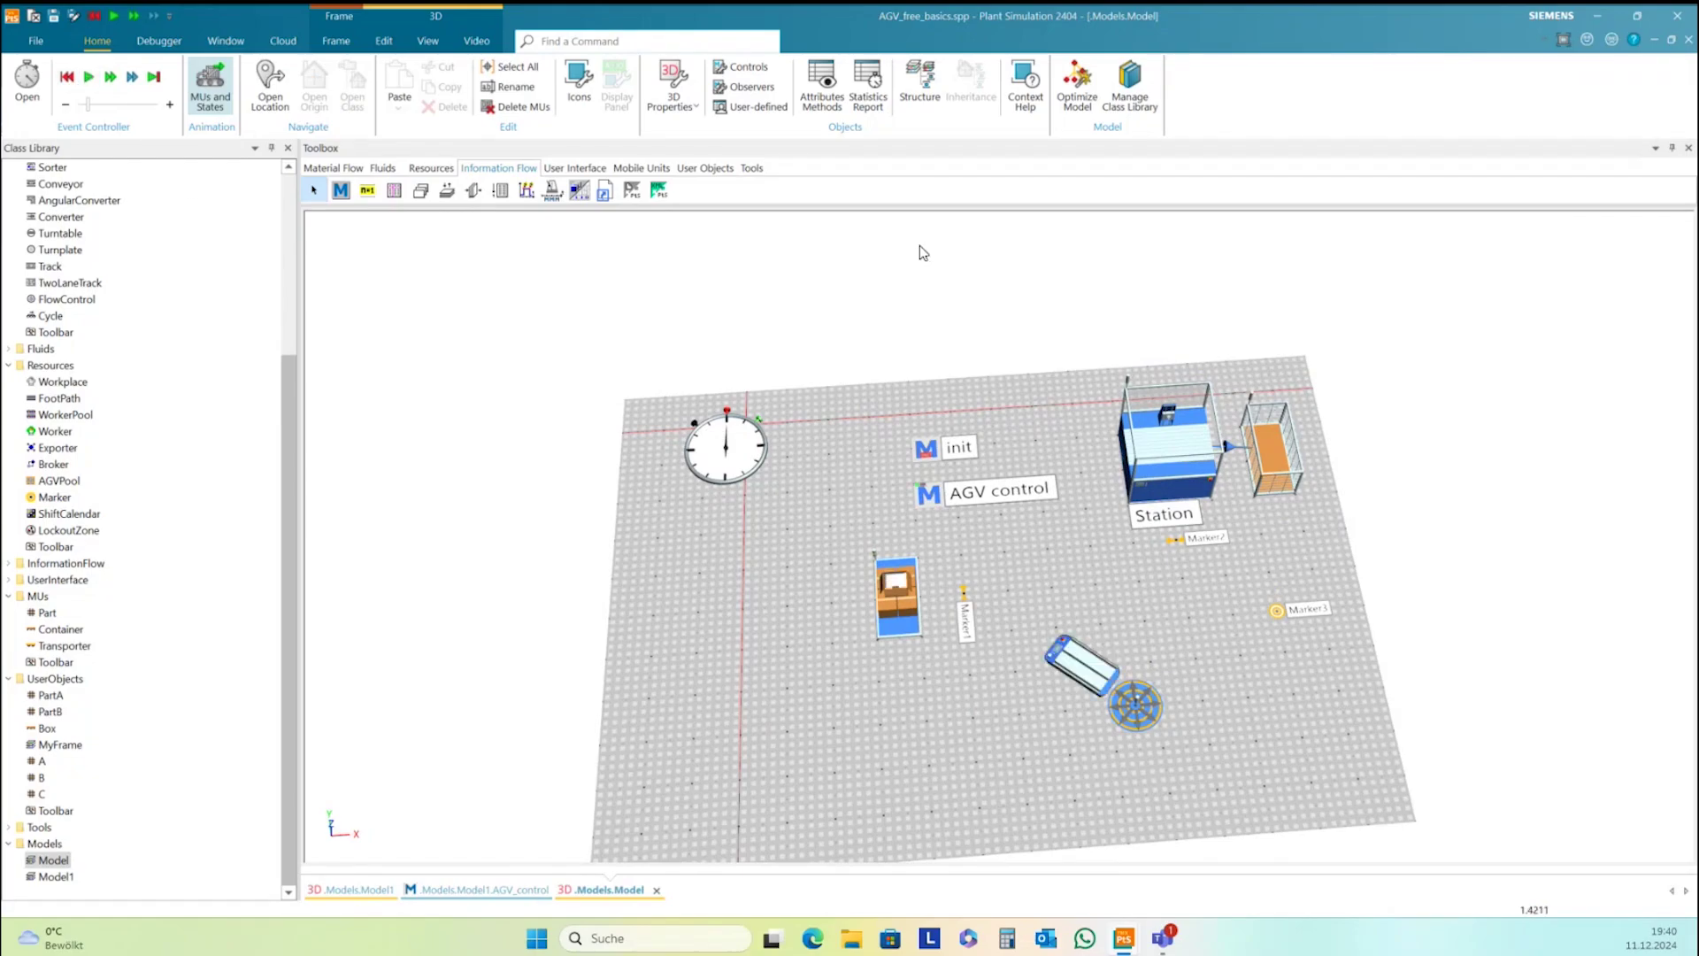
left_click(1687, 43)
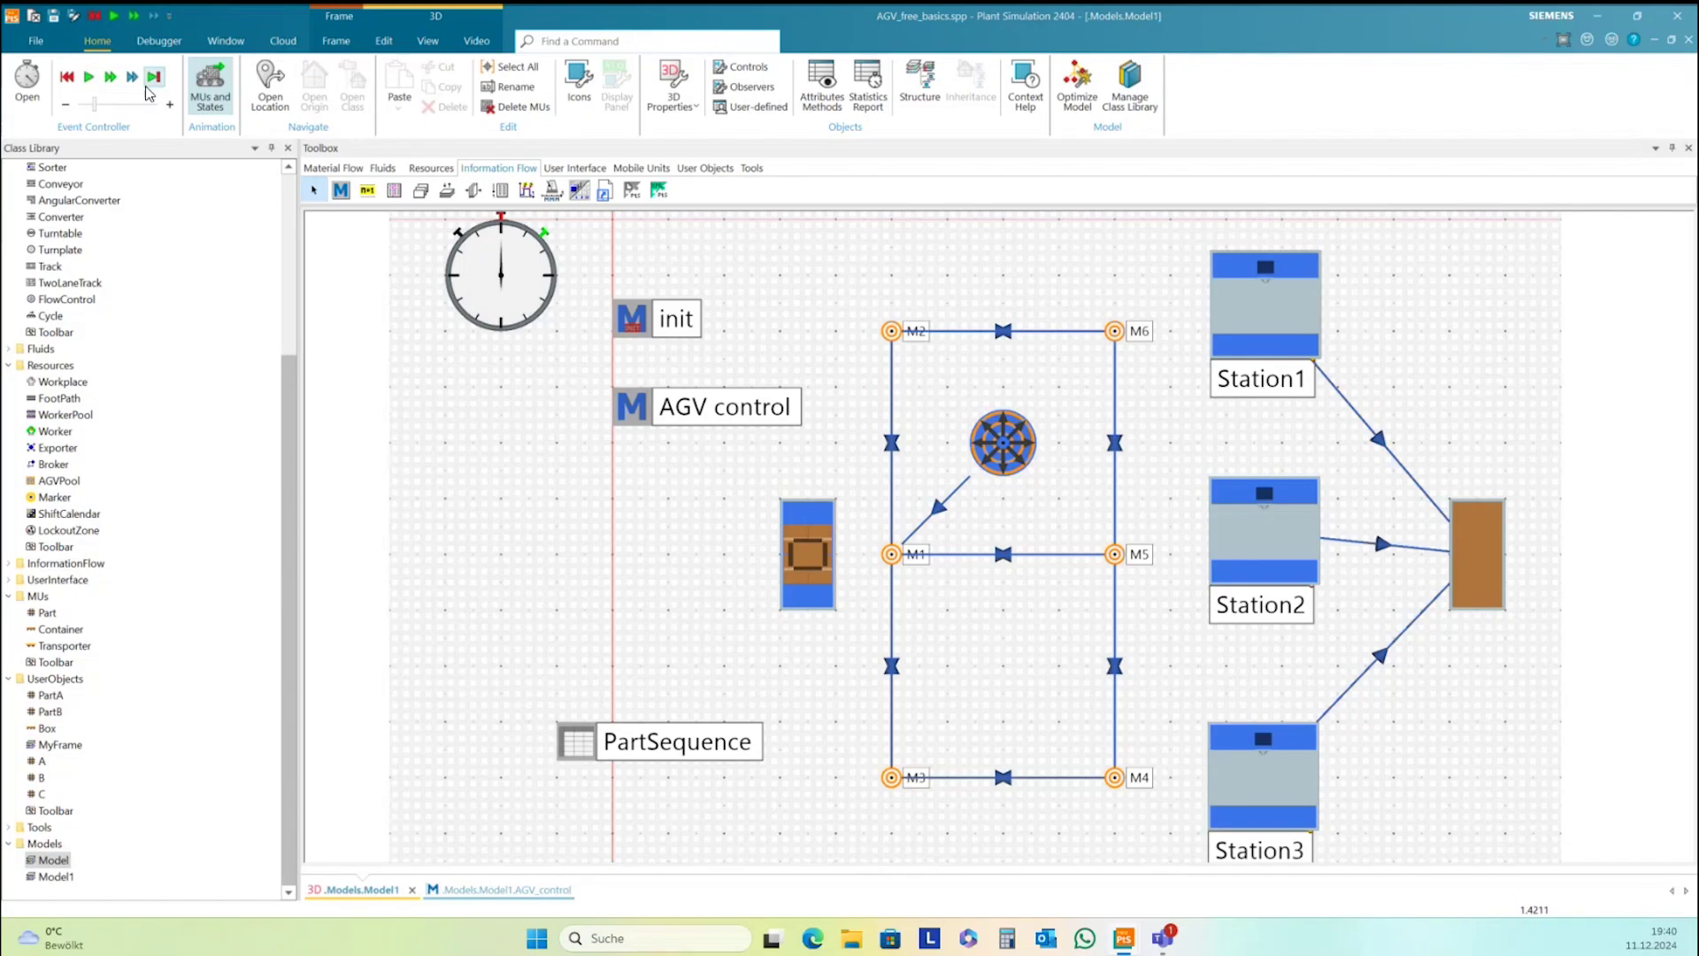
Start the Model1 simulation again and move the AGV_control debugger window clear of the AGV pool
left_click(76, 80)
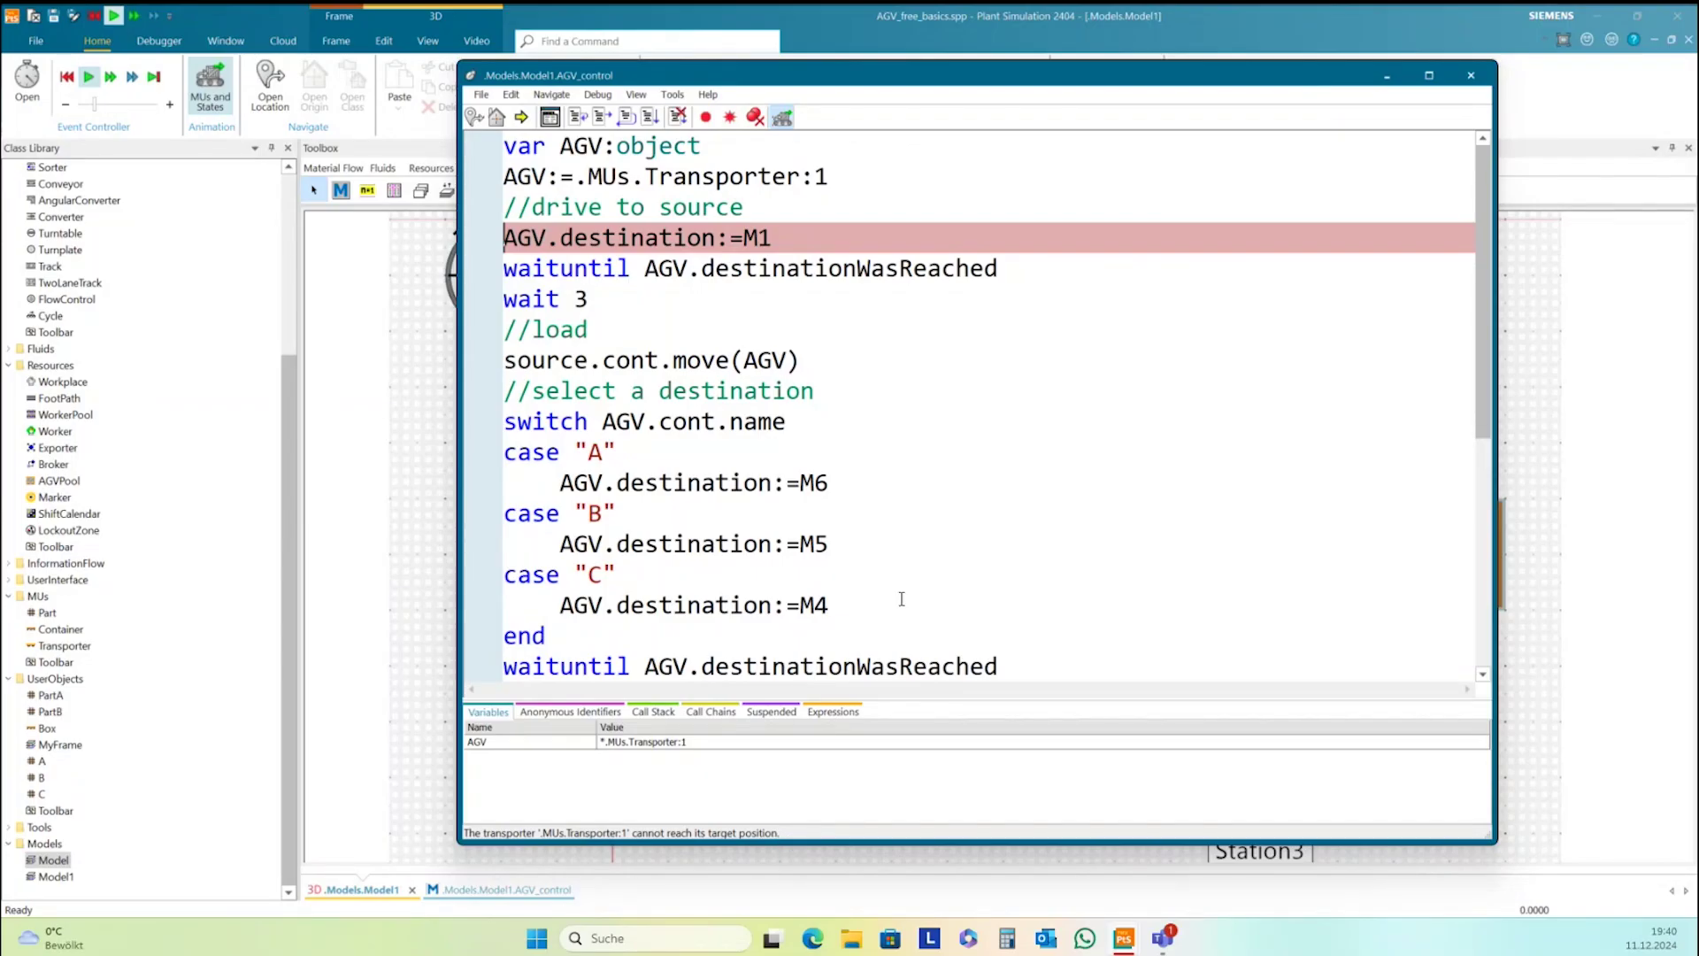
left_click_drag(478, 74, 609, 345)
left_click_drag(901, 350, 1345, 810)
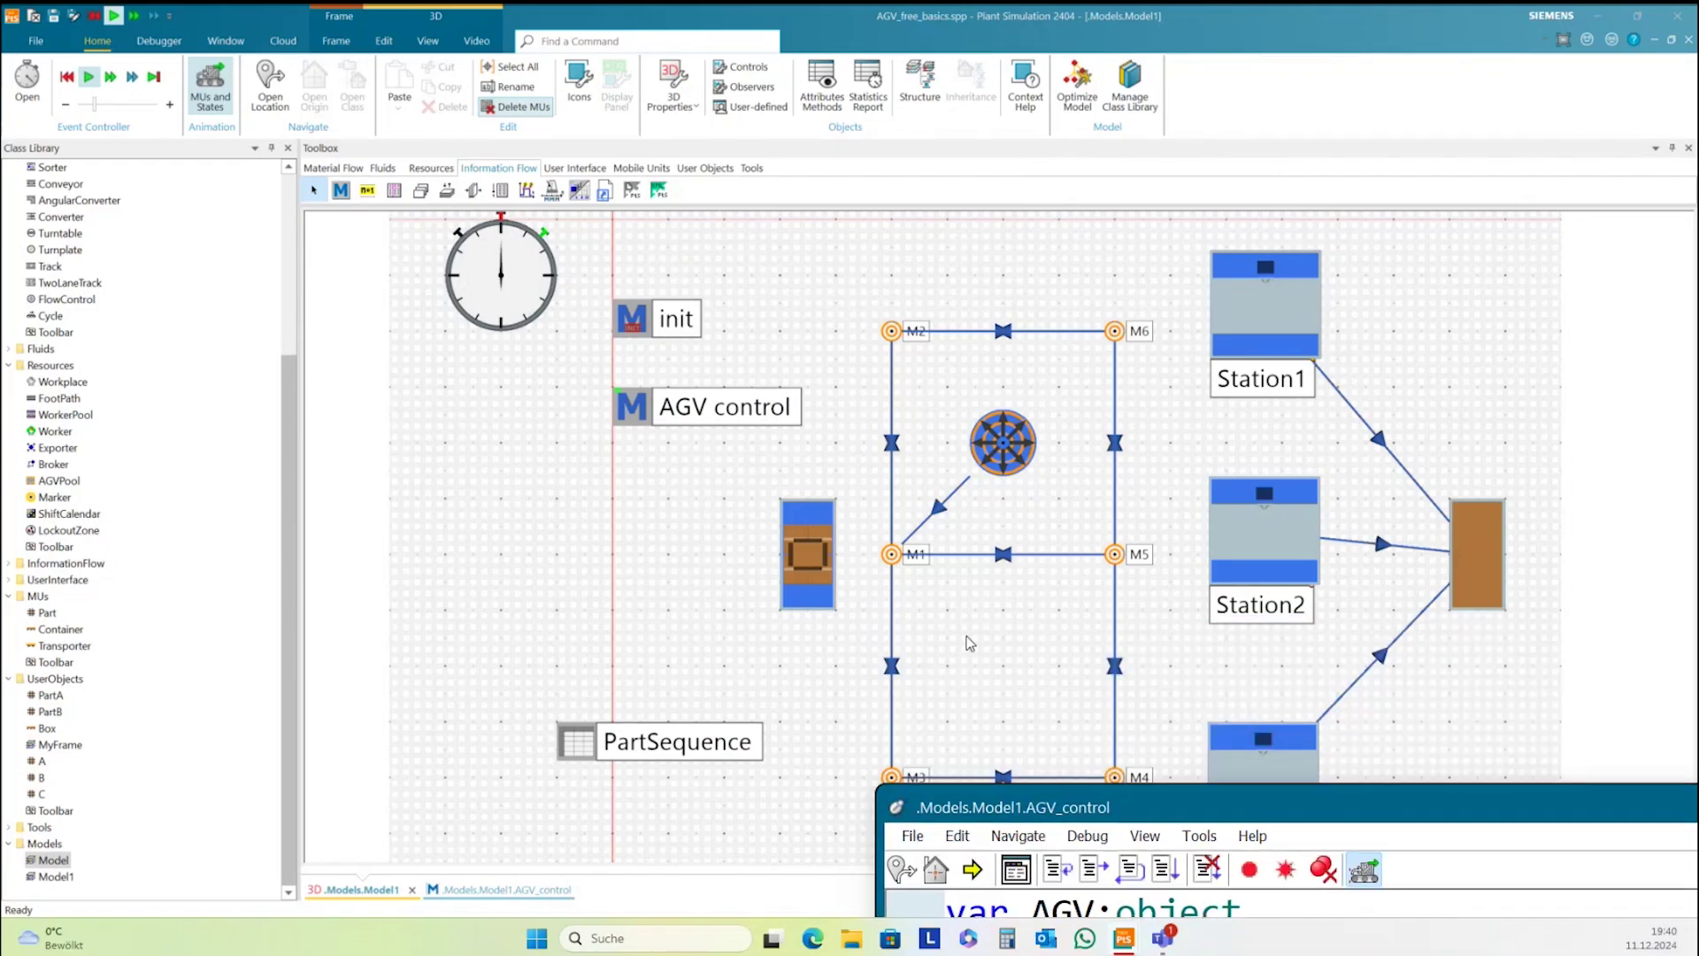
left_click_drag(1184, 811, 813, 309)
left_click_drag(1345, 308, 1150, 511)
Enable "Show content" in the 3D graphics properties of Model1's AGVPool
left_click(990, 451)
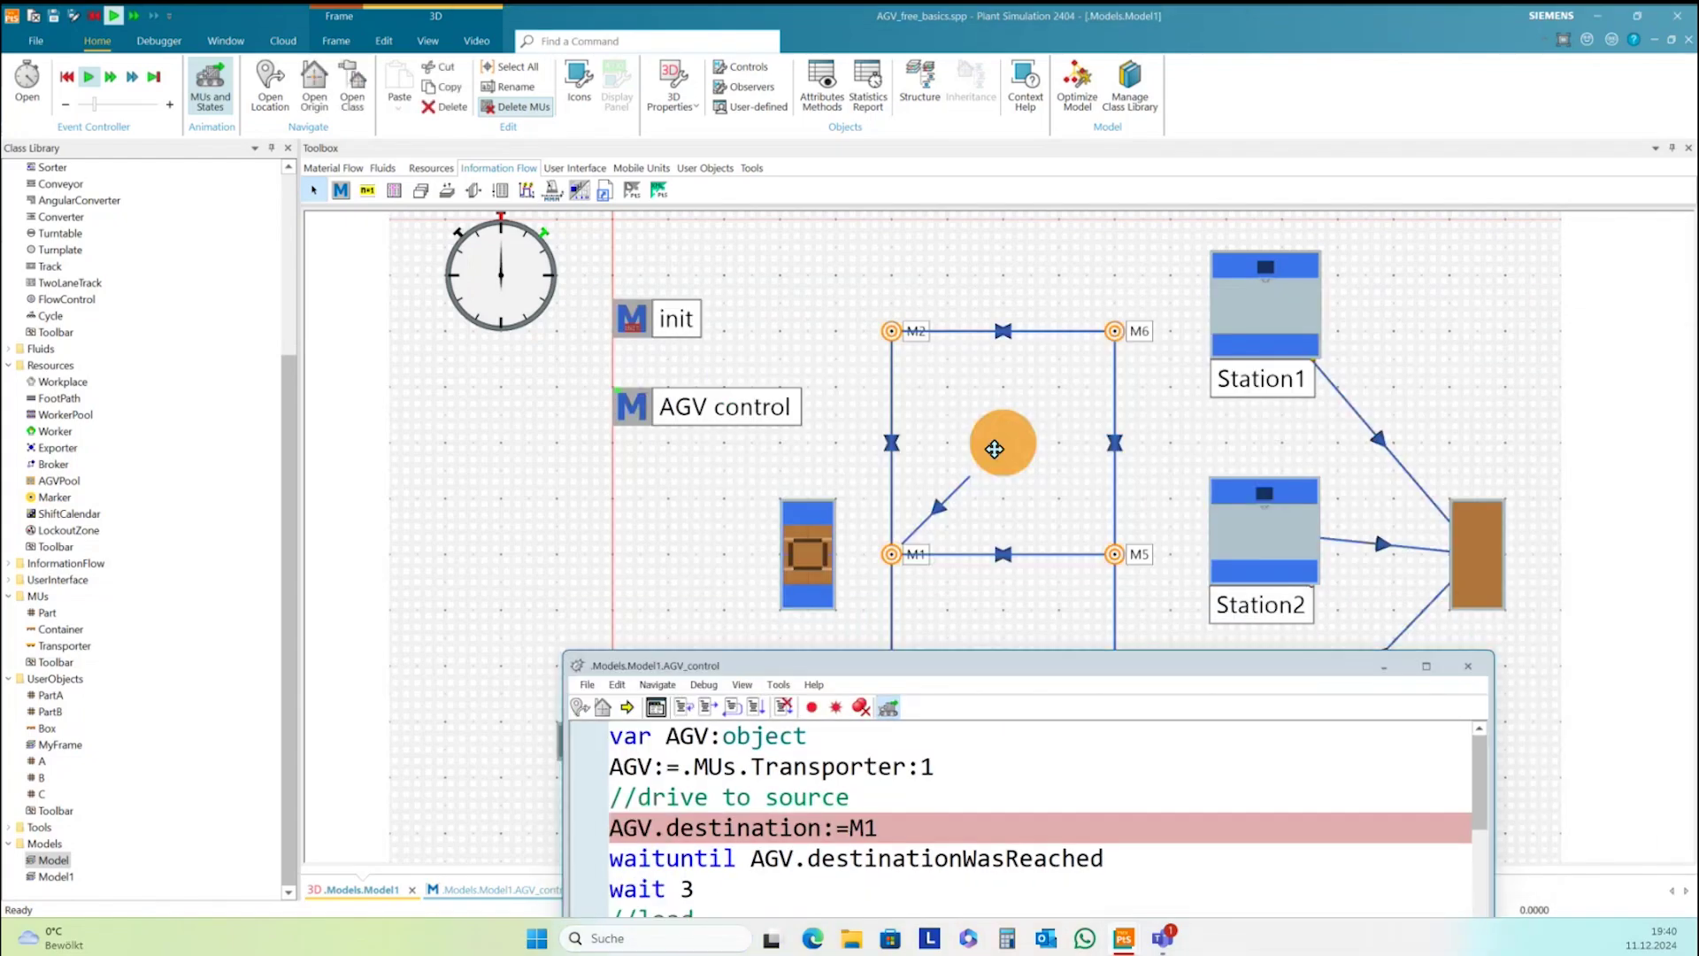
right_click(993, 451)
left_click(1049, 496)
left_click(1612, 356)
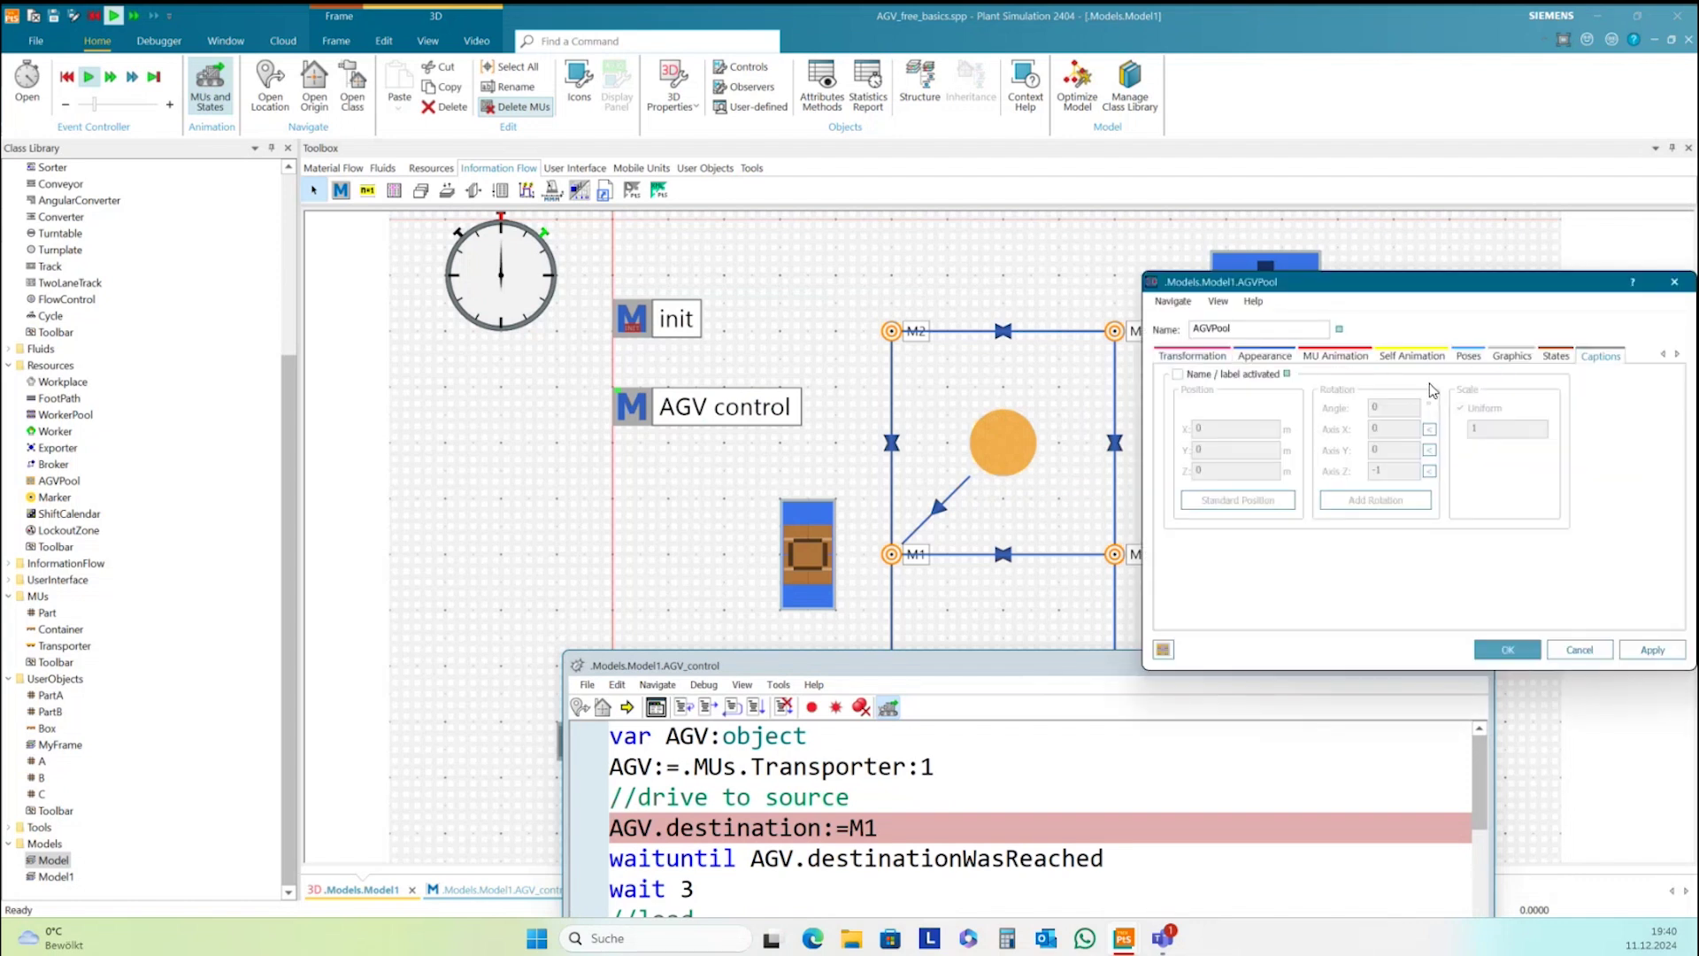
left_click(1513, 357)
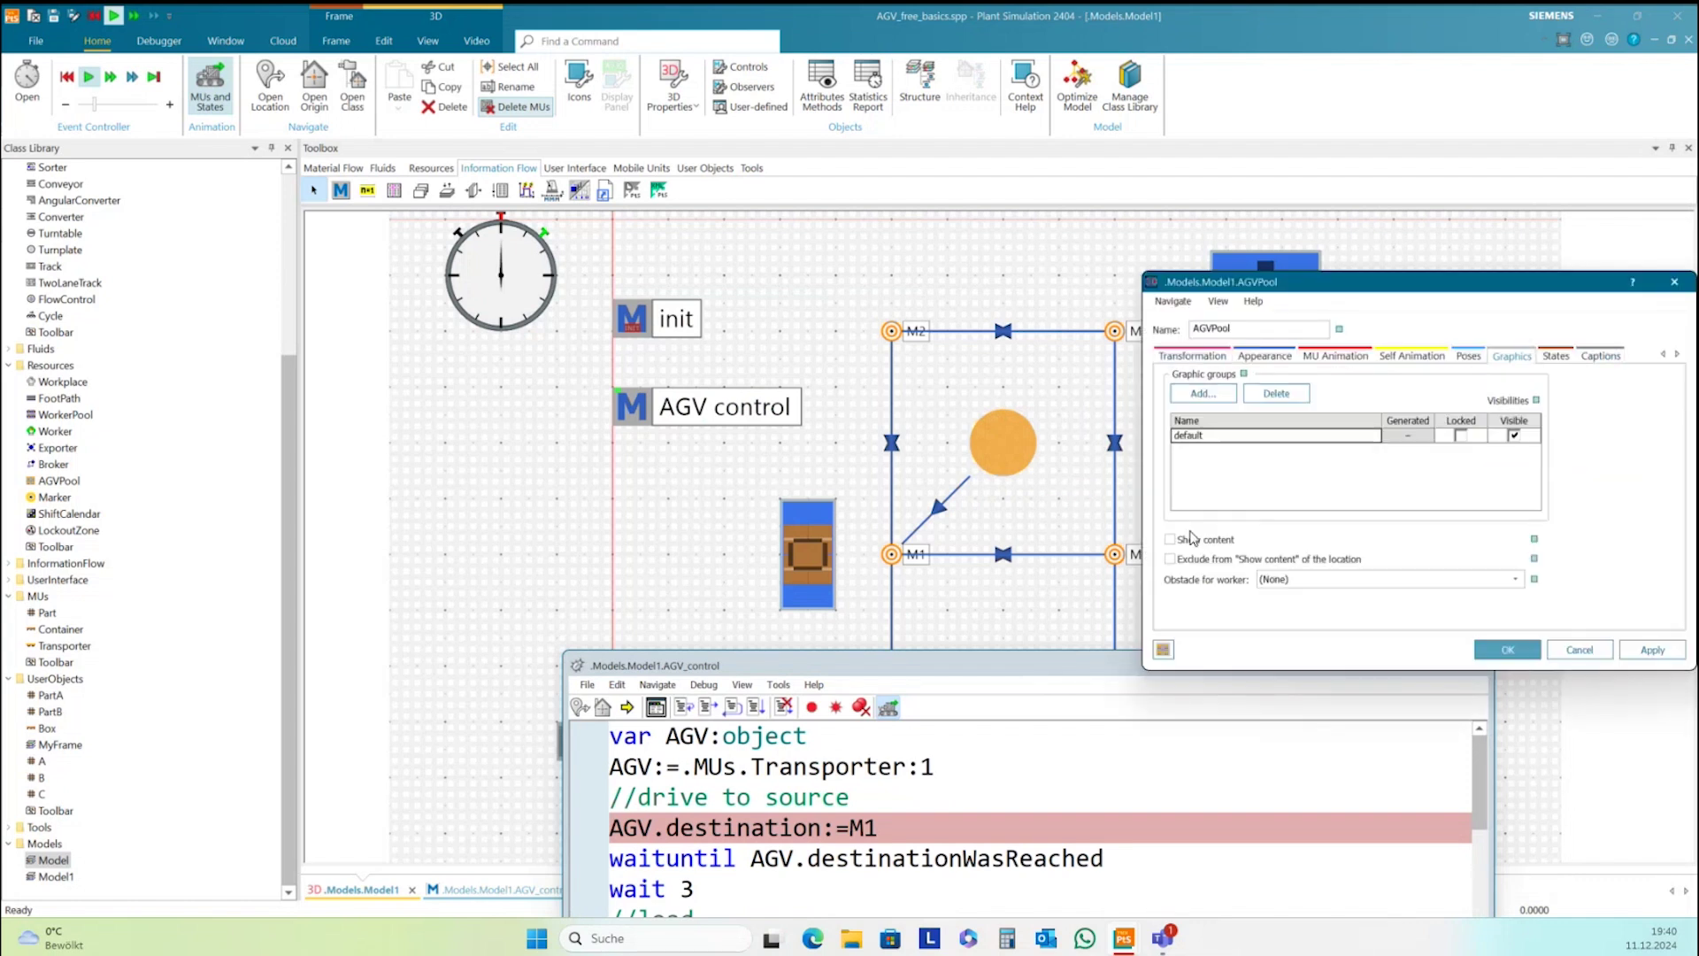
left_click(1652, 650)
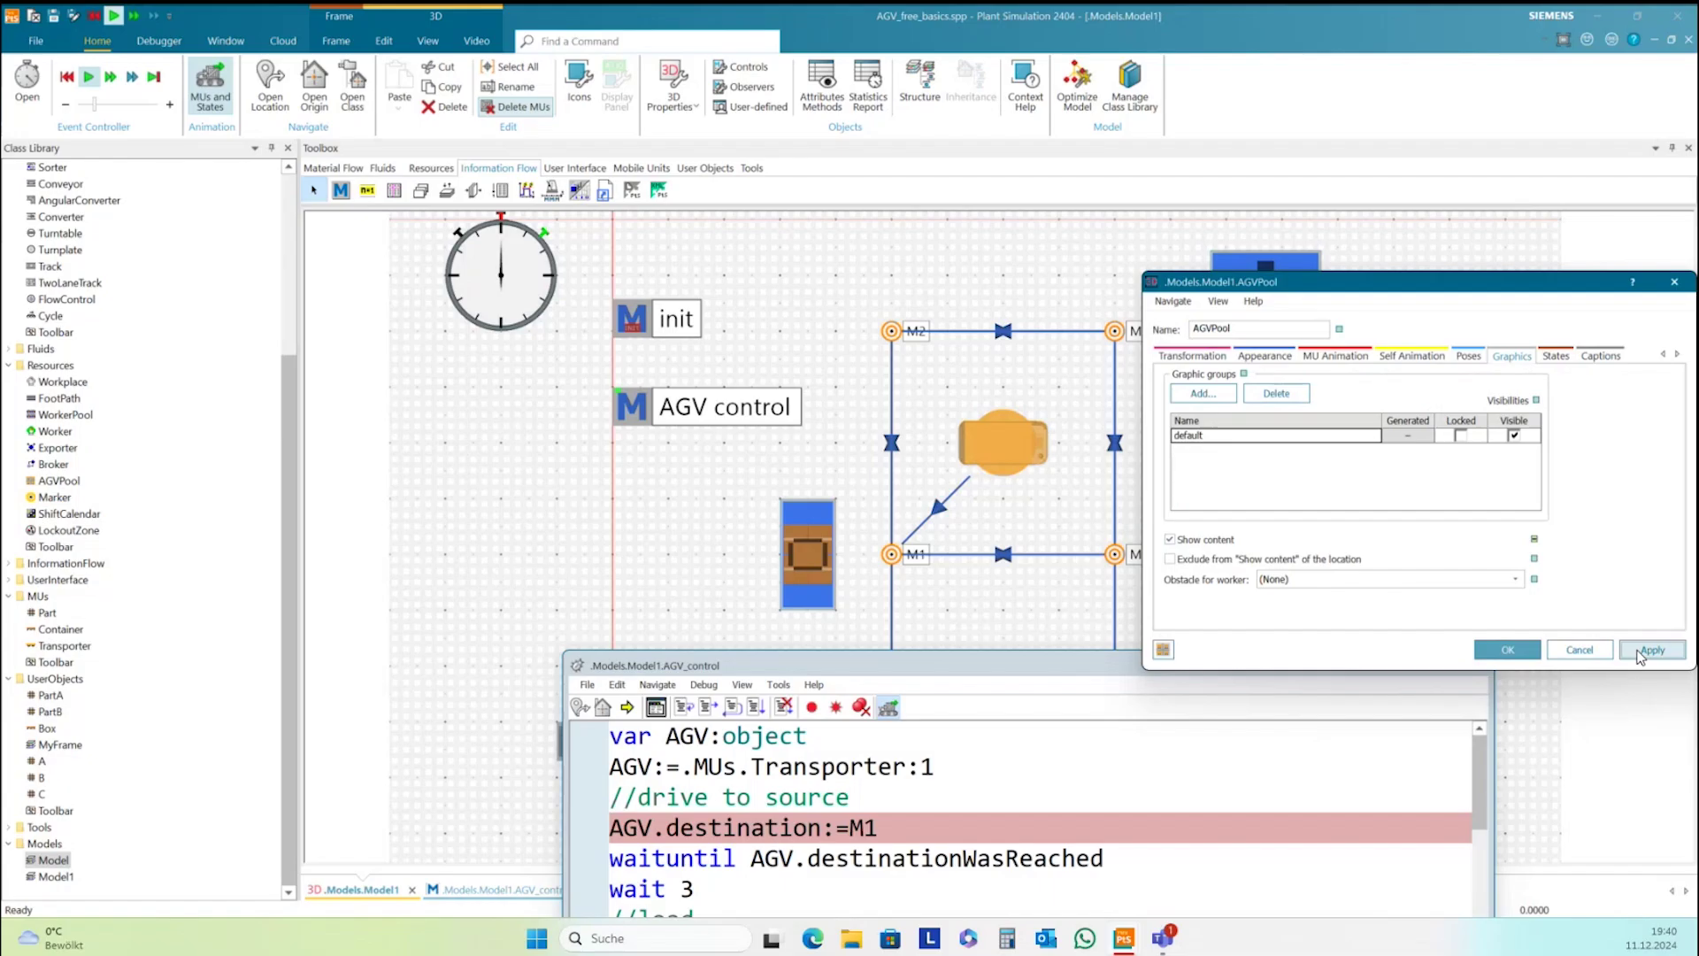
left_click(1507, 649)
left_click(1038, 516)
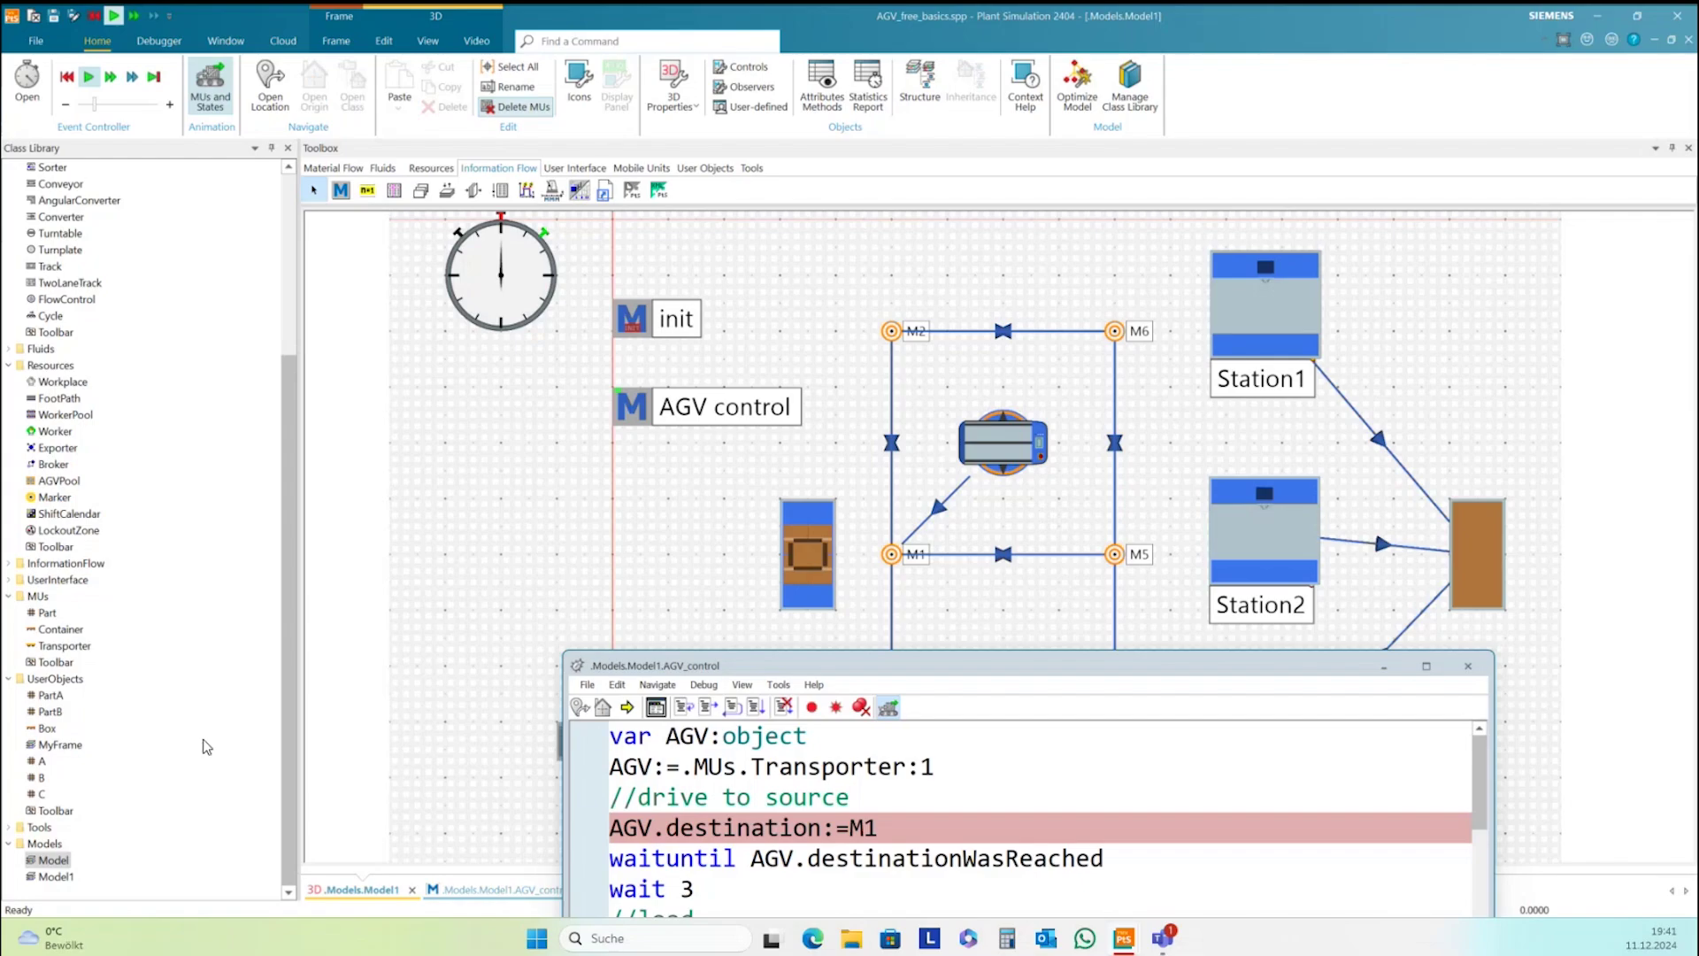
Examine where the AGV stands in the frame Model, close that frame, and move the debugger aside in Model1
double_click(36, 860)
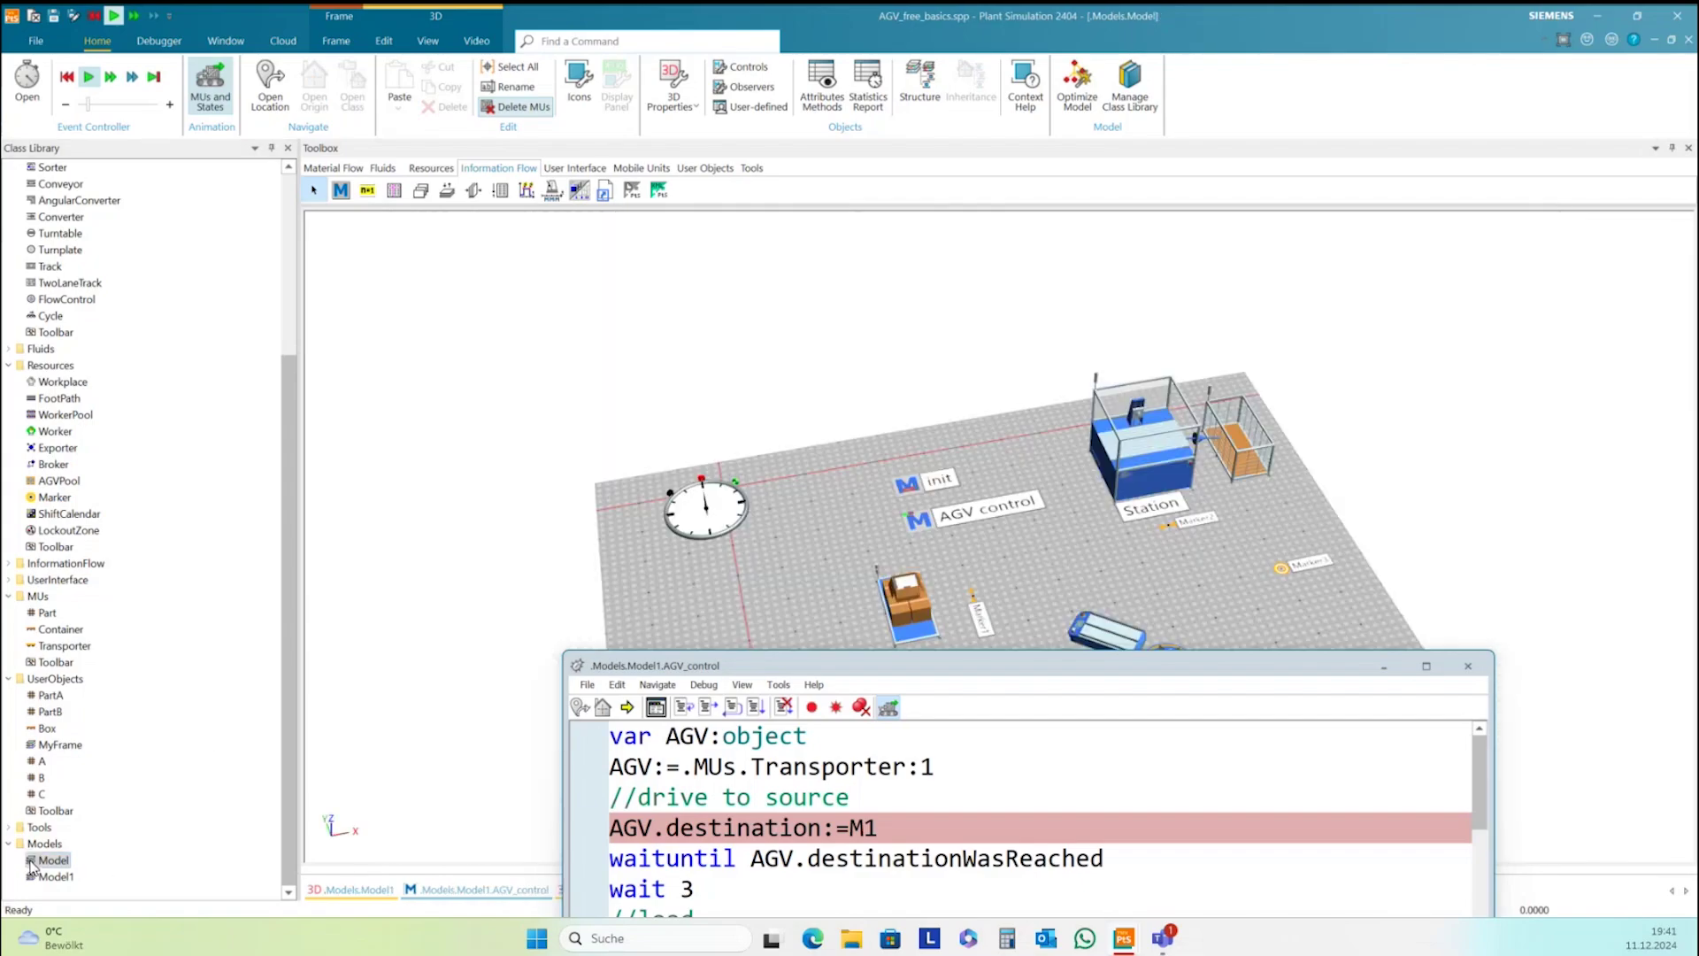
scroll(1091, 573, "up", 2)
left_click_drag(1037, 513, 927, 404)
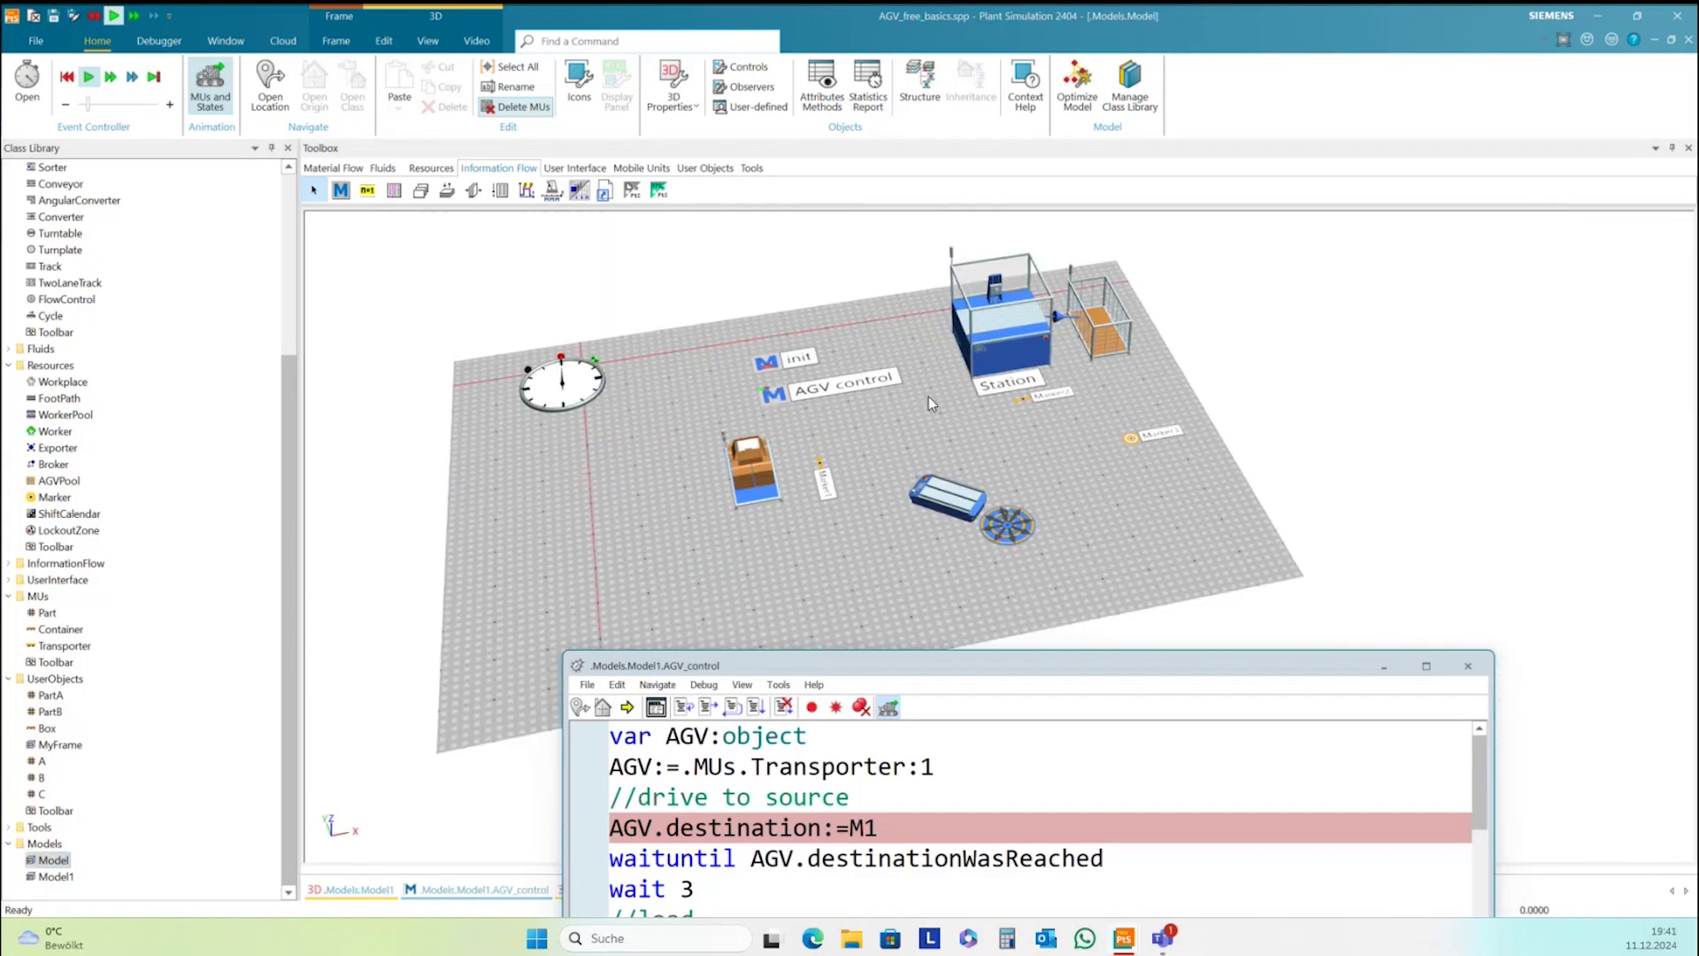
mouse_move(940, 504)
left_click(1689, 40)
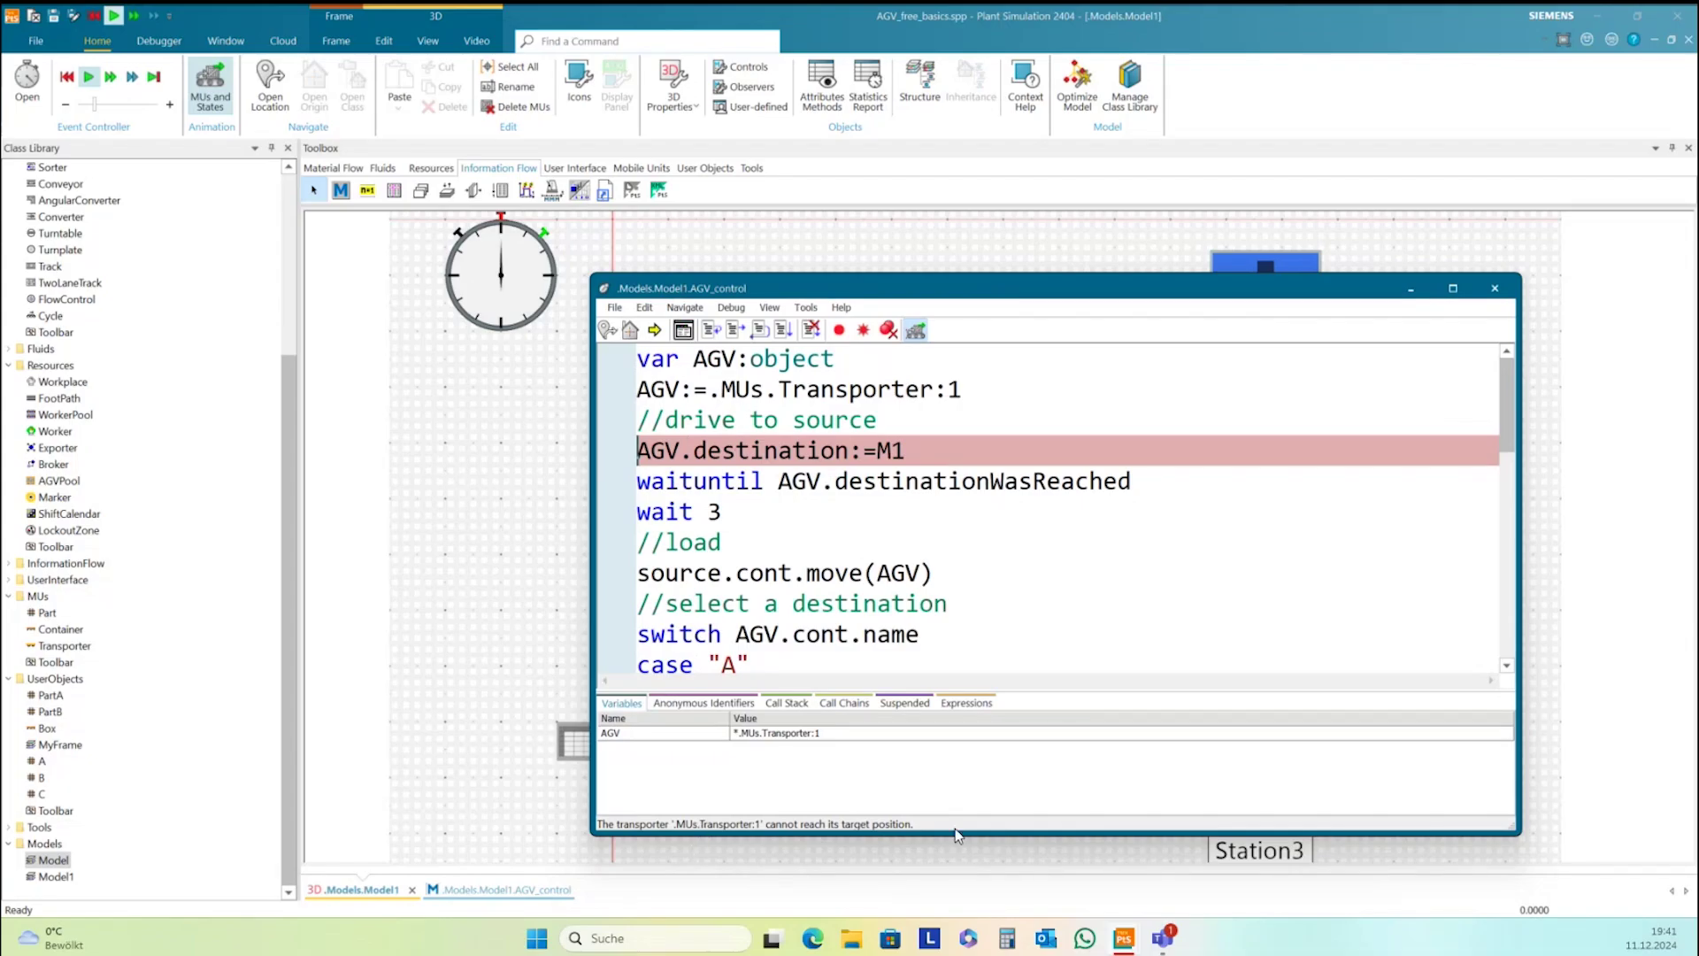
left_click_drag(928, 299, 1276, 585)
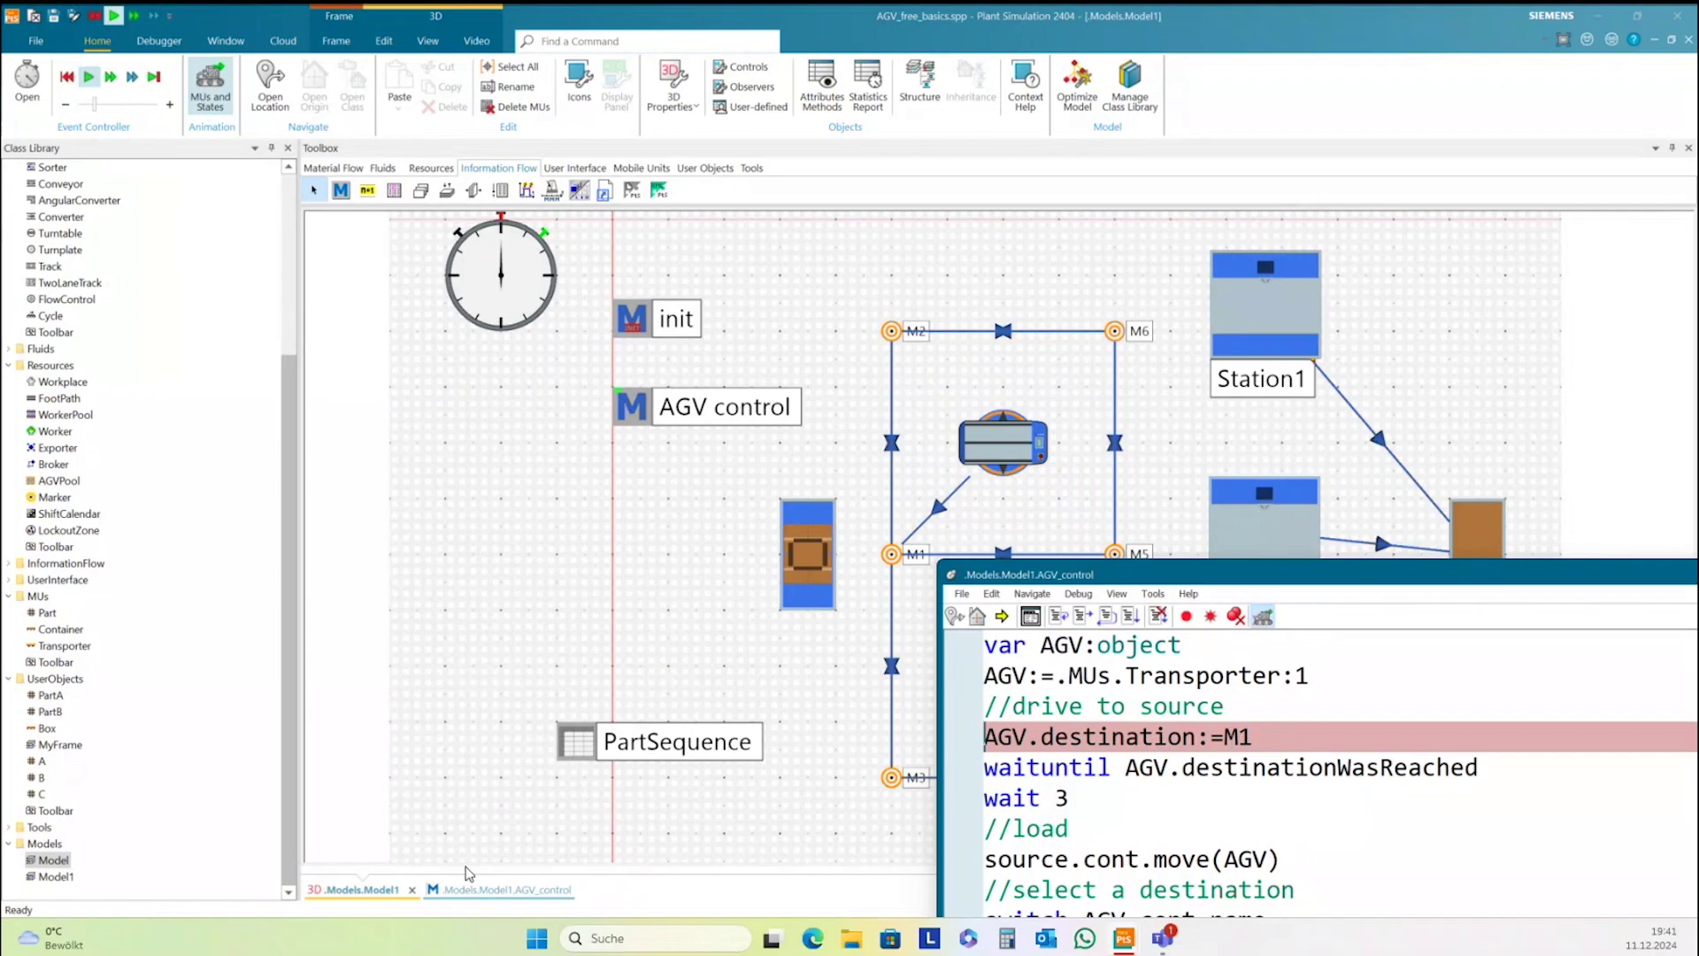
Inspect the AGV beside its pool in the frame Model, minimize that frame, and maximize Model1
left_click(54, 876)
double_click(52, 860)
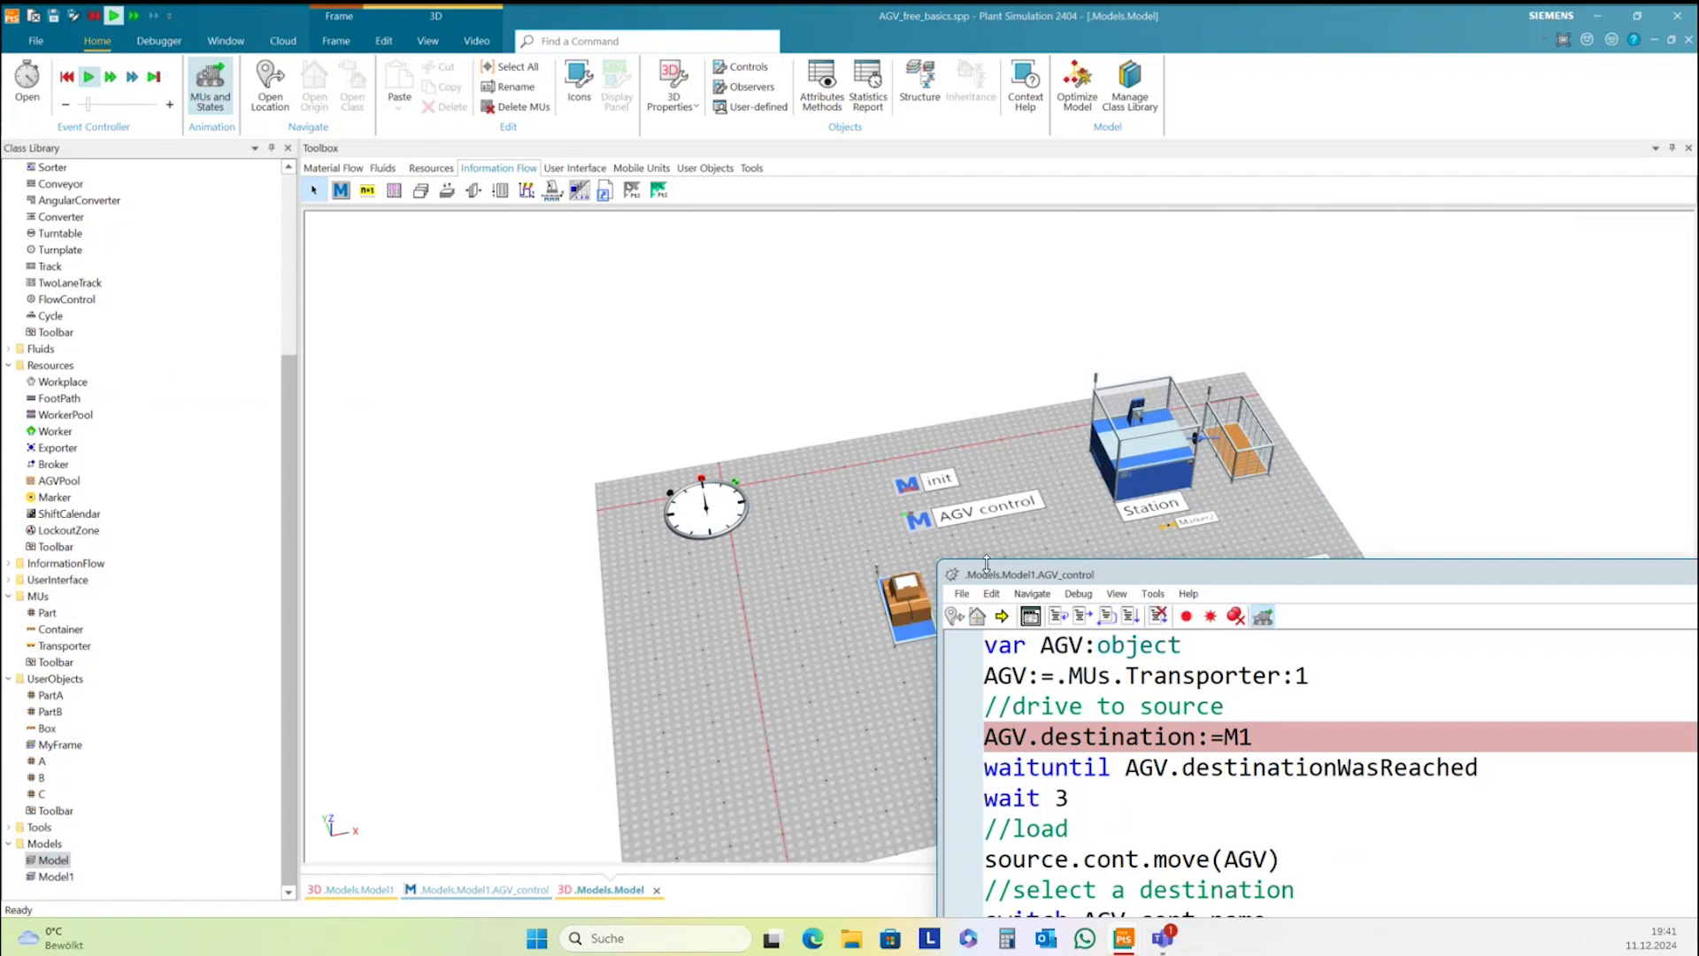
left_click_drag(1159, 561, 1159, 733)
left_click_drag(991, 593, 933, 449)
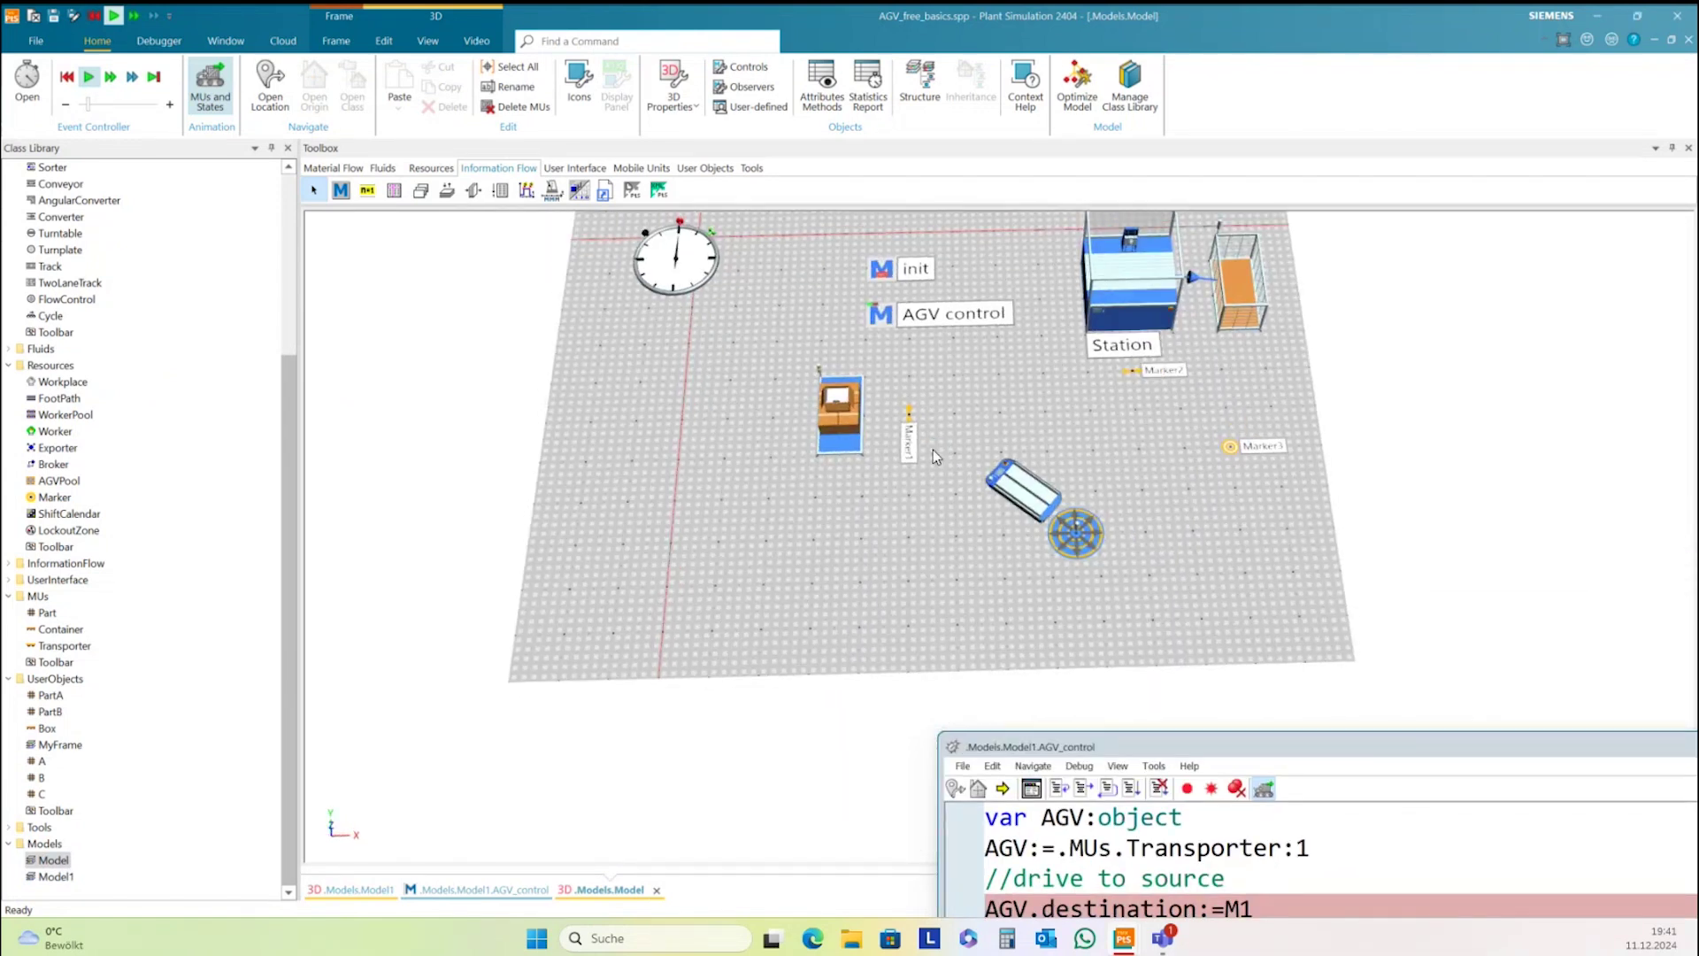
left_click(1013, 485)
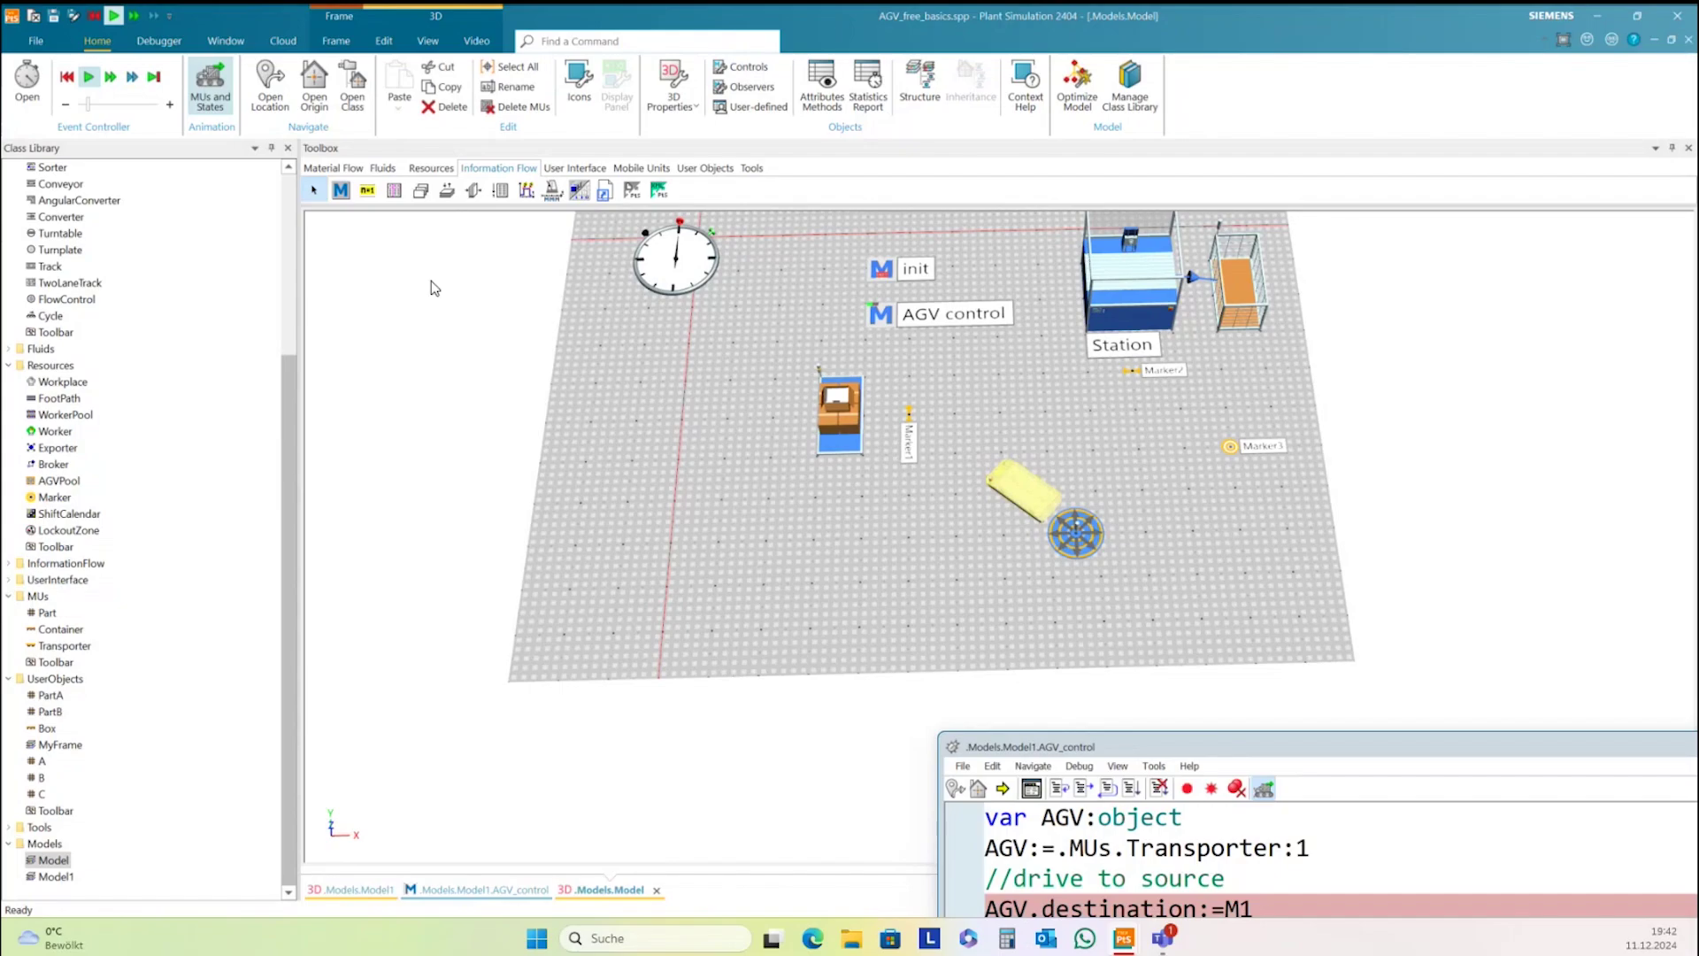
left_click(1654, 39)
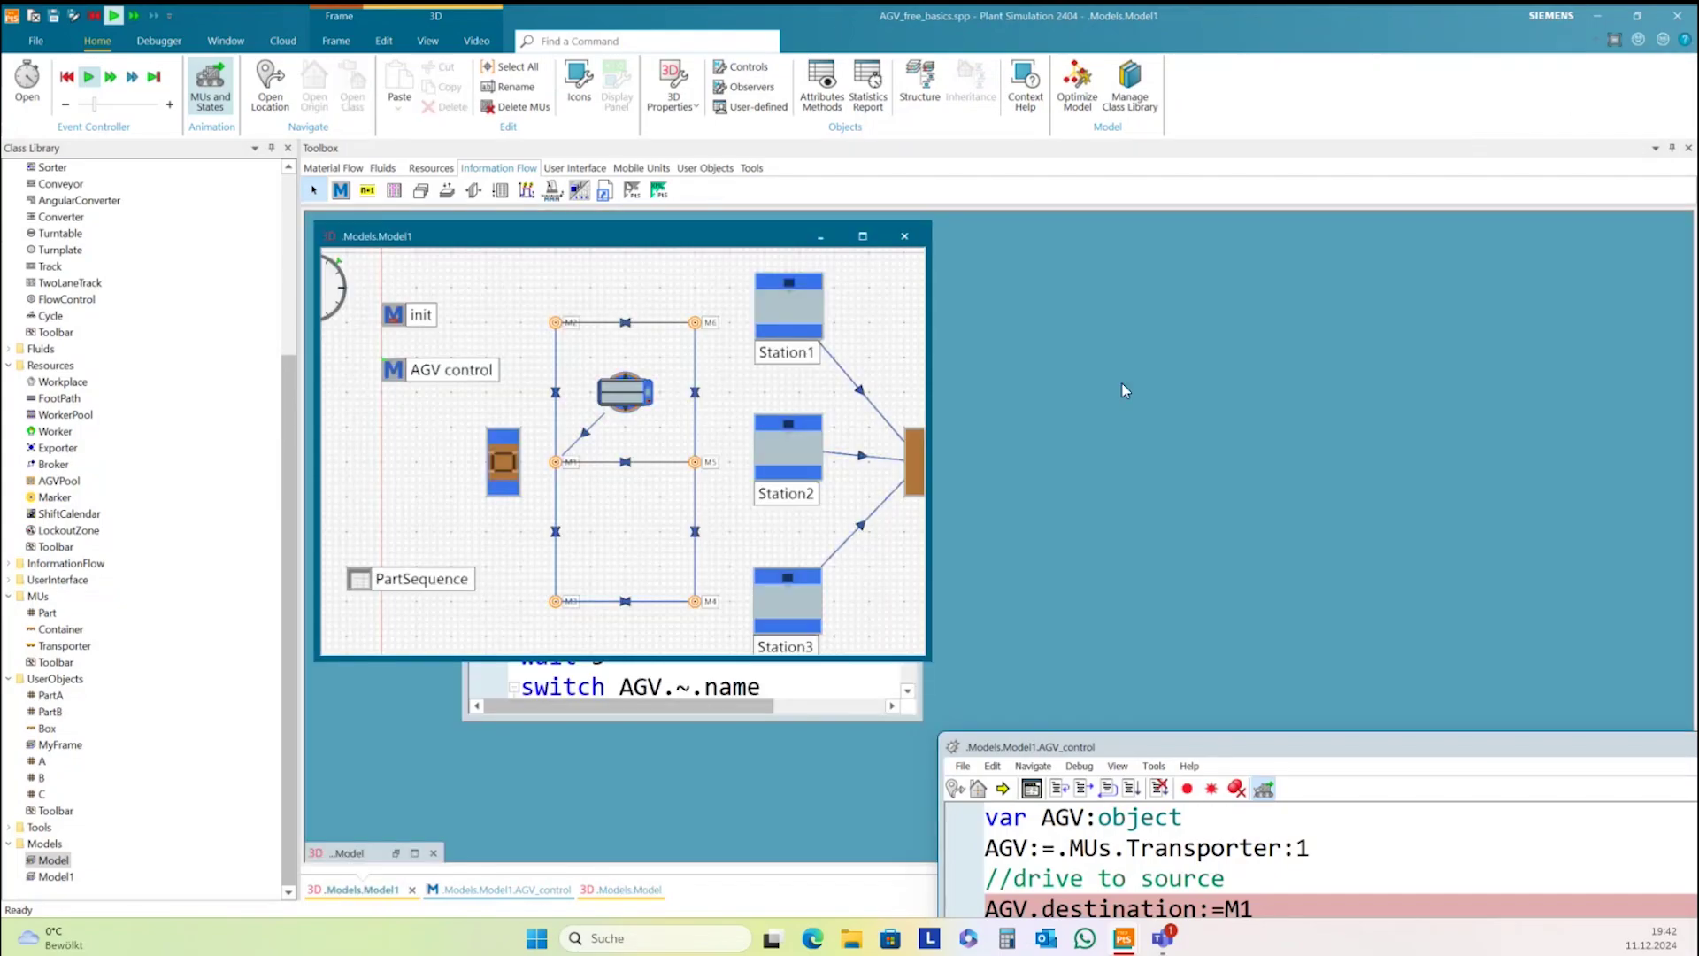
left_click(863, 237)
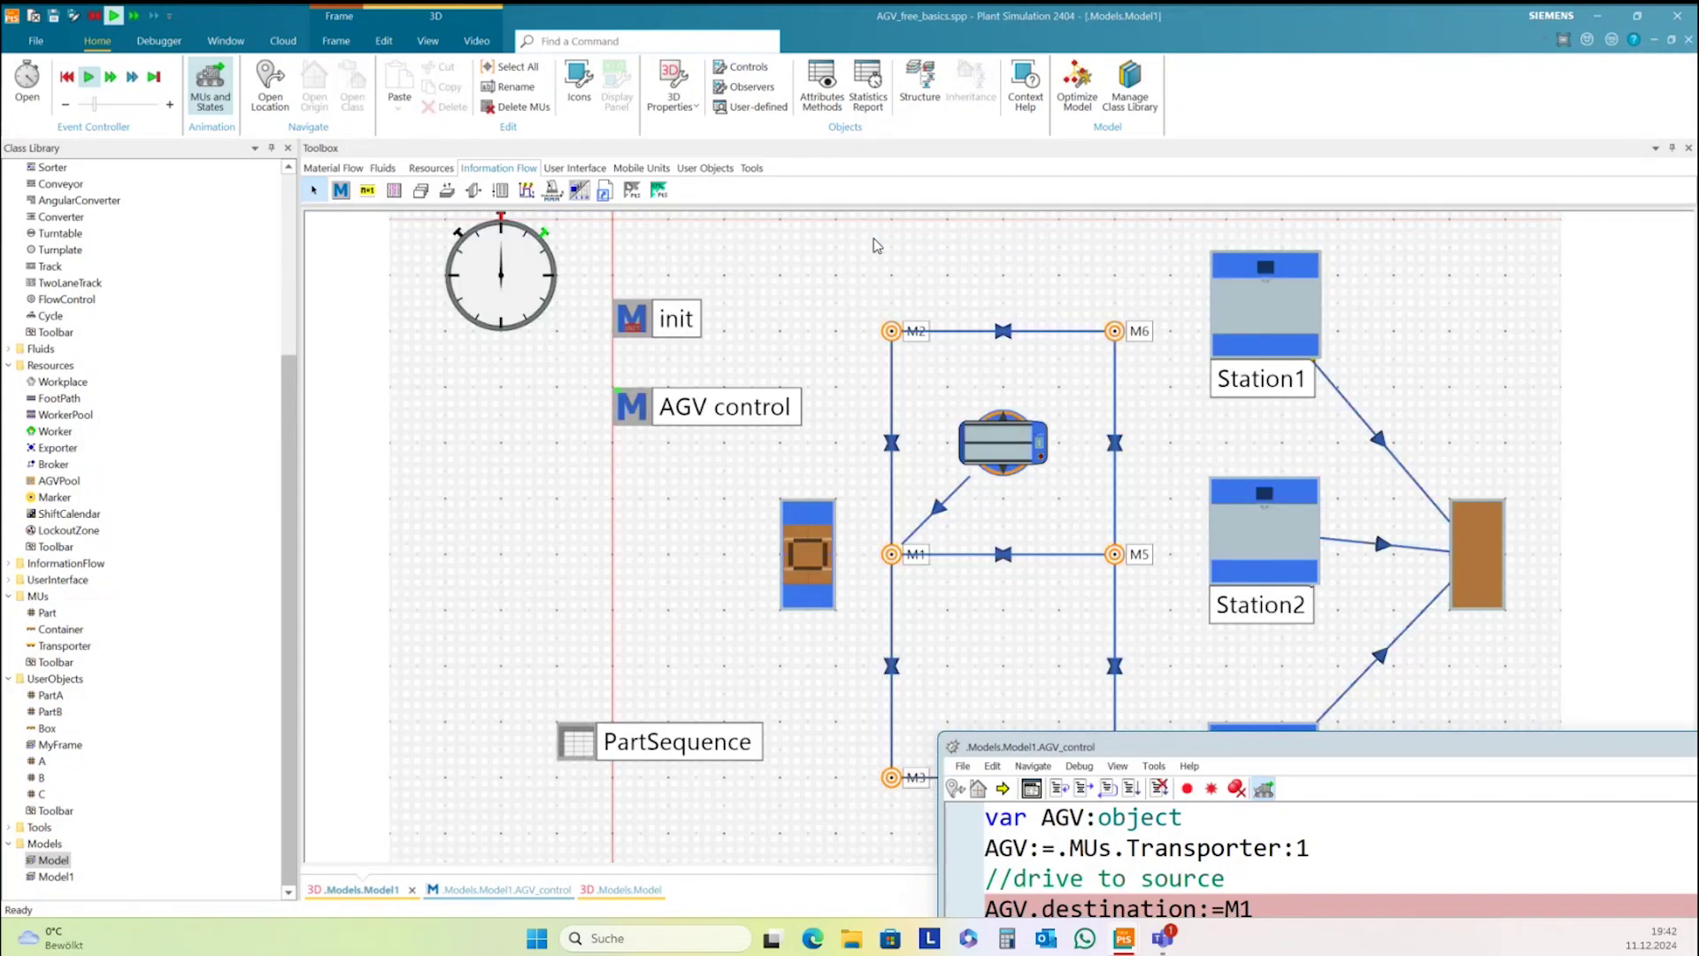
Open Model1's AGV_control method at the Transporter:1 assignment and close the method's debugger
left_click_drag(1249, 746, 1046, 644)
double_click(650, 429)
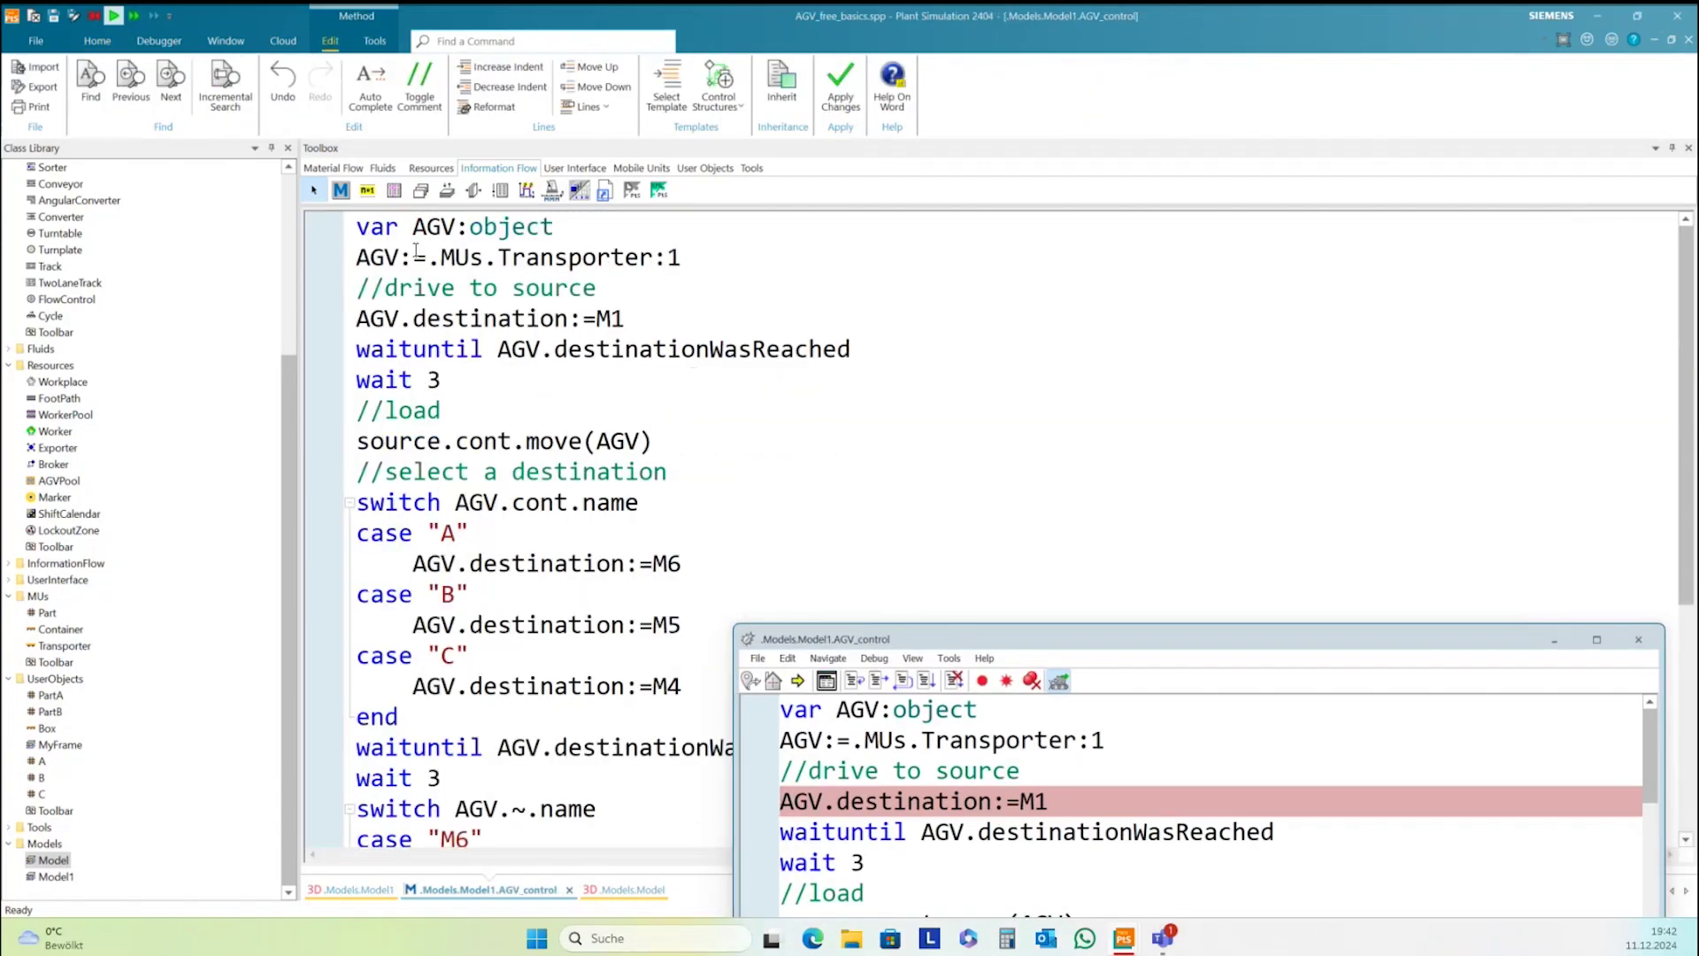
left_click(690, 254)
double_click(680, 257)
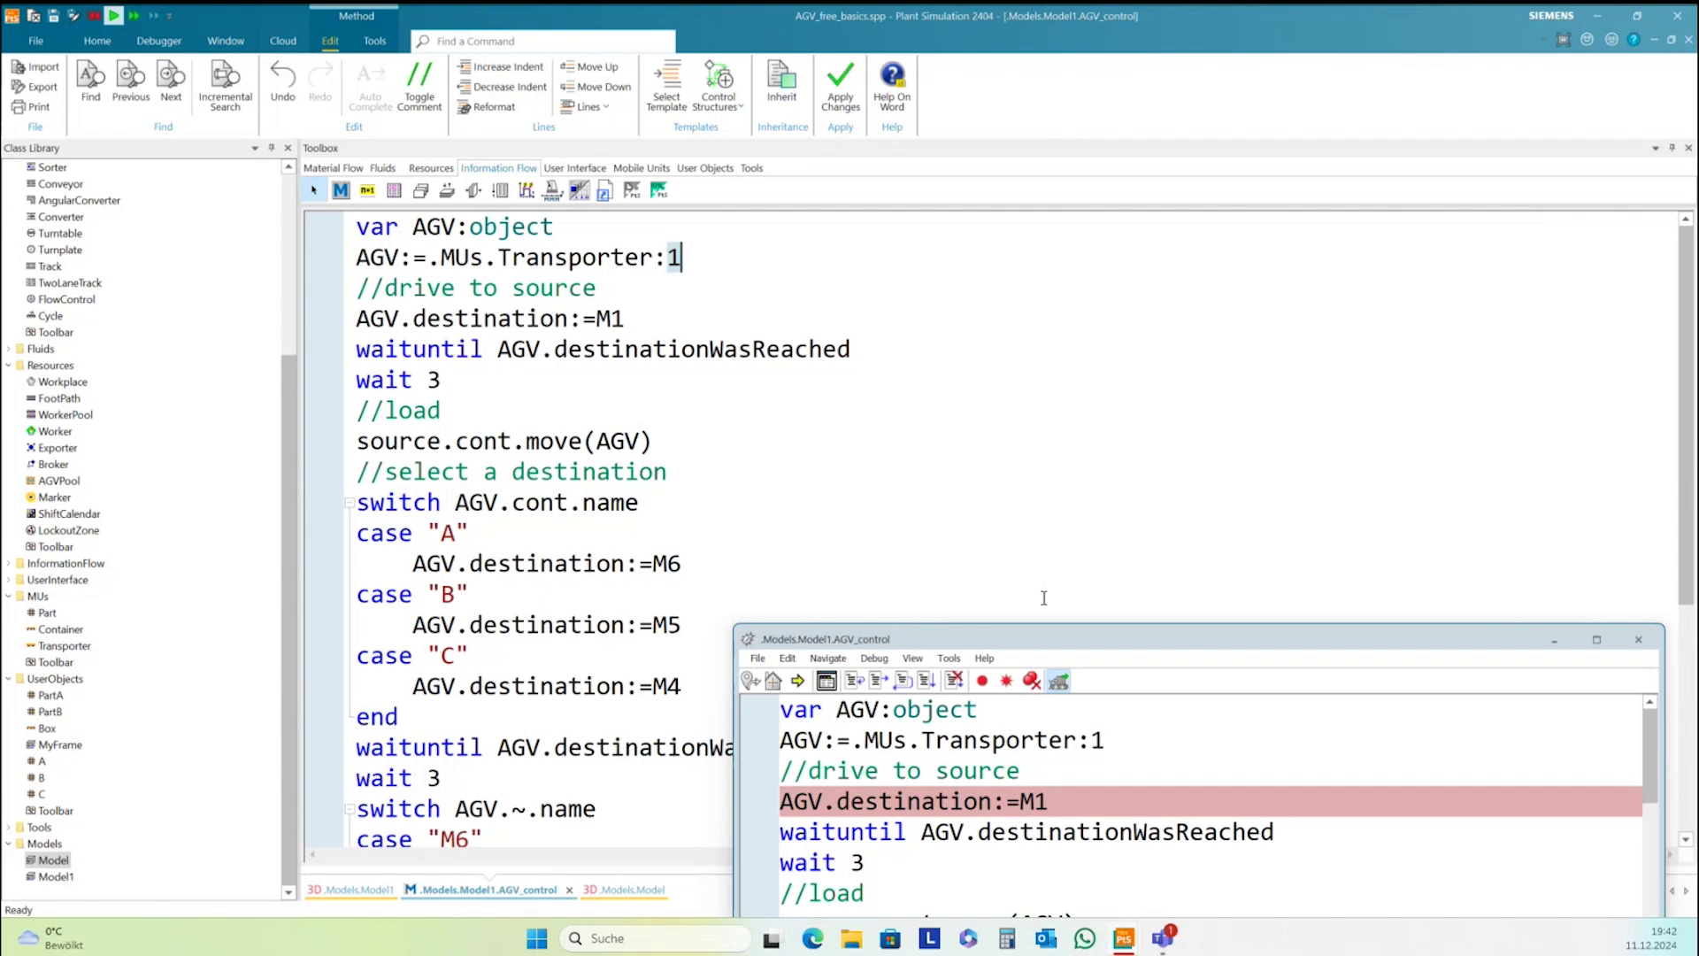
left_click_drag(1227, 641, 951, 398)
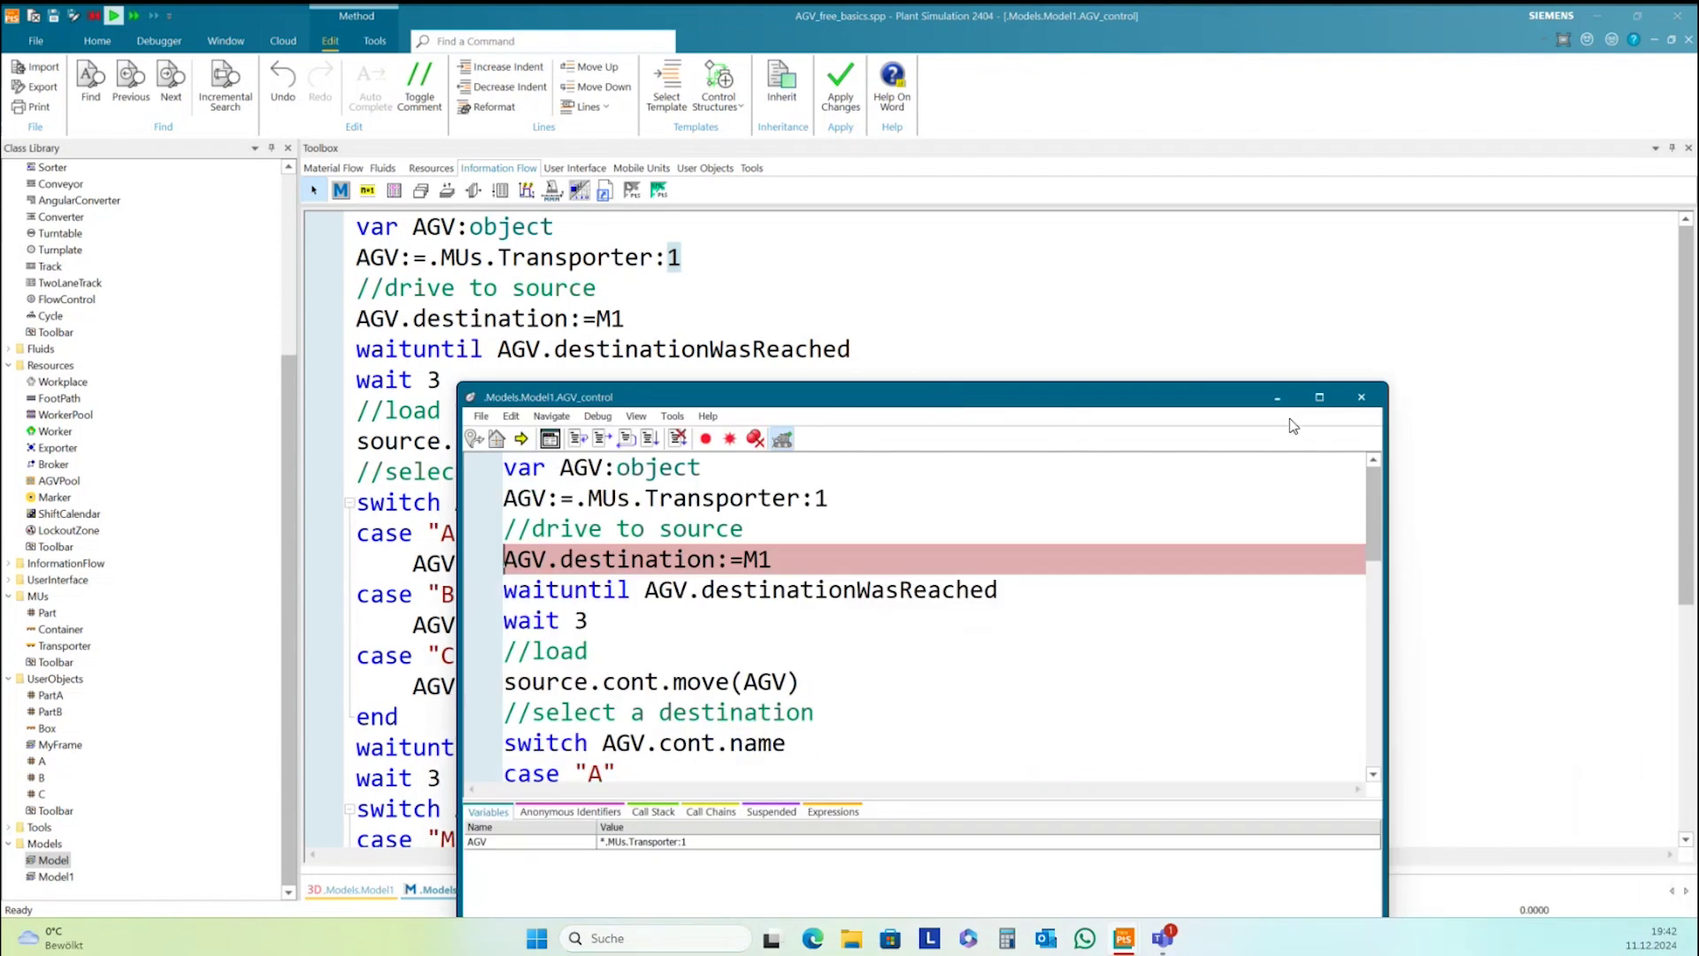
left_click(1364, 402)
left_click(1369, 400)
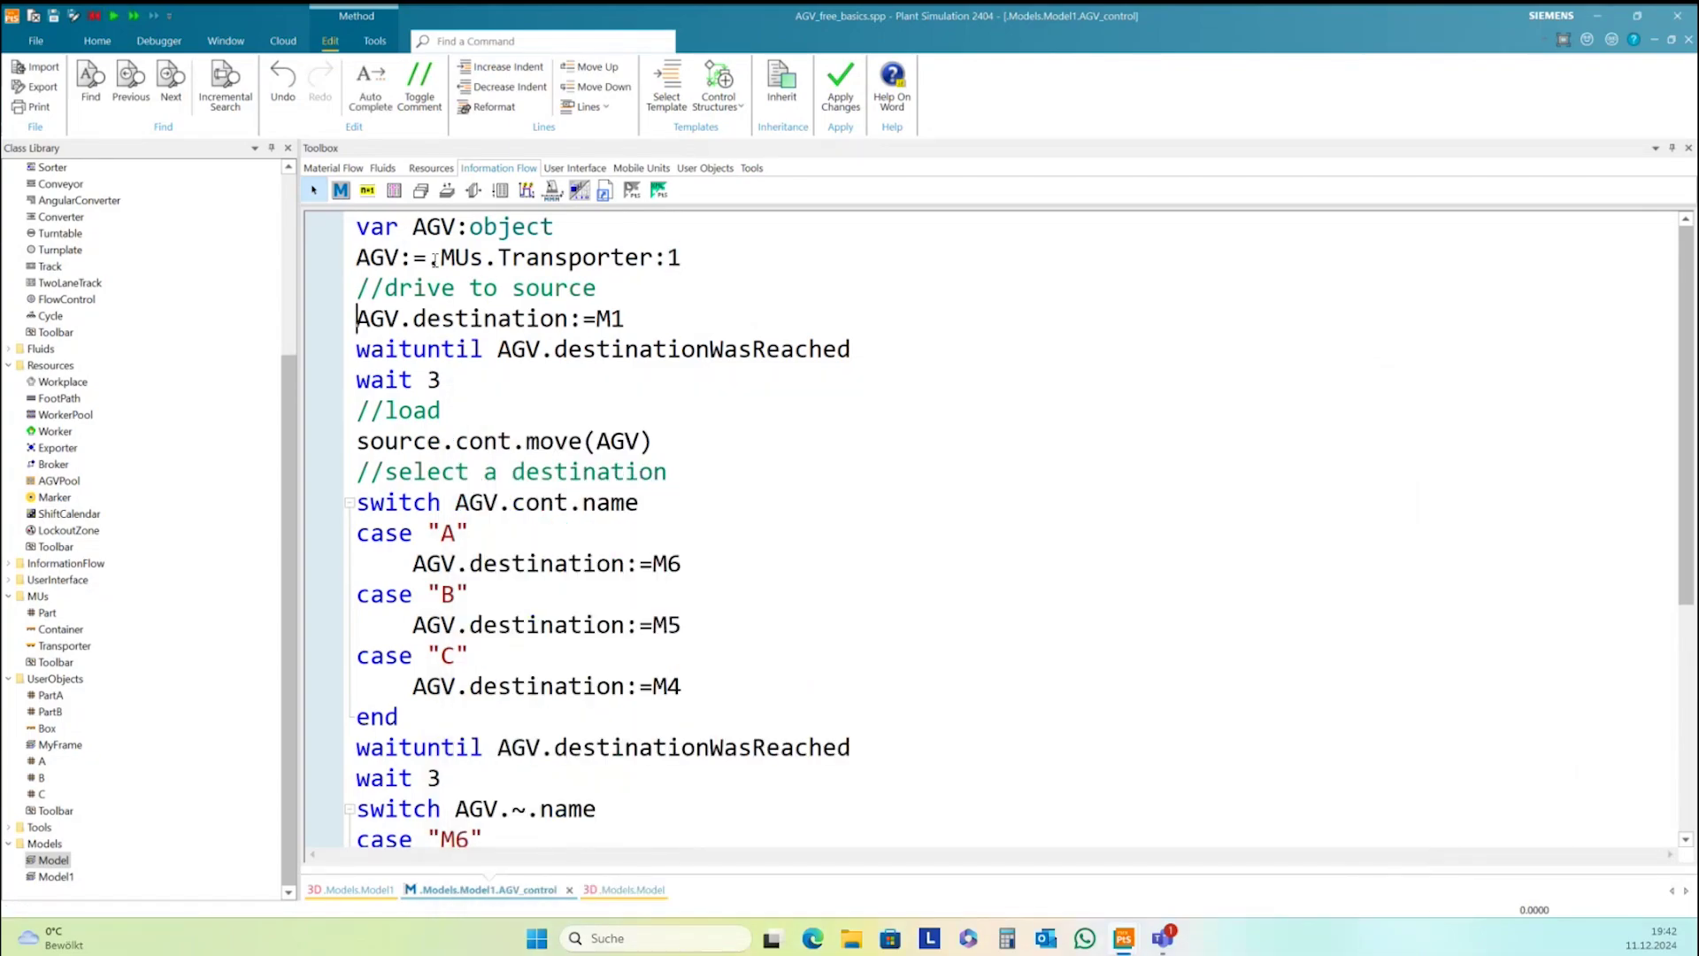
Replace .MUs.Transporter:1 in the AGV assignment of AGV_control with AGVPool.getAssignedAGV(1)
left_click_drag(429, 258, 684, 267)
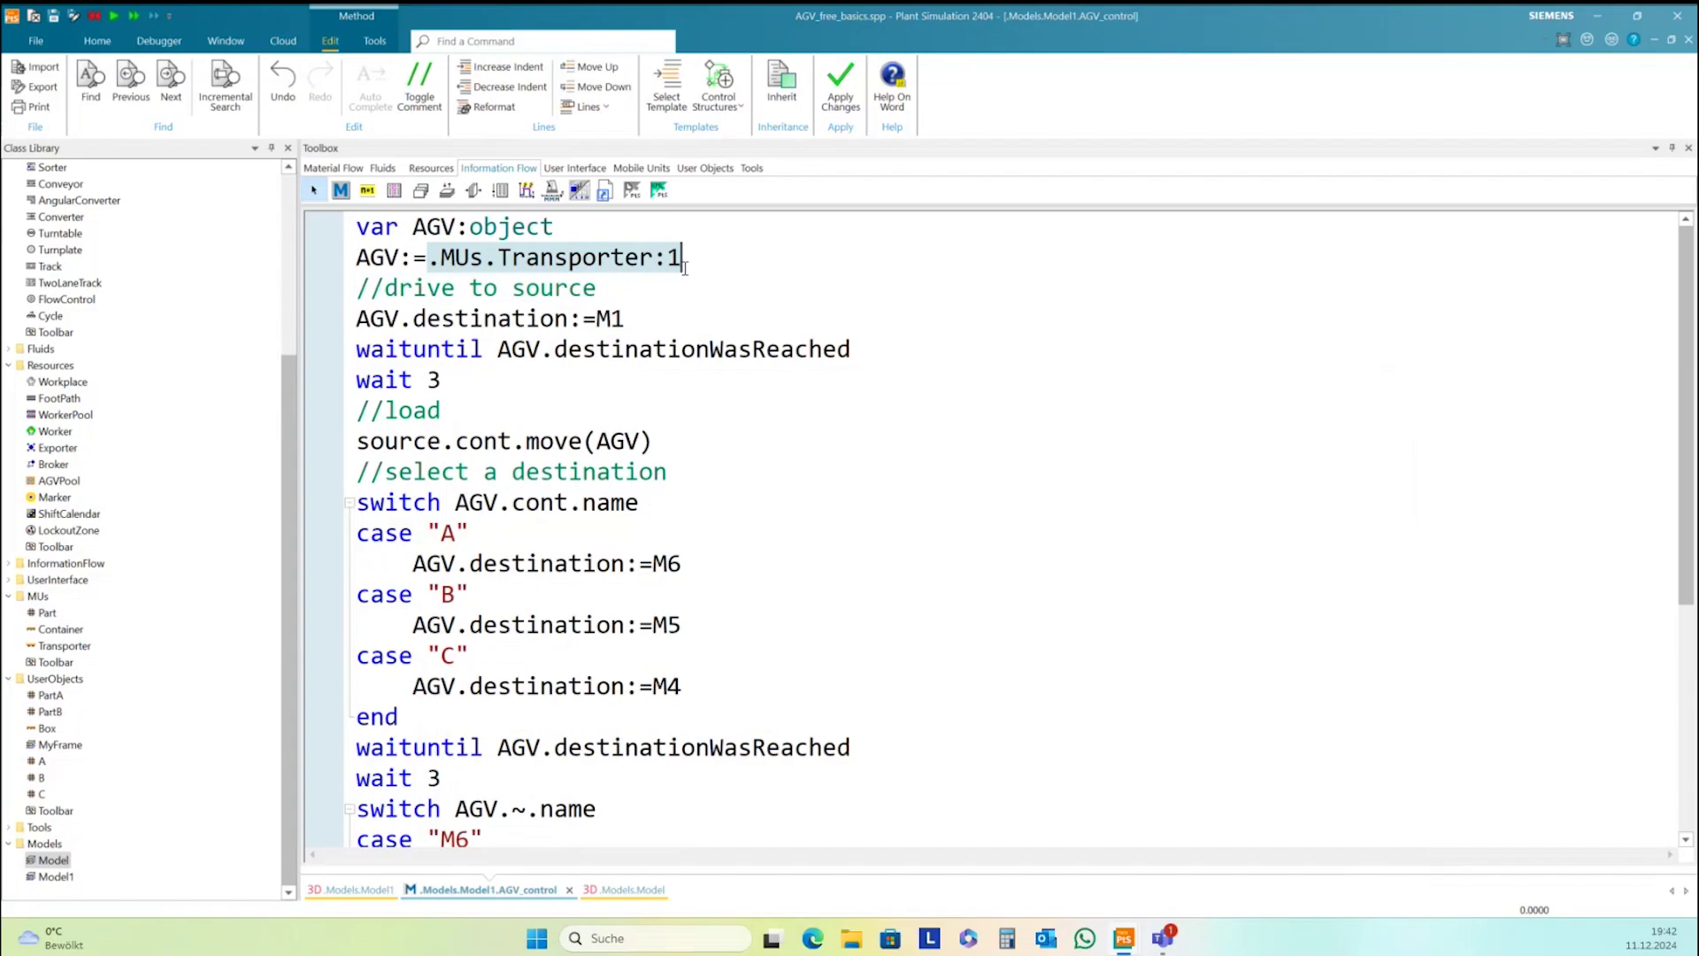
type("AG")
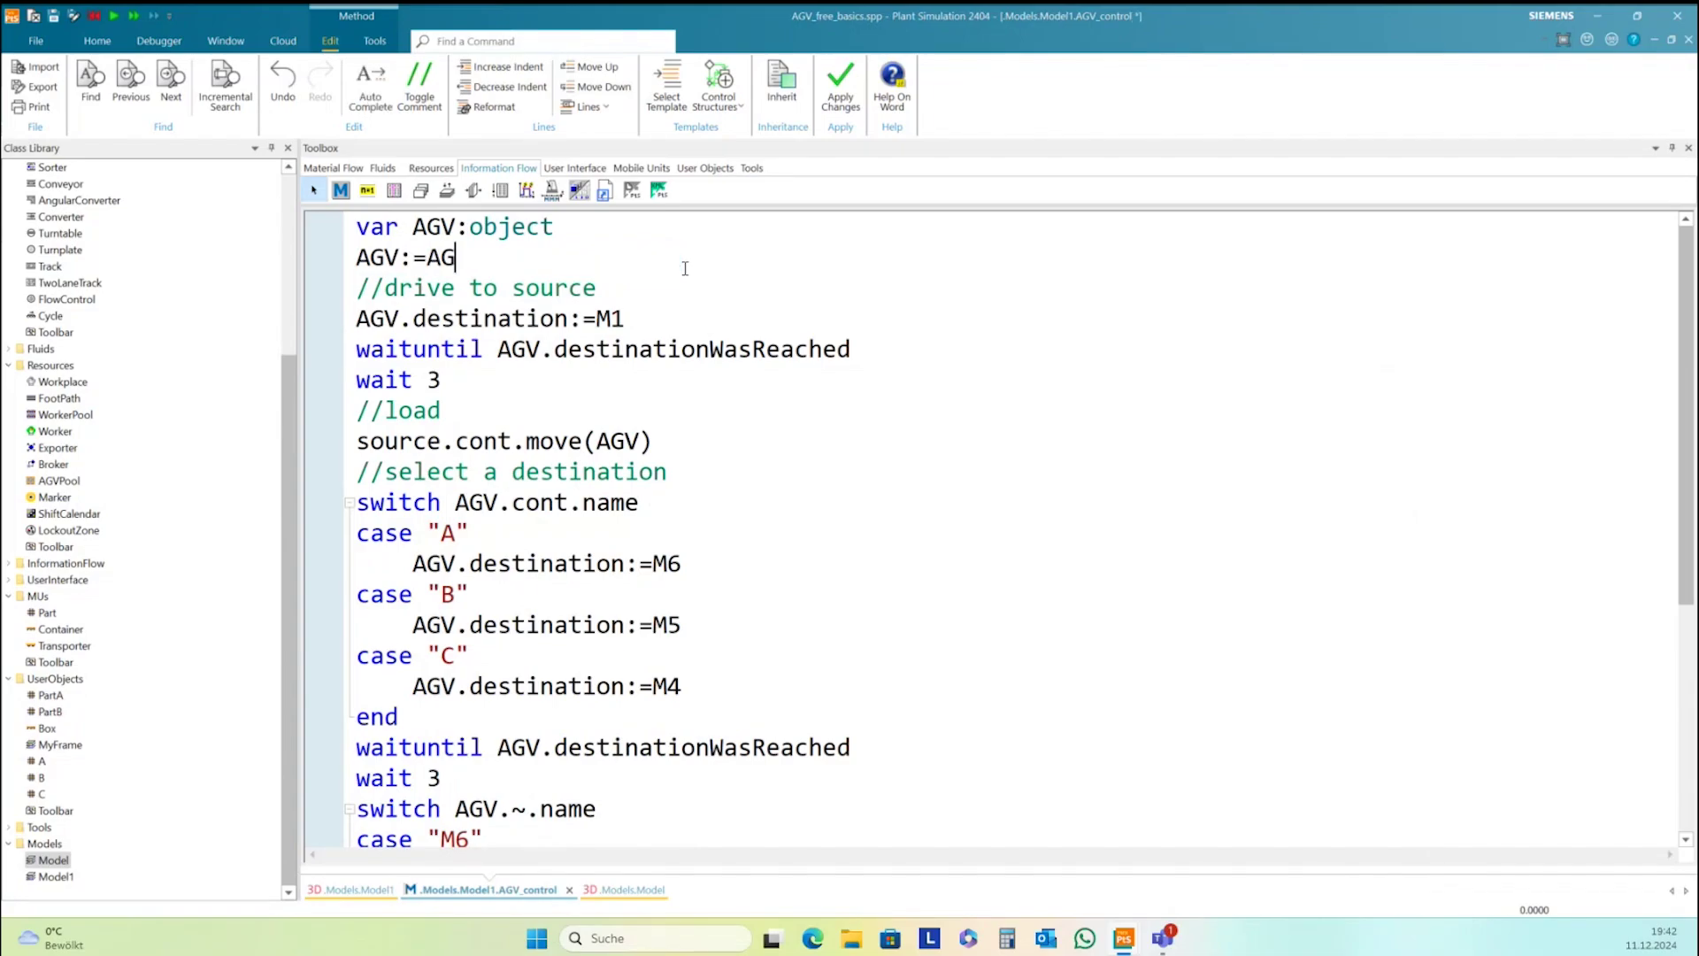
type("VPool.")
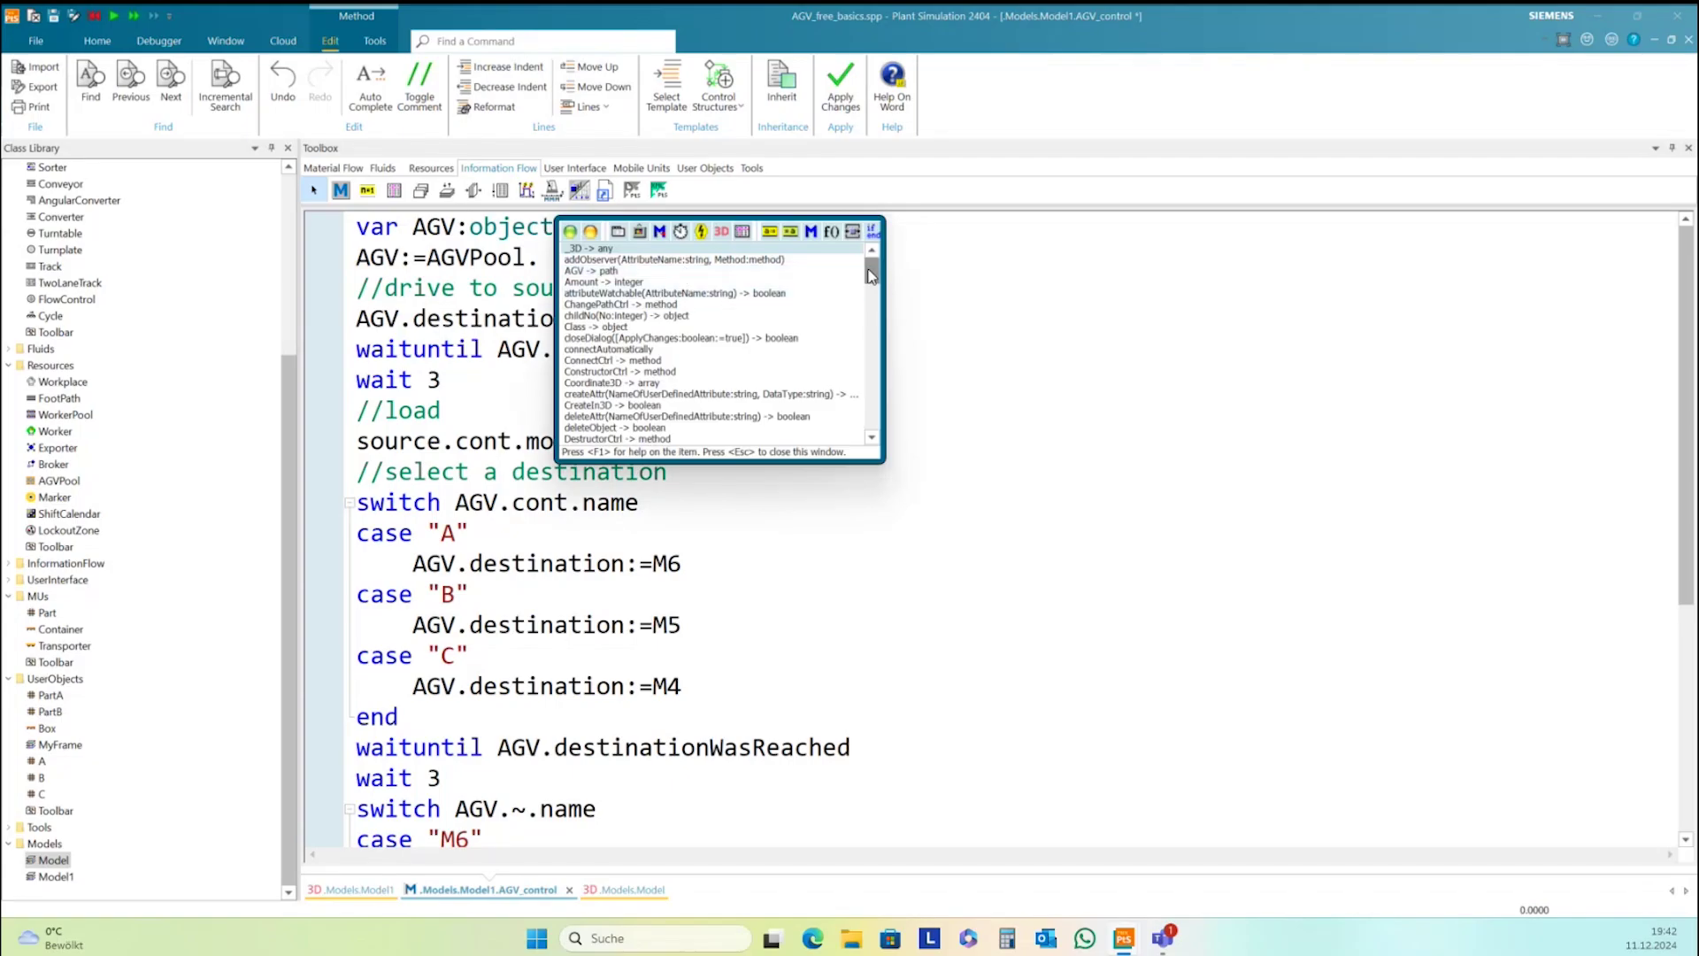
left_click_drag(870, 275, 872, 274)
scroll(785, 335, "down", 3)
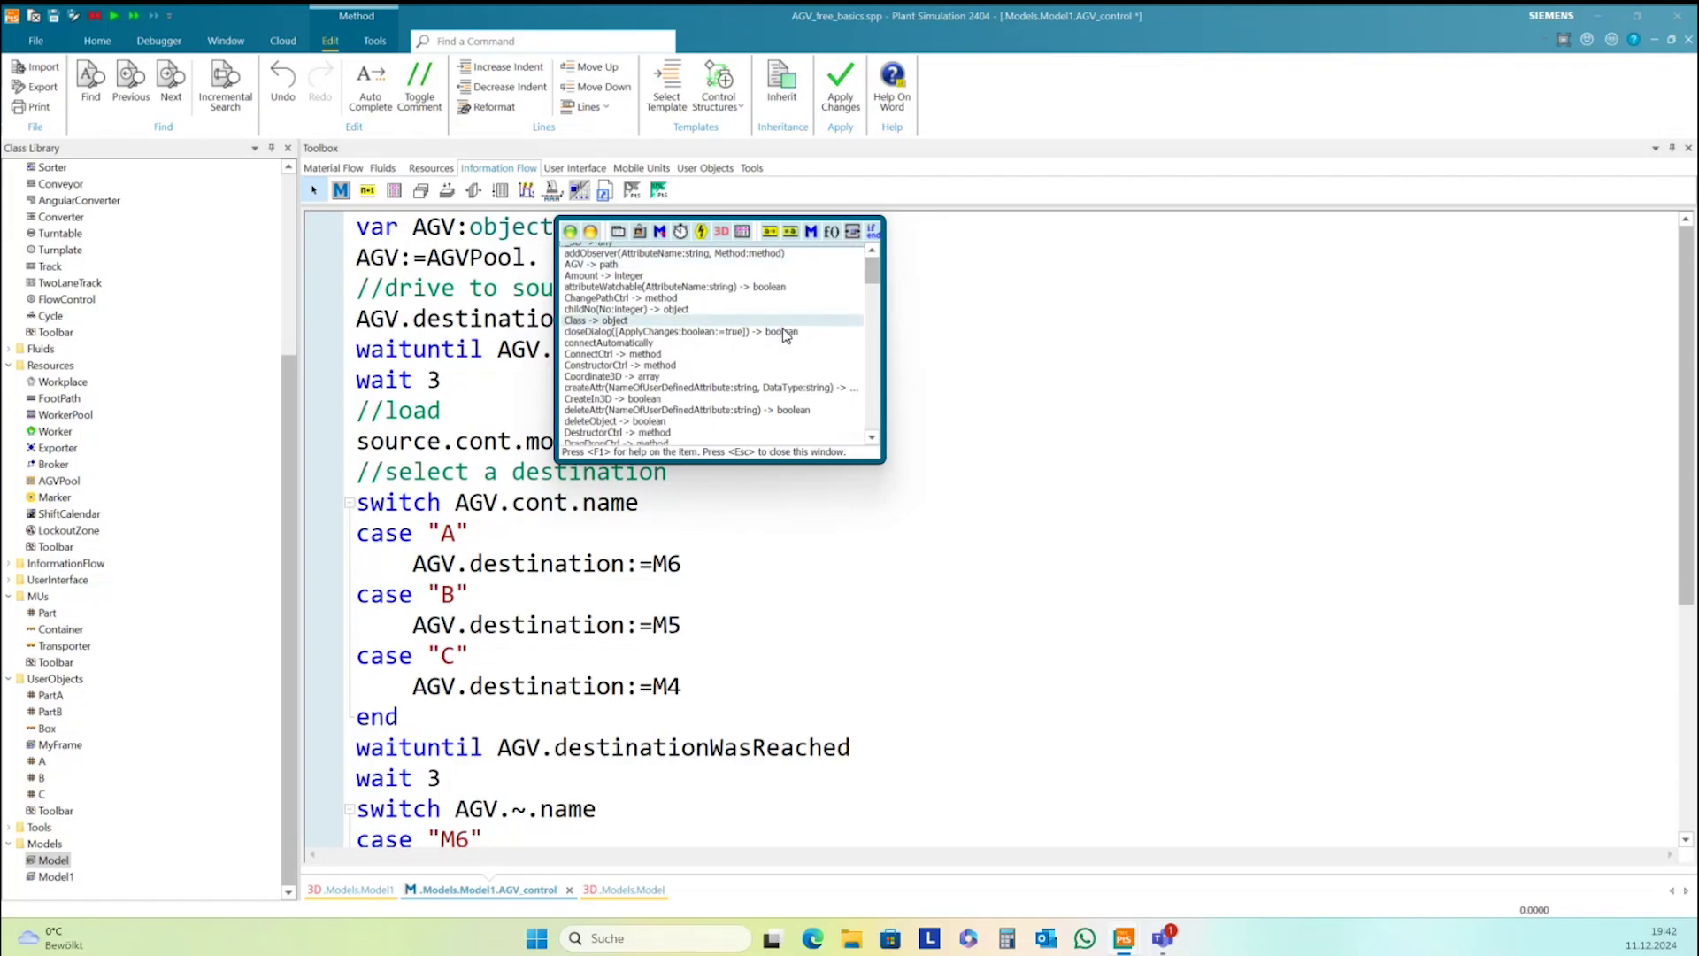
scroll(785, 335, "down", 2)
scroll(624, 425, "down", 1)
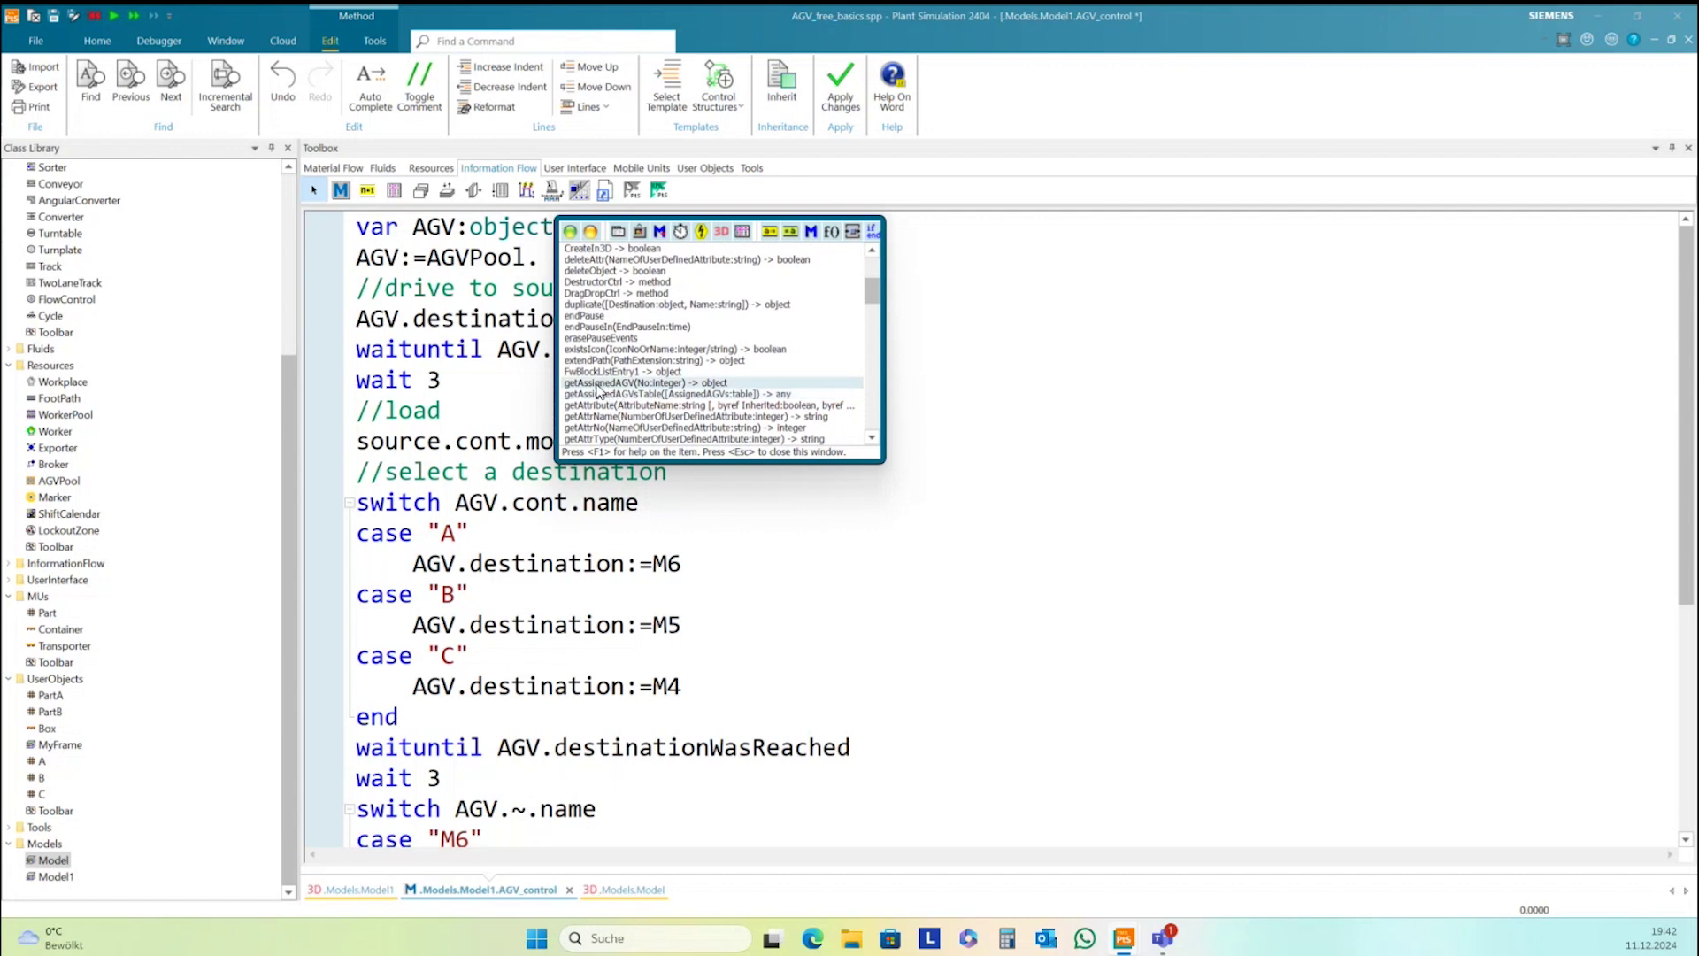
double_click(598, 388)
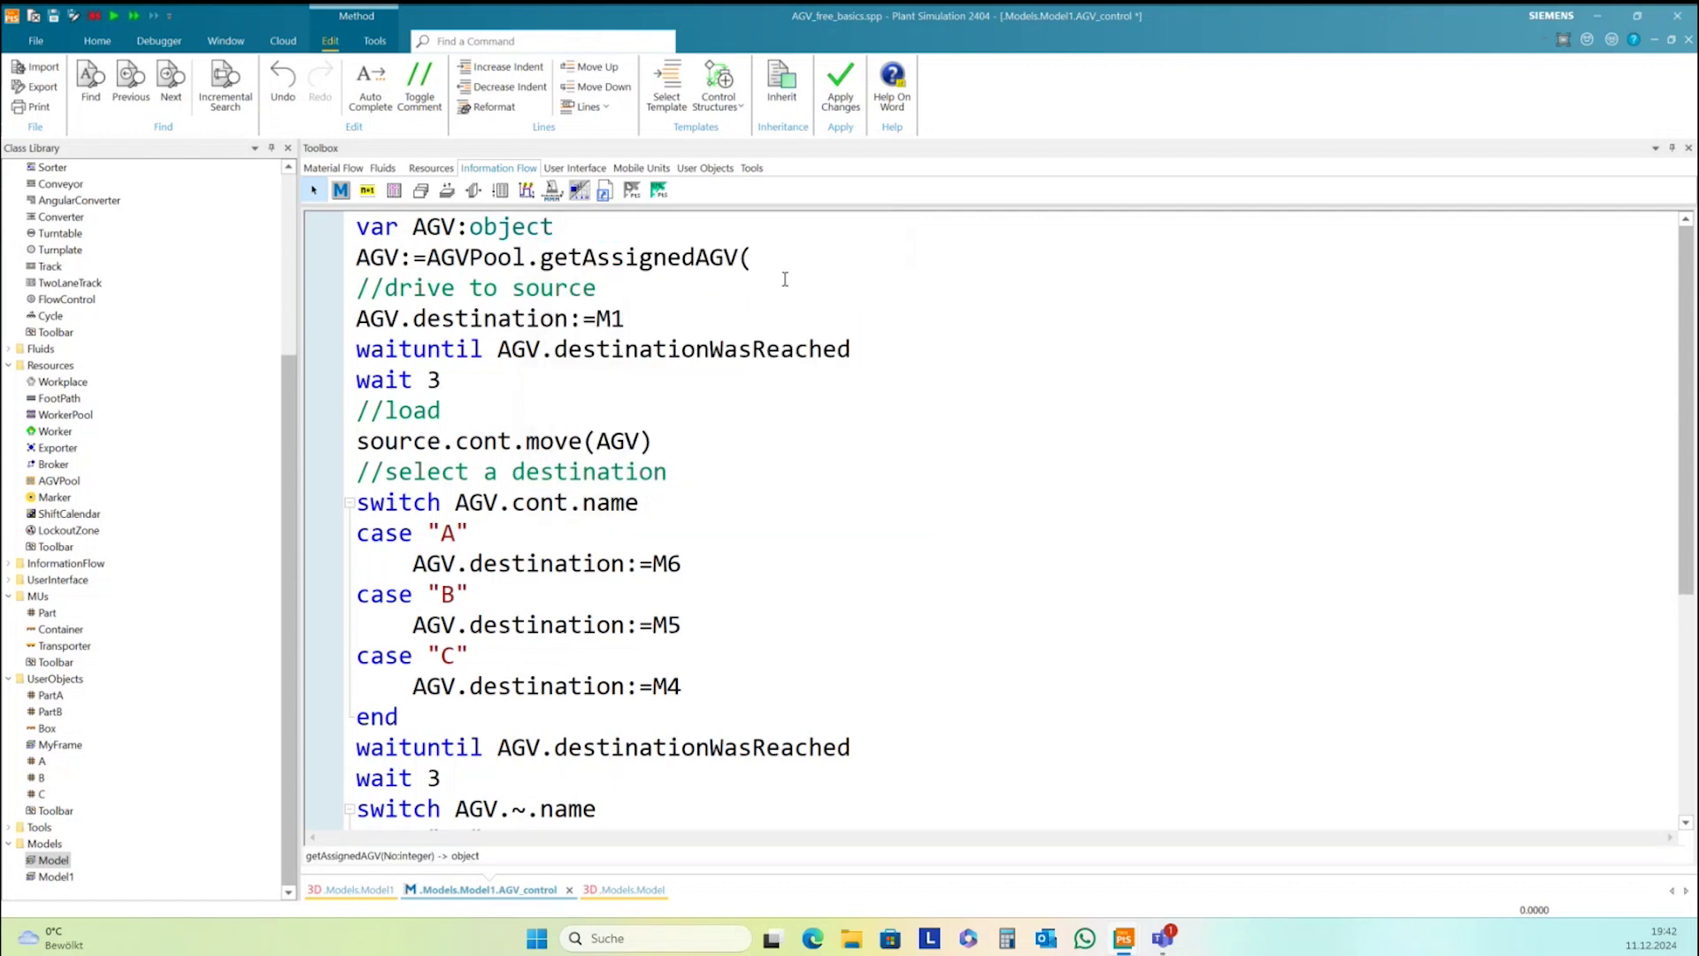
type("1)")
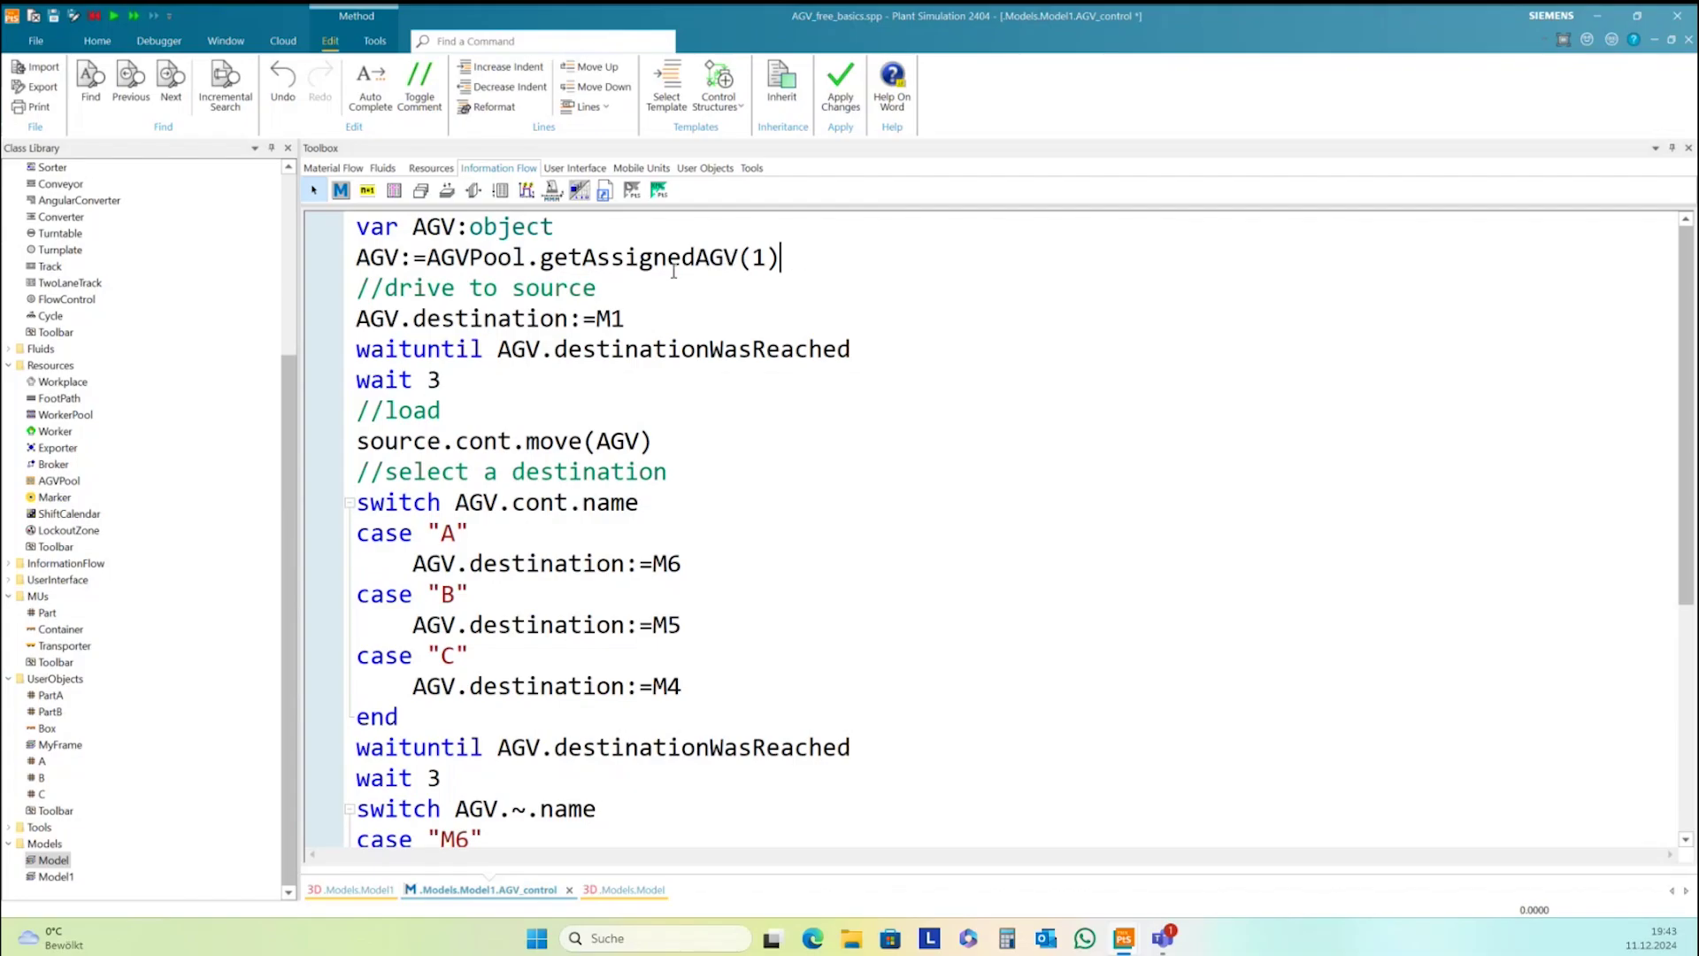
Apply the changes to the AGV_control method and close it
left_click(555, 257)
left_click(817, 262)
left_click(840, 93)
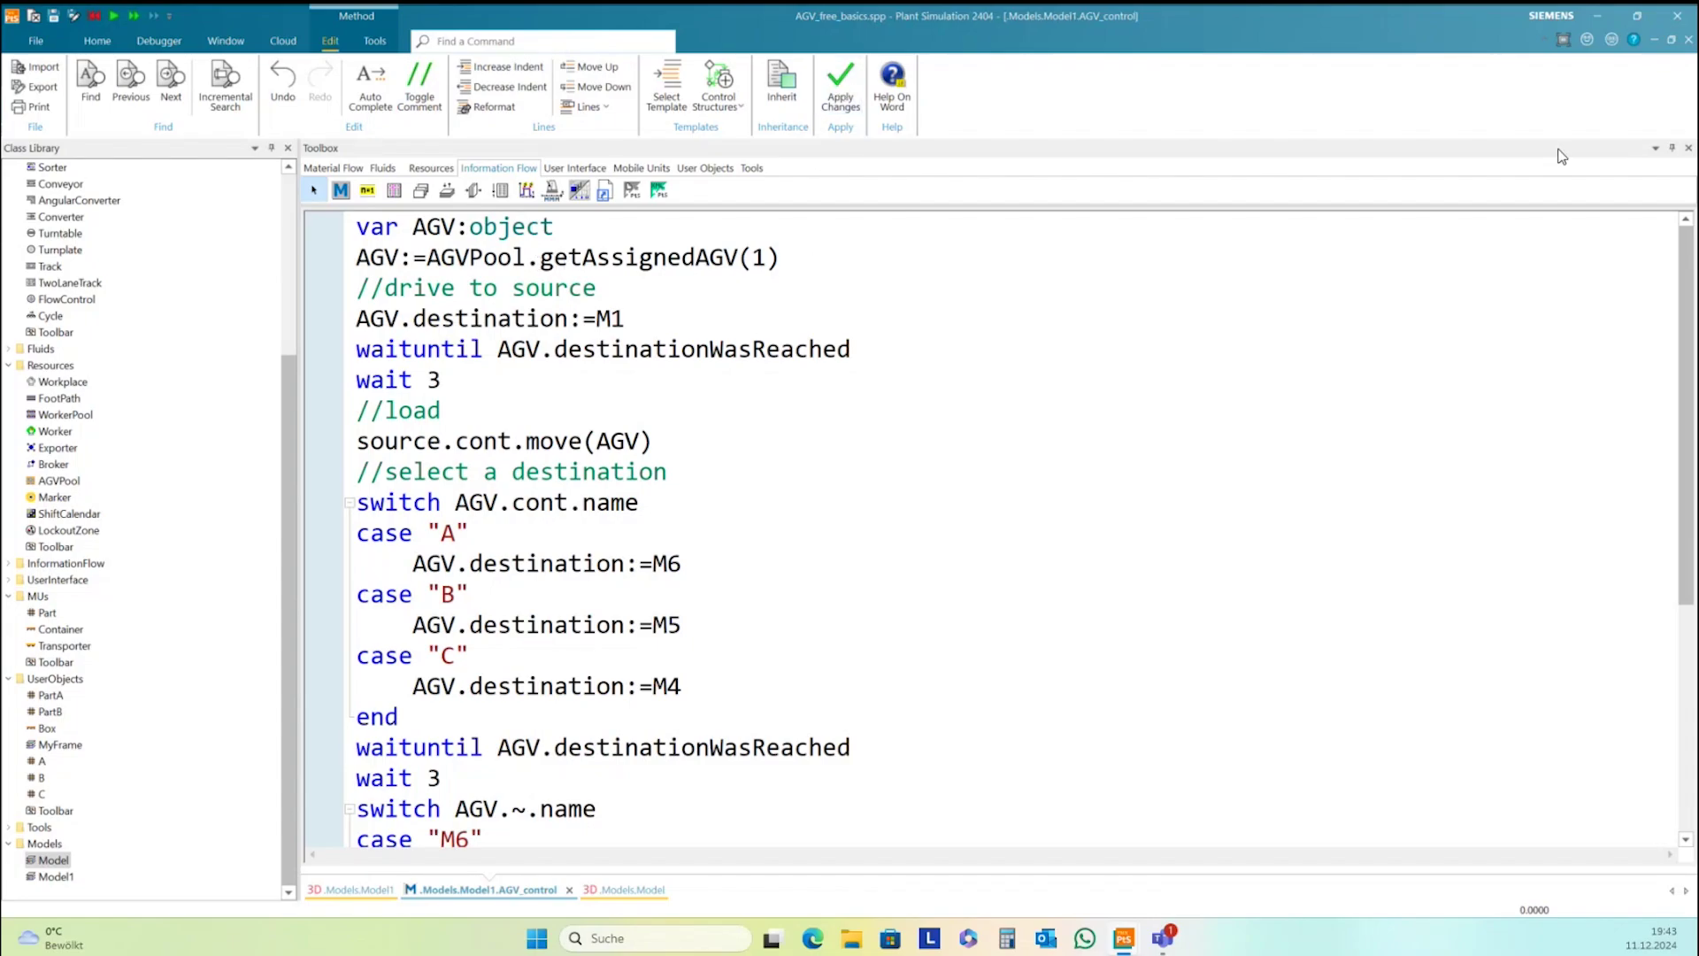
left_click(1687, 42)
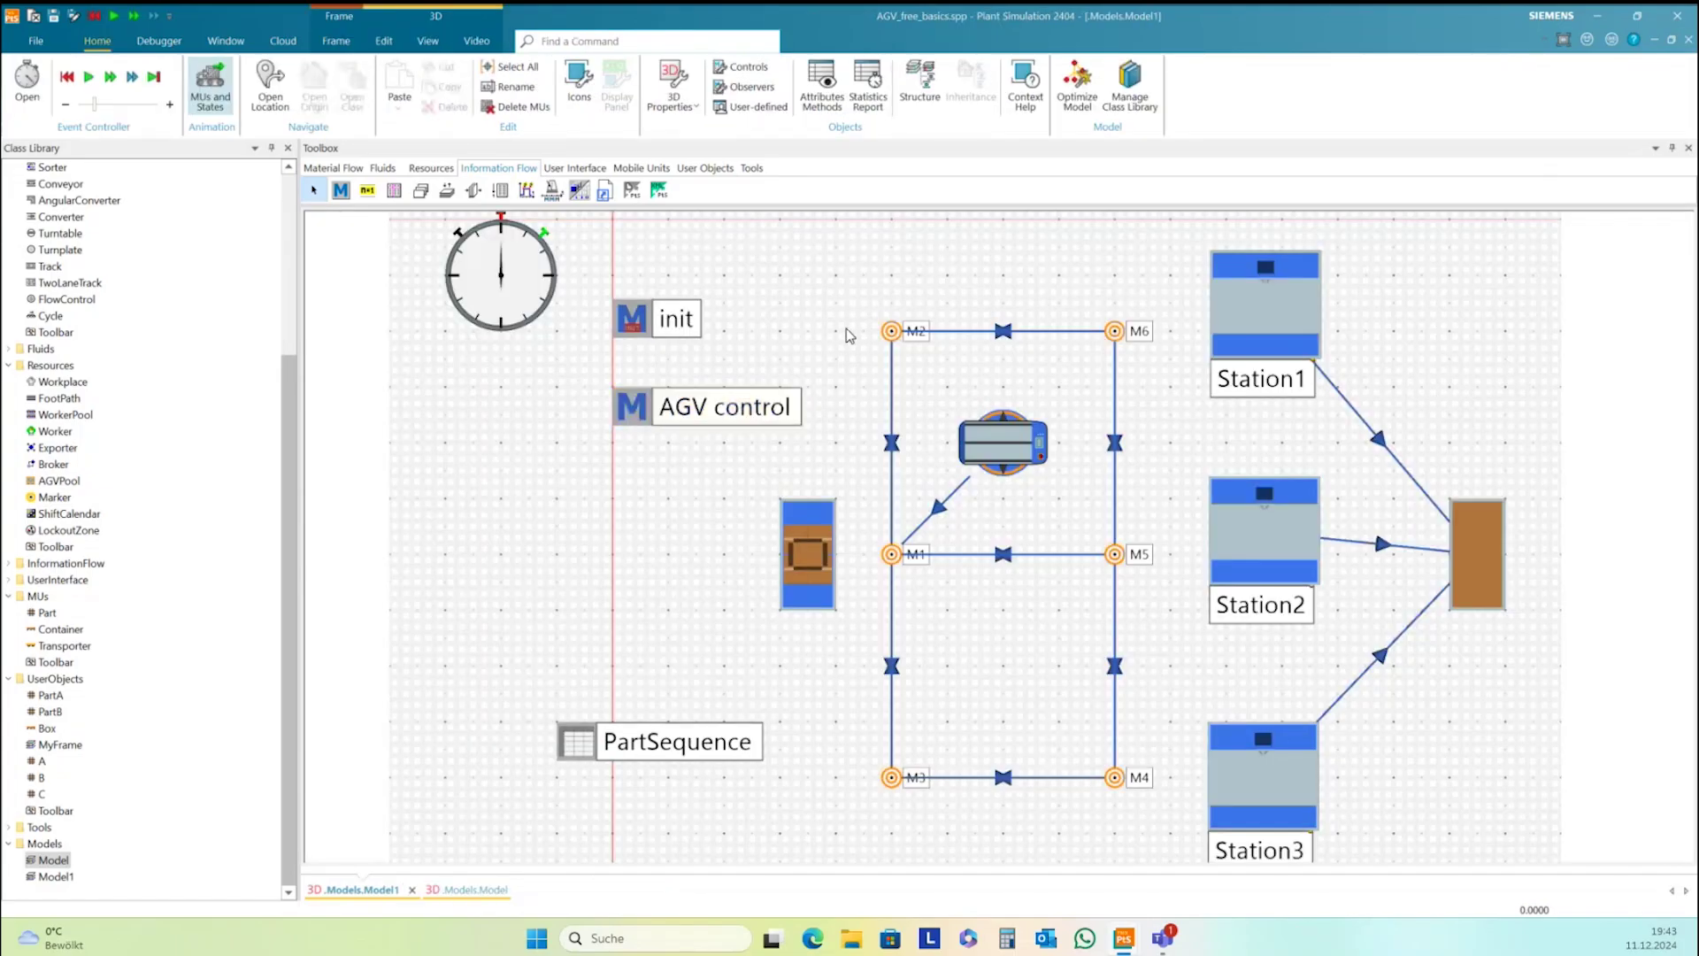
Run the Model1 simulation to test the deliveries, check the init method's code meanwhile, and stop the run
left_click(88, 77)
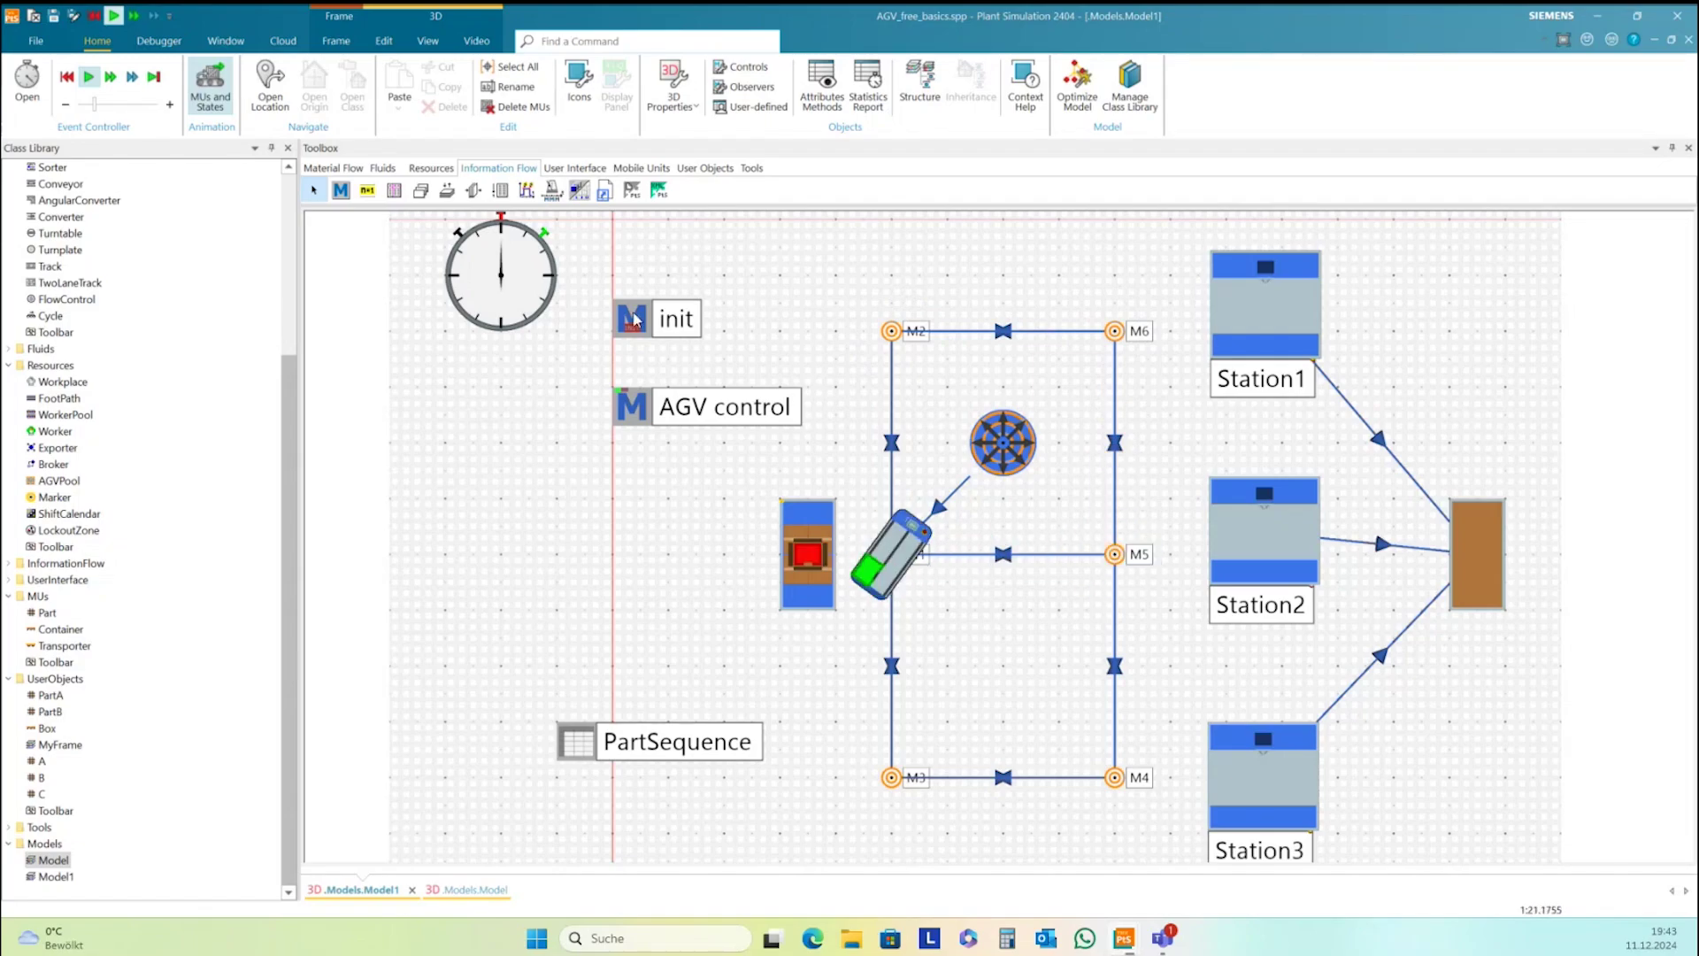
double_click(634, 321)
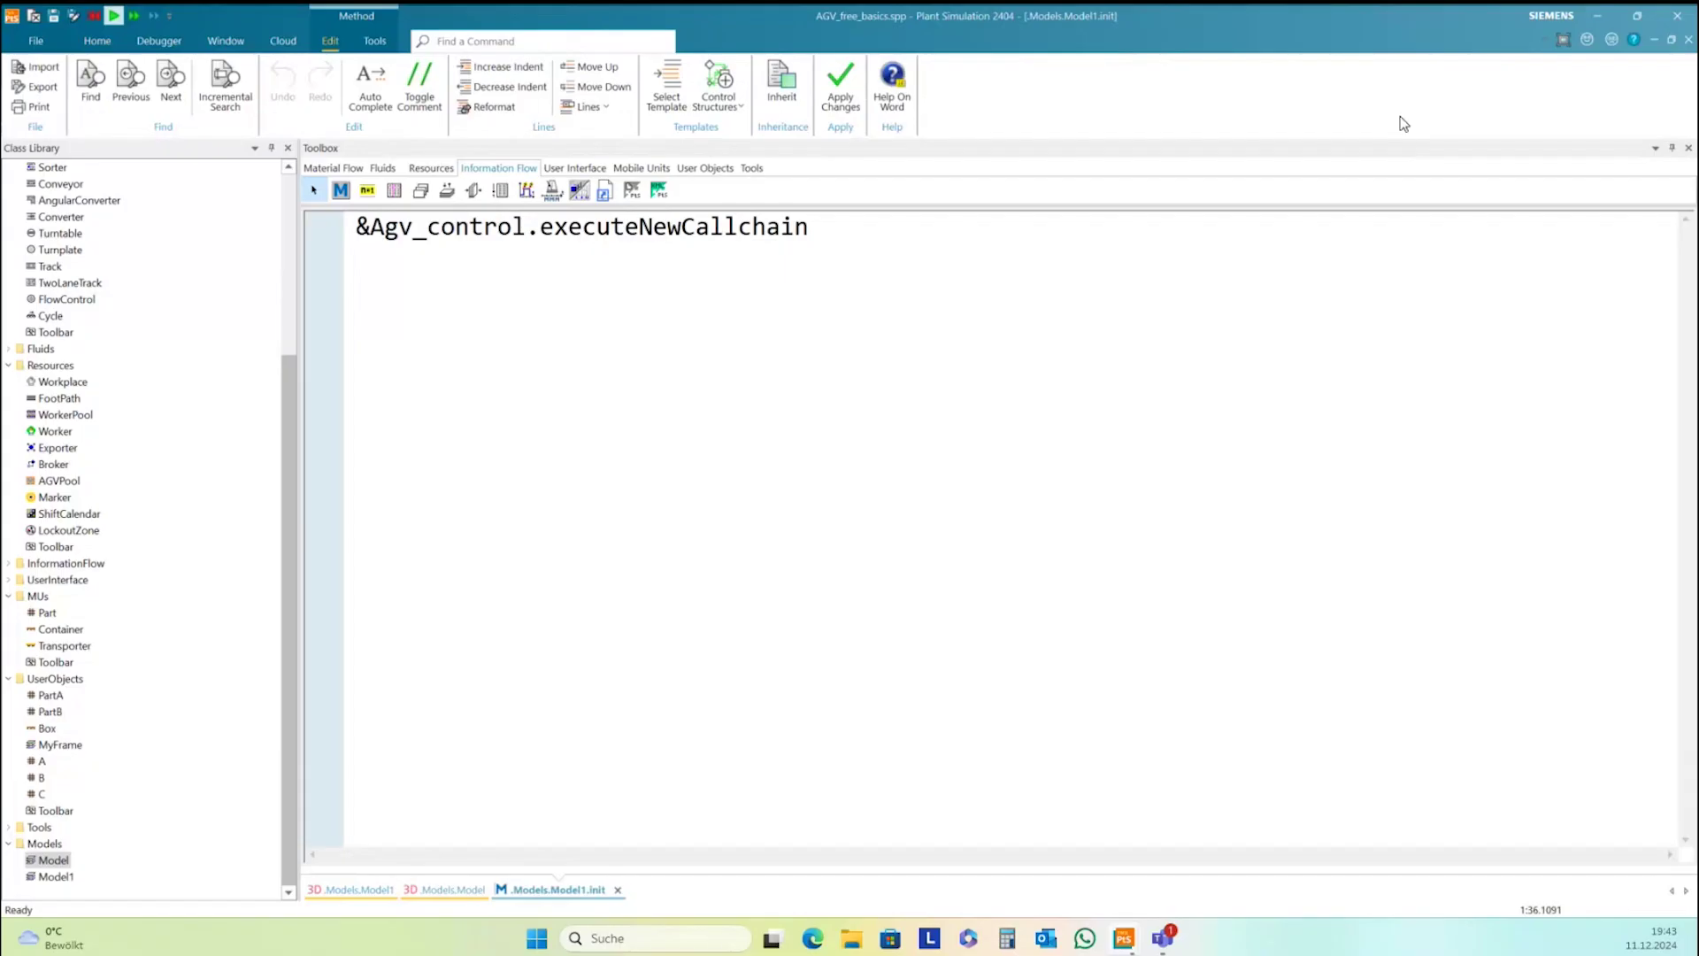
left_click(1688, 40)
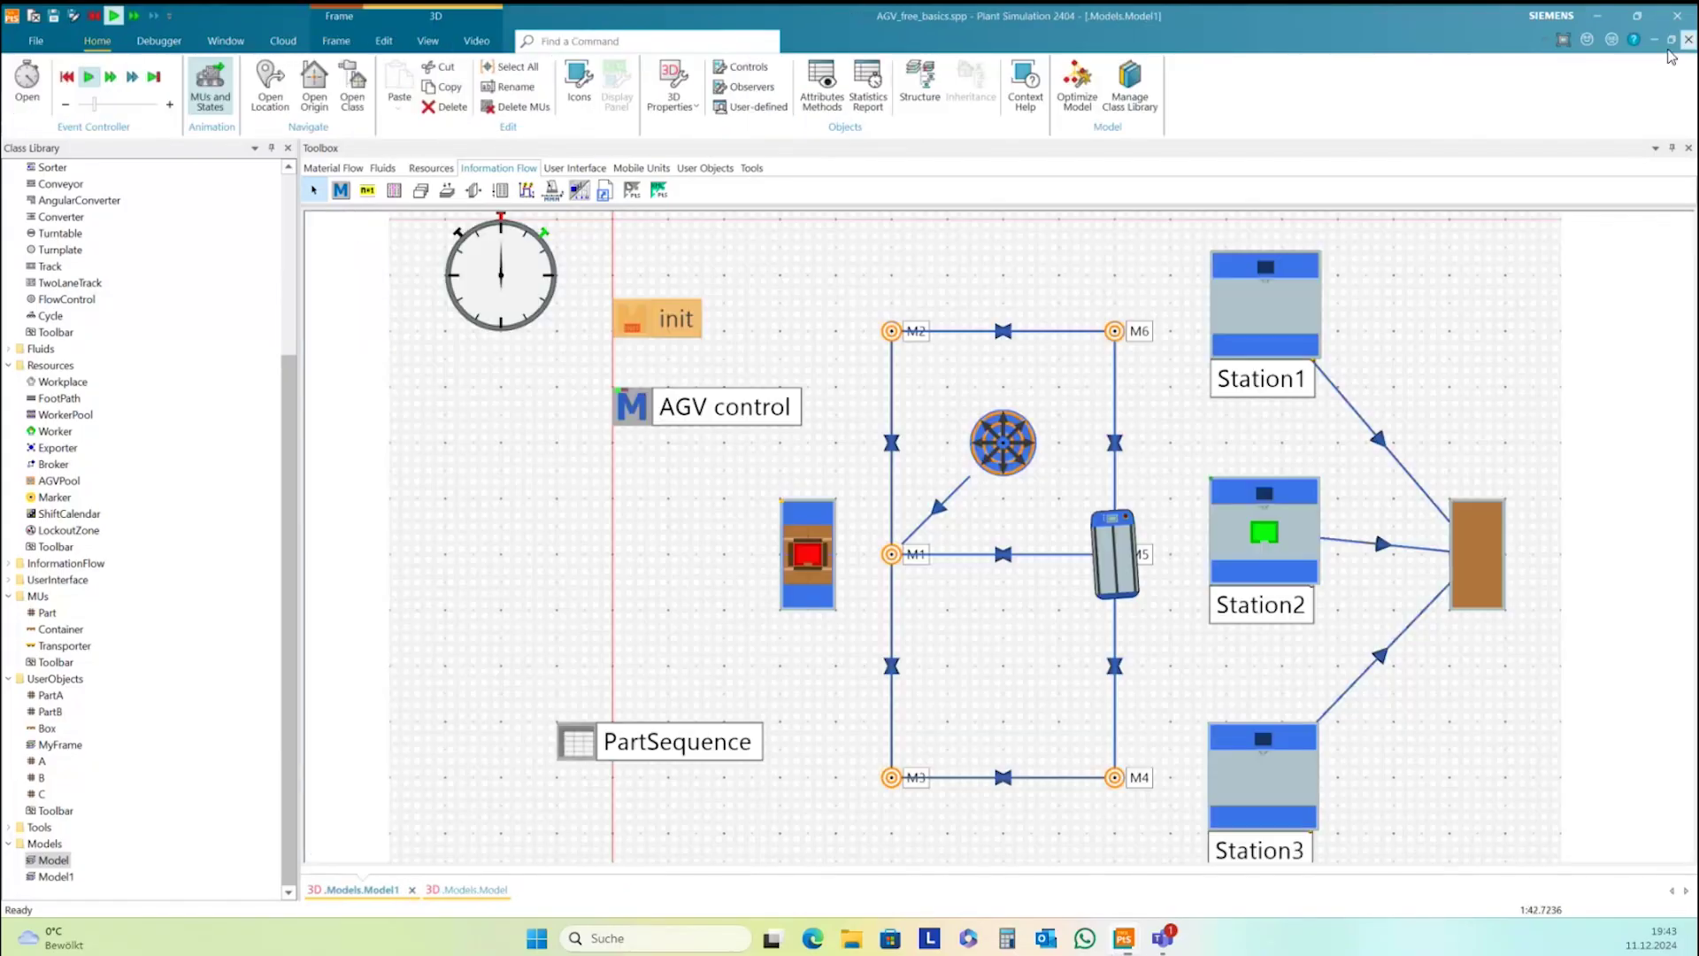
left_click(844, 434)
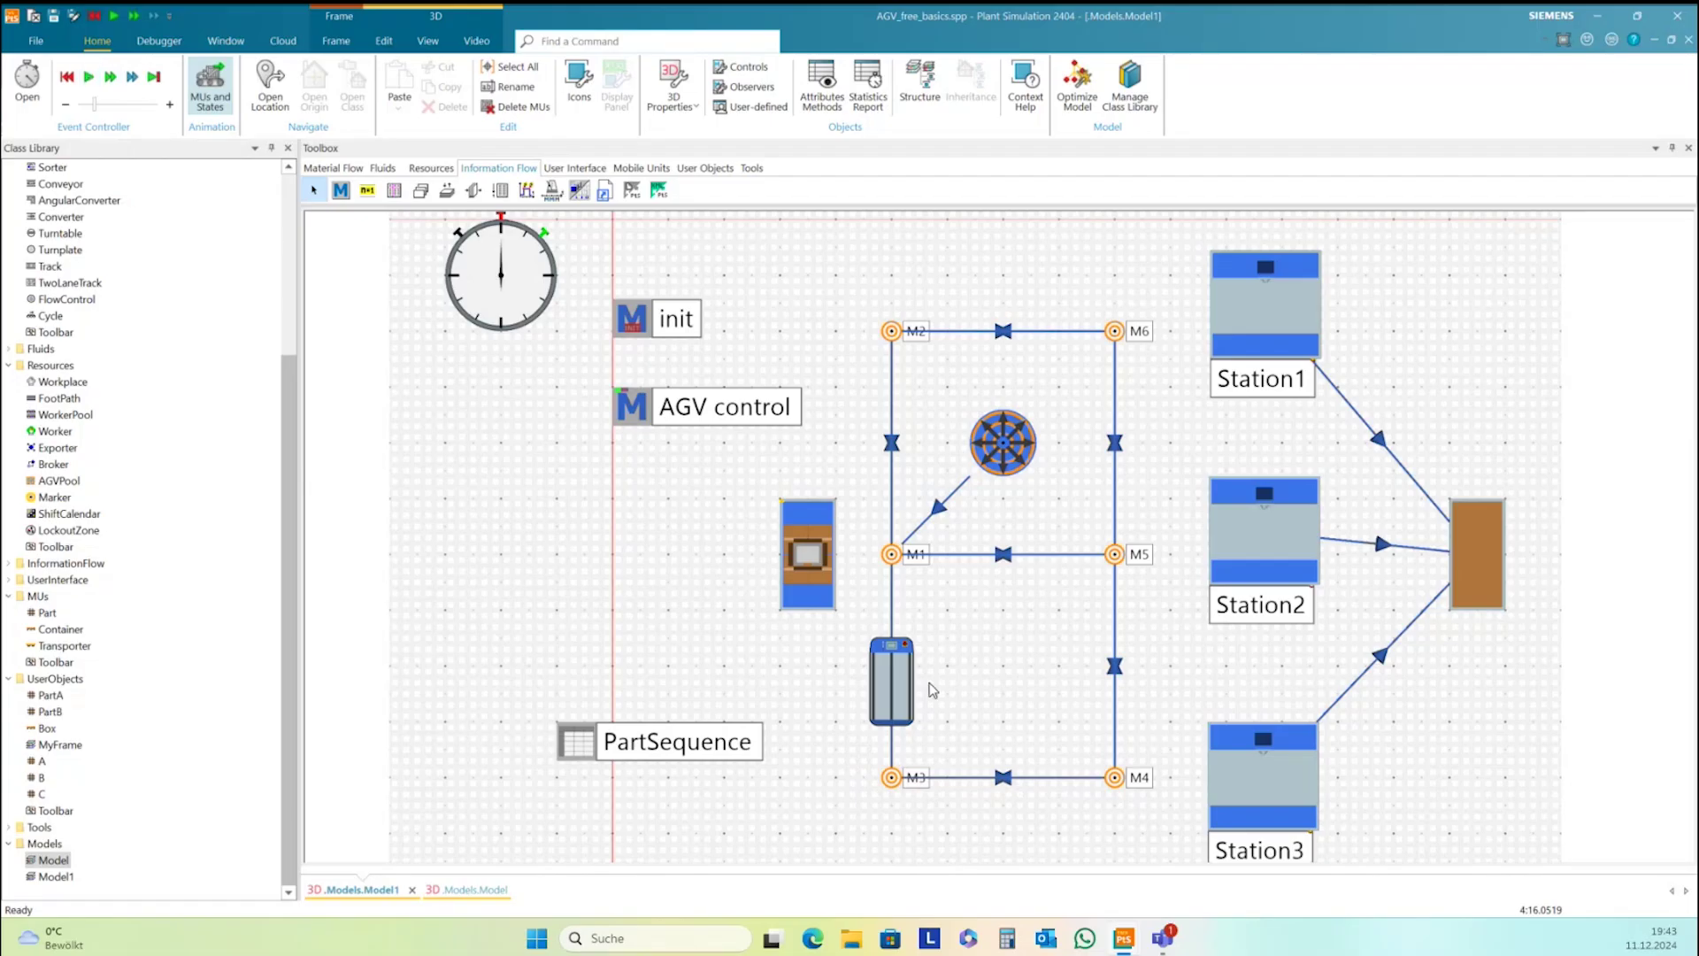
Examine the control settings of the transporter between M1 and M3, including its distance control, and close its dialog
mouse_move(897, 691)
scroll(1148, 660, "down", 1)
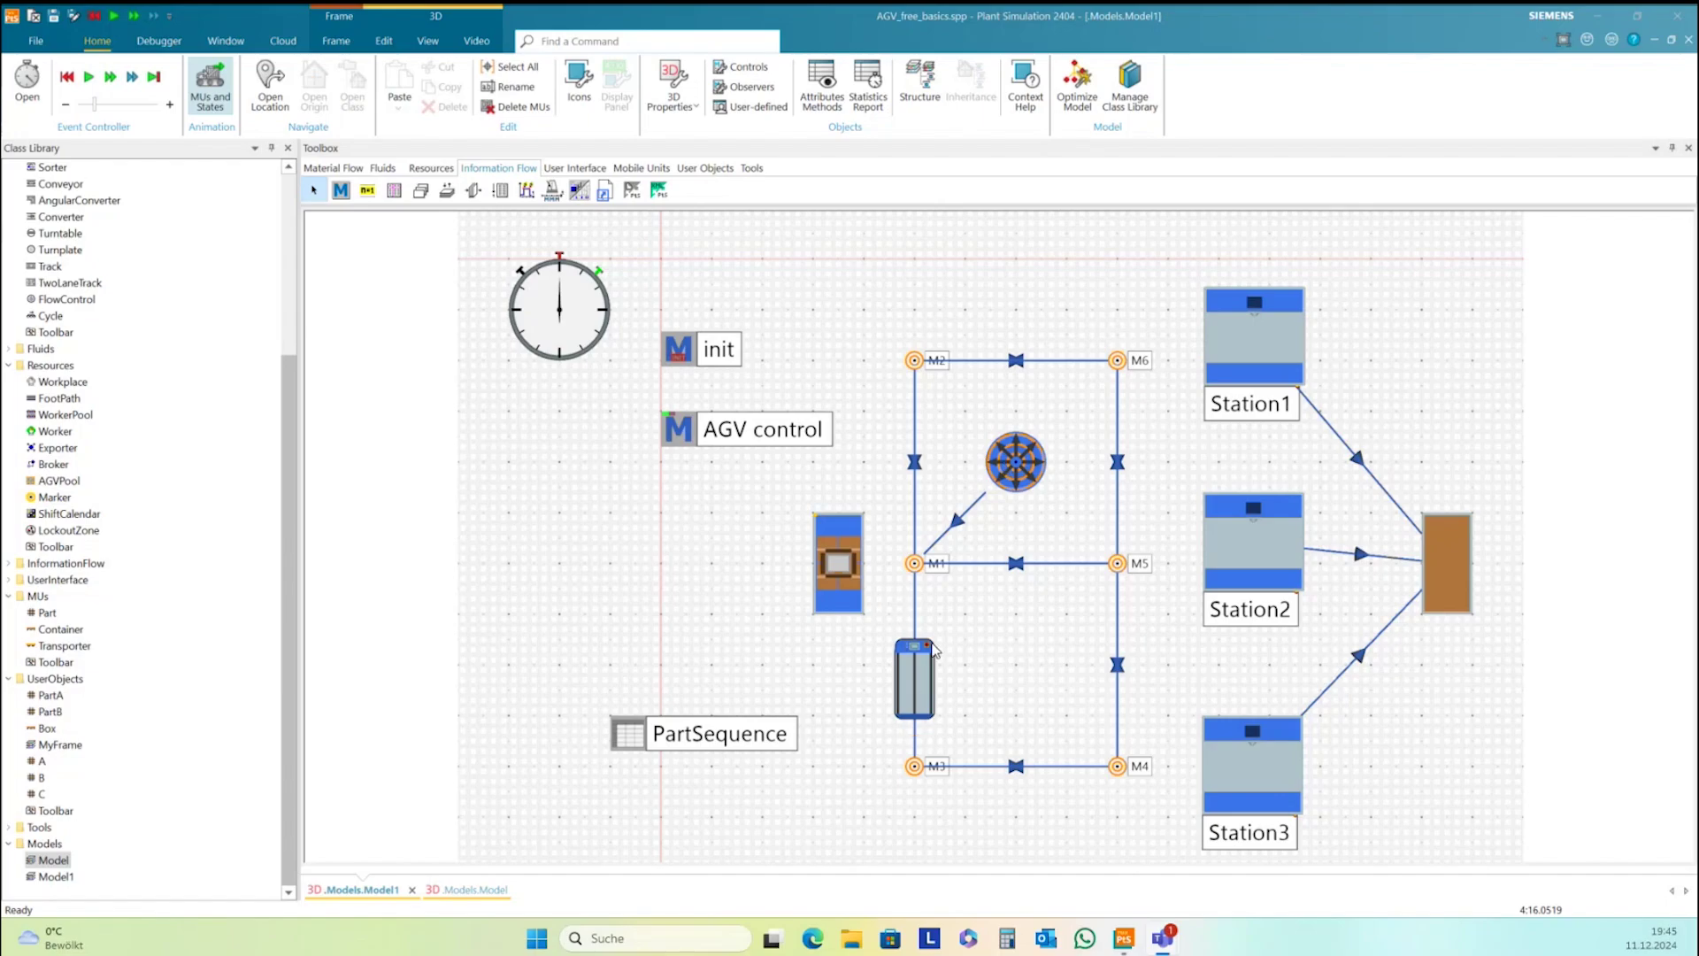
double_click(914, 678)
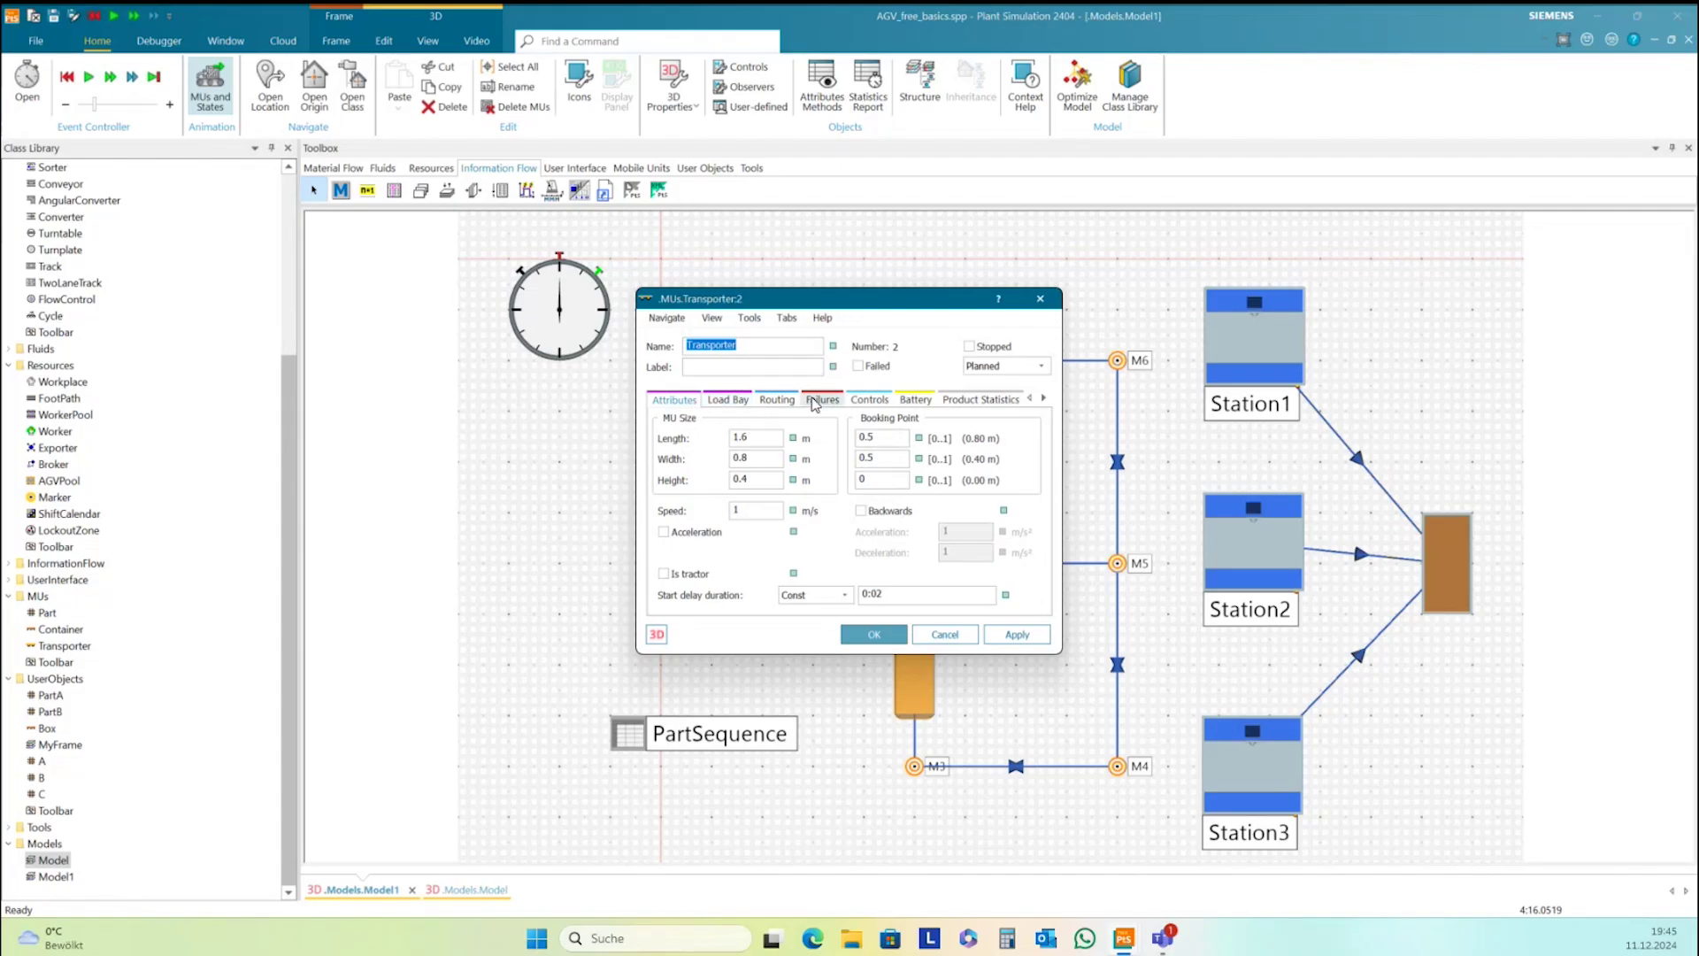
left_click(869, 400)
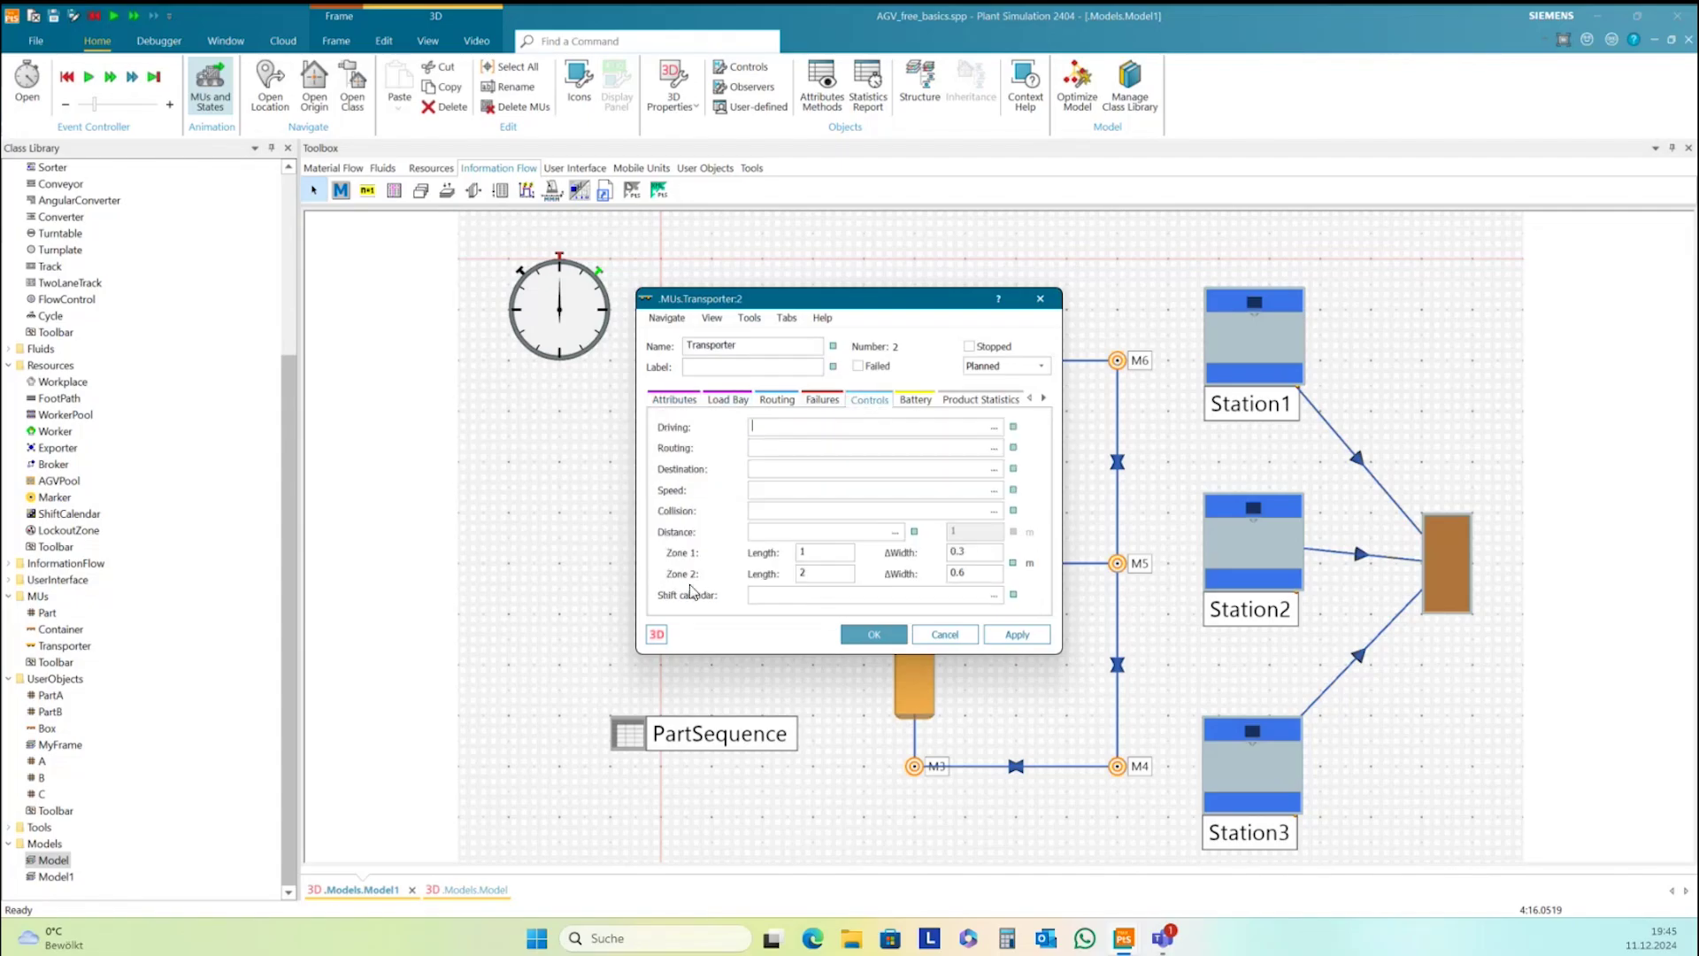
left_click_drag(896, 304, 949, 293)
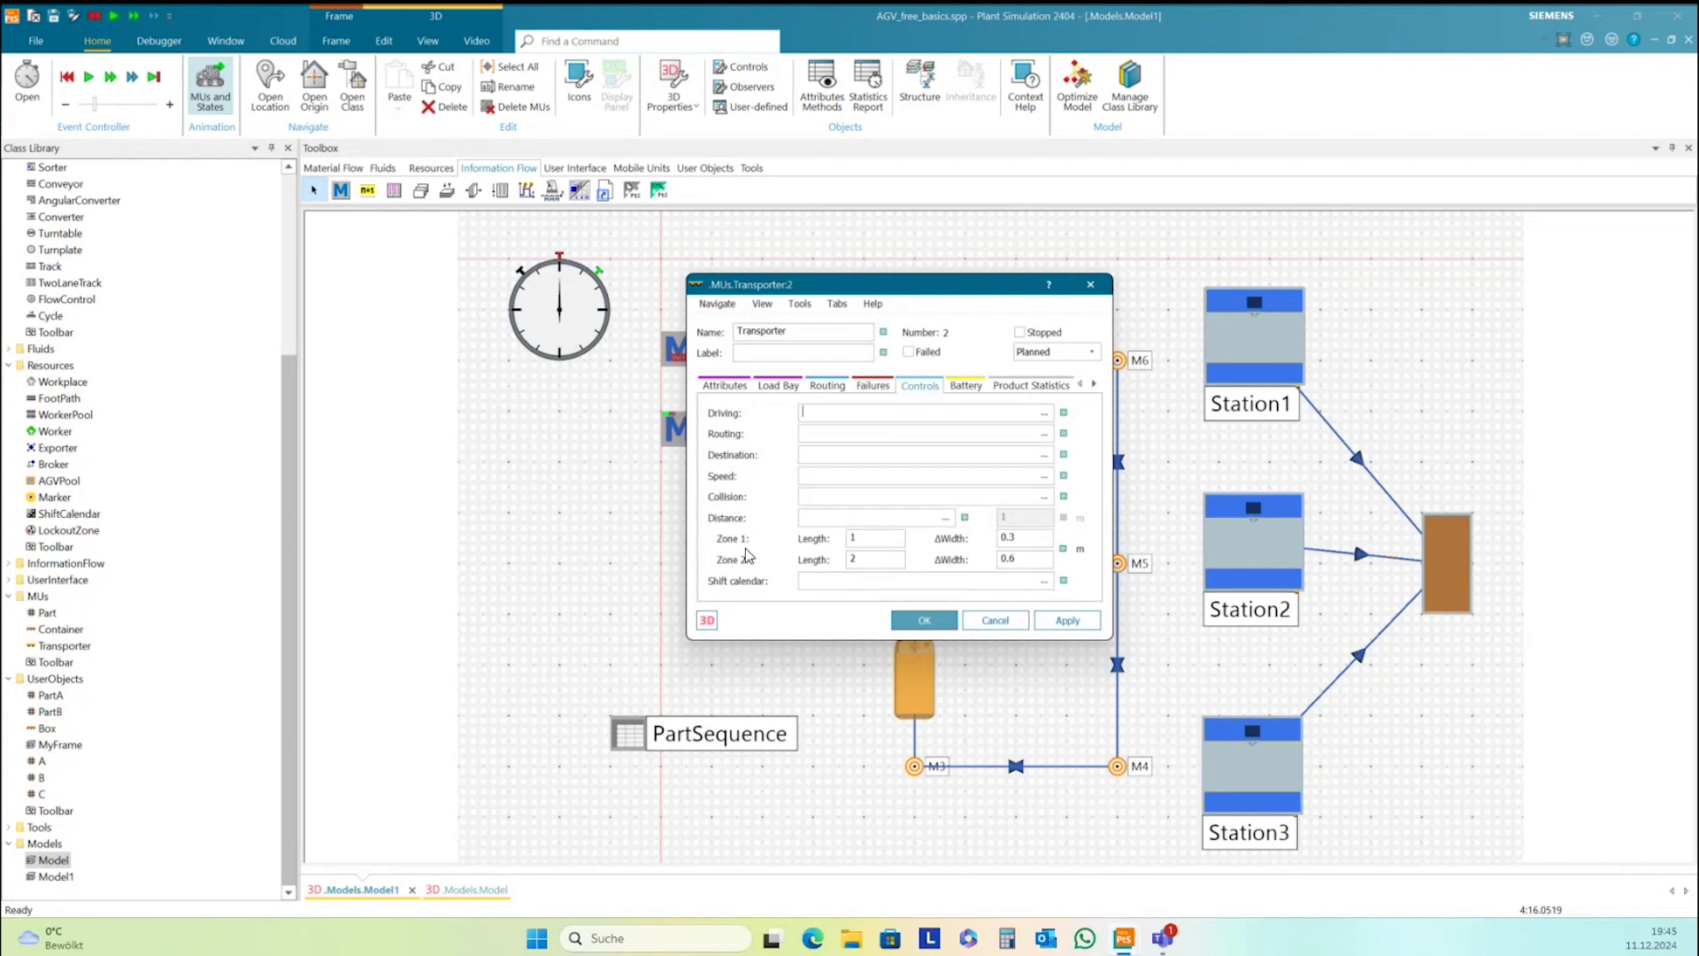
left_click(818, 520)
left_click(917, 622)
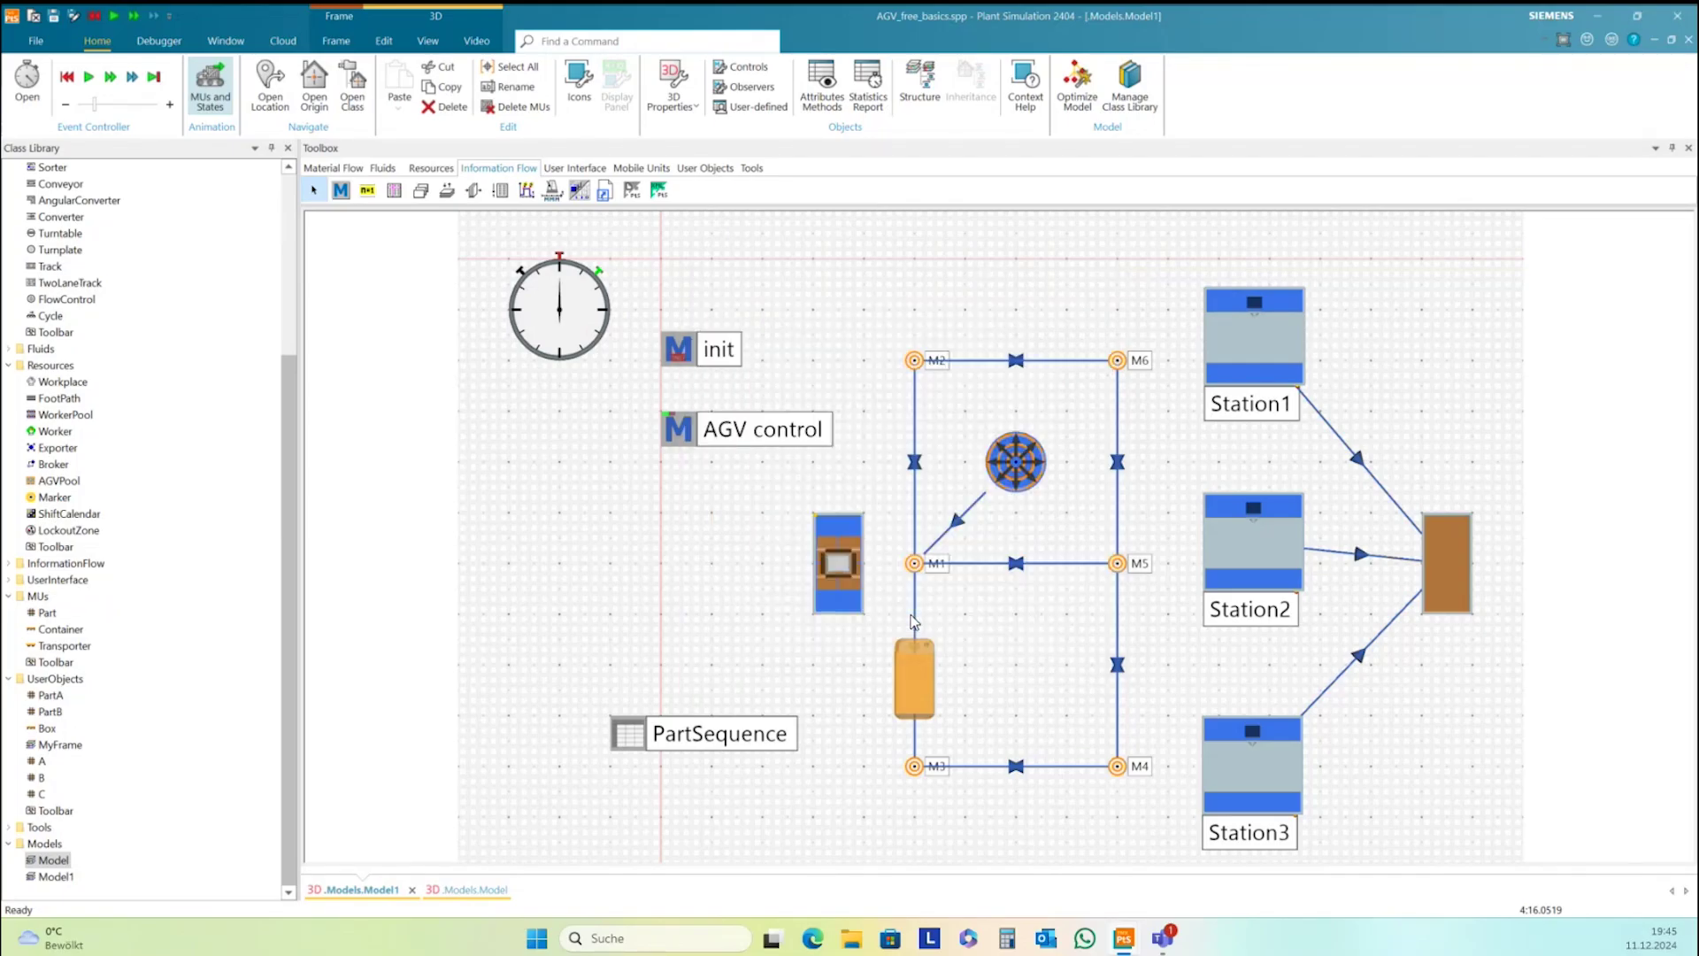
left_click(970, 653)
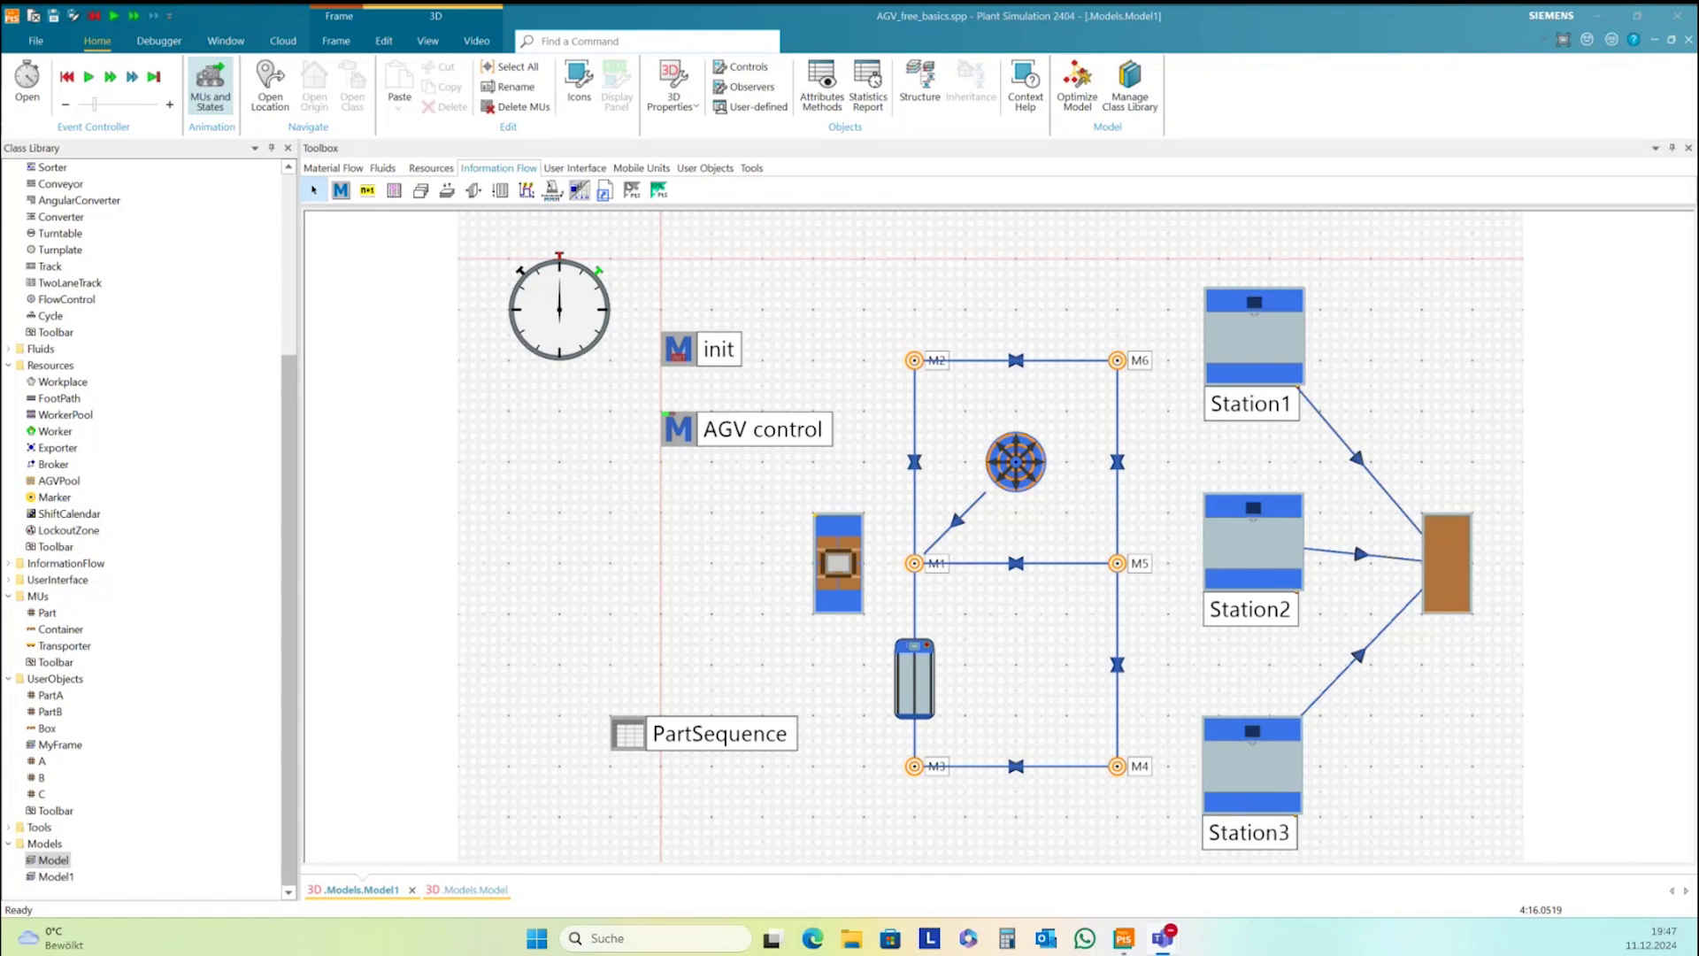
Examine the arrival control setting of marker M6, keeping its dialog clear of the marker network
double_click(1120, 365)
left_click_drag(920, 315, 975, 276)
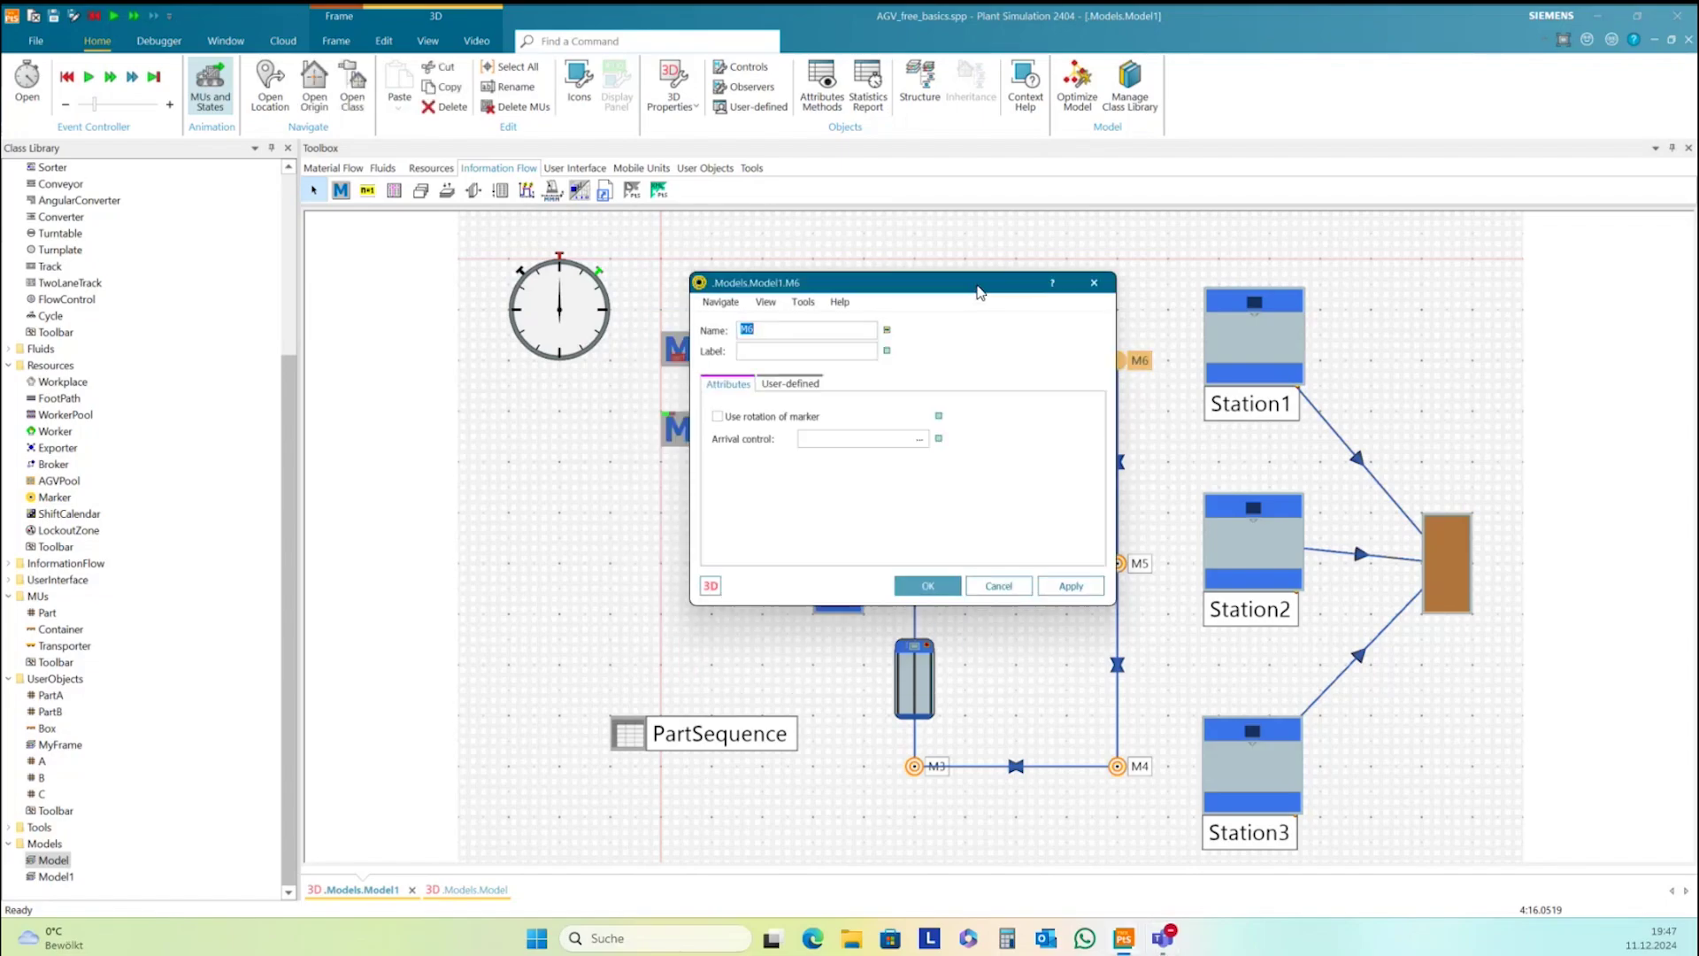
left_click(847, 437)
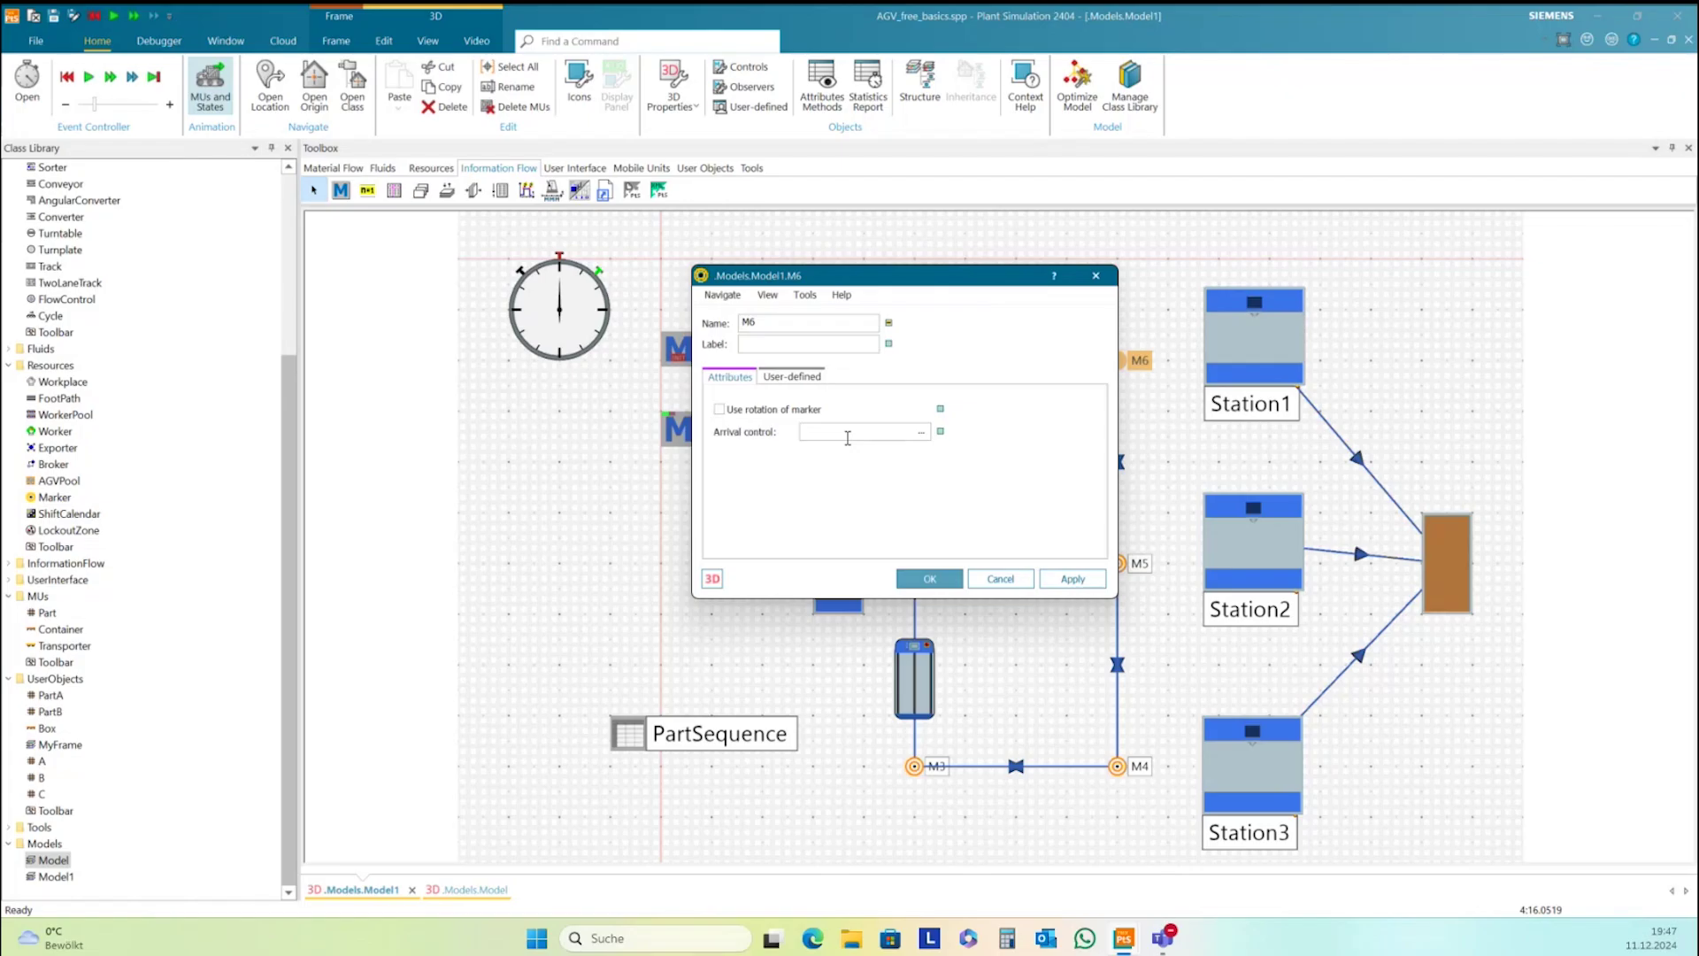
left_click_drag(943, 284, 869, 256)
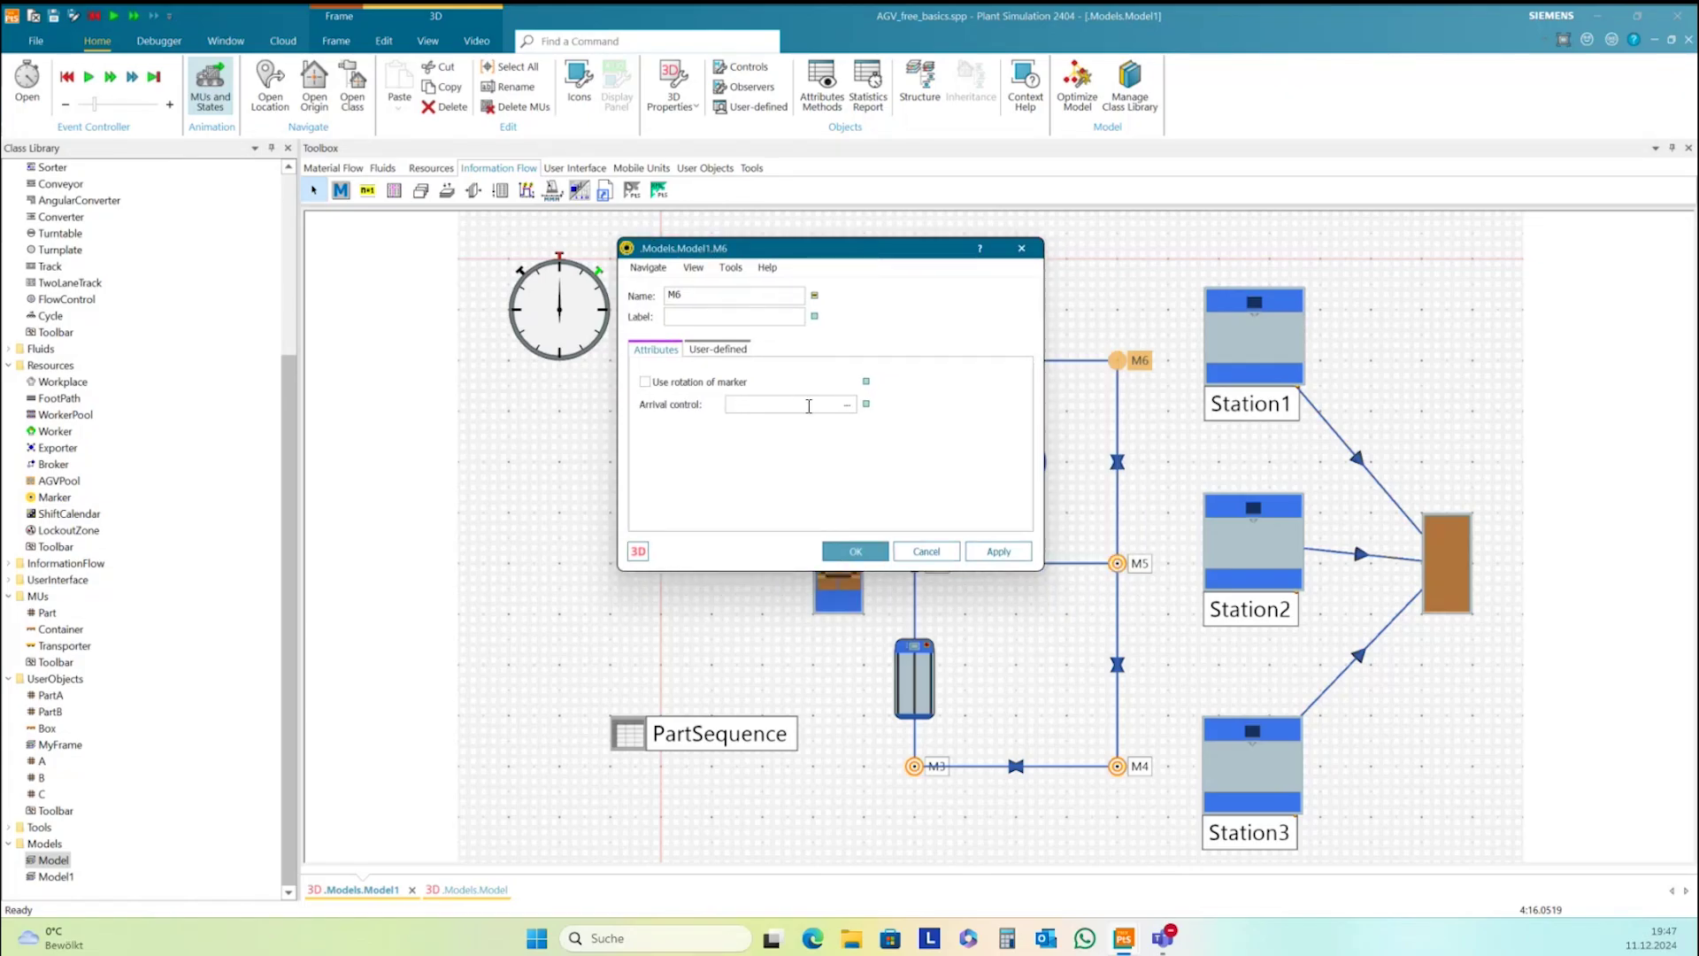
left_click_drag(790, 248, 643, 268)
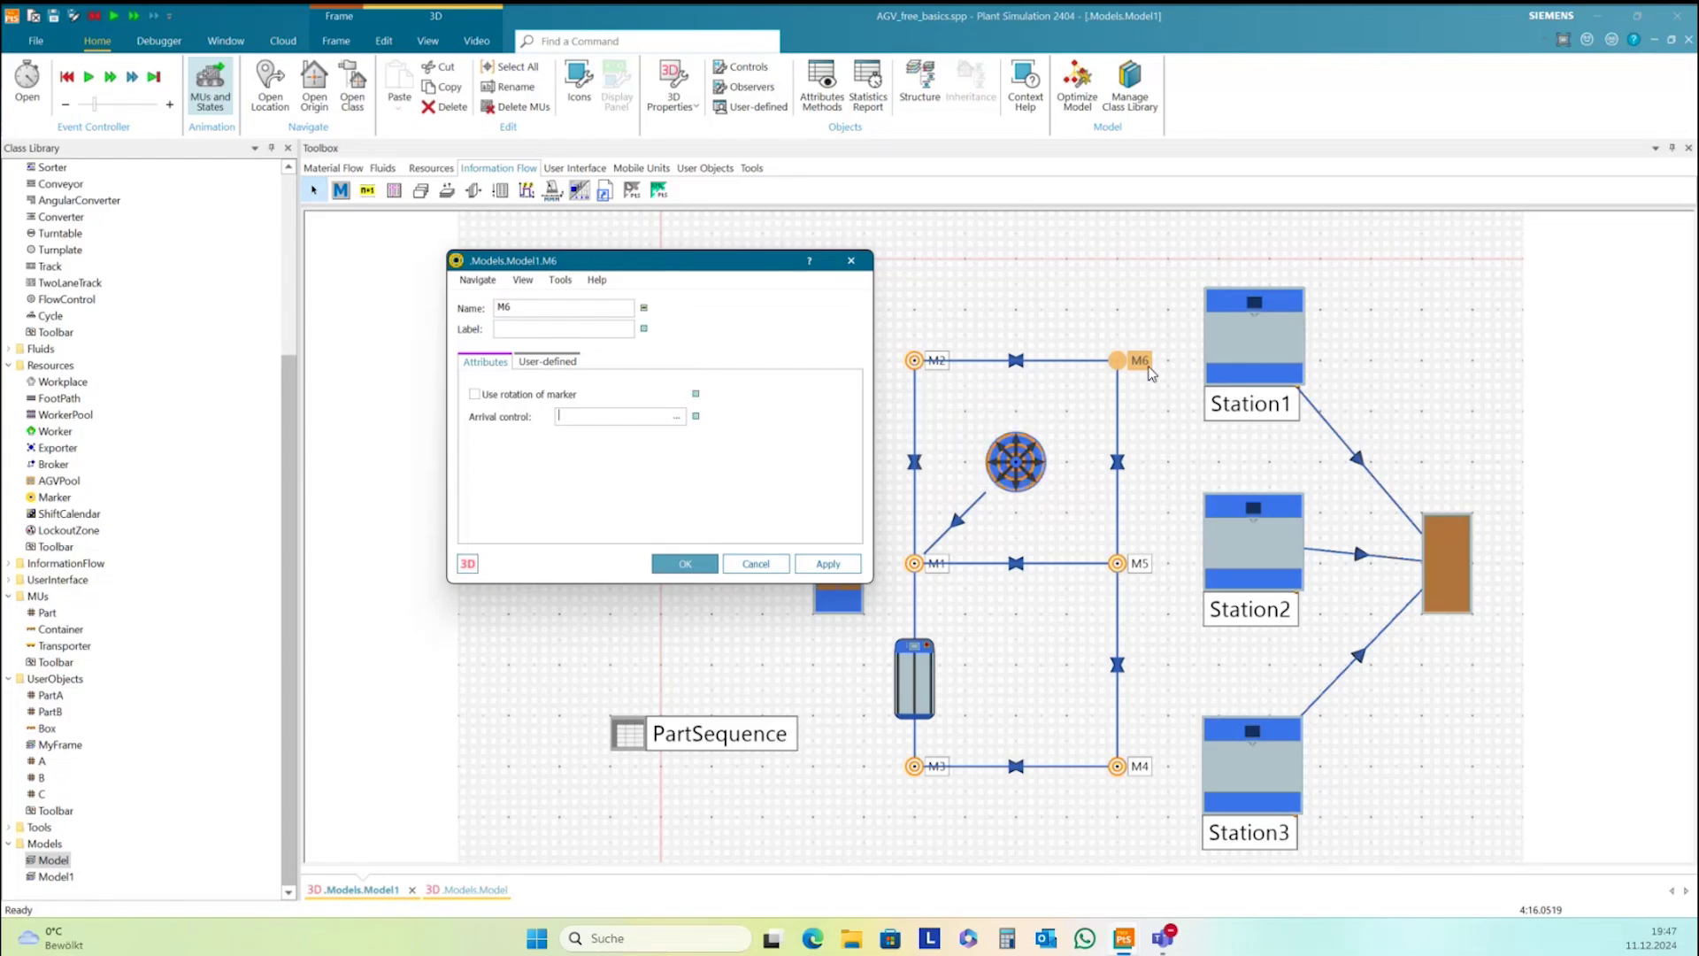
mouse_move(1120, 367)
left_click_drag(733, 275, 749, 286)
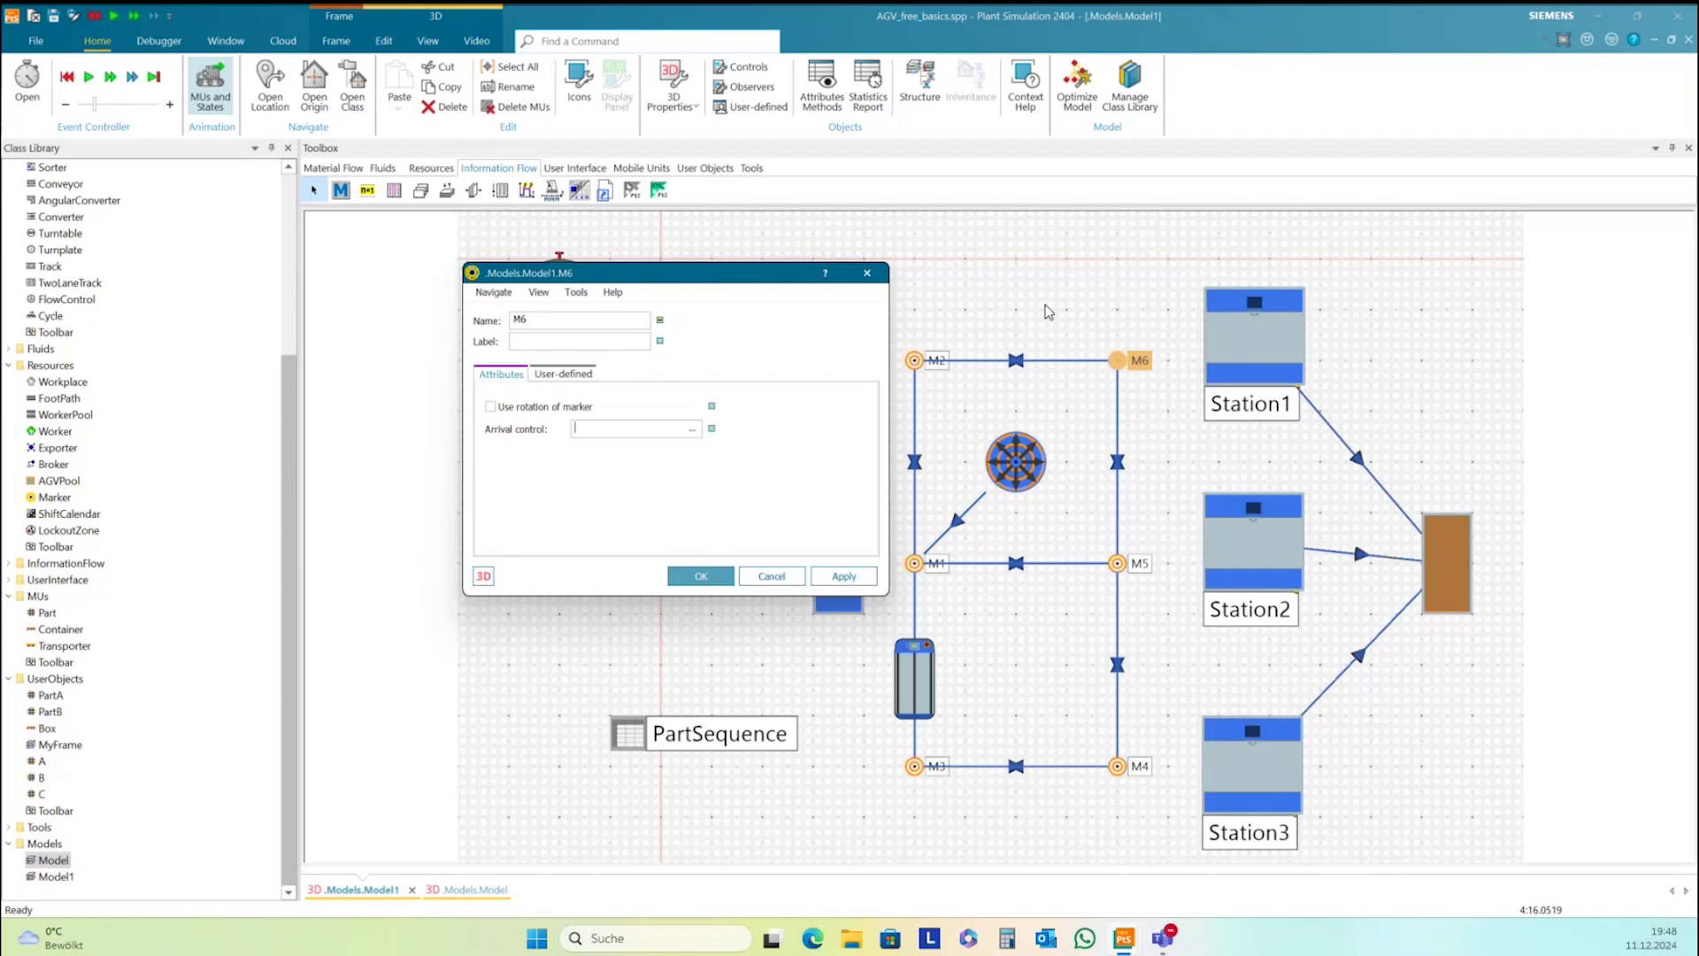
left_click(1079, 315)
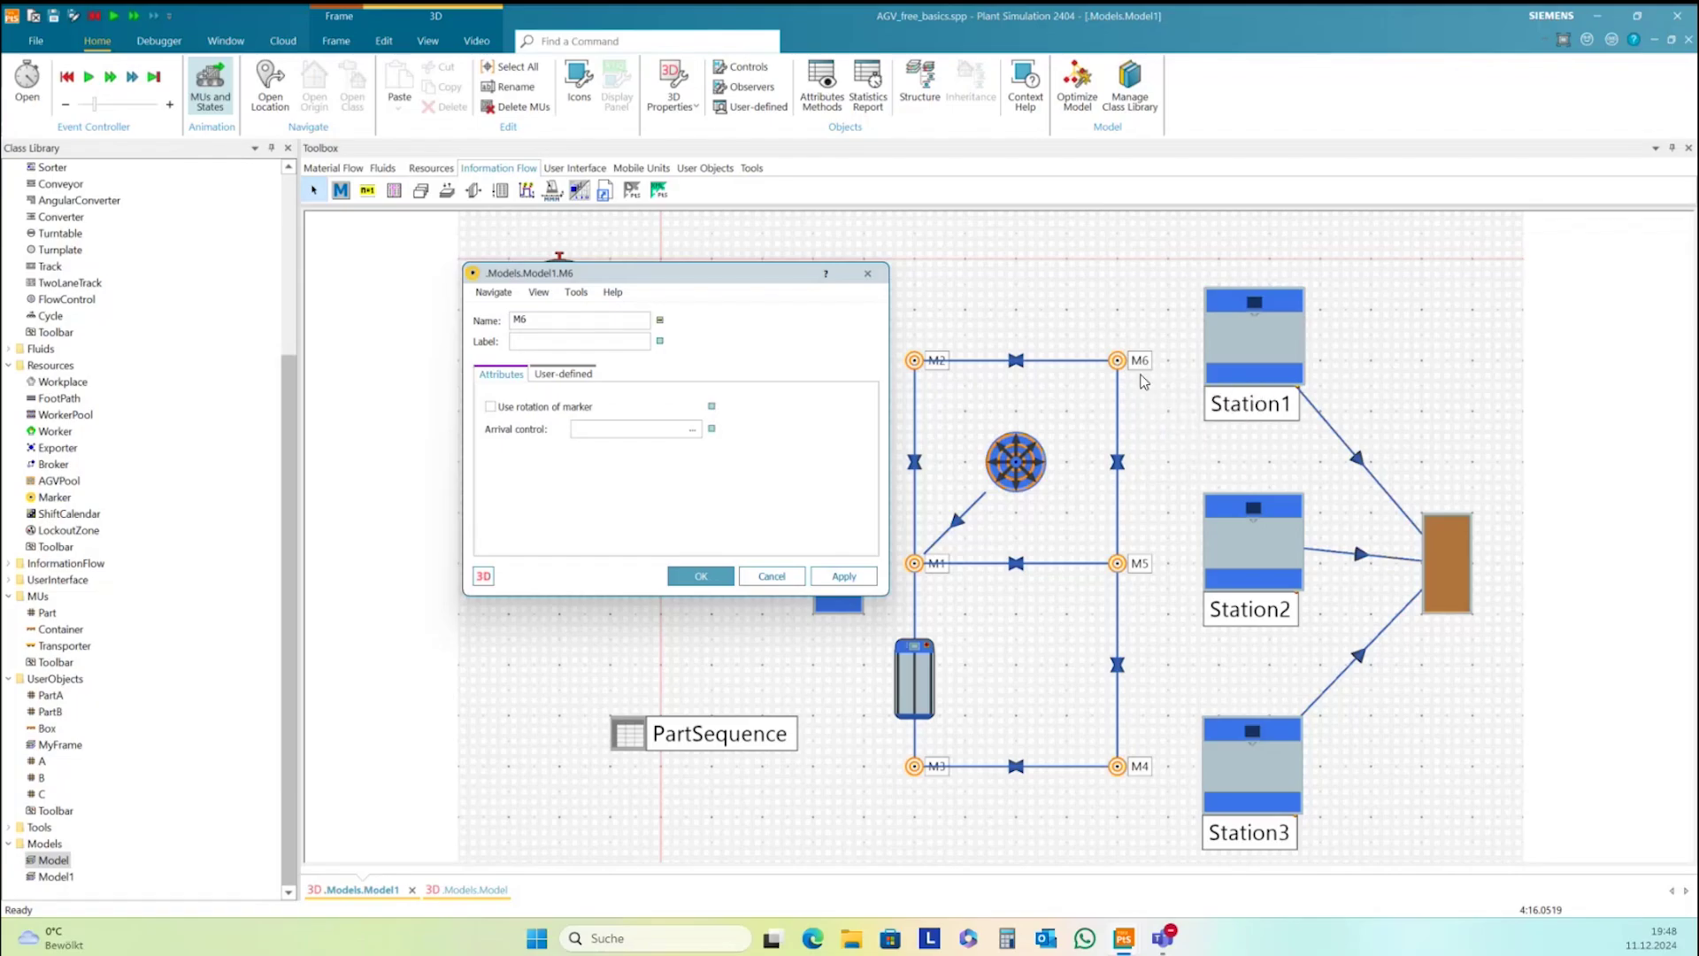
mouse_move(1120, 370)
Examine the collision and distance zone settings in the controls of the transporter between M1 and M3
double_click(914, 686)
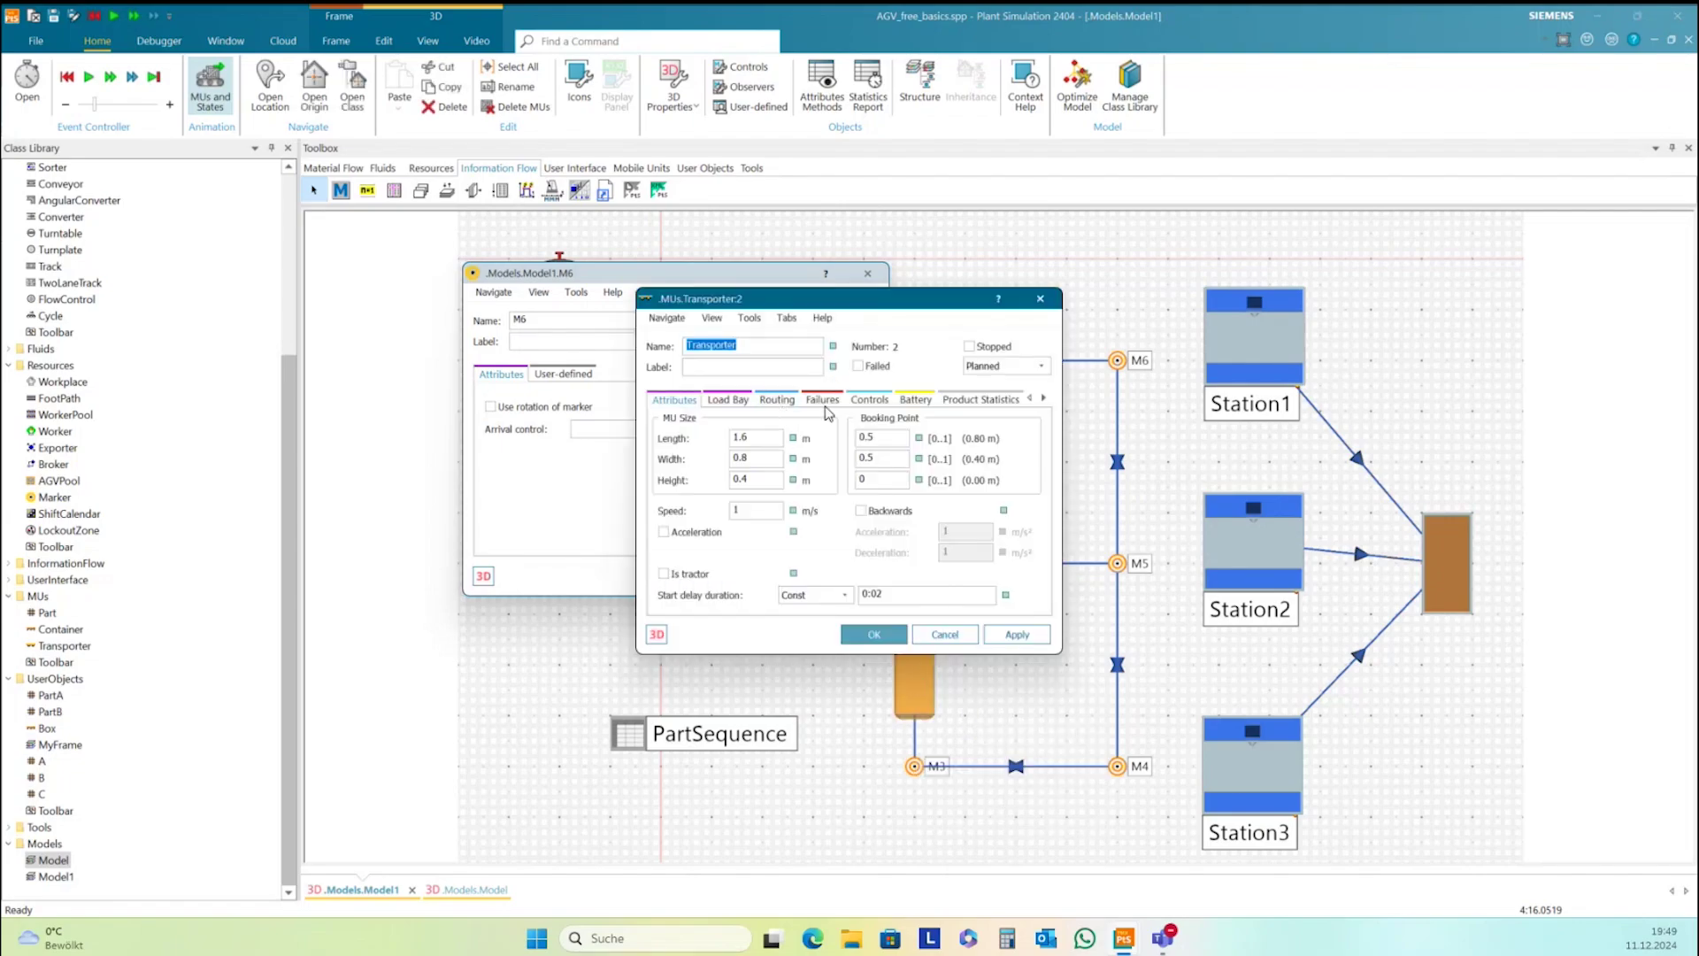
left_click(880, 406)
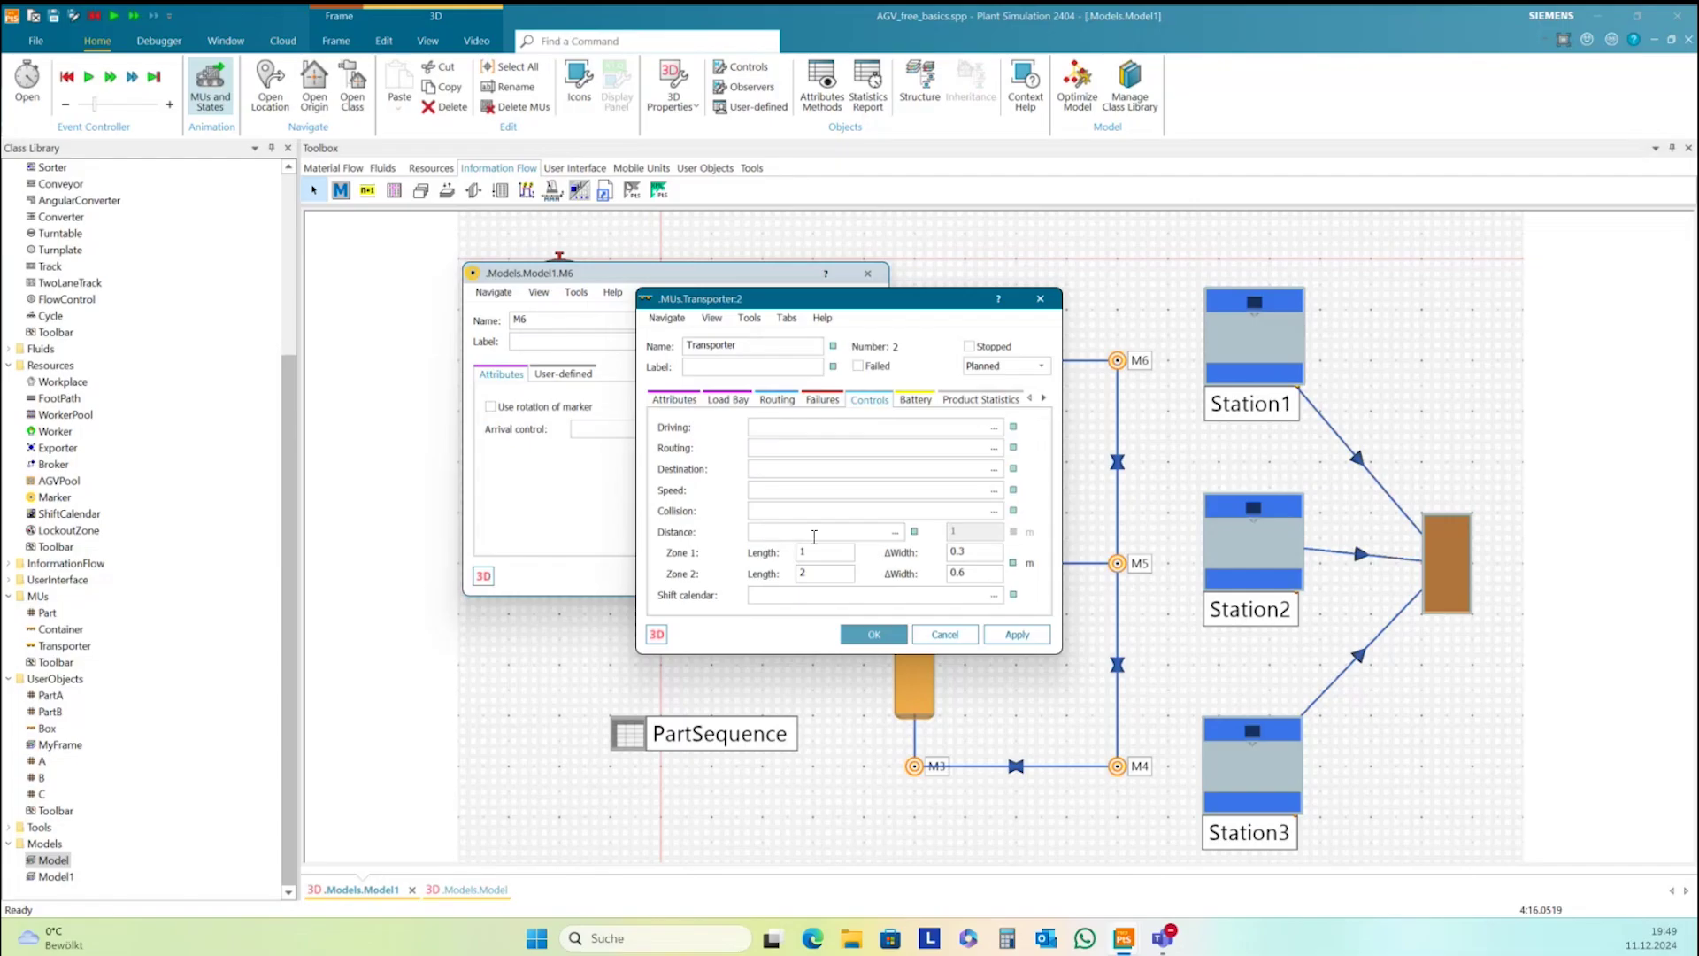
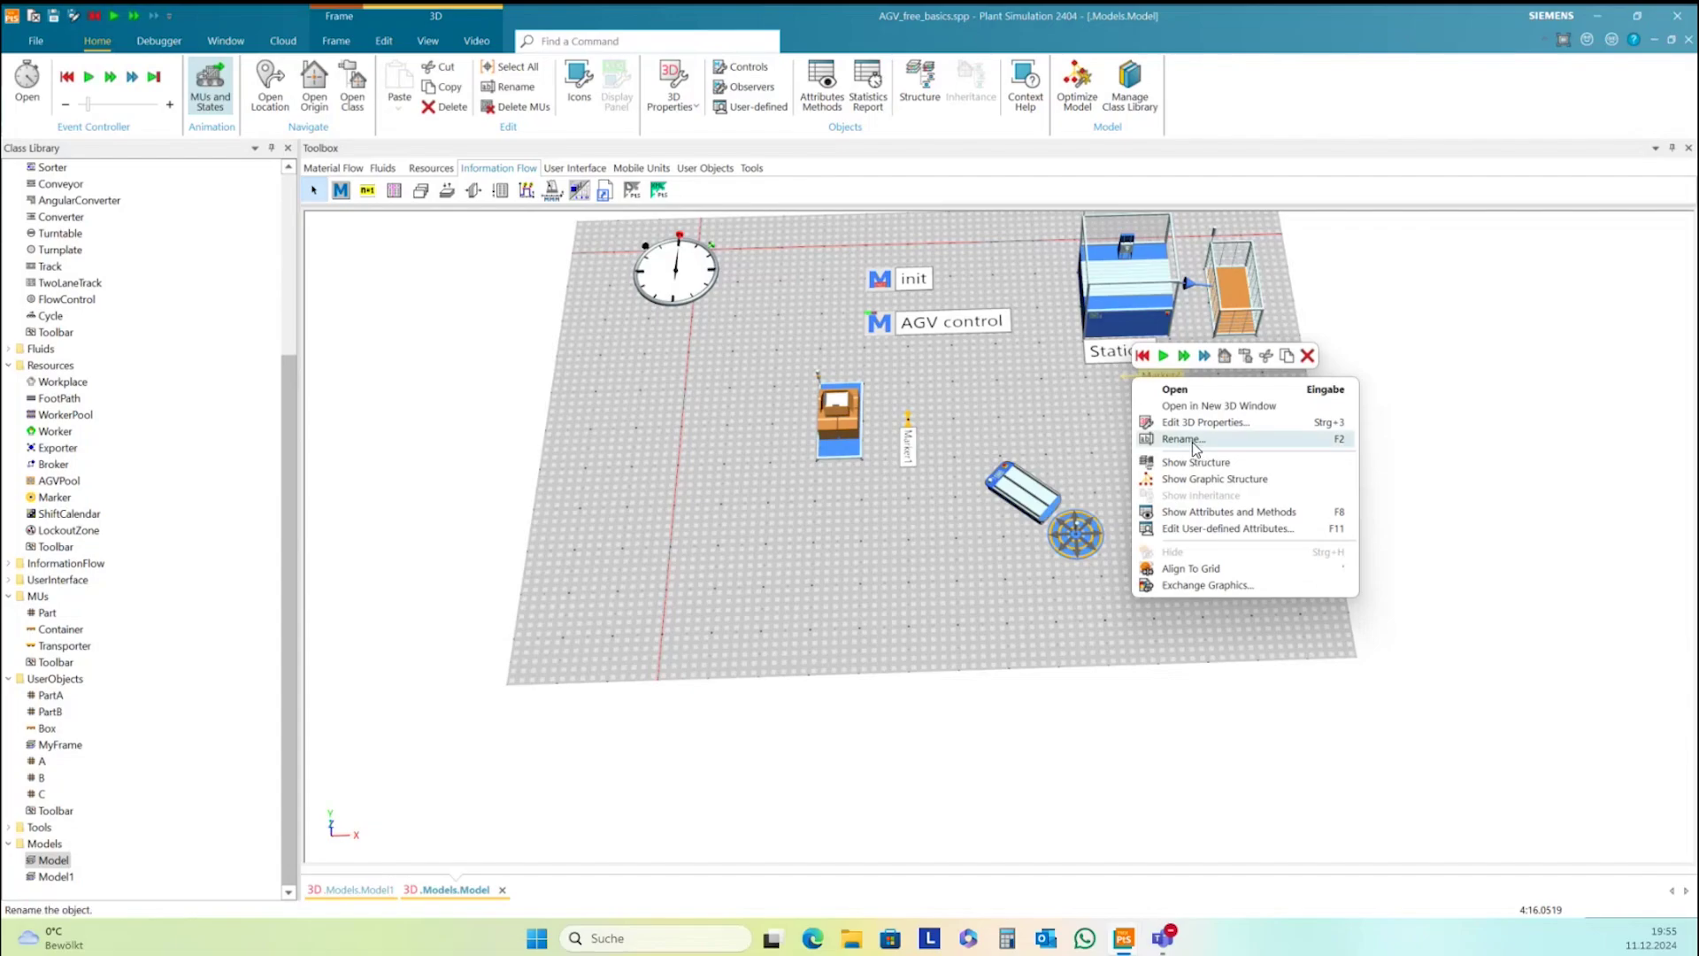
Set the Z position of Marker2 to 3 m in its 3D properties and accept the change
left_click(1202, 424)
double_click(1224, 490)
type("3")
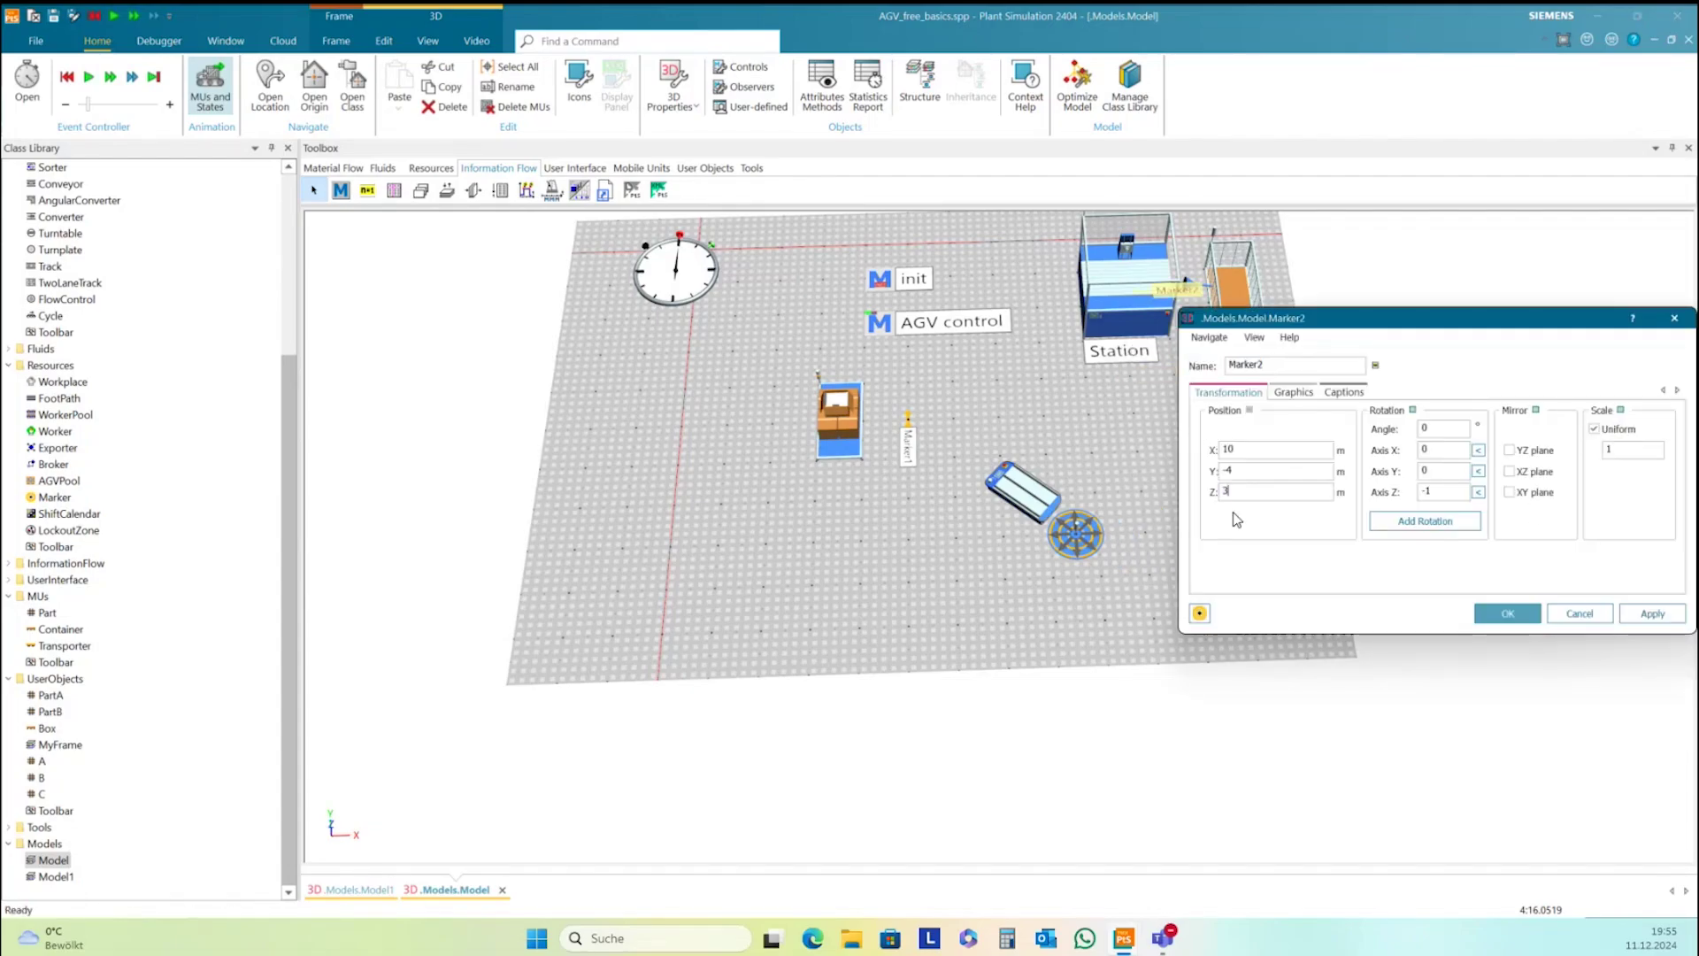
left_click(1506, 613)
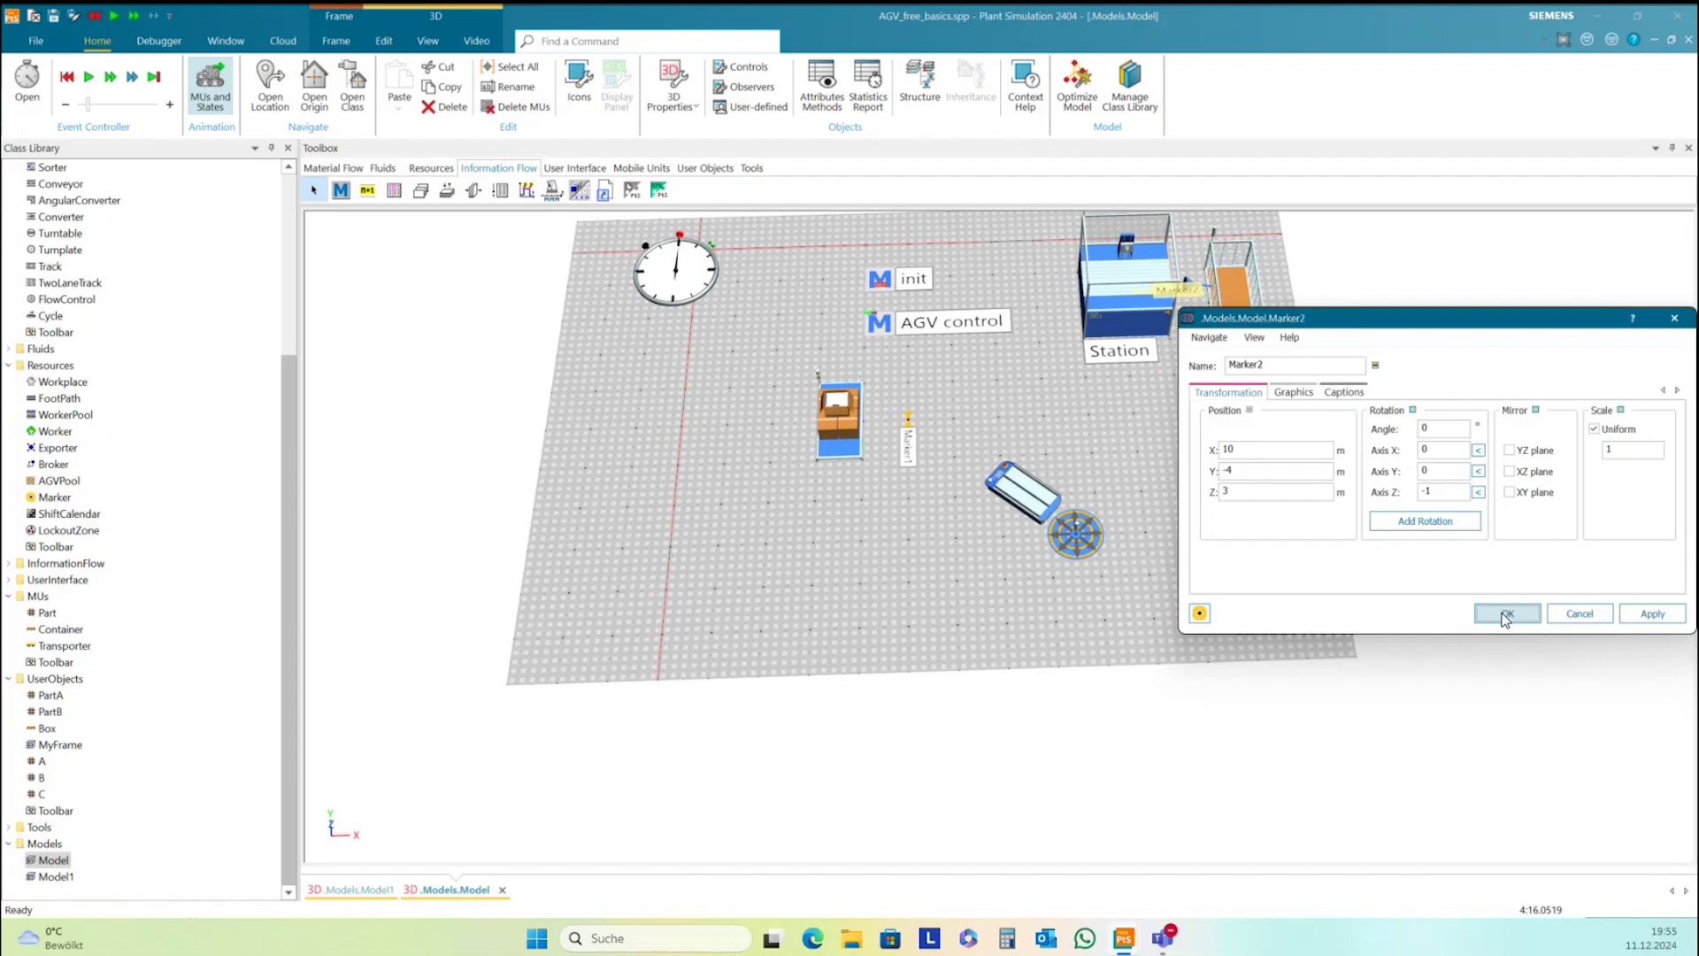
Try to run the Model simulation from a reset state and examine the AGV_control code in the enlarged debugger
left_click(67, 77)
left_click(89, 77)
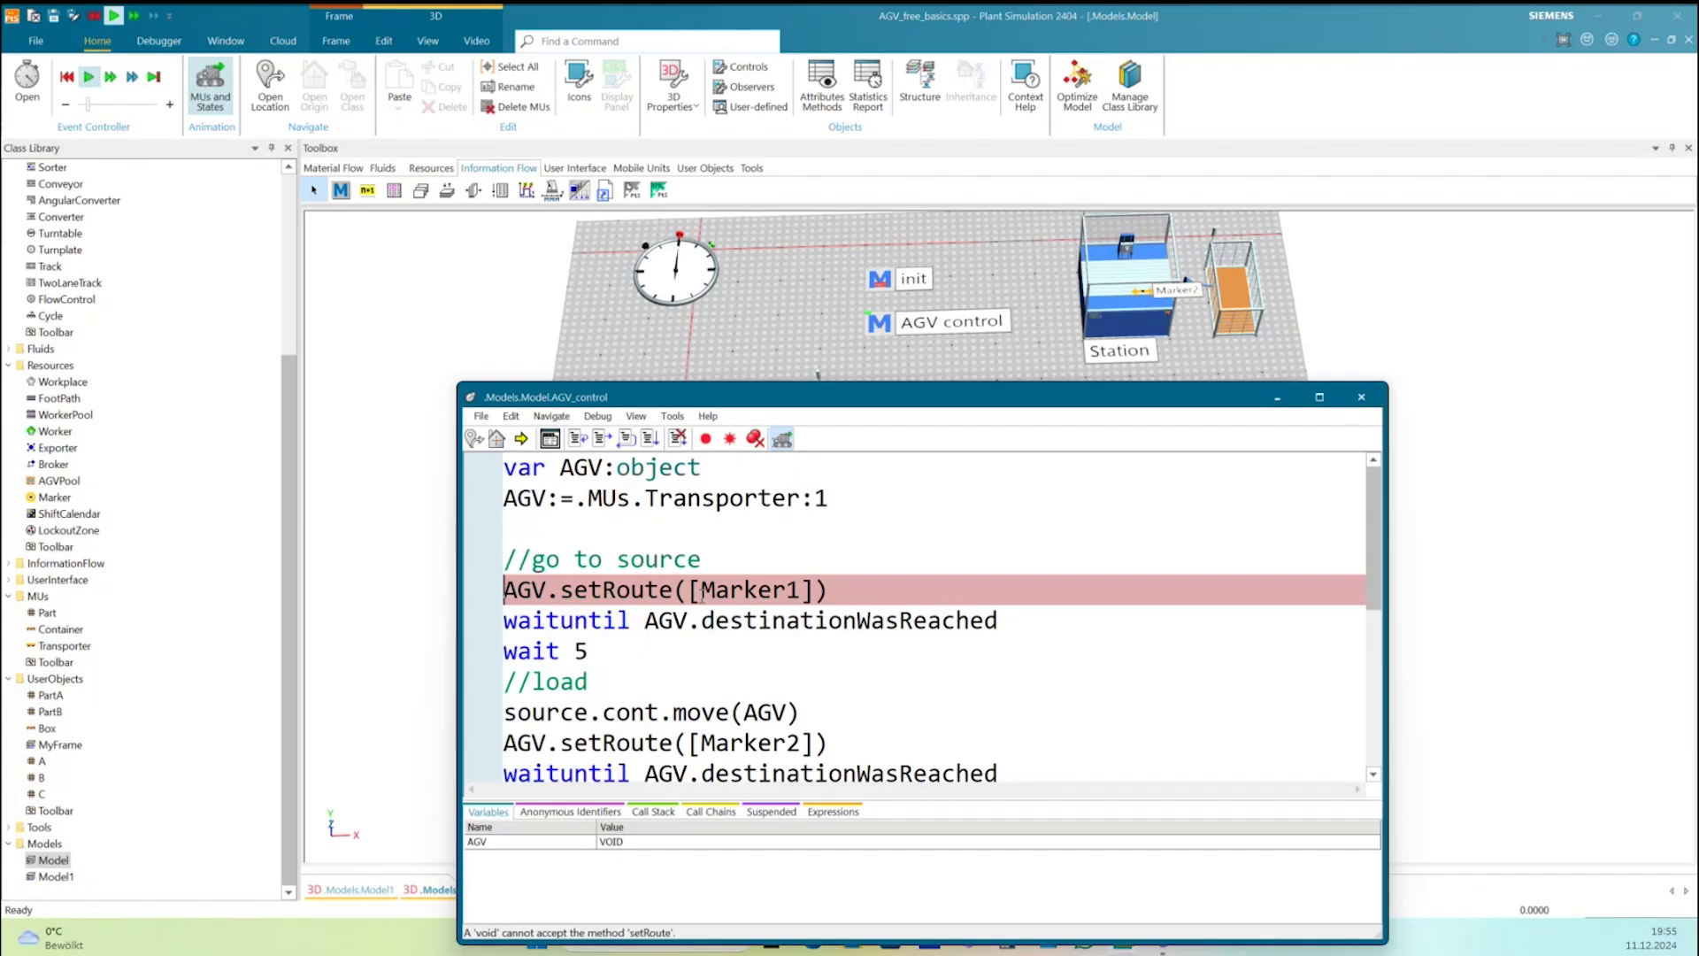
left_click_drag(819, 405, 842, 352)
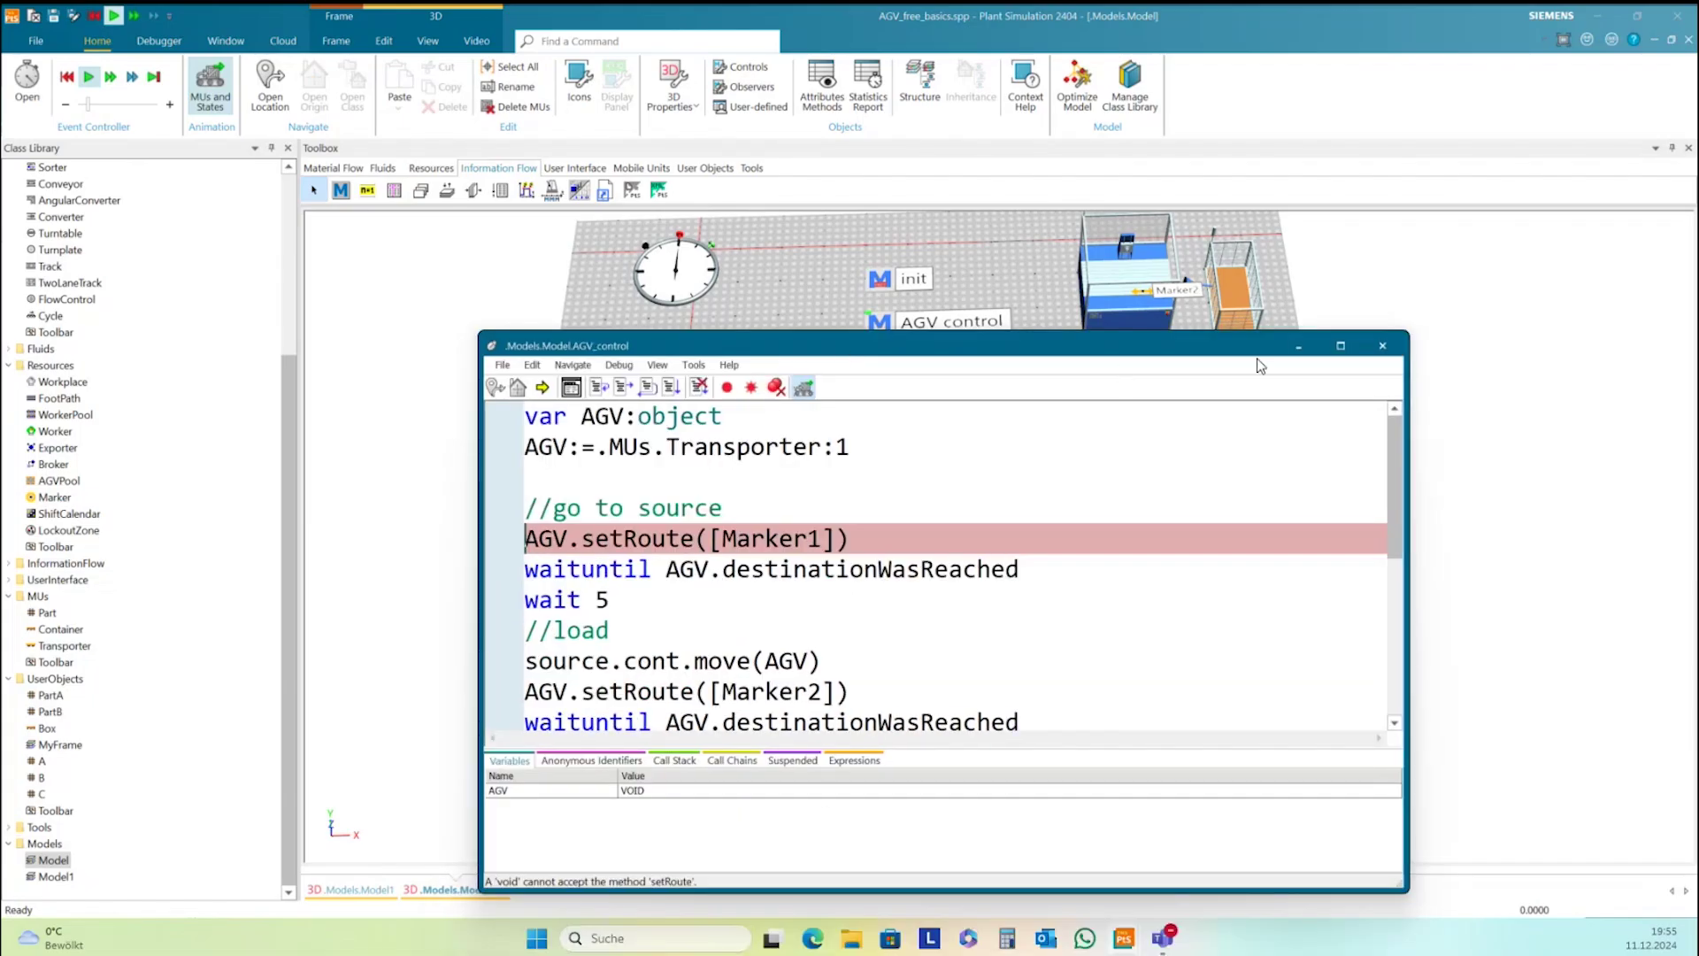
left_click(1341, 345)
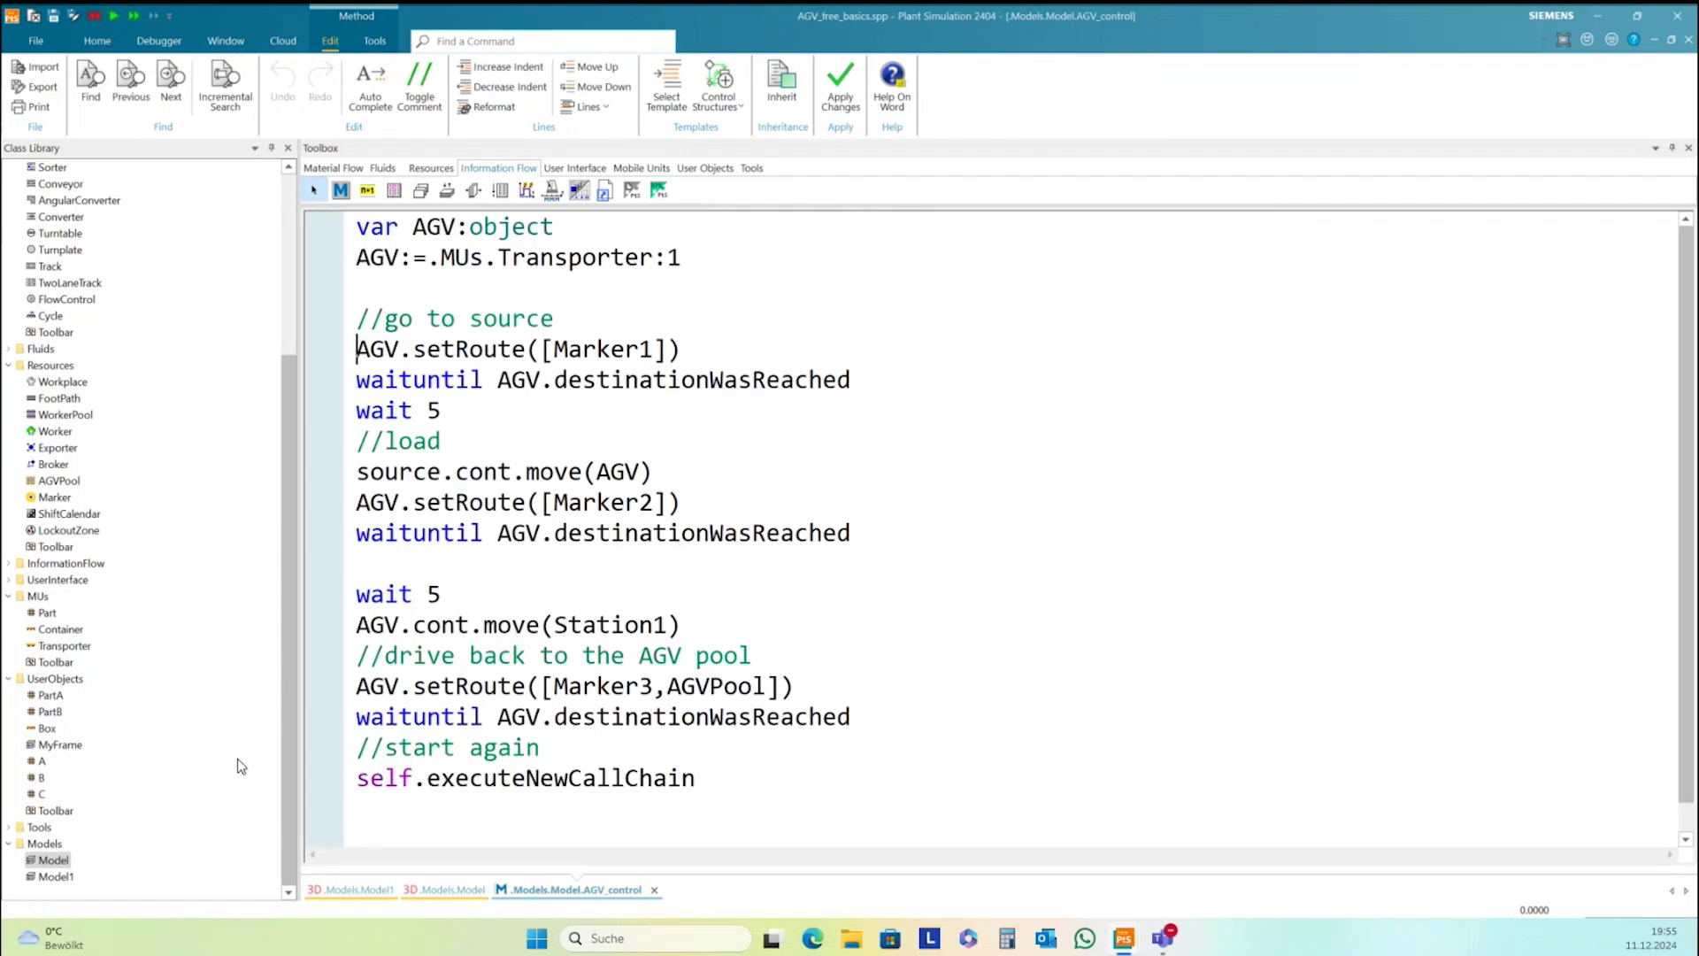
Reset Model1, and run the Model simulation while viewing the AGV's route to Marker2 from a lower angle, stopping it at the station
double_click(64, 877)
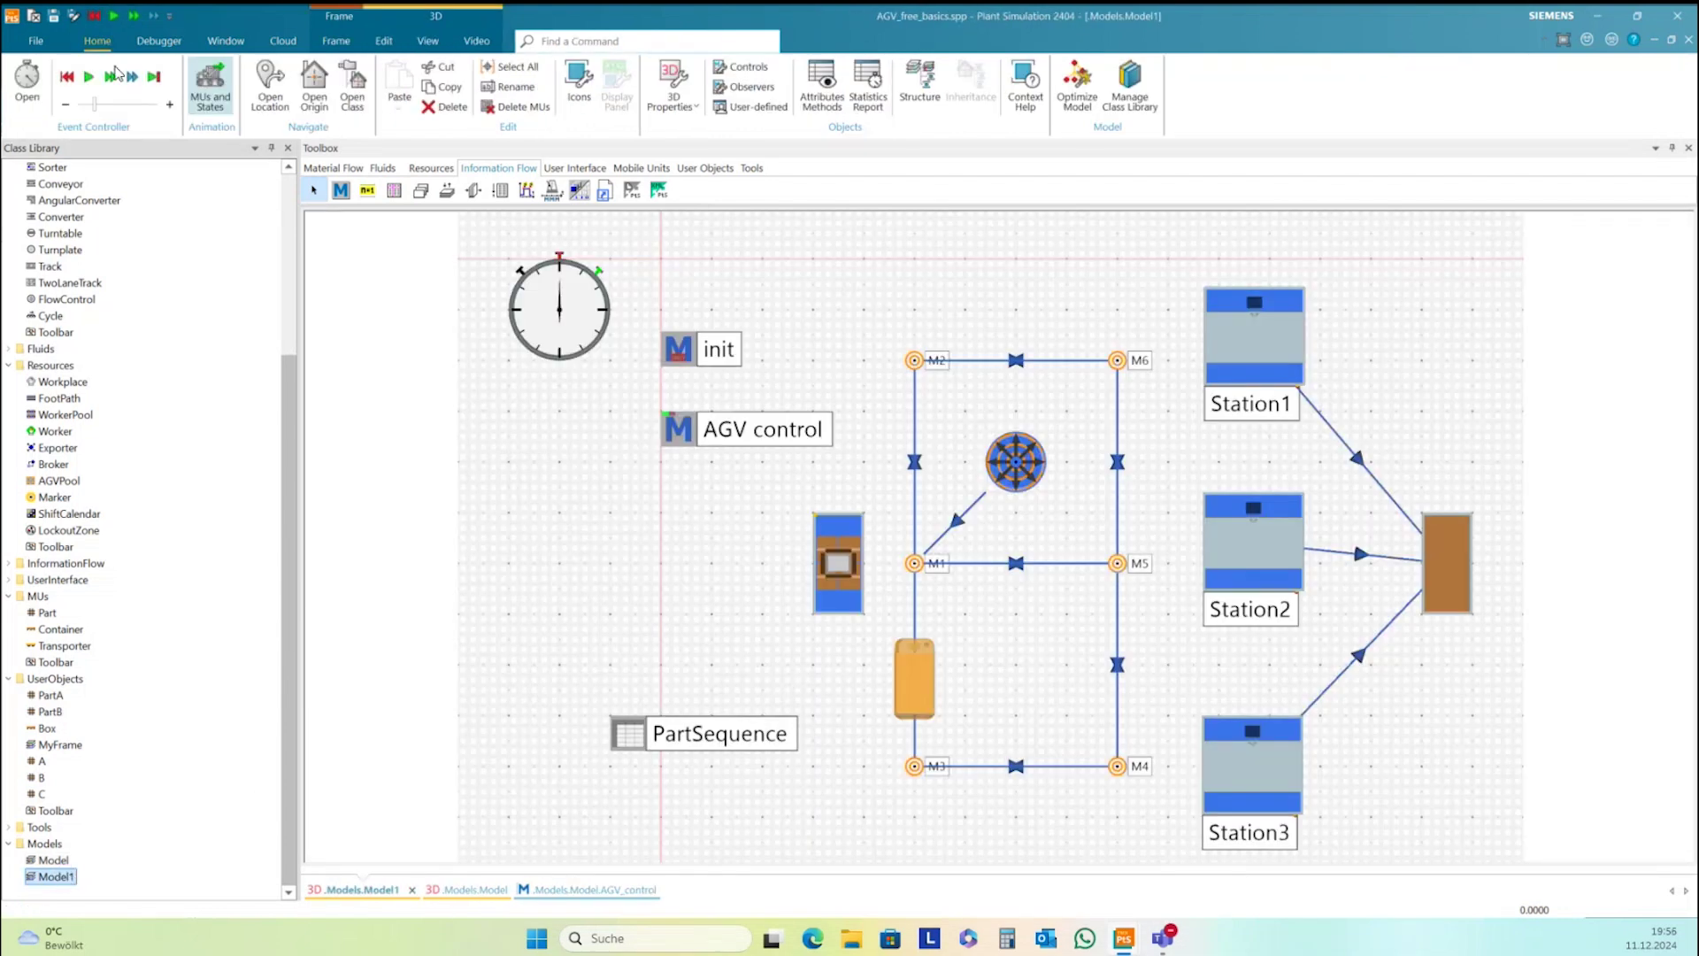
left_click(66, 76)
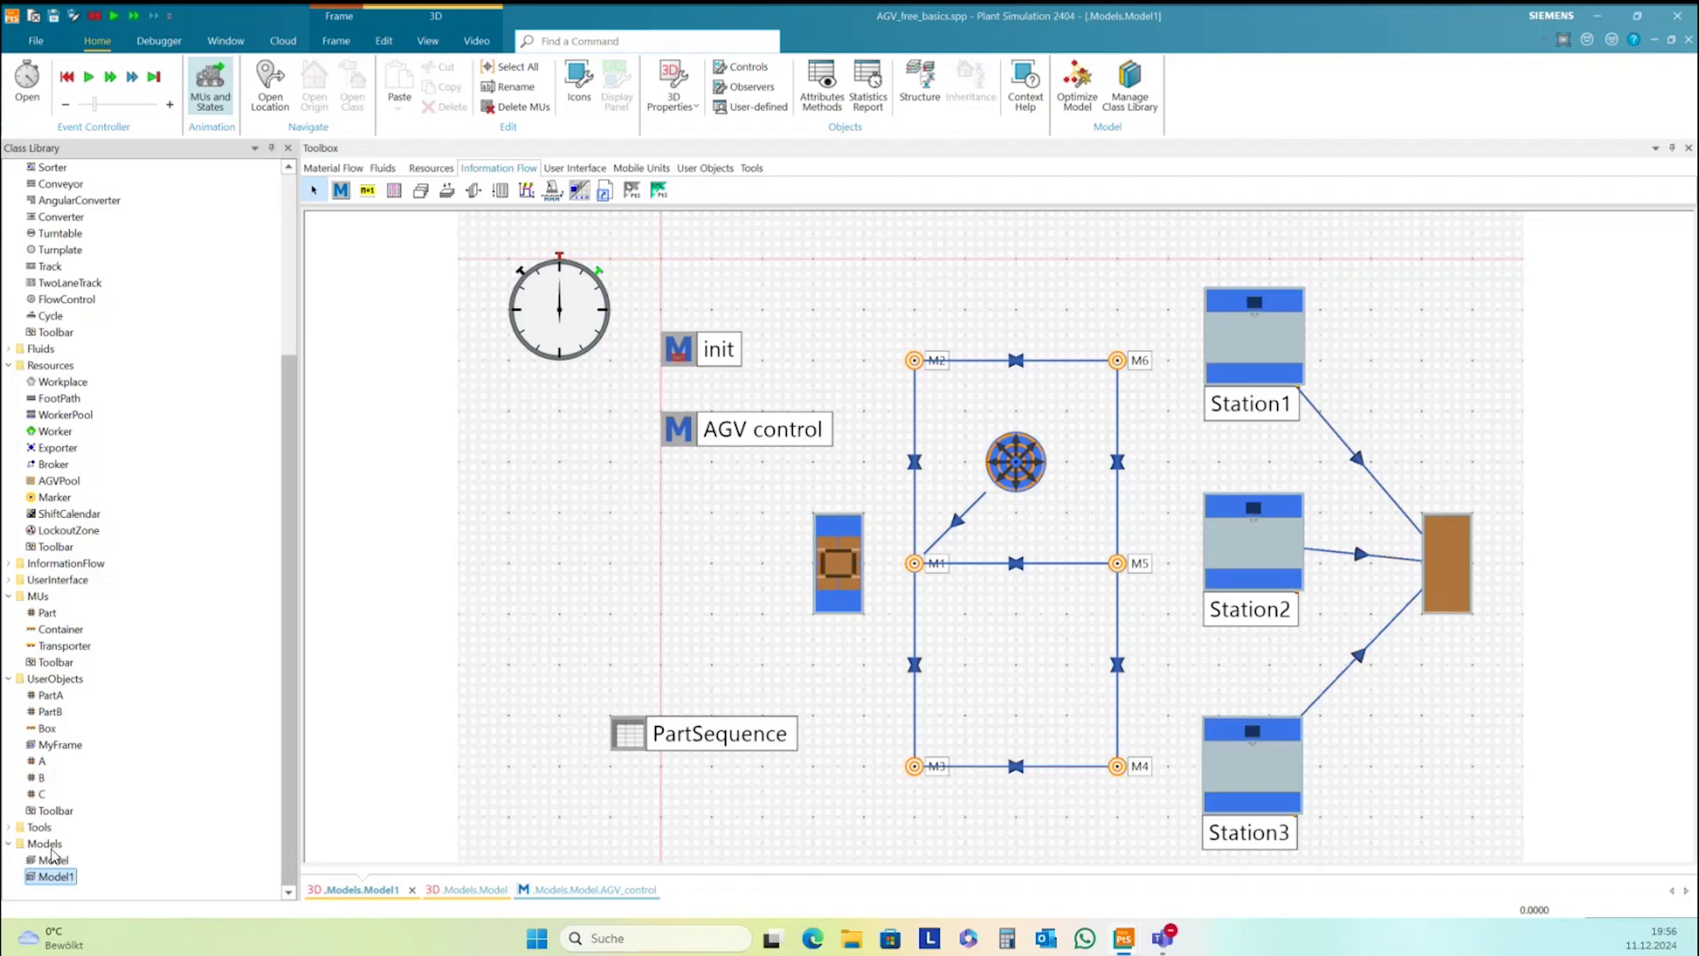
double_click(51, 857)
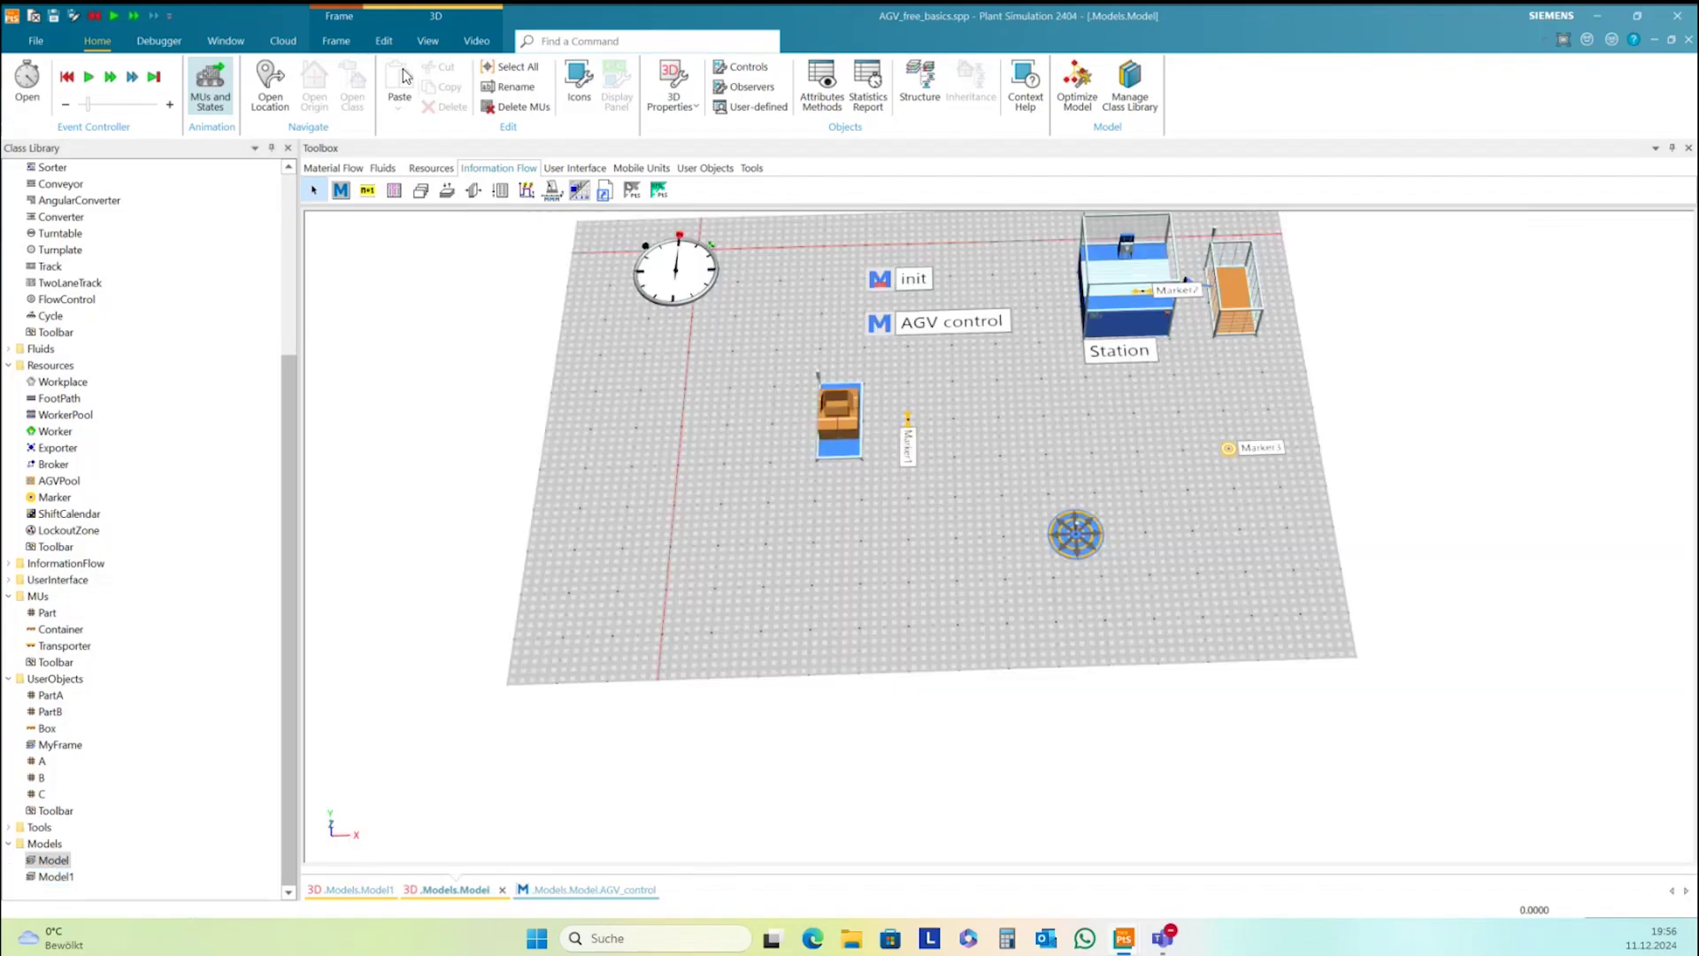
left_click(89, 77)
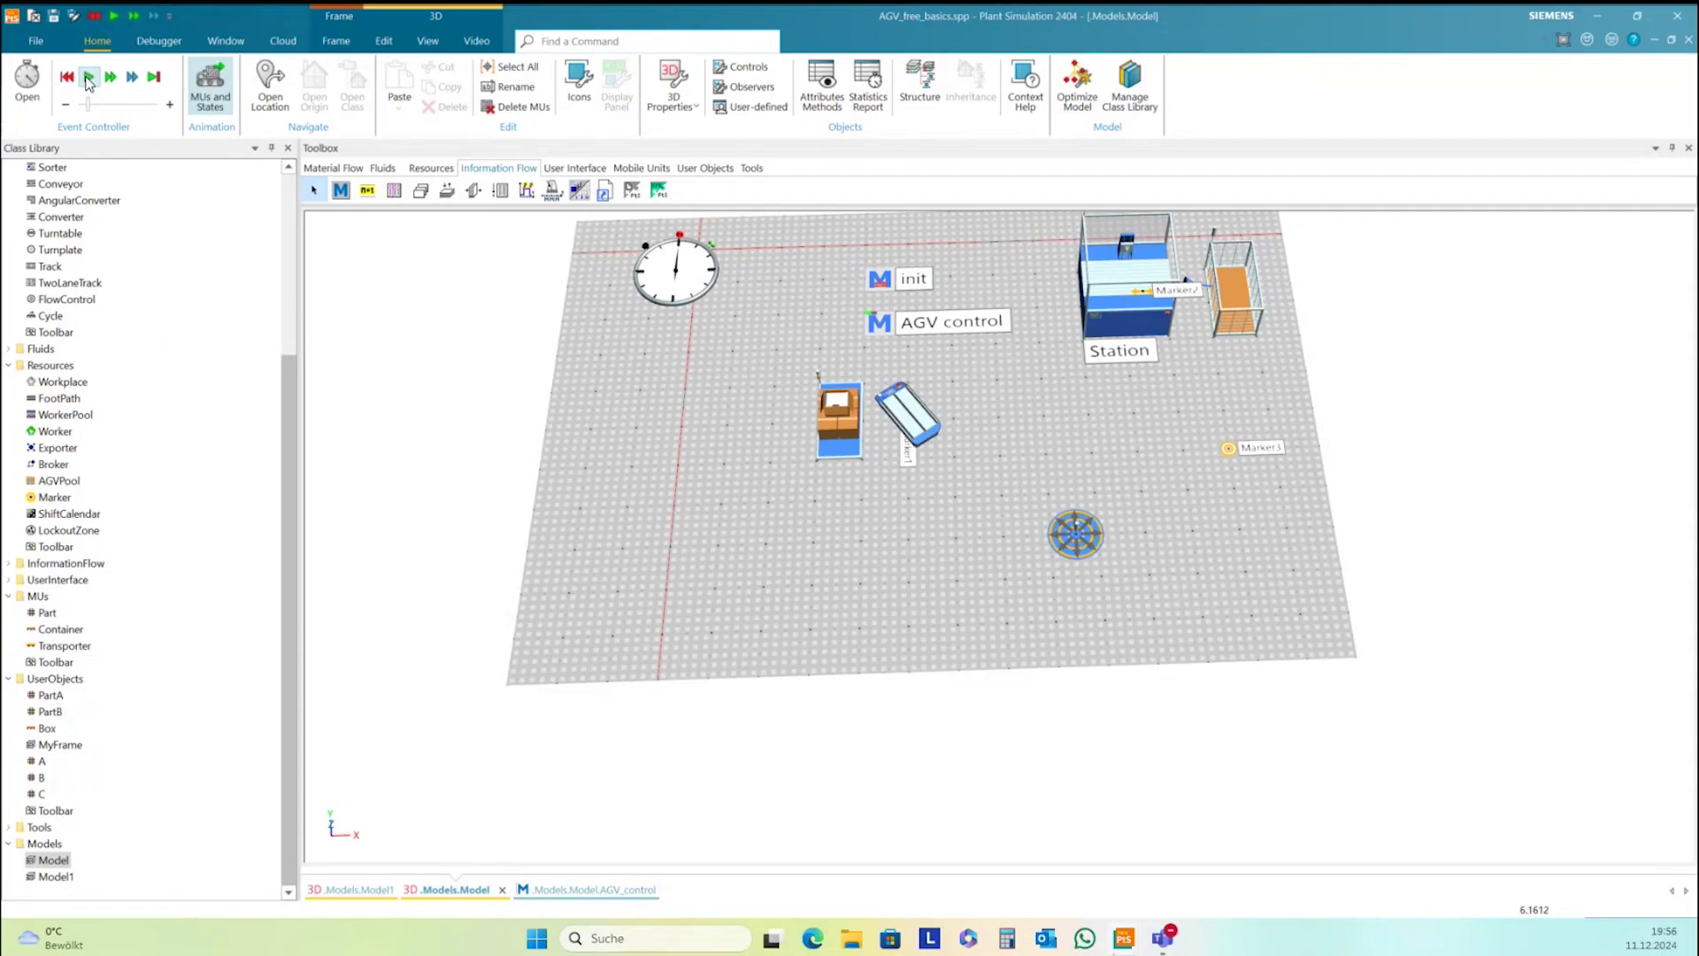
left_click_drag(912, 461, 1063, 416)
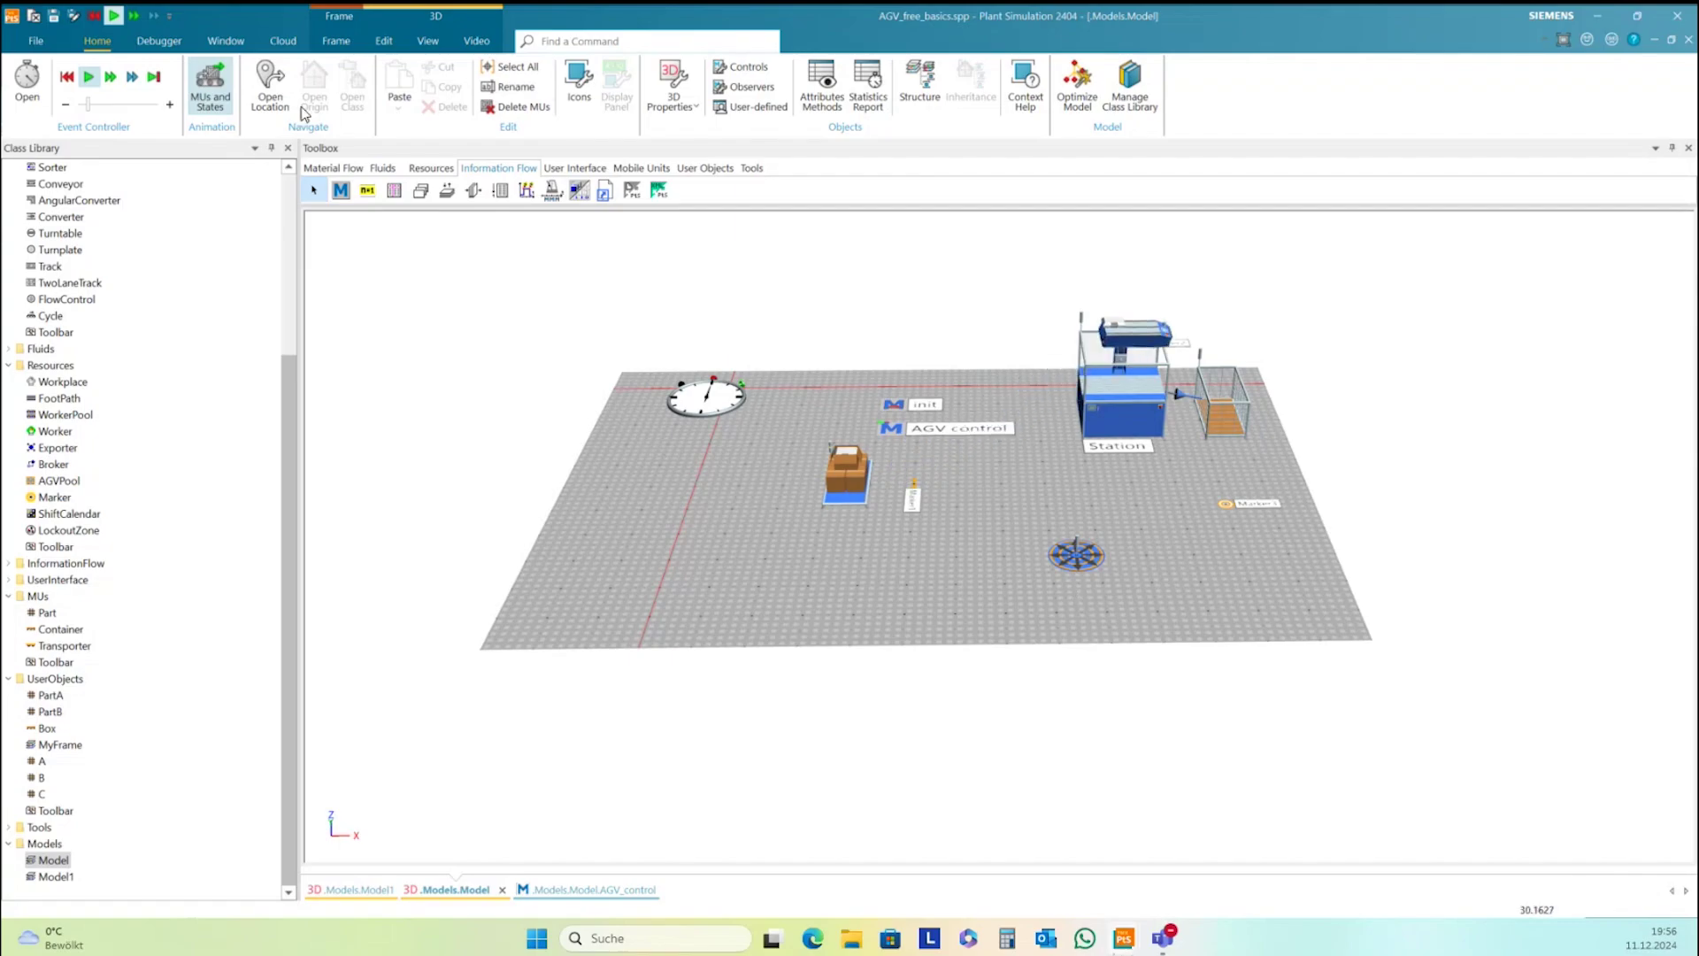
left_click(95, 79)
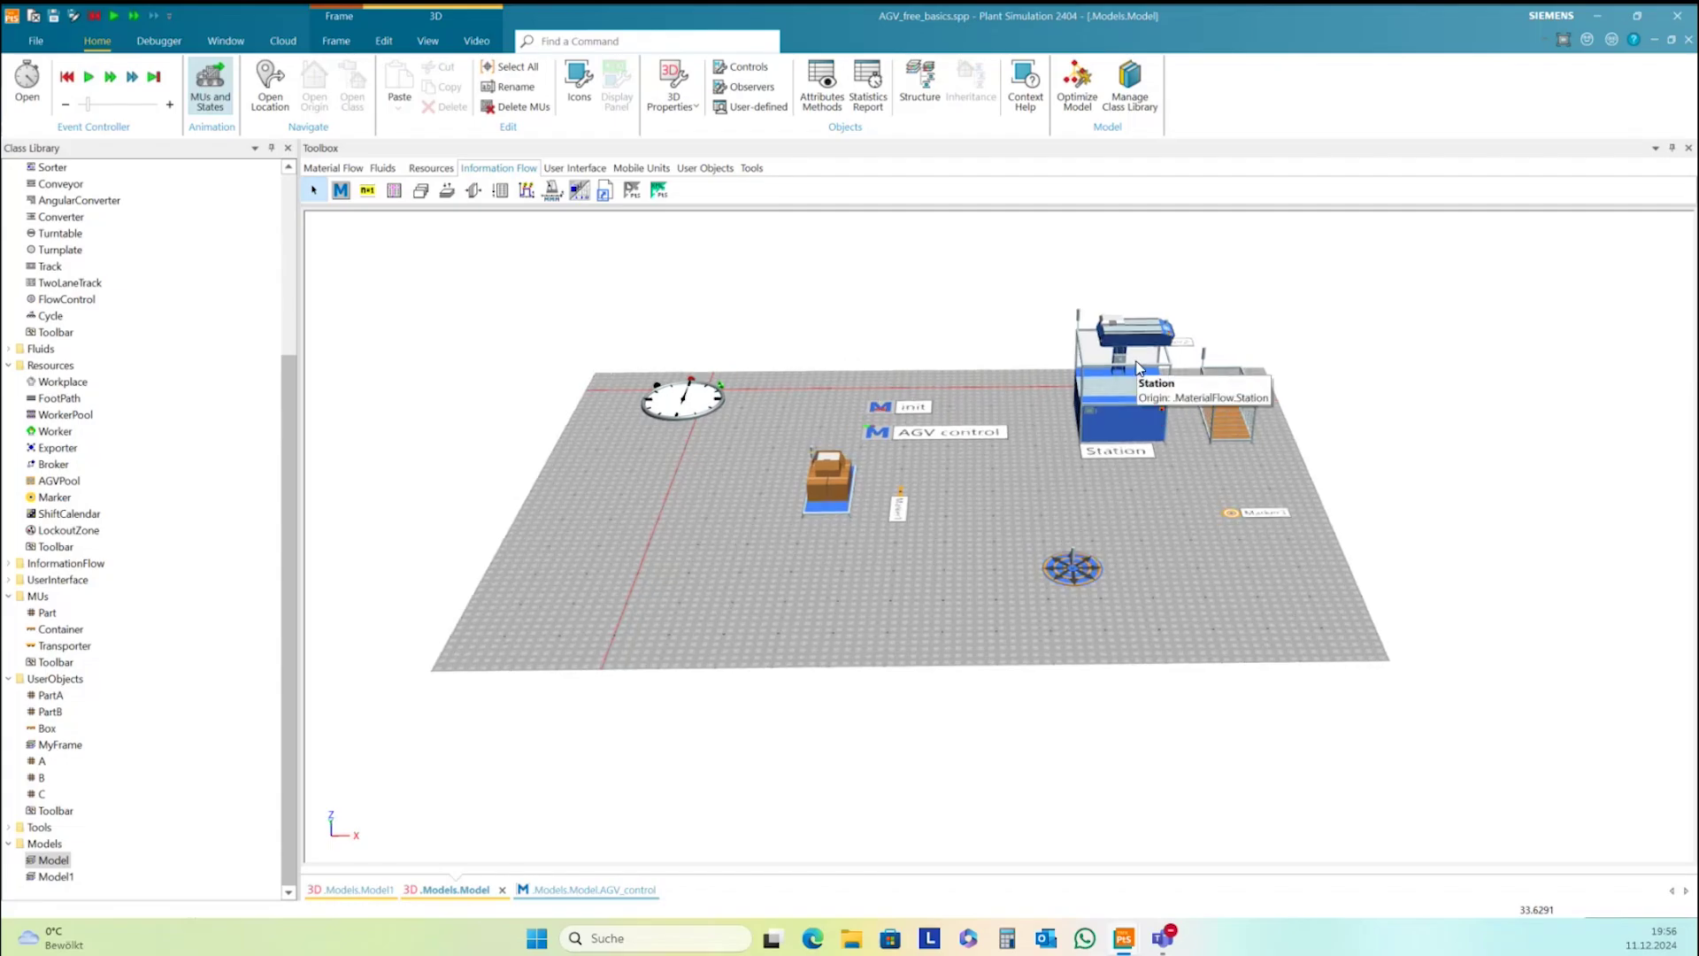
Edit the Z position of Marker3 in its 3D properties and accept the dialog
scroll(1133, 363, "up", 3)
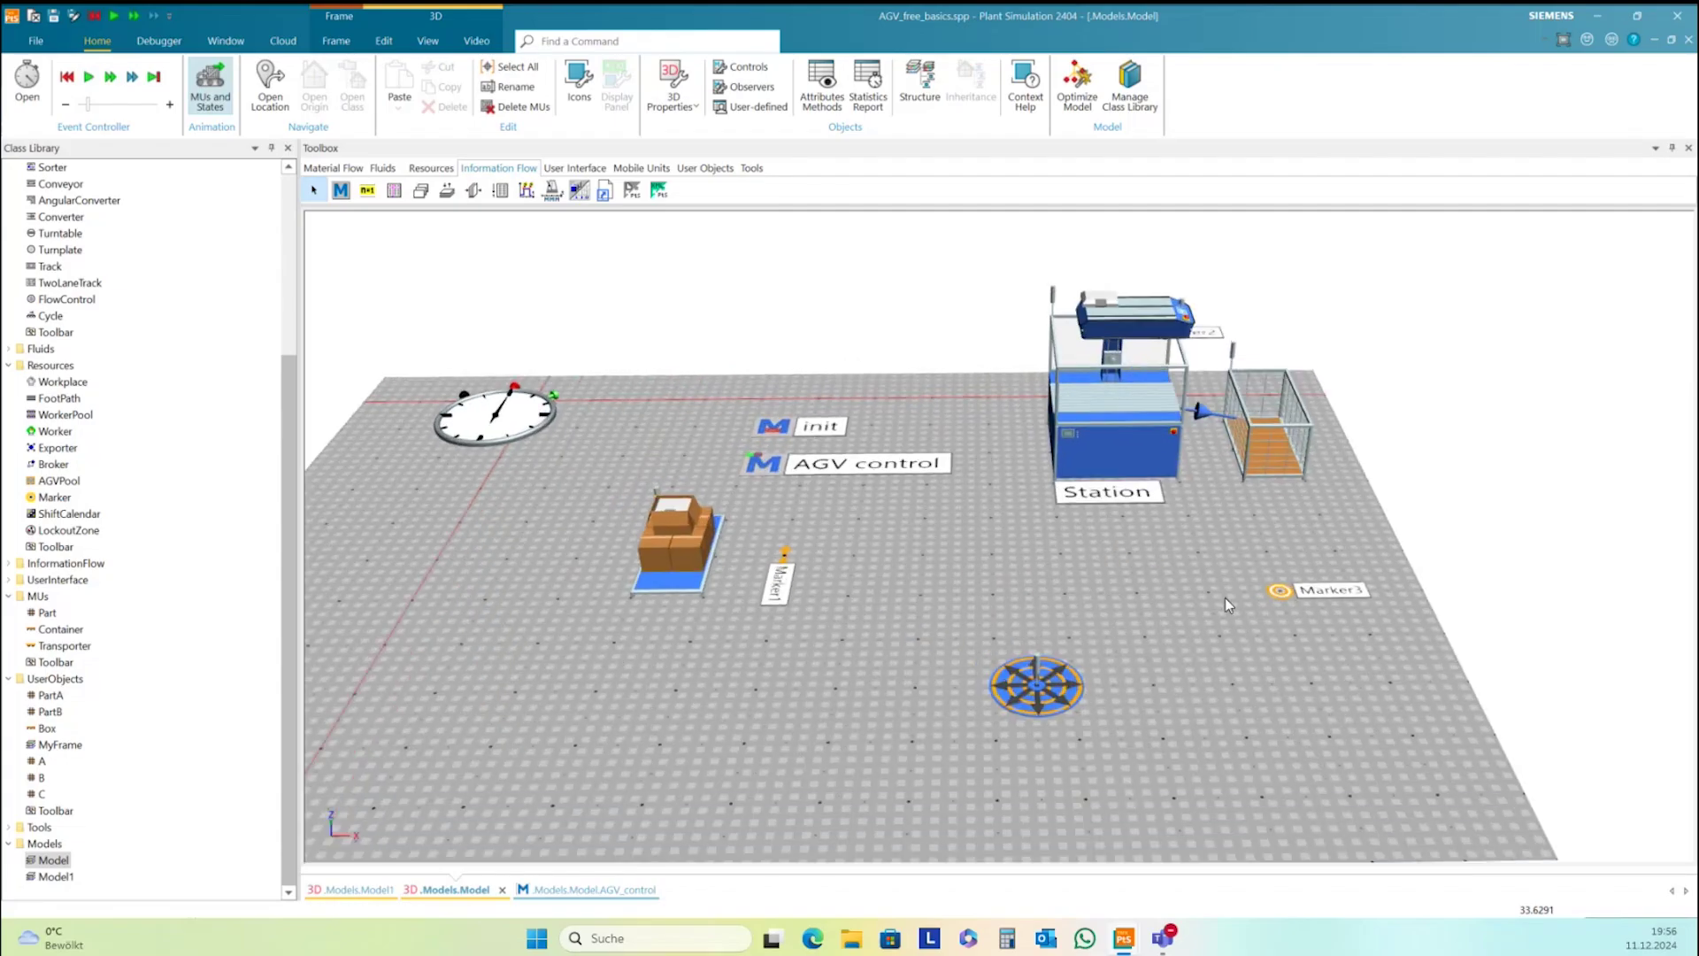
right_click(1276, 592)
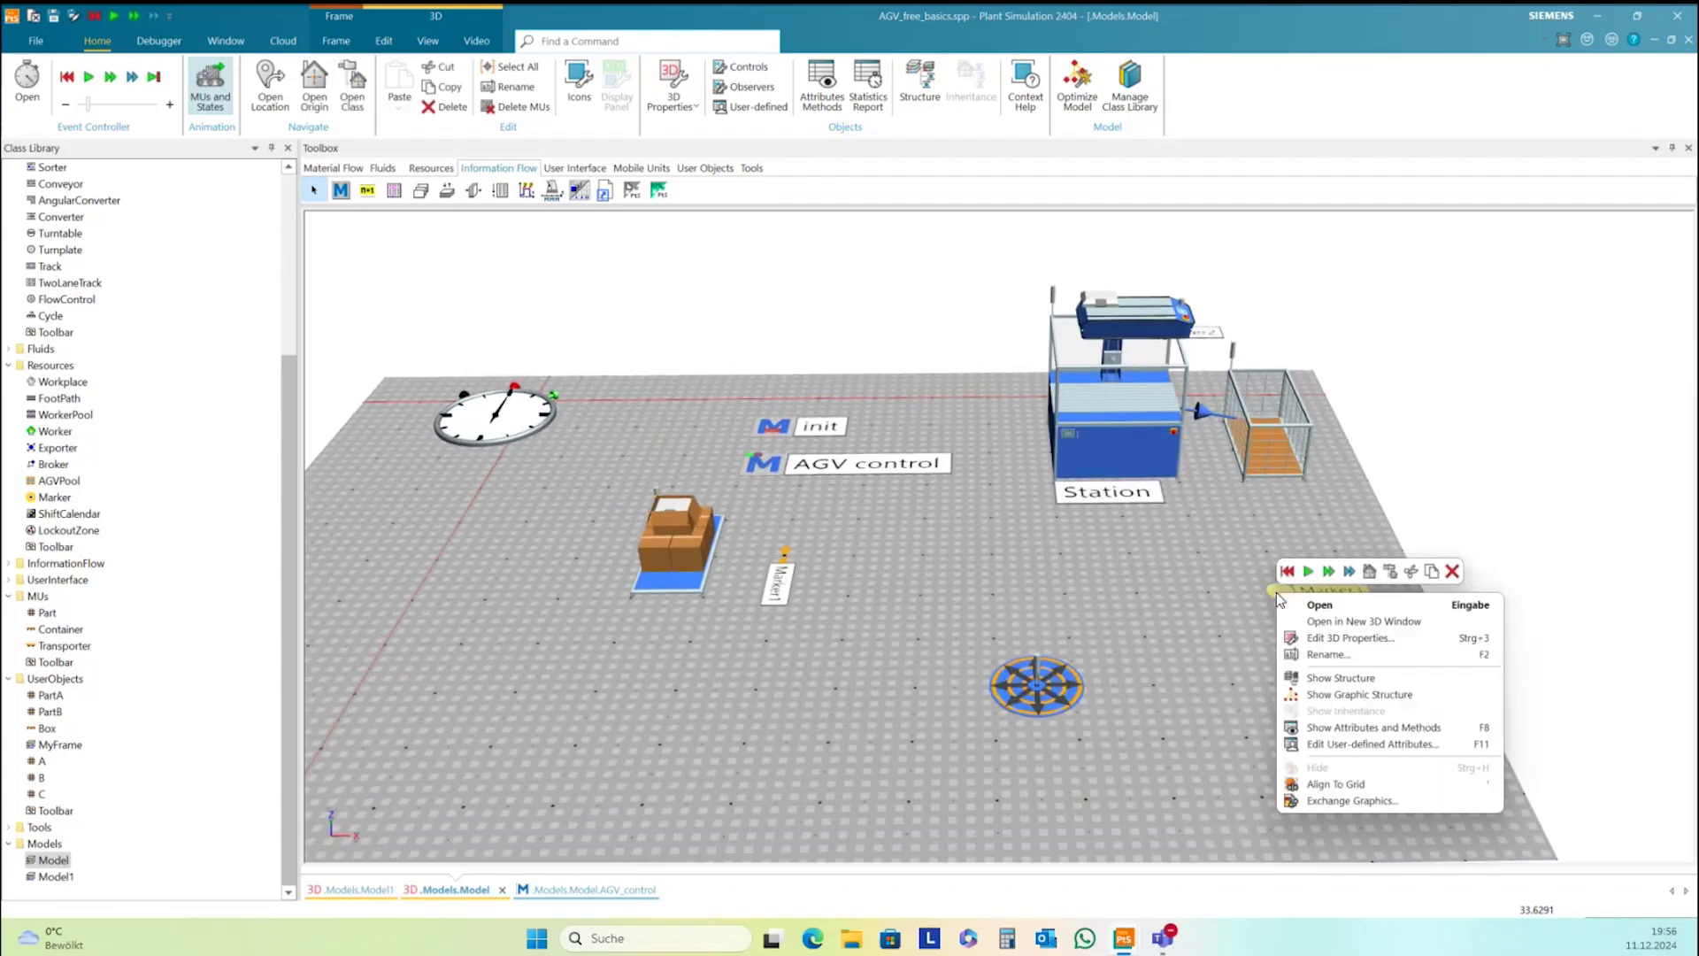
left_click(1314, 639)
double_click(1225, 492)
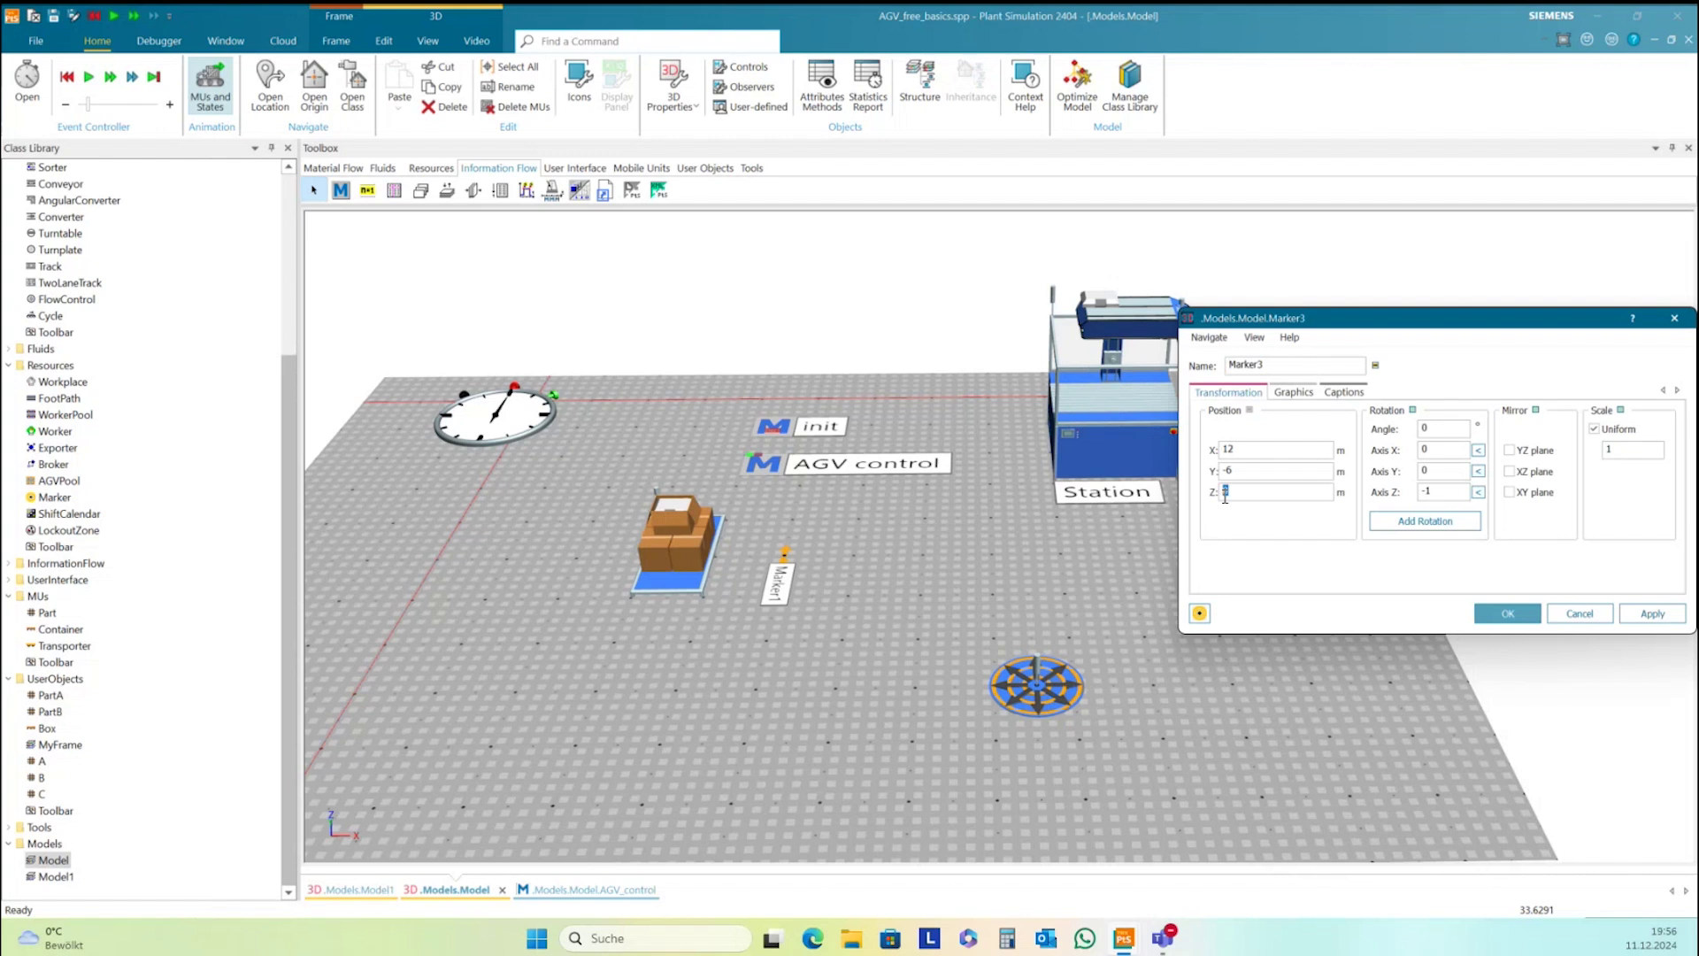
left_click(1508, 613)
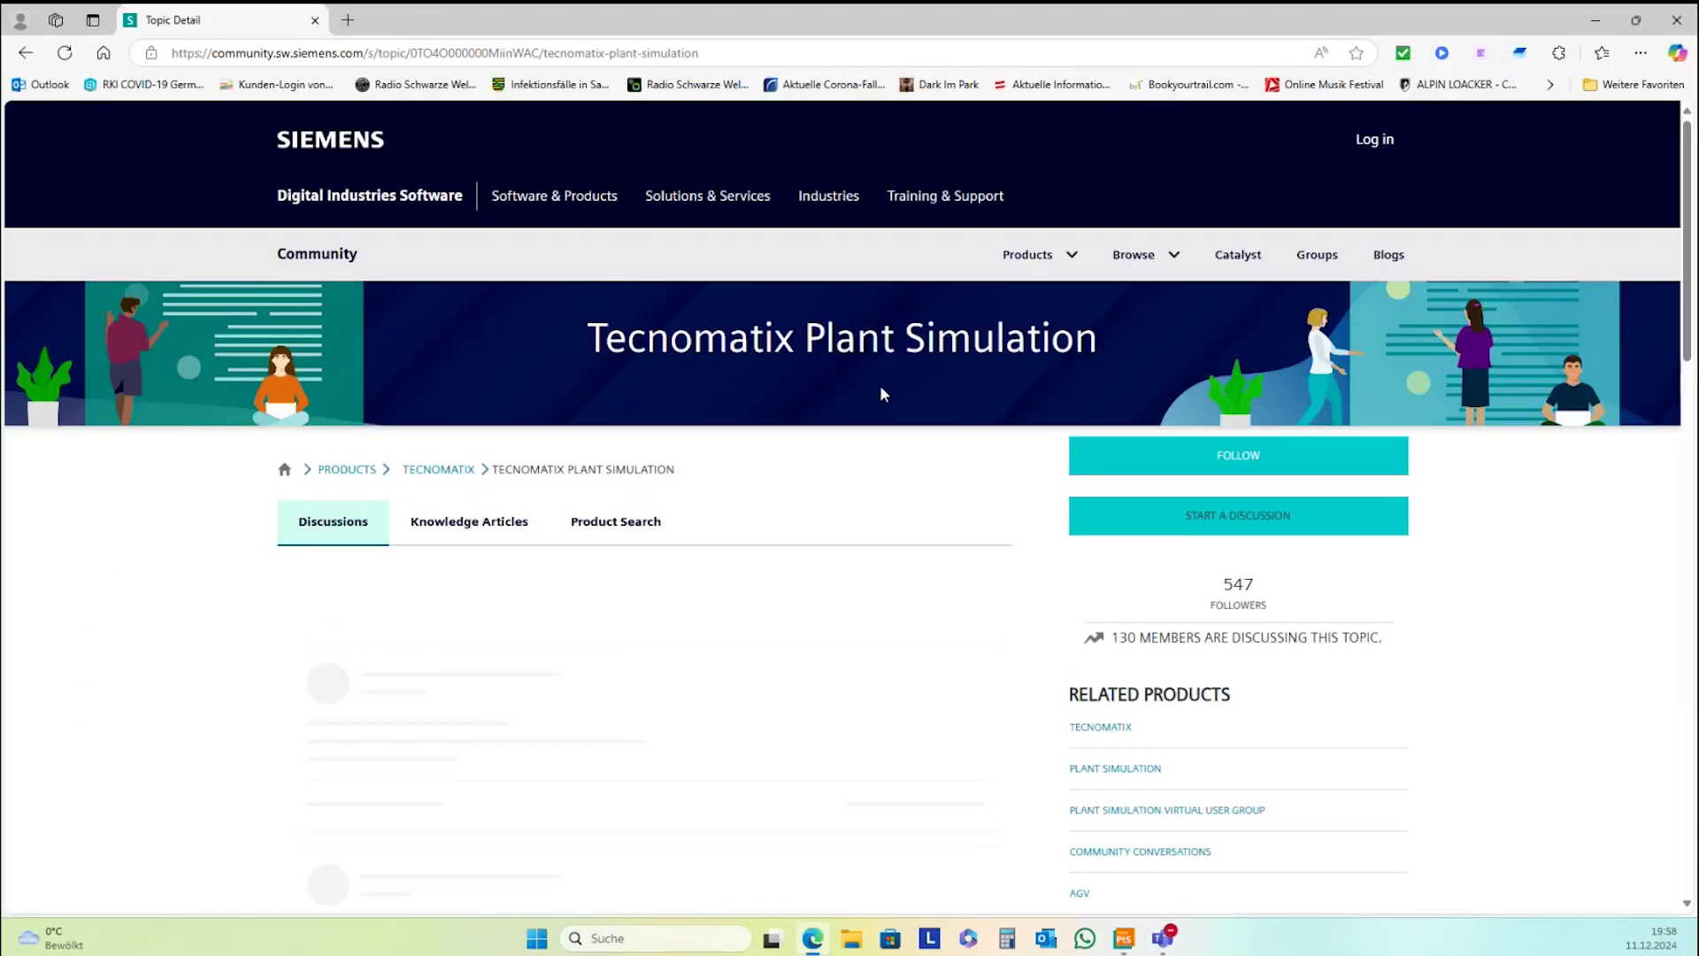
Switch to the Siemens community page in Edge and look through the Tecnomatix Plant Simulation knowledge articles, including Simulation-based collision detection
scroll(880, 387, "down", 1)
left_click(469, 494)
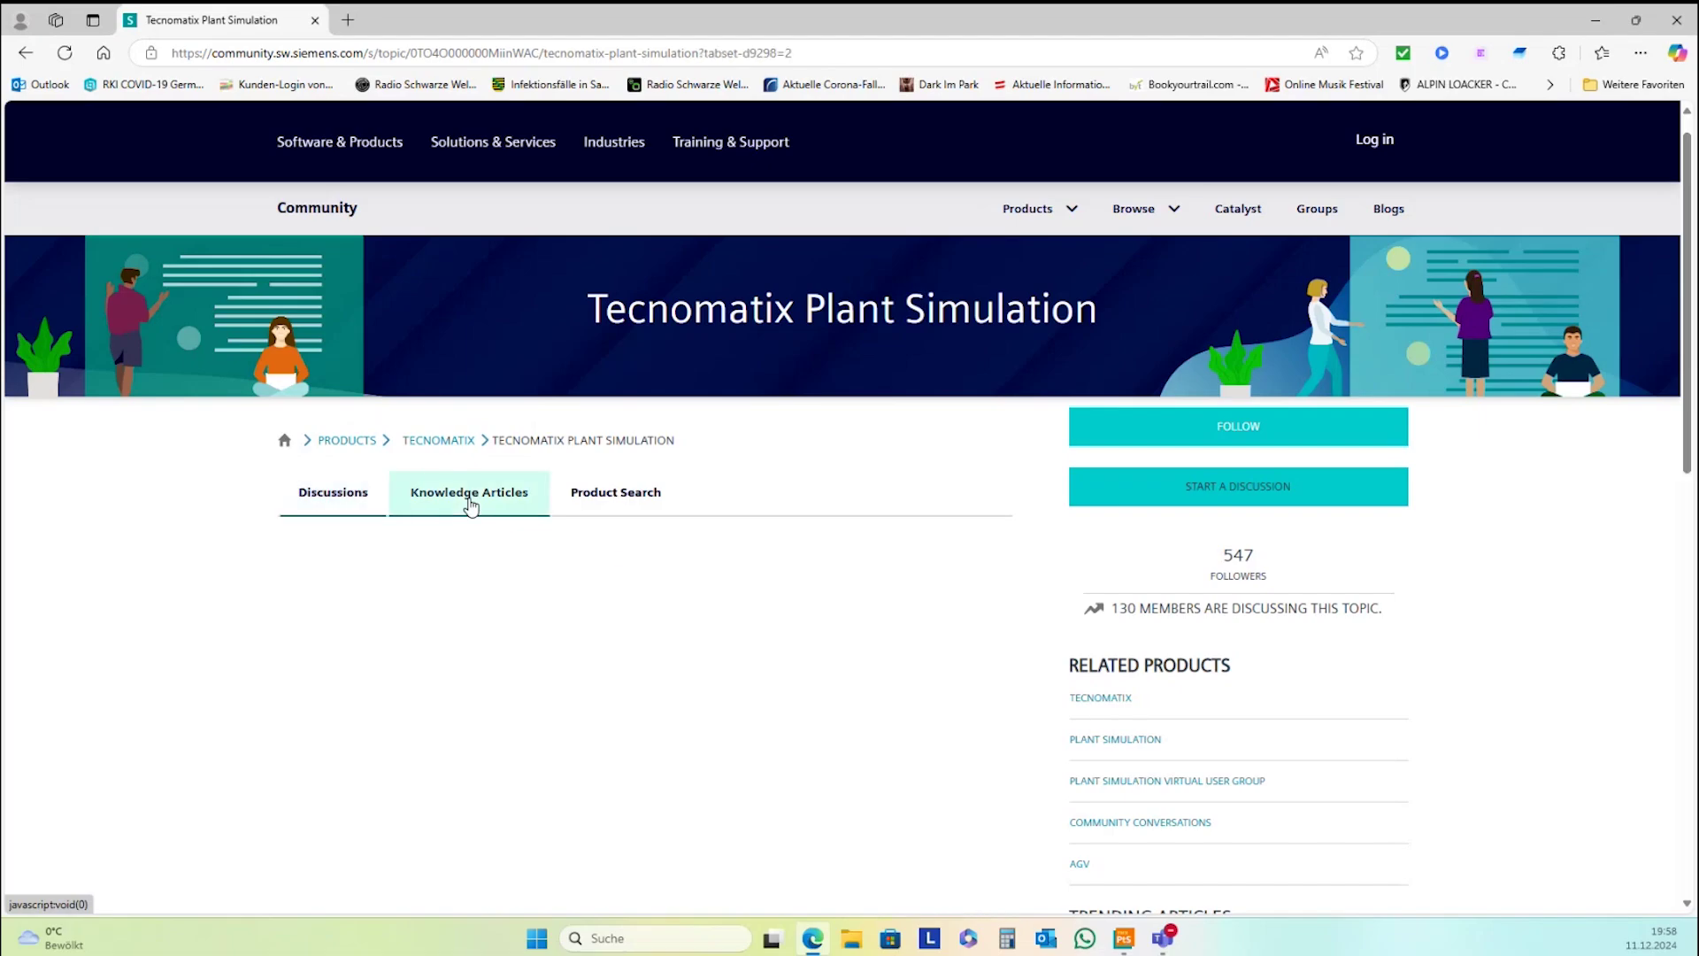
scroll(810, 580, "down", 5)
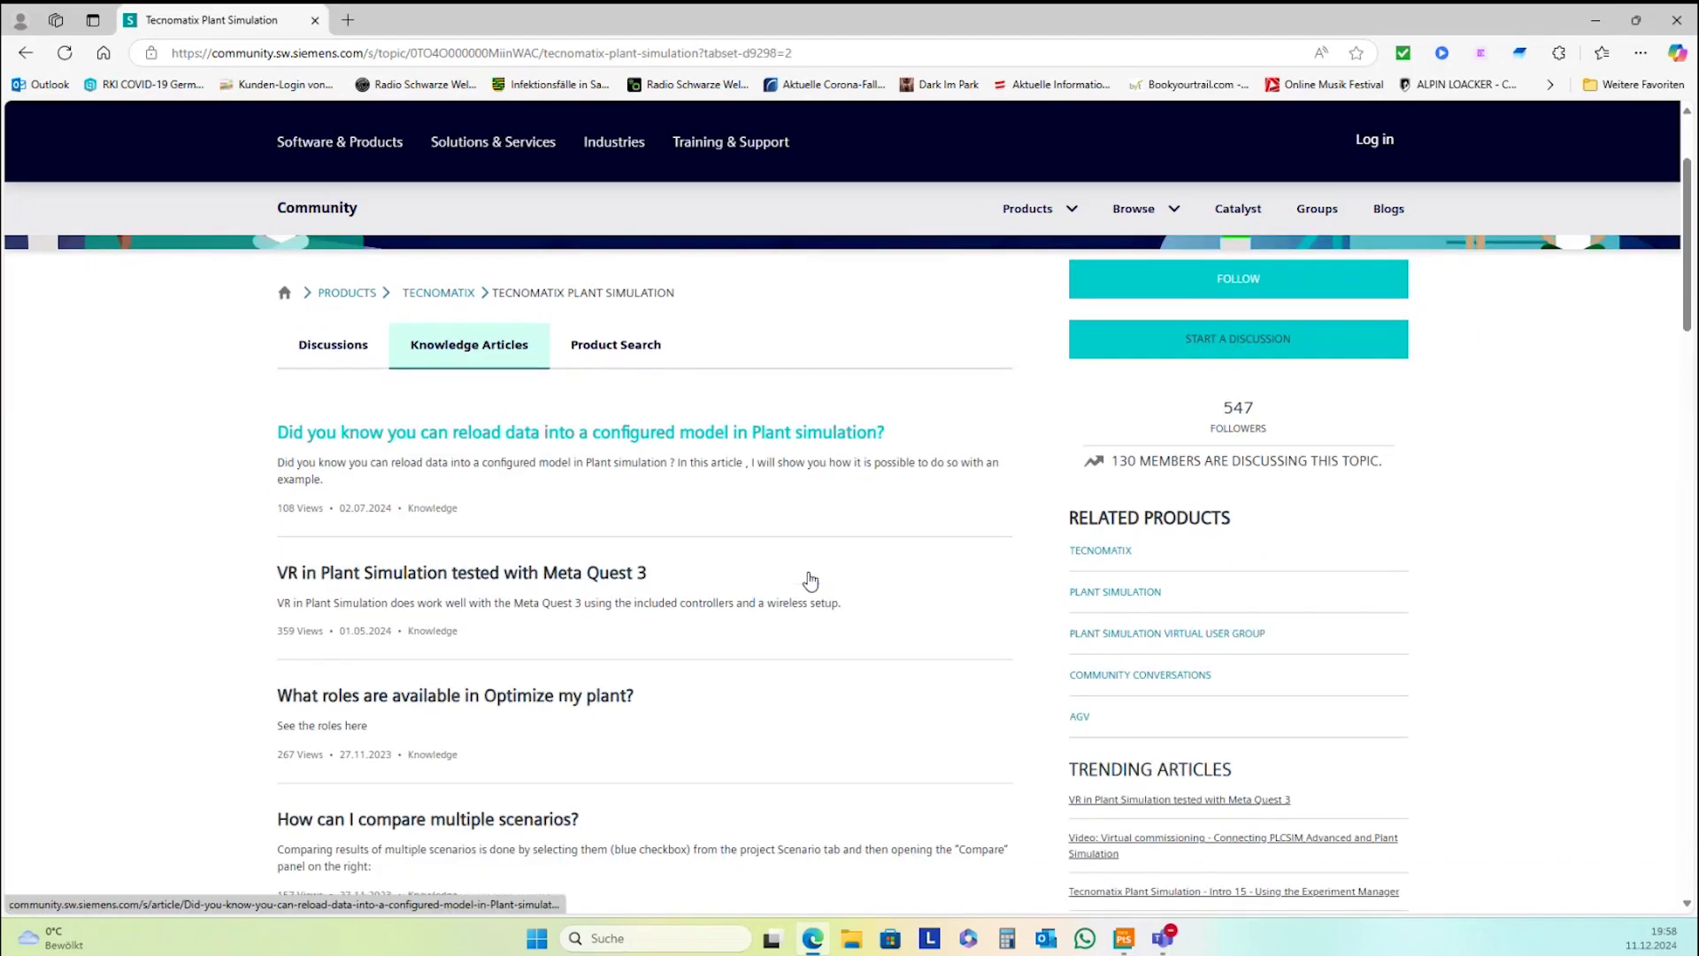
scroll(809, 578, "down", 3)
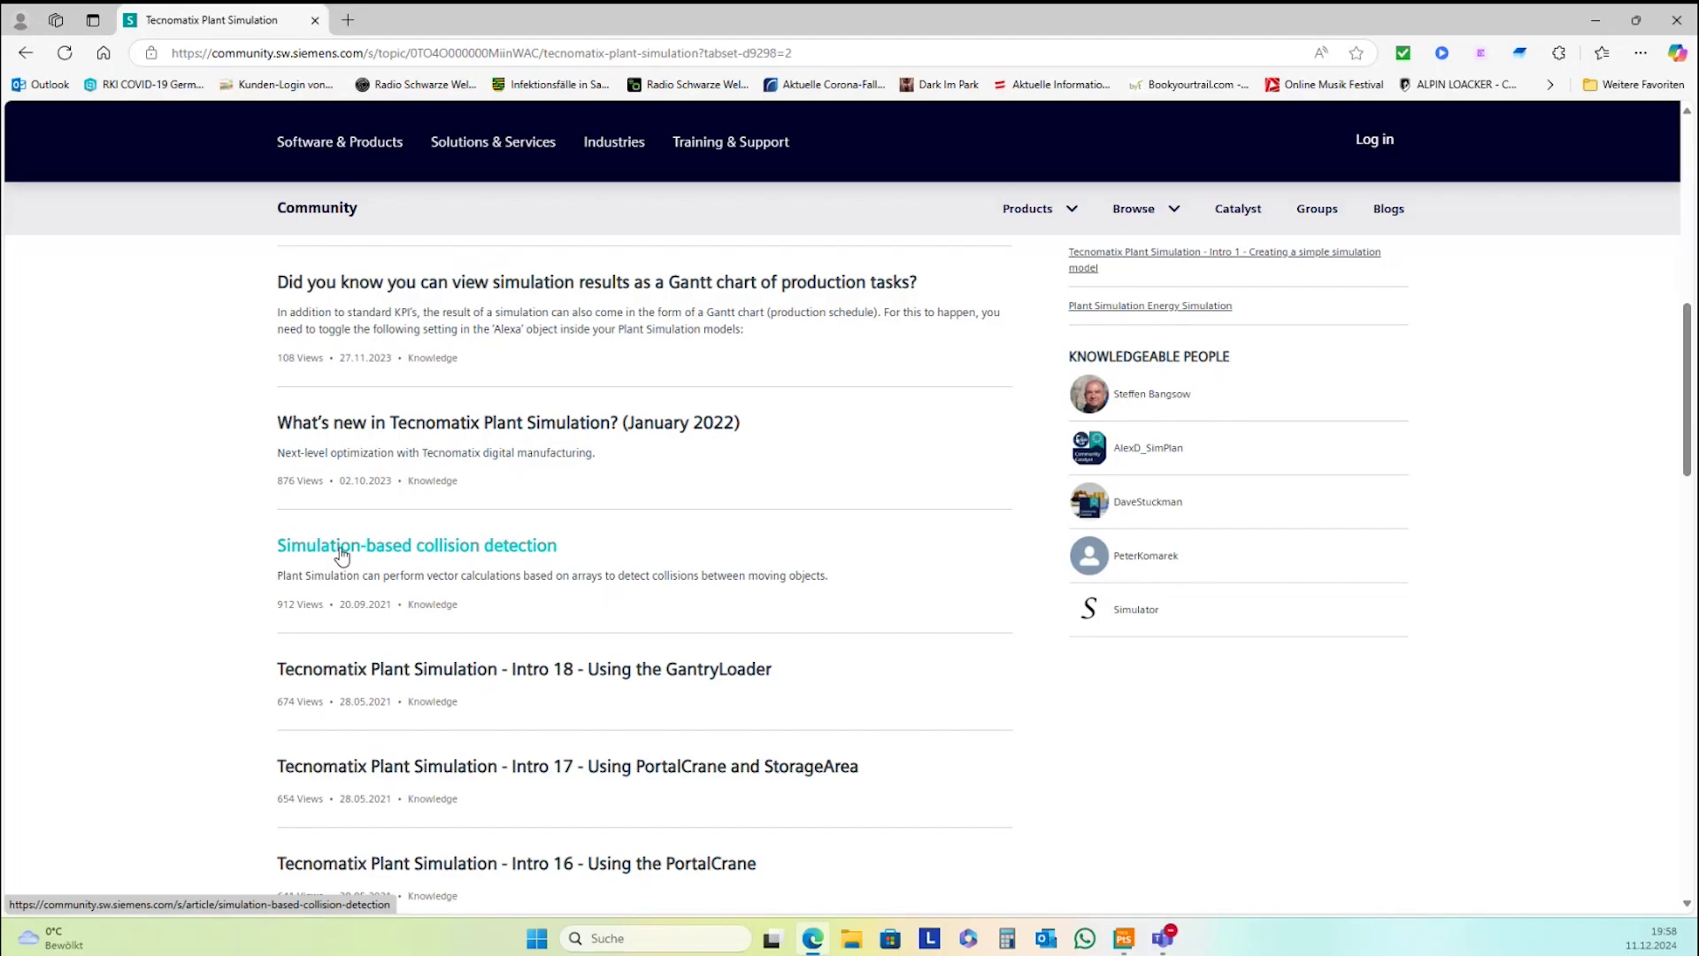
scroll(699, 581, "up", 2)
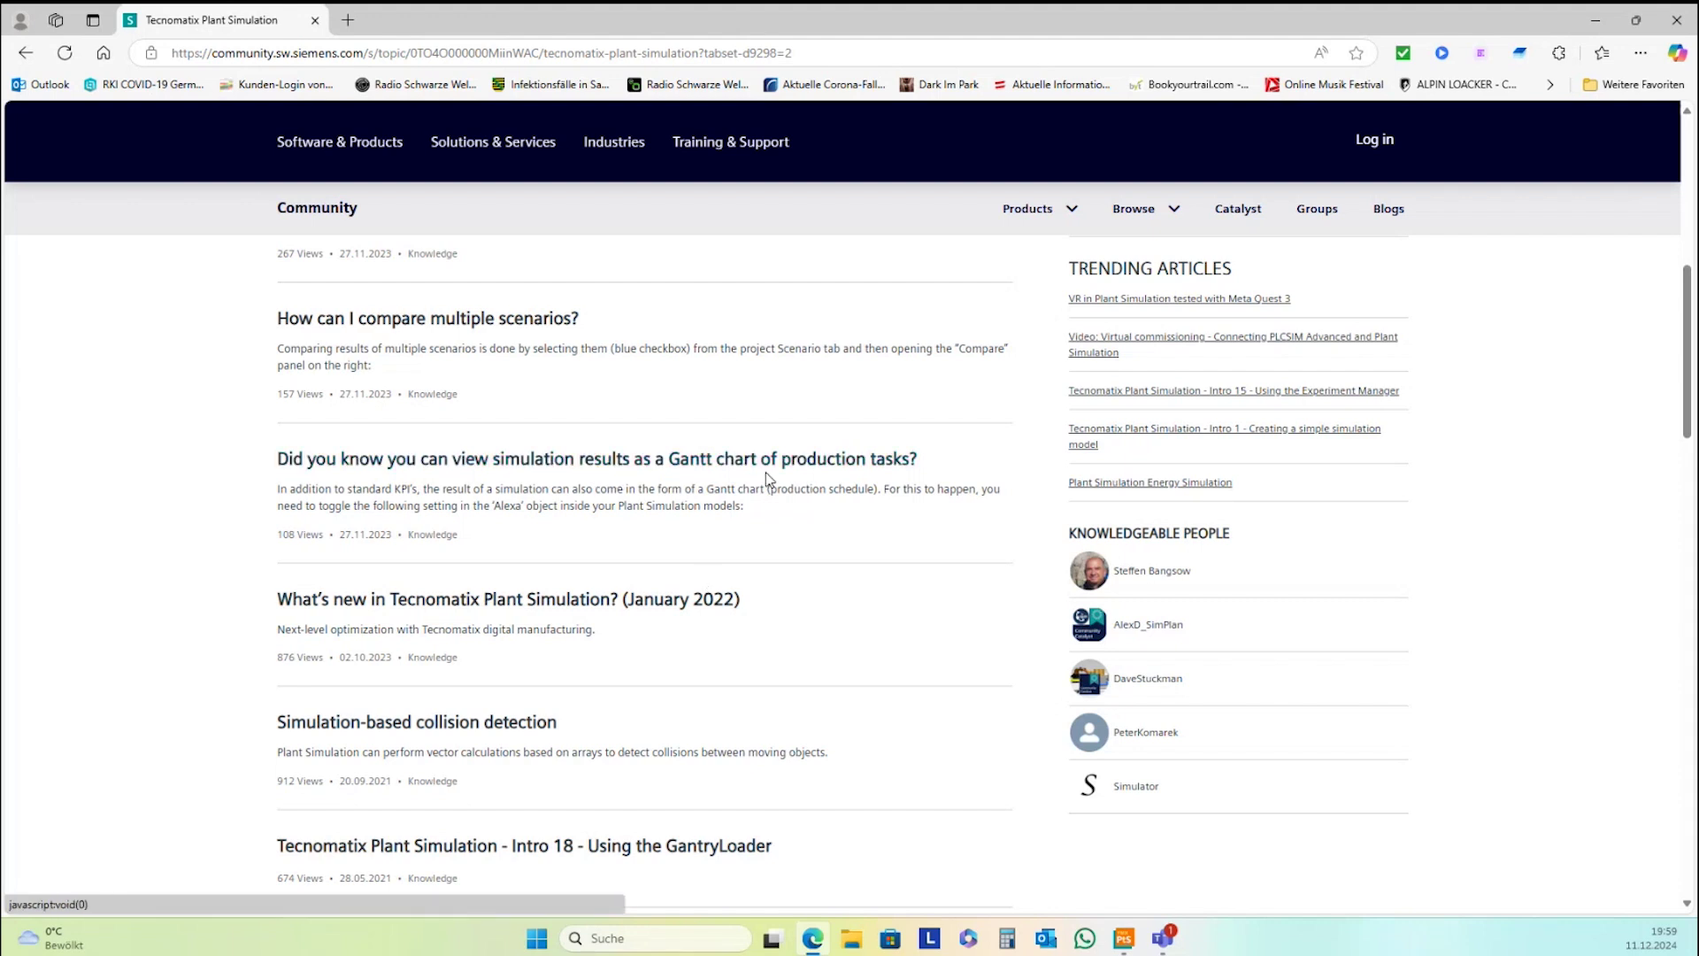
scroll(864, 475, "up", 8)
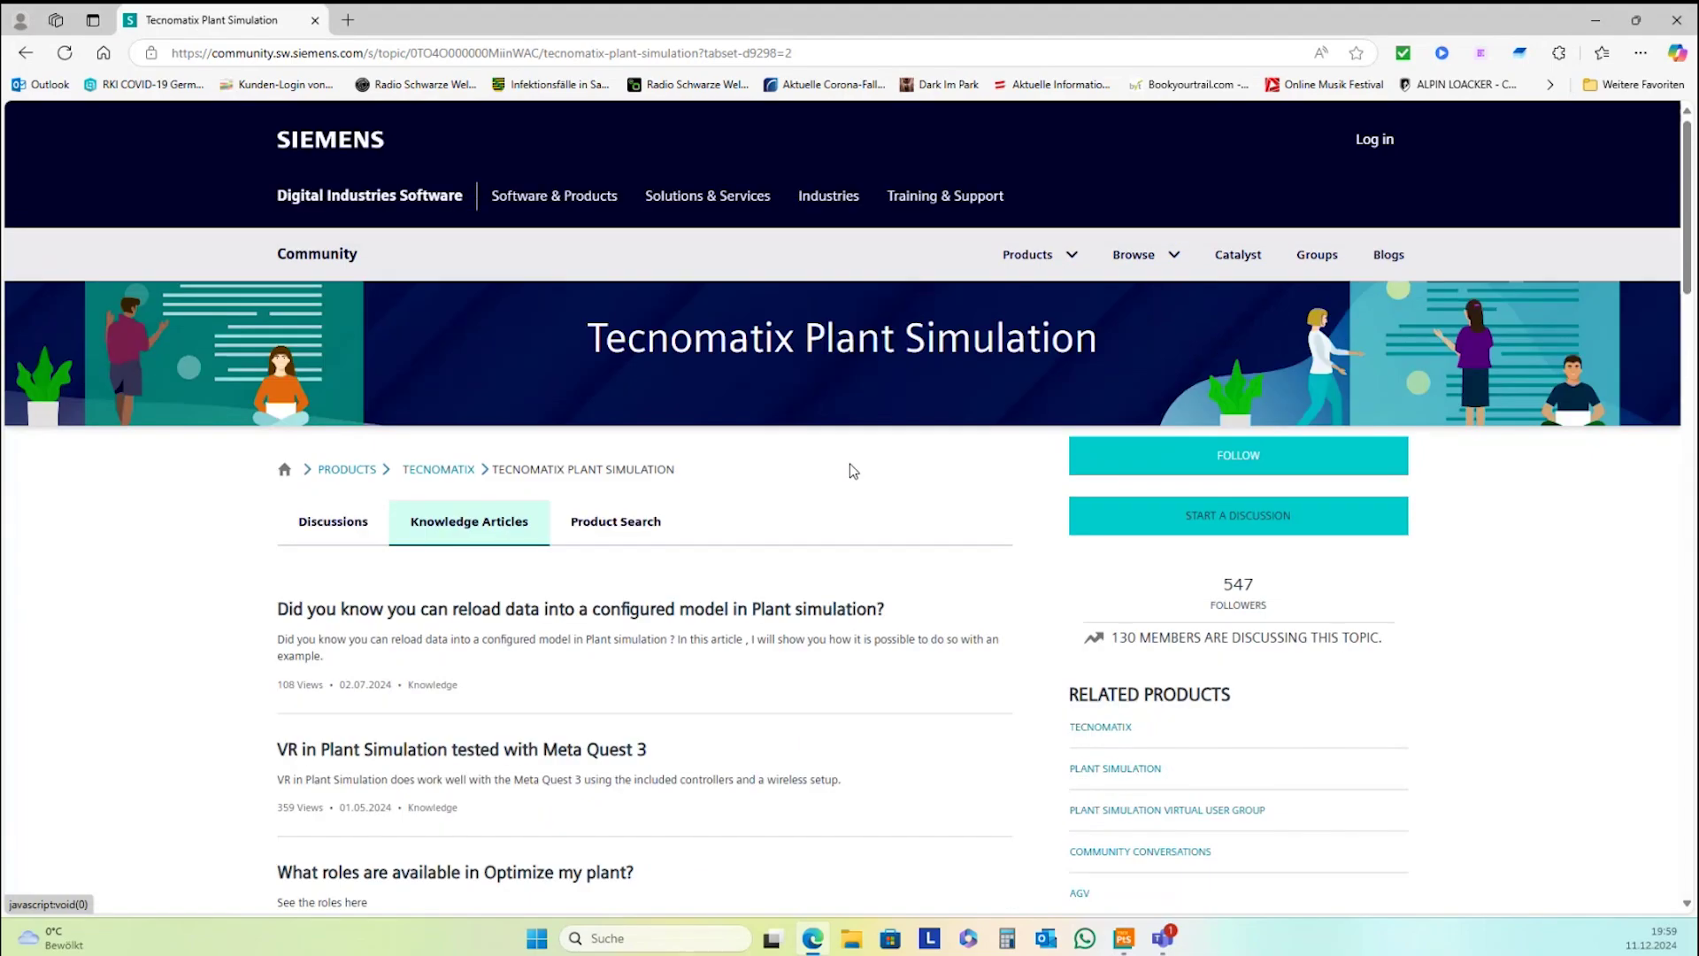
View the Plant Simulation discussions, and go through the Tecnomatix topic to the Plant Simulation Virtual User Group discussions
left_click(324, 532)
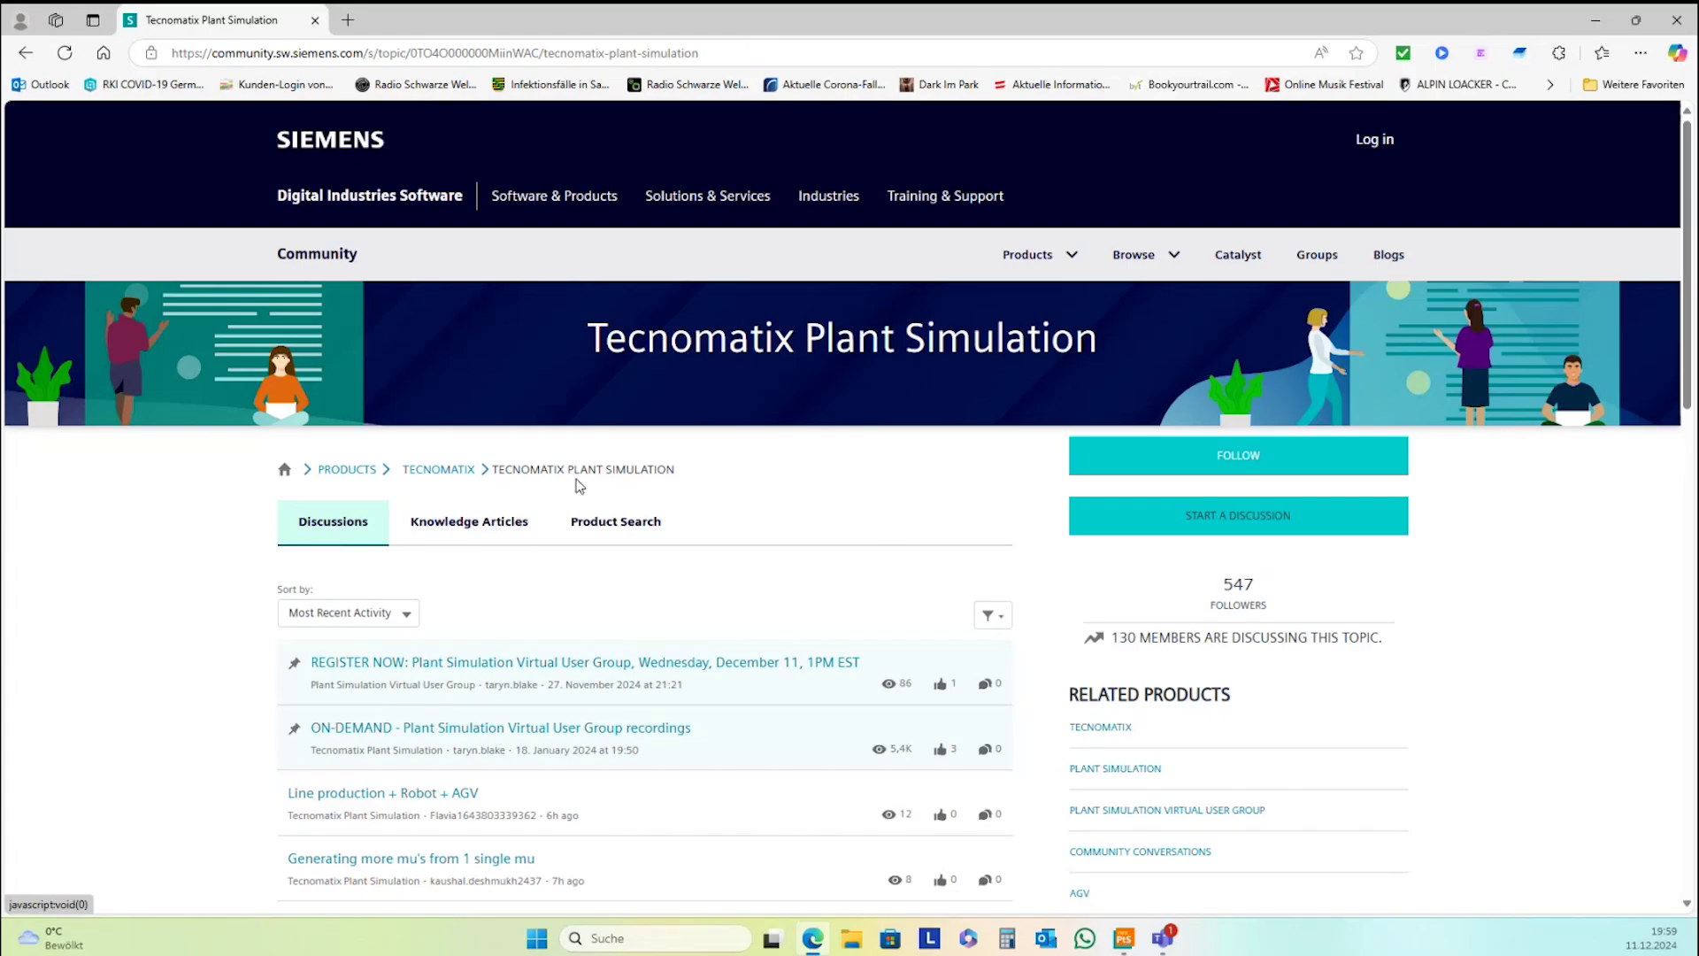
left_click(421, 475)
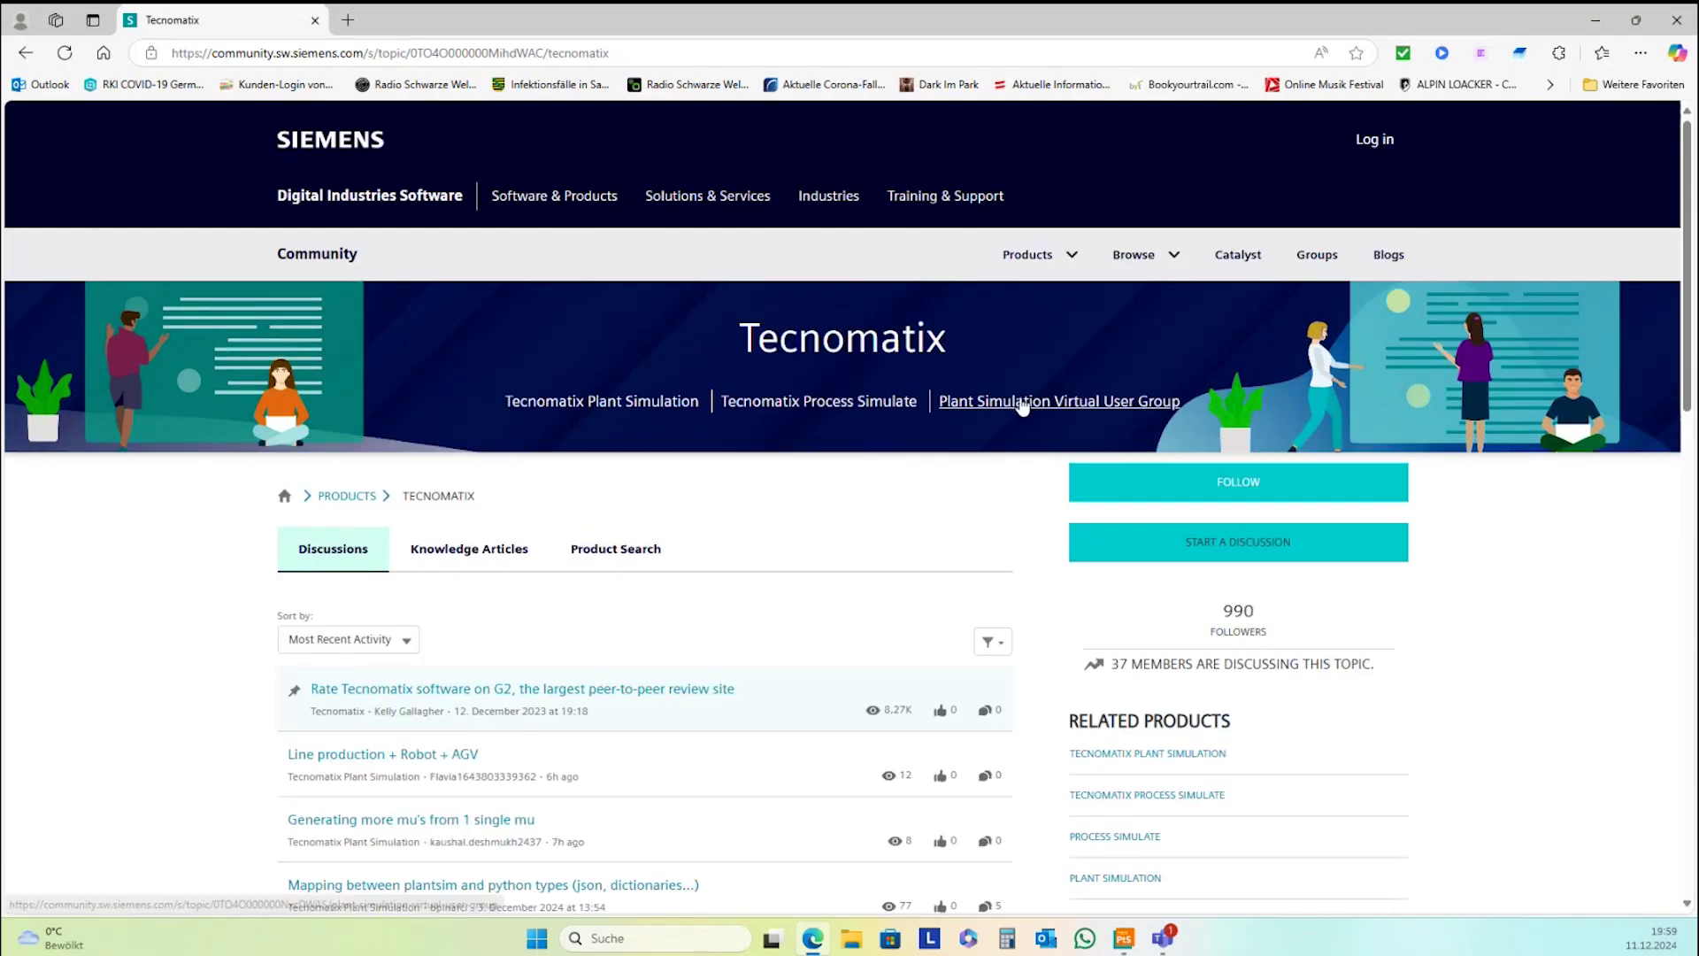
left_click(1021, 403)
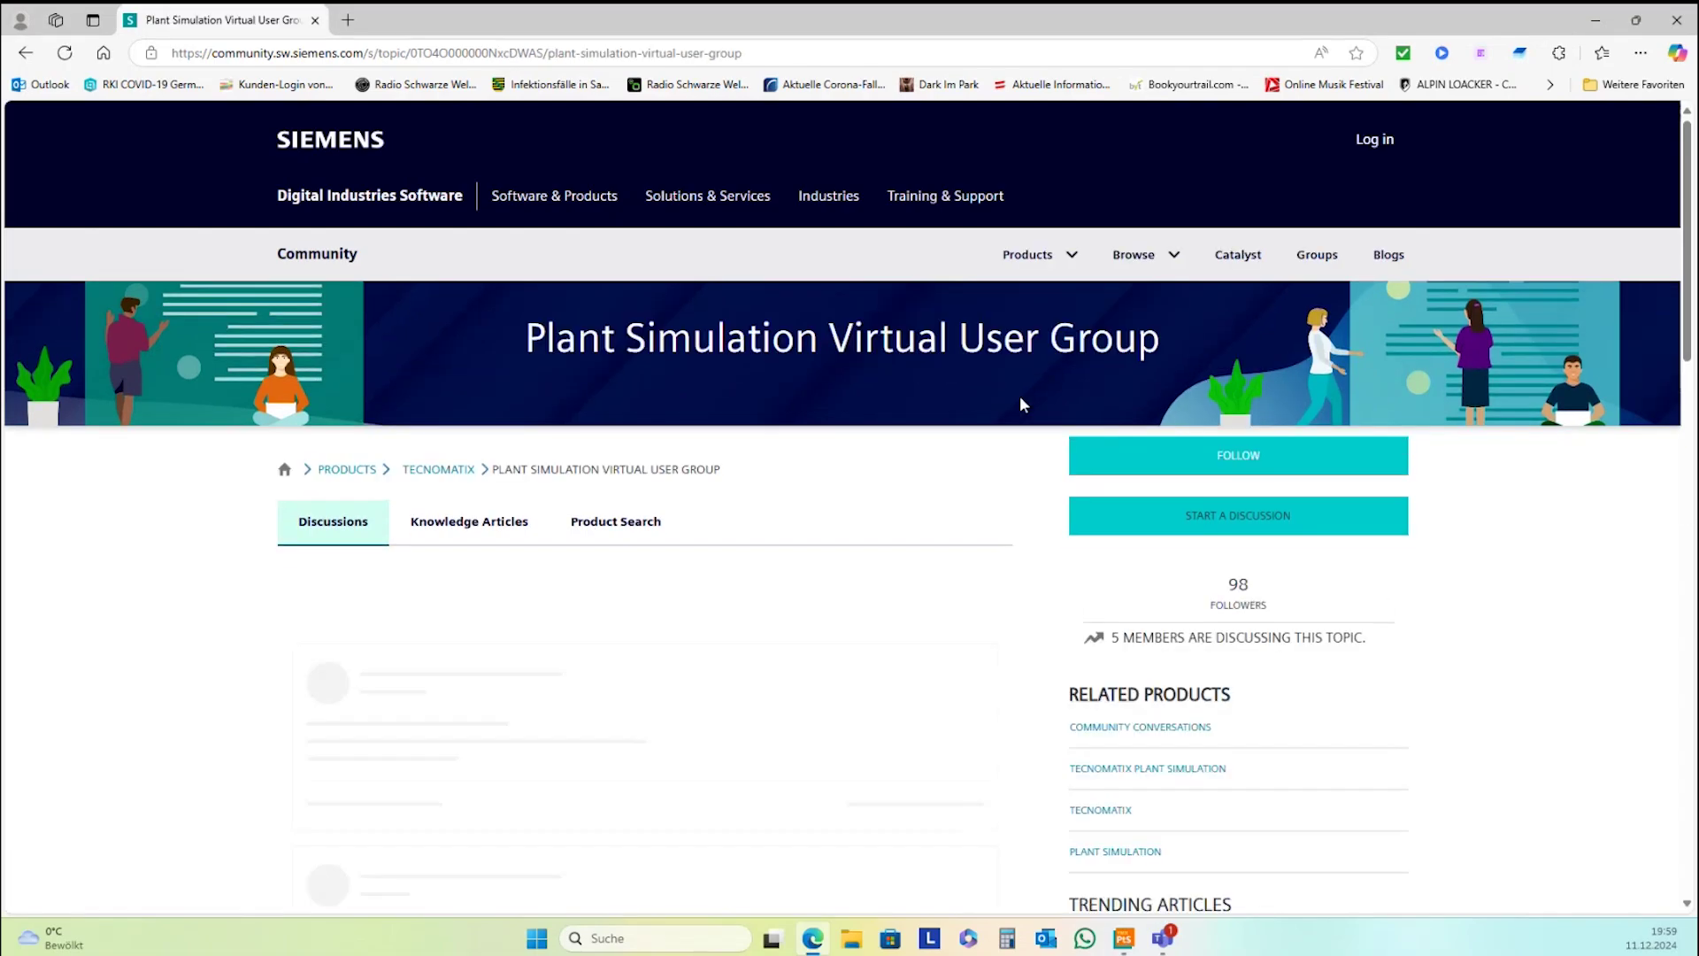
scroll(864, 607, "down", 2)
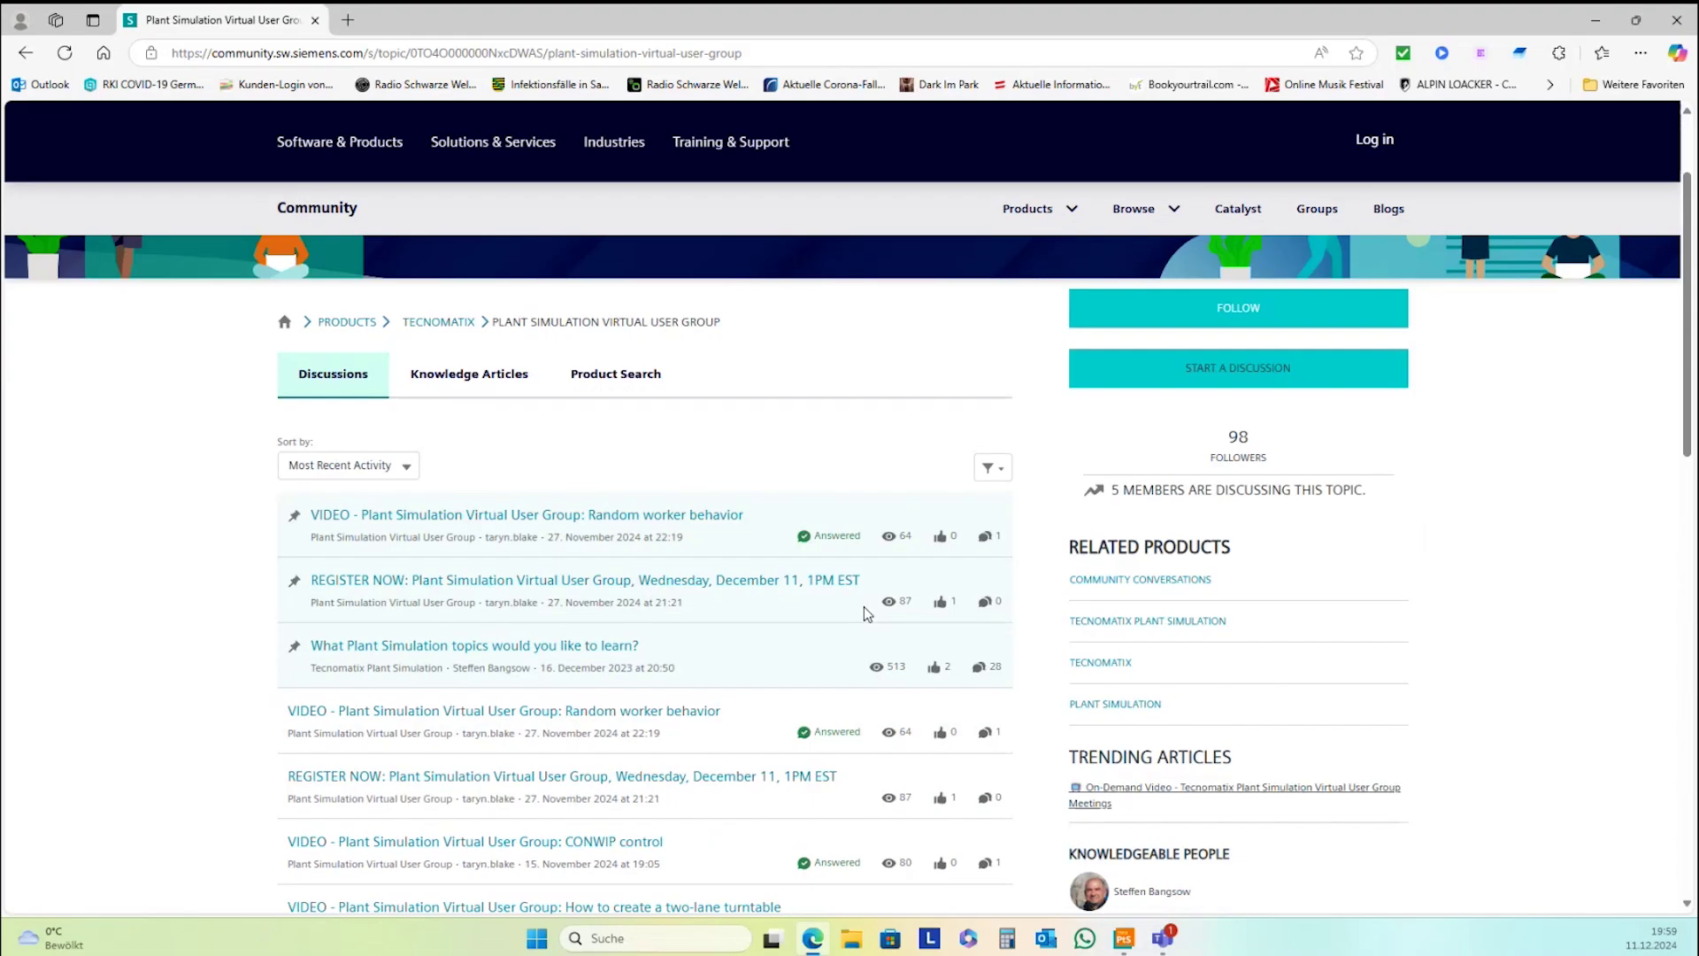